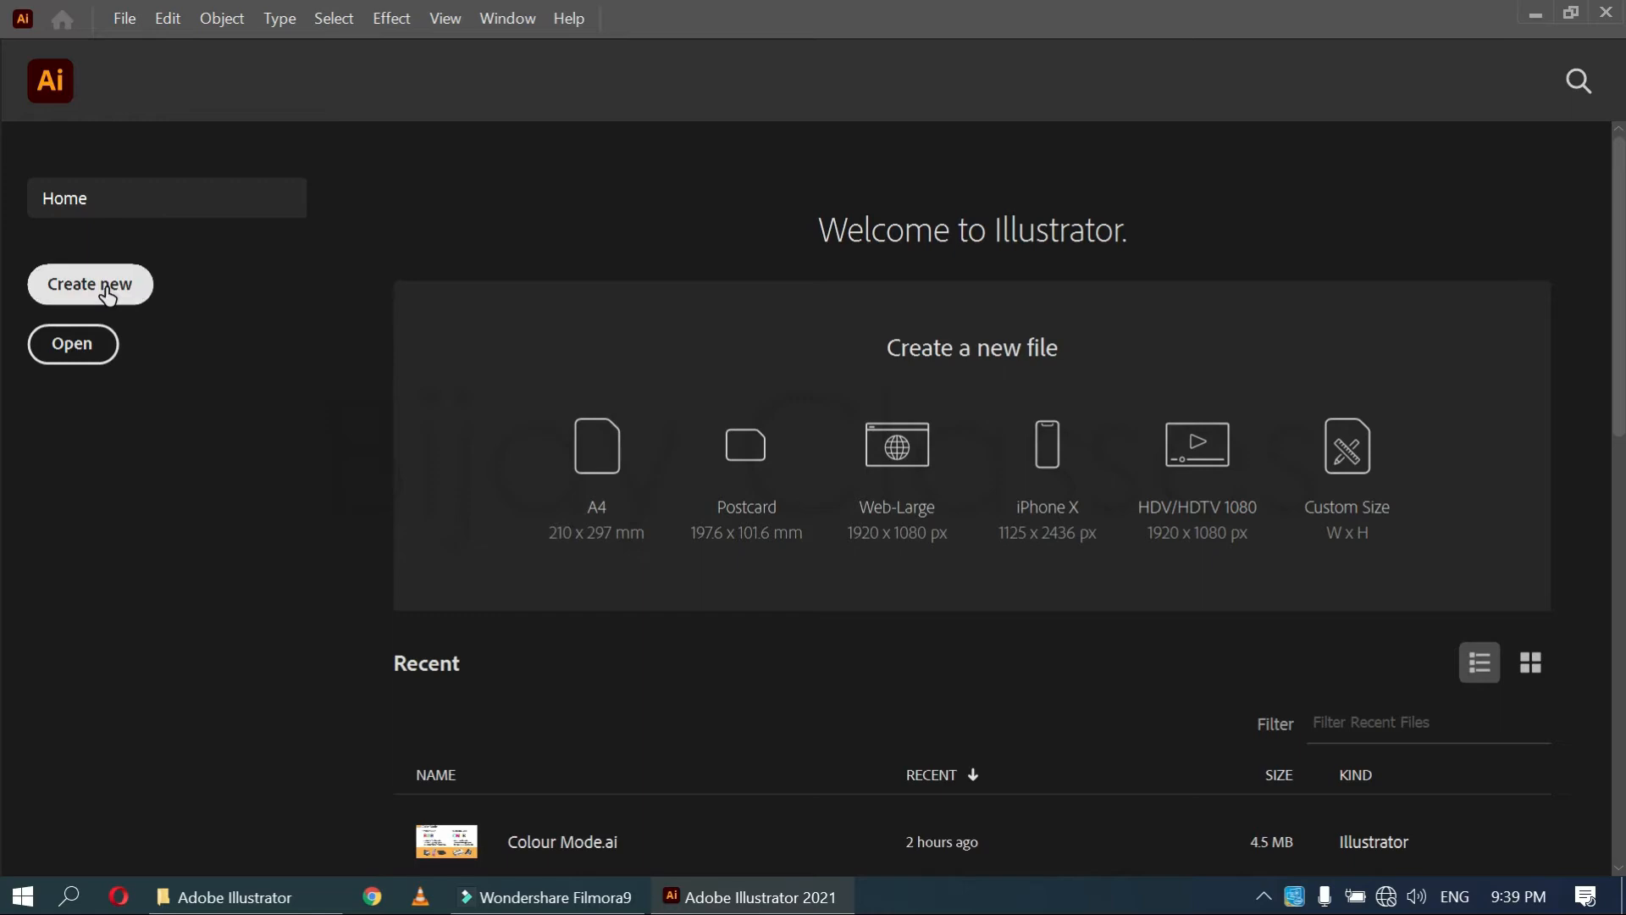
Start a new document and display the blank Print presets
{"action": "left_click", "coordinate": [125, 22]}
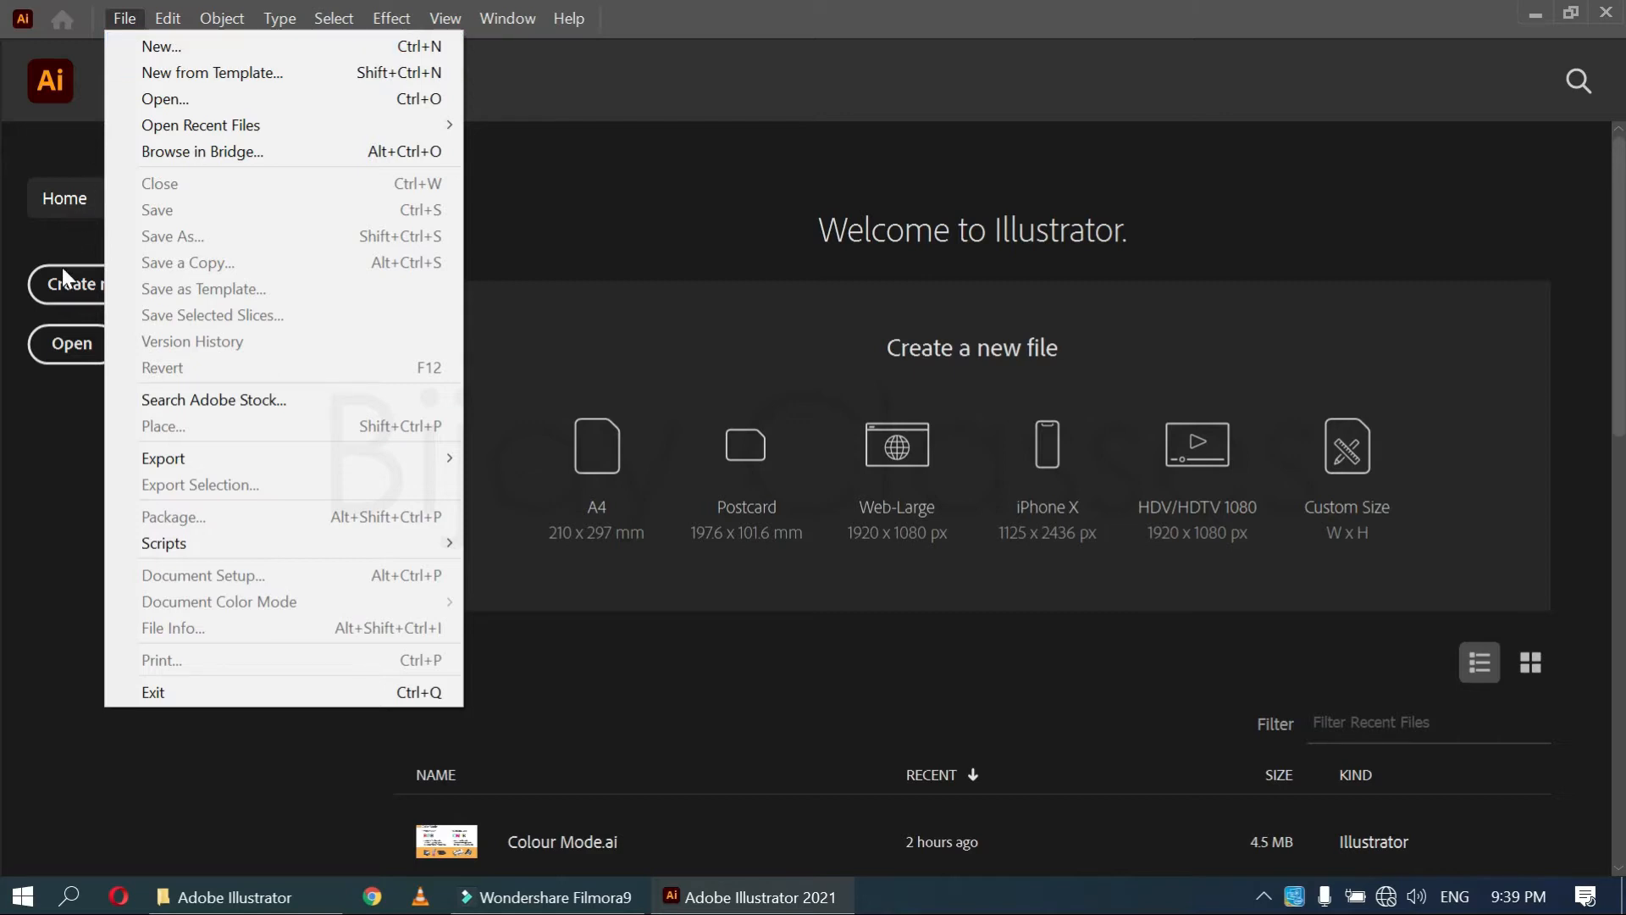
{"action": "left_click", "coordinate": [178, 49]}
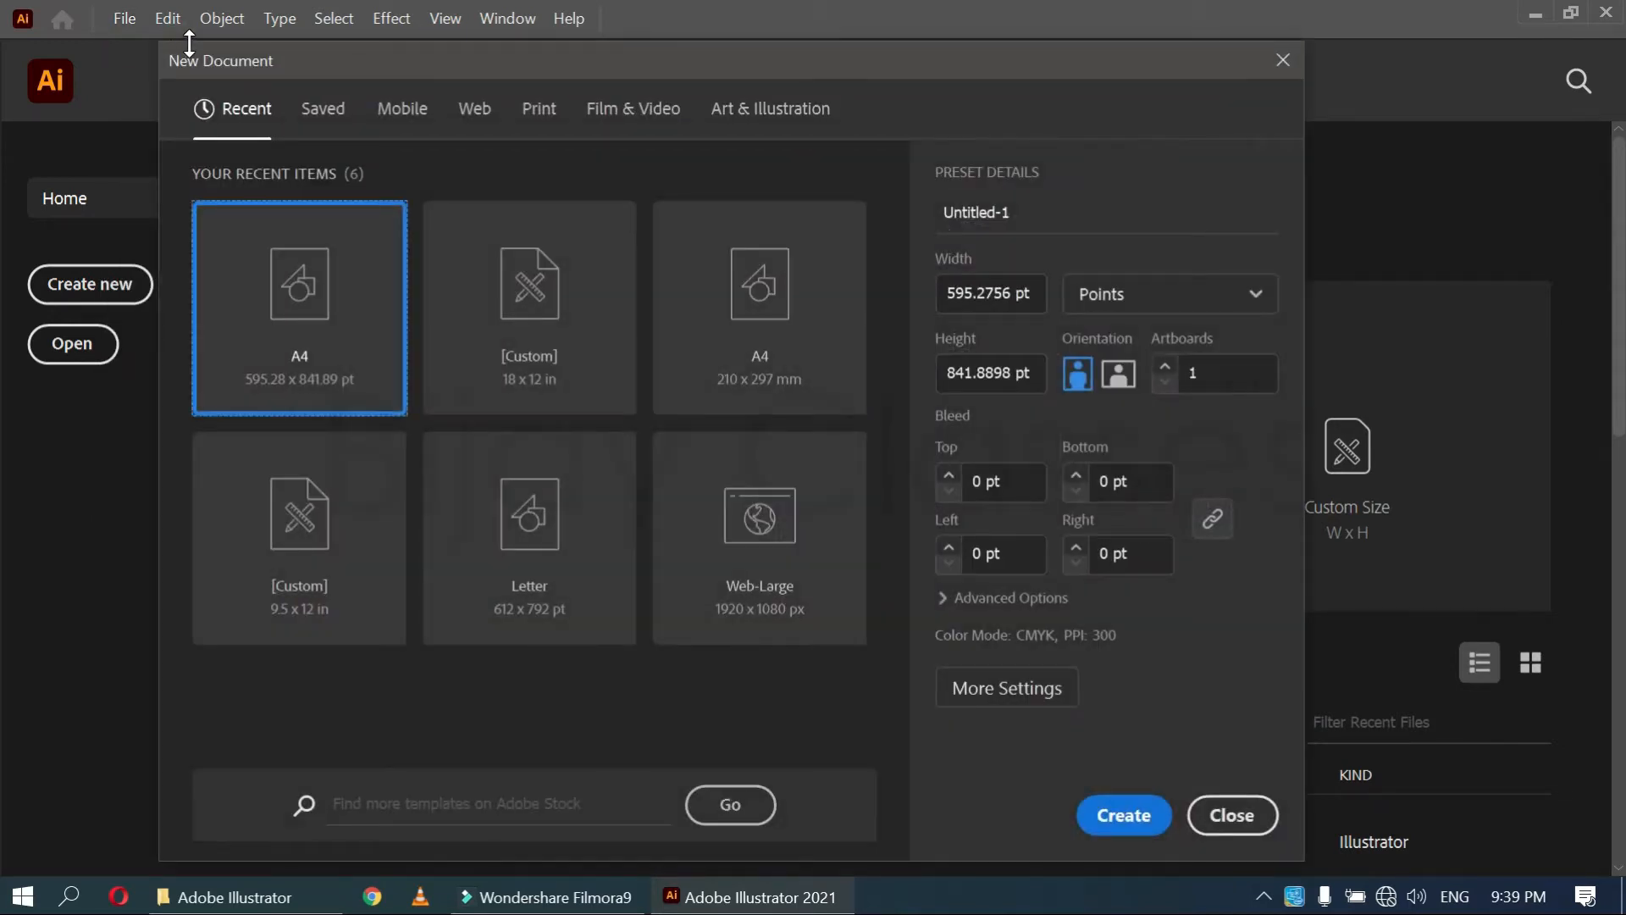
{"action": "left_click_drag", "start_coordinate": [221, 61], "coordinate": [252, 74]}
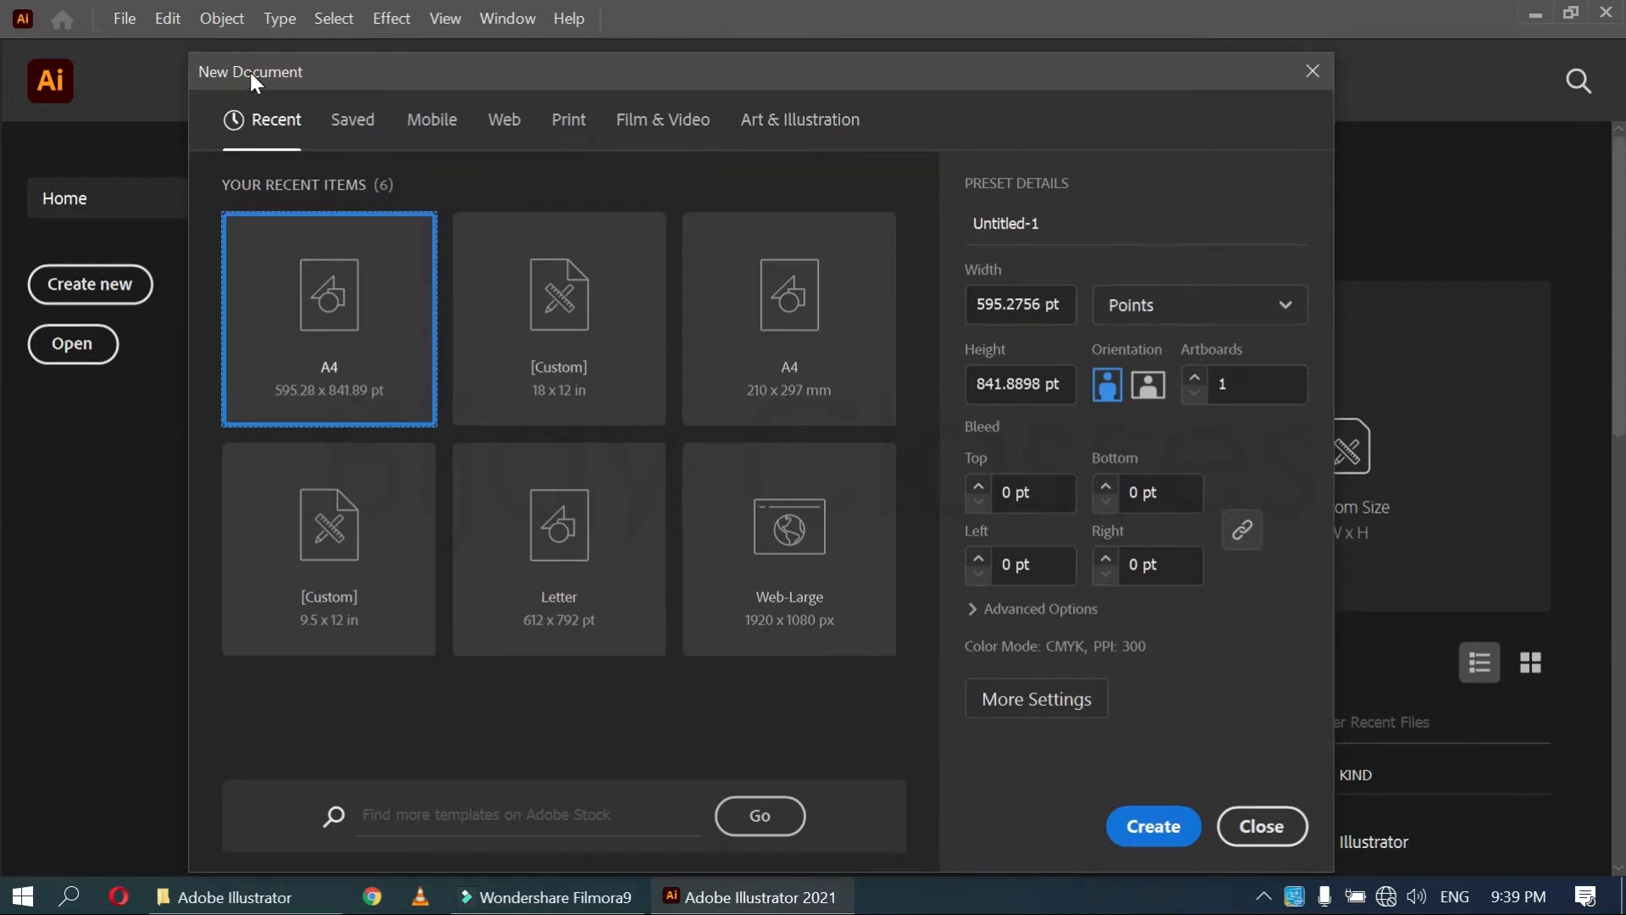
{"action": "left_click", "coordinate": [570, 126]}
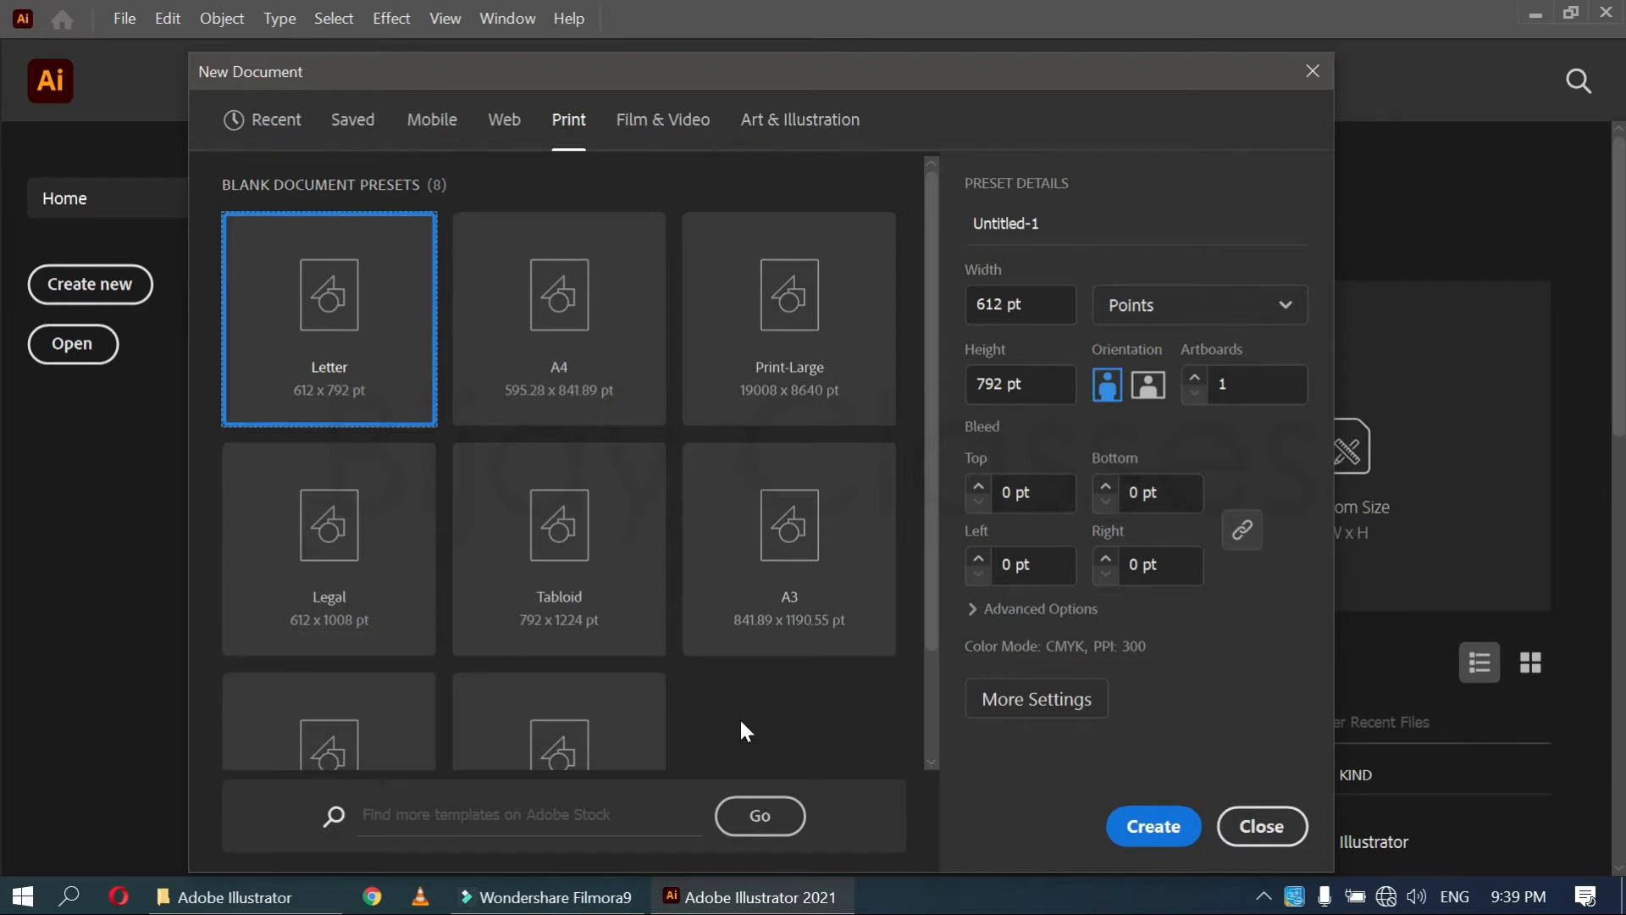
{"action": "scroll", "coordinate": [741, 720], "scroll_direction": "down", "scroll_amount": 2}
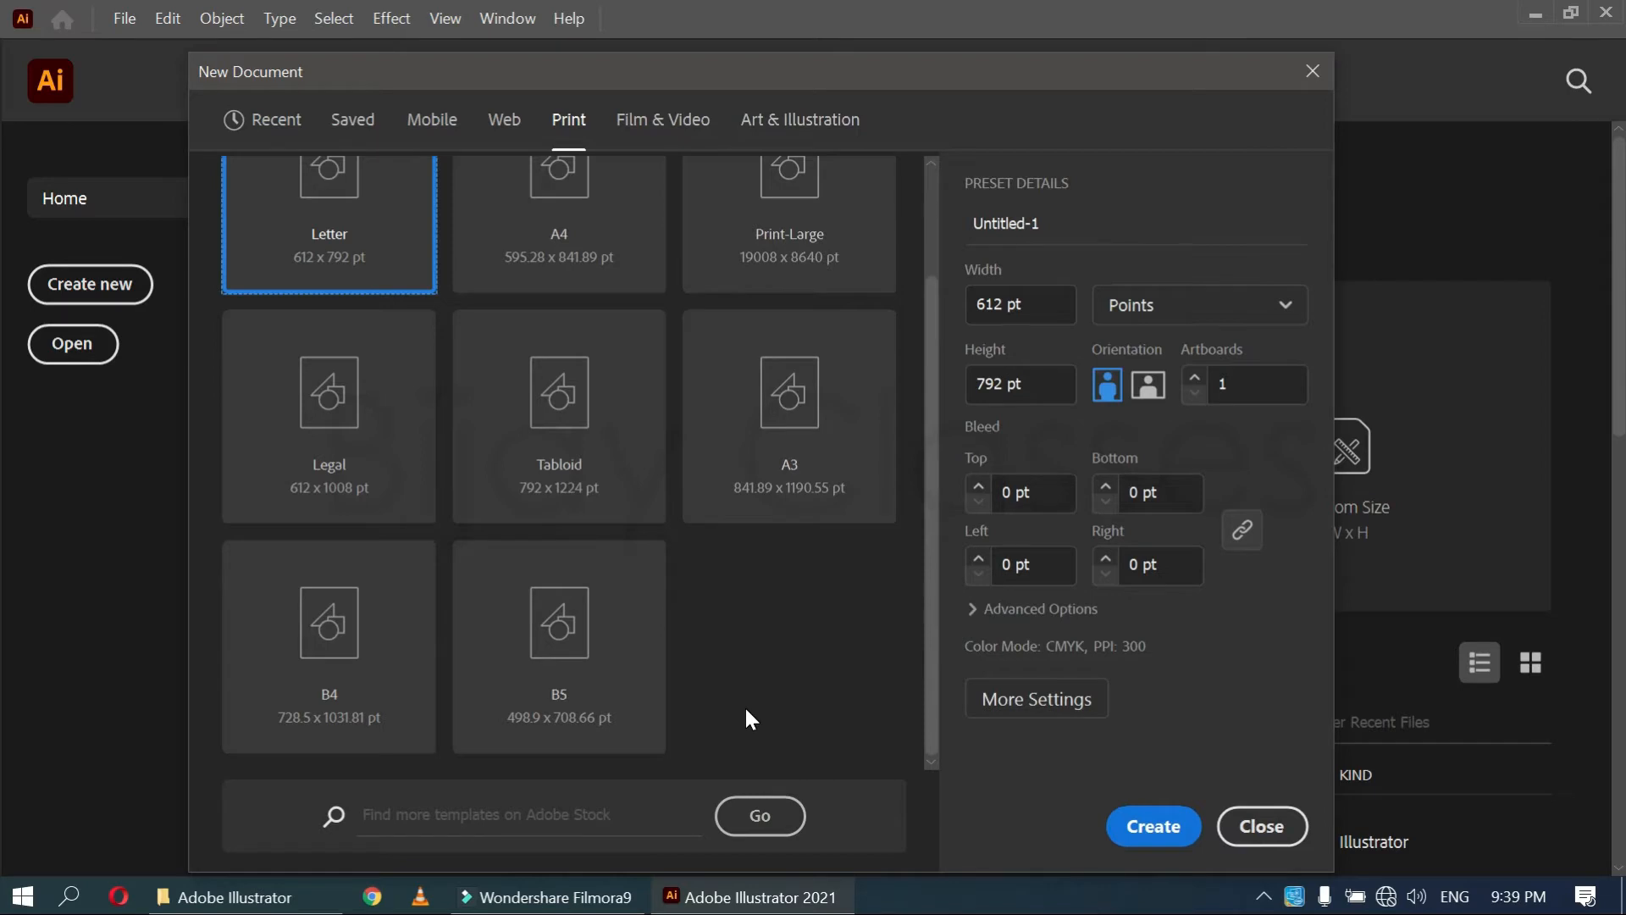
Set the measurement unit of the new document to Centimeters
{"action": "left_click", "coordinate": [1136, 312]}
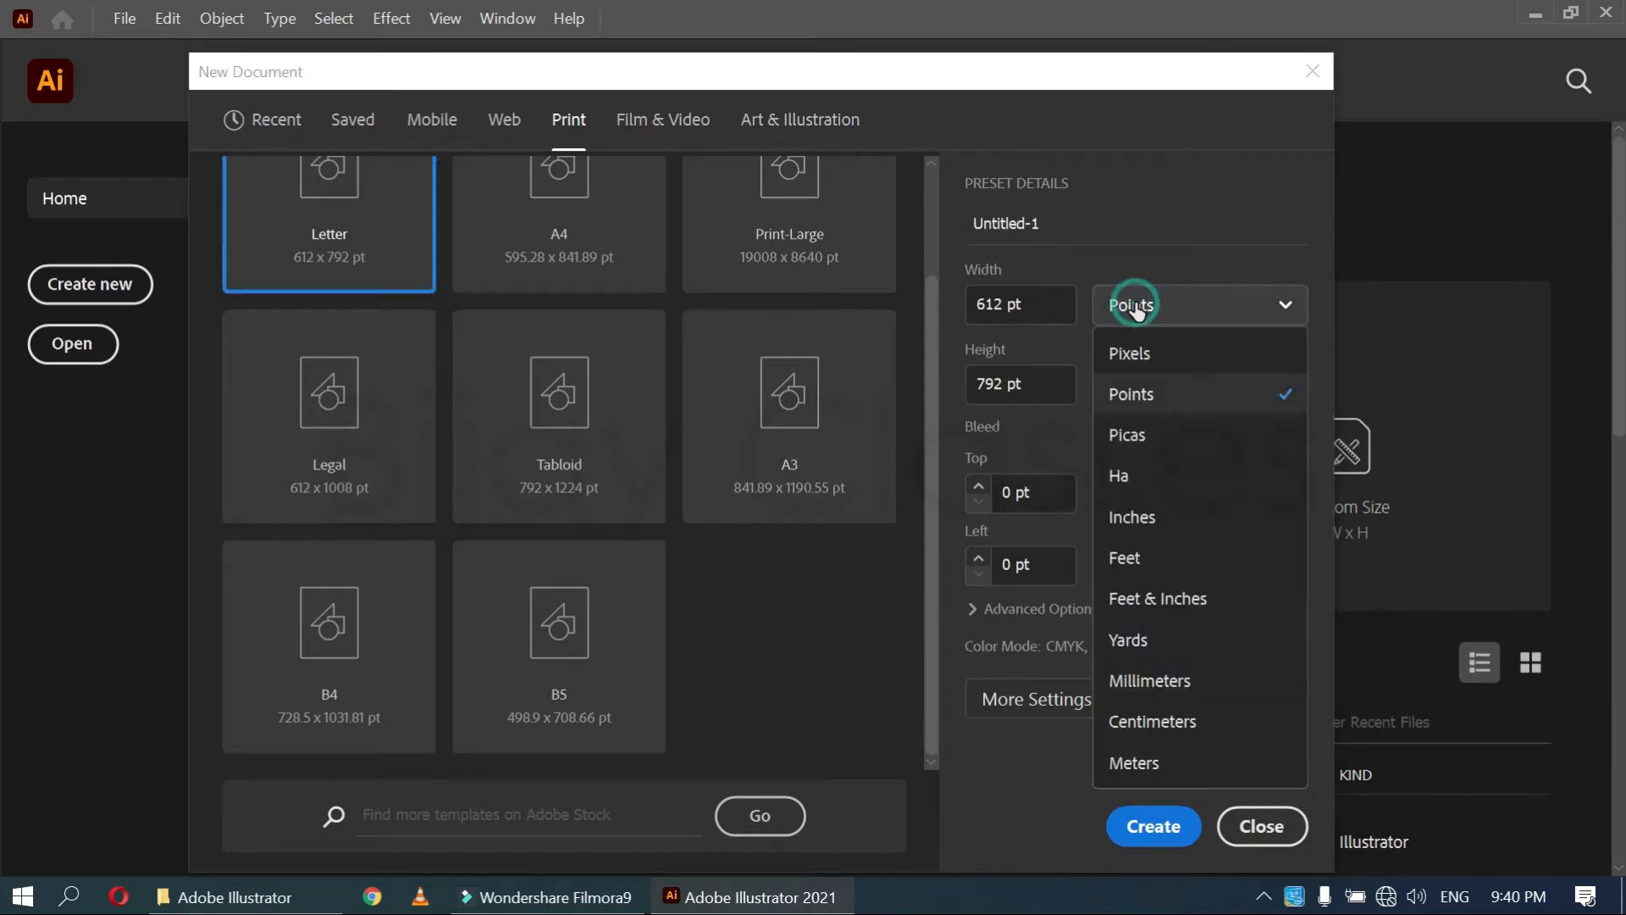
{"action": "left_click", "coordinate": [1136, 724]}
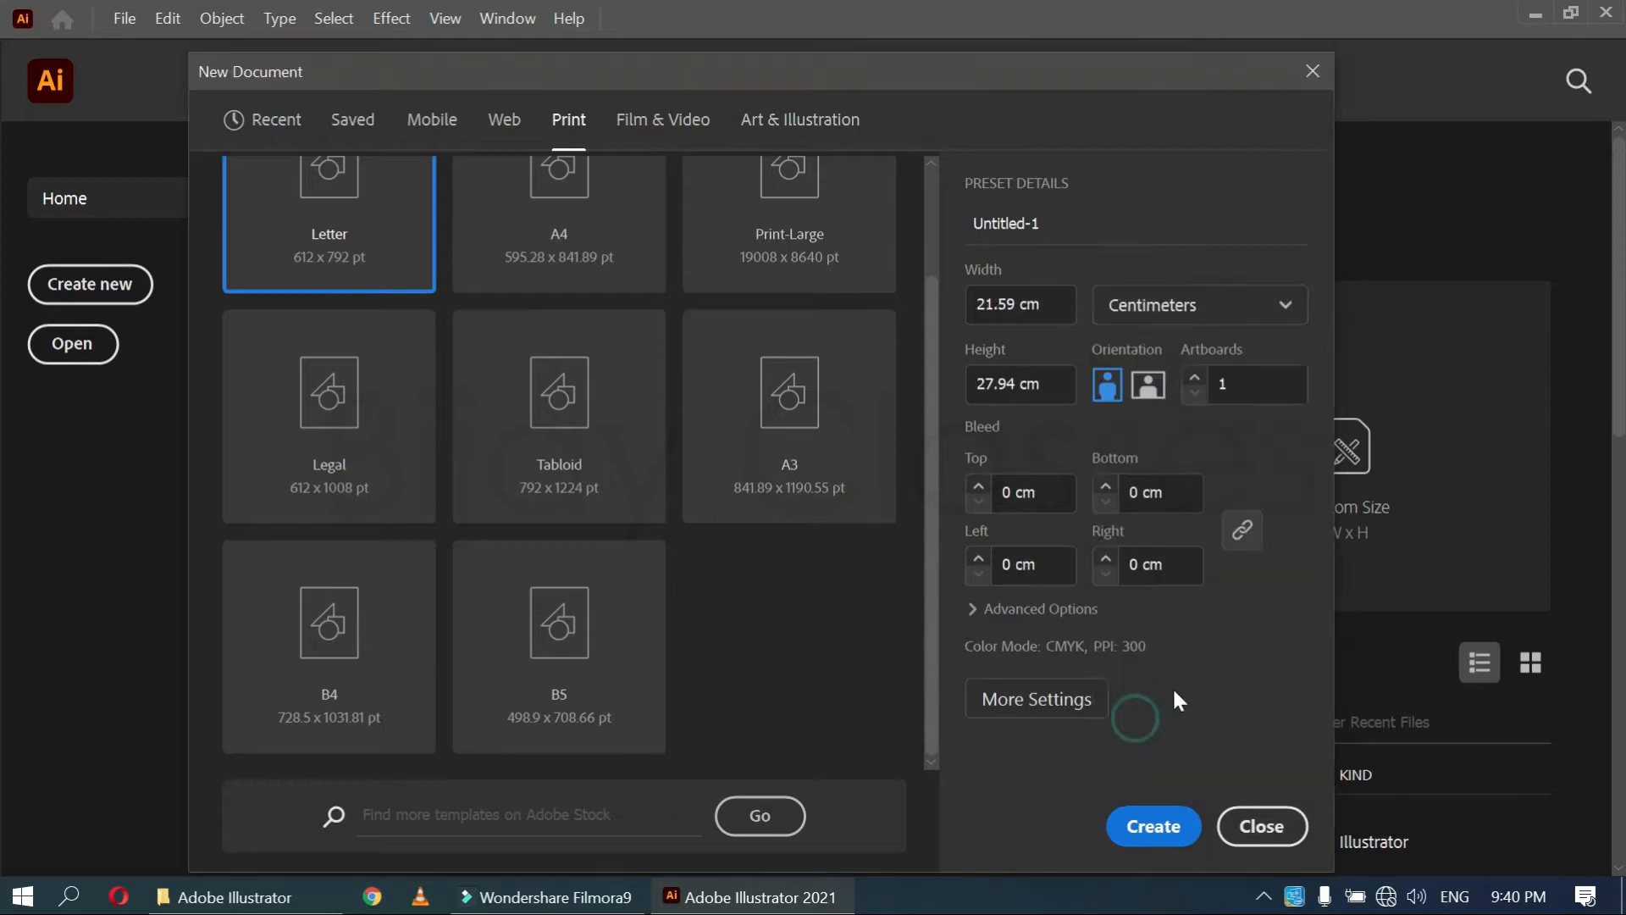
{"action": "left_click", "coordinate": [1163, 317]}
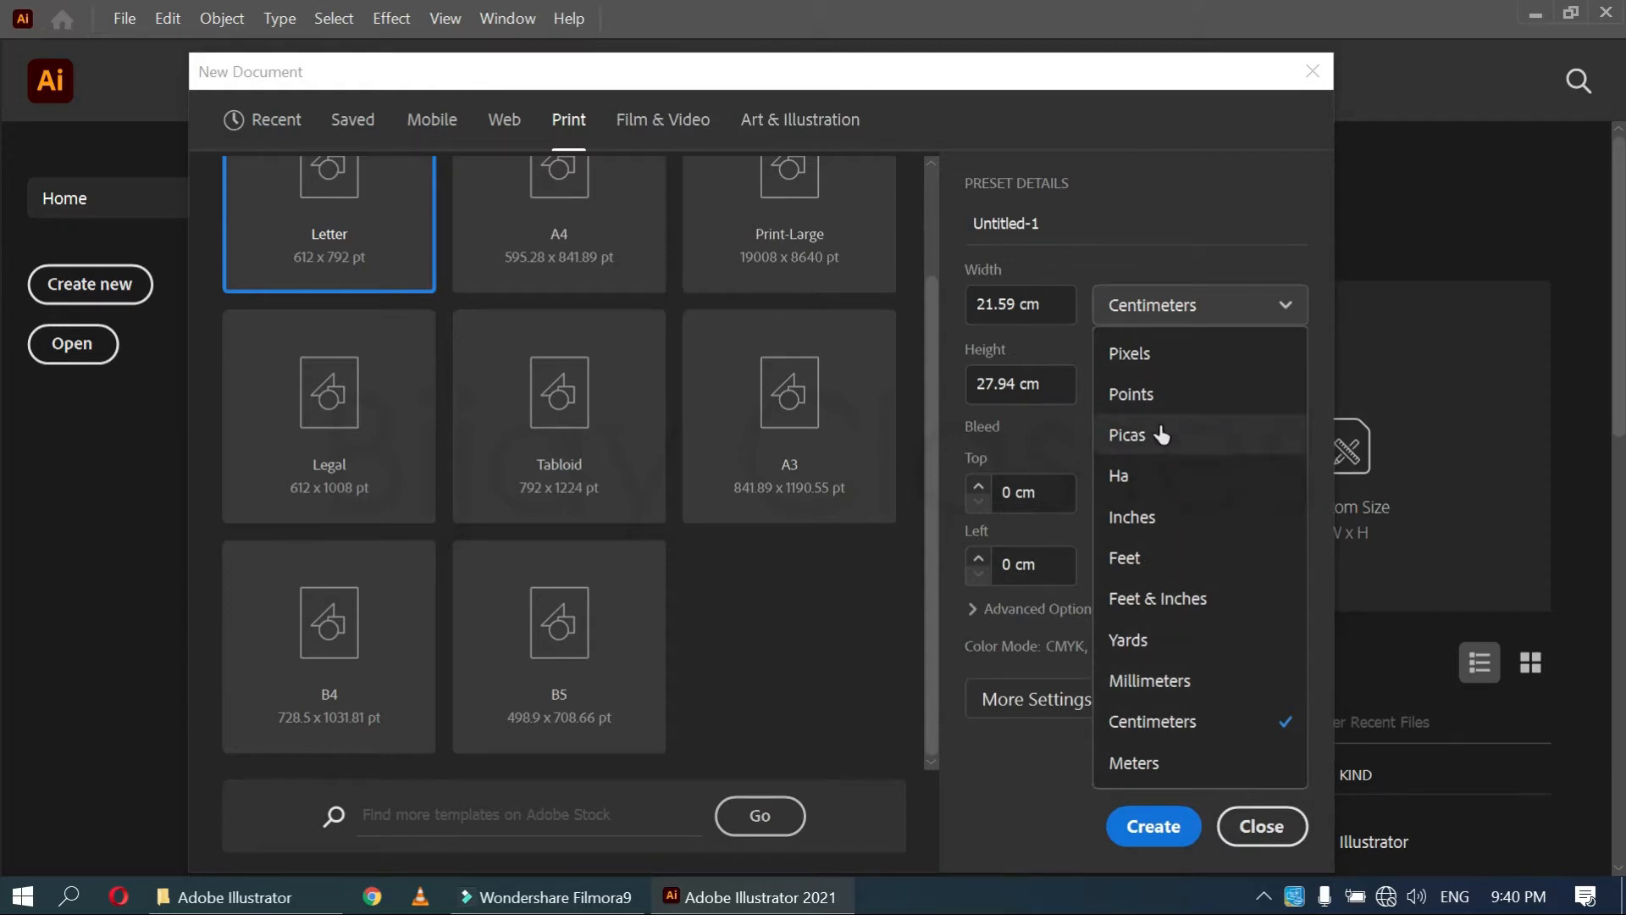
{"action": "left_click", "coordinate": [1154, 723]}
Set the document width to 9 cm and the height to 5.5 cm
{"action": "left_click", "coordinate": [1053, 305]}
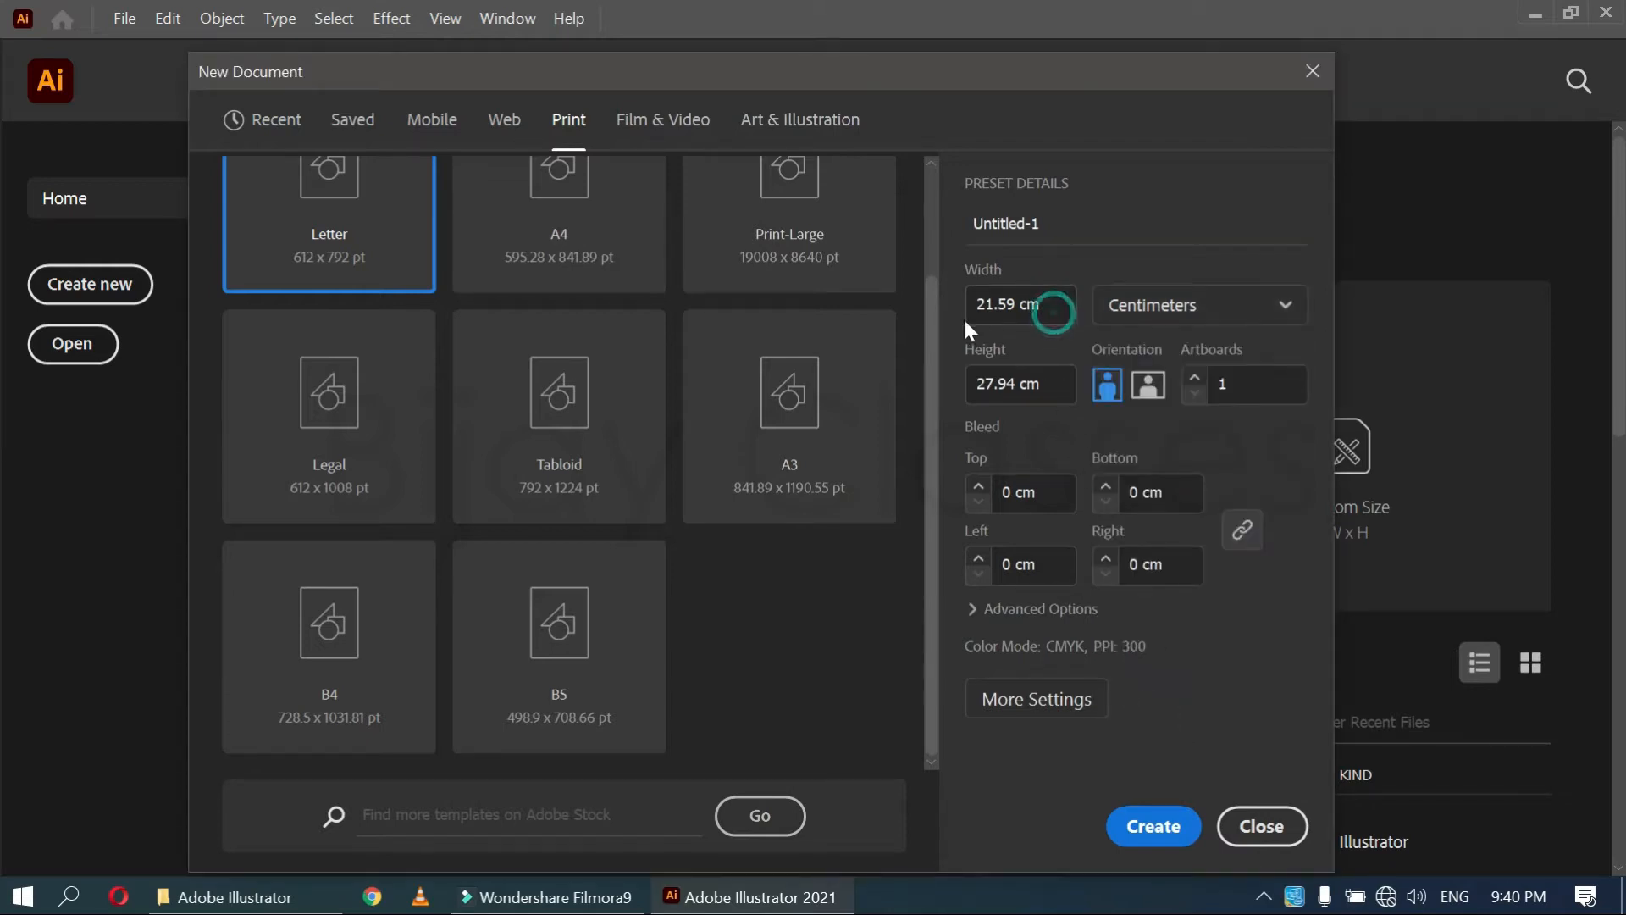
{"action": "key", "text": "BackSpace"}
{"action": "key", "text": "BackSpace"}
{"action": "key", "text": "BackSpace"}
{"action": "key", "text": "BackSpace"}
{"action": "key", "text": "BackSpace"}
{"action": "key", "text": "BackSpace"}
{"action": "key", "text": "BackSpace"}
{"action": "key", "text": "BackSpace"}
{"action": "type", "text": "9"}
{"action": "double_click", "coordinate": [1002, 383]}
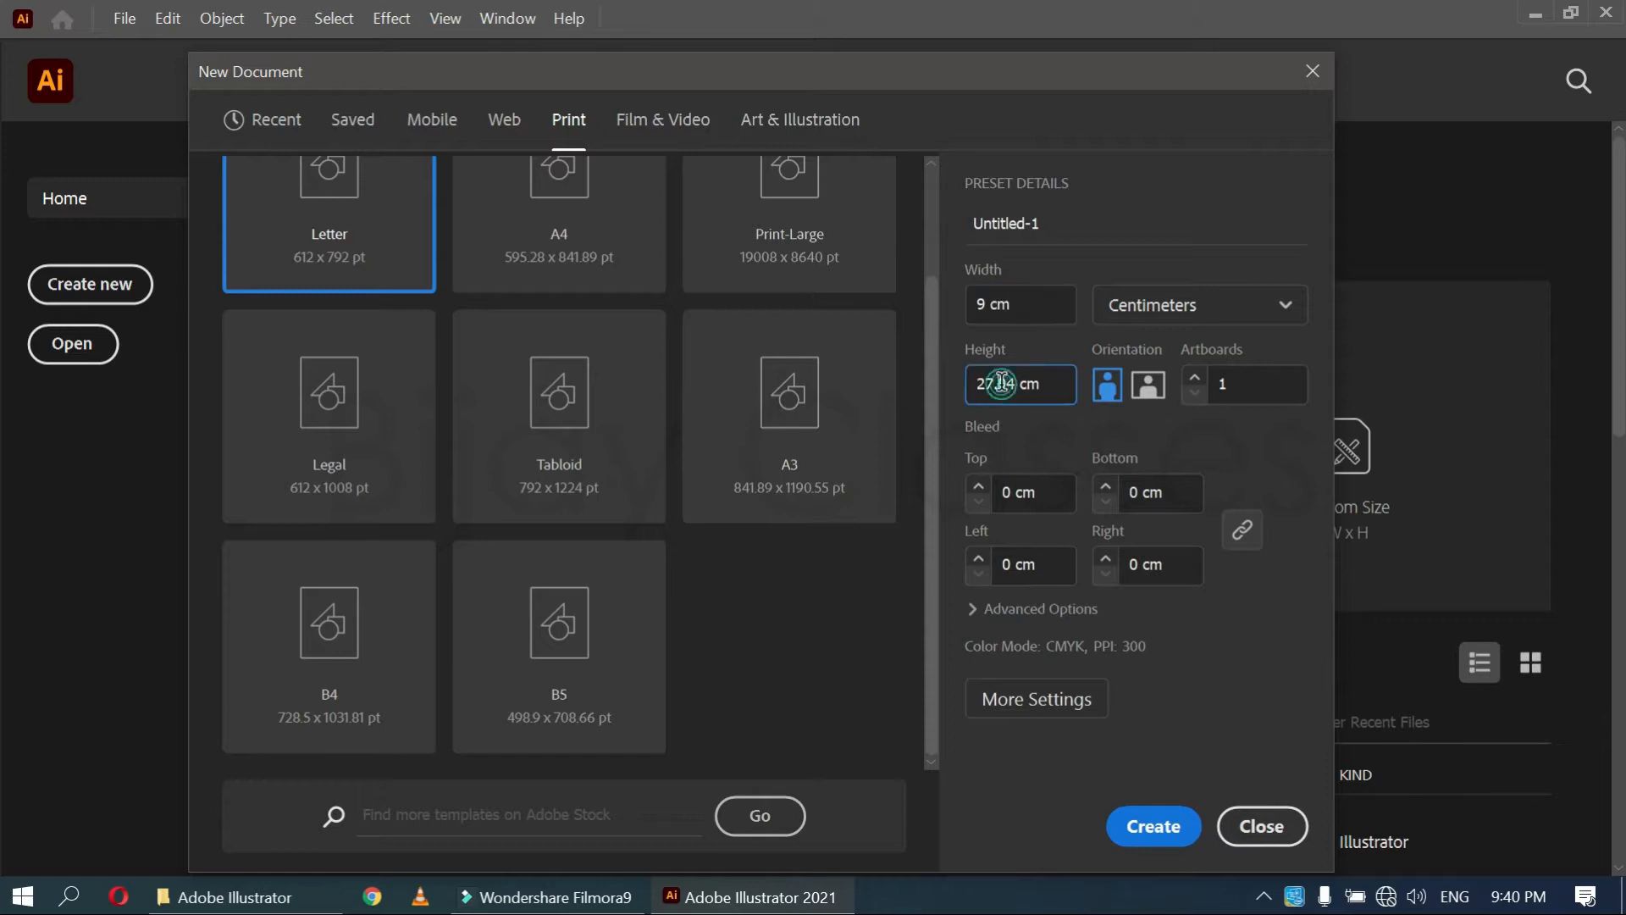
{"action": "type", "text": "5.5"}
{"action": "left_click", "coordinate": [1036, 307]}
{"action": "left_click", "coordinate": [1021, 382]}
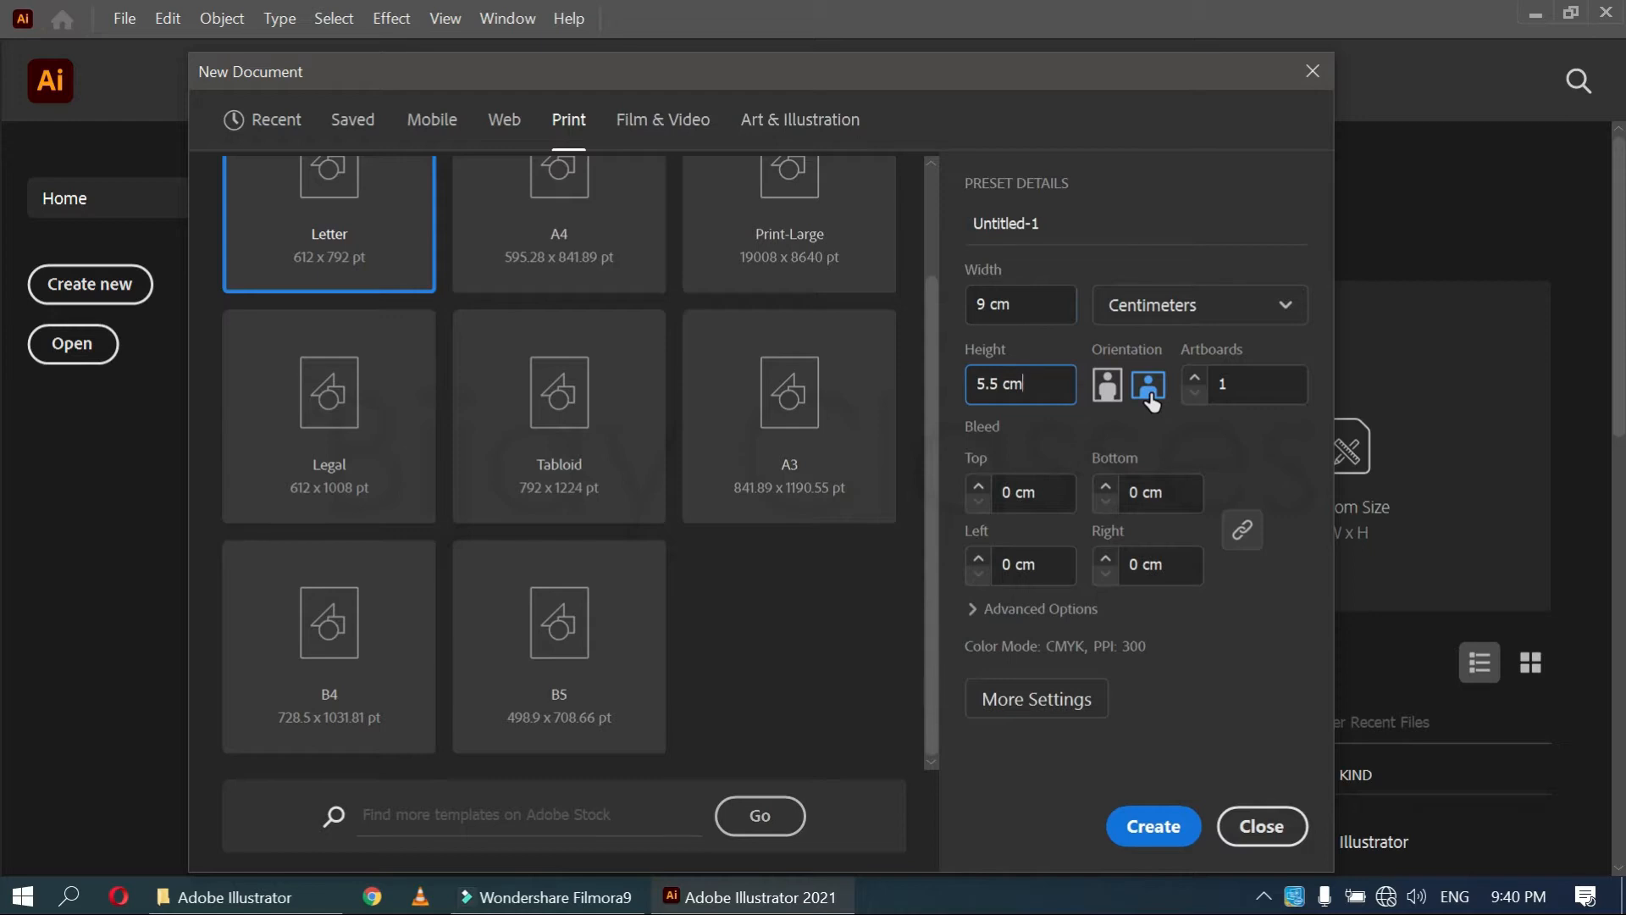
Switch the page orientation between portrait and landscape, leaving it landscape, and keep the artboard count at 1
{"action": "left_click", "coordinate": [1108, 388]}
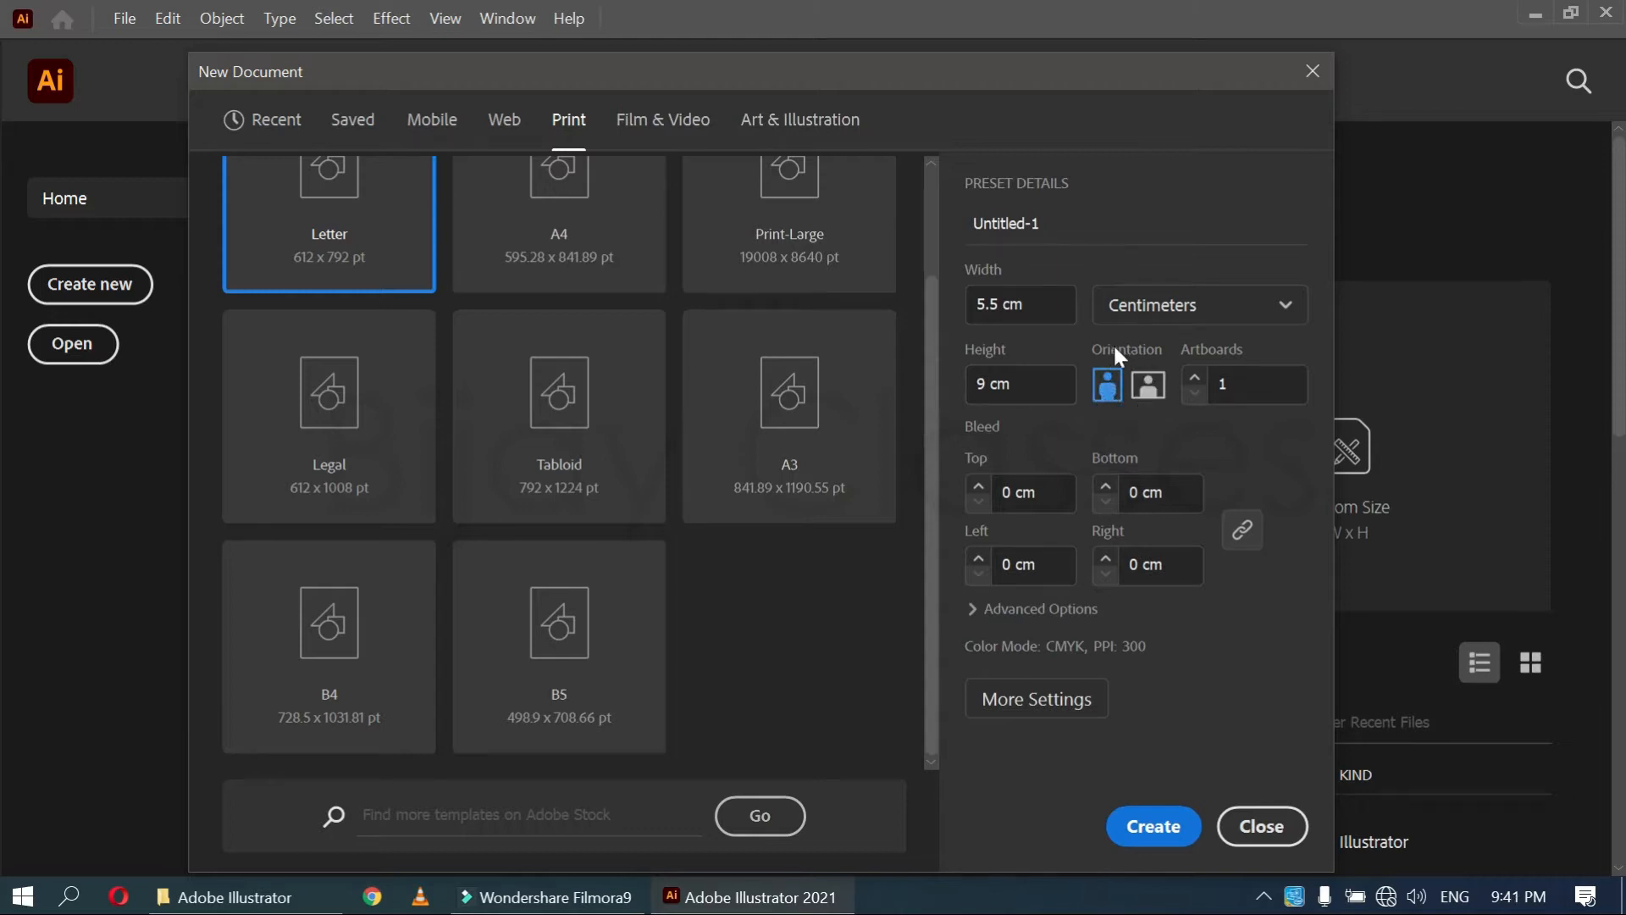
{"action": "left_click", "coordinate": [1148, 390]}
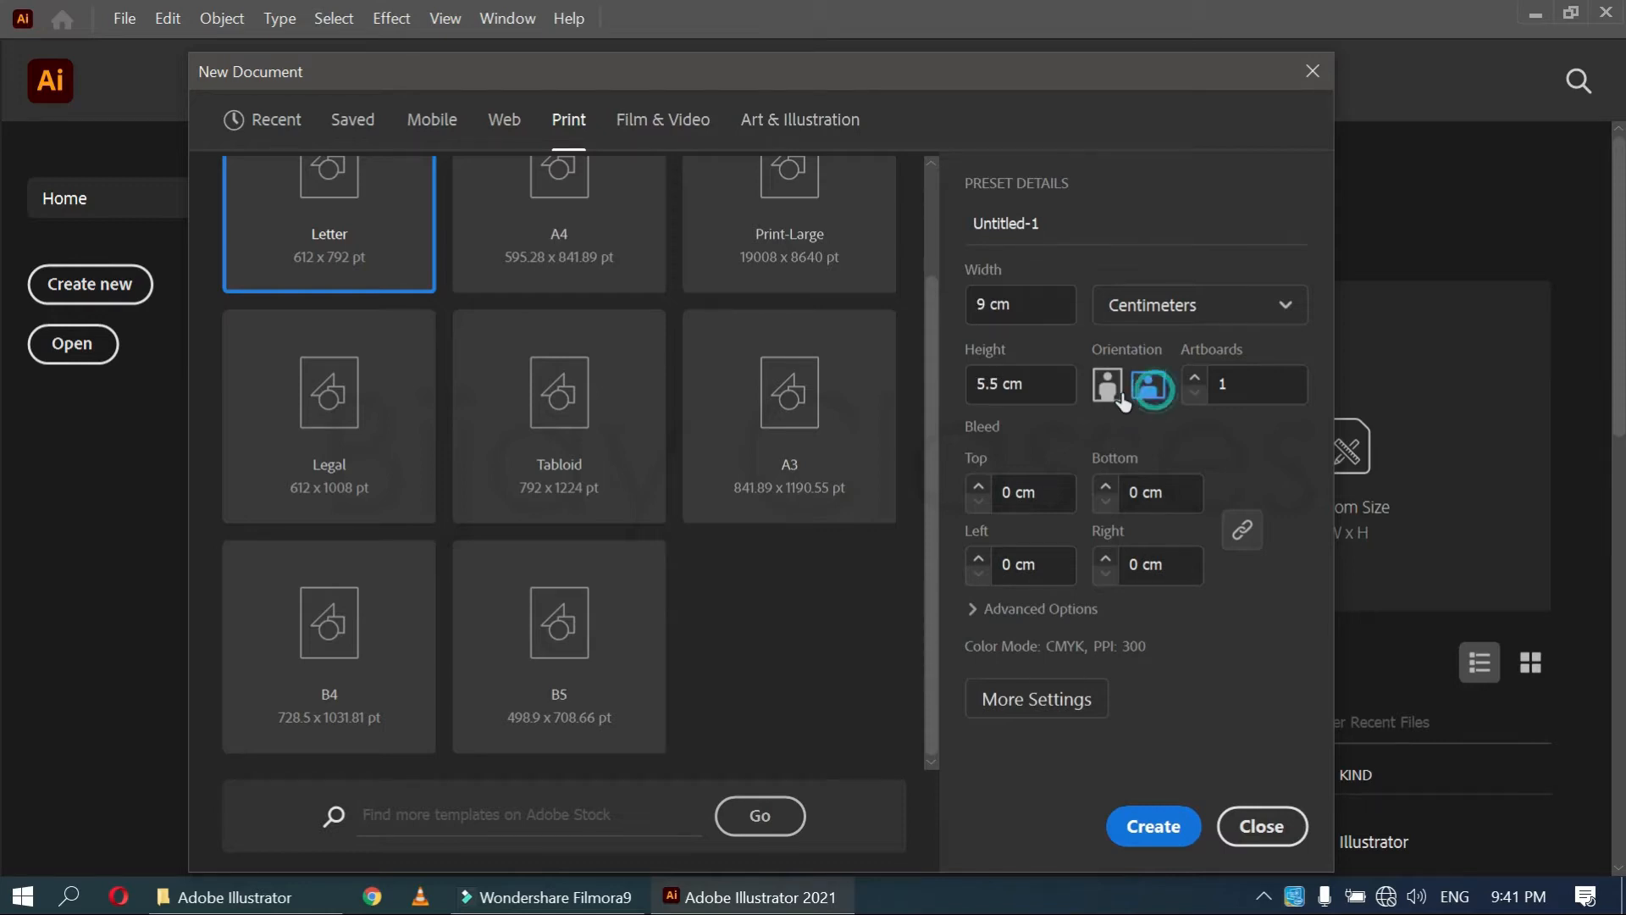
{"action": "left_click", "coordinate": [1105, 391]}
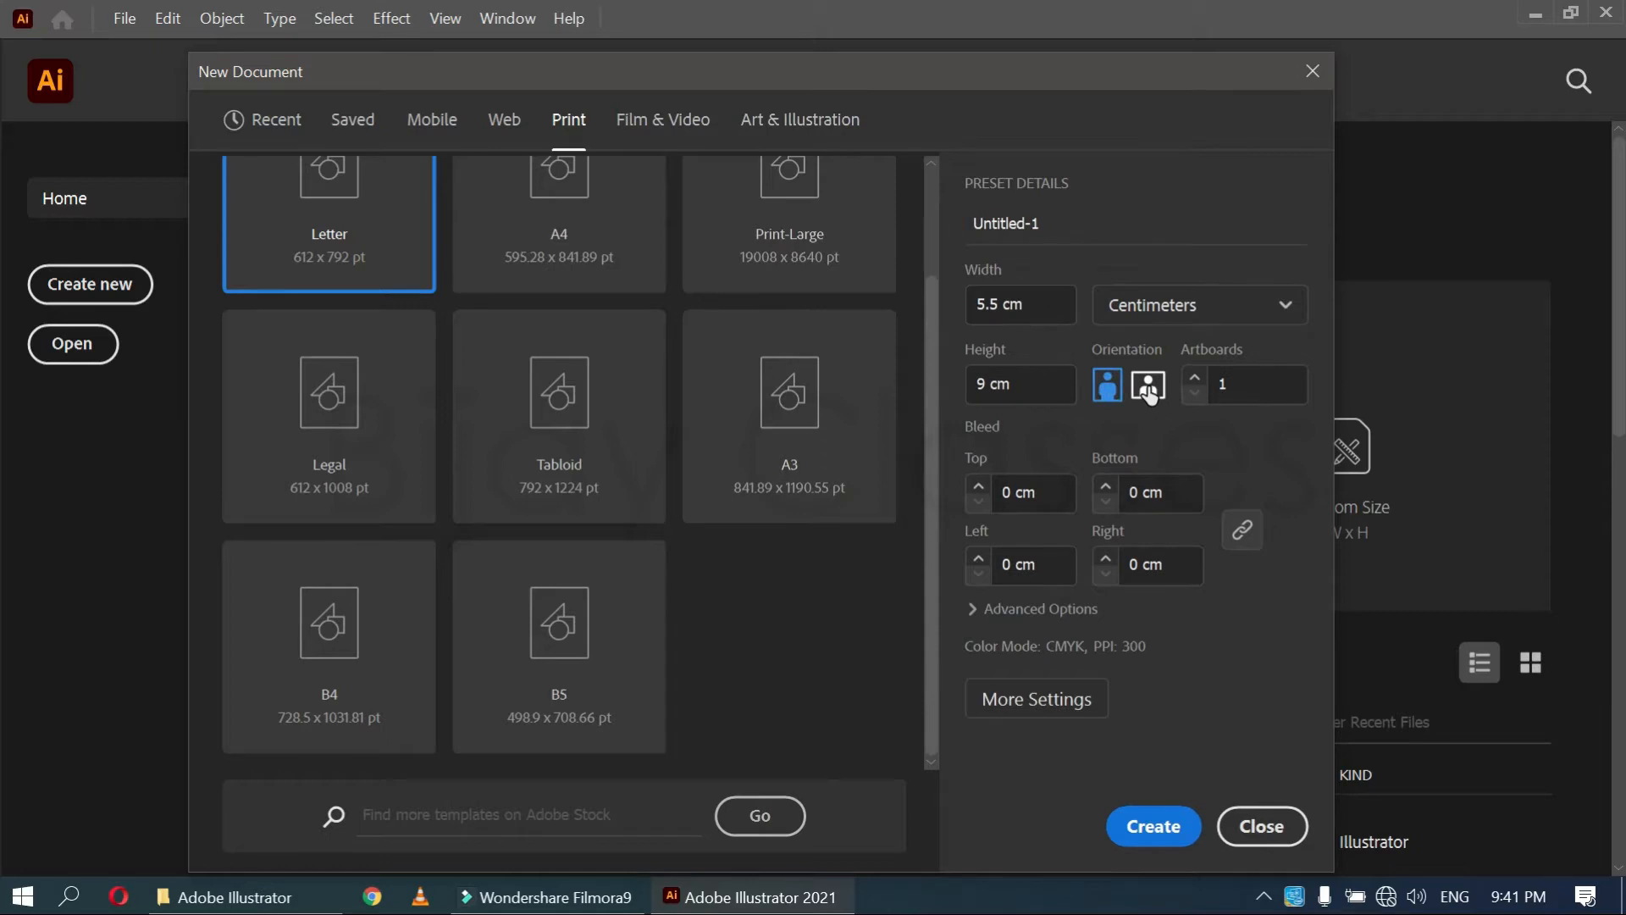
{"action": "left_click", "coordinate": [1149, 390]}
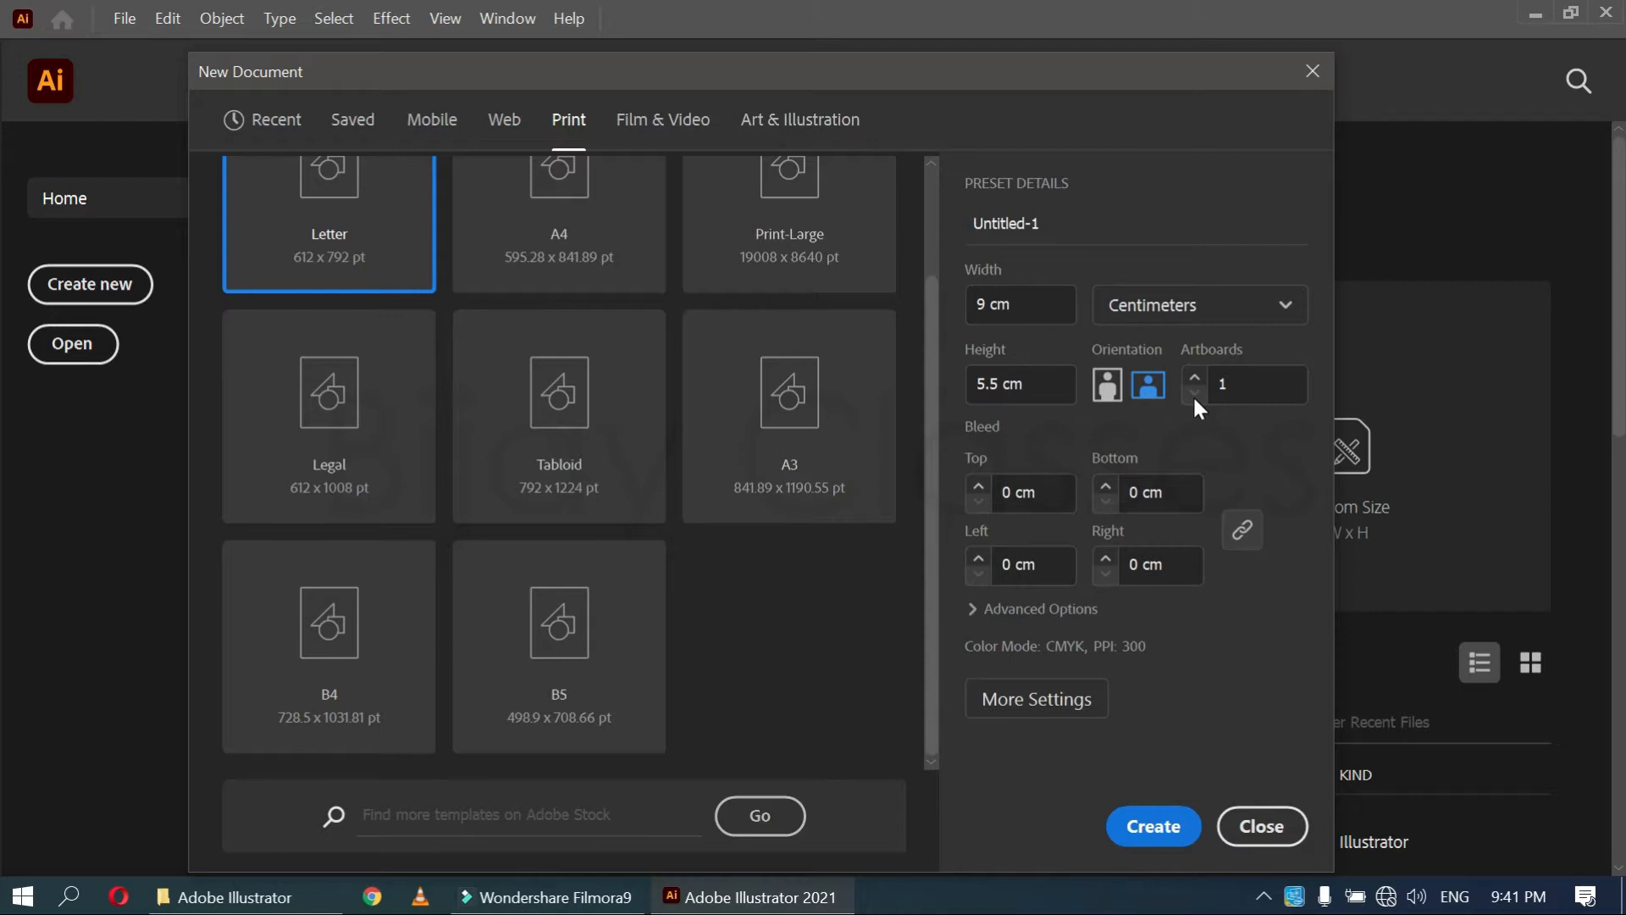
{"action": "left_click", "coordinate": [1238, 388]}
{"action": "left_click", "coordinate": [1236, 382]}
{"action": "left_click", "coordinate": [1224, 381]}
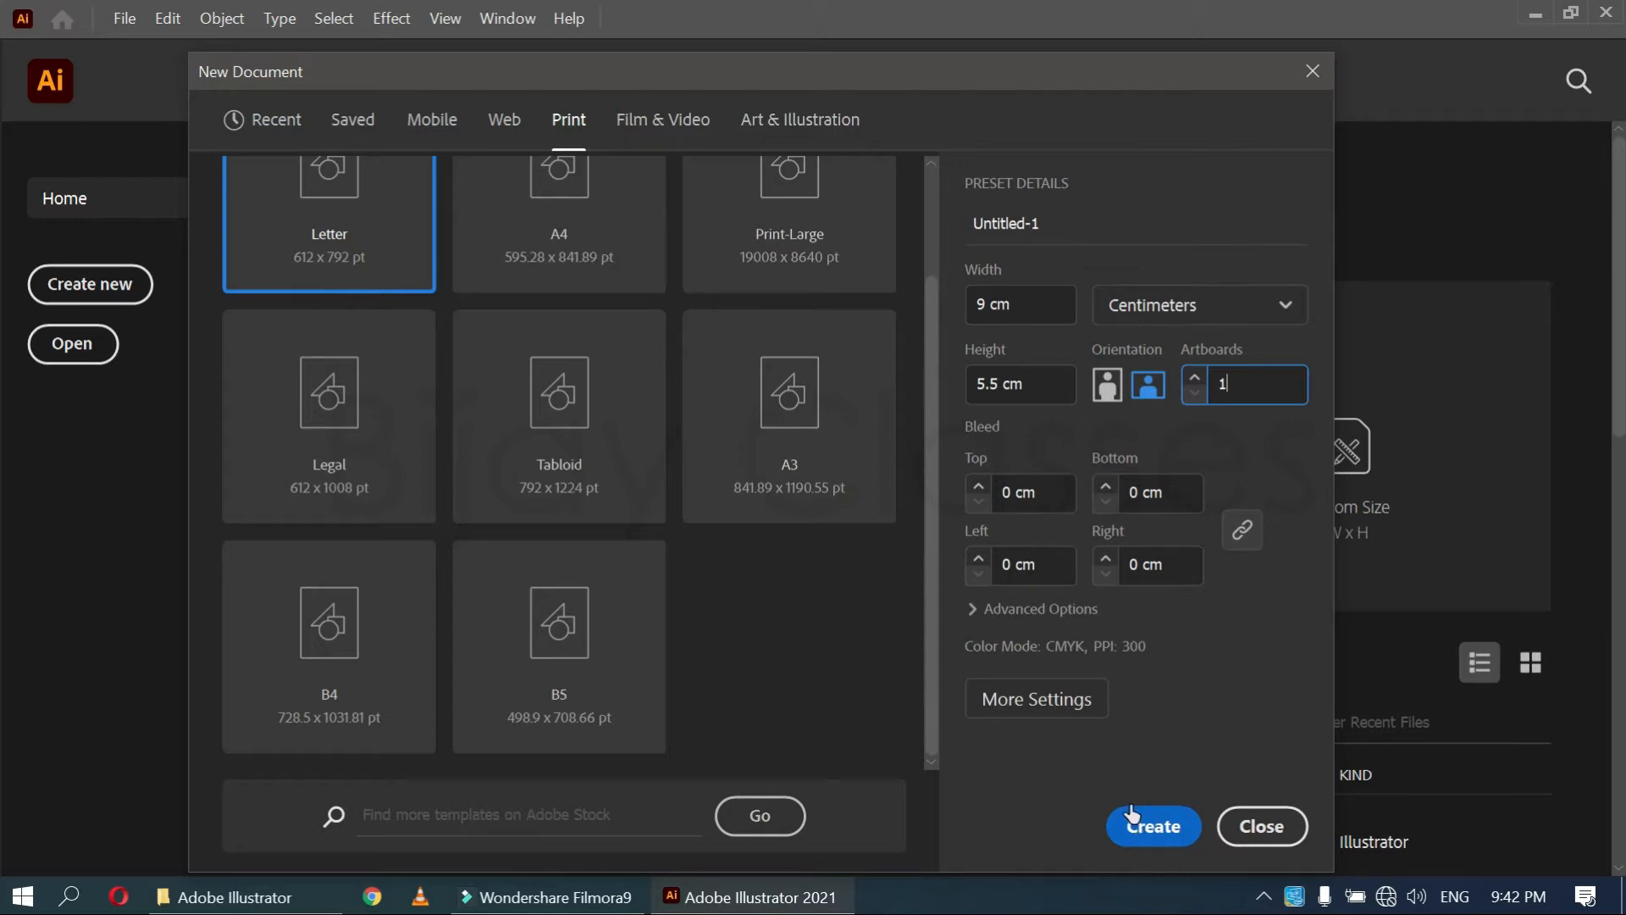
Expand the advanced options and compare the color mode and raster effects settings of the Print, Web and Mobile presets
{"action": "left_click", "coordinate": [970, 610]}
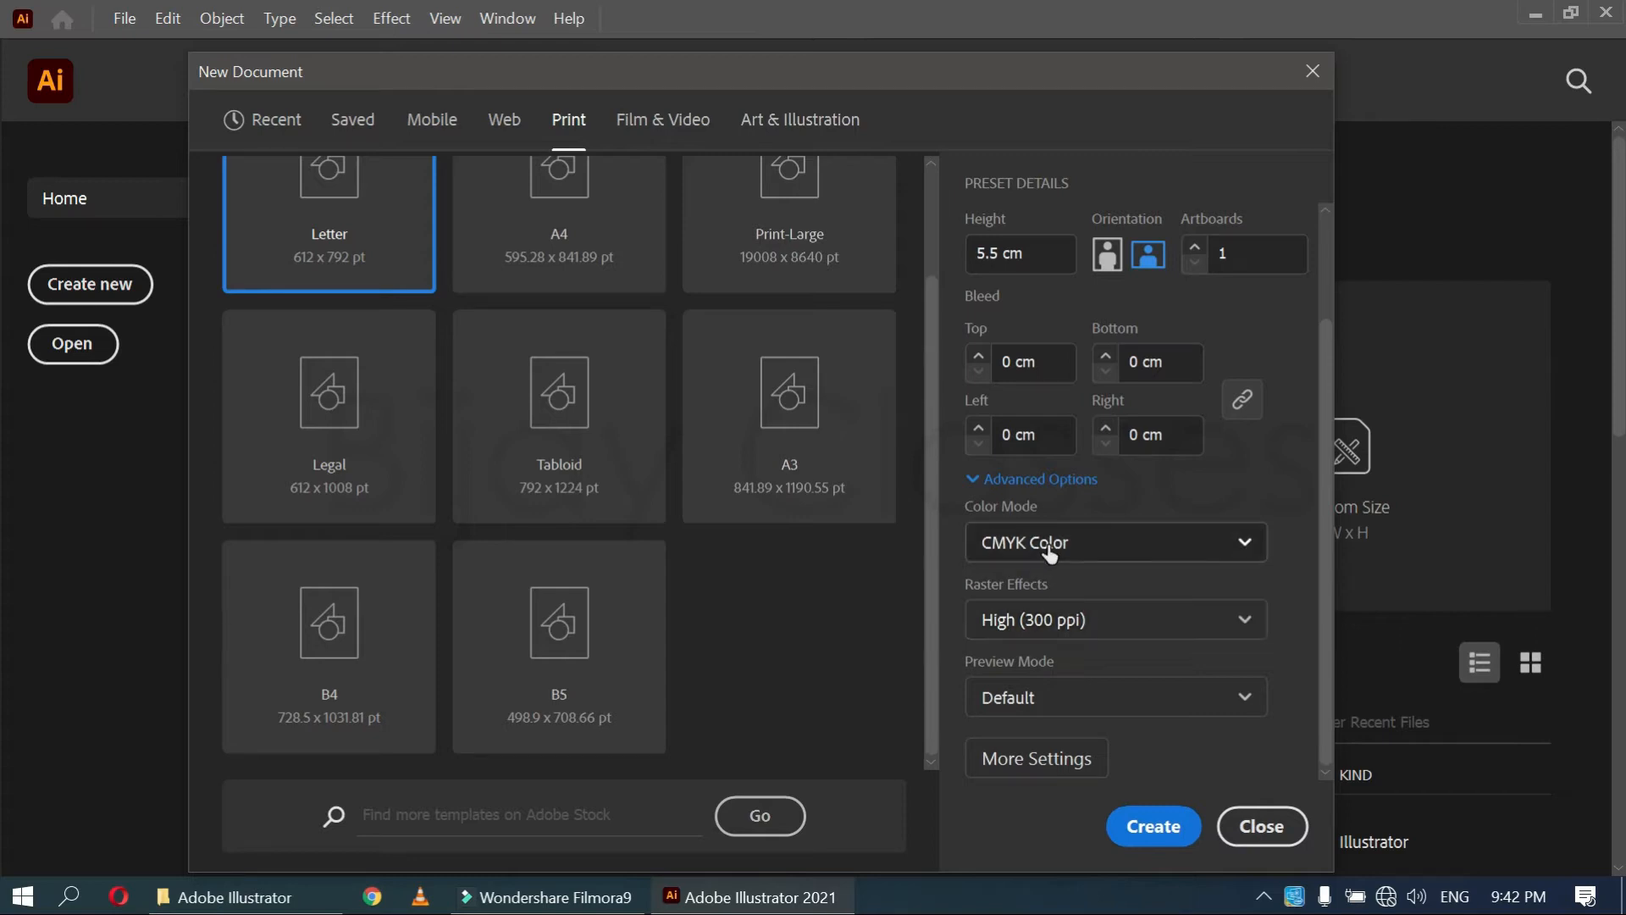
{"action": "scroll", "coordinate": [976, 291], "scroll_direction": "up", "scroll_amount": 3}
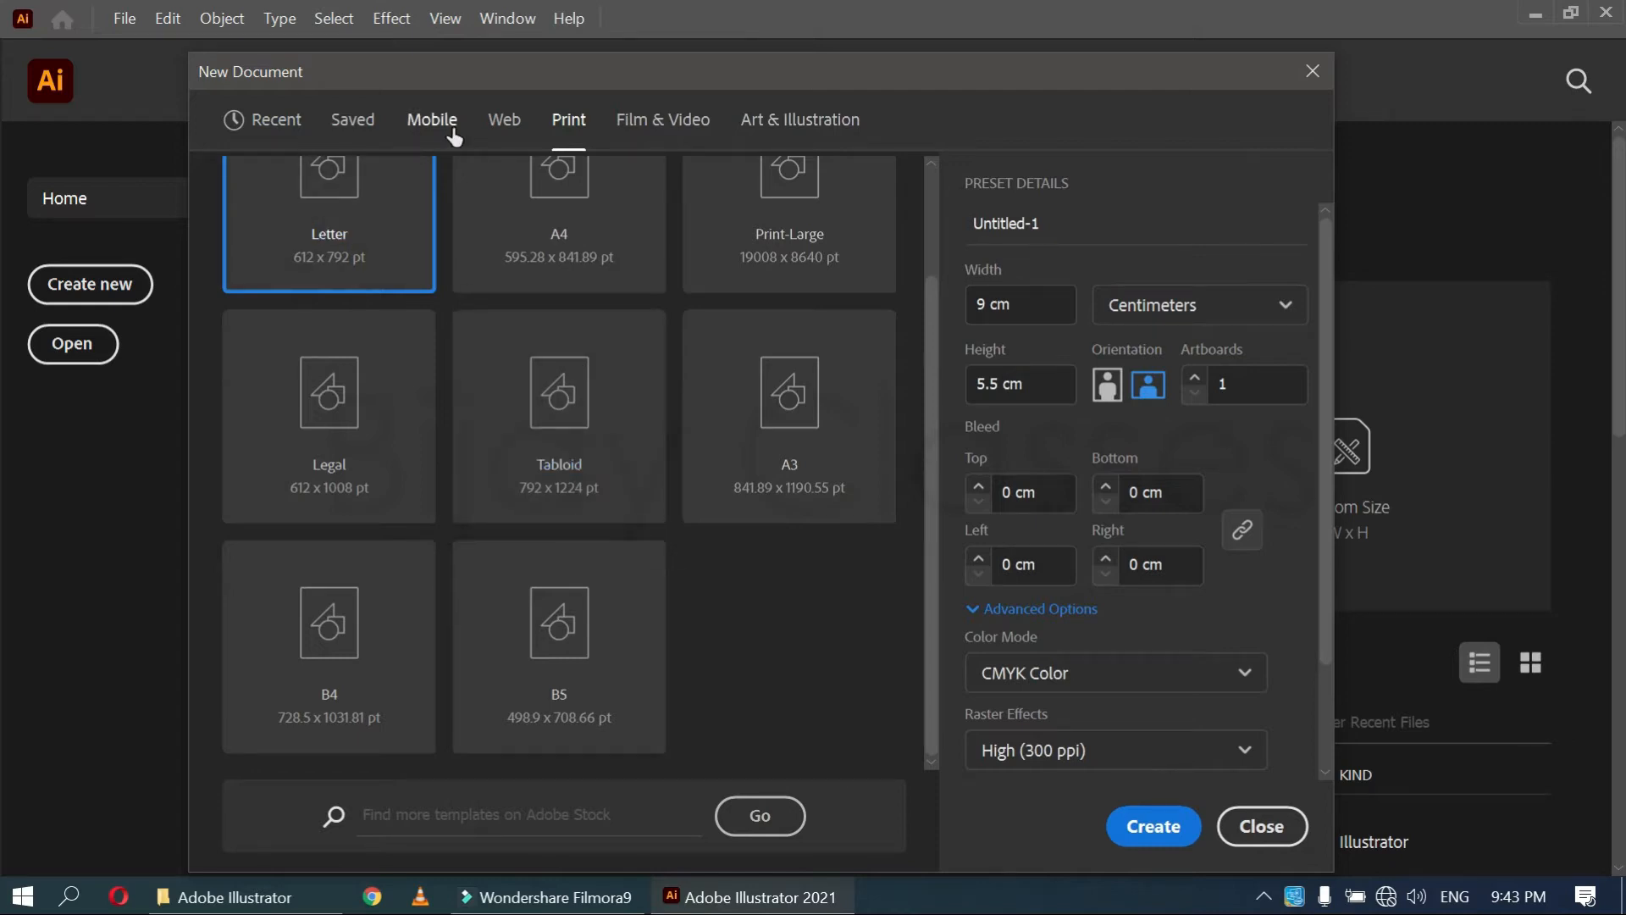
{"action": "left_click", "coordinate": [506, 125]}
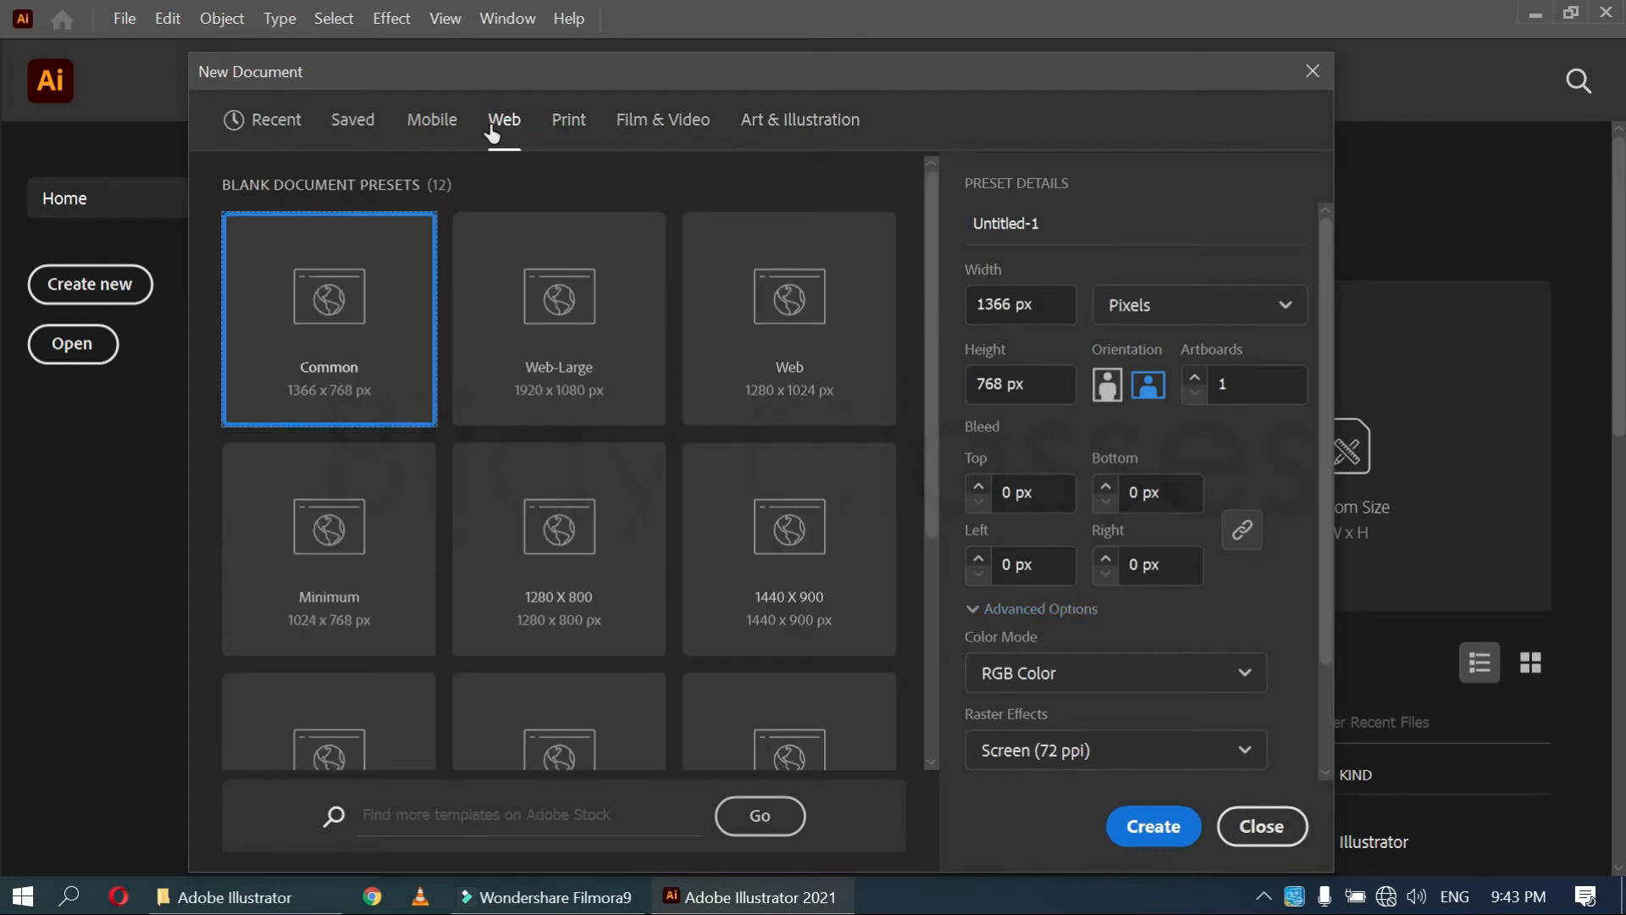
{"action": "left_click", "coordinate": [440, 127]}
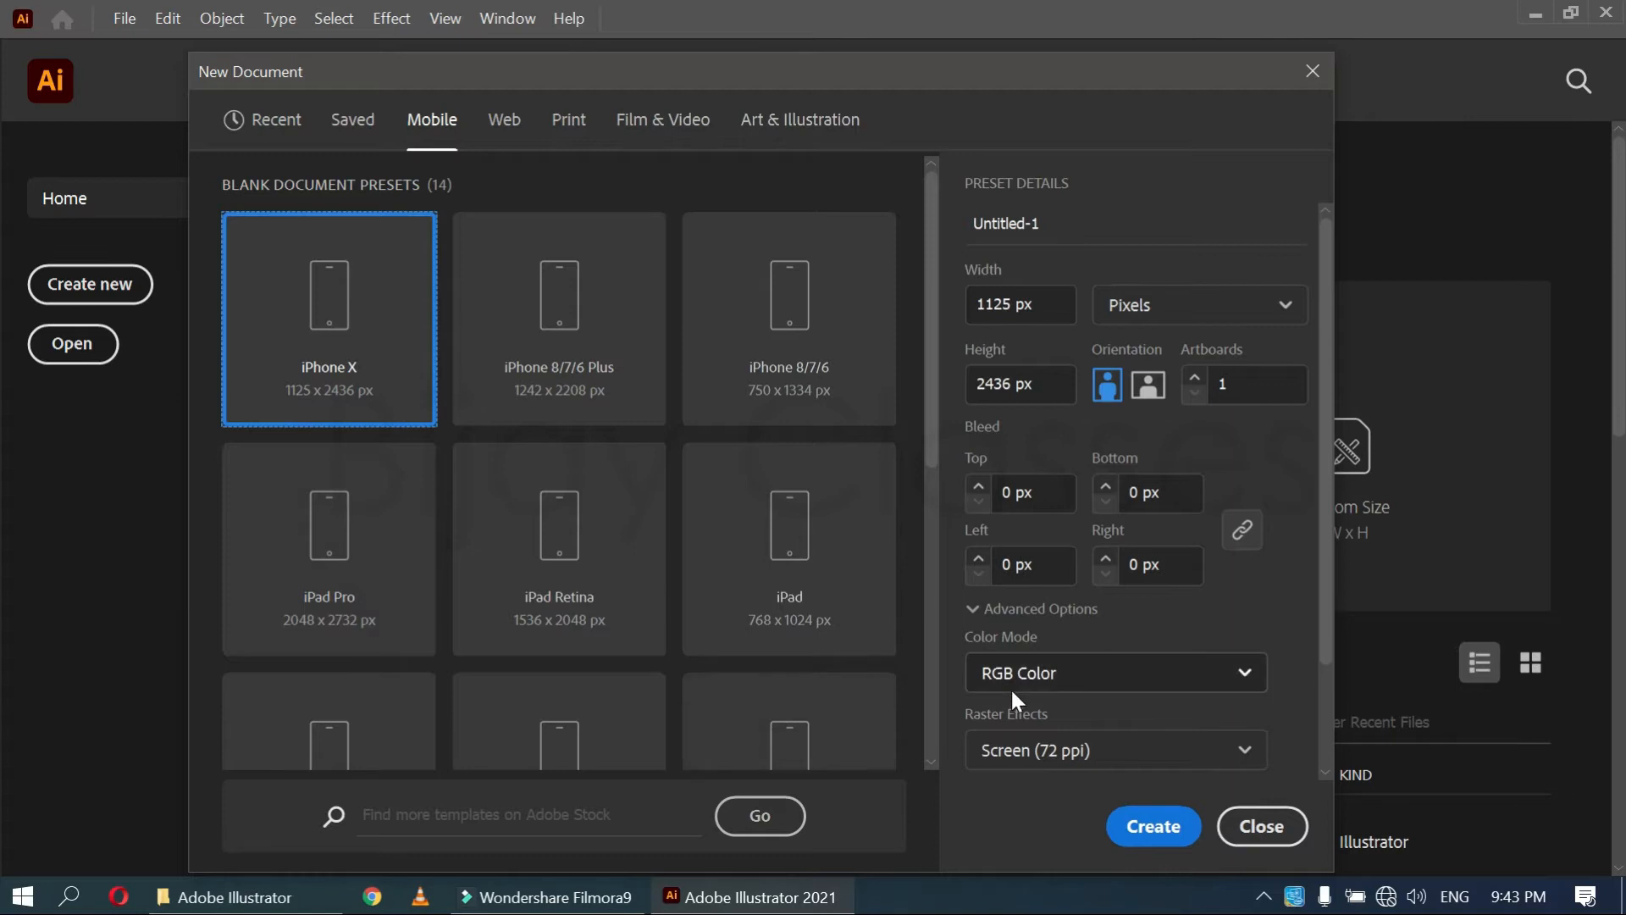
{"action": "left_click", "coordinate": [505, 123]}
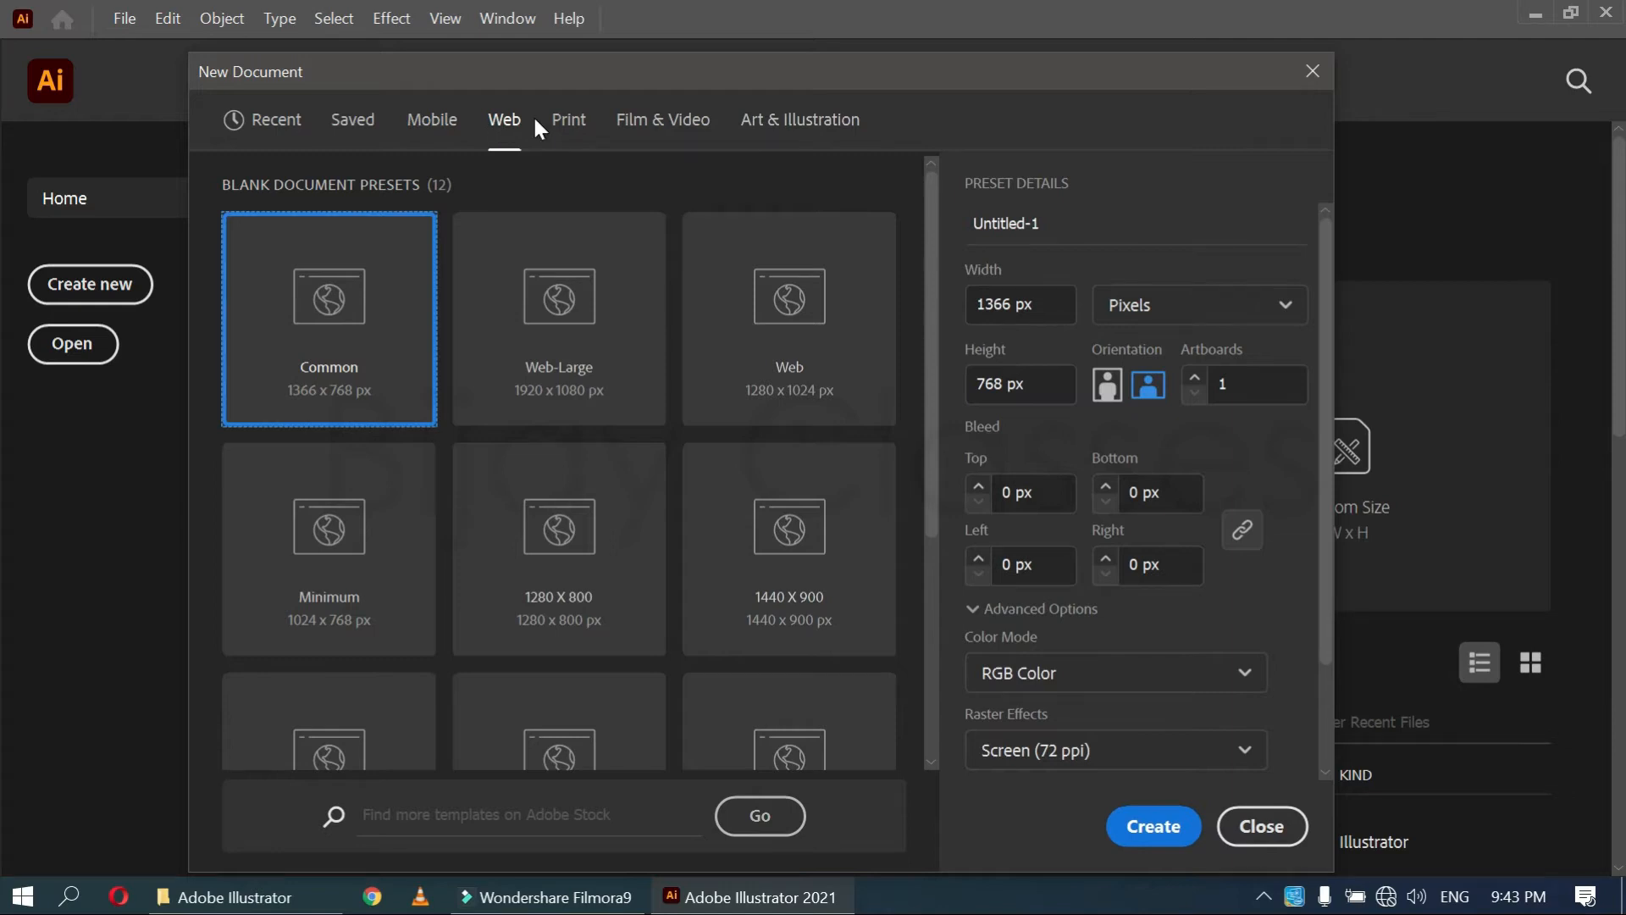
Create a portrait A4 print document in Centimeters with CMYK Color and High (300 ppi) raster effects
{"action": "left_click", "coordinate": [562, 123]}
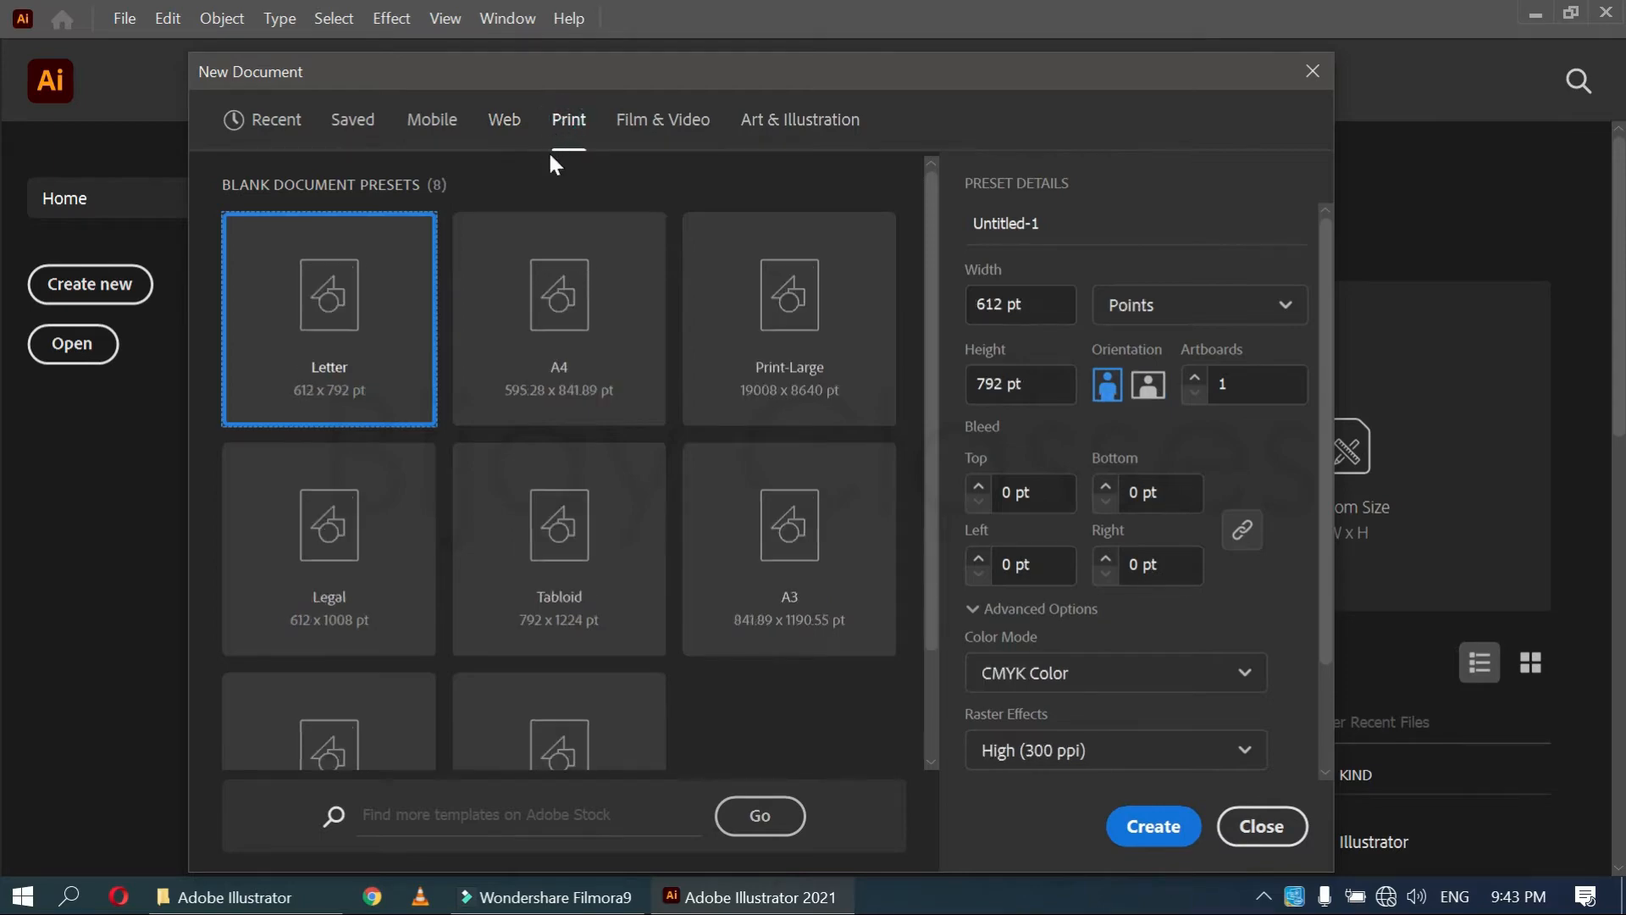
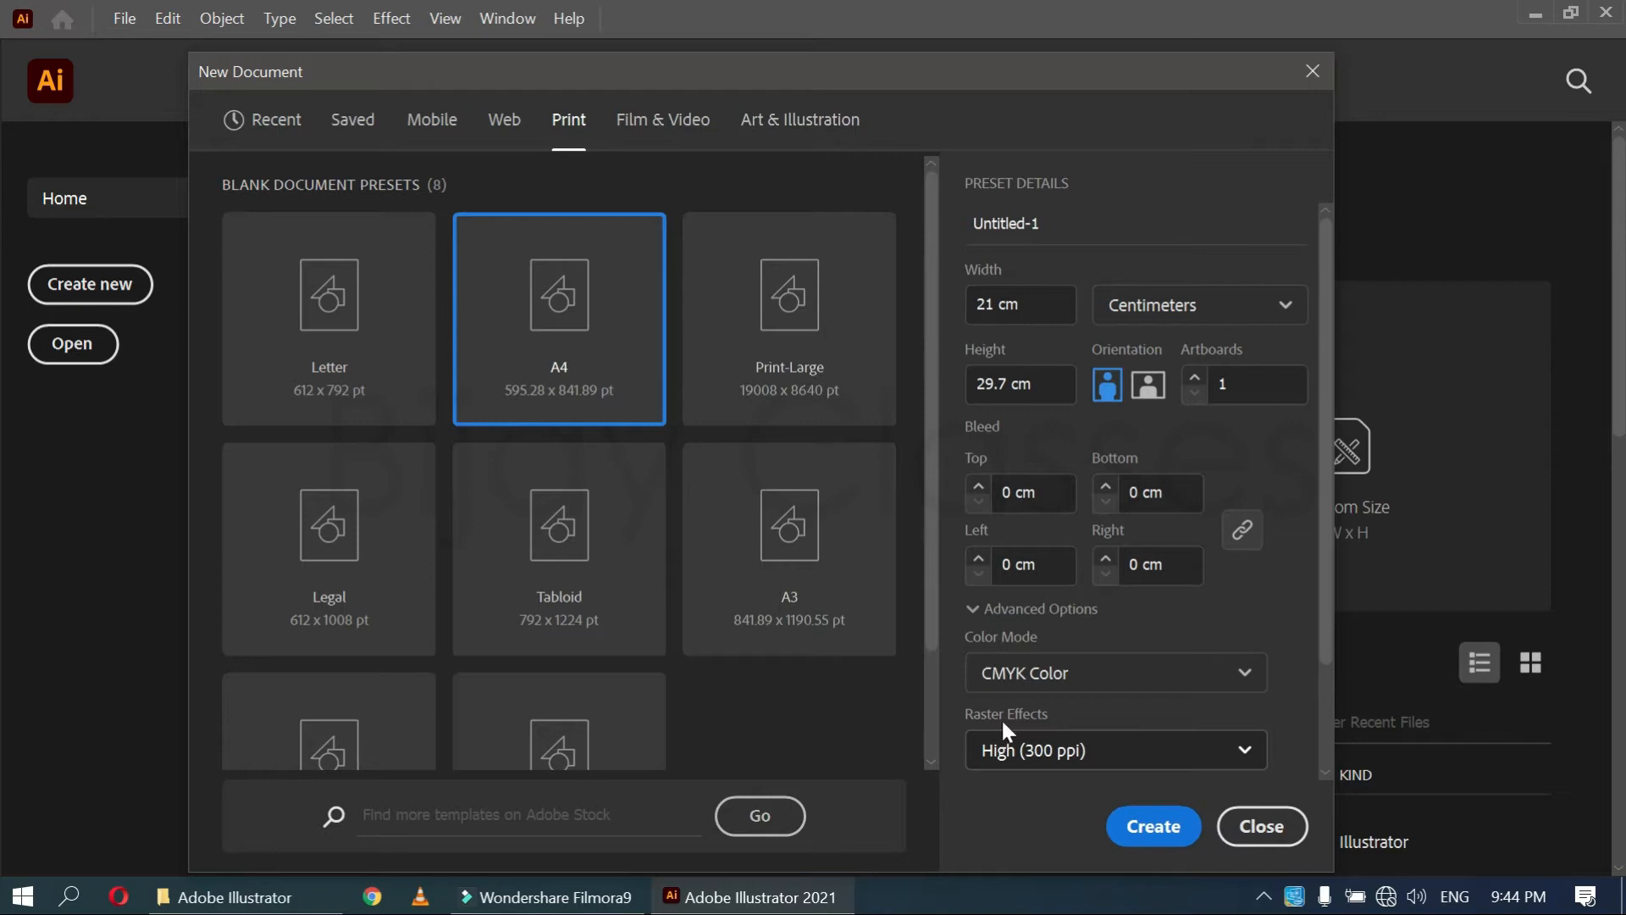
{"action": "left_click", "coordinate": [1154, 825]}
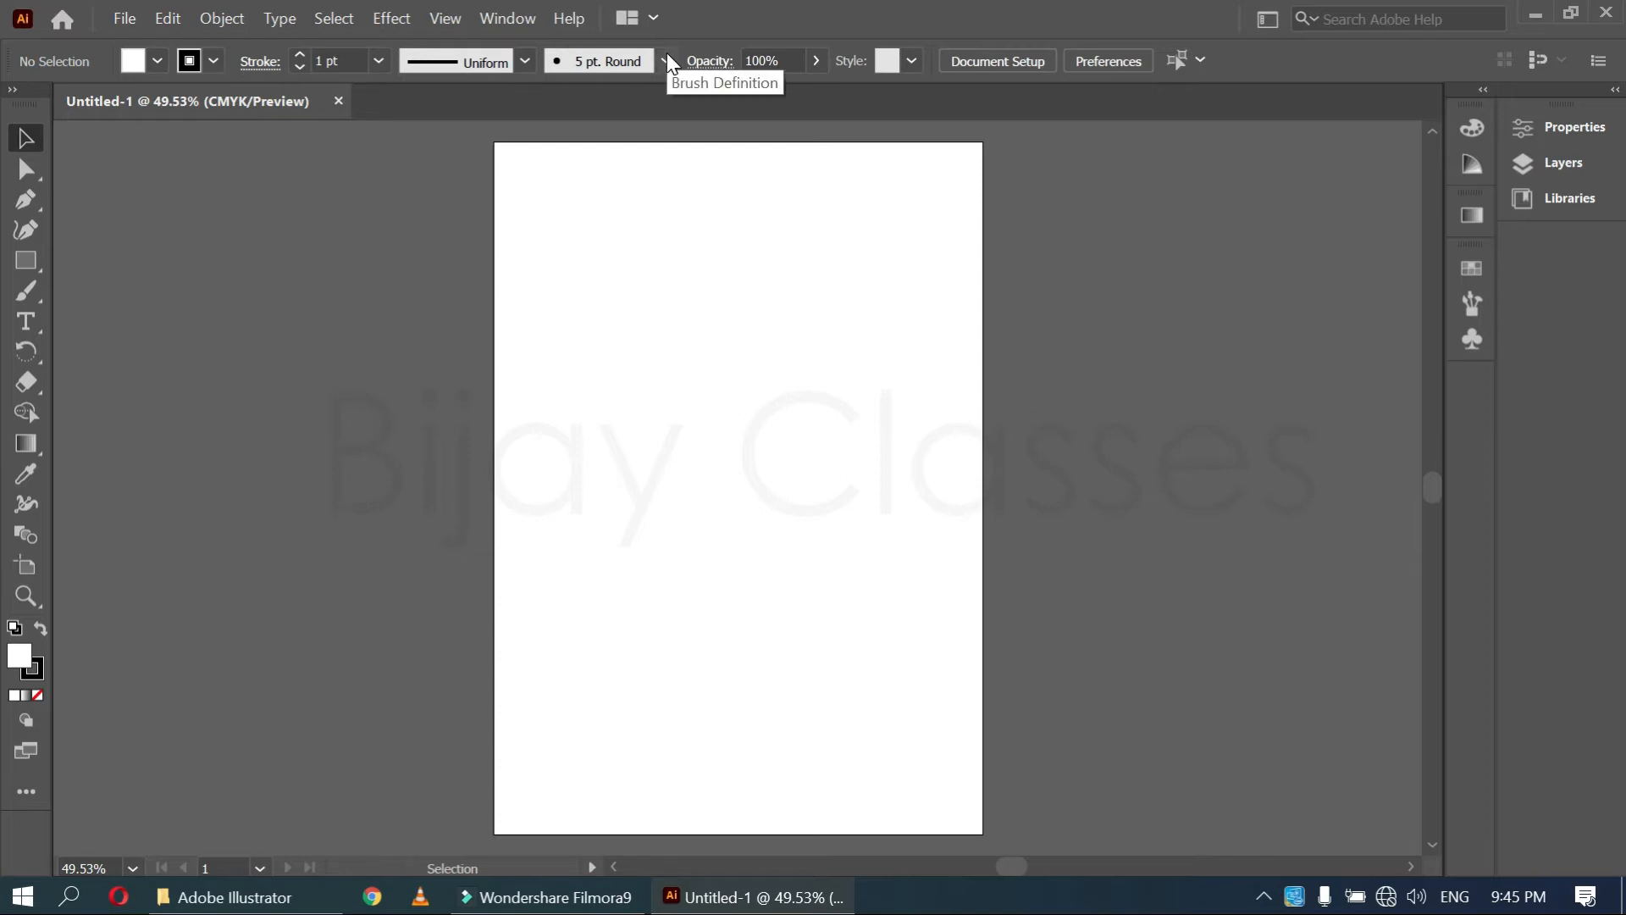
Switch the toolbar to two columns and back to one, and undock it as a floating panel
{"action": "left_click", "coordinate": [11, 90]}
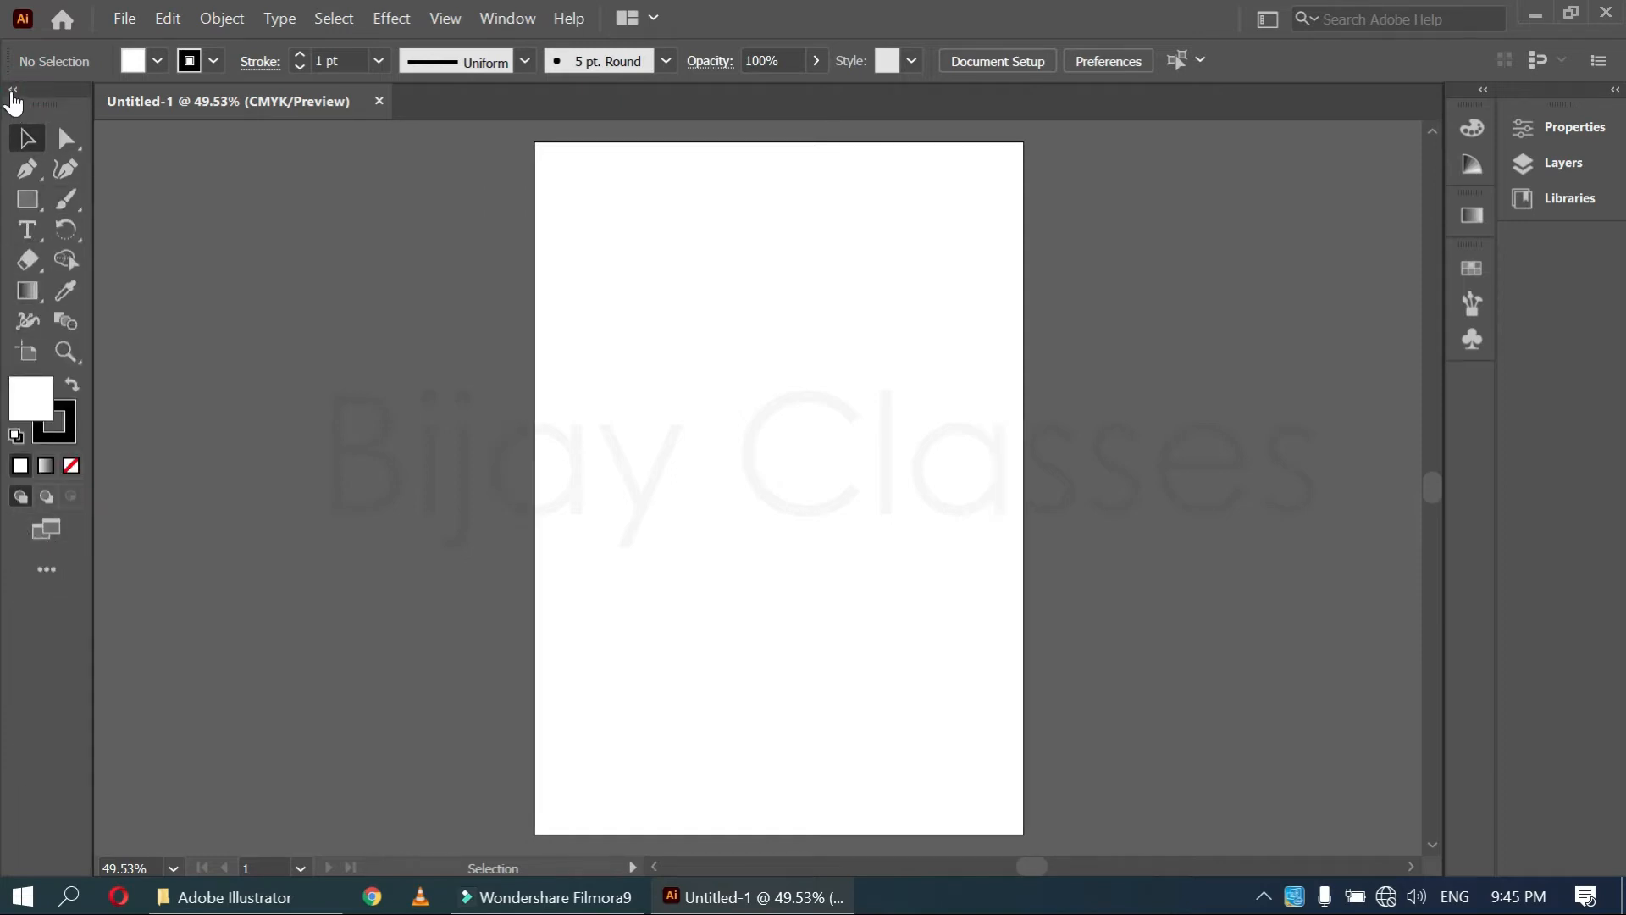
{"action": "left_click", "coordinate": [12, 91]}
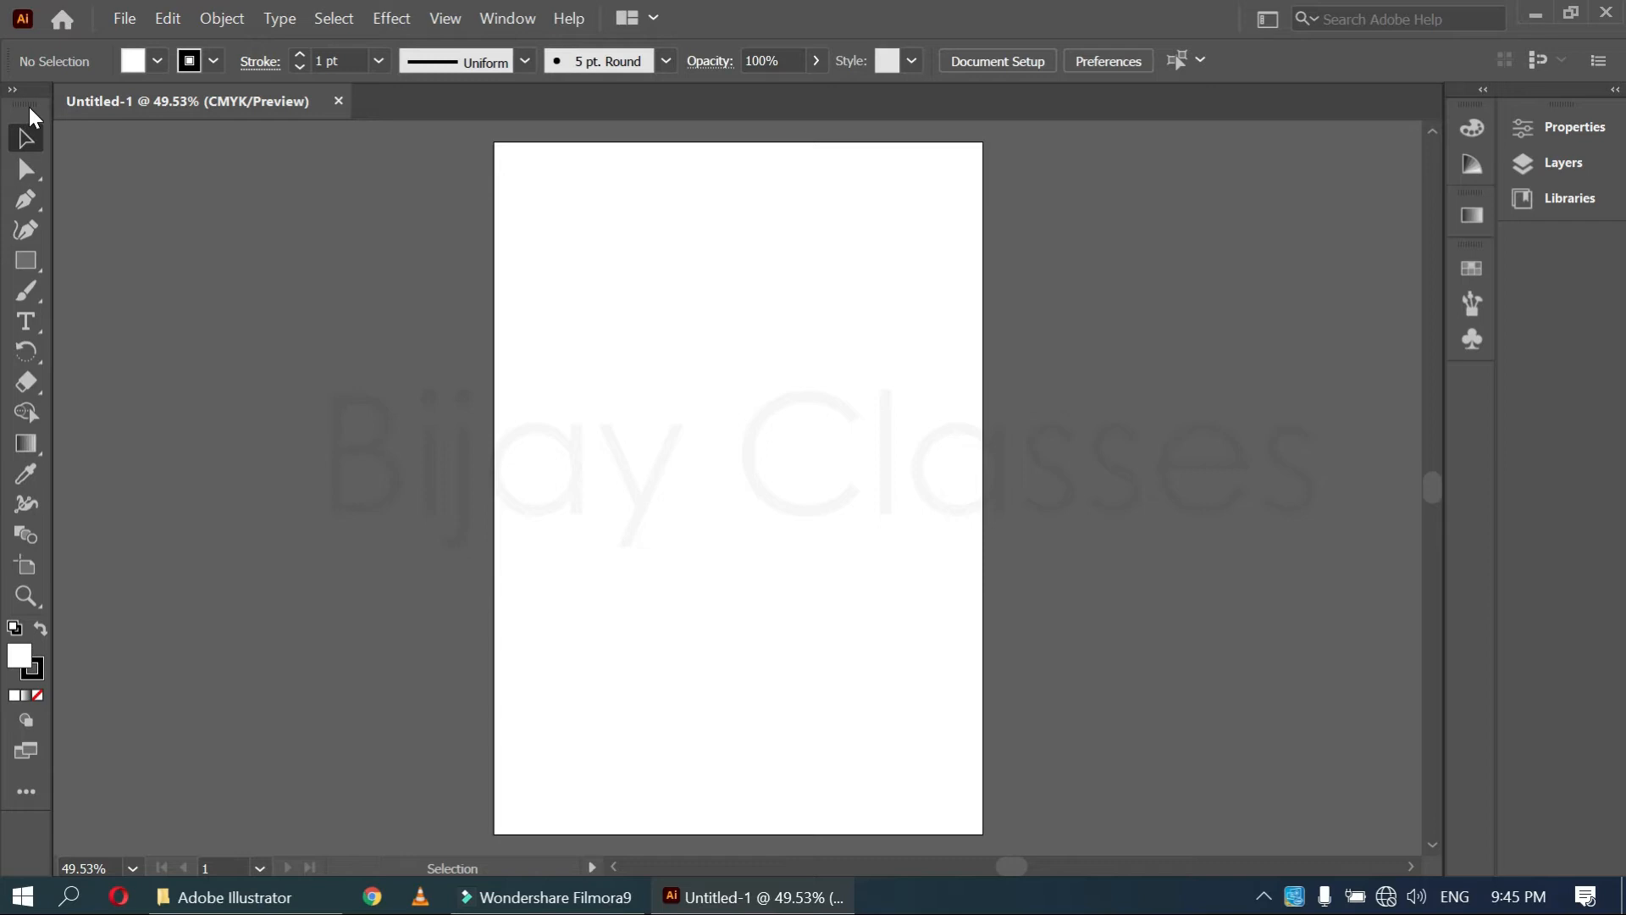
{"action": "mouse_move", "coordinate": [28, 104]}
{"action": "left_mouse_down"}
{"action": "mouse_move", "coordinate": [68, 149]}
{"action": "mouse_move", "coordinate": [989, 264]}
{"action": "mouse_move", "coordinate": [1422, 133]}
{"action": "mouse_move", "coordinate": [1440, 106]}
{"action": "mouse_move", "coordinate": [1389, 127]}
{"action": "mouse_move", "coordinate": [56, 125]}
{"action": "mouse_move", "coordinate": [22, 94]}
{"action": "mouse_move", "coordinate": [105, 105]}
{"action": "mouse_move", "coordinate": [25, 102]}
{"action": "mouse_move", "coordinate": [38, 97]}
{"action": "mouse_move", "coordinate": [89, 102]}
{"action": "mouse_move", "coordinate": [16, 111]}
{"action": "mouse_move", "coordinate": [120, 120]}
{"action": "mouse_move", "coordinate": [37, 103]}
{"action": "left_mouse_up"}
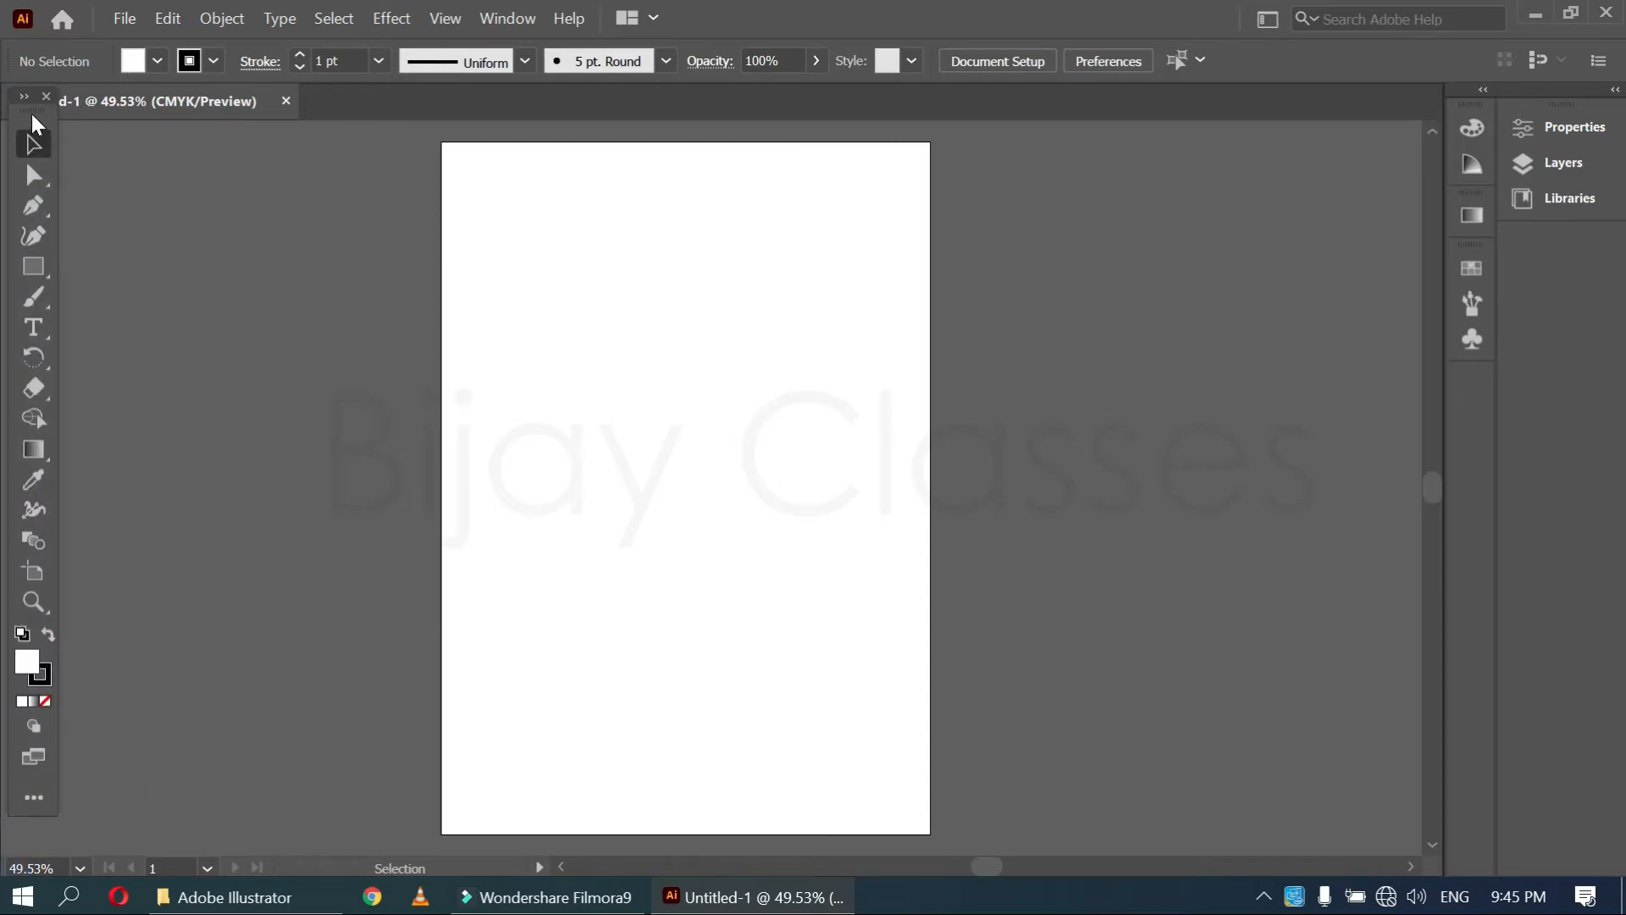
Move the restored-down application window apart from the floating toolbar, then maximize the window and dock the toolbar again
{"action": "left_click", "coordinate": [1572, 13]}
{"action": "left_click_drag", "start_coordinate": [651, 42], "coordinate": [530, 207]}
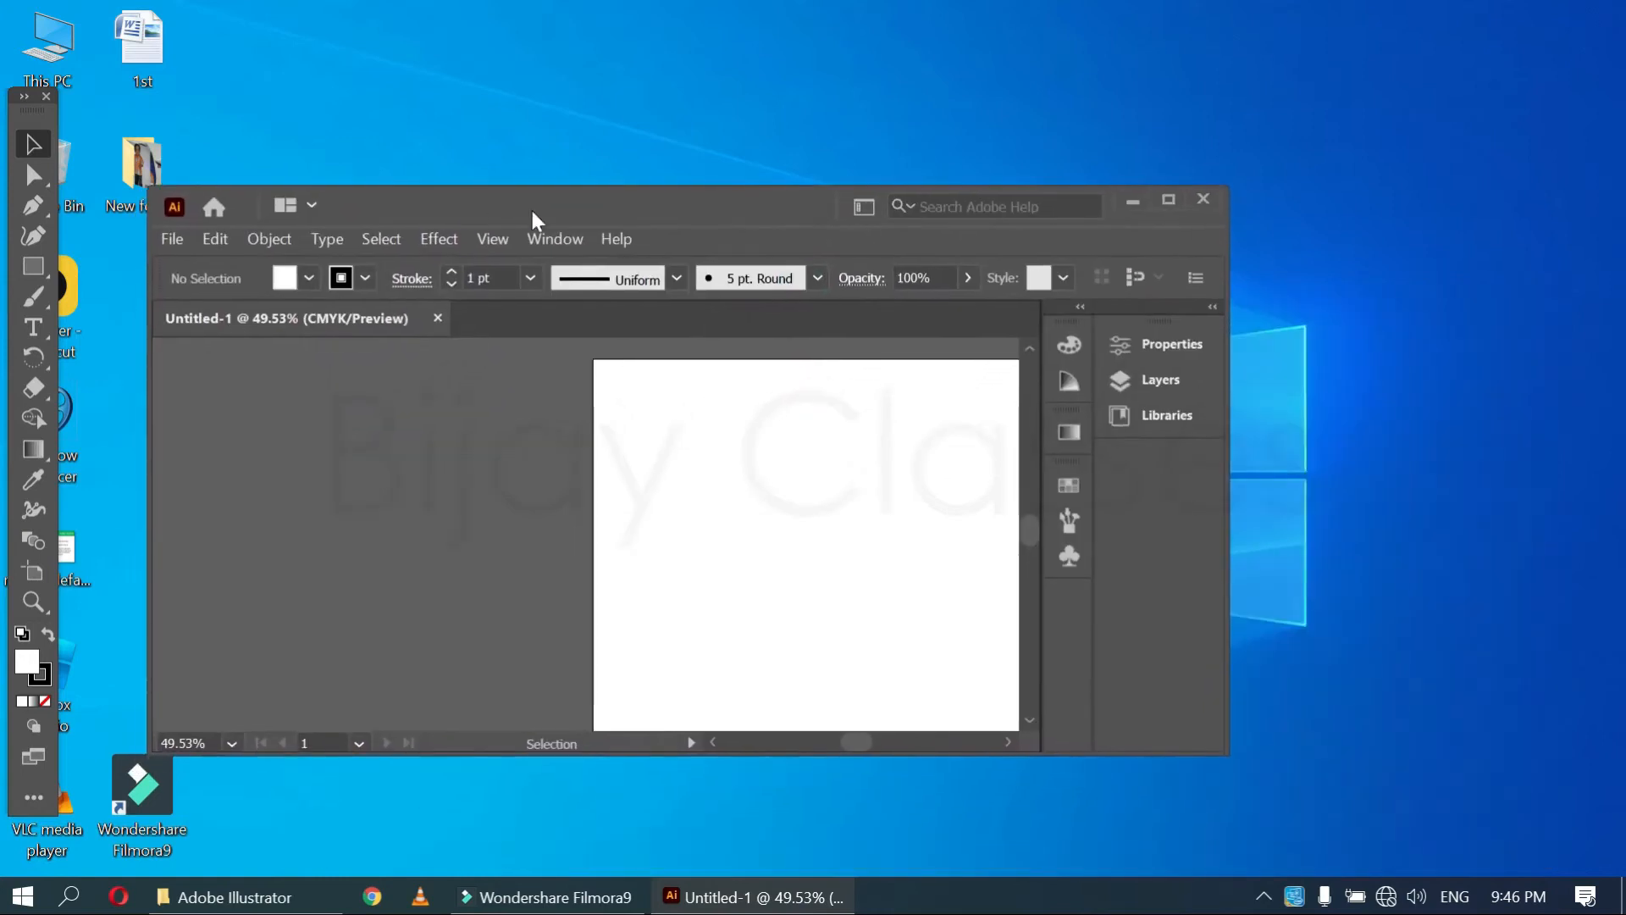
{"action": "left_click", "coordinate": [1170, 200]}
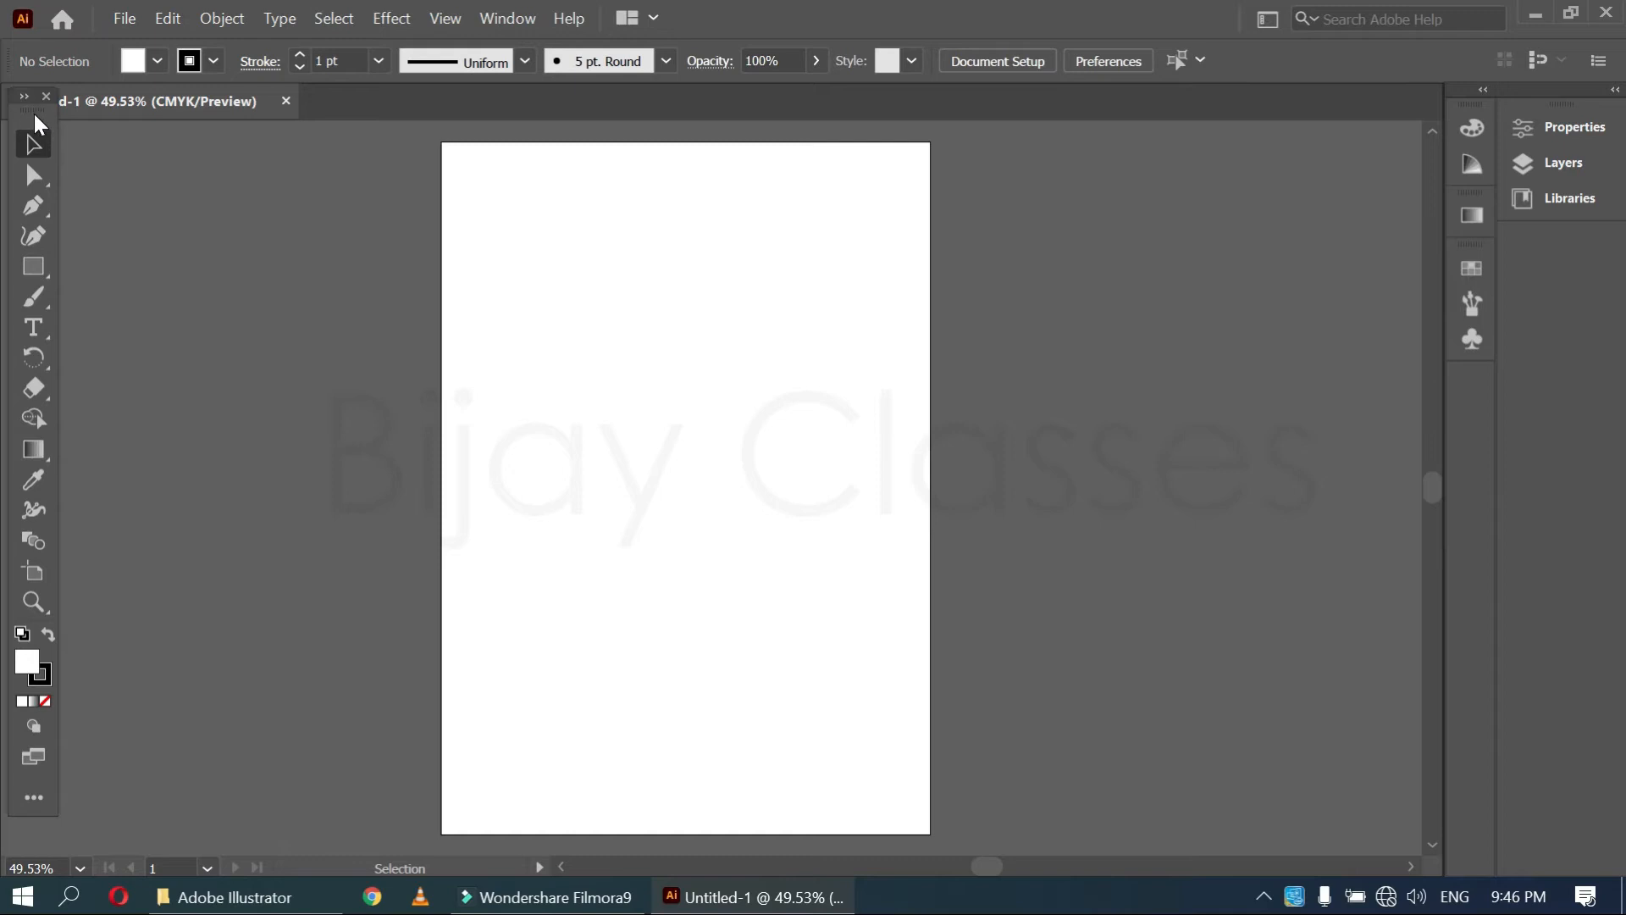
{"action": "mouse_move", "coordinate": [28, 111]}
{"action": "left_mouse_down"}
{"action": "mouse_move", "coordinate": [59, 205]}
{"action": "mouse_move", "coordinate": [58, 163]}
{"action": "mouse_move", "coordinate": [27, 139]}
{"action": "left_mouse_up"}
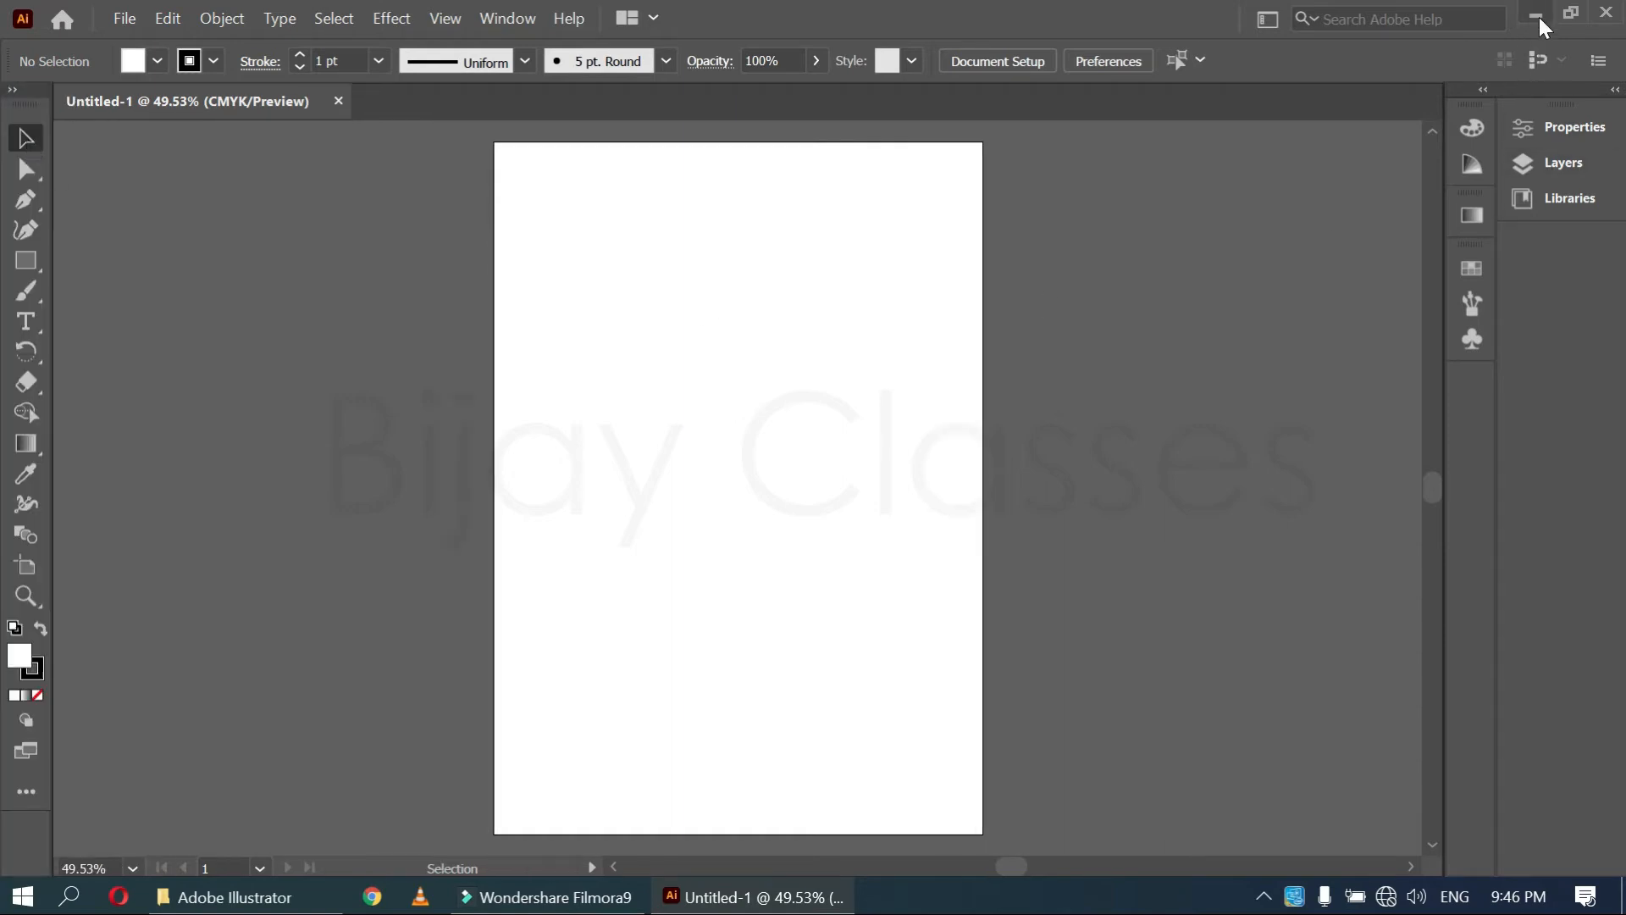
Restore the application window down, move it with the docked toolbar, and maximize it again
{"action": "left_click", "coordinate": [1570, 13]}
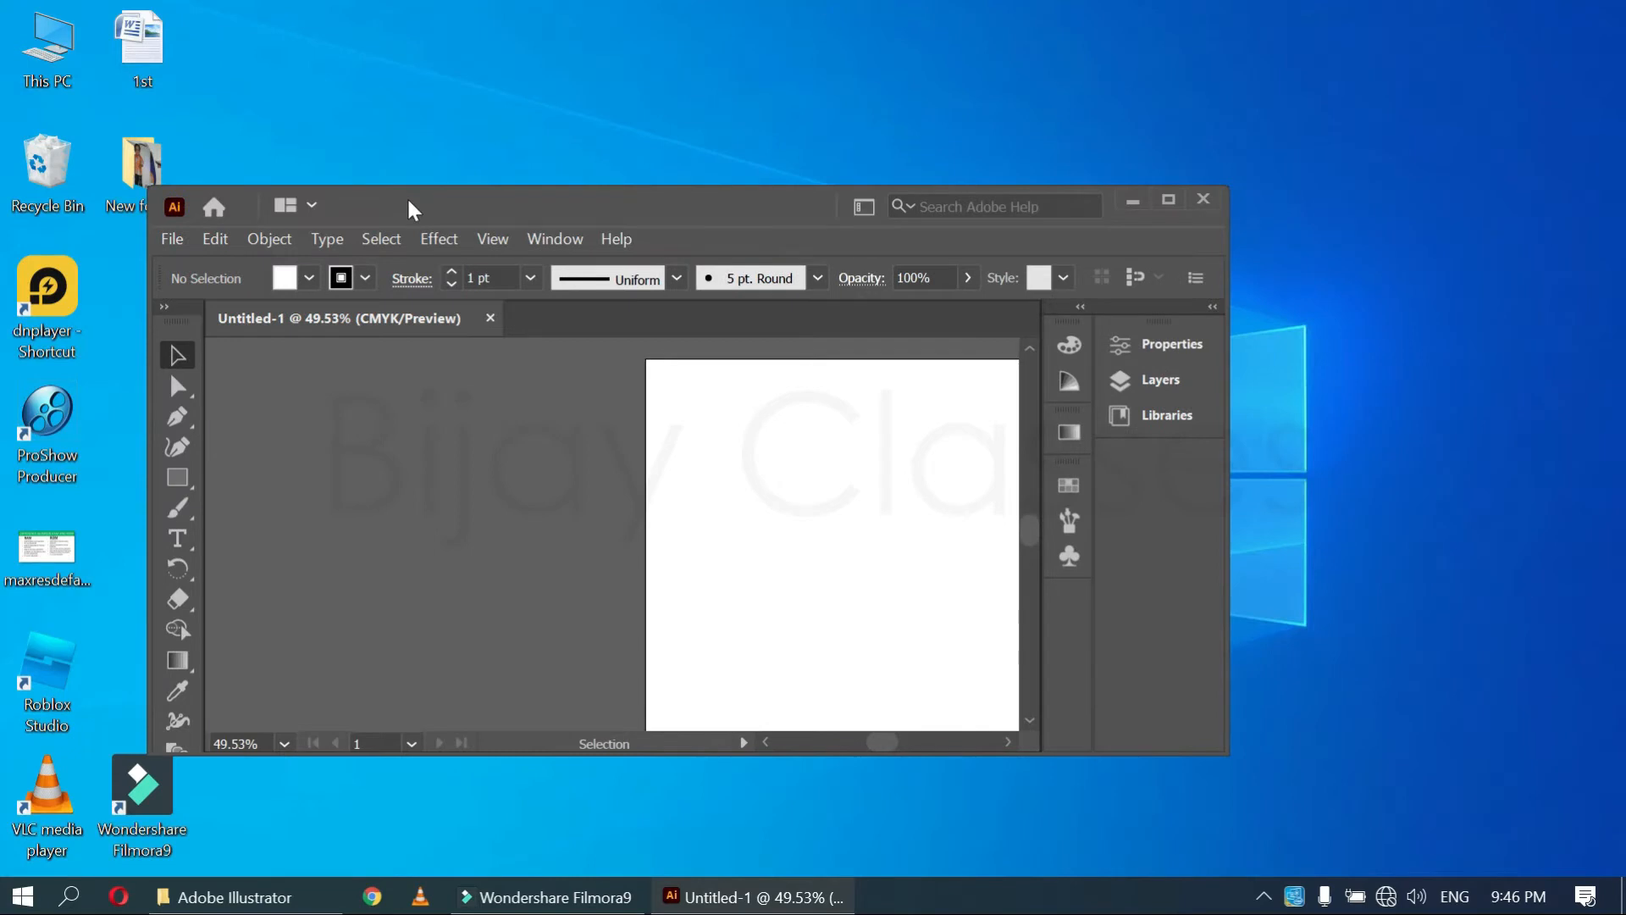
{"action": "left_click_drag", "start_coordinate": [416, 206], "coordinate": [490, 205]}
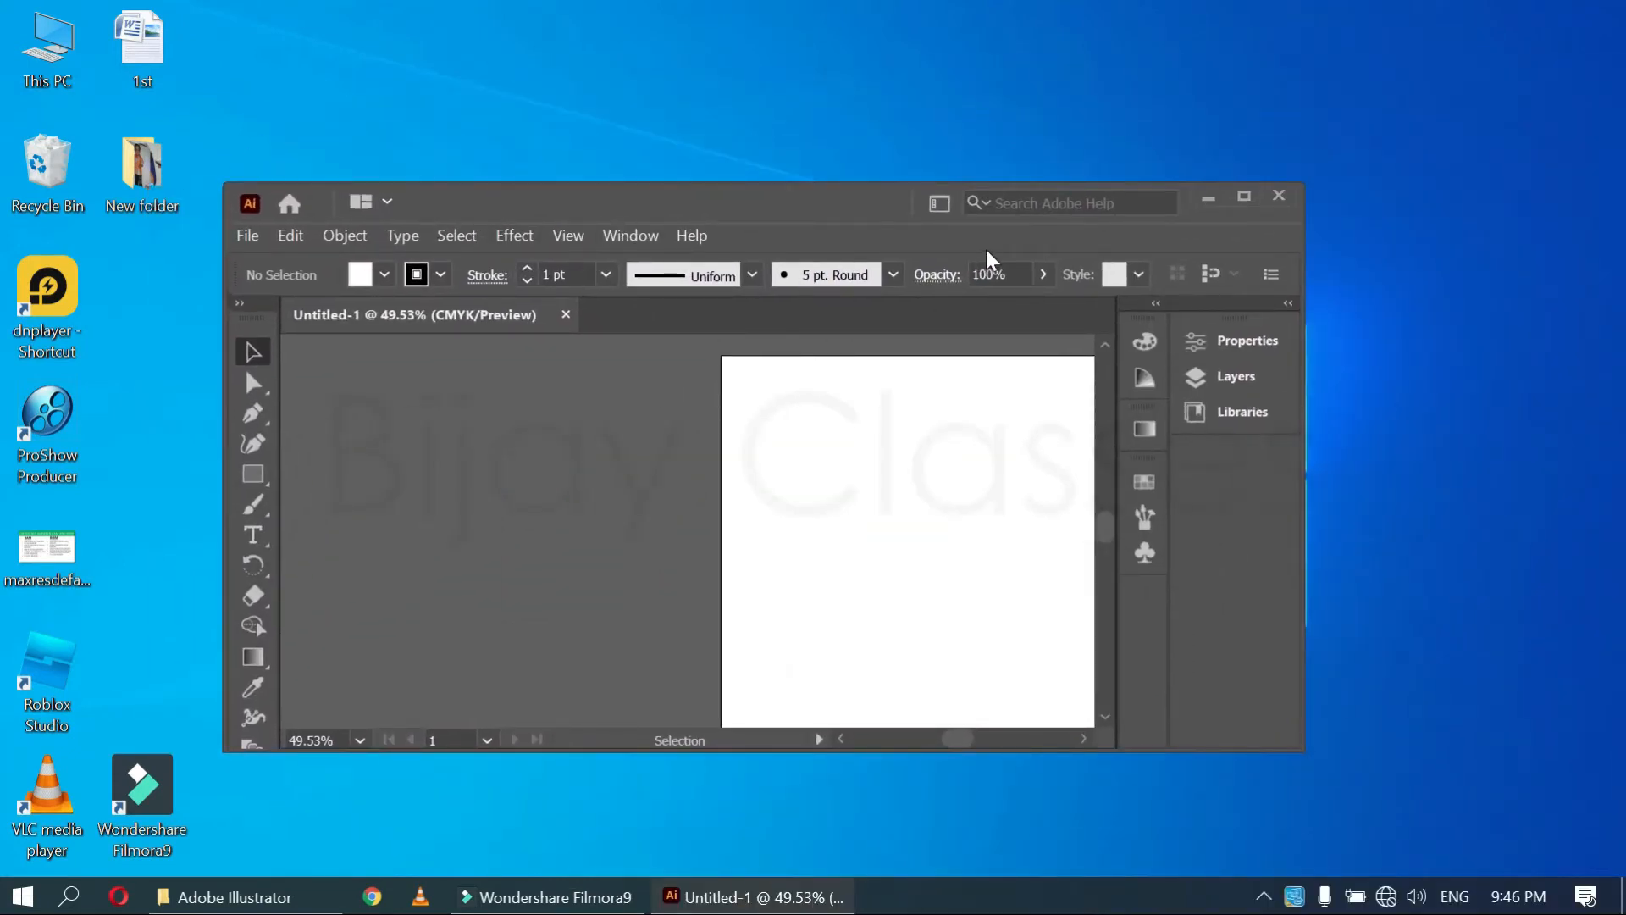
{"action": "left_click", "coordinate": [1243, 197]}
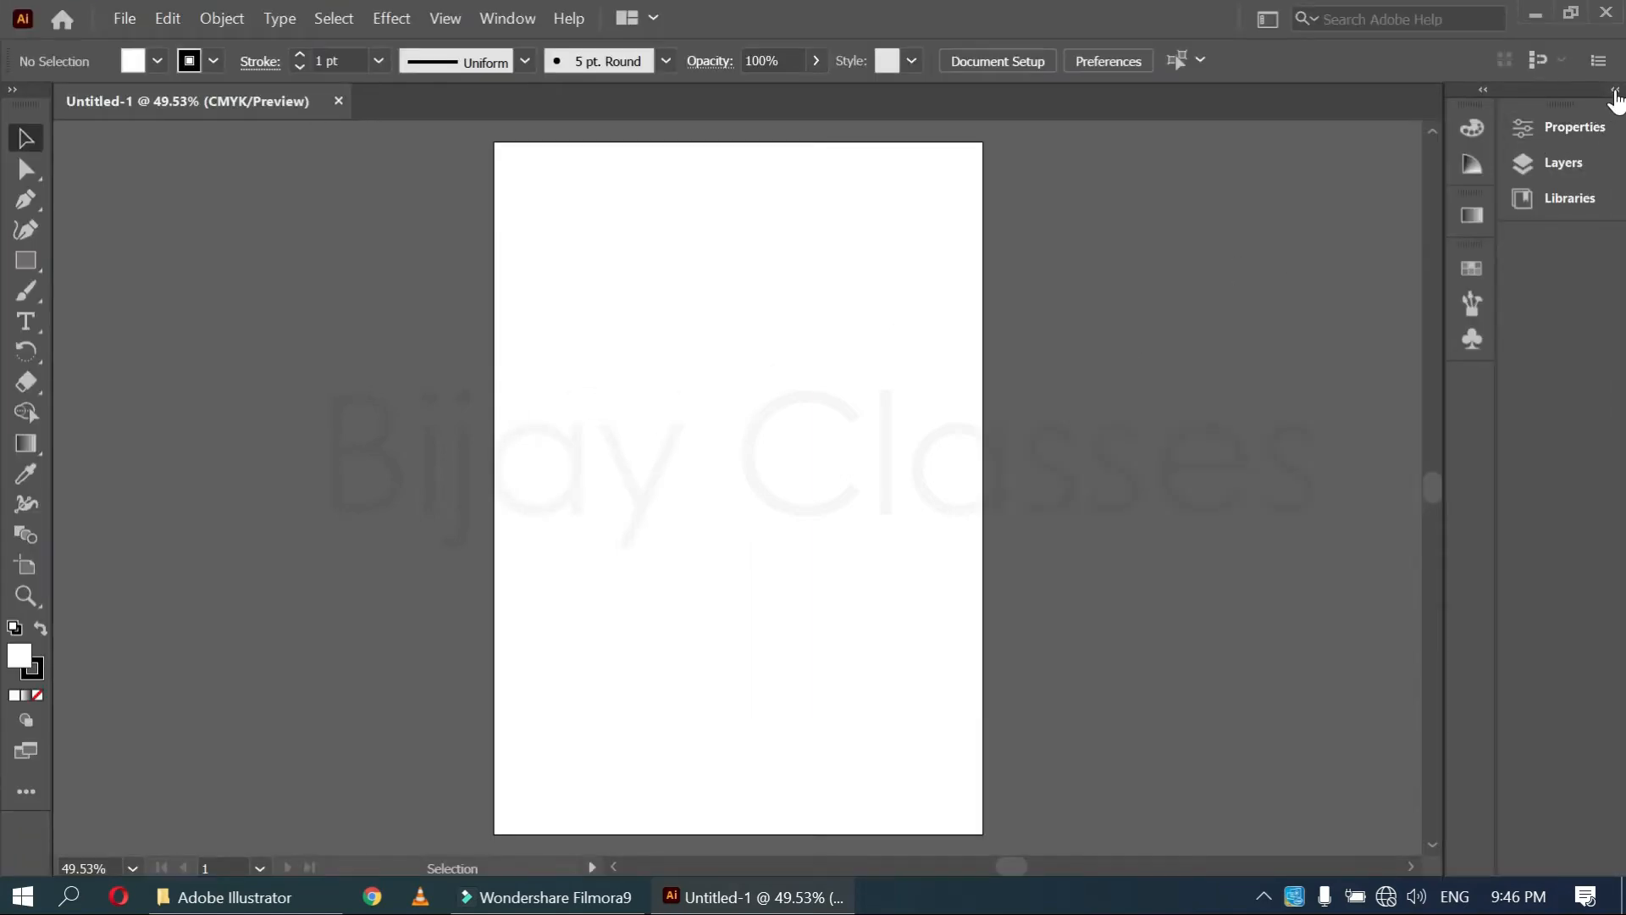
Collapse the Properties, Layers and Libraries dock to icons only and expand the Color, Gradient and Swatches dock
{"action": "left_click", "coordinate": [1615, 93]}
{"action": "left_click", "coordinate": [1616, 93]}
{"action": "left_click_drag", "start_coordinate": [1497, 112], "coordinate": [1612, 123]}
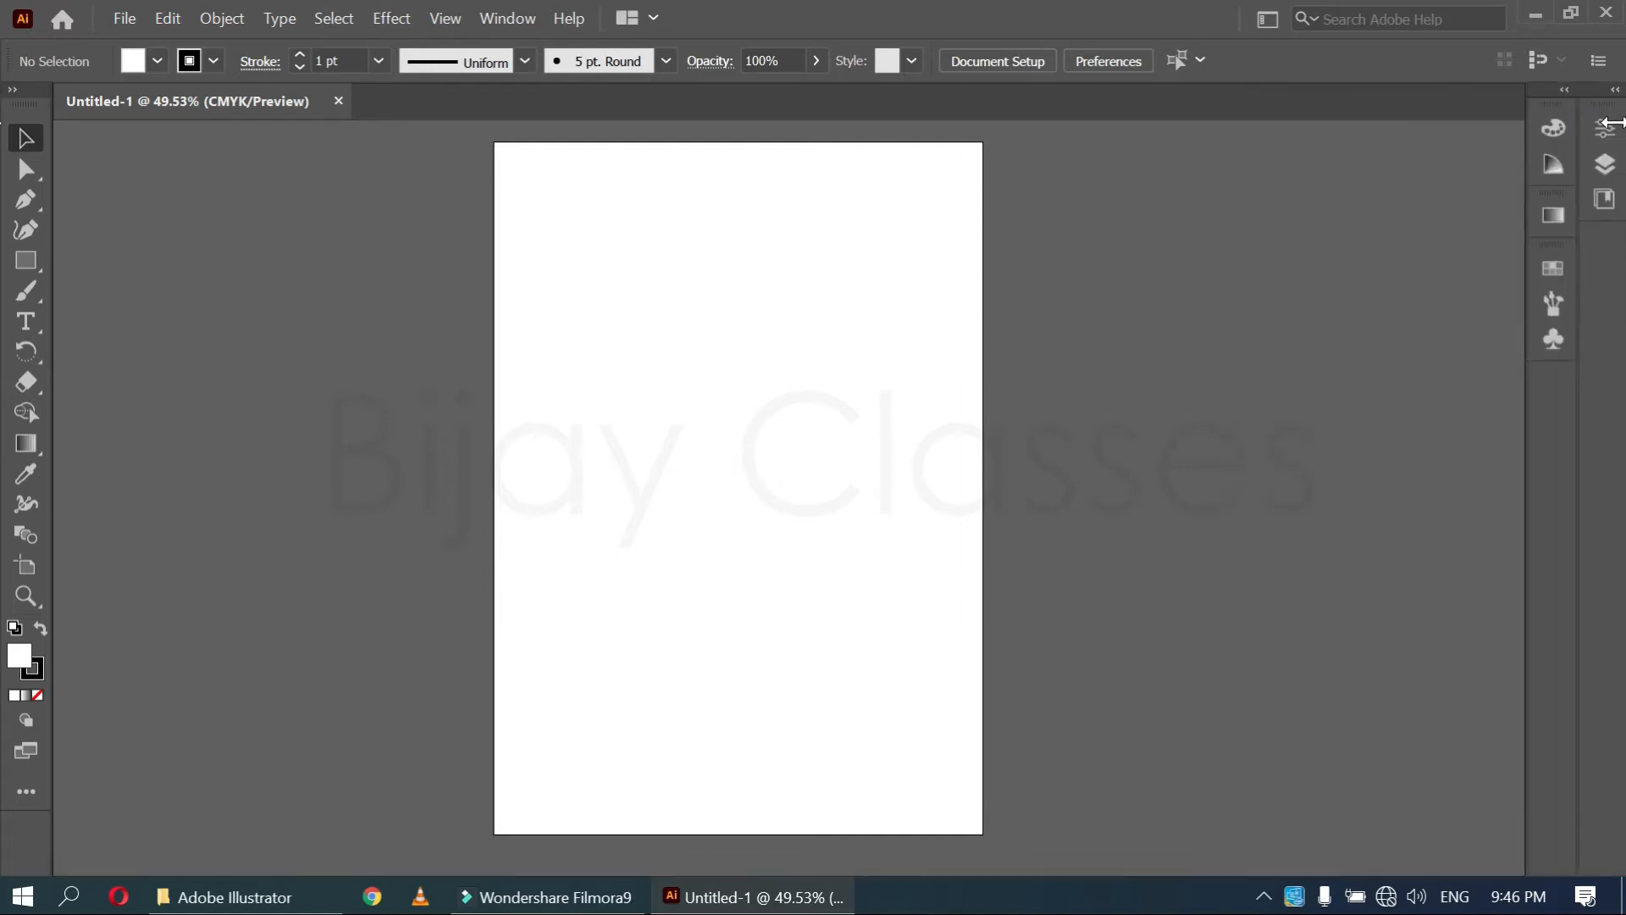
{"action": "left_click", "coordinate": [1564, 93]}
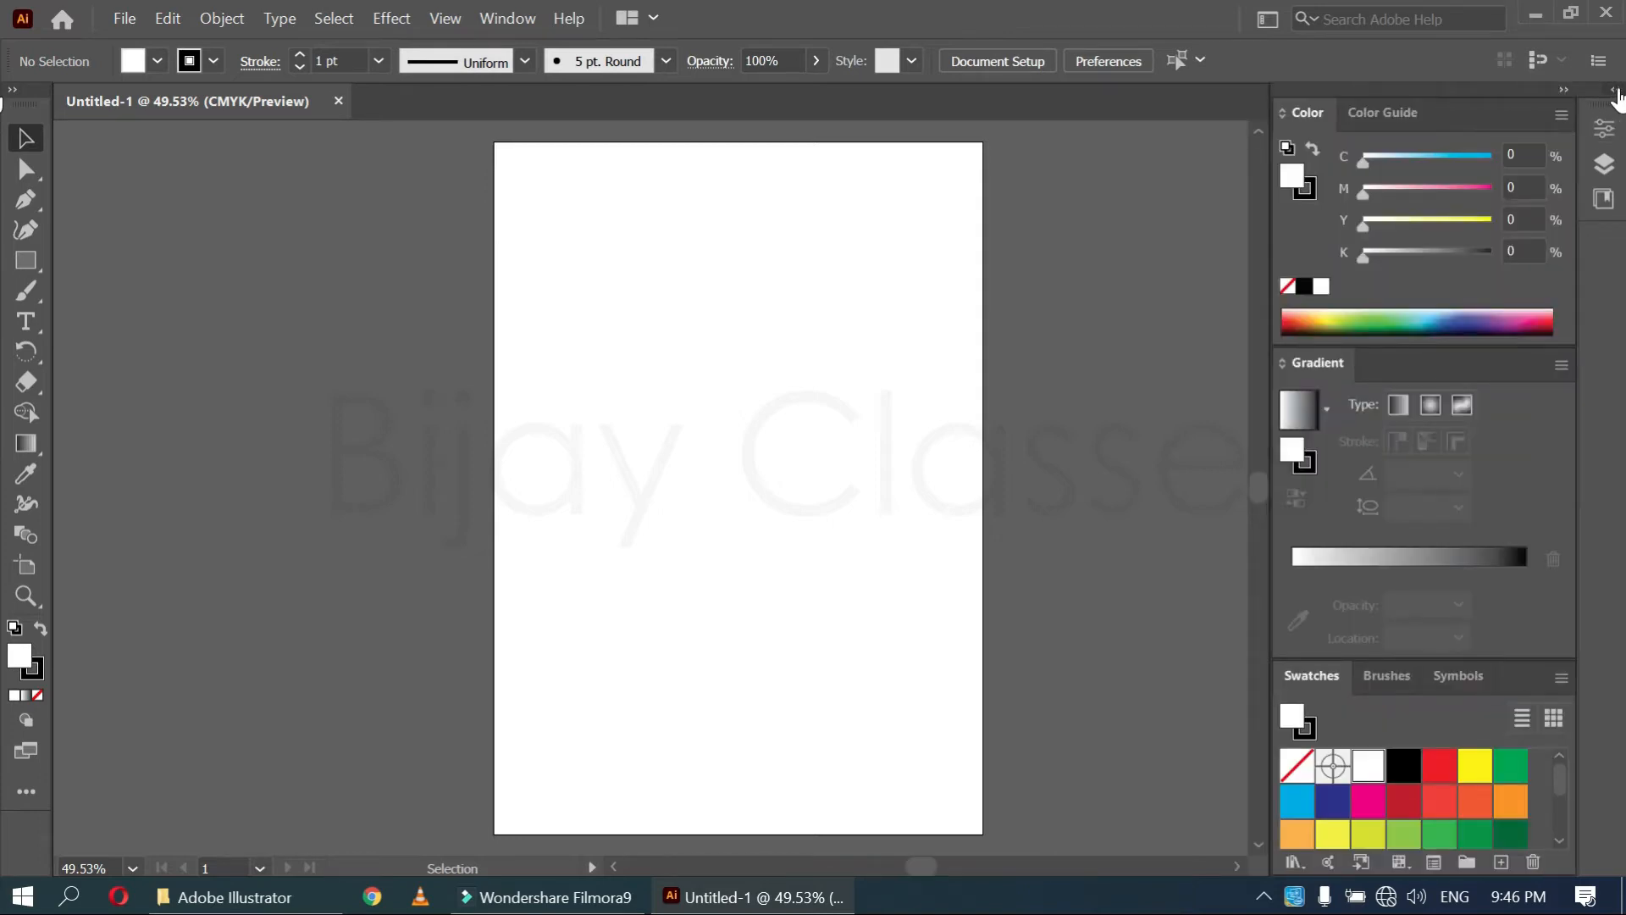
Expand the Properties dock, float the Color panel group over the canvas, and separate Color Guide into its own floating panel
{"action": "left_click", "coordinate": [1615, 91]}
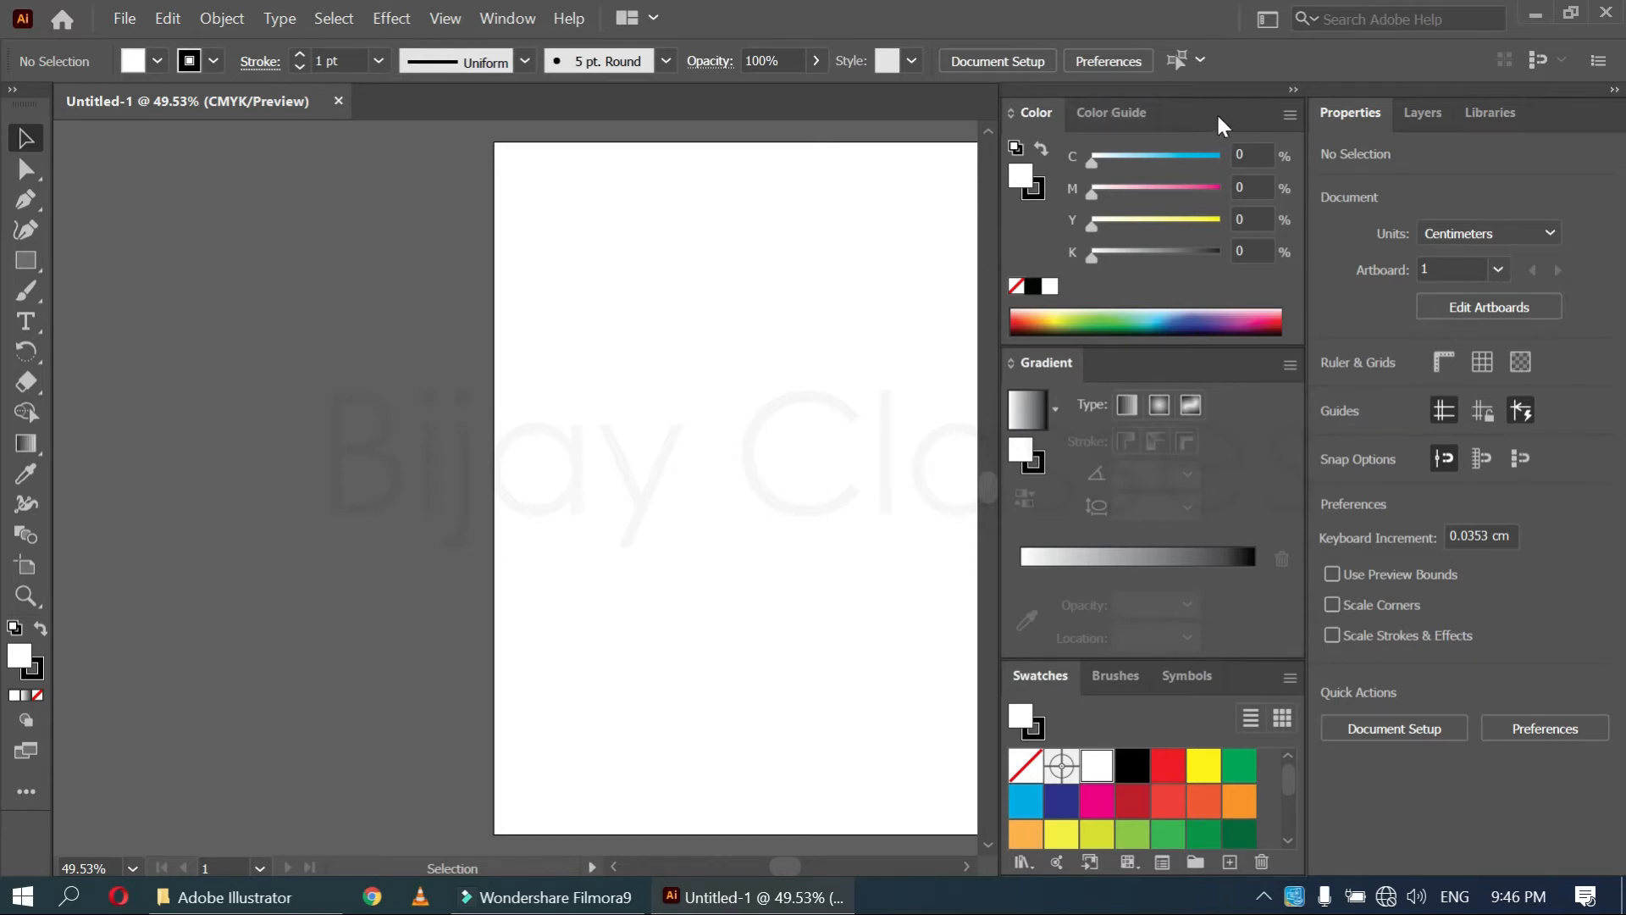
{"action": "left_click_drag", "start_coordinate": [1218, 122], "coordinate": [381, 248]}
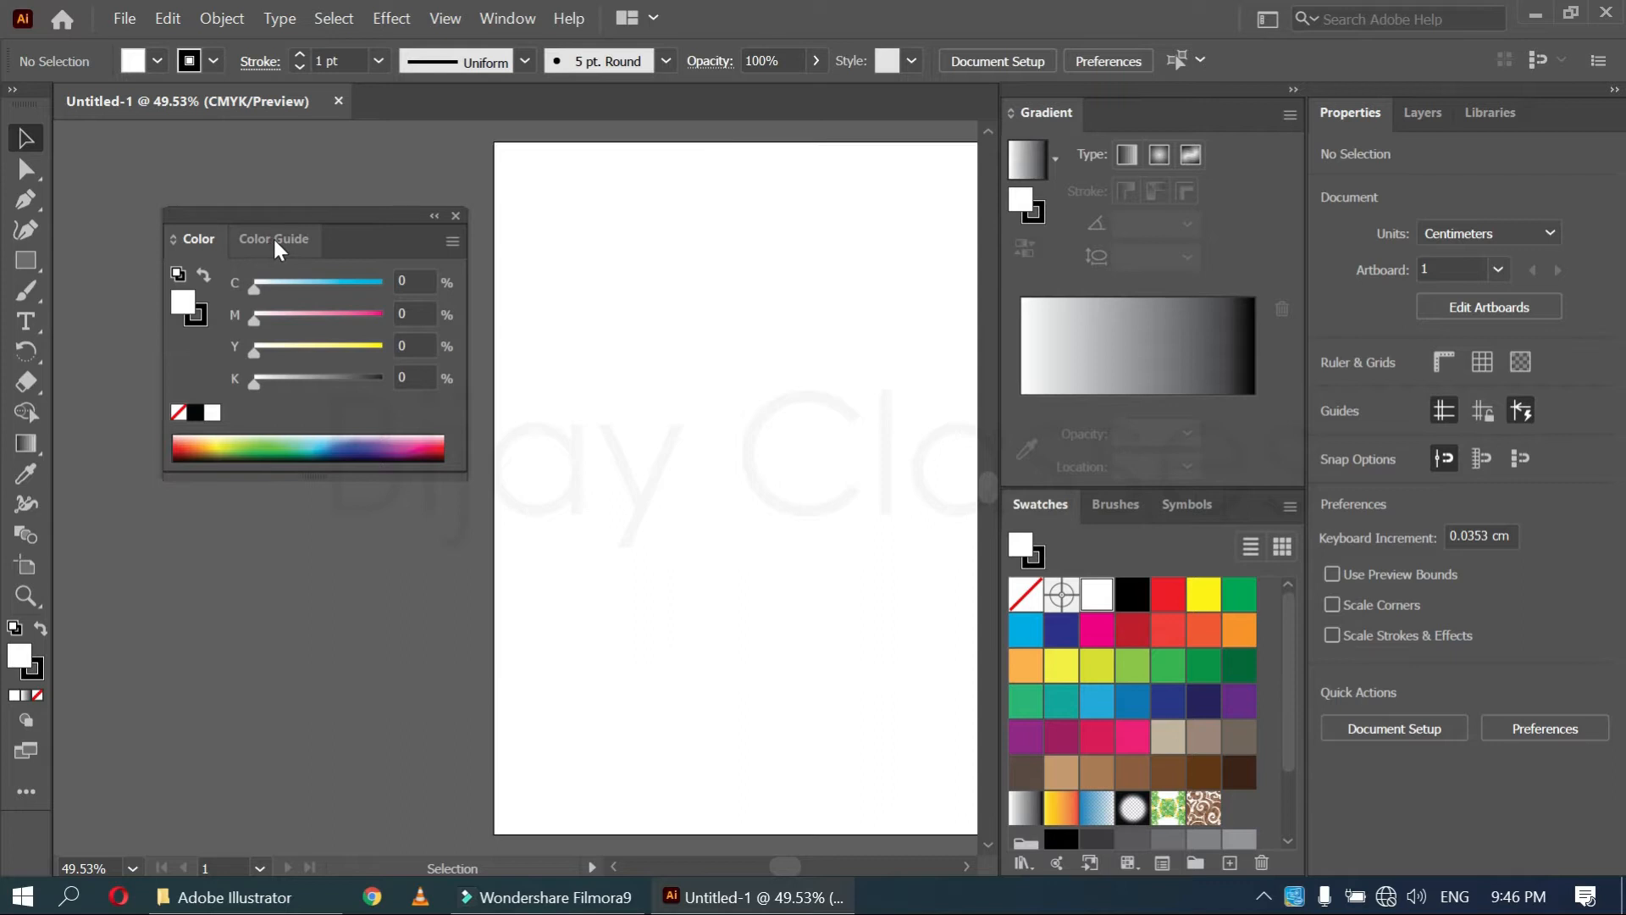
{"action": "left_click_drag", "start_coordinate": [276, 239], "coordinate": [704, 481]}
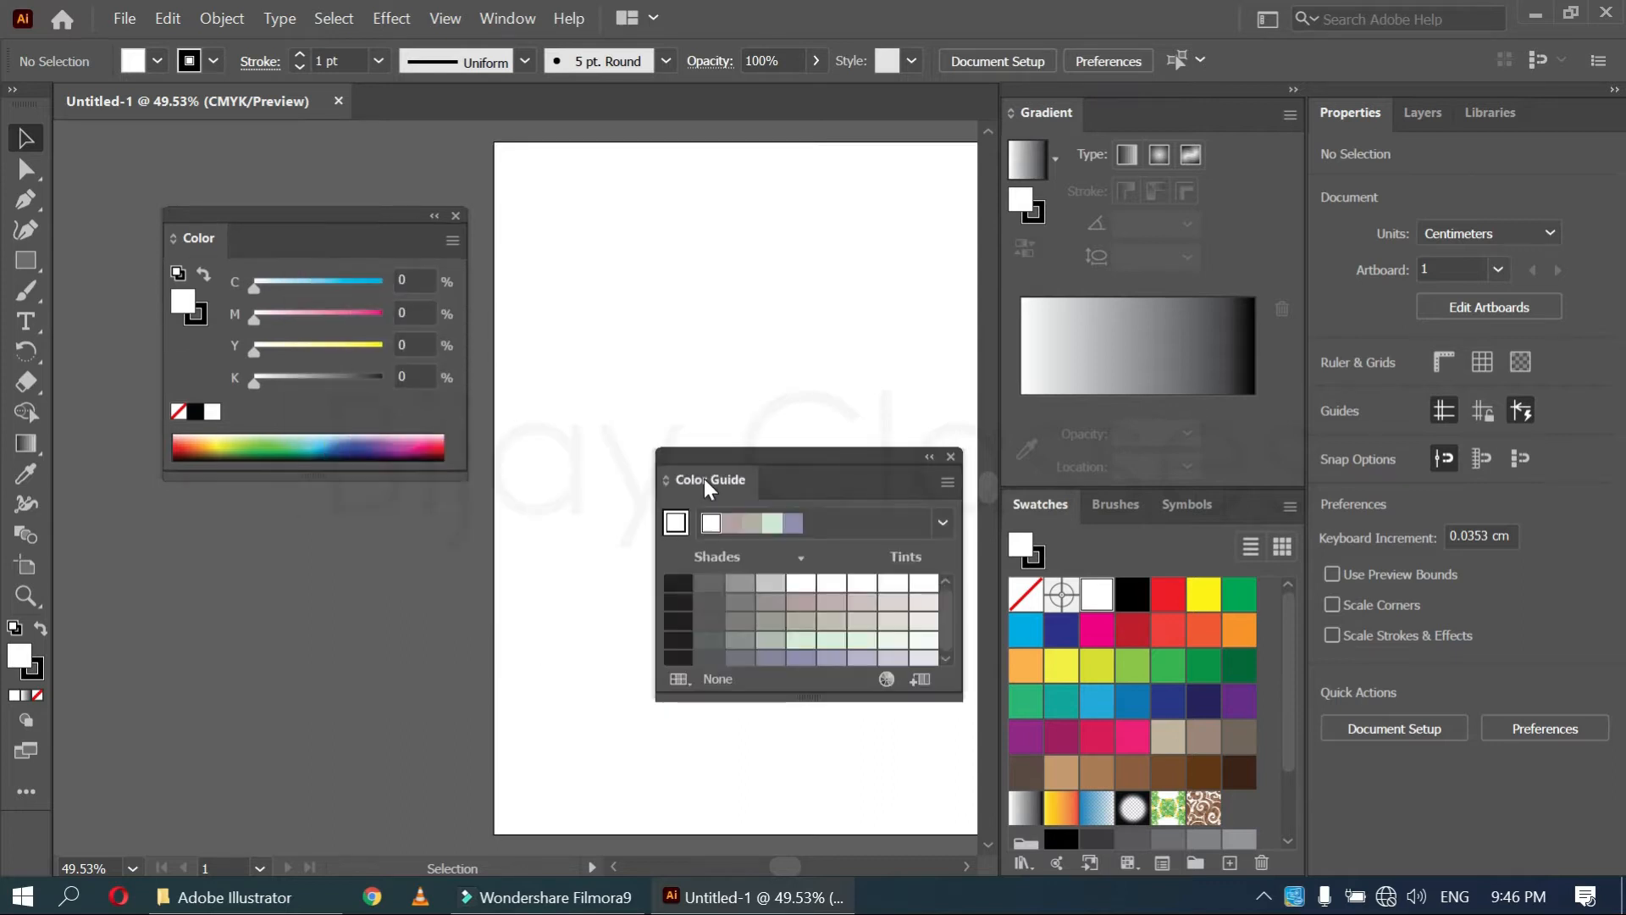
{"action": "left_click_drag", "start_coordinate": [265, 239], "coordinate": [554, 243]}
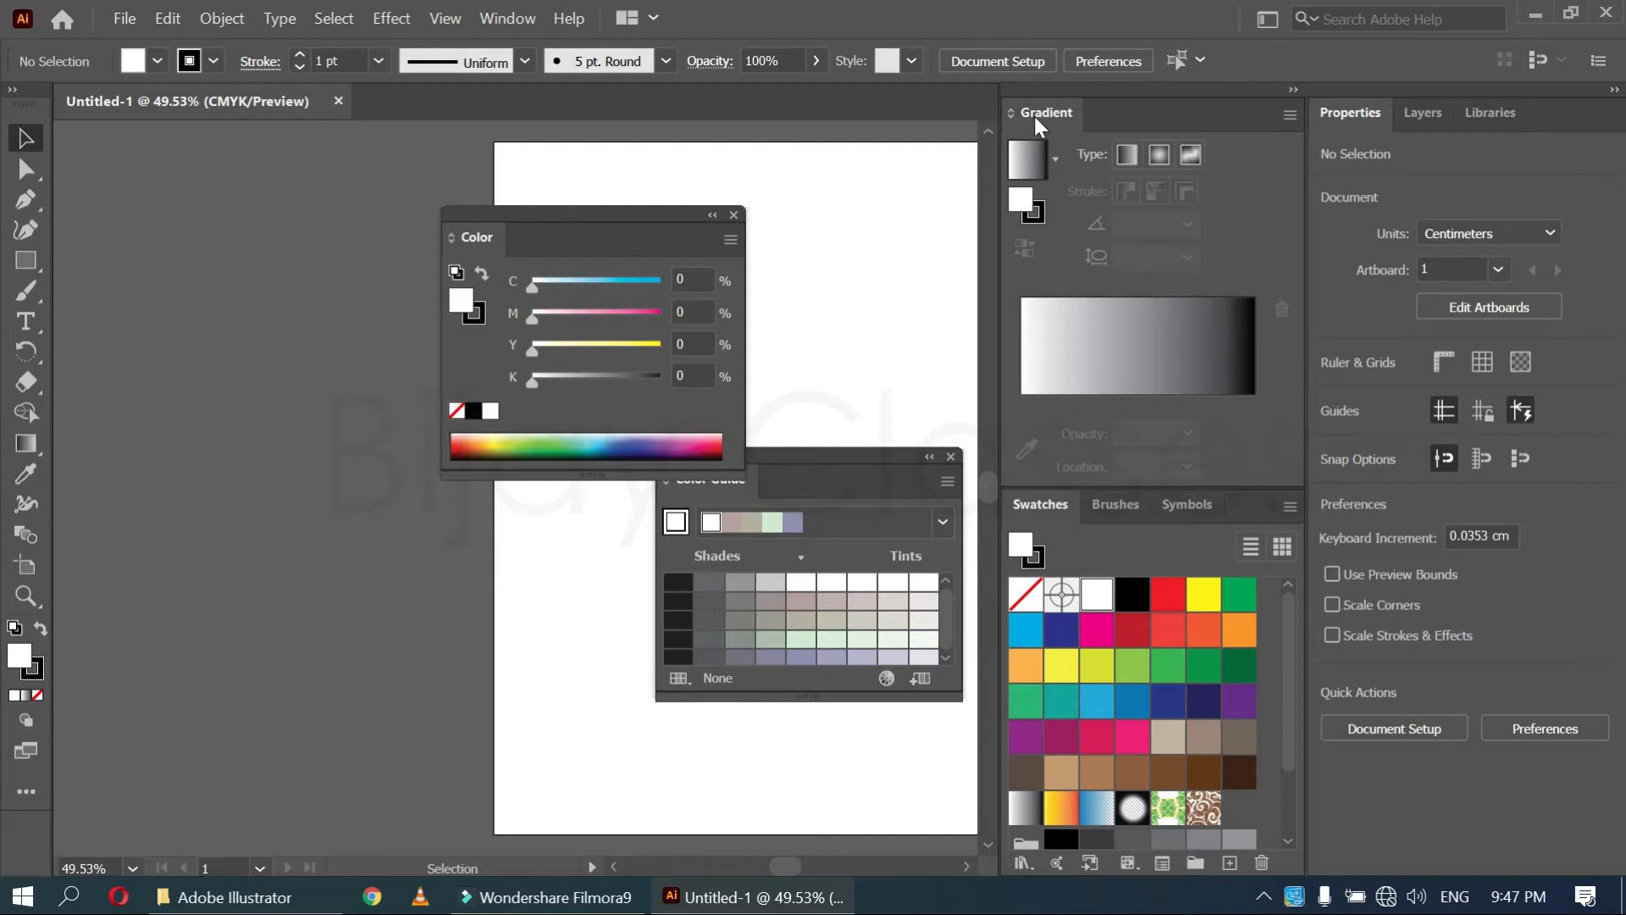
Dock the Color panel as a tab beside Gradient, switch between the two tabs, and float Color again
{"action": "left_click_drag", "start_coordinate": [527, 241], "coordinate": [1097, 126]}
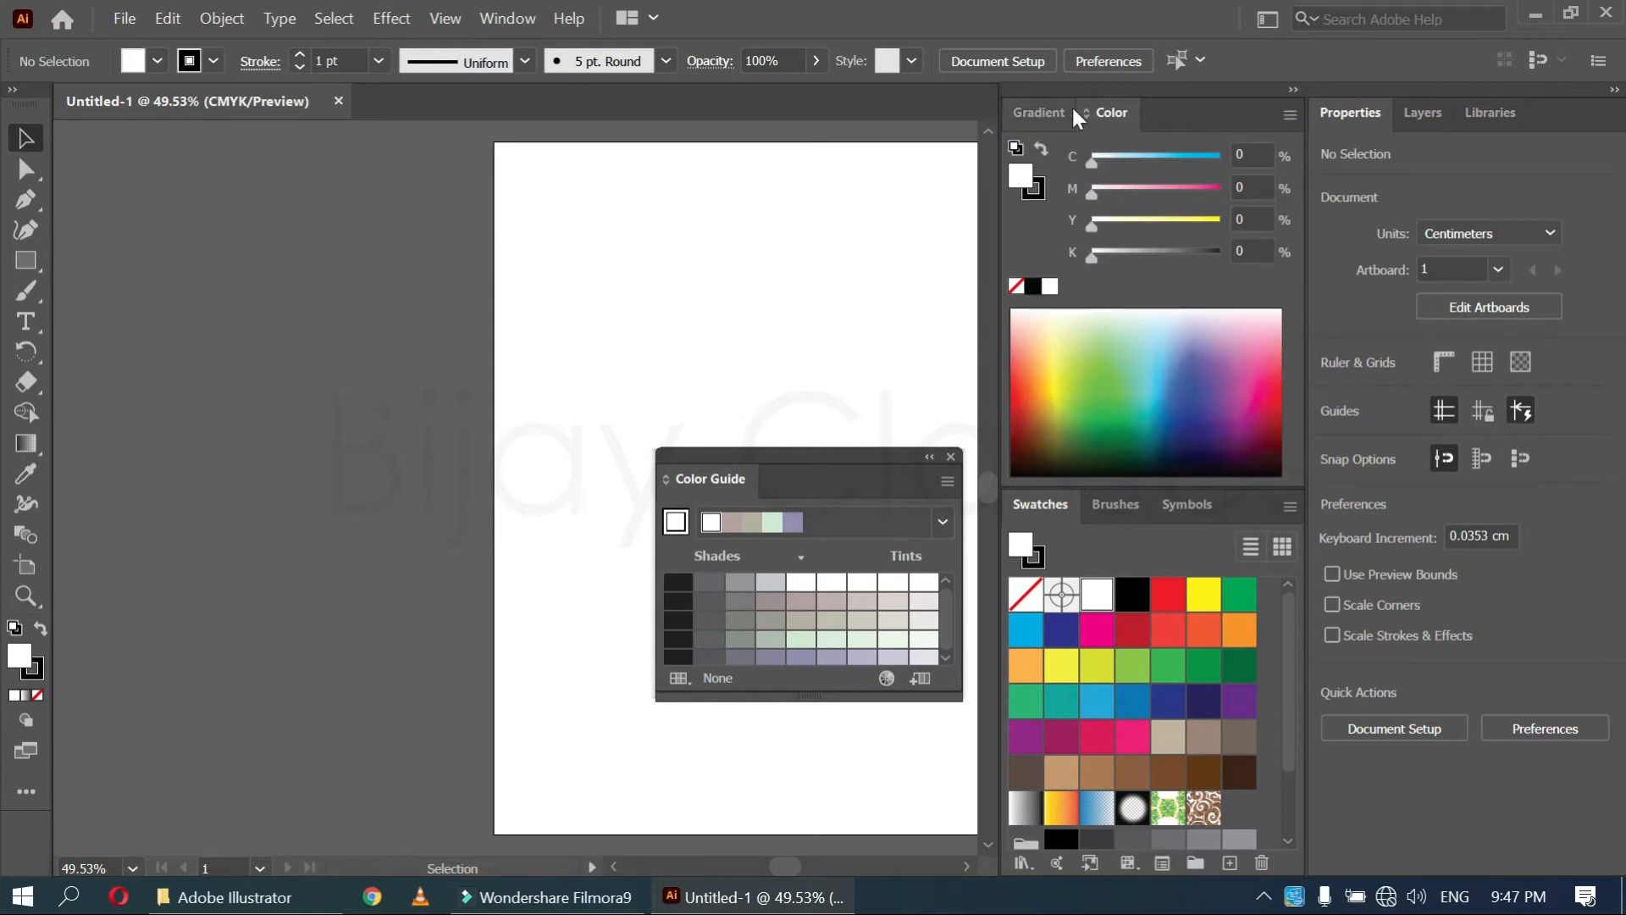
{"action": "left_click", "coordinate": [1050, 114]}
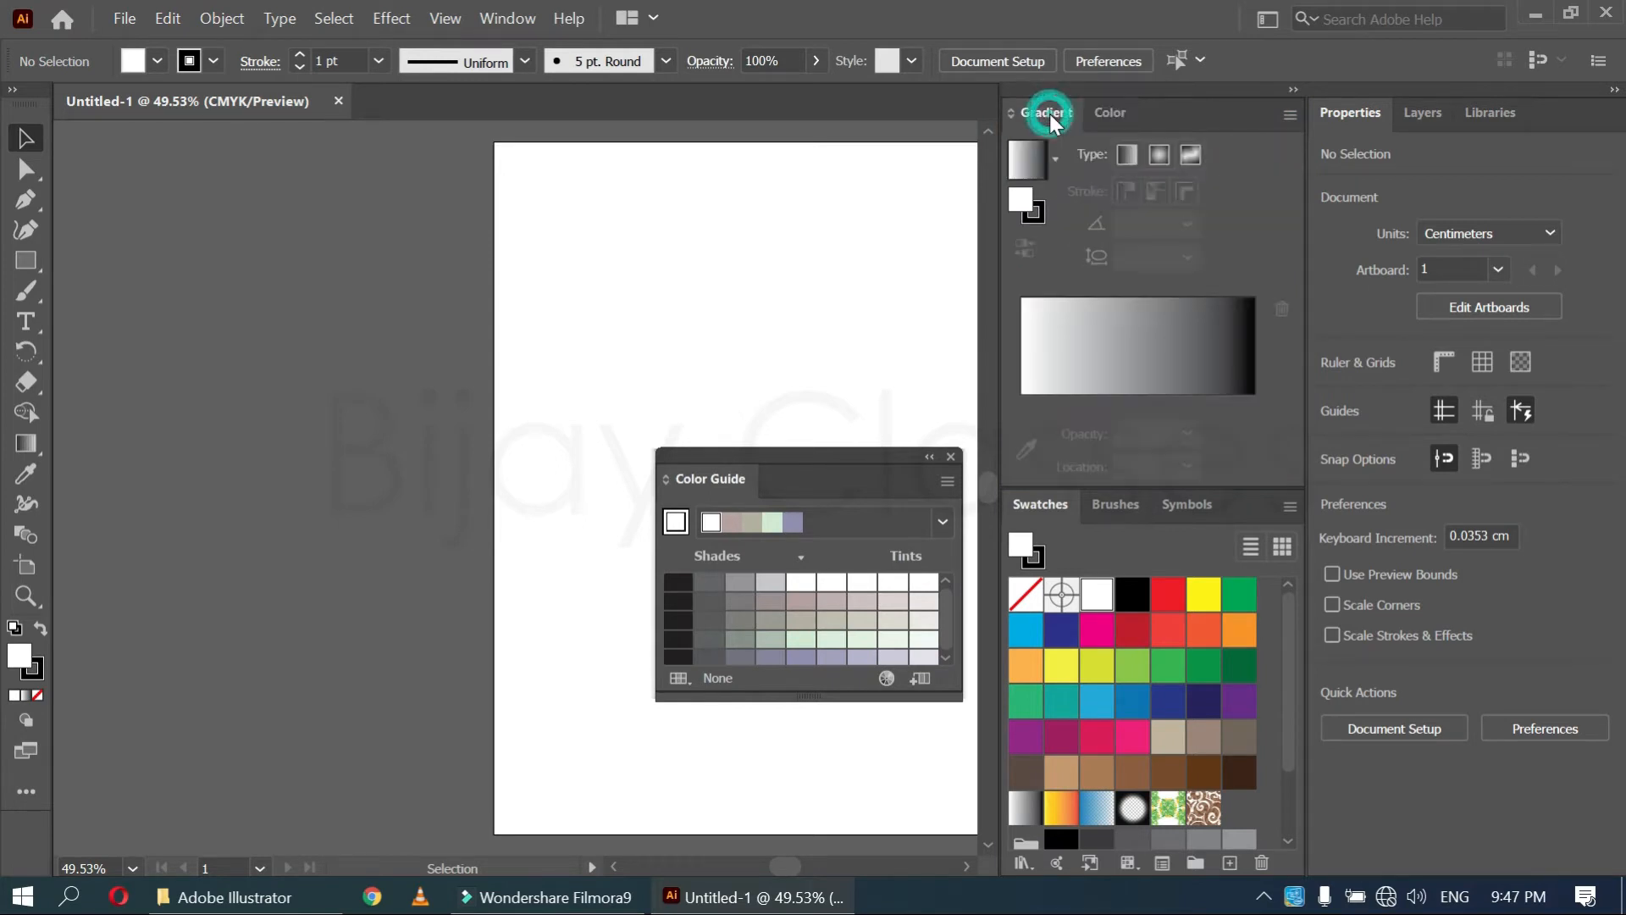
{"action": "left_click", "coordinate": [1111, 108]}
{"action": "left_click_drag", "start_coordinate": [1112, 110], "coordinate": [545, 166]}
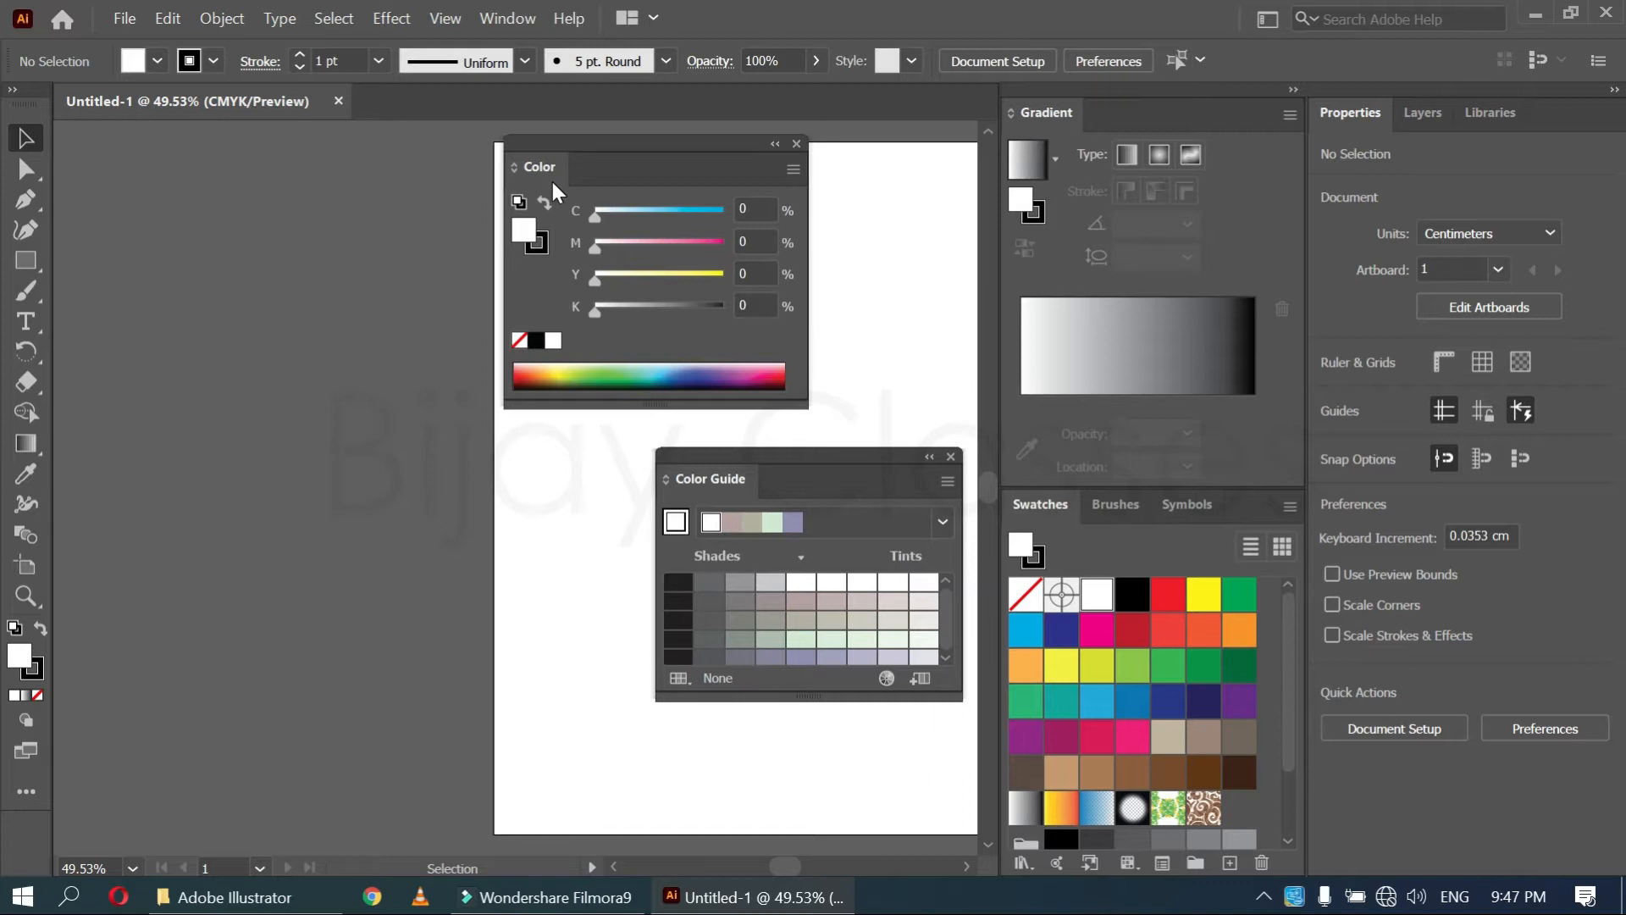
Dock the Color panel above the Gradient panel and add Color Guide to its group as a tab
{"action": "left_click_drag", "start_coordinate": [550, 169], "coordinate": [1085, 127]}
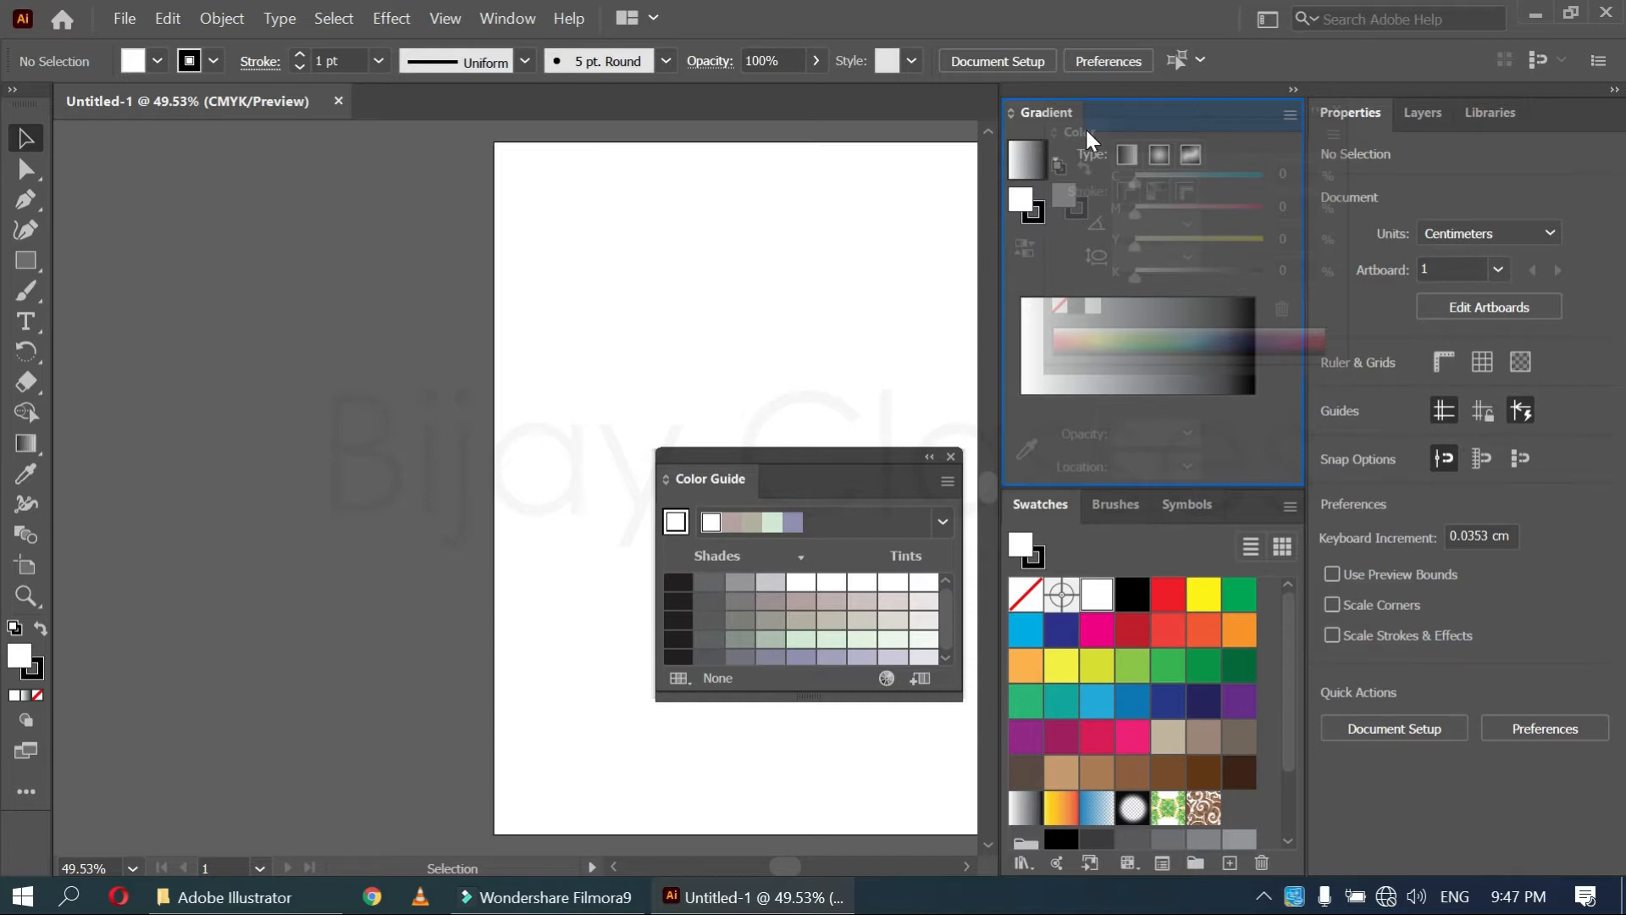
{"action": "left_click_drag", "start_coordinate": [1085, 127], "coordinate": [1084, 98]}
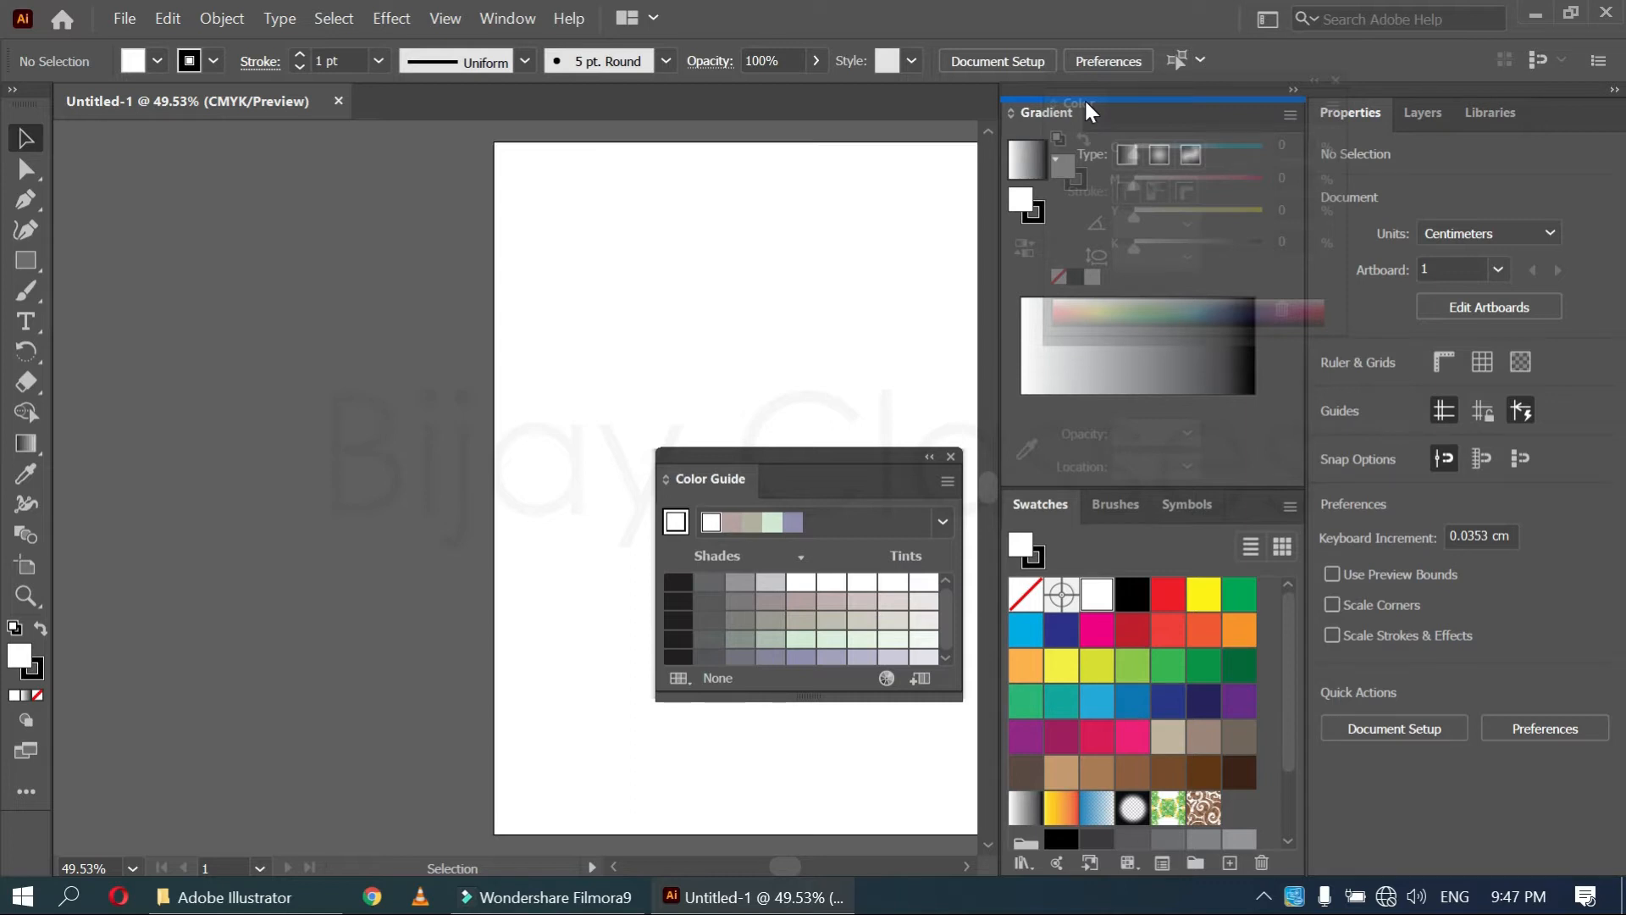
{"action": "left_click_drag", "start_coordinate": [1084, 98], "coordinate": [1081, 97]}
{"action": "left_click_drag", "start_coordinate": [688, 481], "coordinate": [1117, 119]}
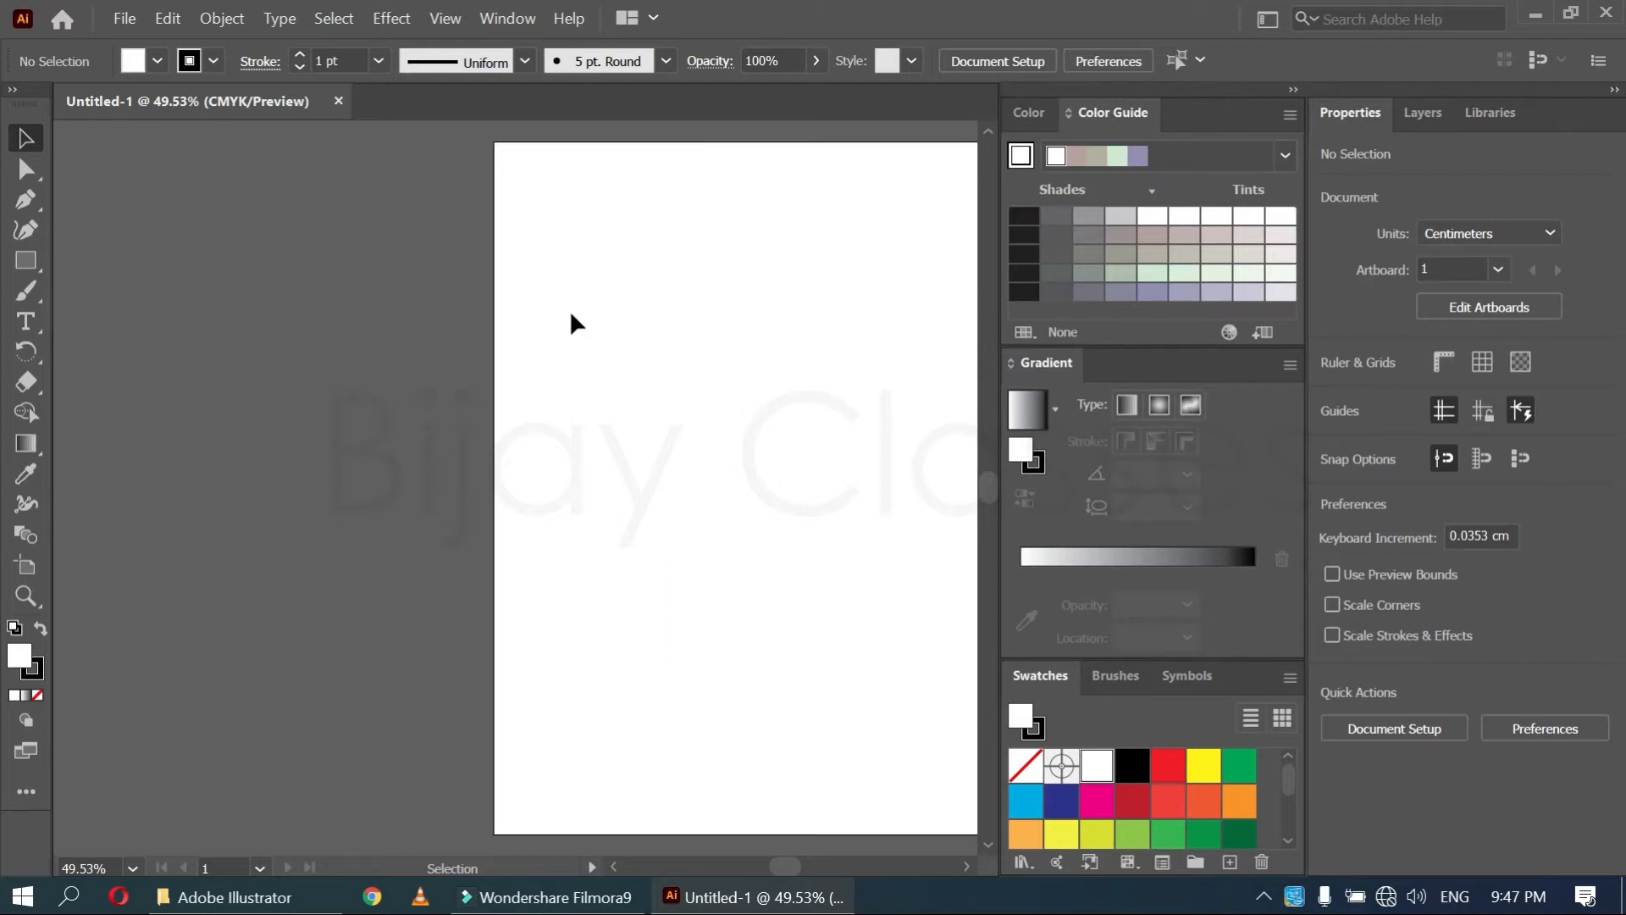
Show the Align panel and dock its Transform, Align and Pathfinder group above the Color group
{"action": "left_click", "coordinate": [515, 12]}
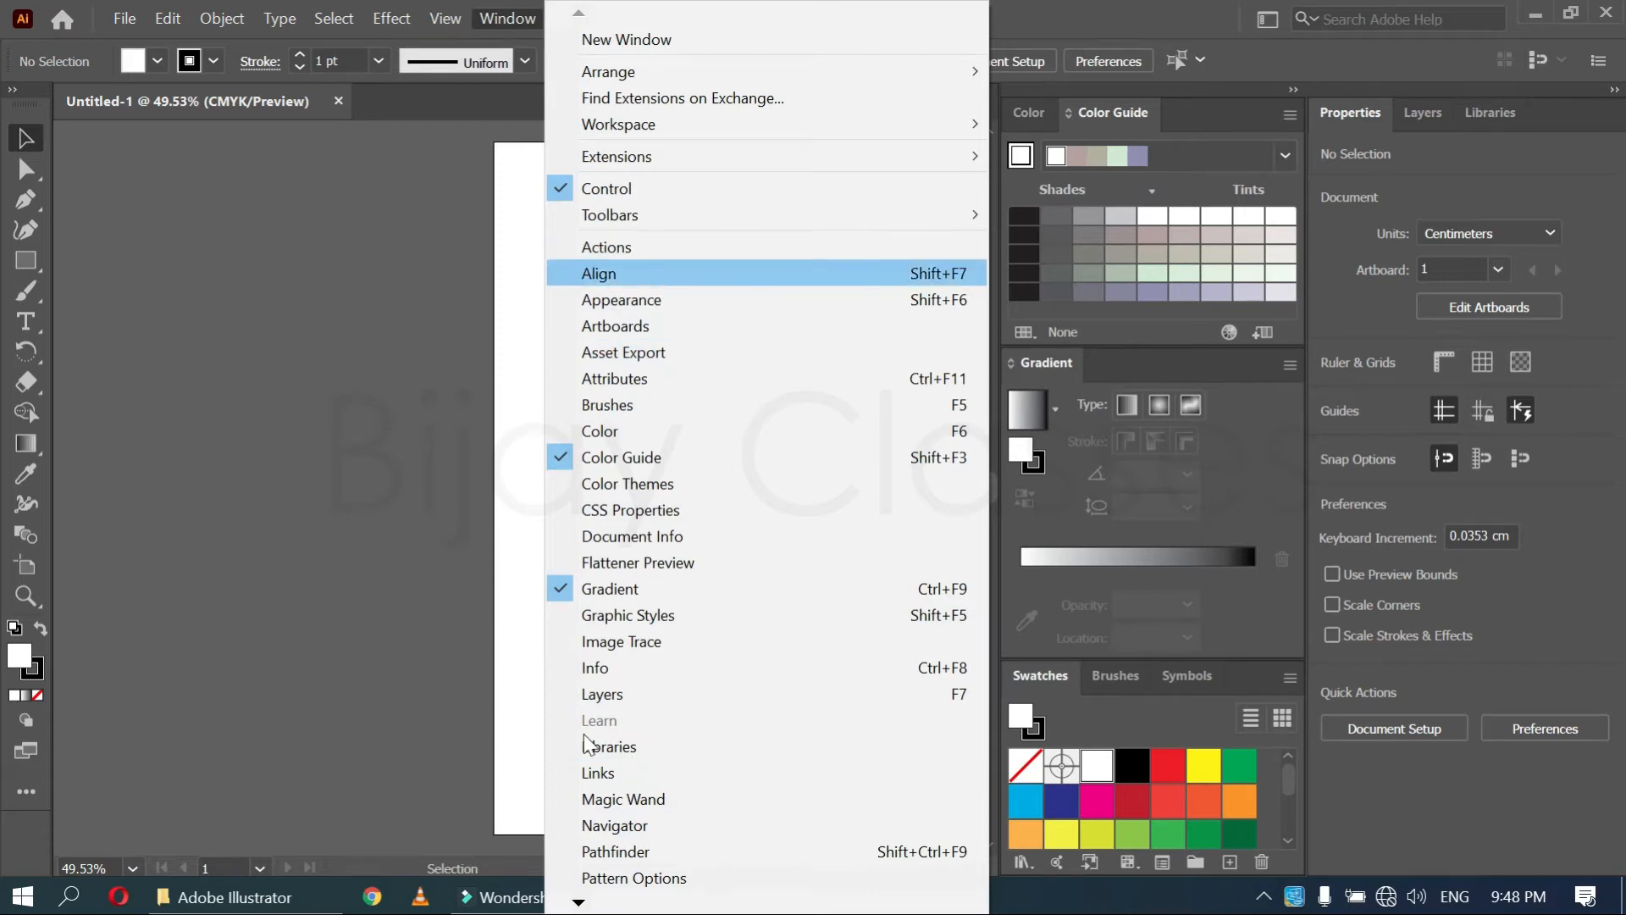
{"action": "left_click", "coordinate": [610, 279]}
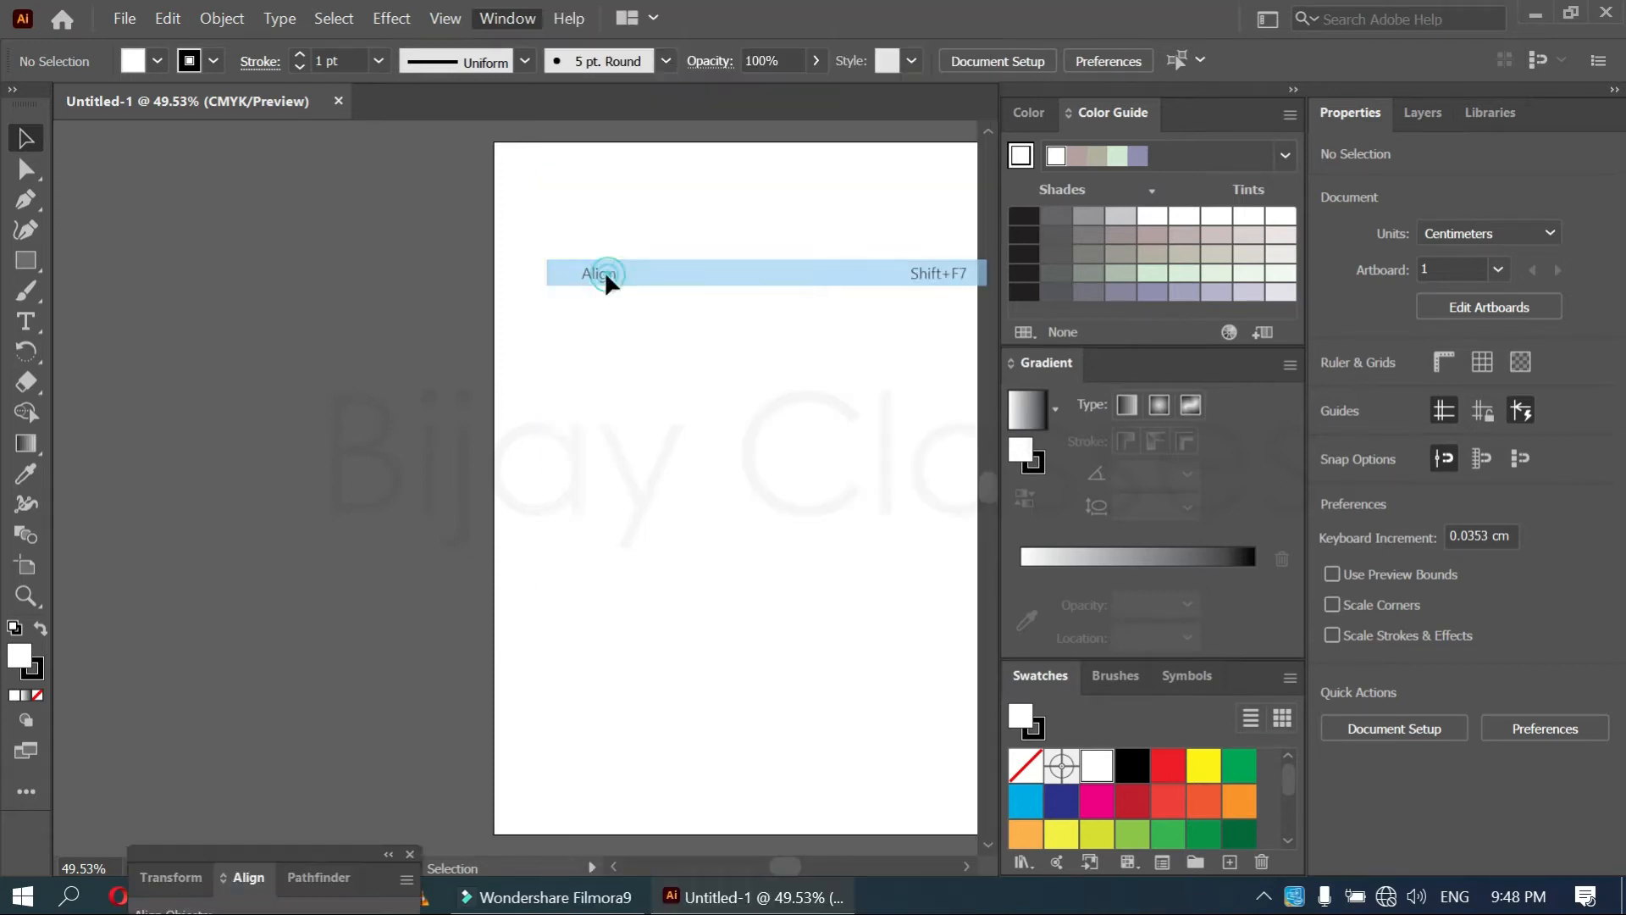
{"action": "left_click_drag", "start_coordinate": [315, 864], "coordinate": [1187, 110]}
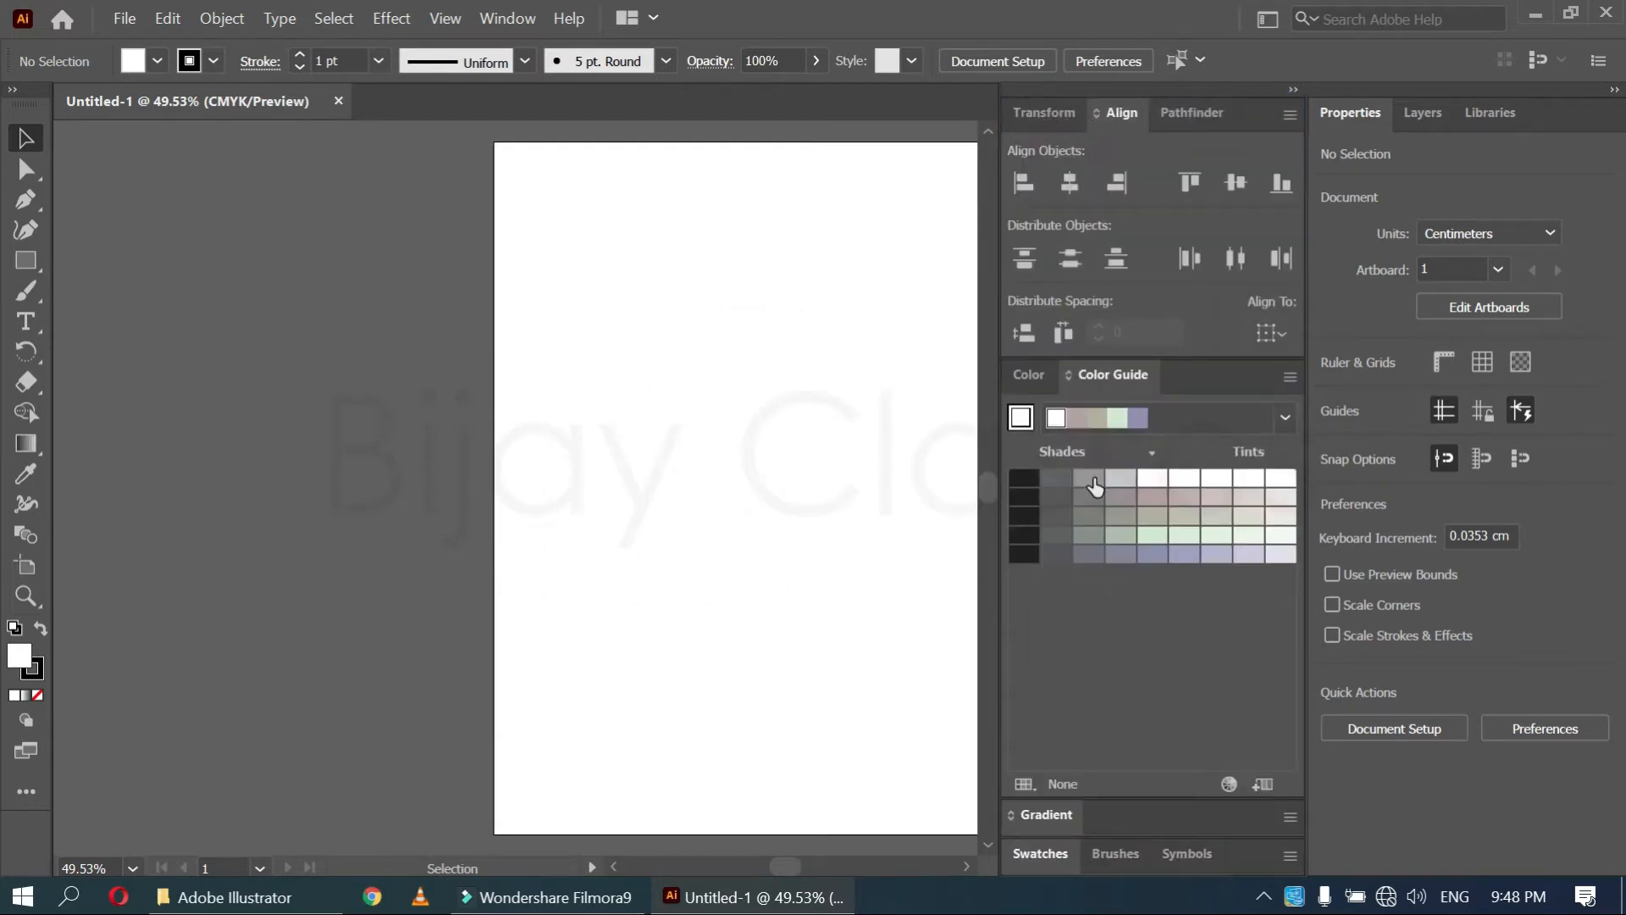
Minimize the Color Guide panel and show the Brushes and Symbols panels in the Swatches group
{"action": "left_click", "coordinate": [1066, 374]}
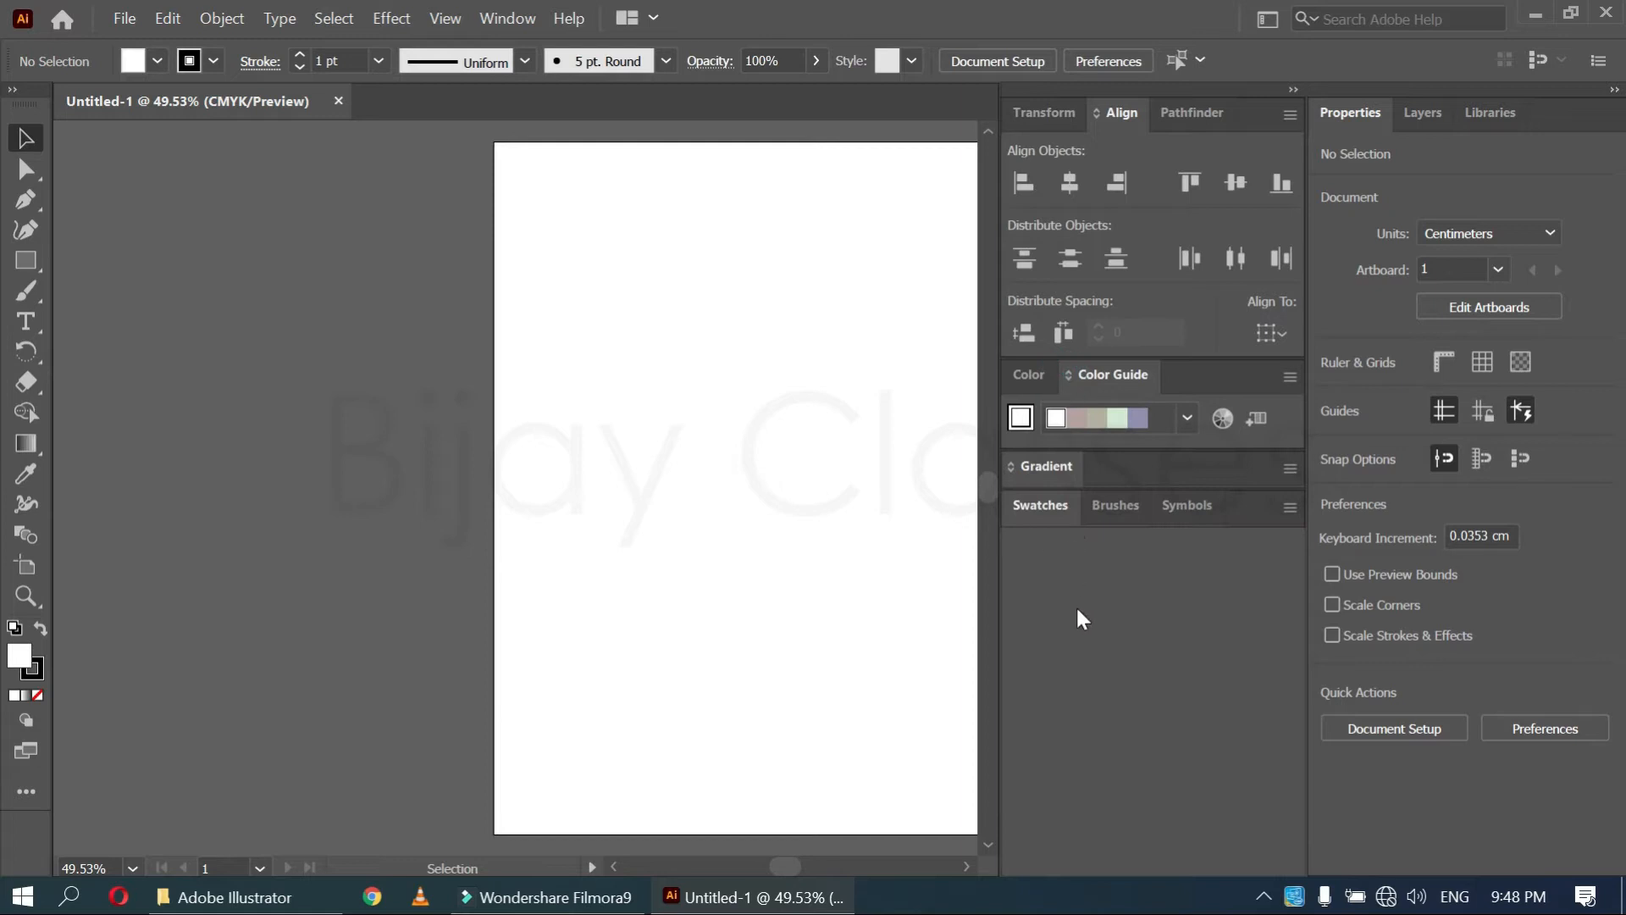
{"action": "left_click", "coordinate": [1117, 508]}
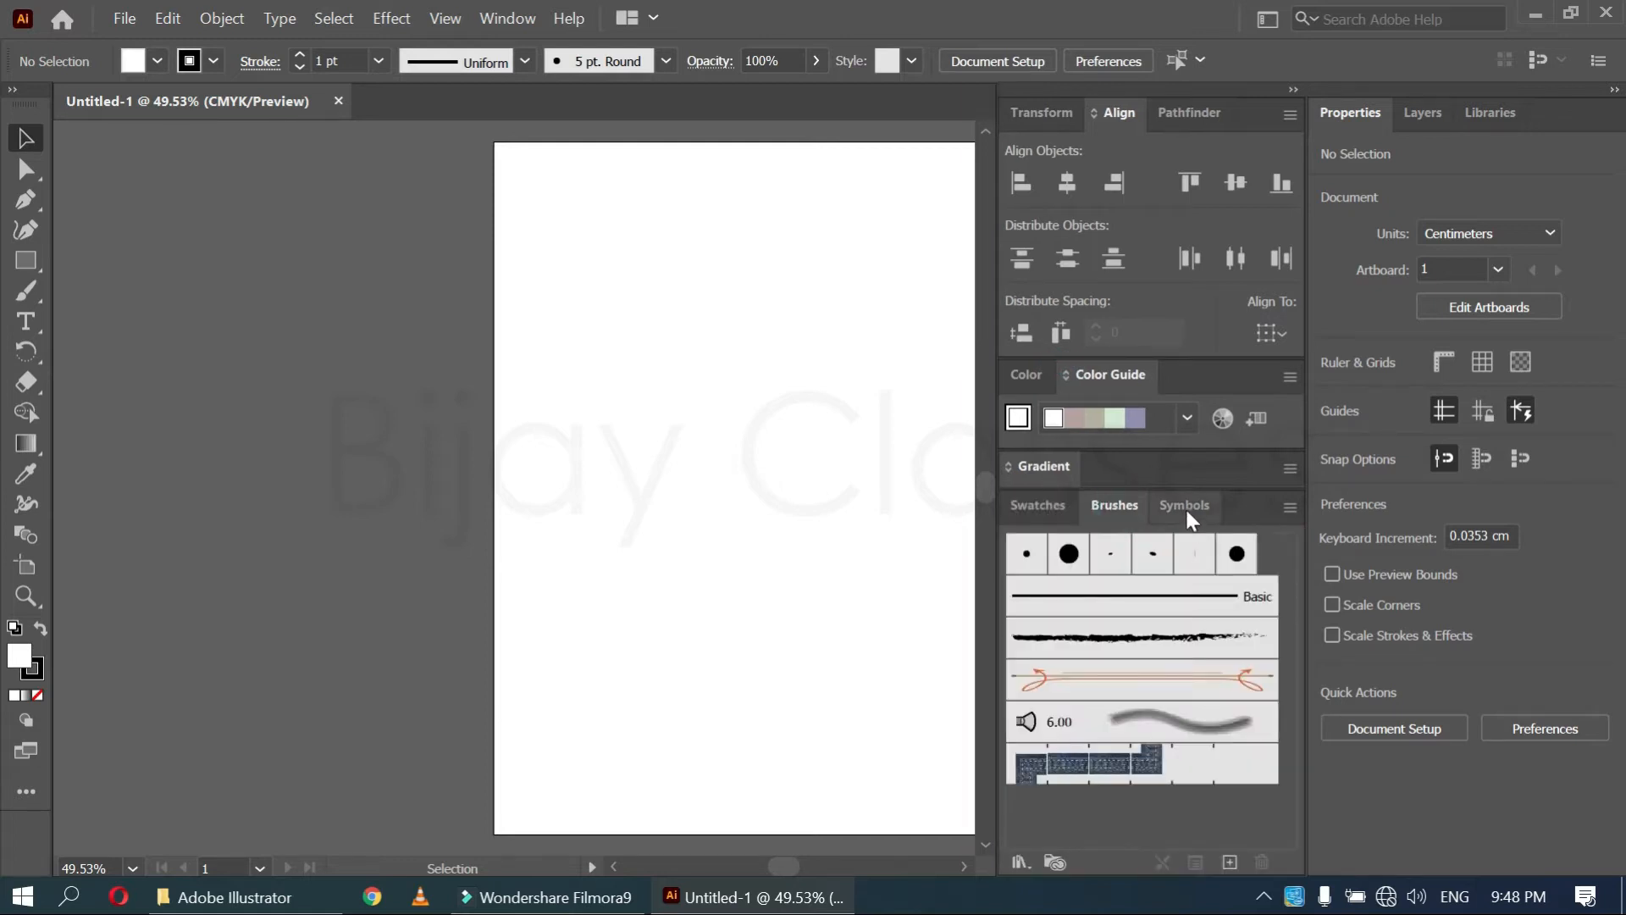
{"action": "left_click", "coordinate": [1185, 506]}
Expand the Gradient panel and cycle its display size, then pull it out of the dock and close it
{"action": "left_click", "coordinate": [1045, 466]}
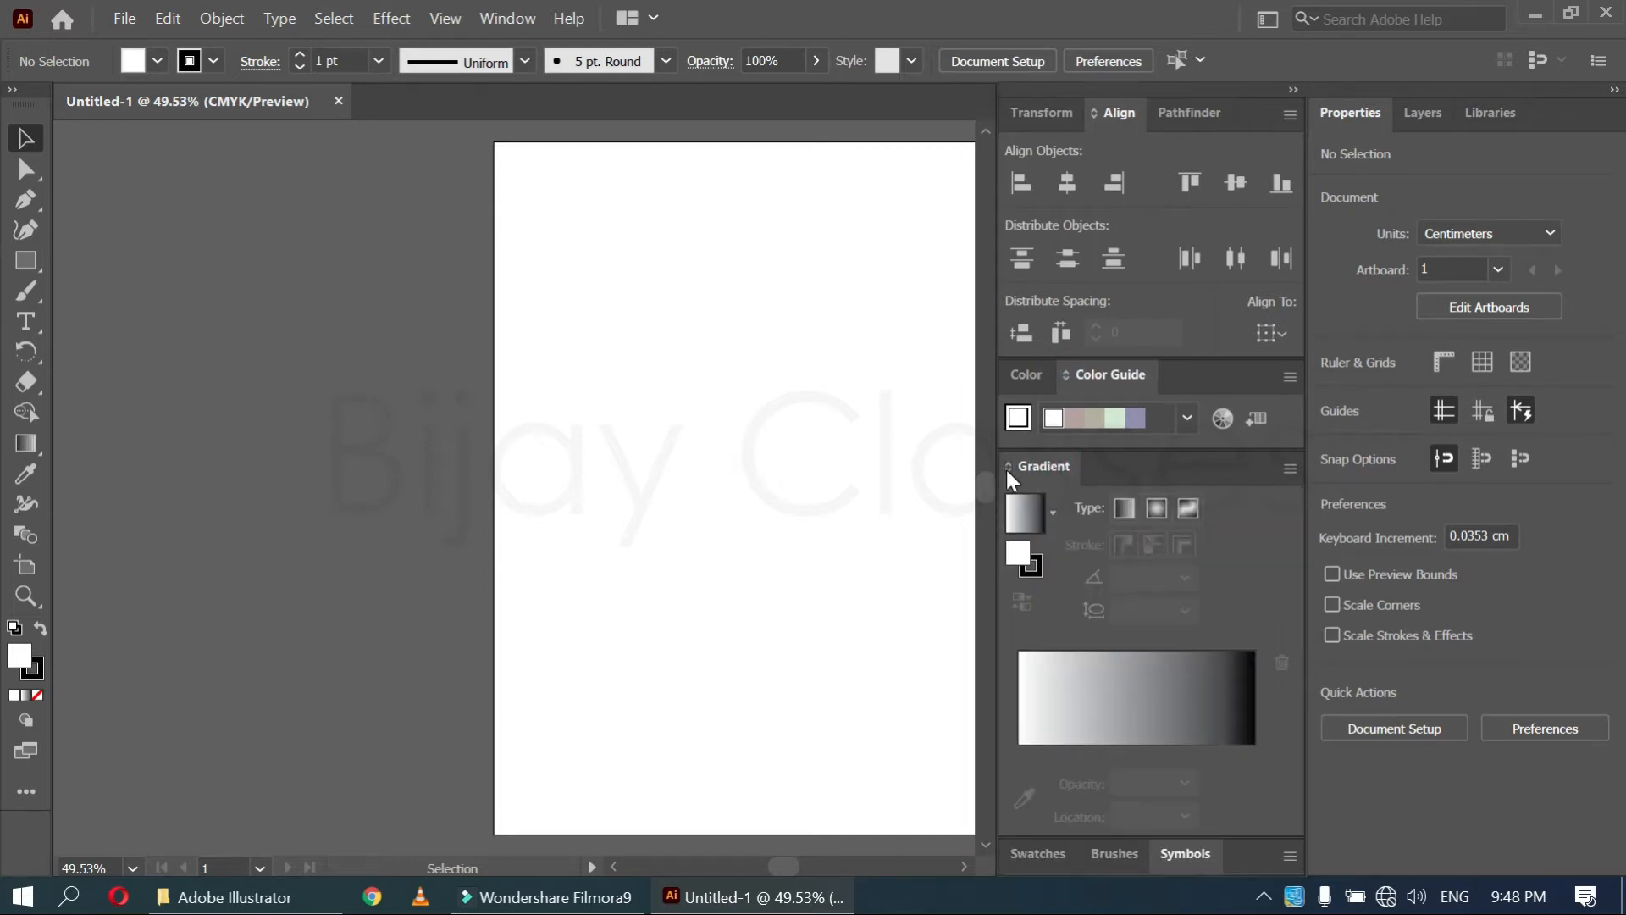
{"action": "left_click", "coordinate": [1011, 478]}
{"action": "left_click", "coordinate": [1010, 478]}
{"action": "left_click", "coordinate": [1011, 478]}
{"action": "left_click_drag", "start_coordinate": [1010, 466], "coordinate": [301, 424]}
{"action": "left_click", "coordinate": [354, 371]}
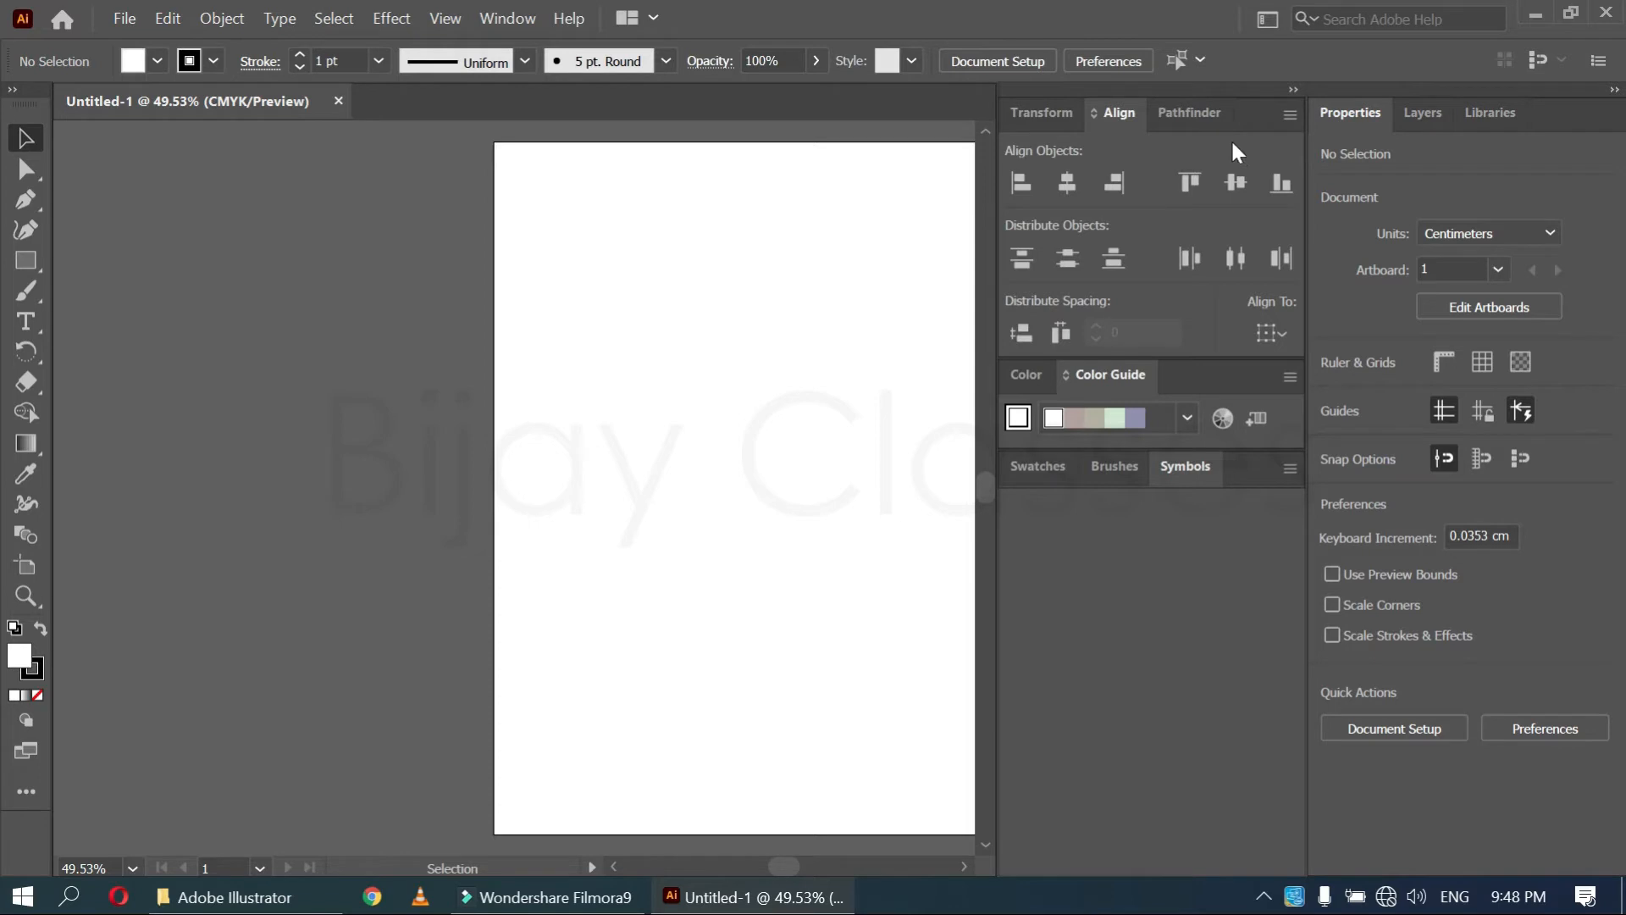
Save the current panel arrangement as a new workspace named "My Layout"
{"action": "left_click", "coordinate": [1267, 21]}
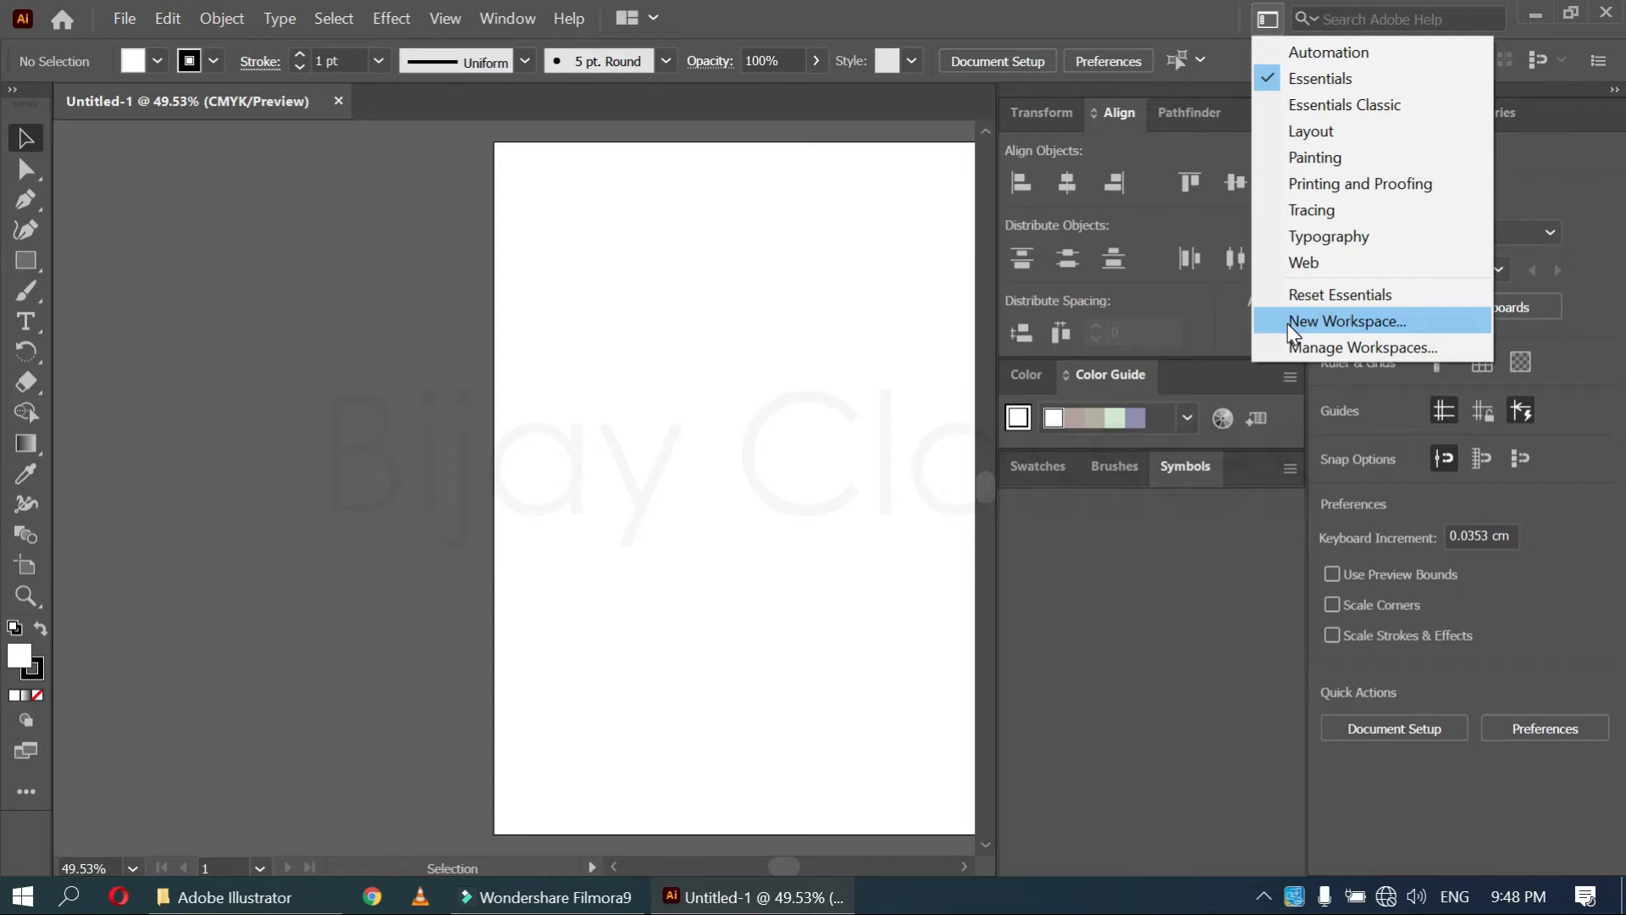
{"action": "left_click", "coordinate": [1293, 322]}
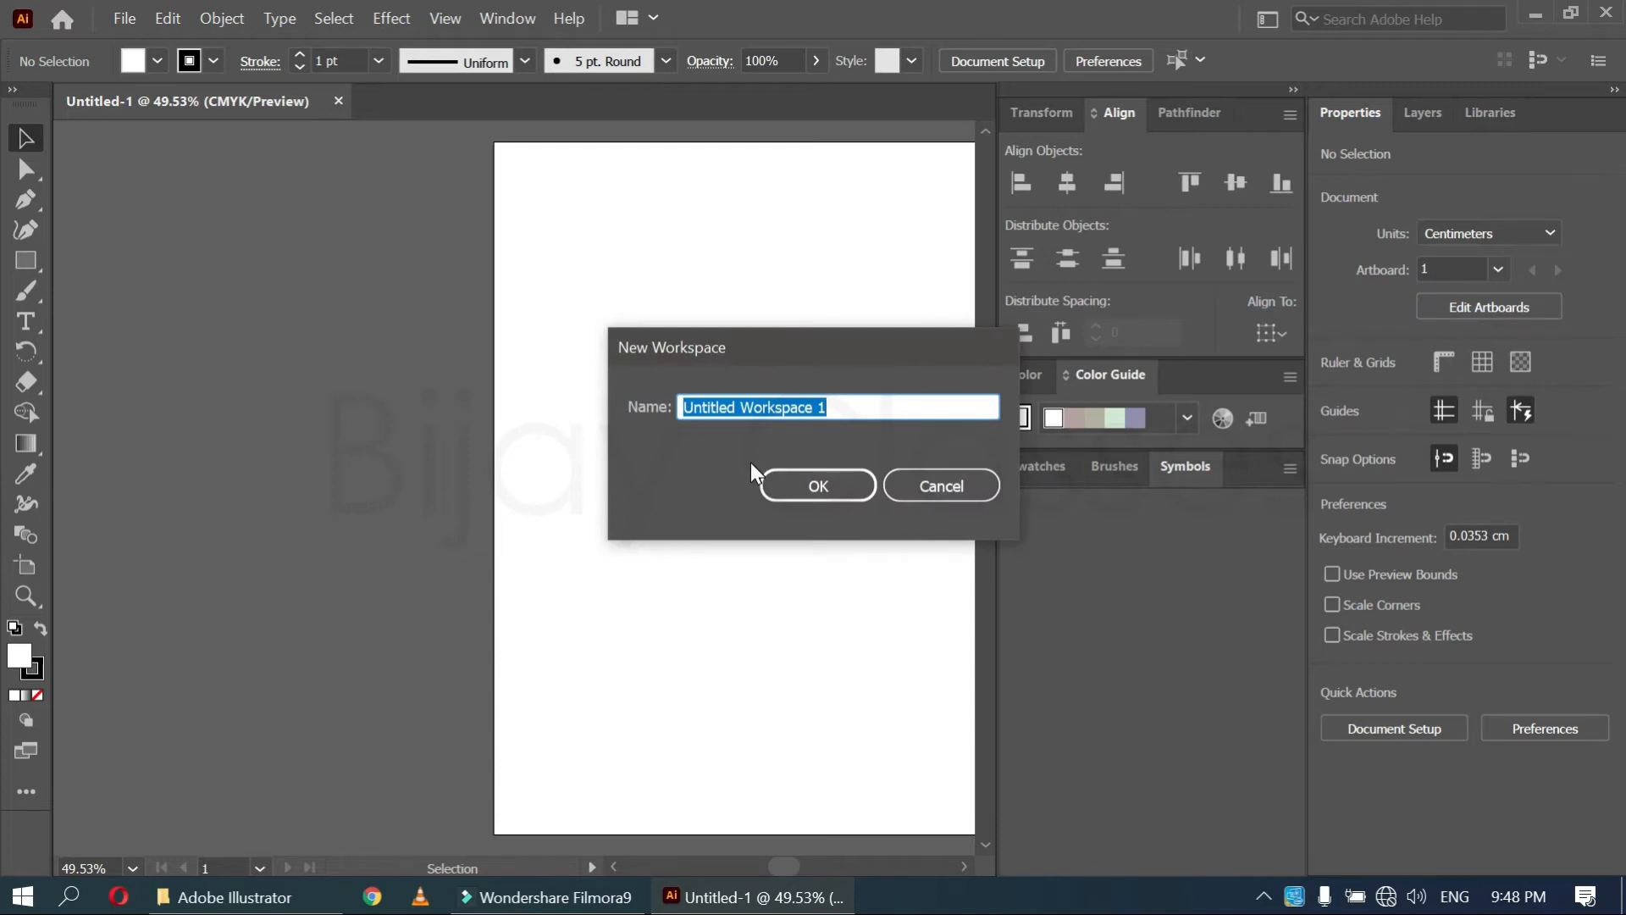
{"action": "type", "text": "My"}
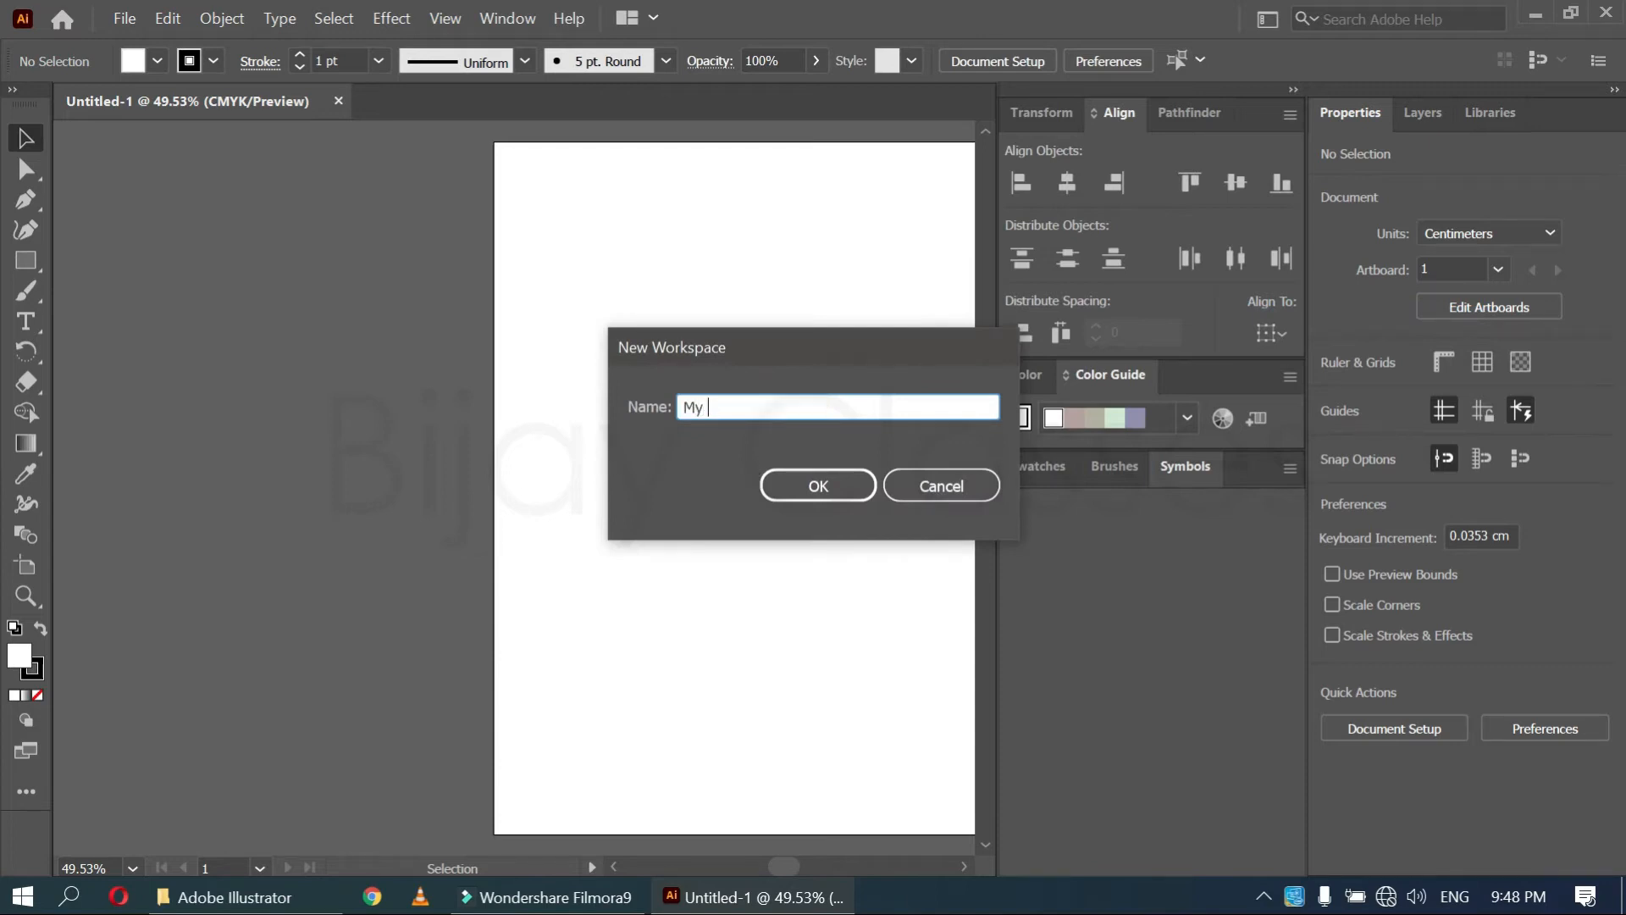
{"action": "type", "text": " Layout"}
{"action": "left_click", "coordinate": [800, 490]}
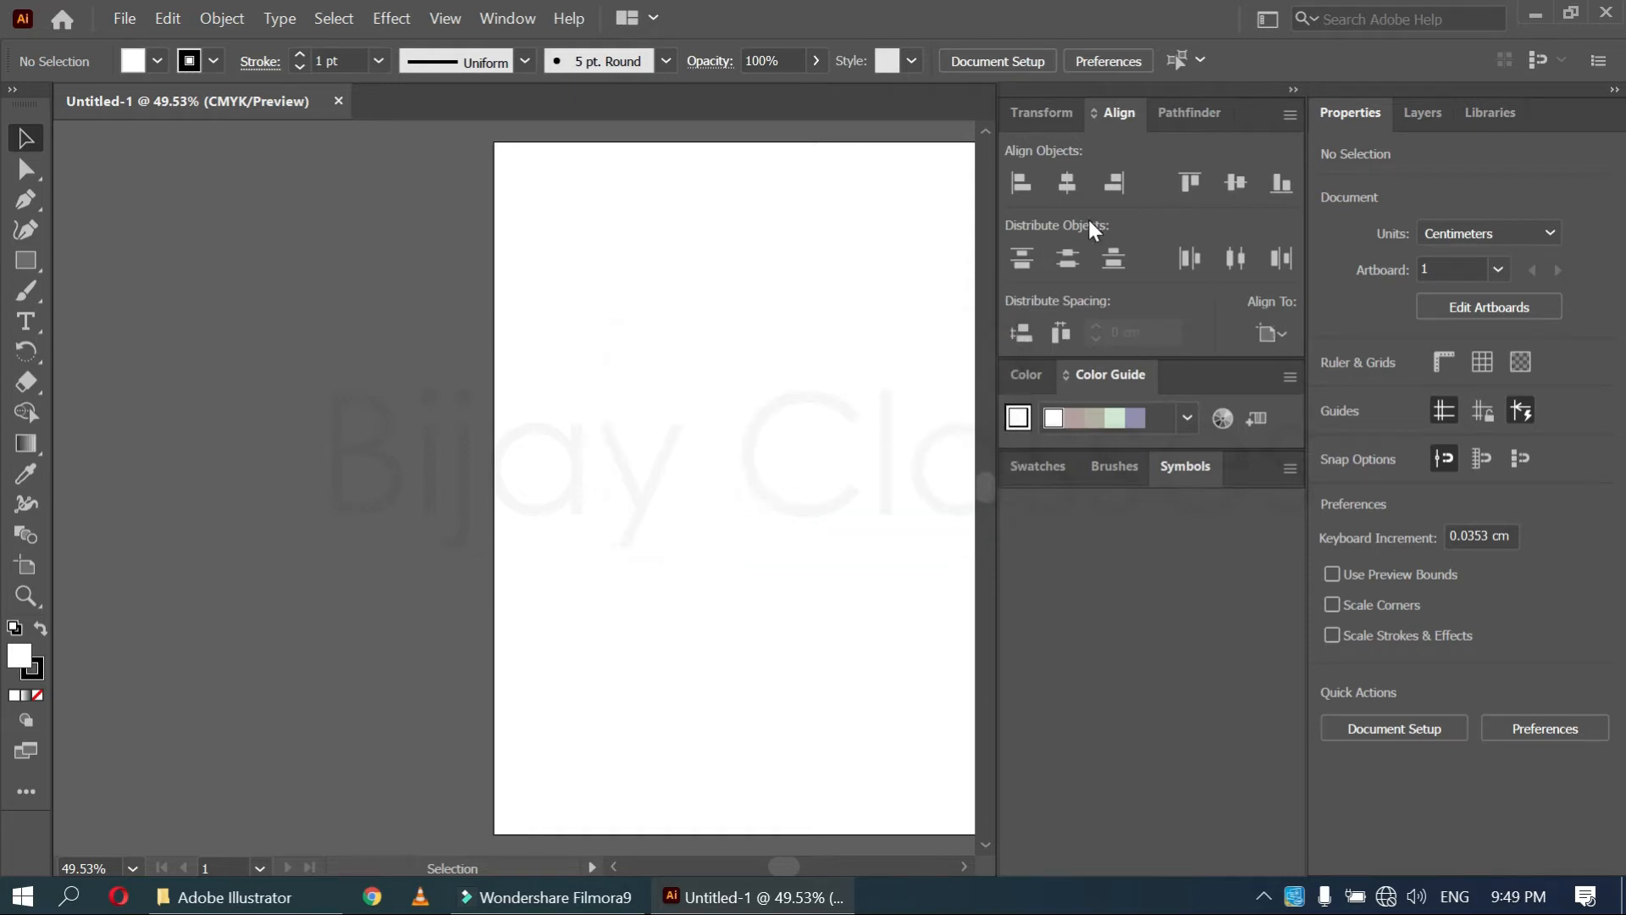
Undock and close the Align panel group and the Properties, Layers and Libraries group
{"action": "left_click_drag", "start_coordinate": [1261, 113], "coordinate": [573, 348]}
{"action": "left_click", "coordinate": [534, 324]}
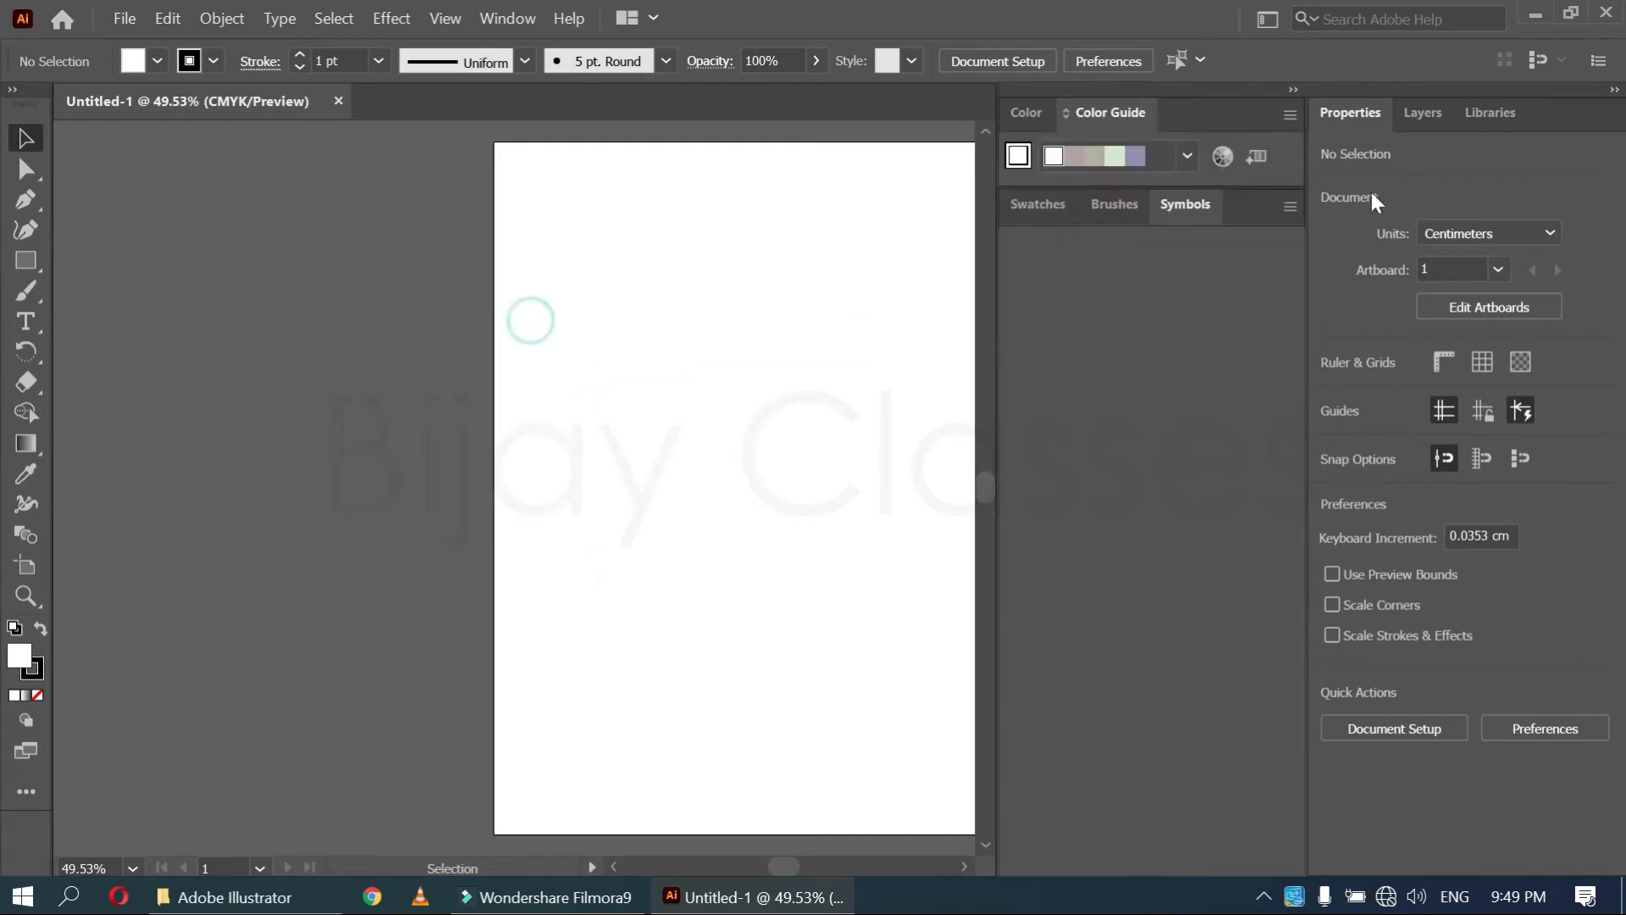
{"action": "left_click_drag", "start_coordinate": [1596, 108], "coordinate": [366, 352]}
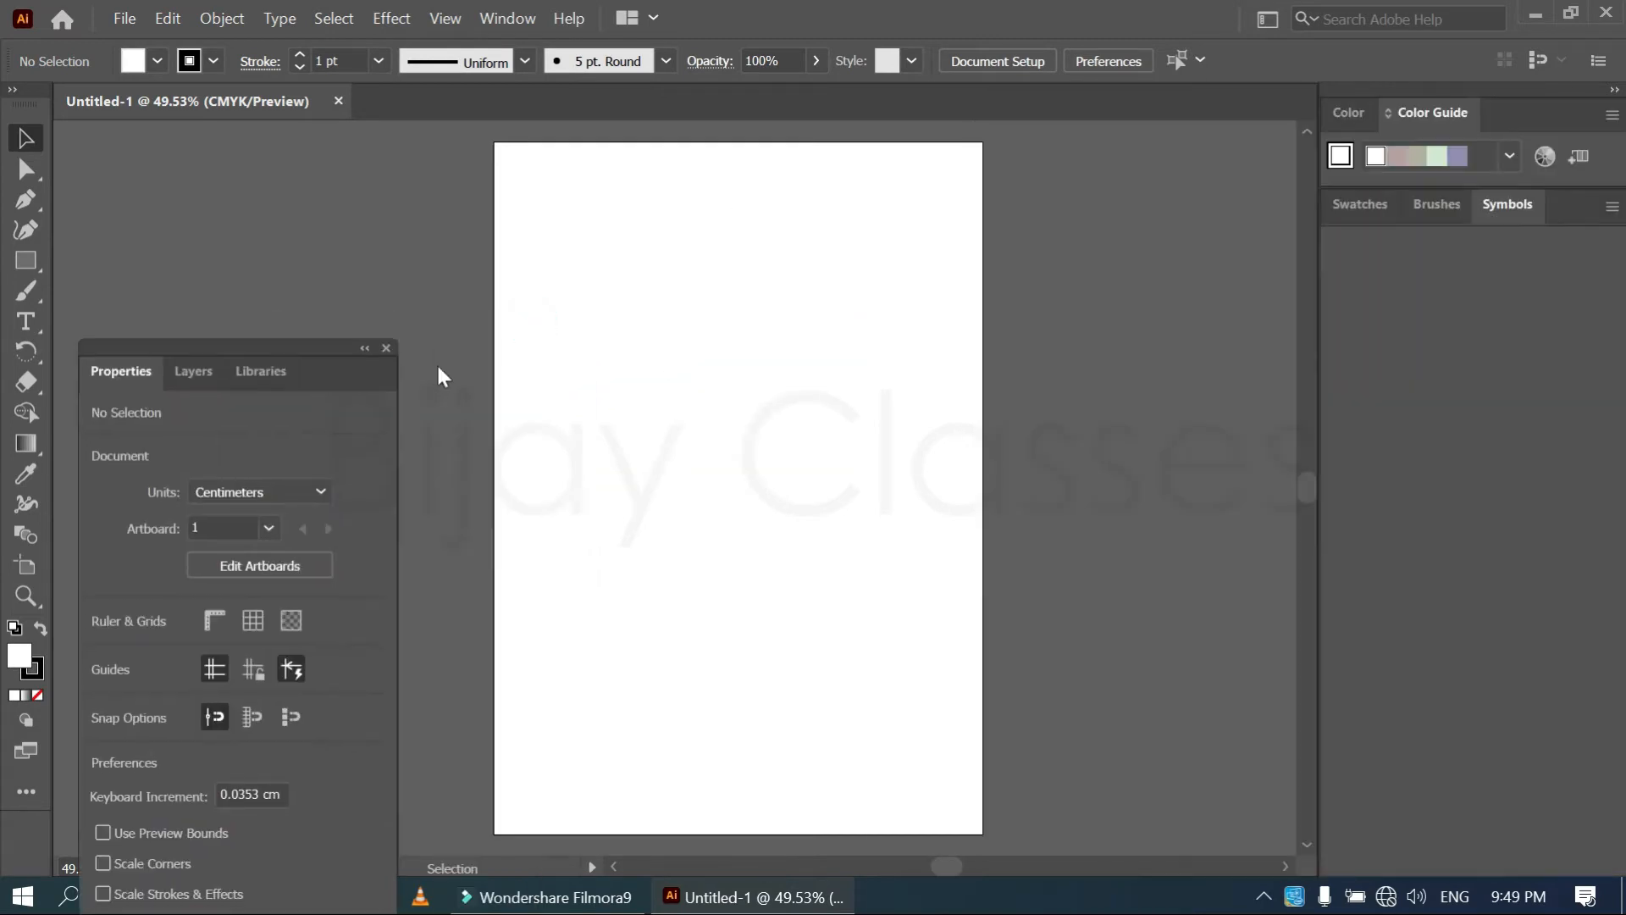
{"action": "left_click", "coordinate": [386, 350]}
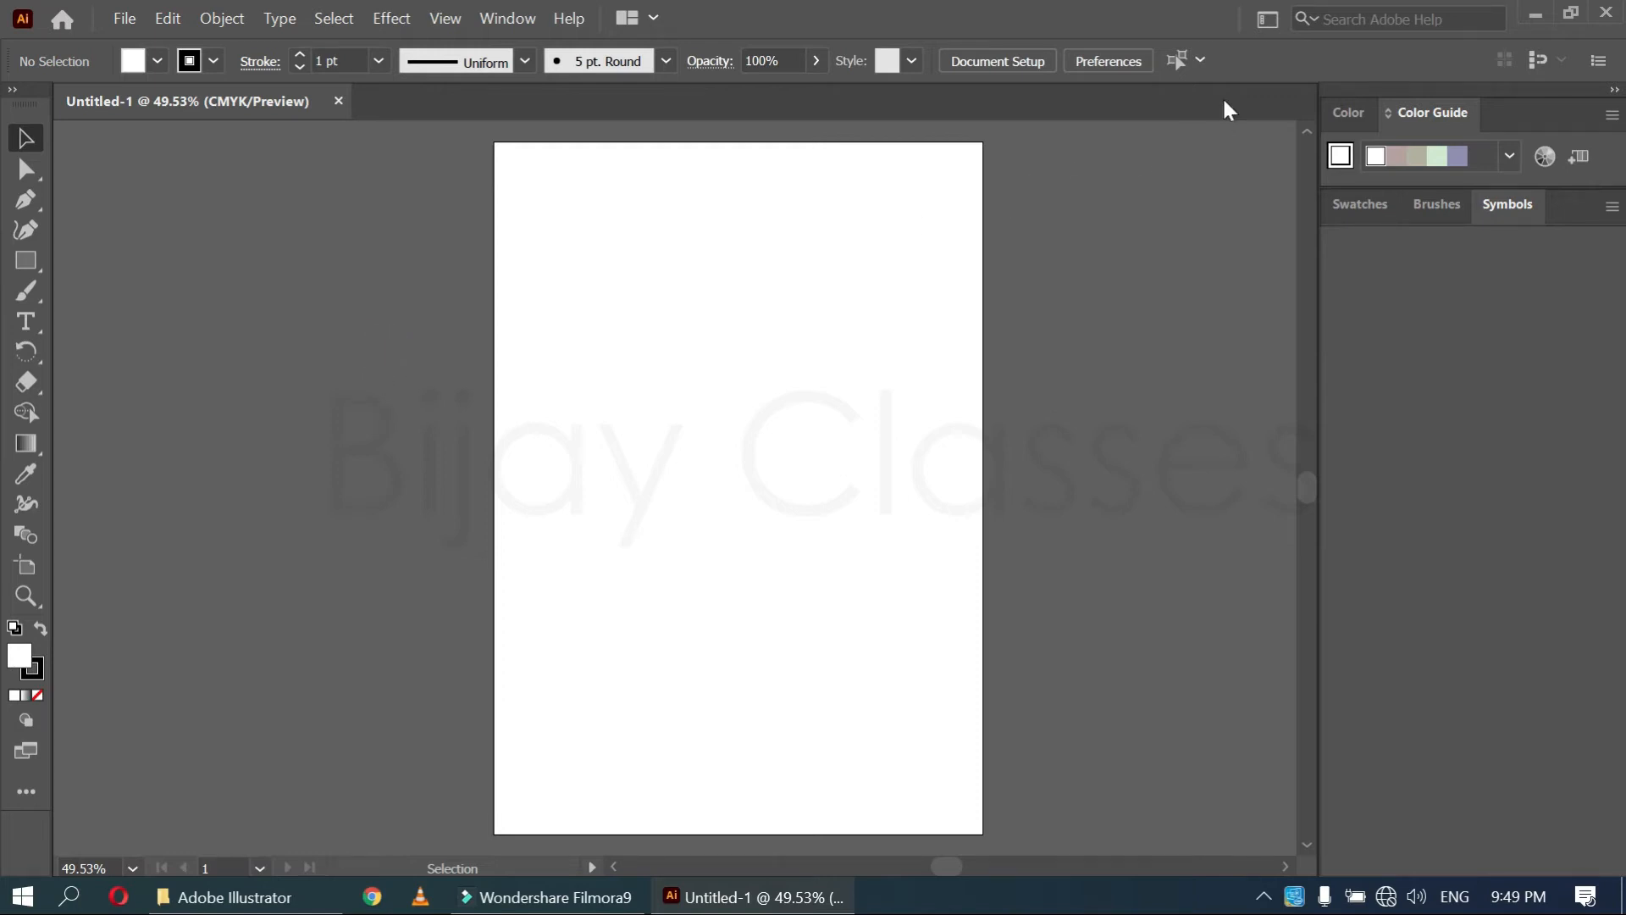
Reset the My Layout workspace to its saved arrangement
{"action": "left_click", "coordinate": [1268, 20]}
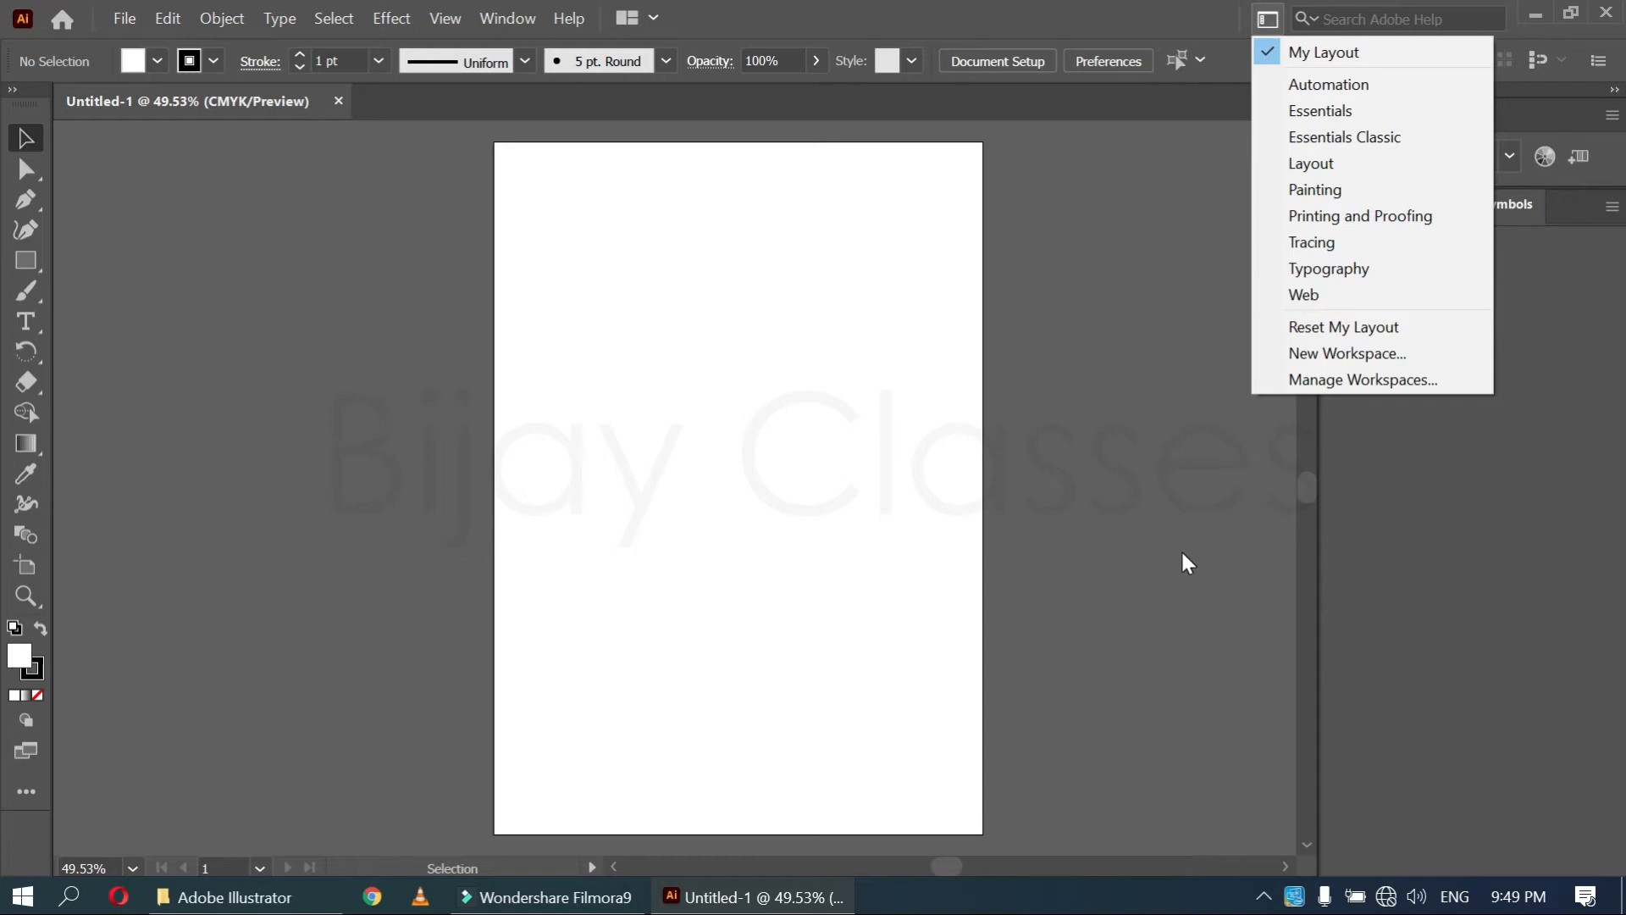
{"action": "left_click", "coordinate": [1336, 336]}
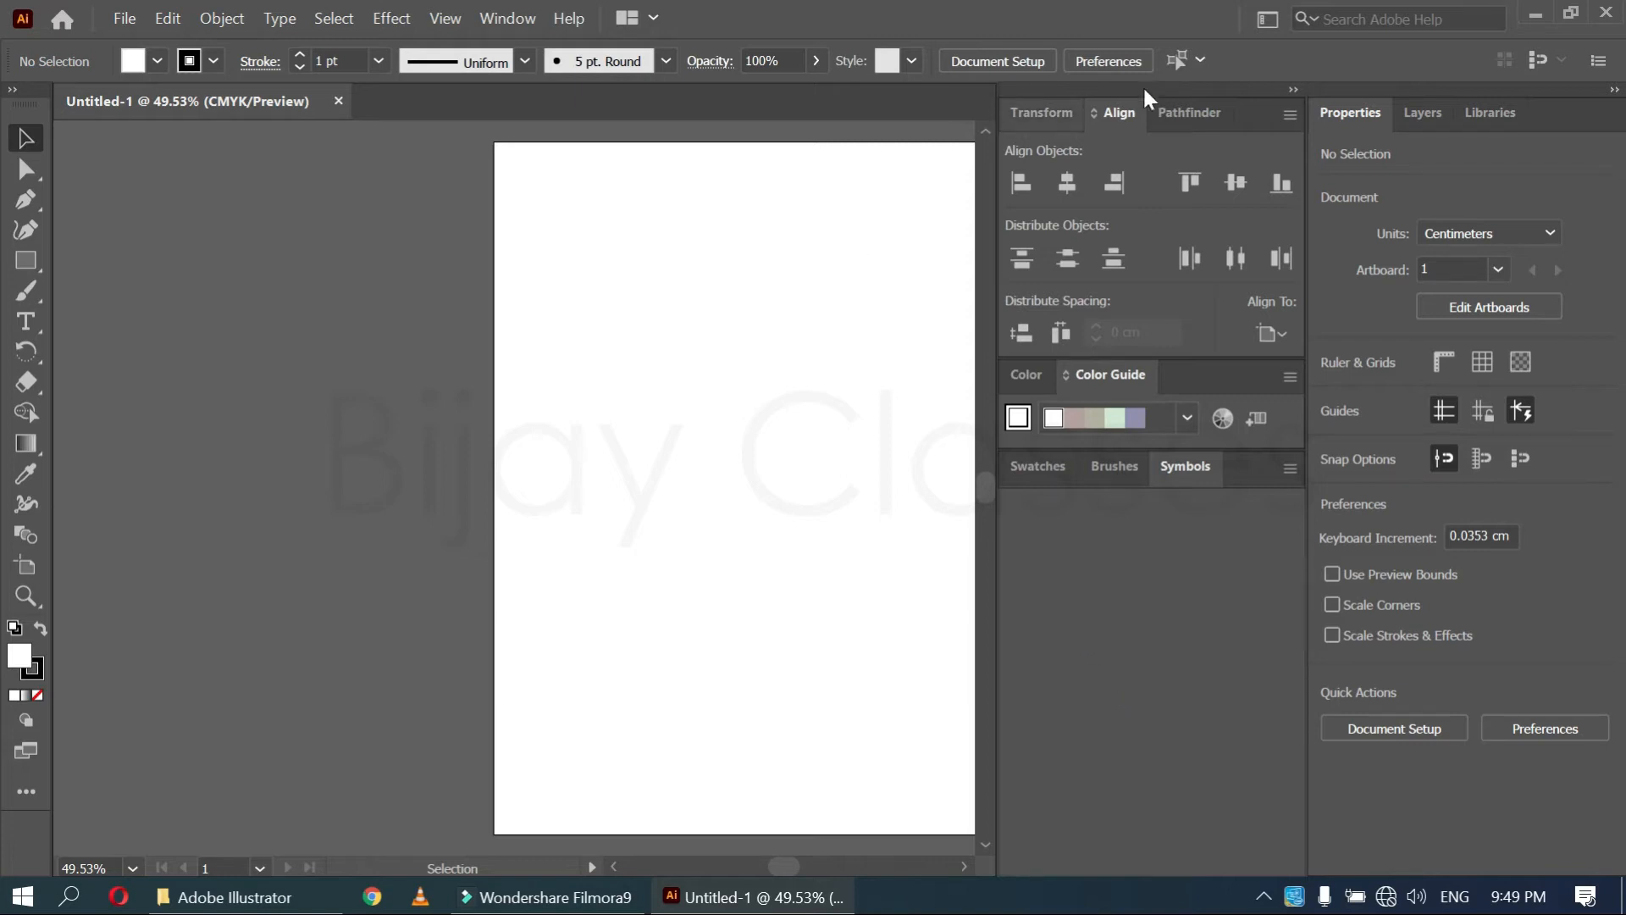
Switch to the Essentials workspace and reset it to its default arrangement
{"action": "left_click", "coordinate": [1267, 18]}
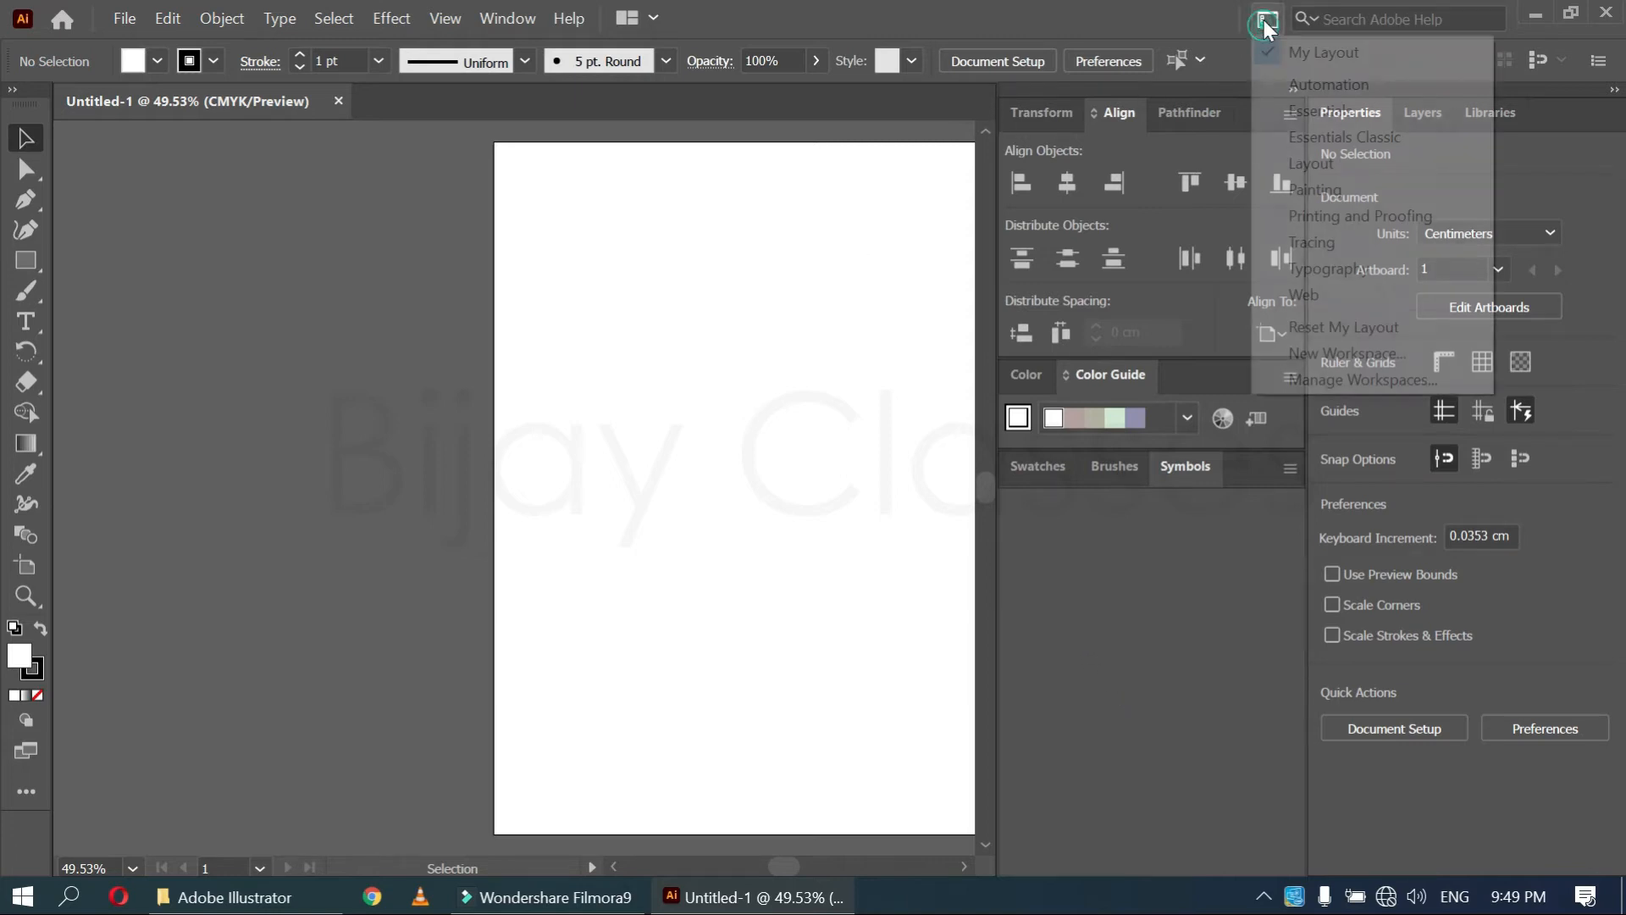
{"action": "left_click", "coordinate": [1311, 111]}
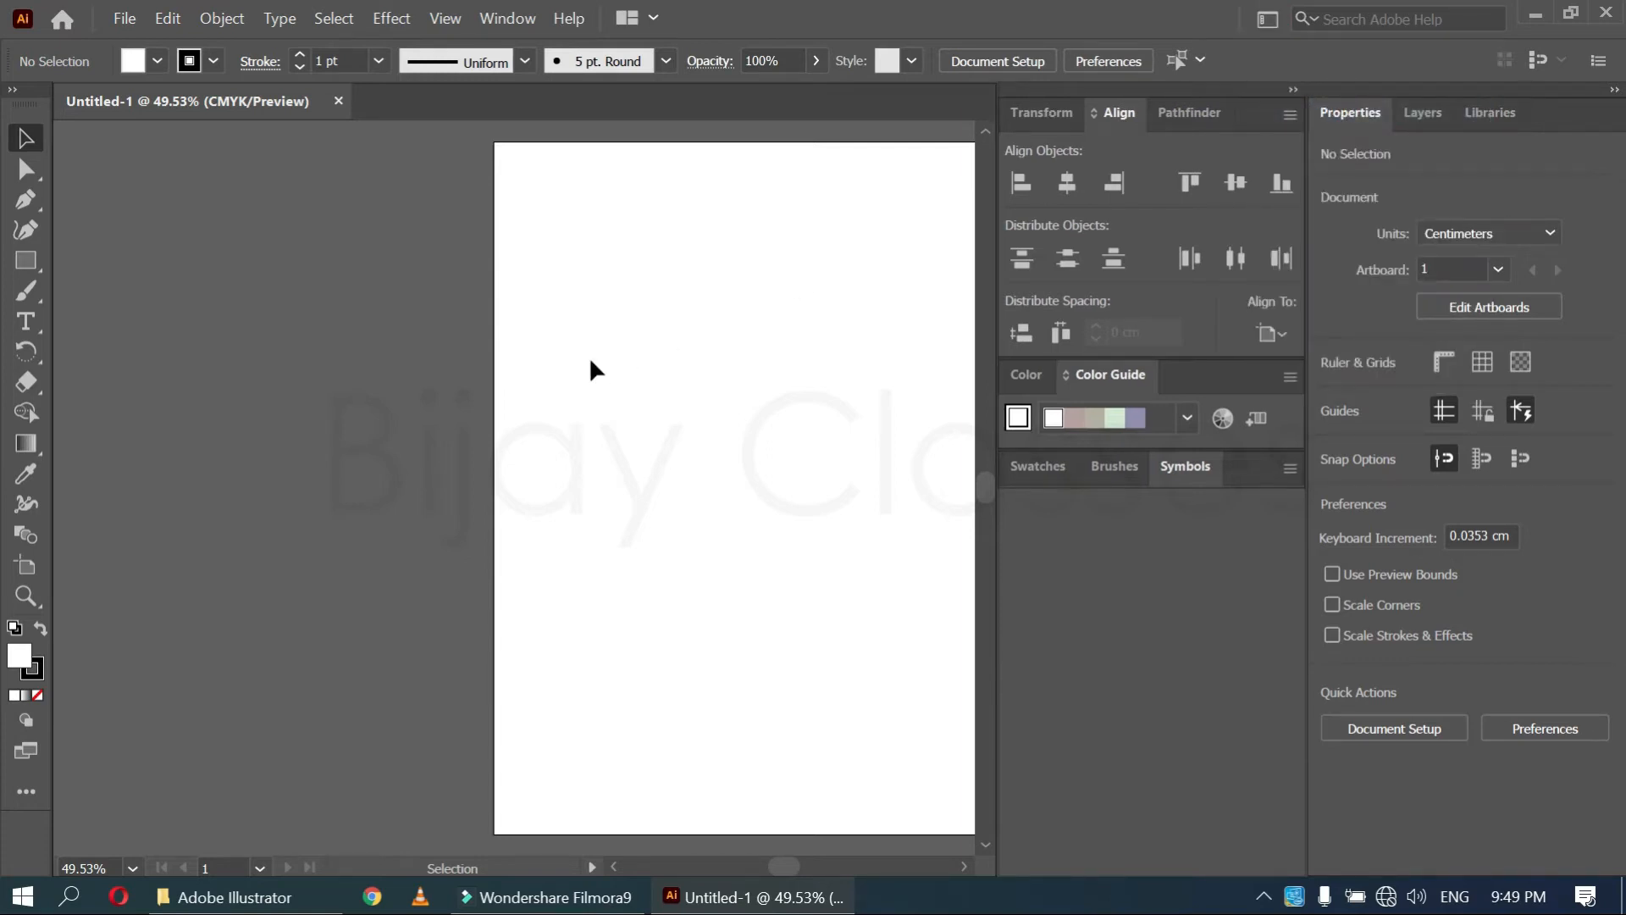
{"action": "left_click", "coordinate": [1267, 18]}
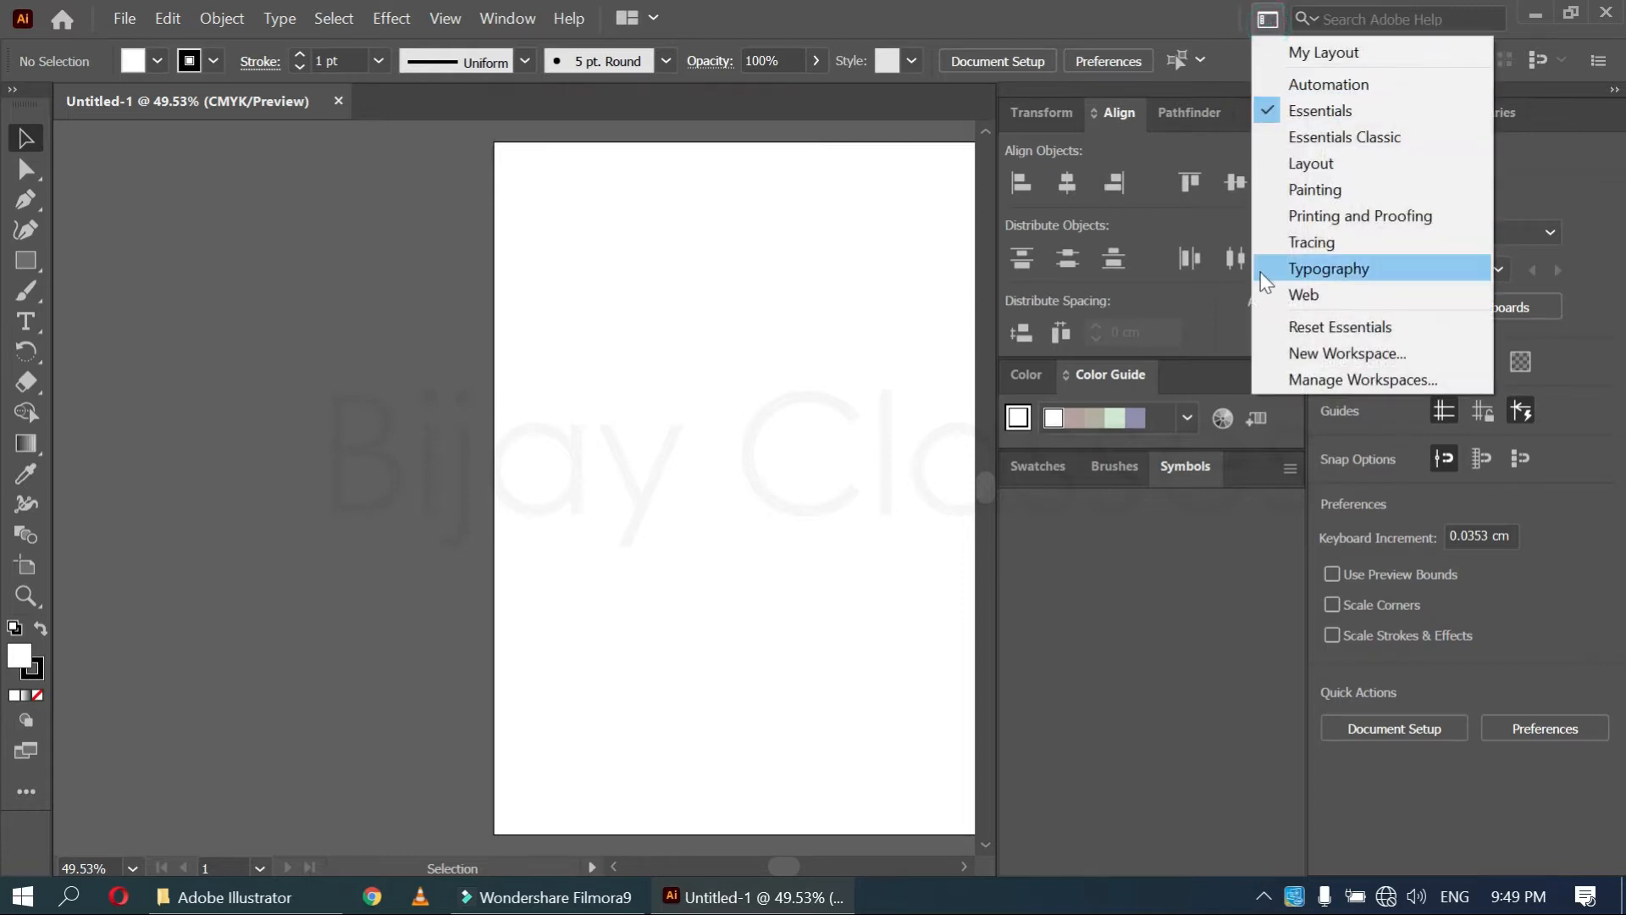
{"action": "left_click", "coordinate": [1289, 330]}
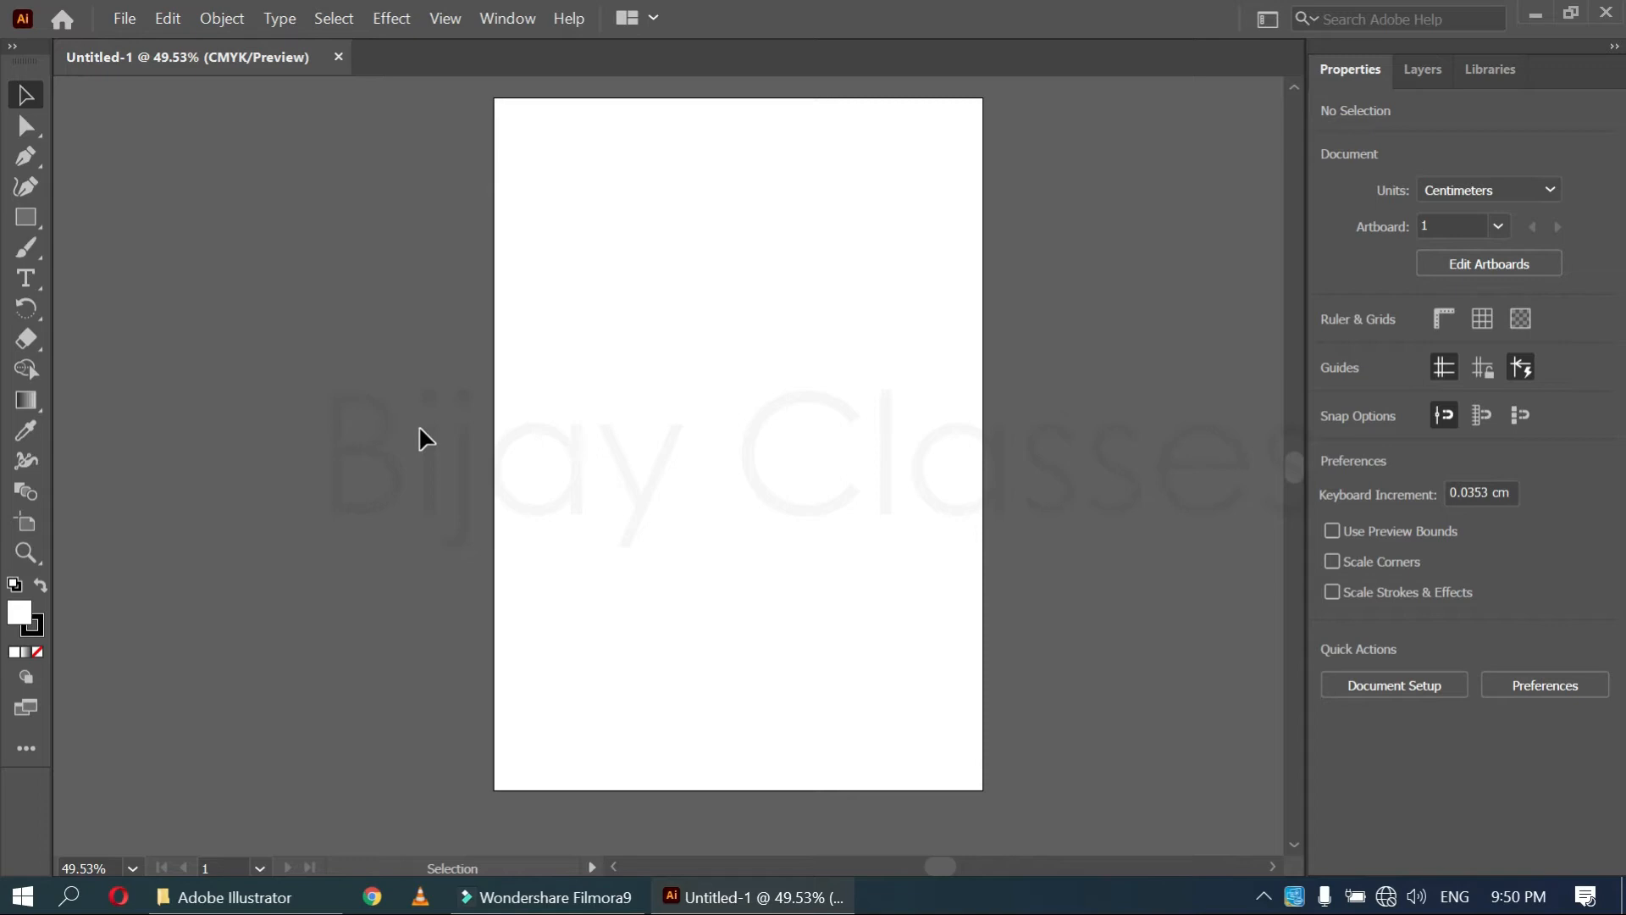
{"action": "left_click", "coordinate": [510, 18]}
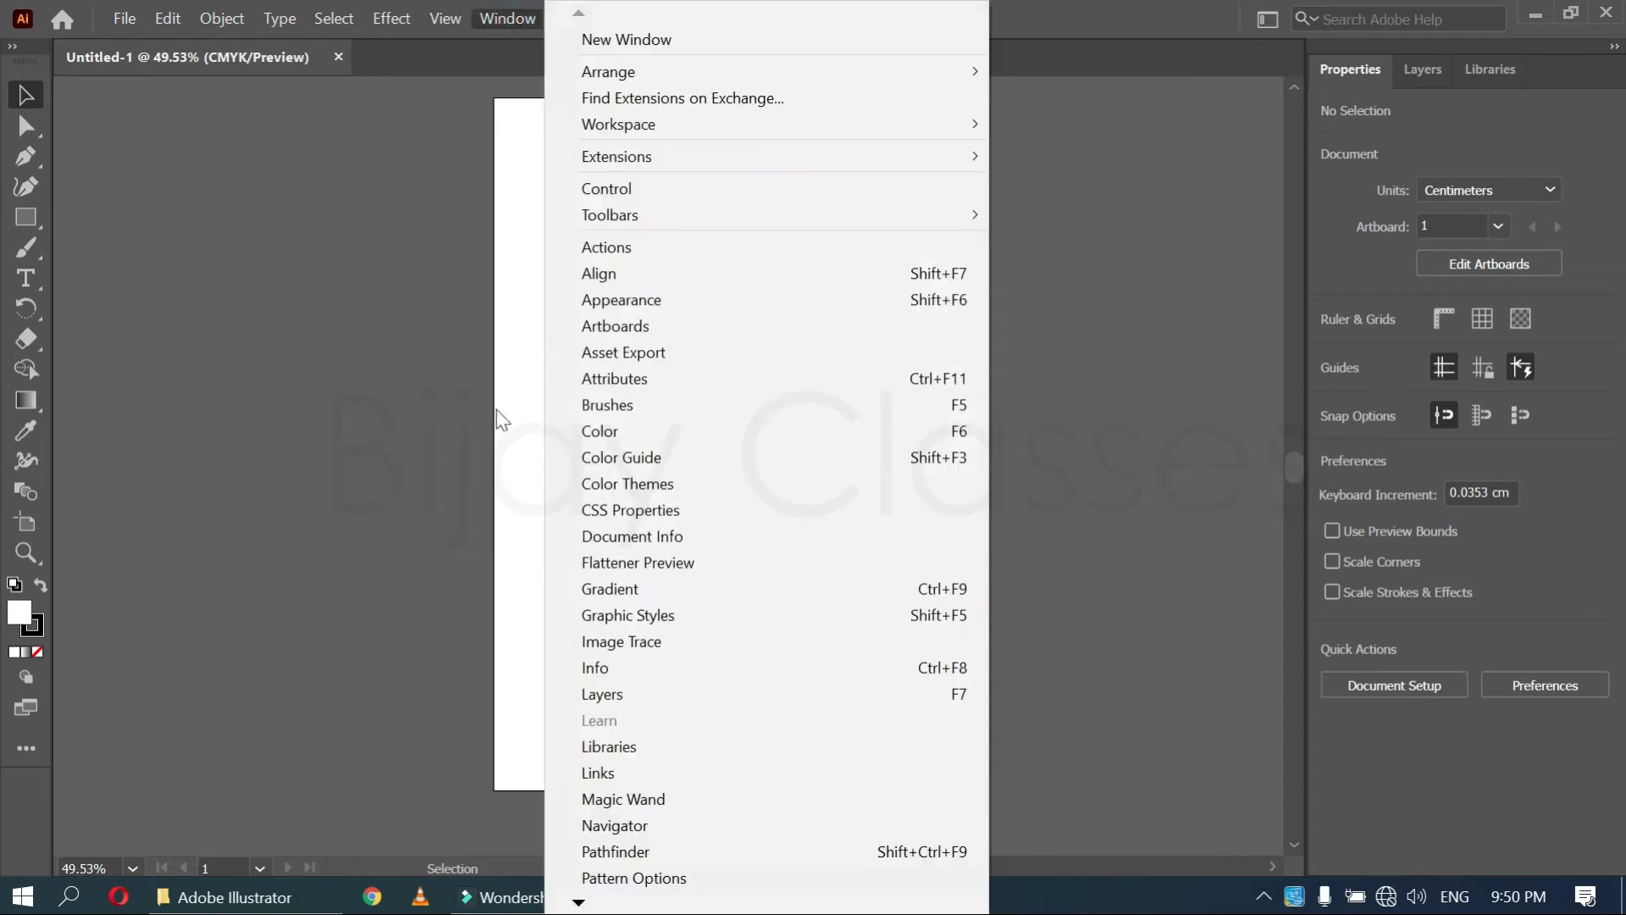
{"action": "left_click", "coordinate": [599, 434]}
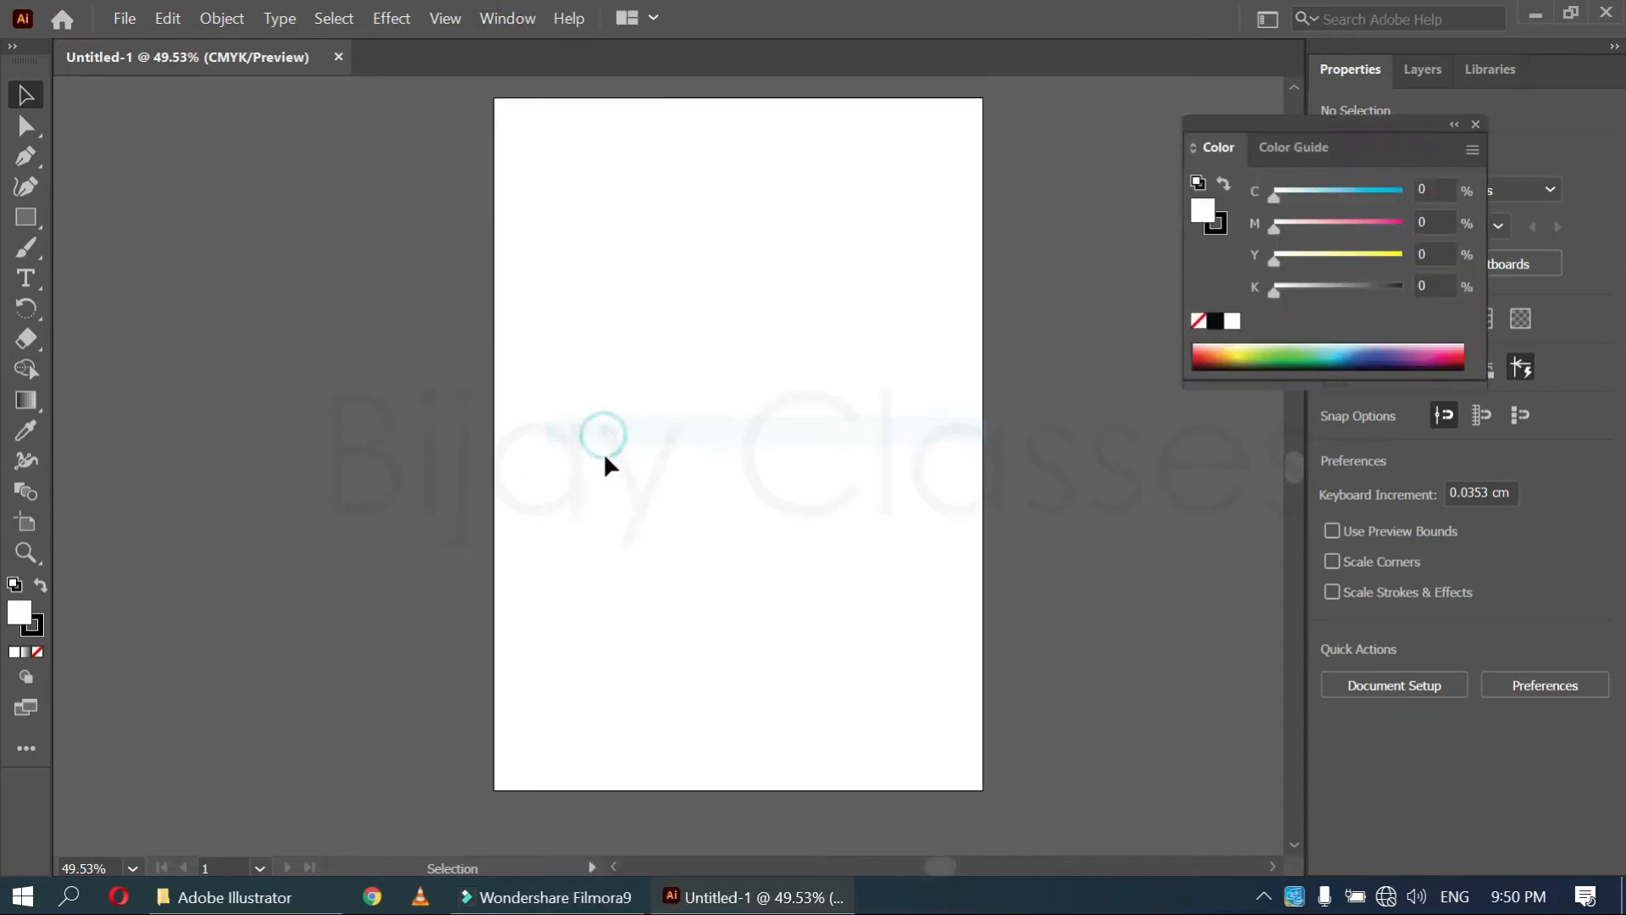
{"action": "left_click", "coordinate": [1476, 124]}
Show the Color panel and dock its group beside the Properties dock
{"action": "left_click", "coordinate": [508, 19]}
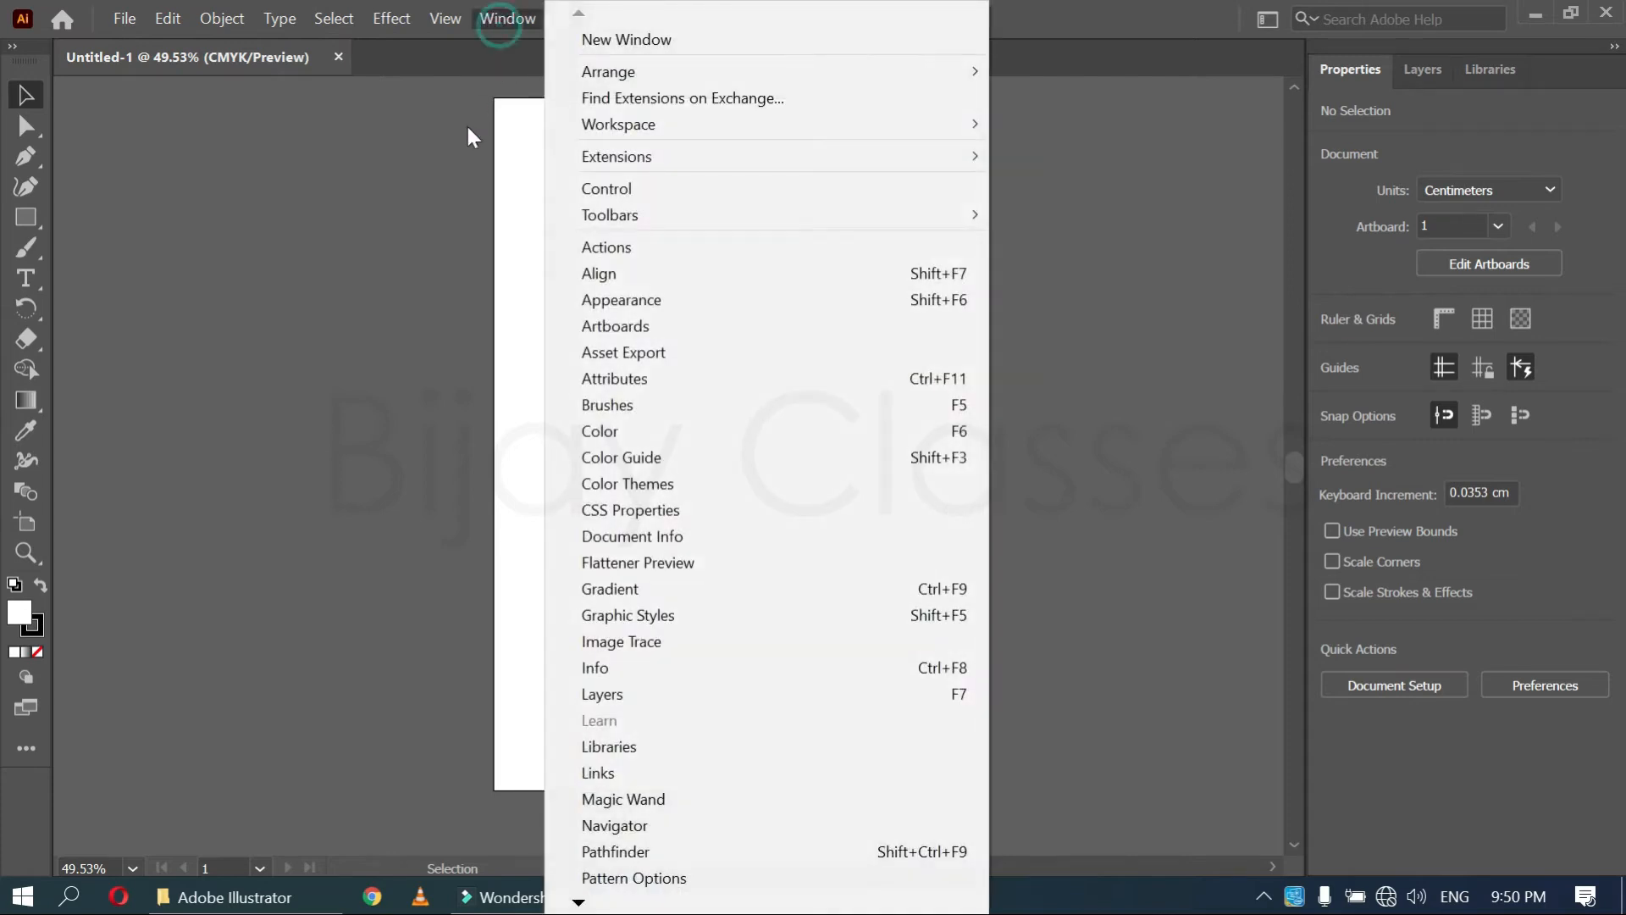
{"action": "left_click", "coordinate": [599, 433]}
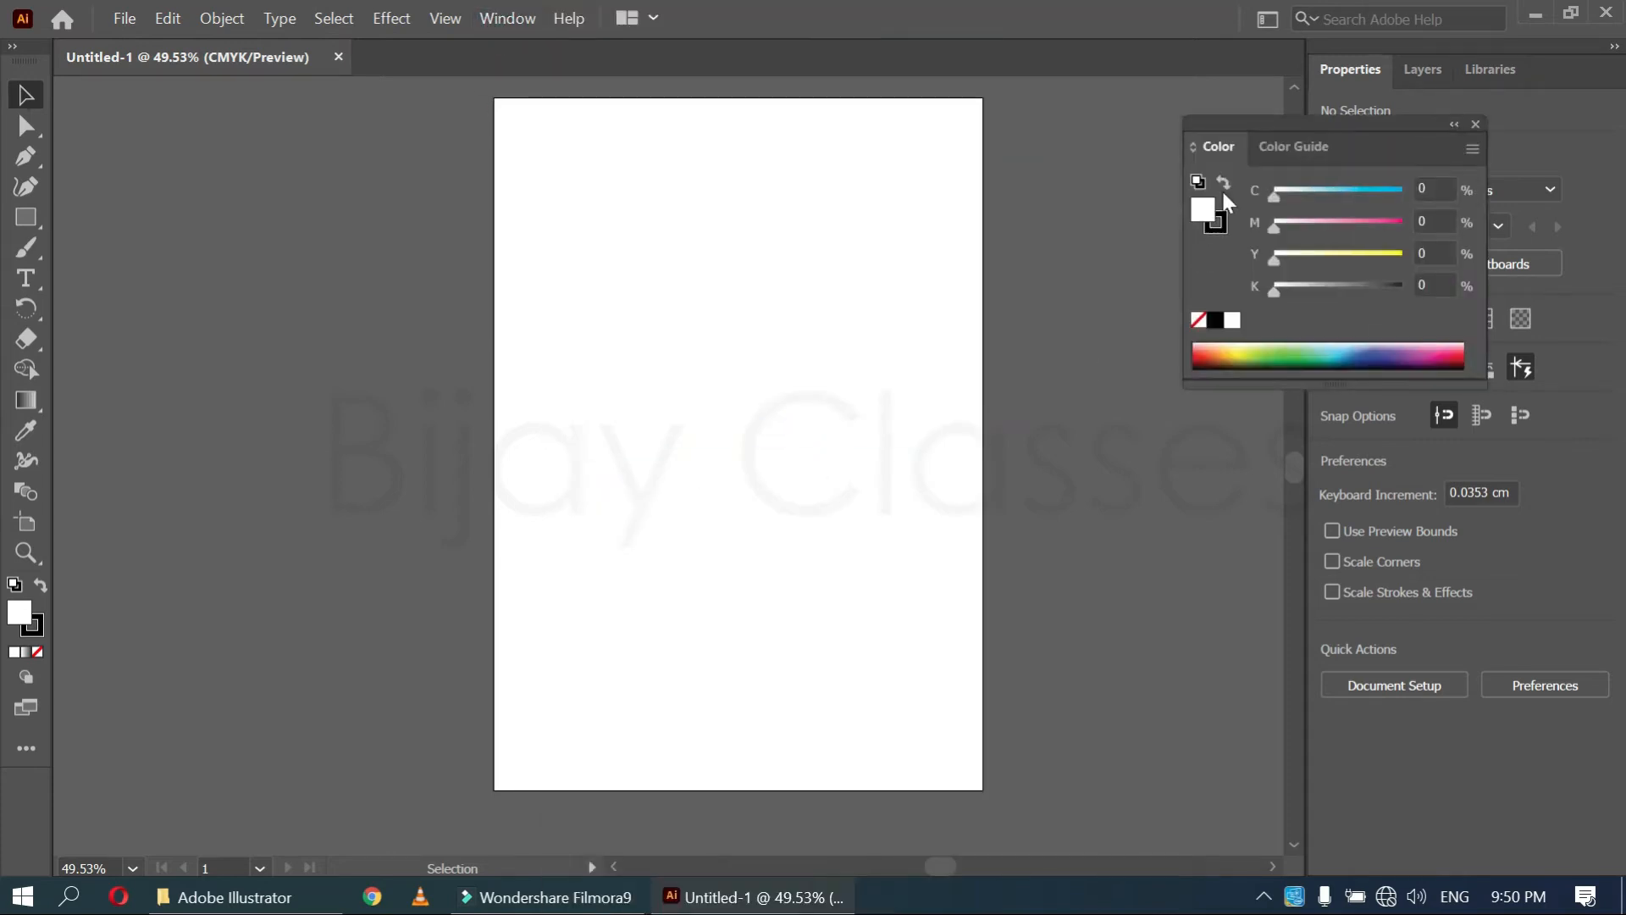
{"action": "left_click_drag", "start_coordinate": [1270, 119], "coordinate": [1302, 155]}
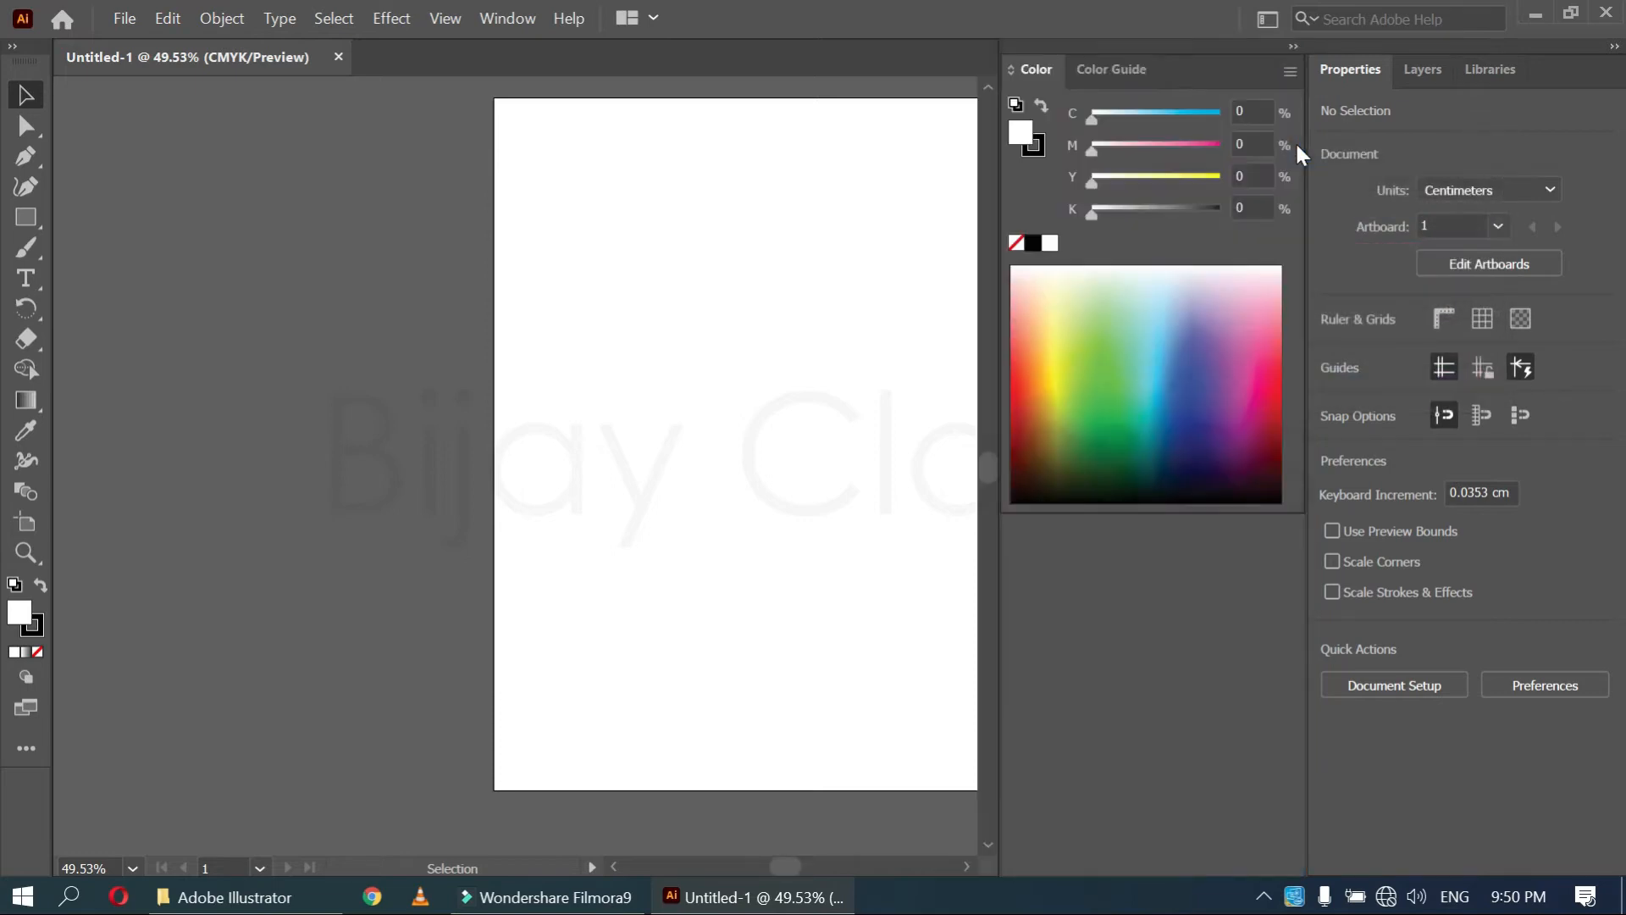
Collapse the Color panel dock to icons and expand it again
{"action": "left_click", "coordinate": [1294, 47]}
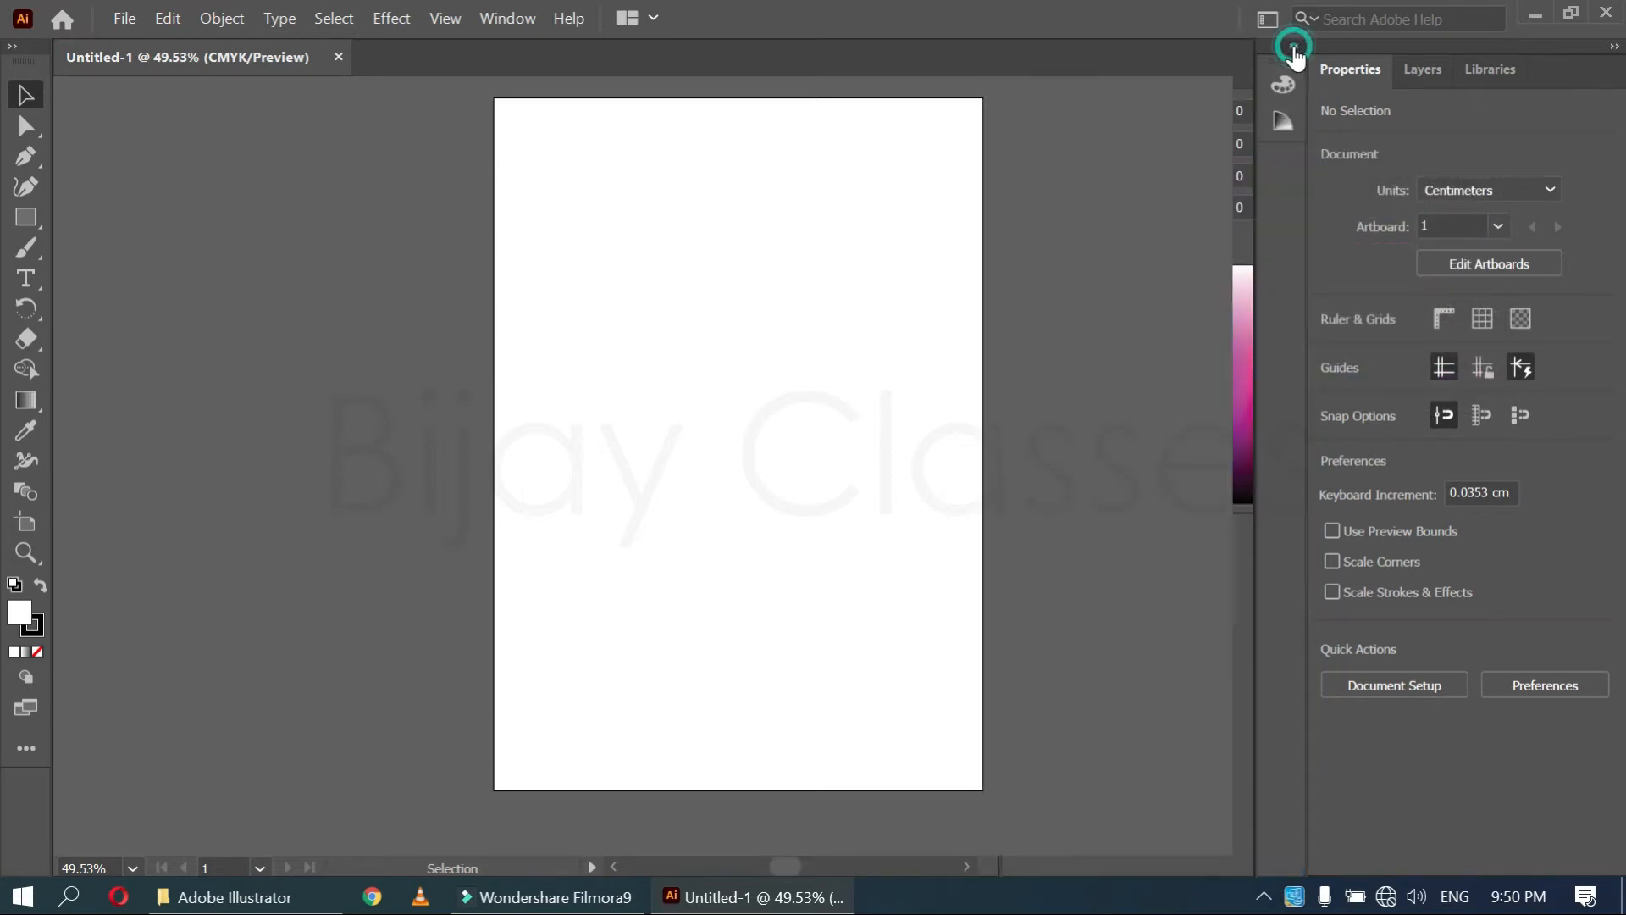
{"action": "left_click", "coordinate": [1293, 48]}
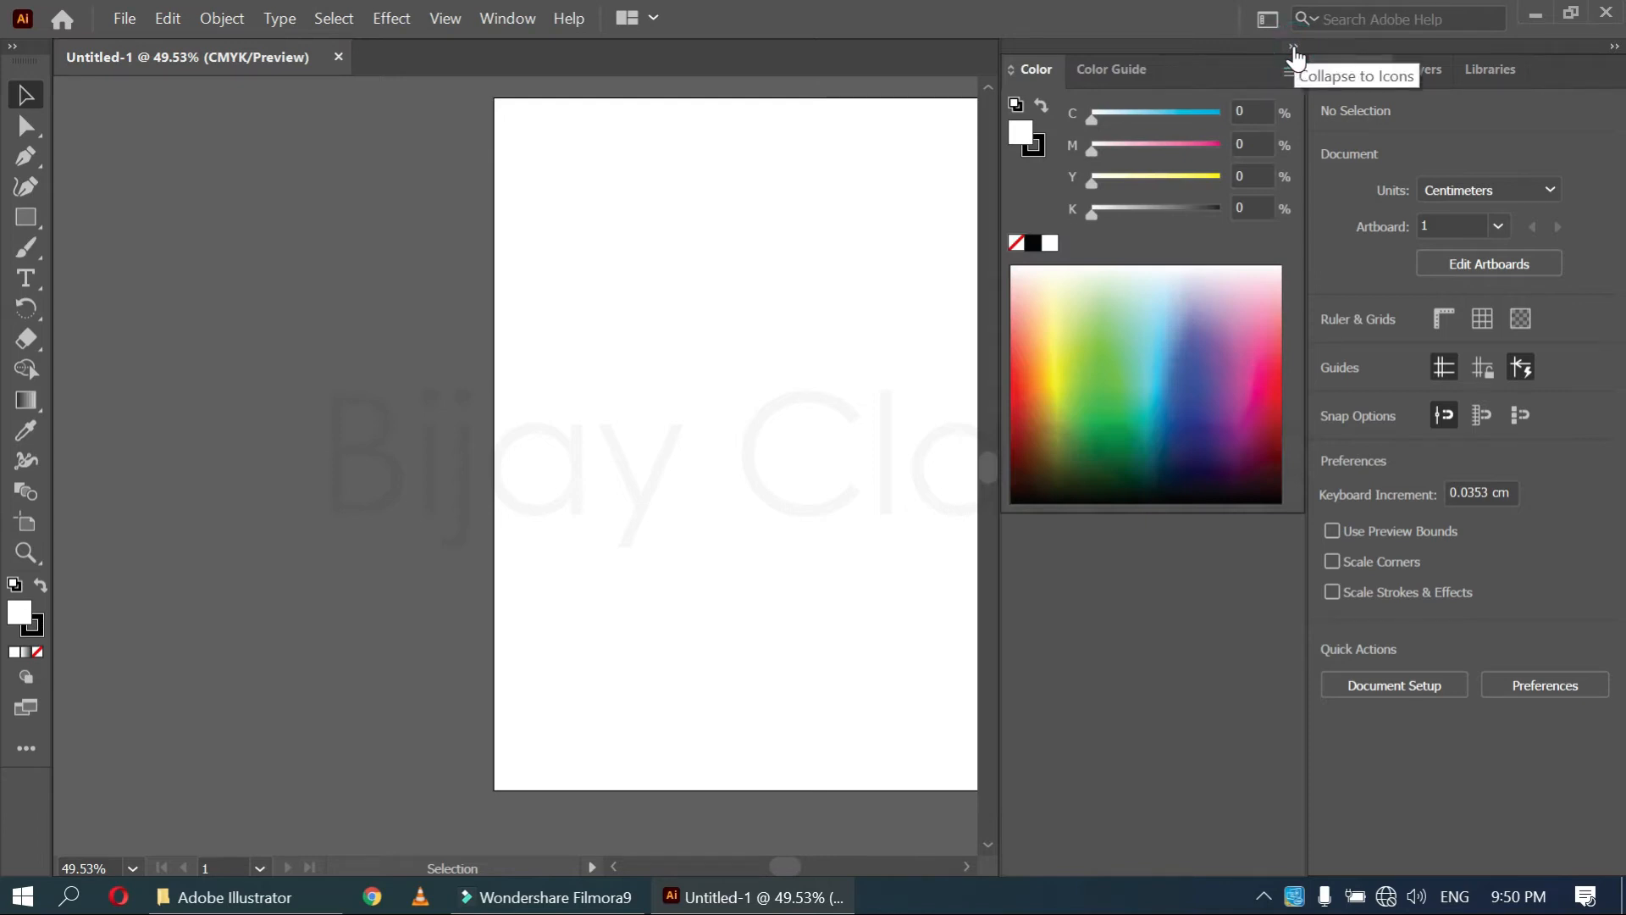
{"action": "left_click", "coordinate": [1293, 47]}
{"action": "left_click", "coordinate": [1290, 46]}
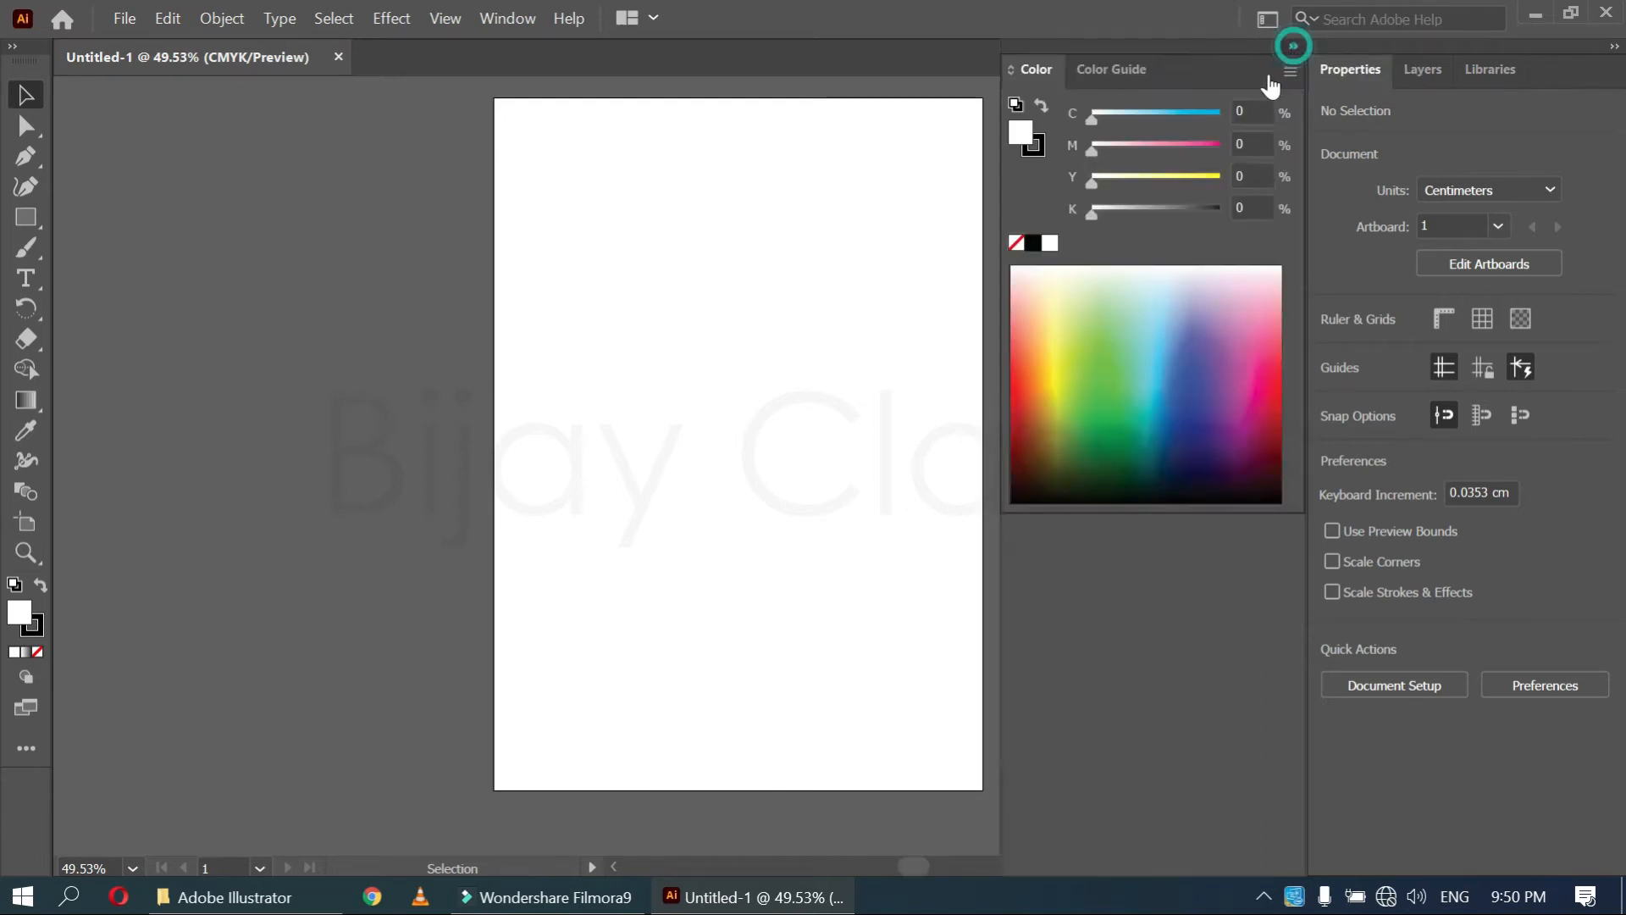
Reset the Essentials workspace to its default arrangement and keep it as the active workspace
{"action": "left_click", "coordinate": [1268, 19]}
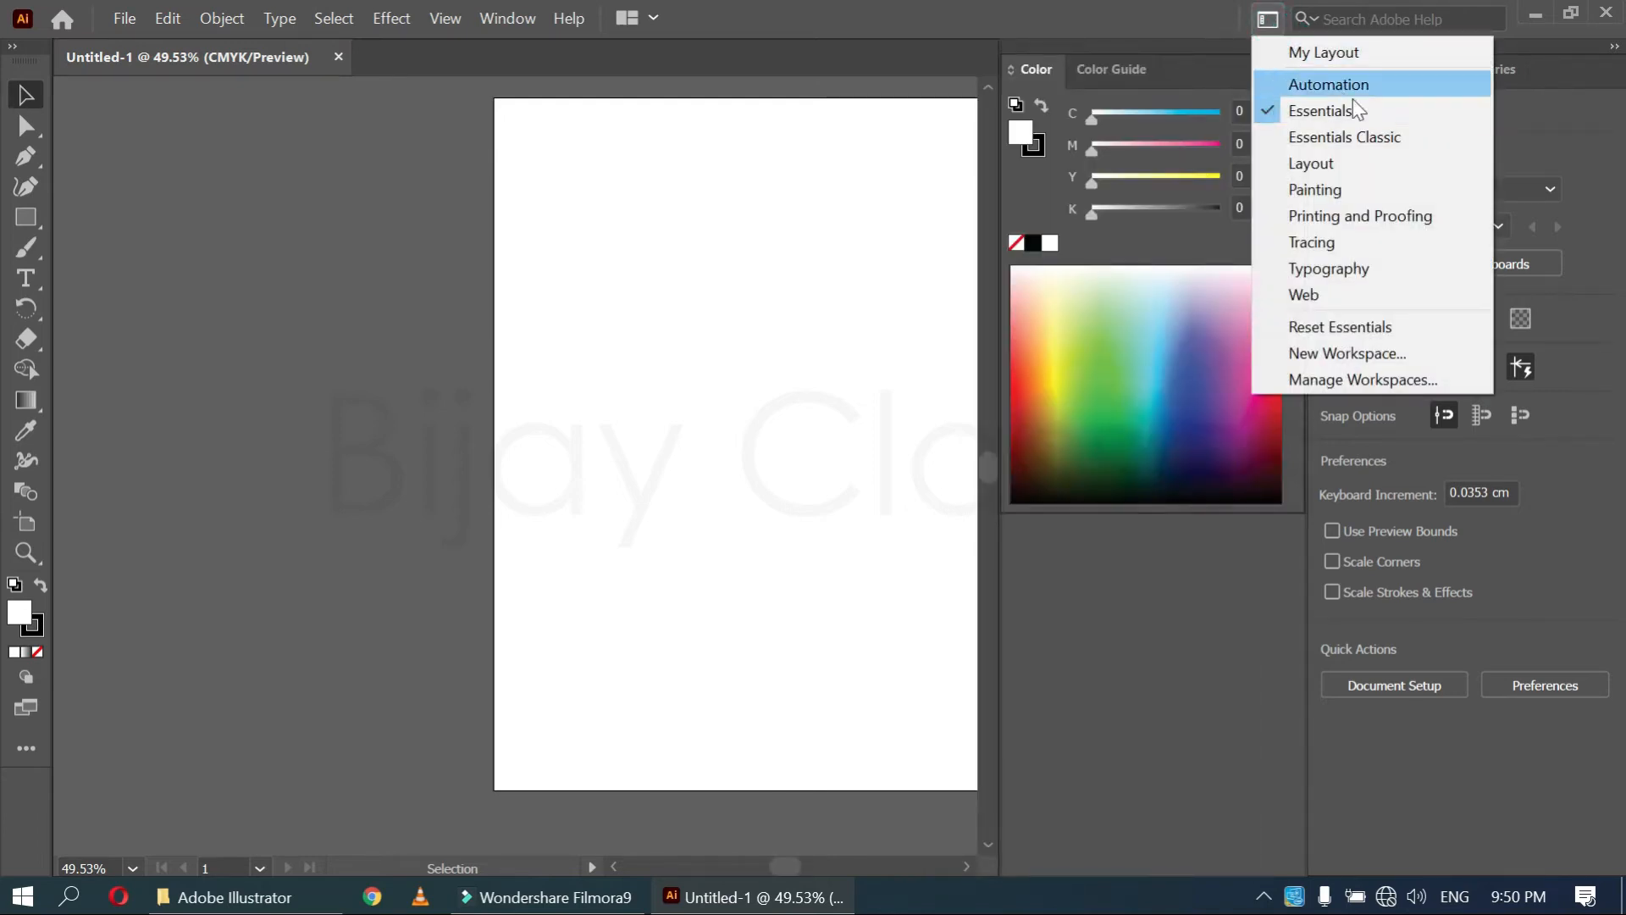
{"action": "left_click", "coordinate": [1271, 333]}
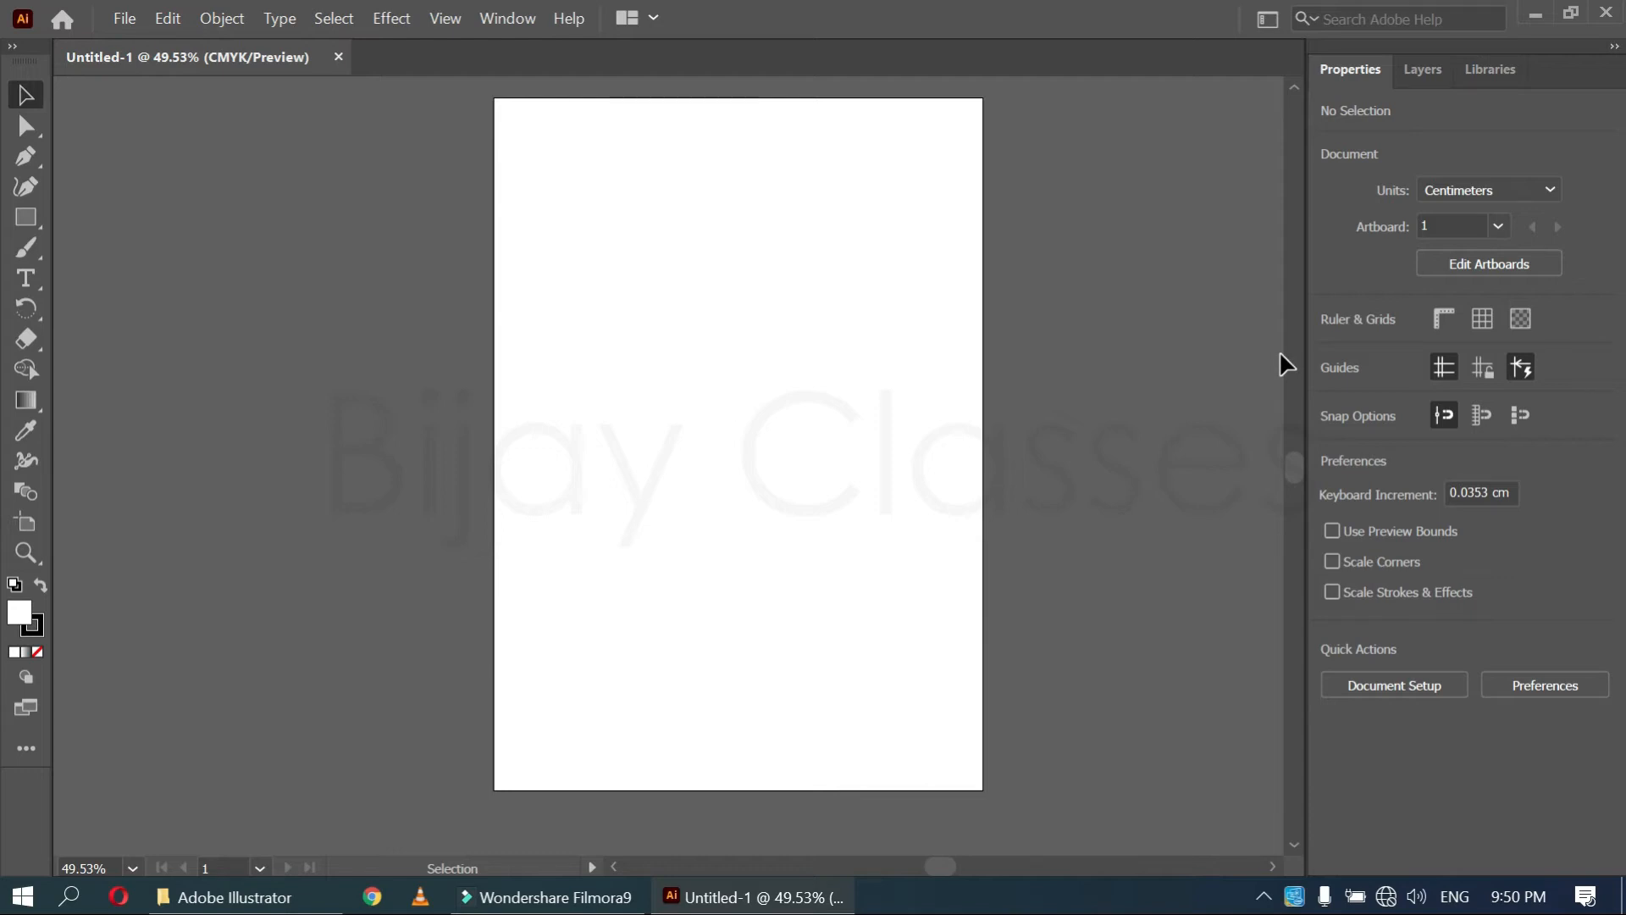
{"action": "left_click", "coordinate": [1276, 31]}
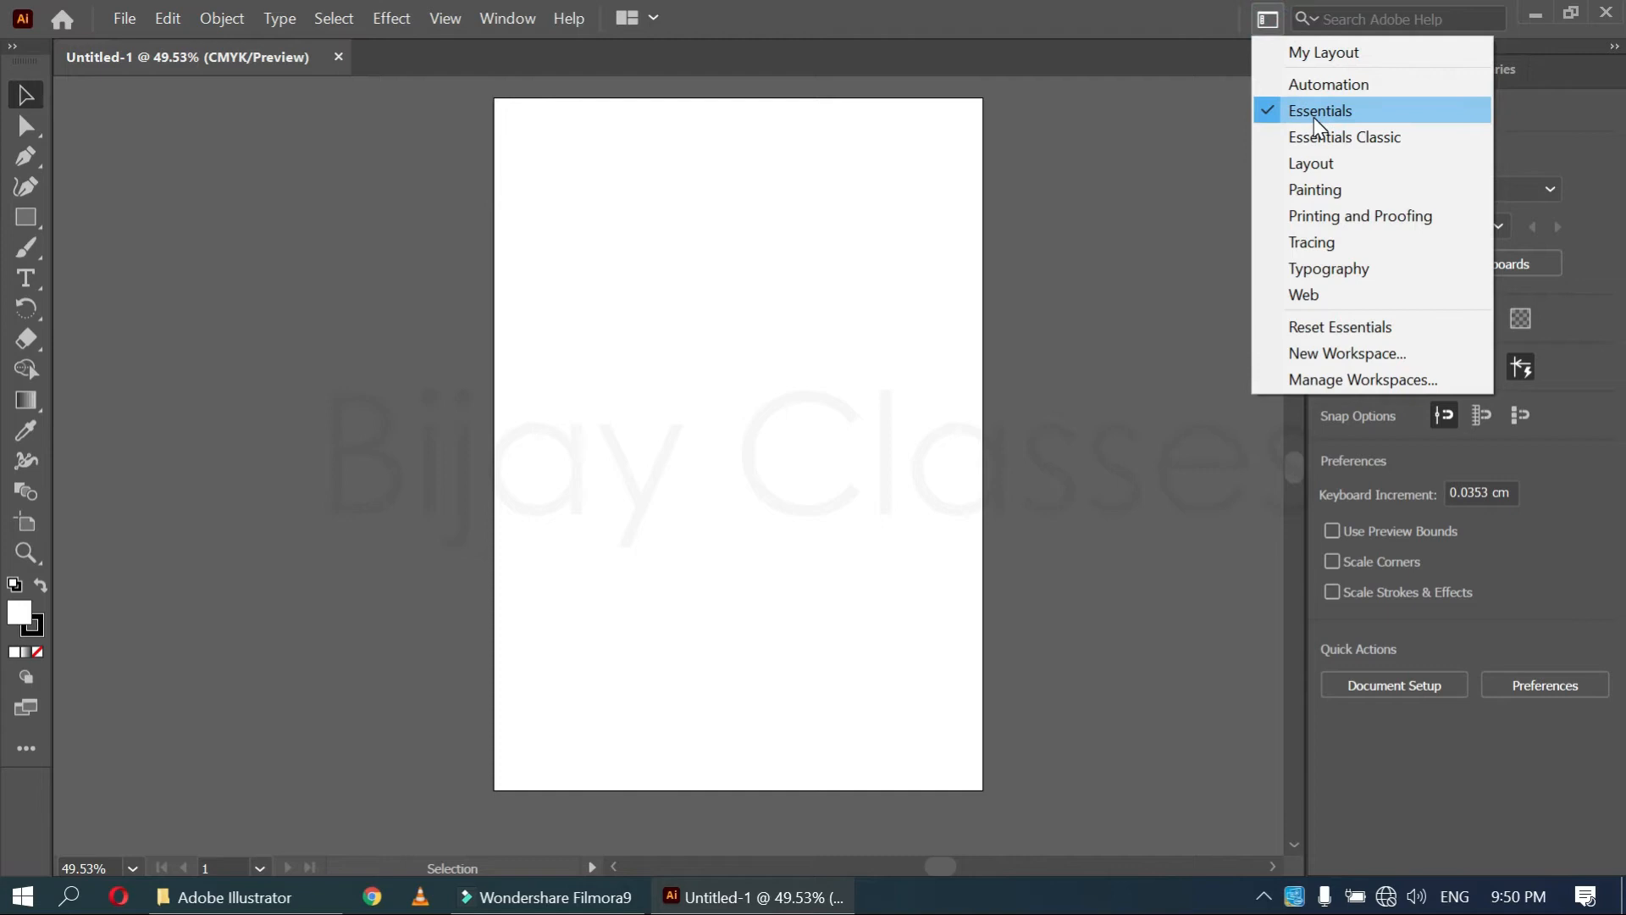
{"action": "left_click", "coordinate": [1318, 121]}
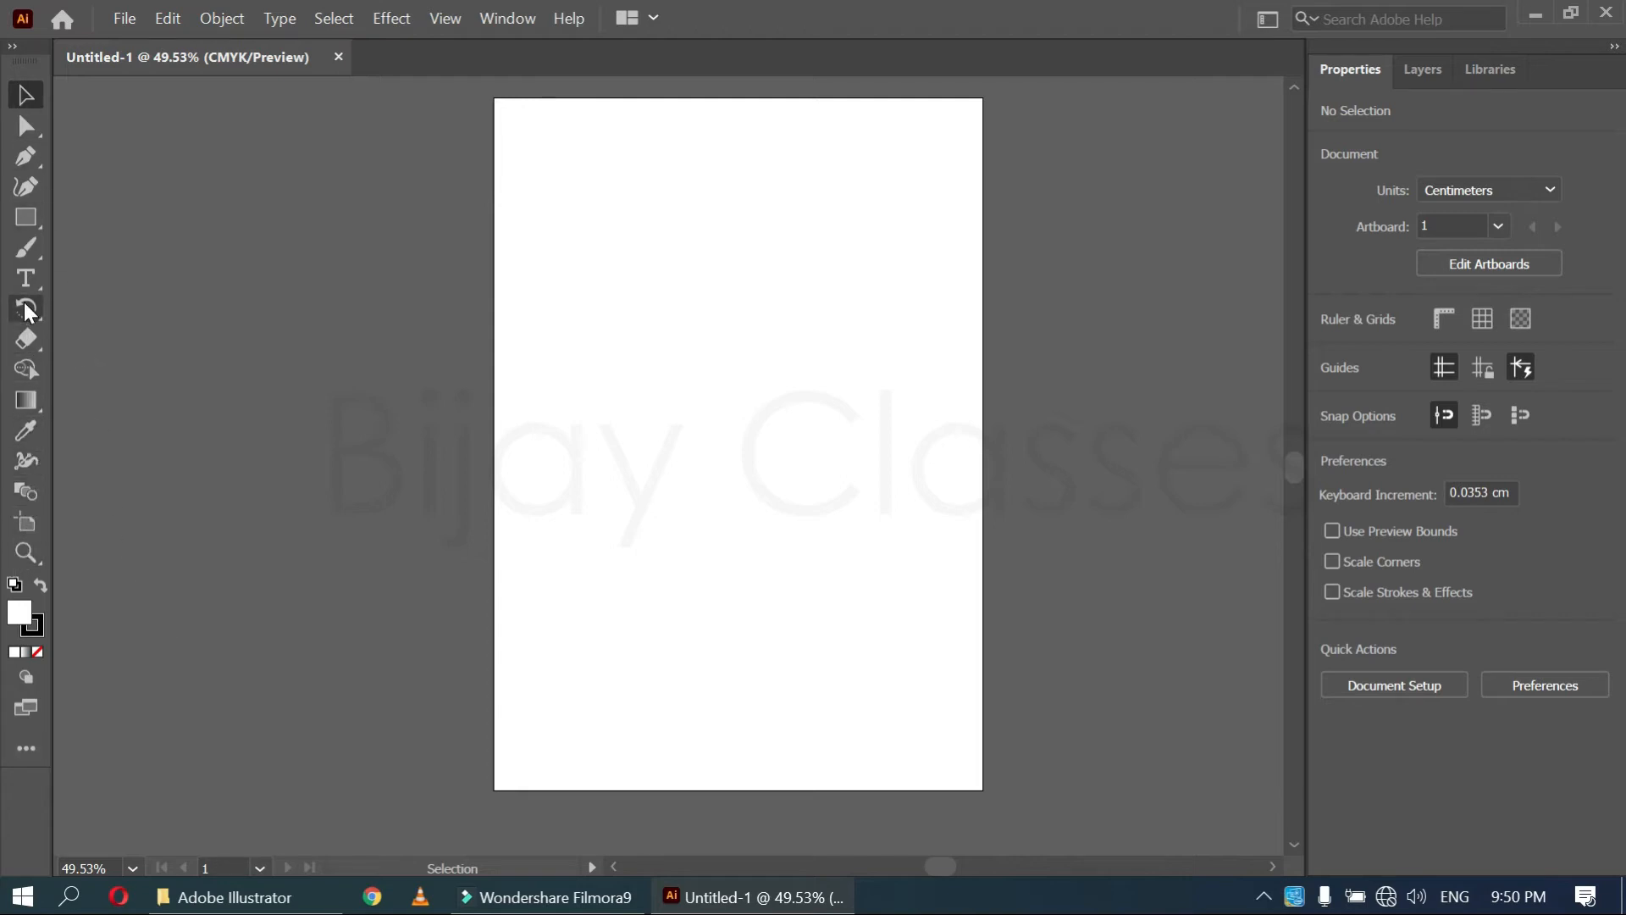
Switch to the Essentials Classic workspace
{"action": "left_click", "coordinate": [1267, 18]}
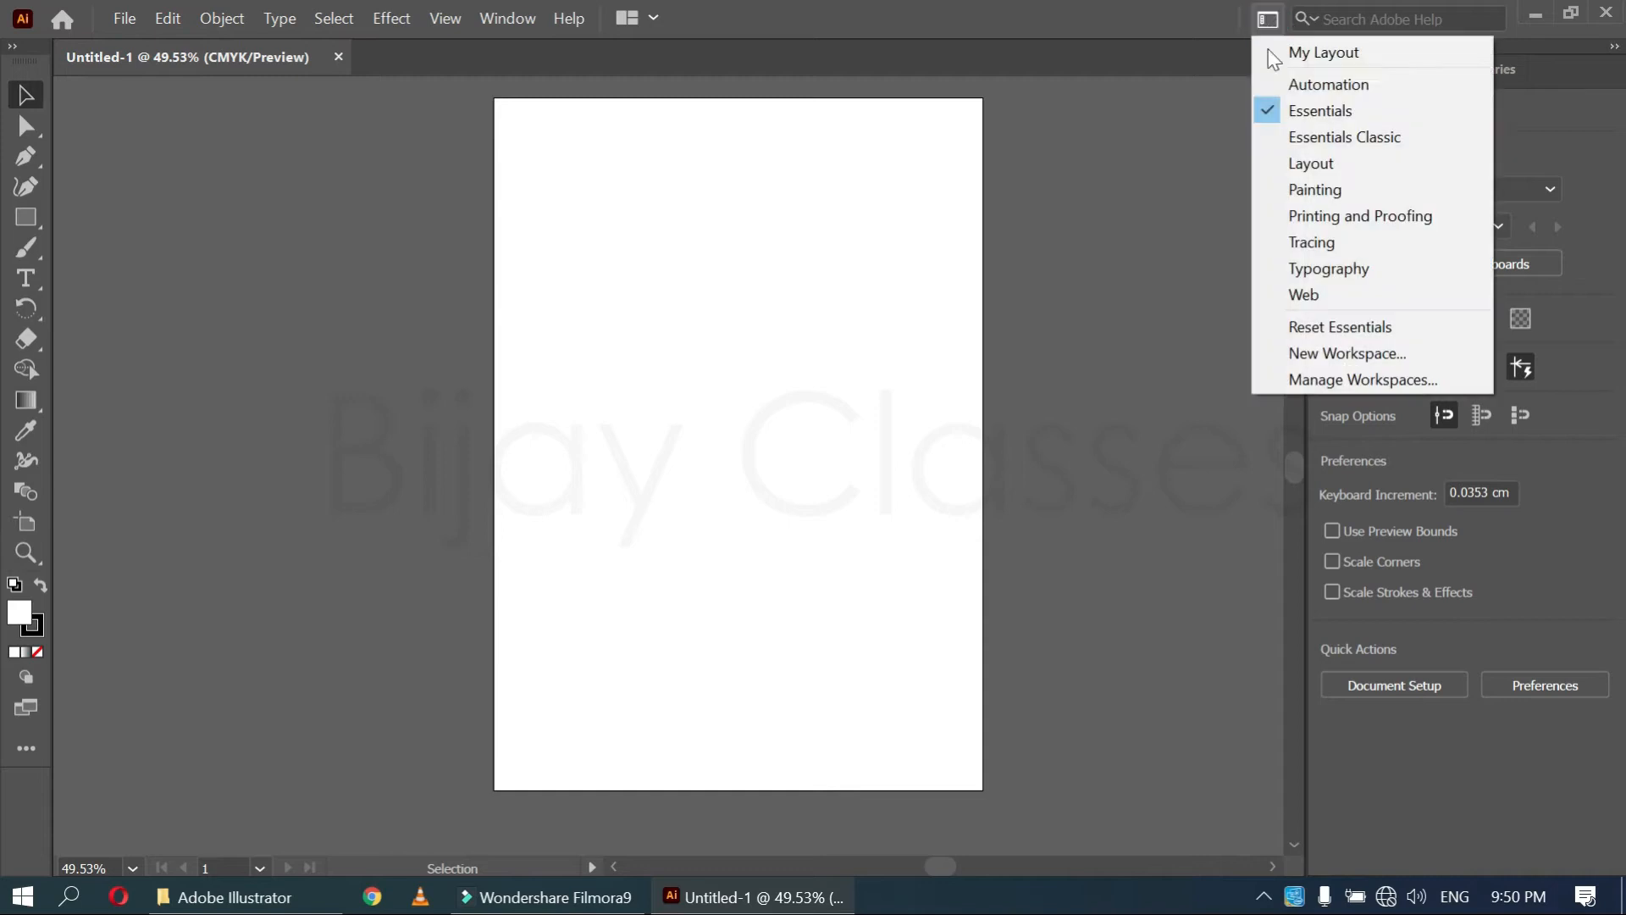
{"action": "left_click", "coordinate": [1339, 138]}
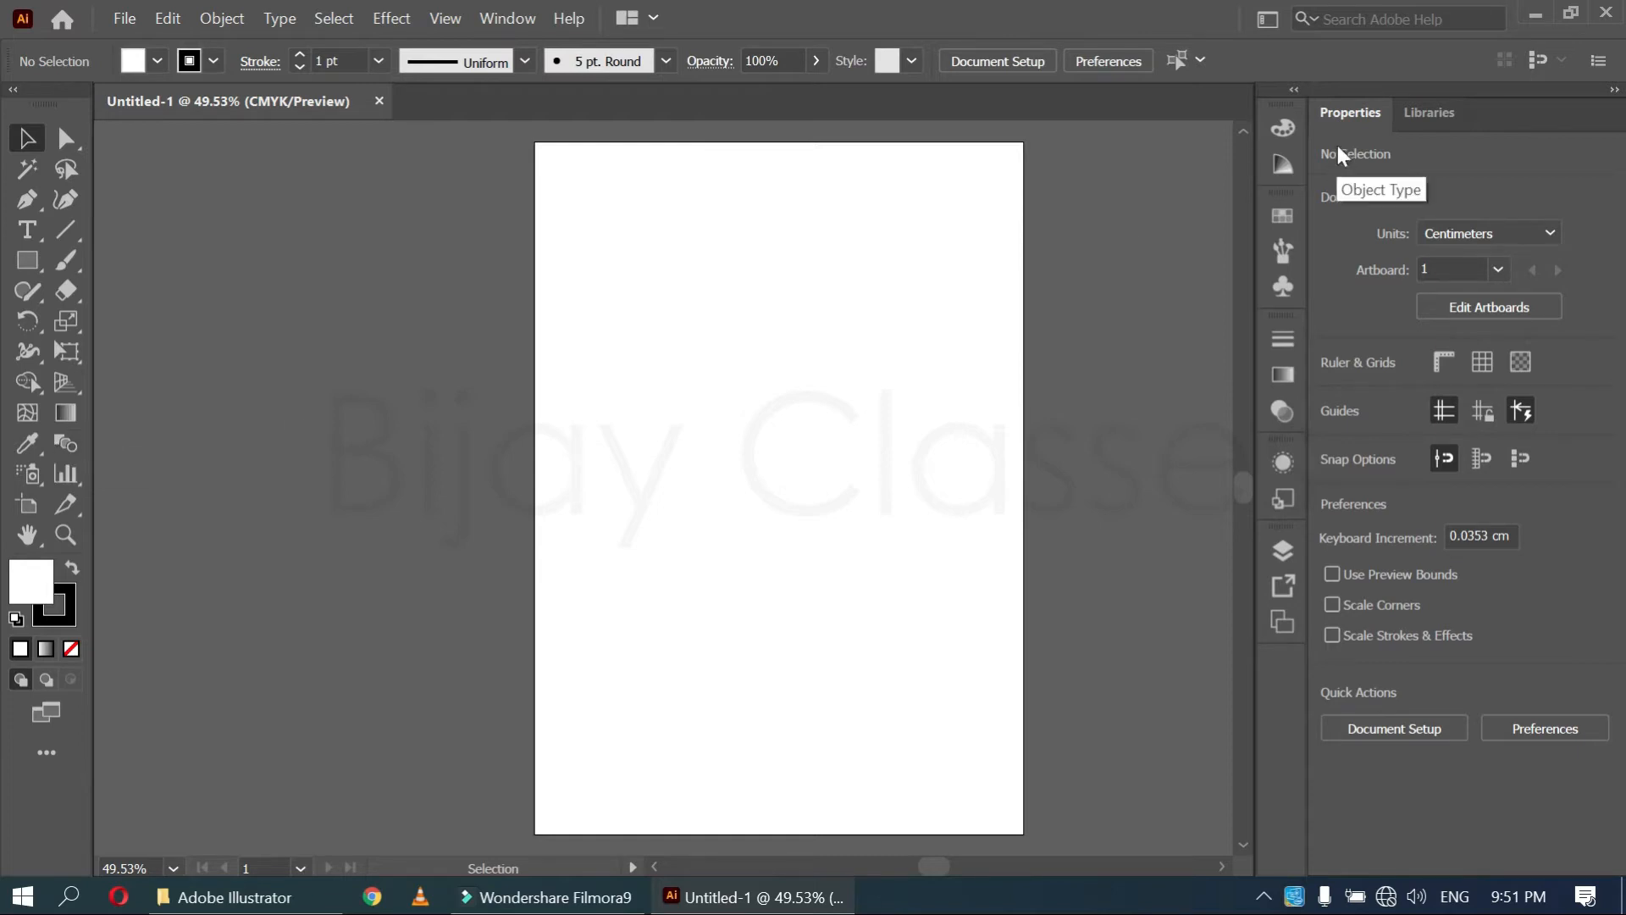
{"action": "left_click", "coordinate": [1267, 19]}
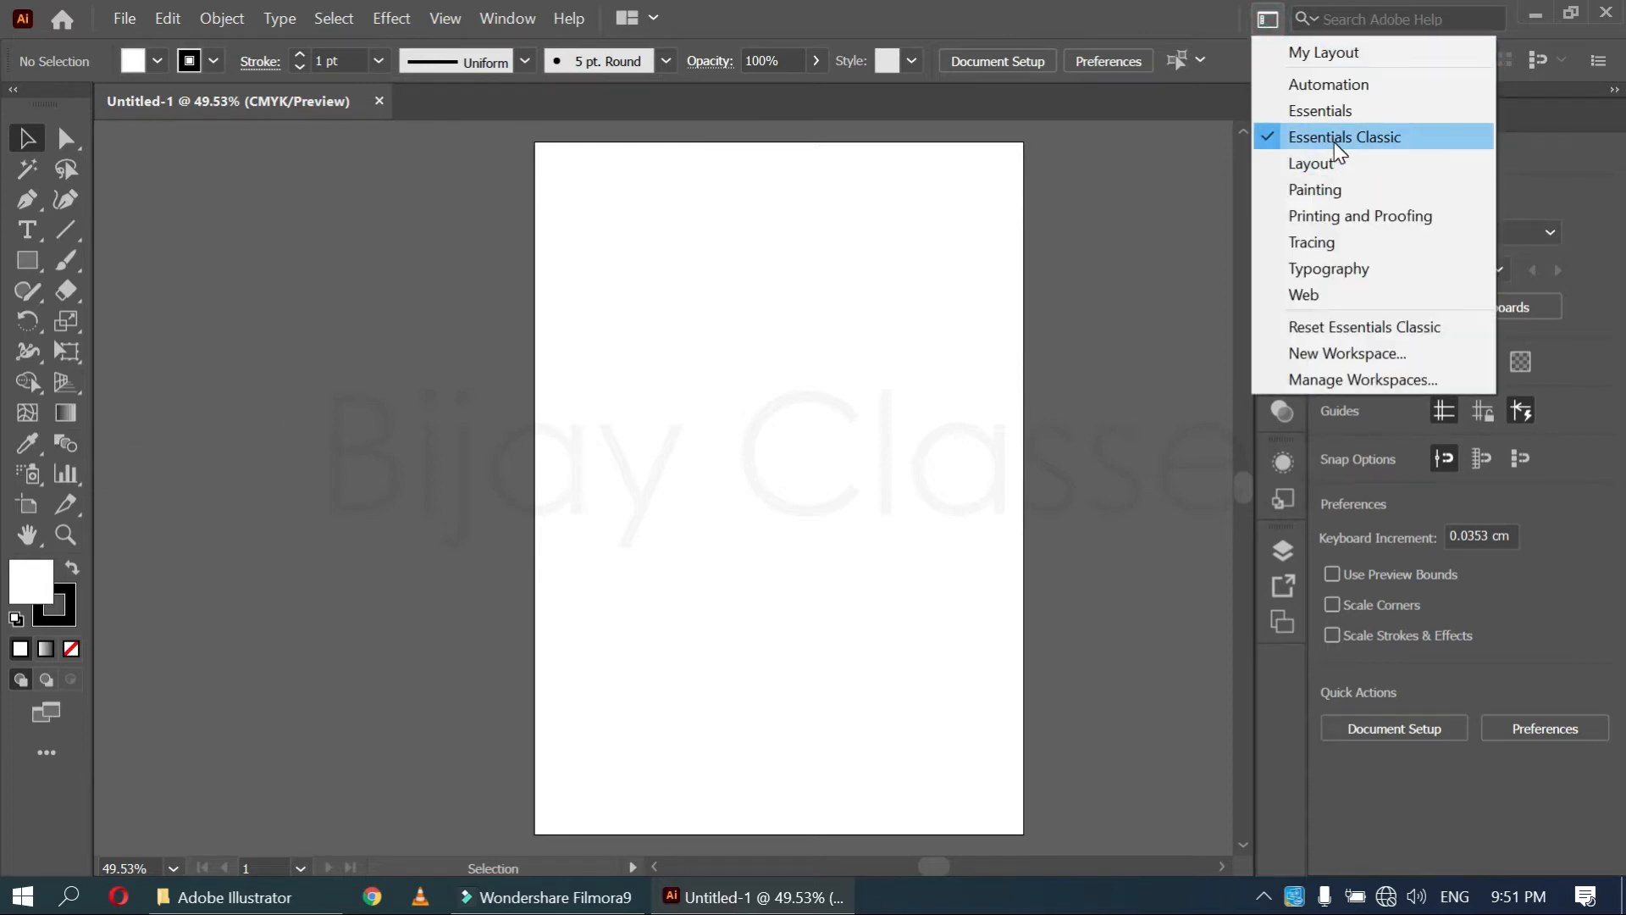
{"action": "left_click", "coordinate": [913, 327]}
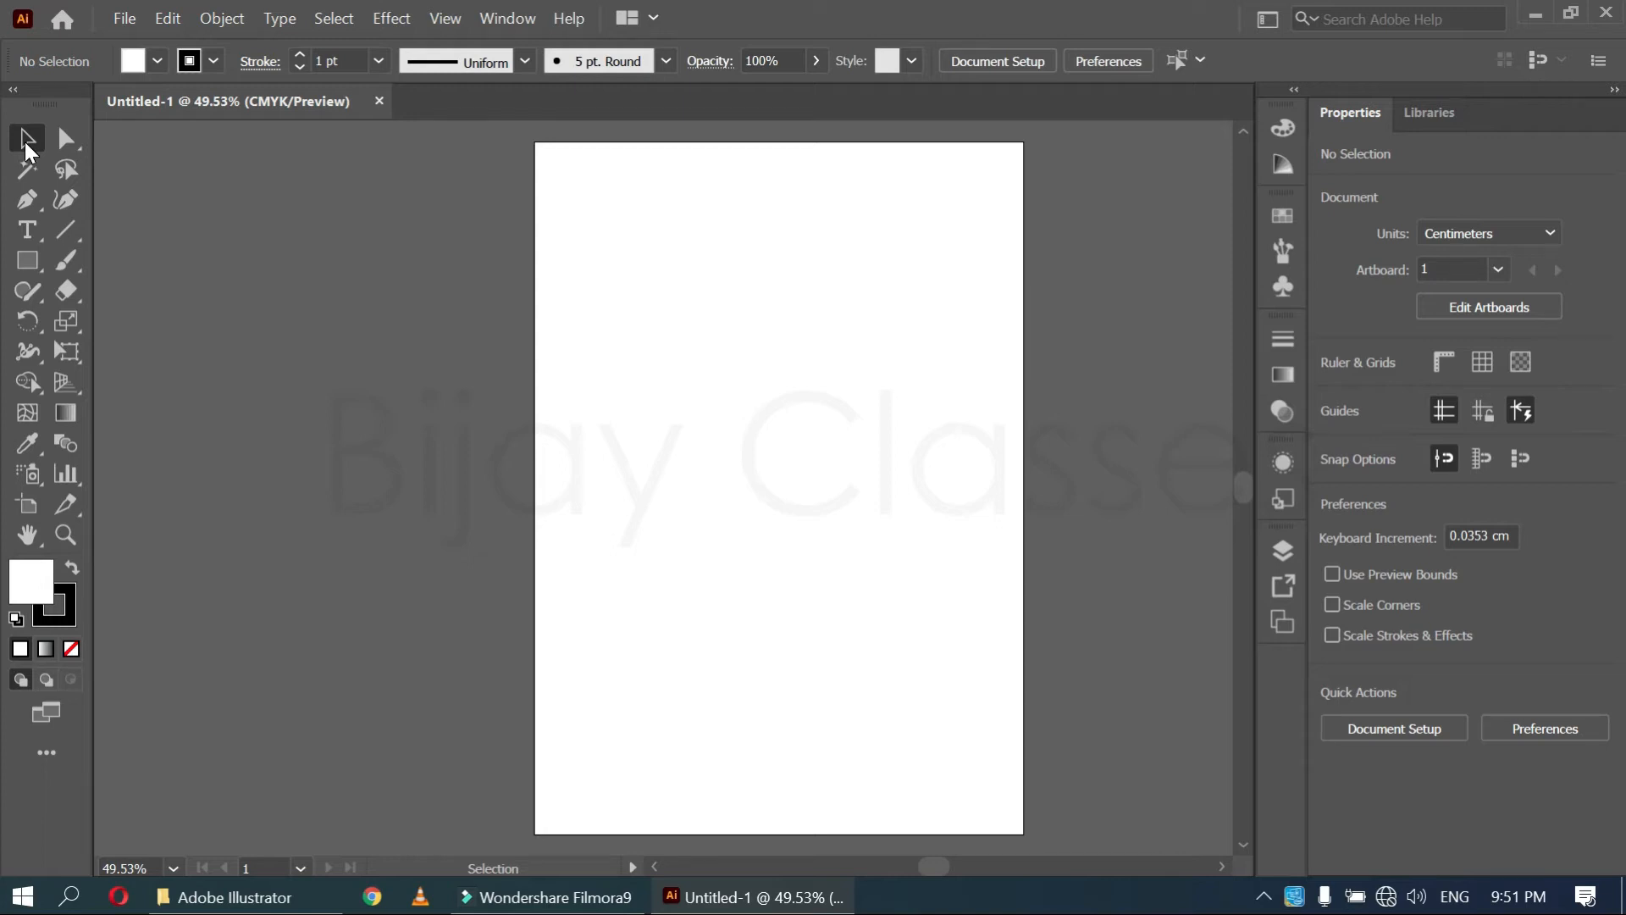
Draw a rectangle about 5.7 by 4.4 cm near the middle of the artboard and activate the Selection tool
{"action": "left_click", "coordinate": [26, 259]}
{"action": "left_click_drag", "start_coordinate": [614, 399], "coordinate": [748, 502]}
{"action": "left_click", "coordinate": [25, 140]}
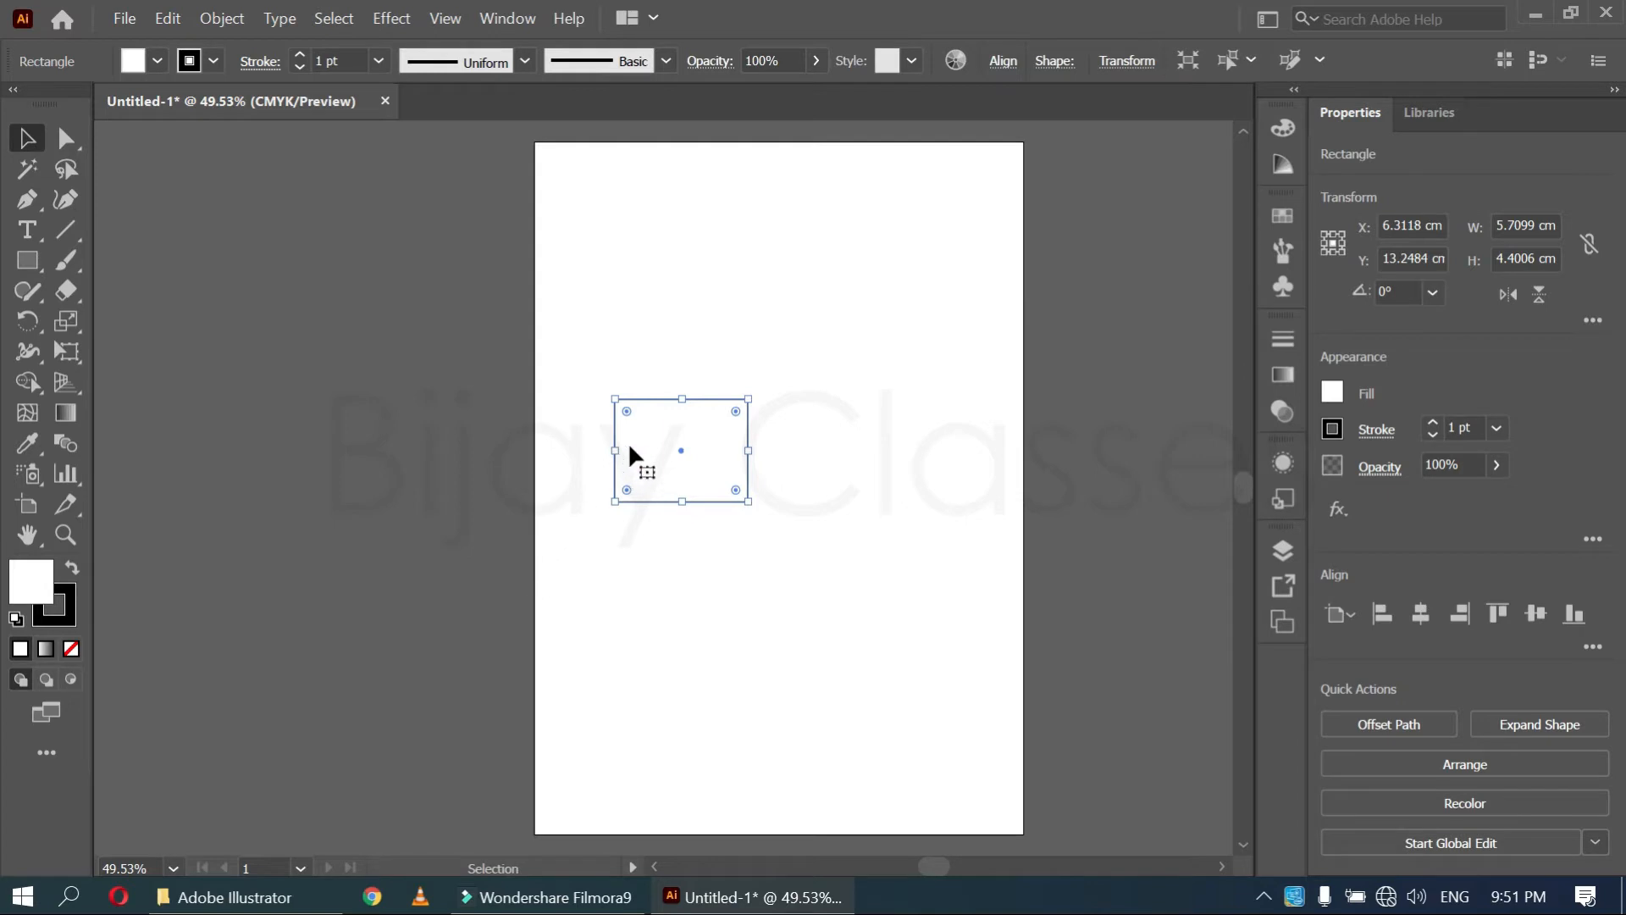
Move the rectangle around the canvas and place it in the artboard's upper middle, centred at about X 10.7 cm, Y 10.6 cm
{"action": "left_click_drag", "start_coordinate": [633, 446], "coordinate": [440, 327]}
{"action": "left_click_drag", "start_coordinate": [446, 327], "coordinate": [658, 670]}
{"action": "left_click_drag", "start_coordinate": [721, 522], "coordinate": [922, 241]}
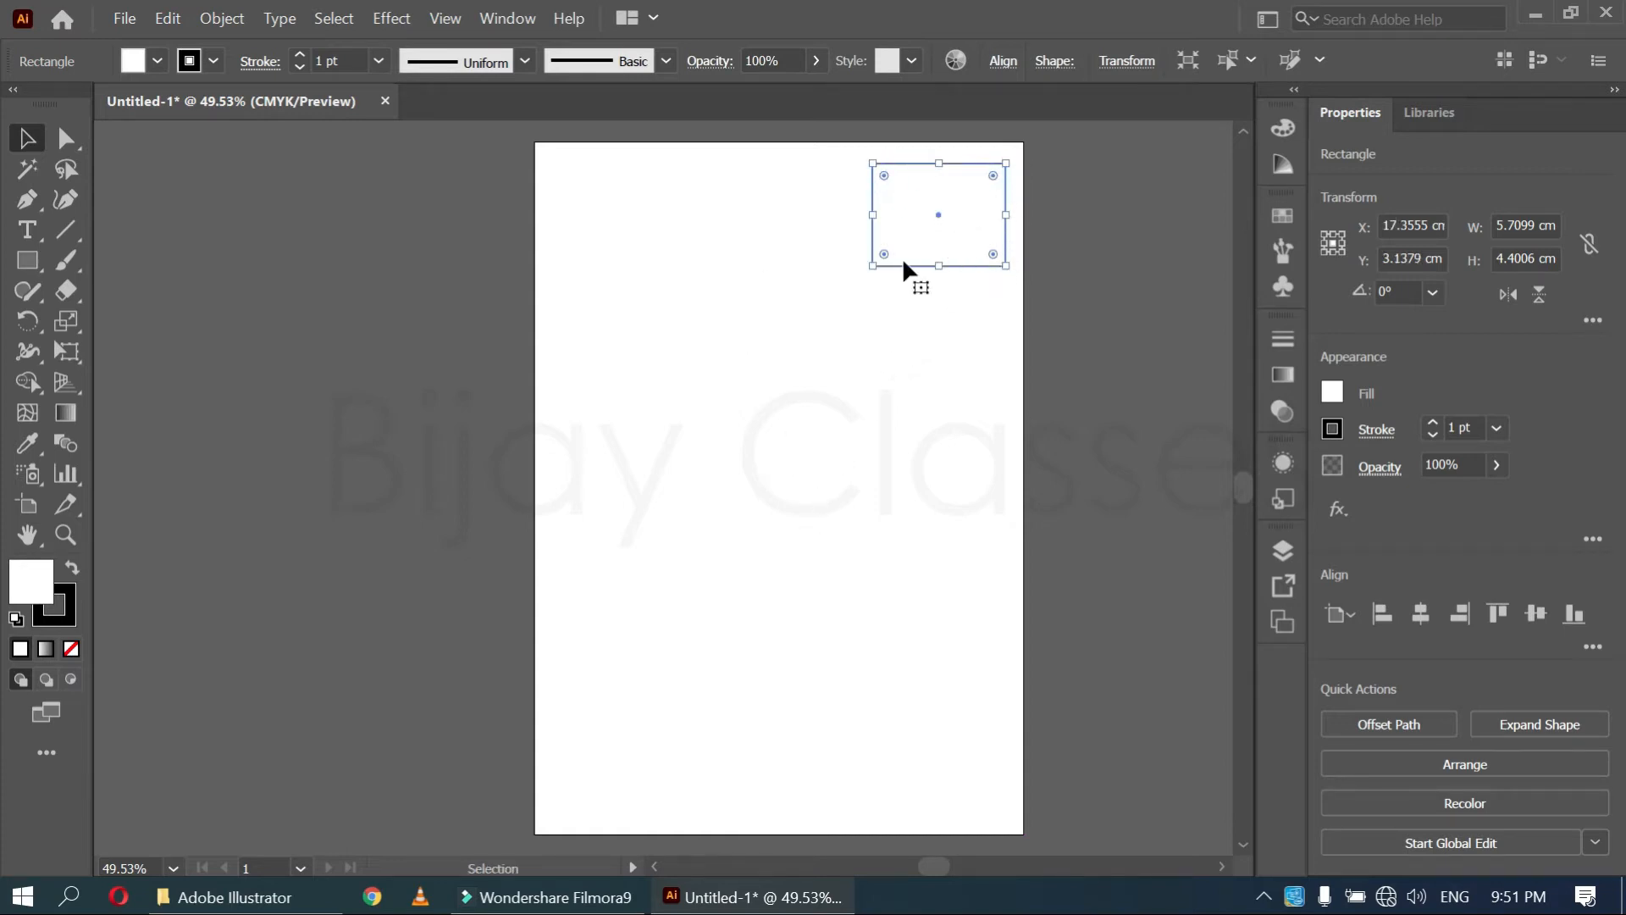
{"action": "left_click_drag", "start_coordinate": [889, 245], "coordinate": [735, 419]}
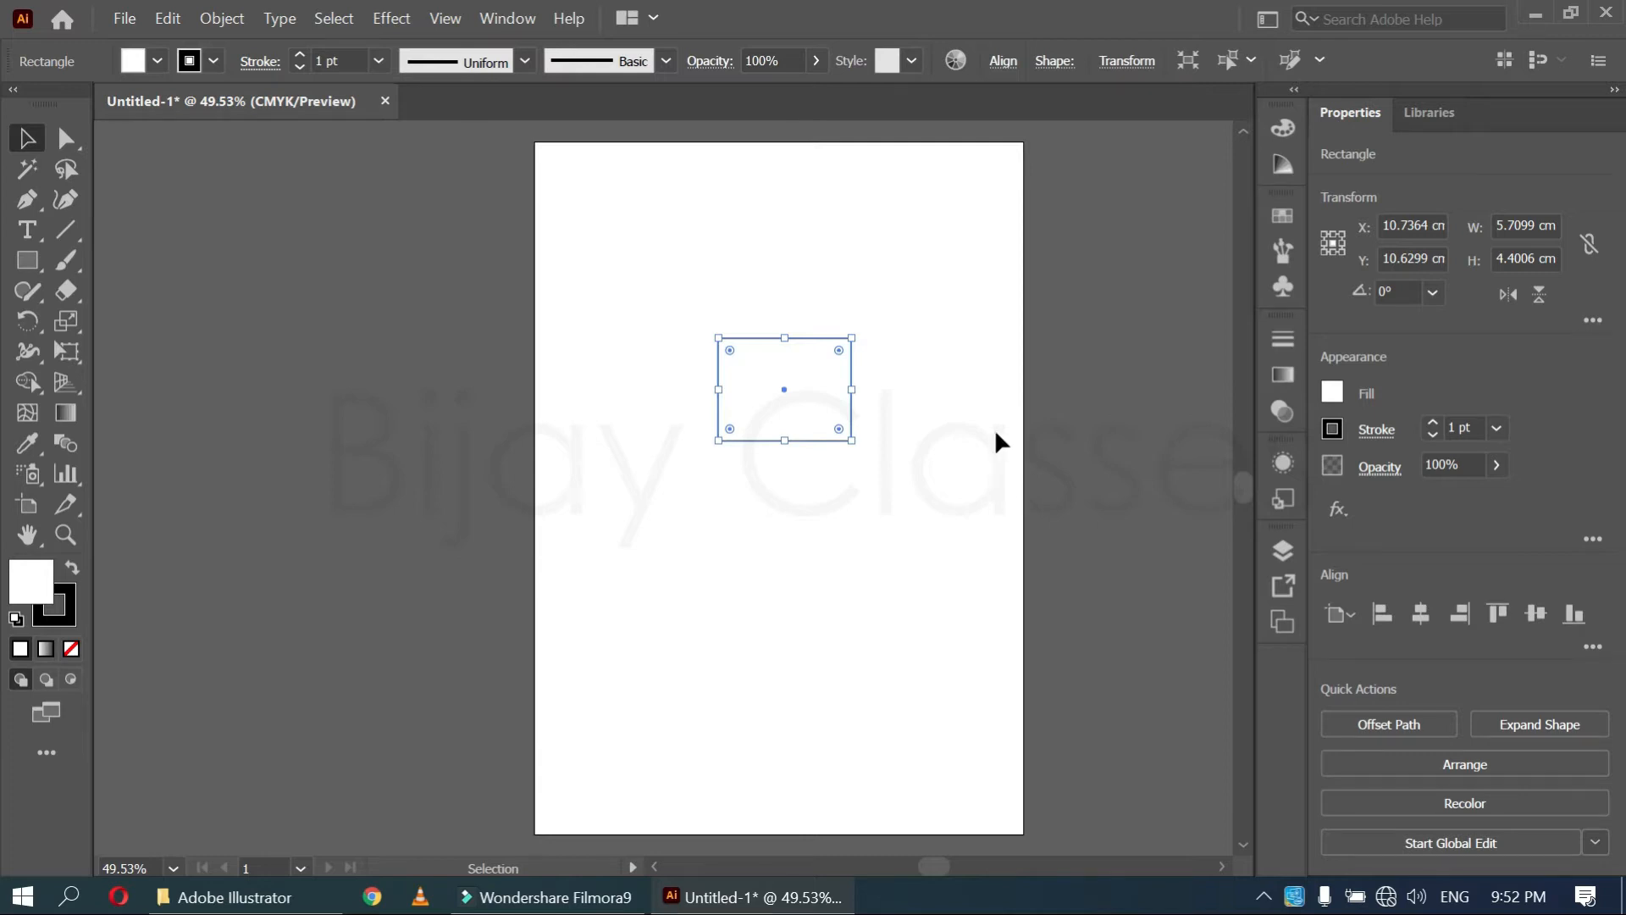
Resize the rectangle from its side handles to about 22.7 cm wide and 6.5 cm high
{"action": "left_click_drag", "start_coordinate": [856, 396], "coordinate": [929, 390]}
{"action": "left_click_drag", "start_coordinate": [713, 392], "coordinate": [628, 382]}
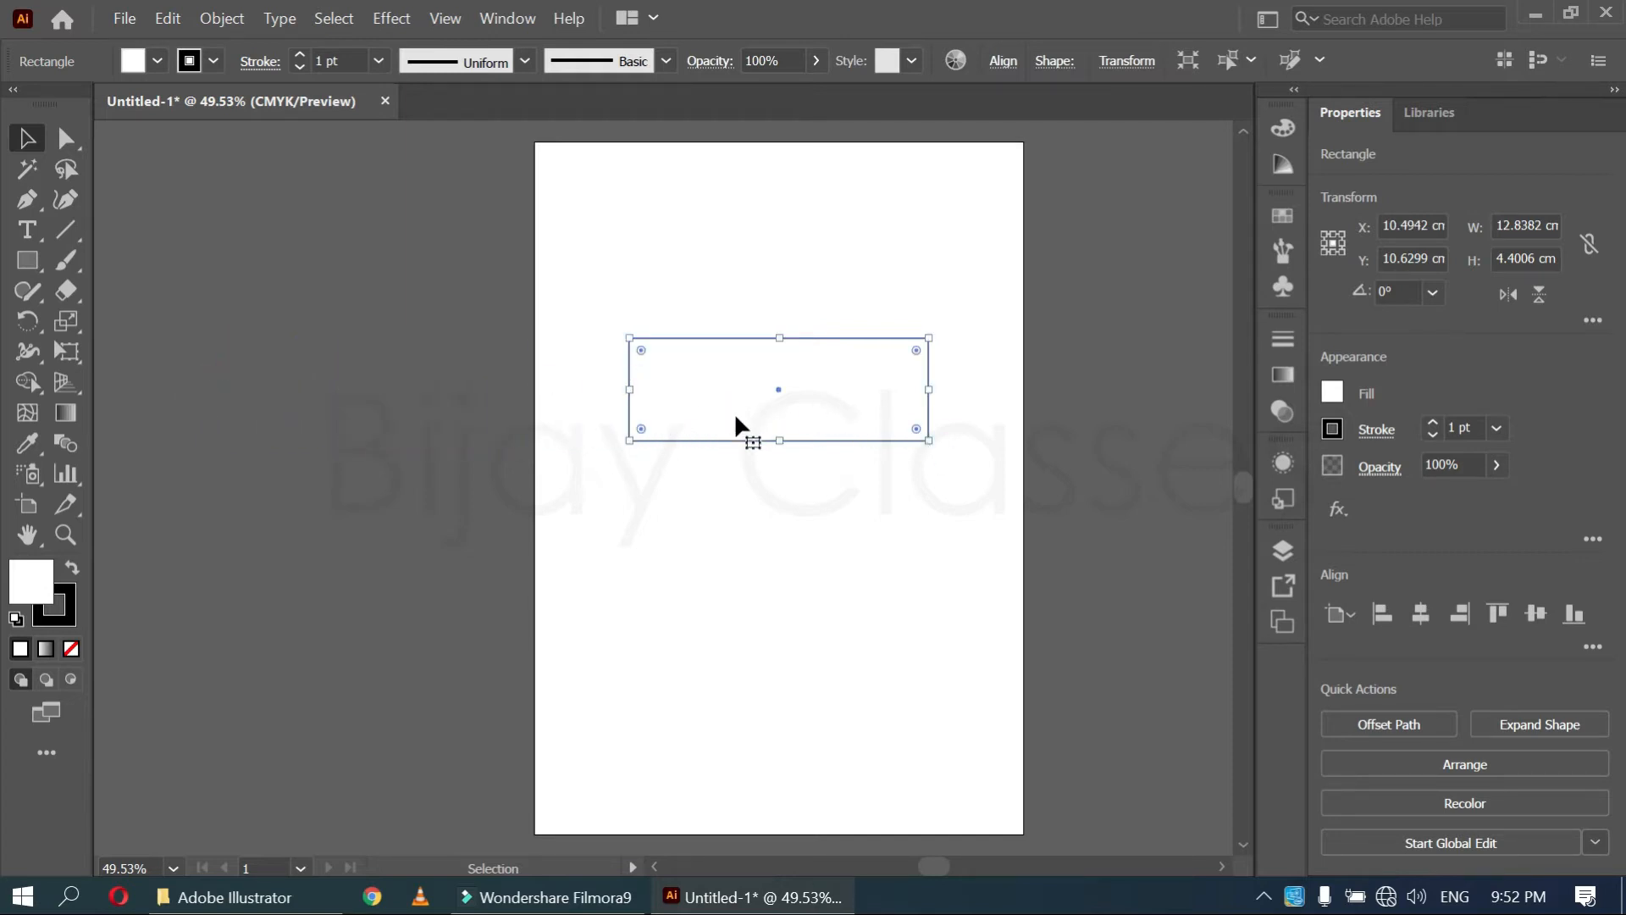
{"action": "left_click_drag", "start_coordinate": [929, 389], "coordinate": [881, 392]}
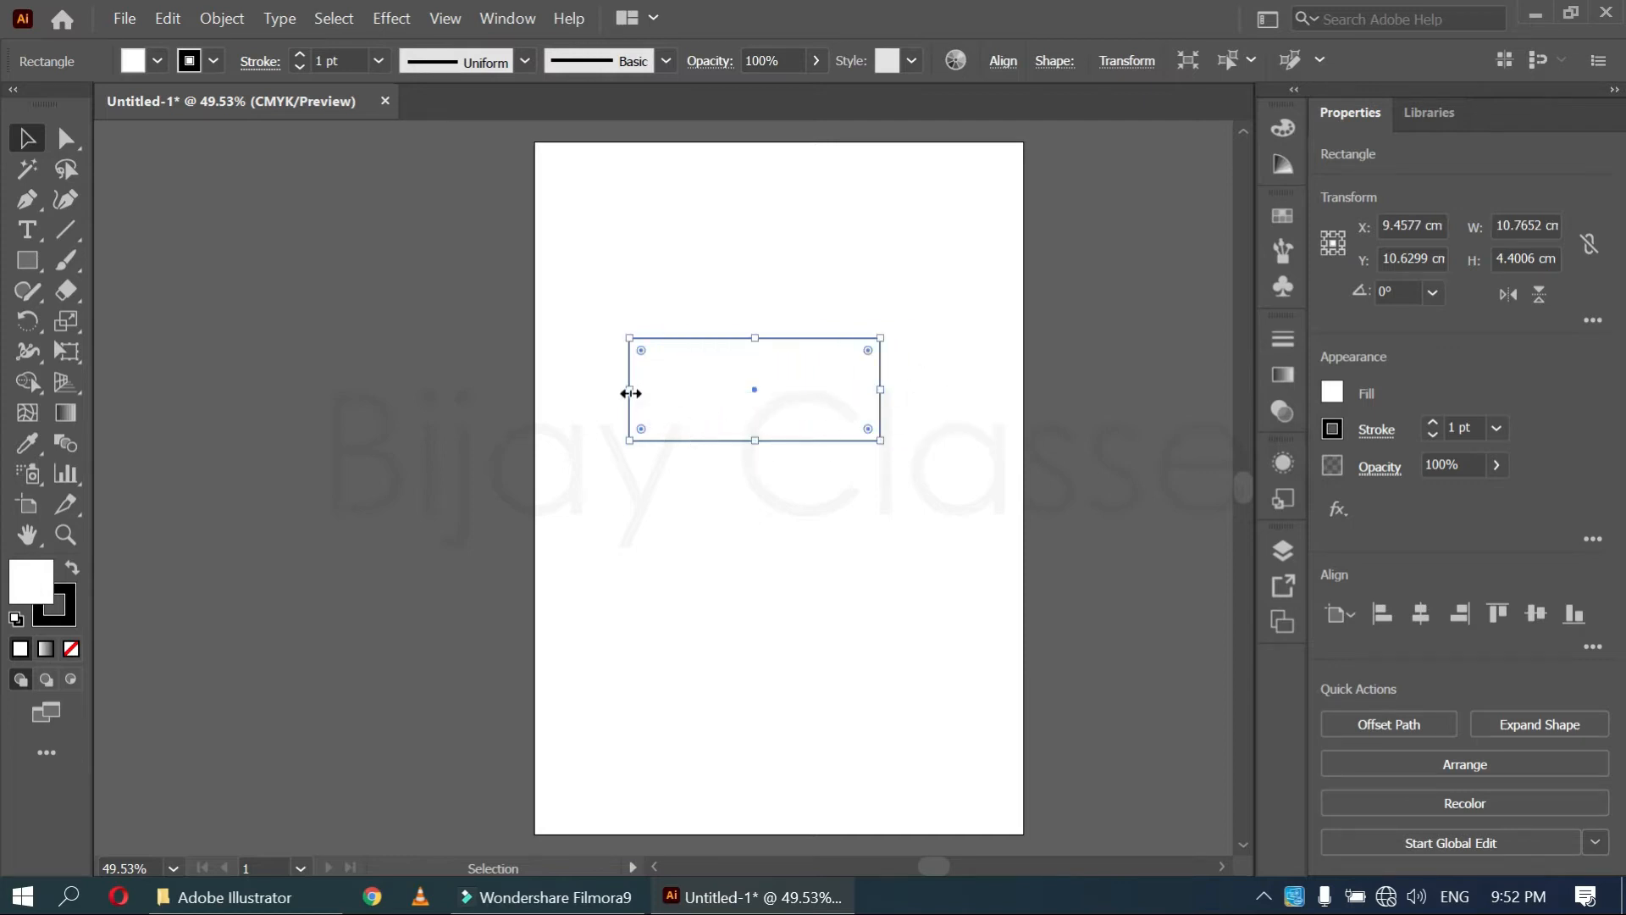
{"action": "left_click_drag", "start_coordinate": [629, 393], "coordinate": [354, 390]}
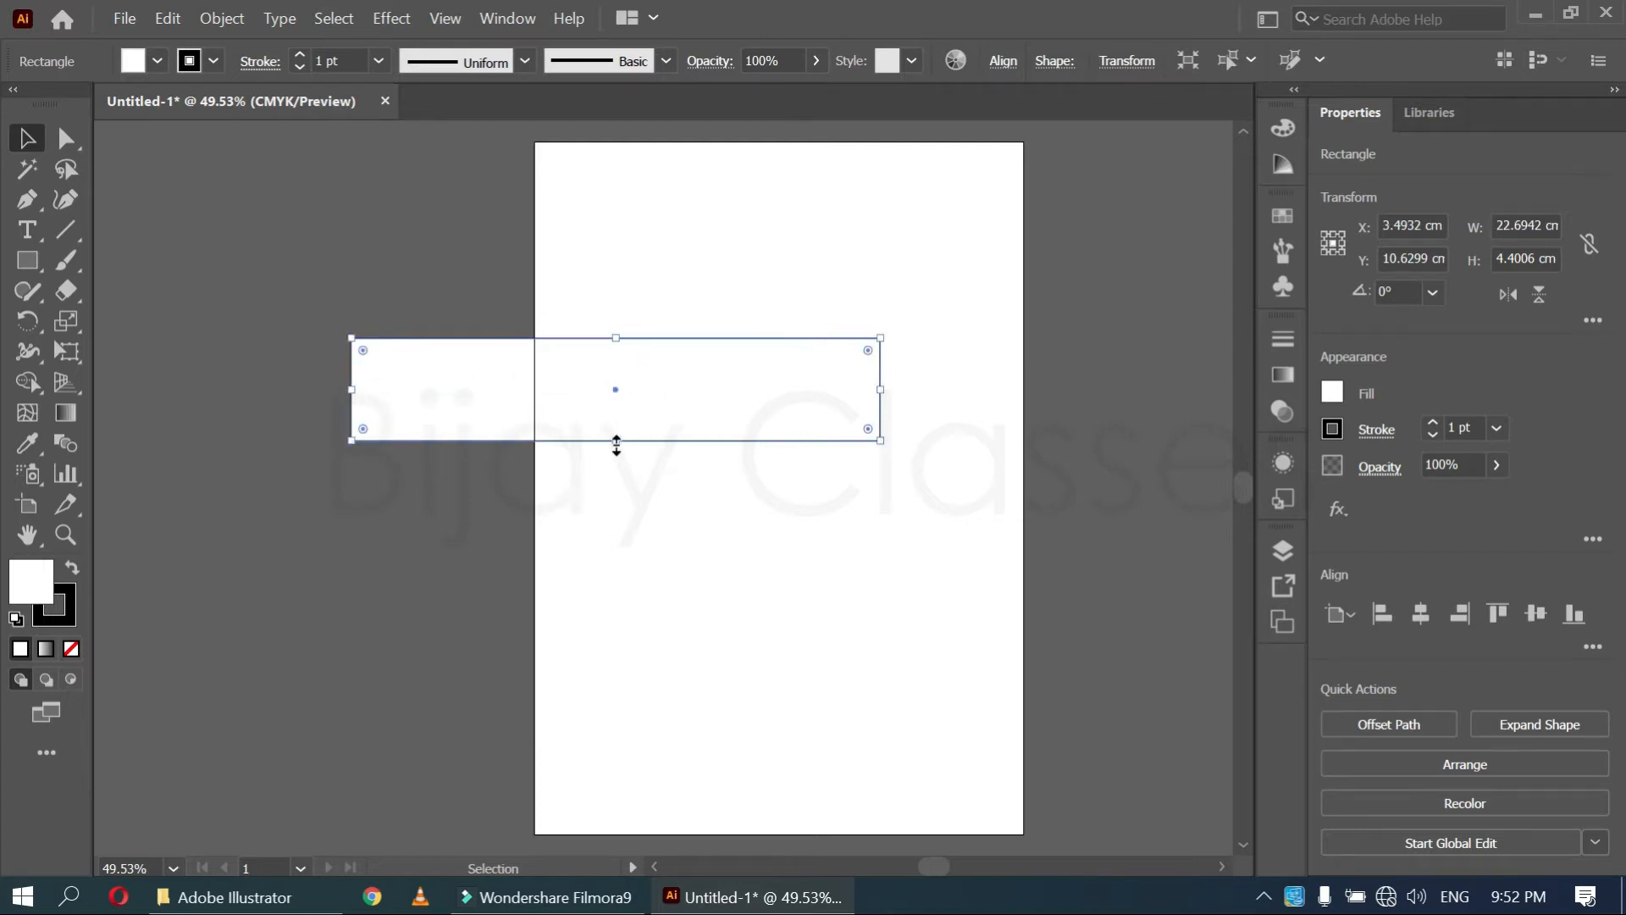
{"action": "left_click_drag", "start_coordinate": [616, 441], "coordinate": [615, 591]}
{"action": "left_click_drag", "start_coordinate": [614, 337], "coordinate": [586, 441]}
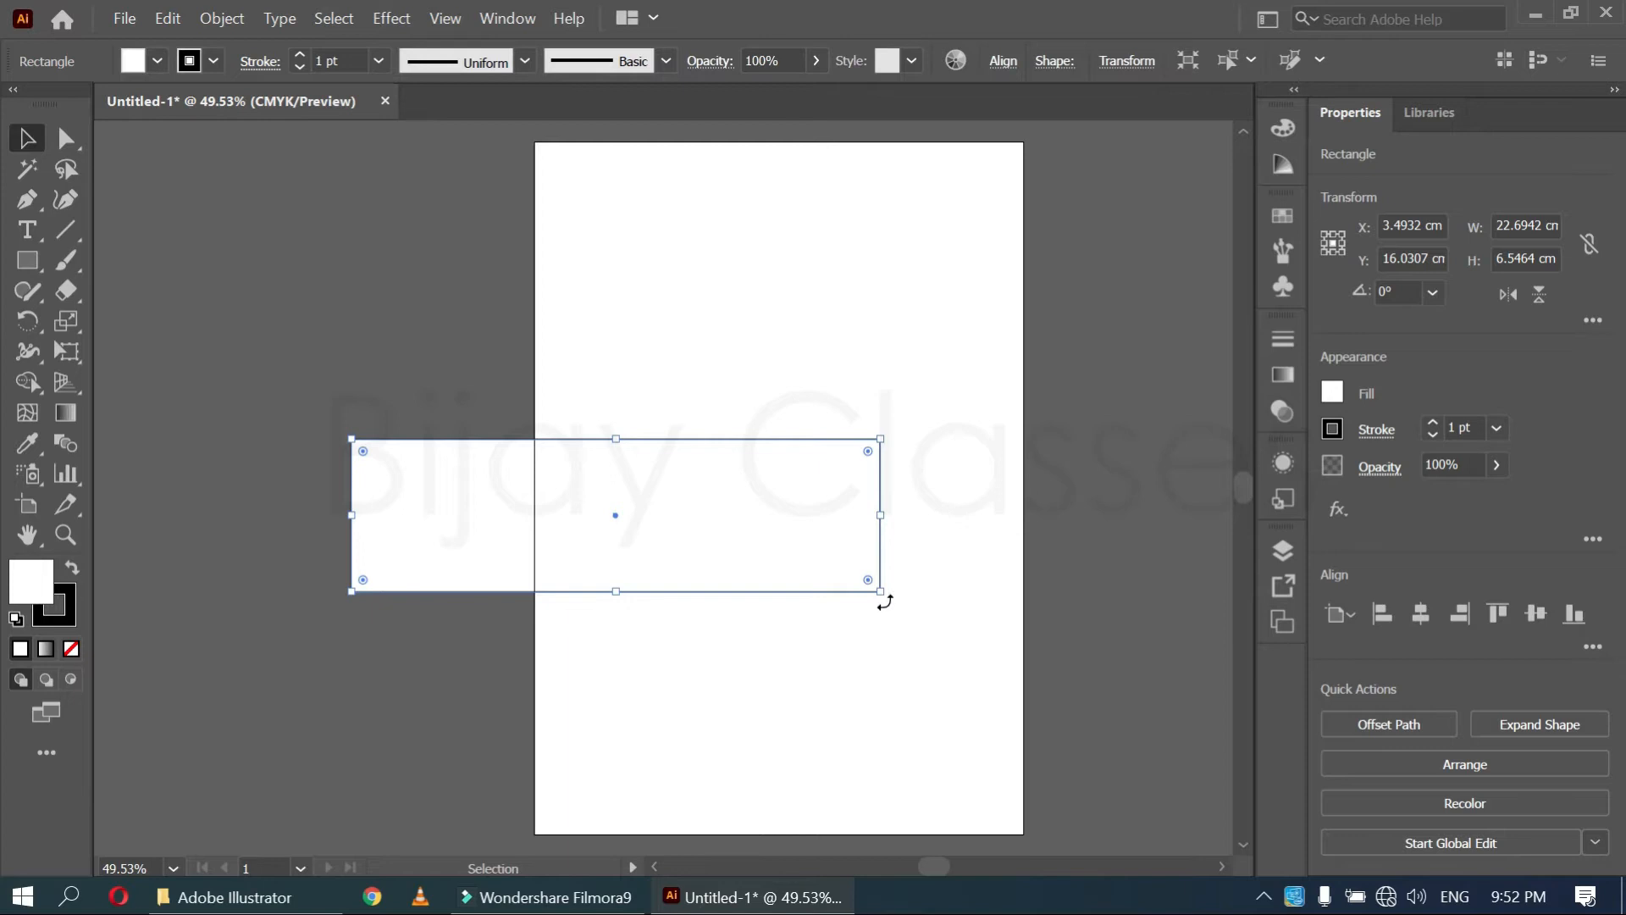
Enlarge the rectangle from its corner handles to about 34.6 by 20.5 cm
{"action": "left_click_drag", "start_coordinate": [880, 592], "coordinate": [774, 749]}
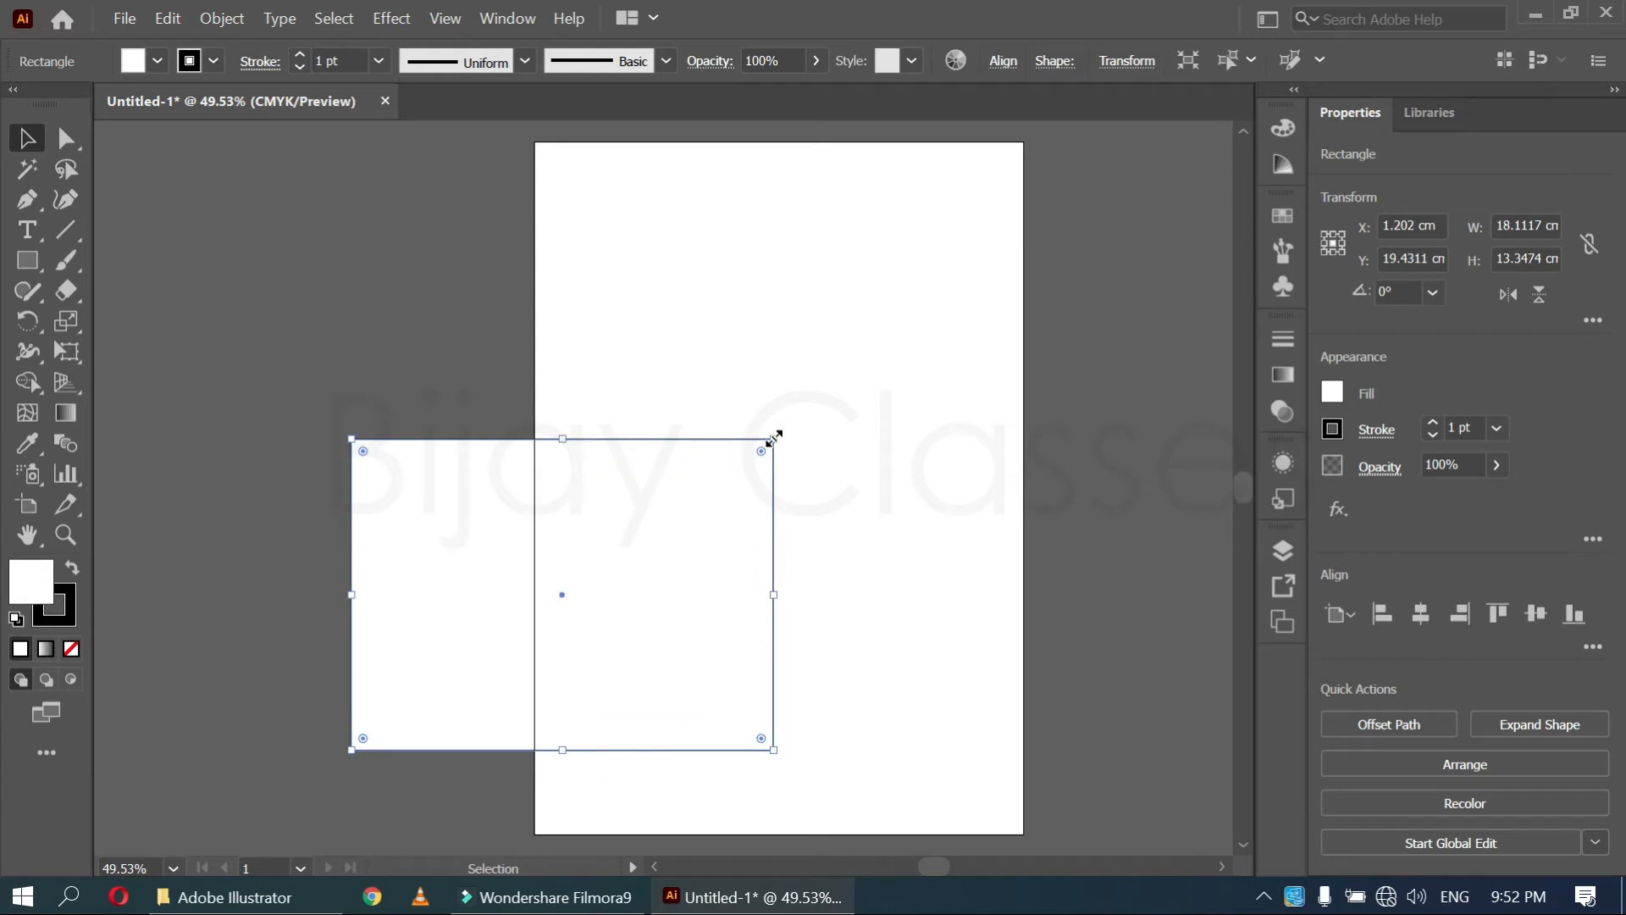
{"action": "left_click_drag", "start_coordinate": [774, 438], "coordinate": [980, 357]}
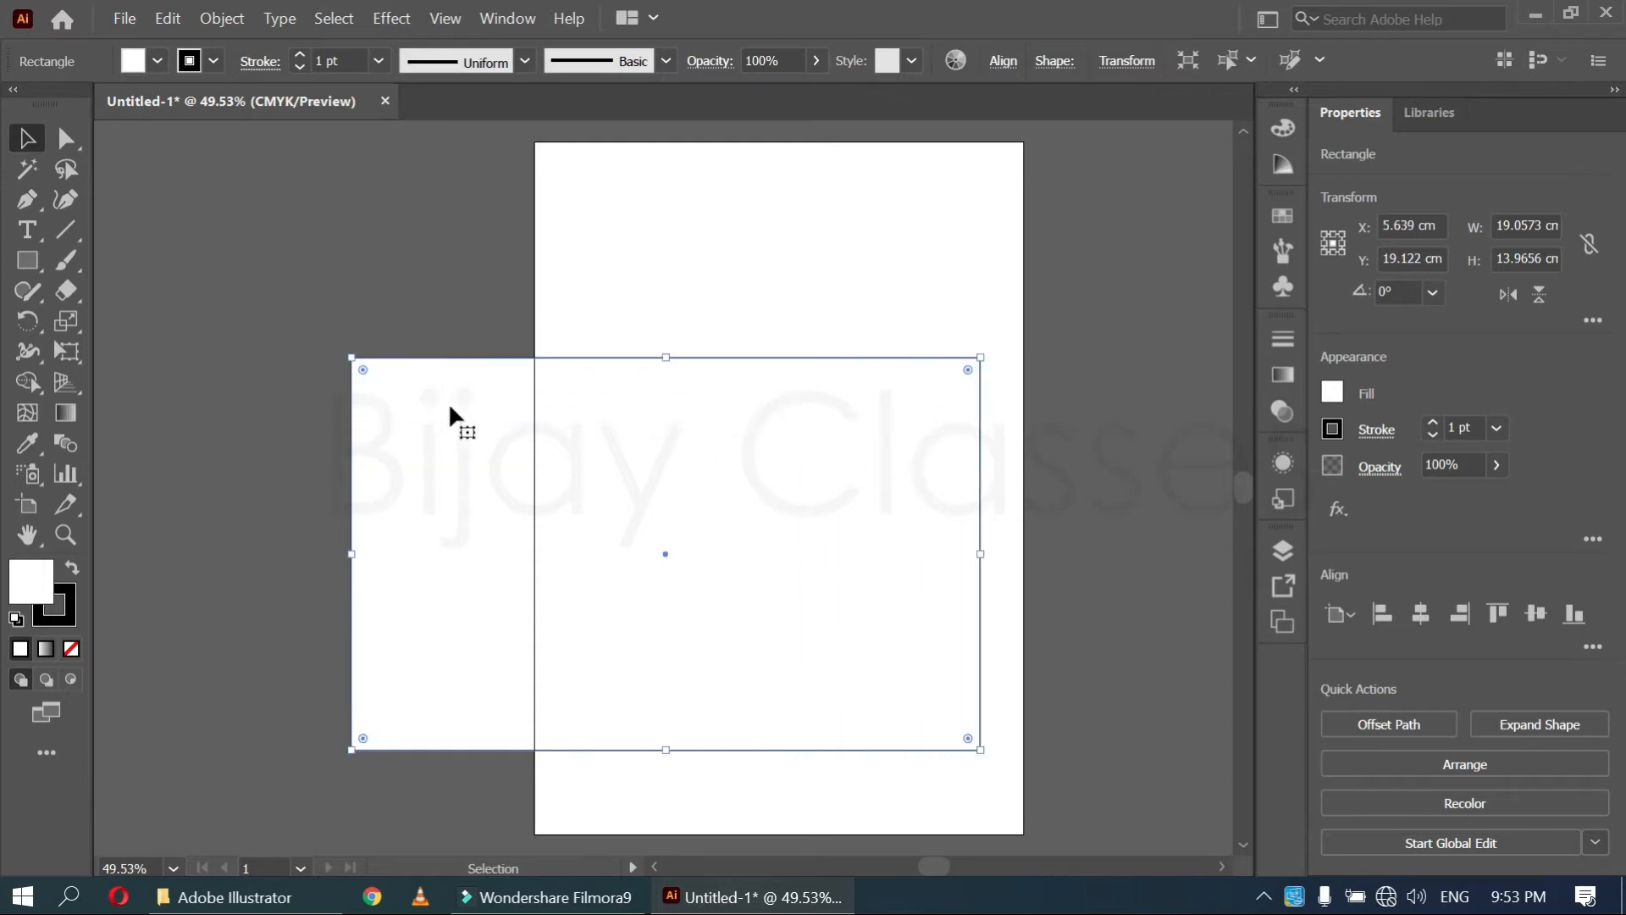
{"action": "left_click_drag", "start_coordinate": [349, 360], "coordinate": [172, 271]}
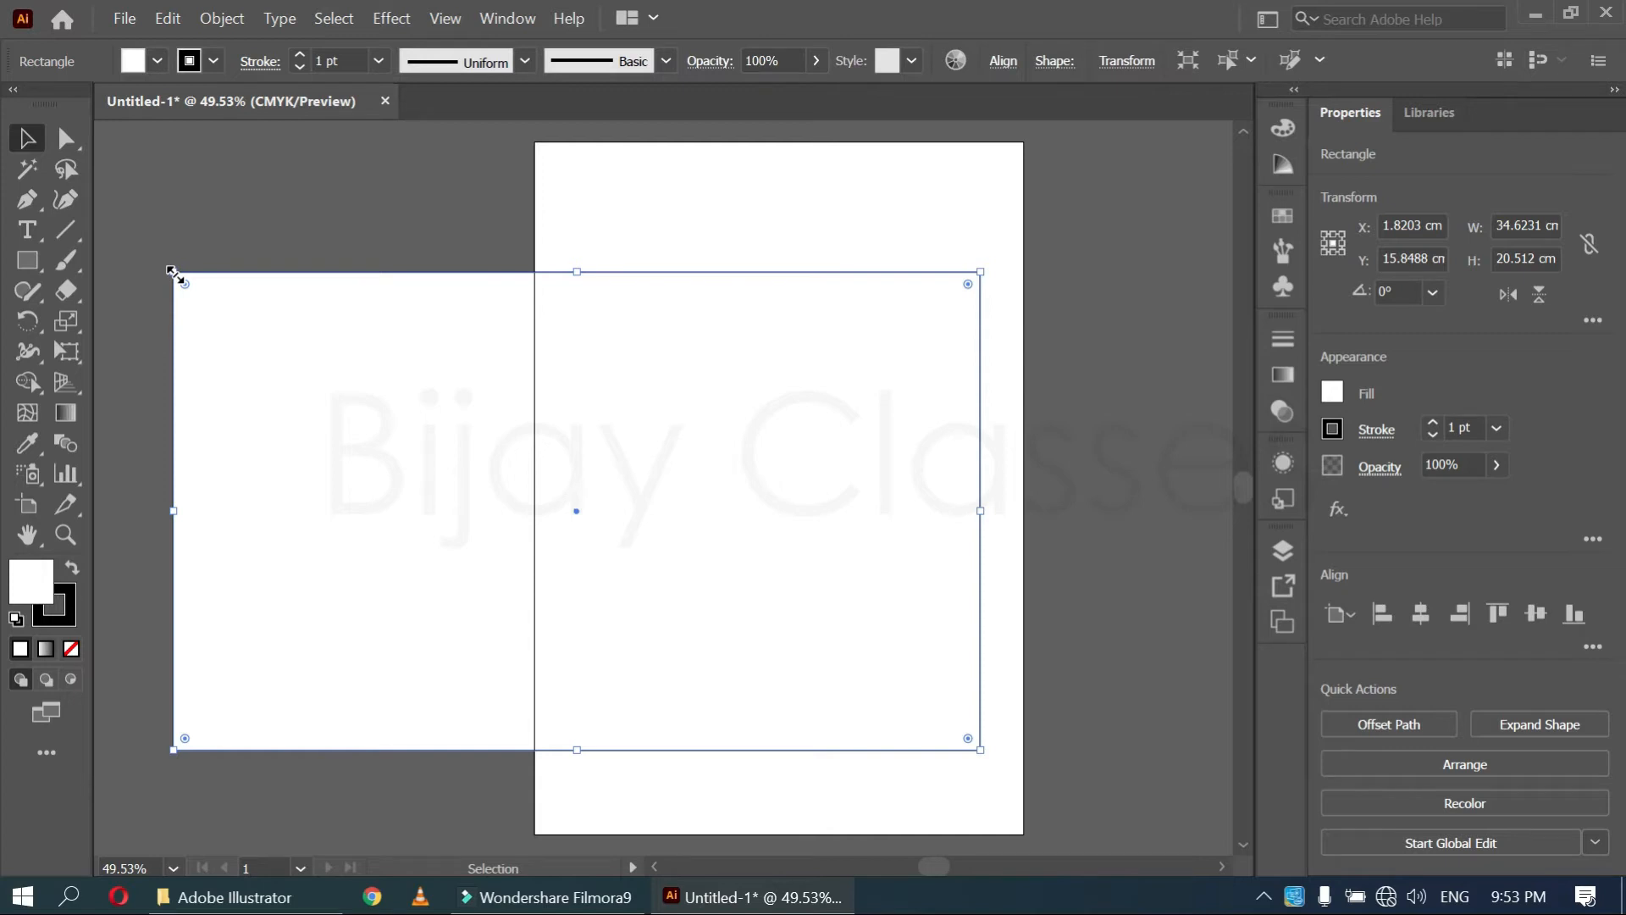
Shrink the rectangle from its corner to a square of about 6.4 cm and undo that scaling
{"action": "left_click_drag", "start_coordinate": [173, 273], "coordinate": [830, 600]}
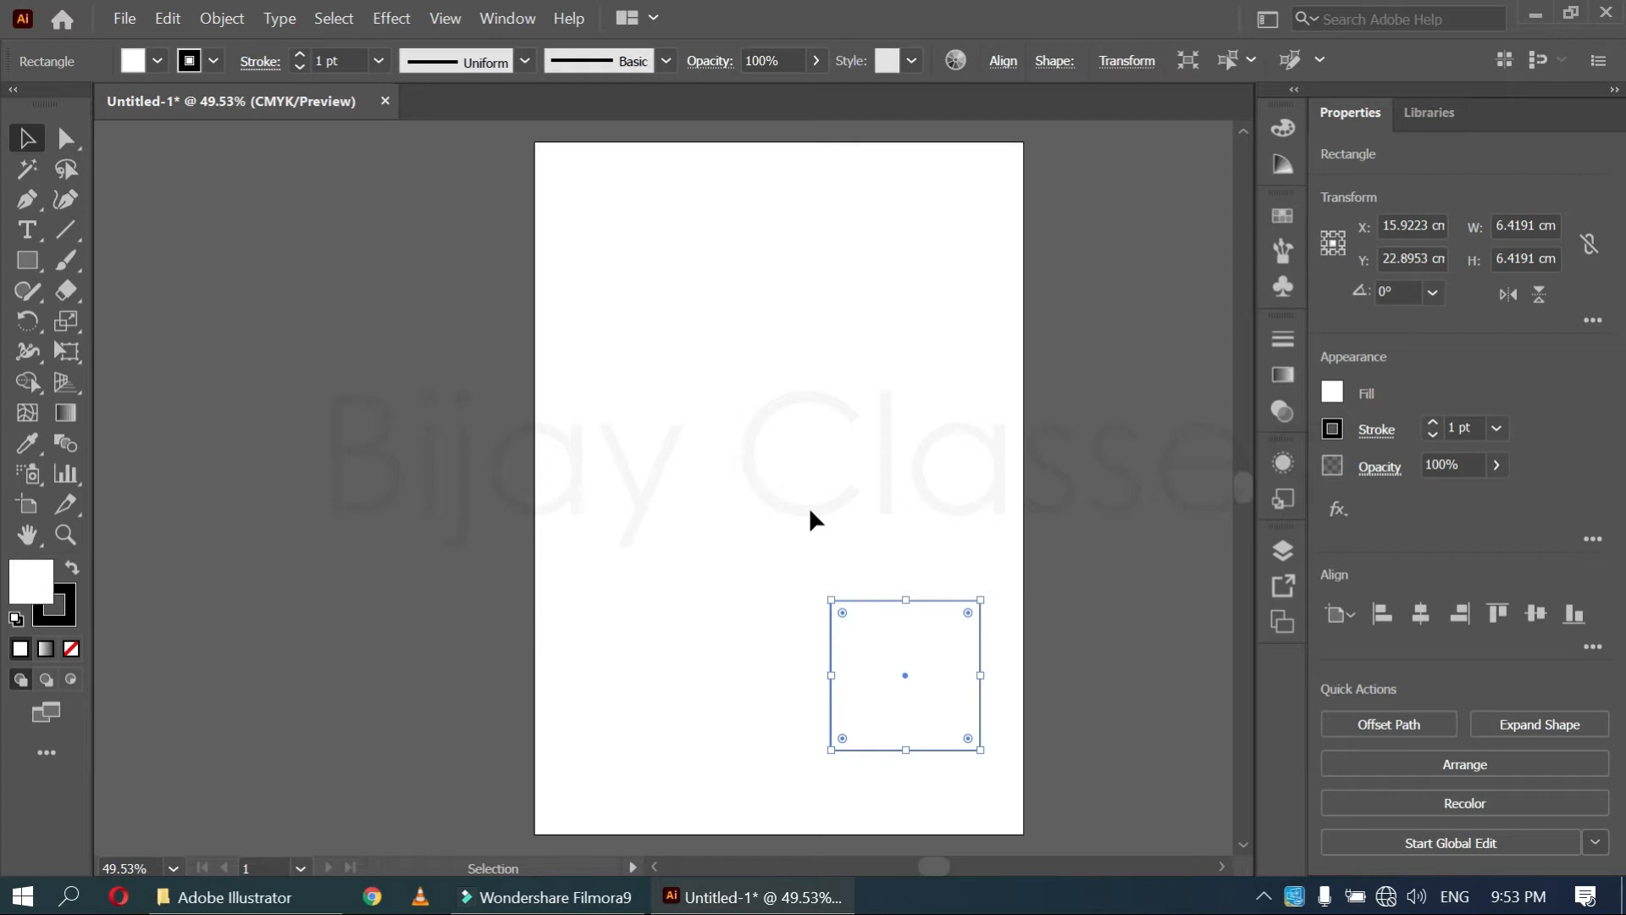
{"action": "left_click", "coordinate": [167, 18]}
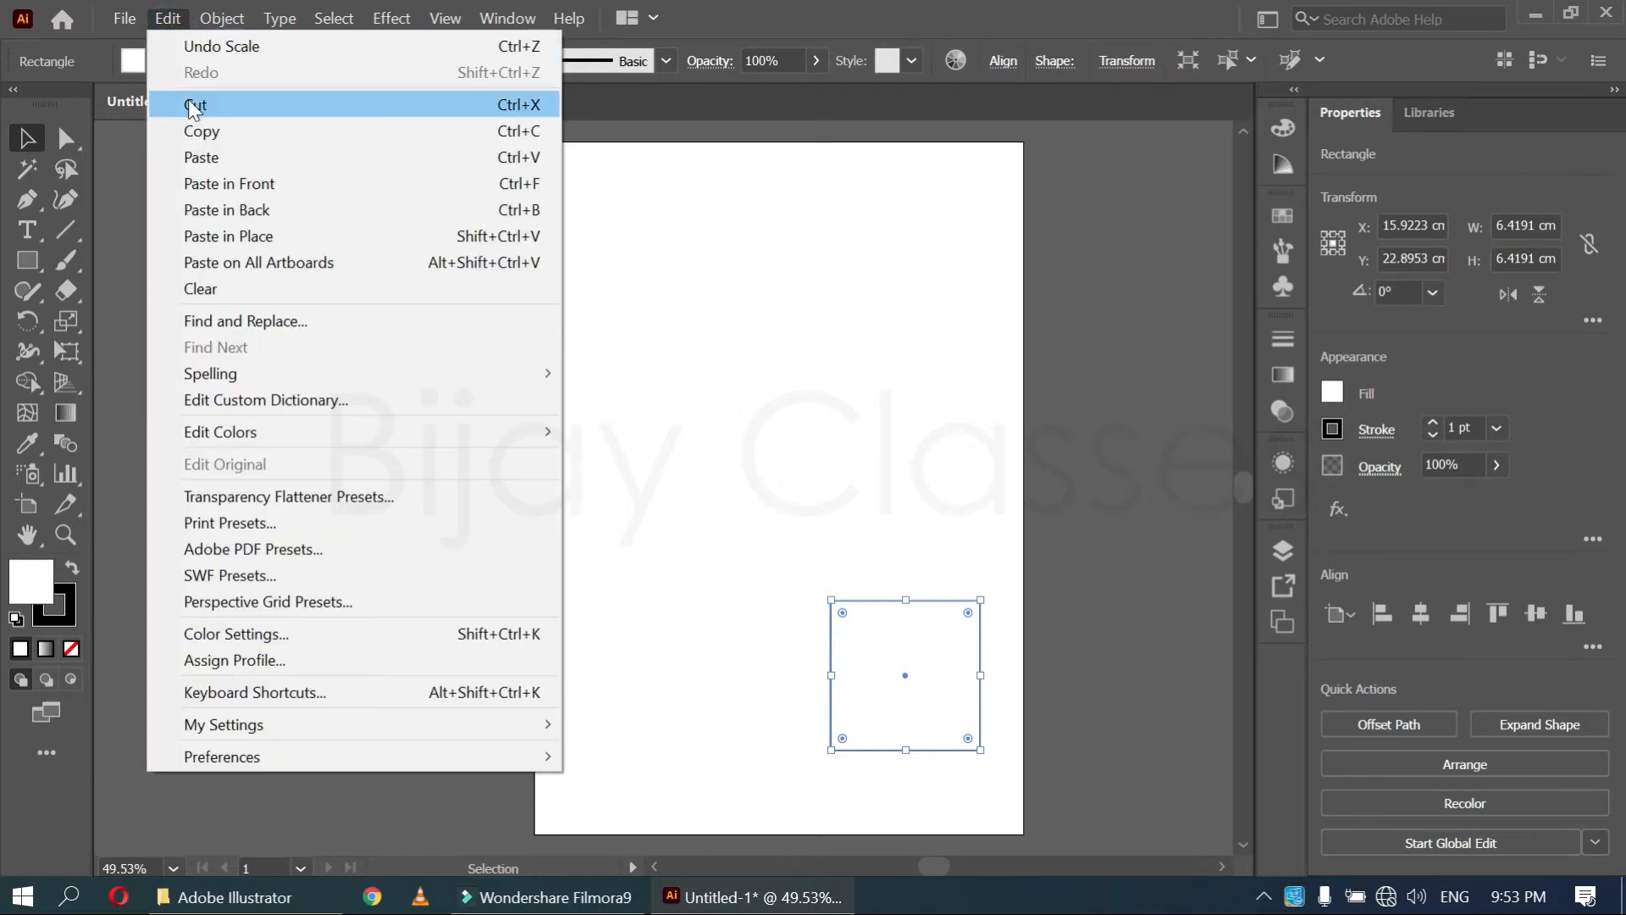
{"action": "left_click", "coordinate": [205, 46]}
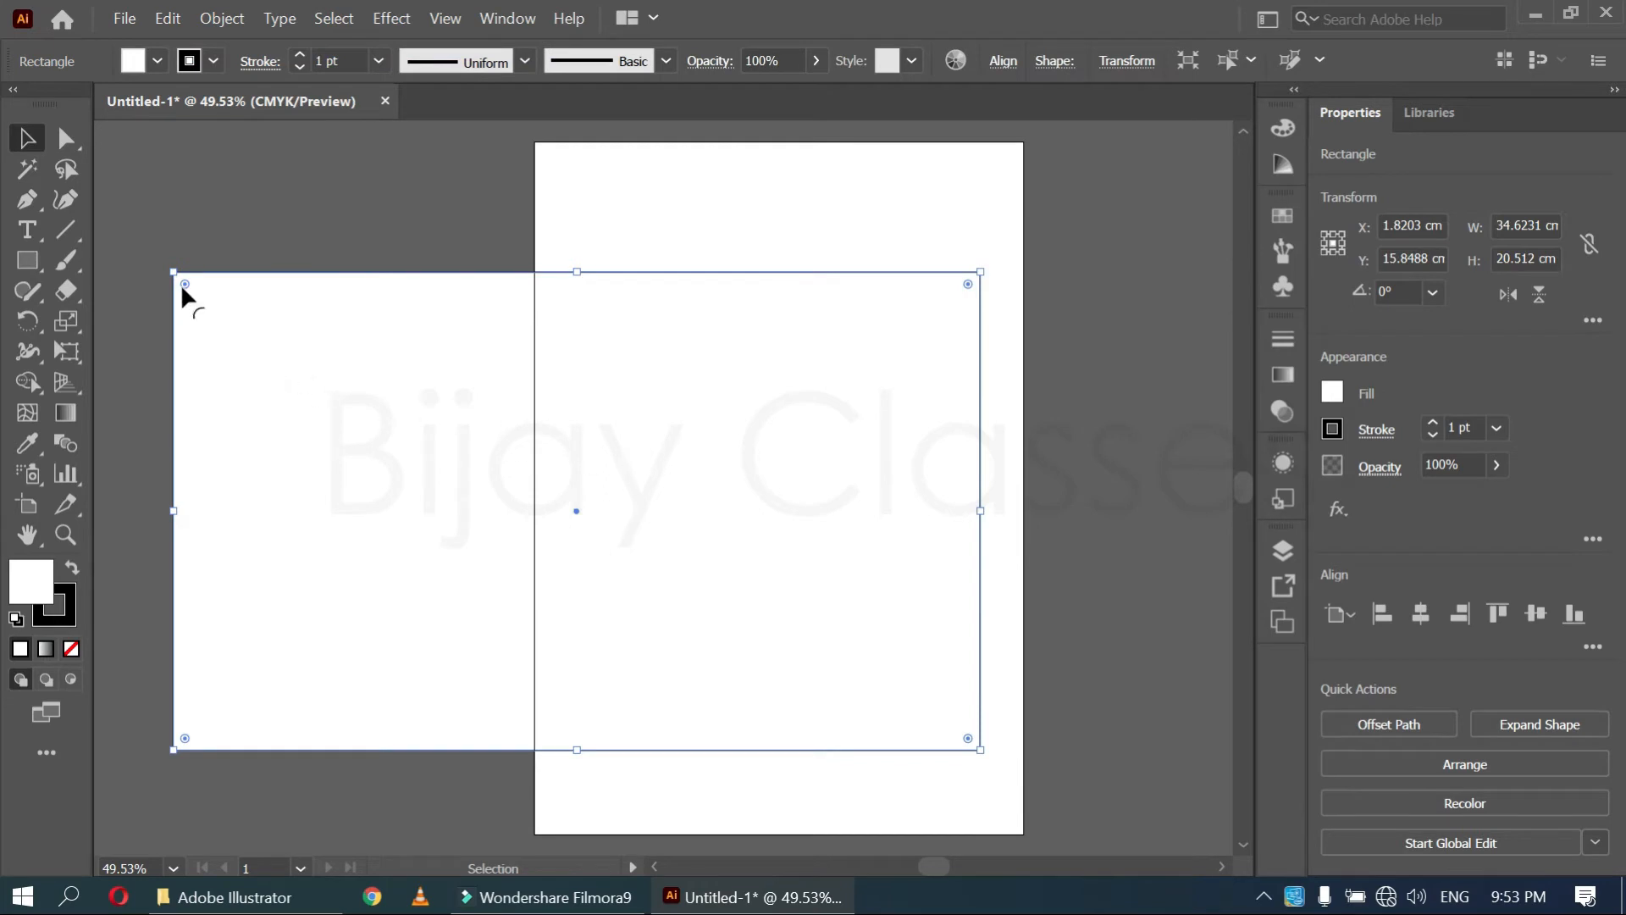
Scale the rectangle proportionally to about 15.8 by 9.4 cm and resize it freely from the corner to about 13.4 by 22 cm
{"action": "left_click_drag", "start_coordinate": [175, 275], "coordinate": [189, 196]}
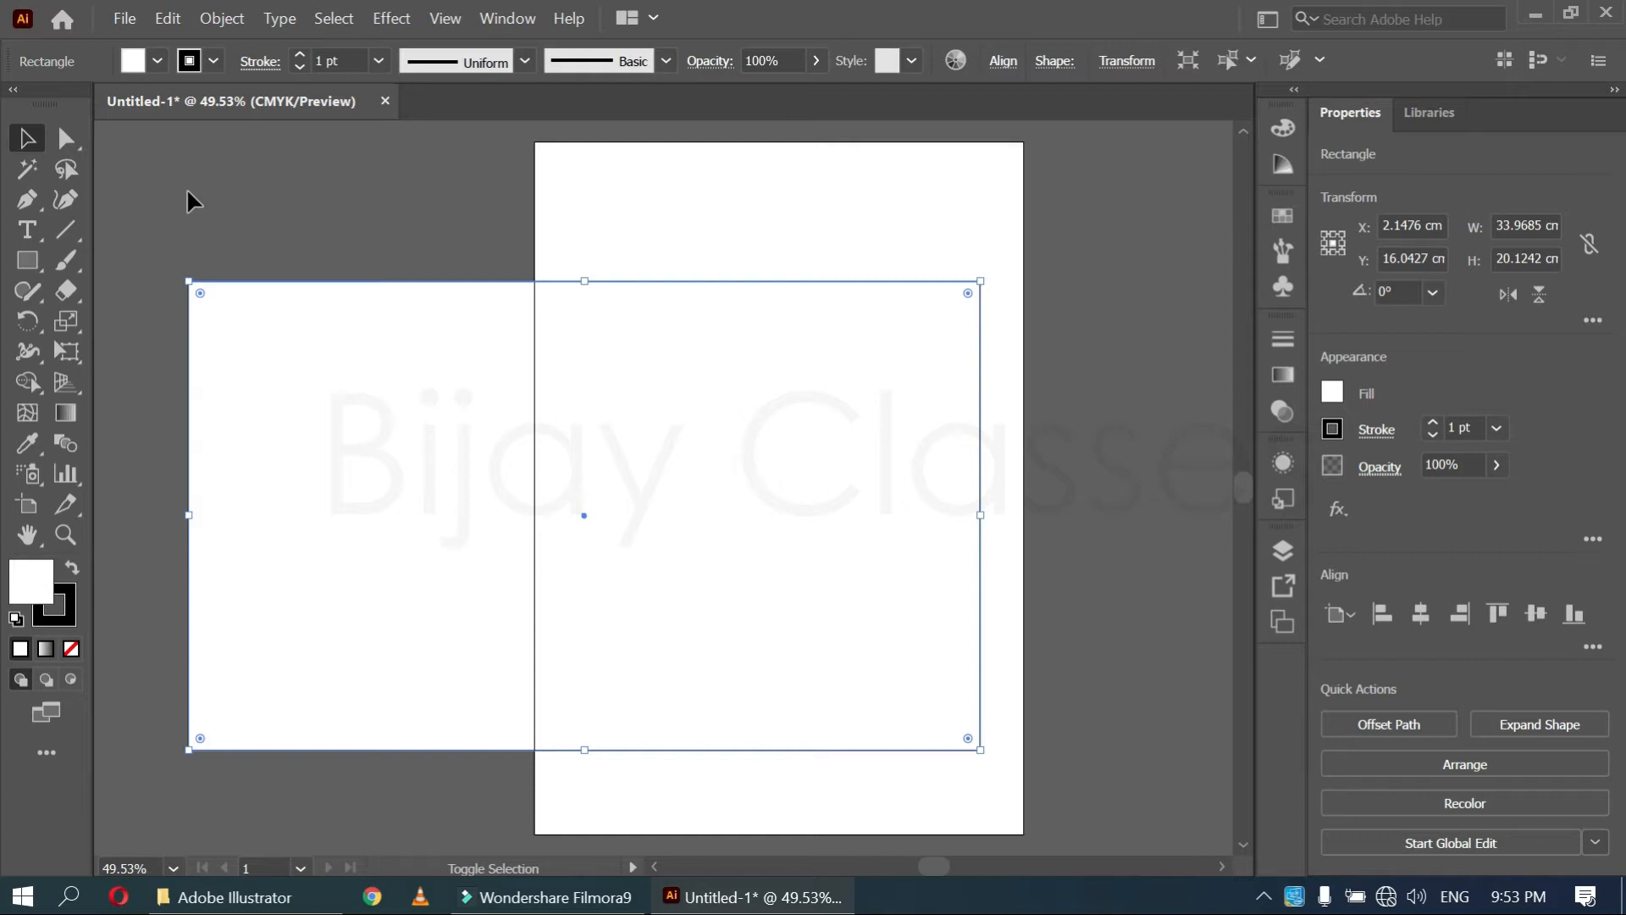
{"action": "left_click_drag", "start_coordinate": [188, 280], "coordinate": [611, 531]}
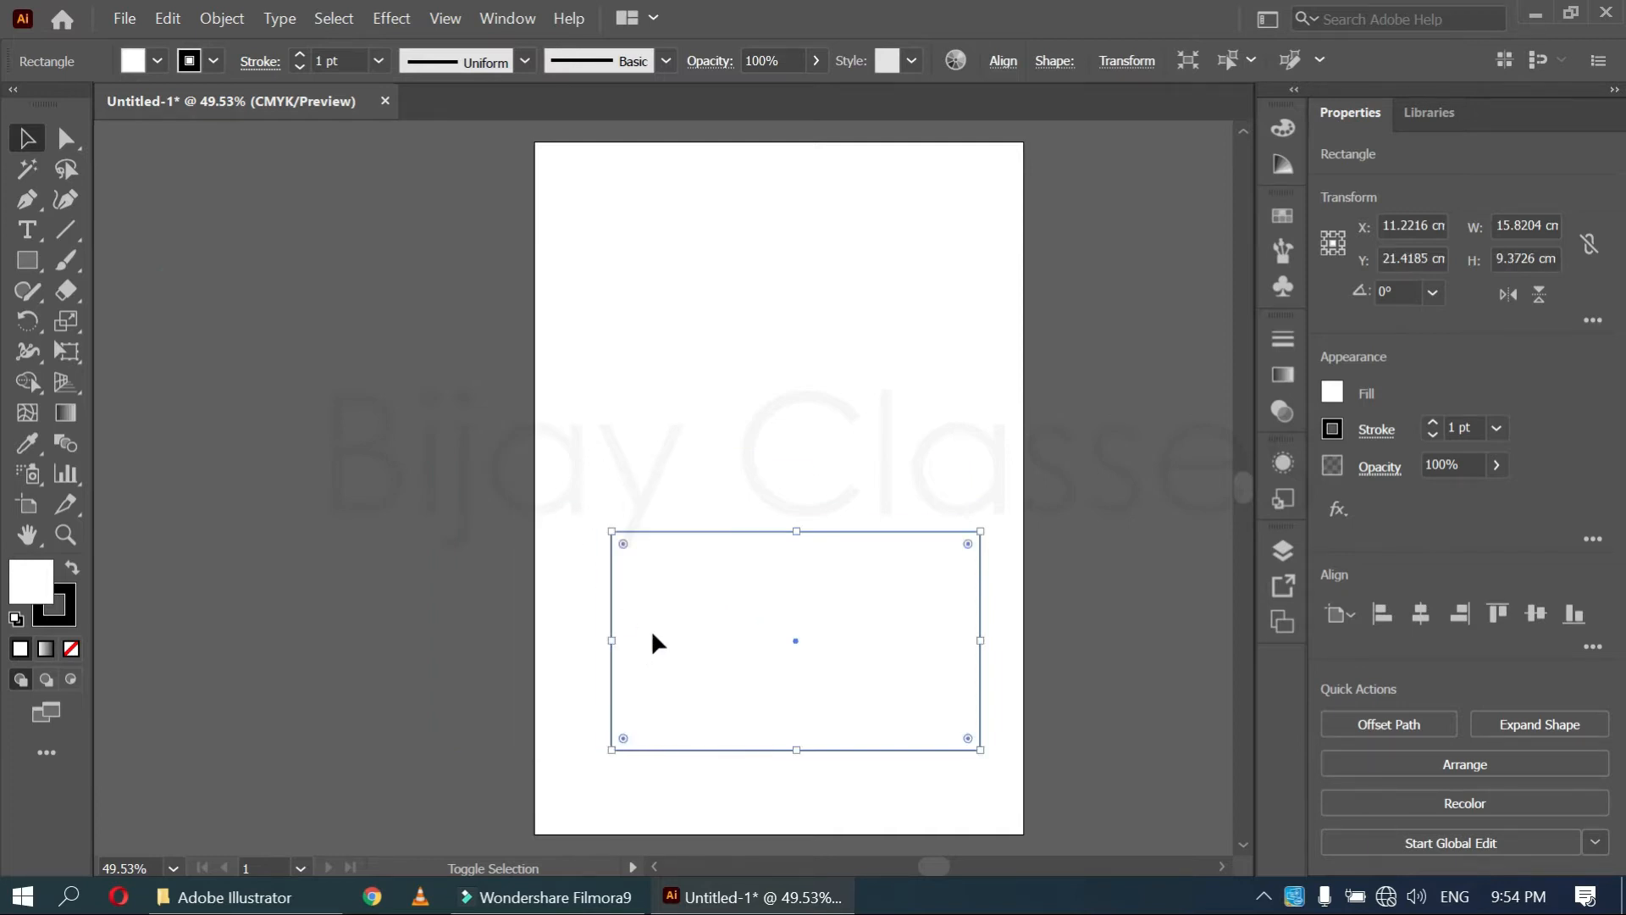
{"action": "left_click_drag", "start_coordinate": [611, 531], "coordinate": [669, 242]}
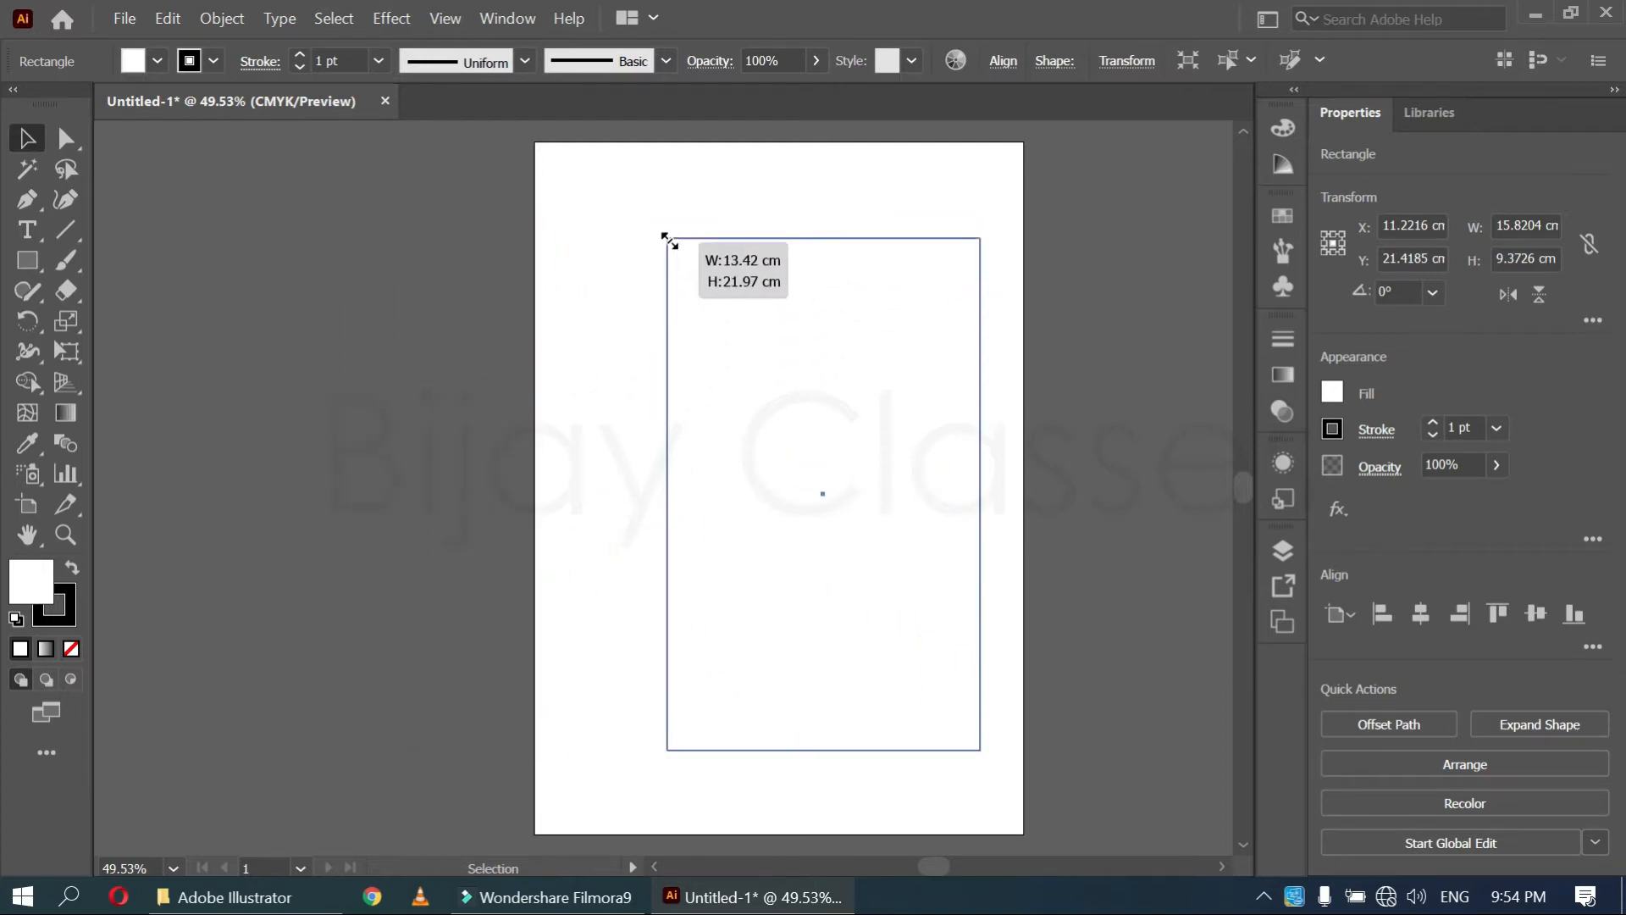
{"action": "left_click_drag", "start_coordinate": [669, 242], "coordinate": [669, 242]}
Move the rectangle so its centre sits on the artboard's left edge at X 0 cm
{"action": "key", "text": "ctrl+shift+b"}
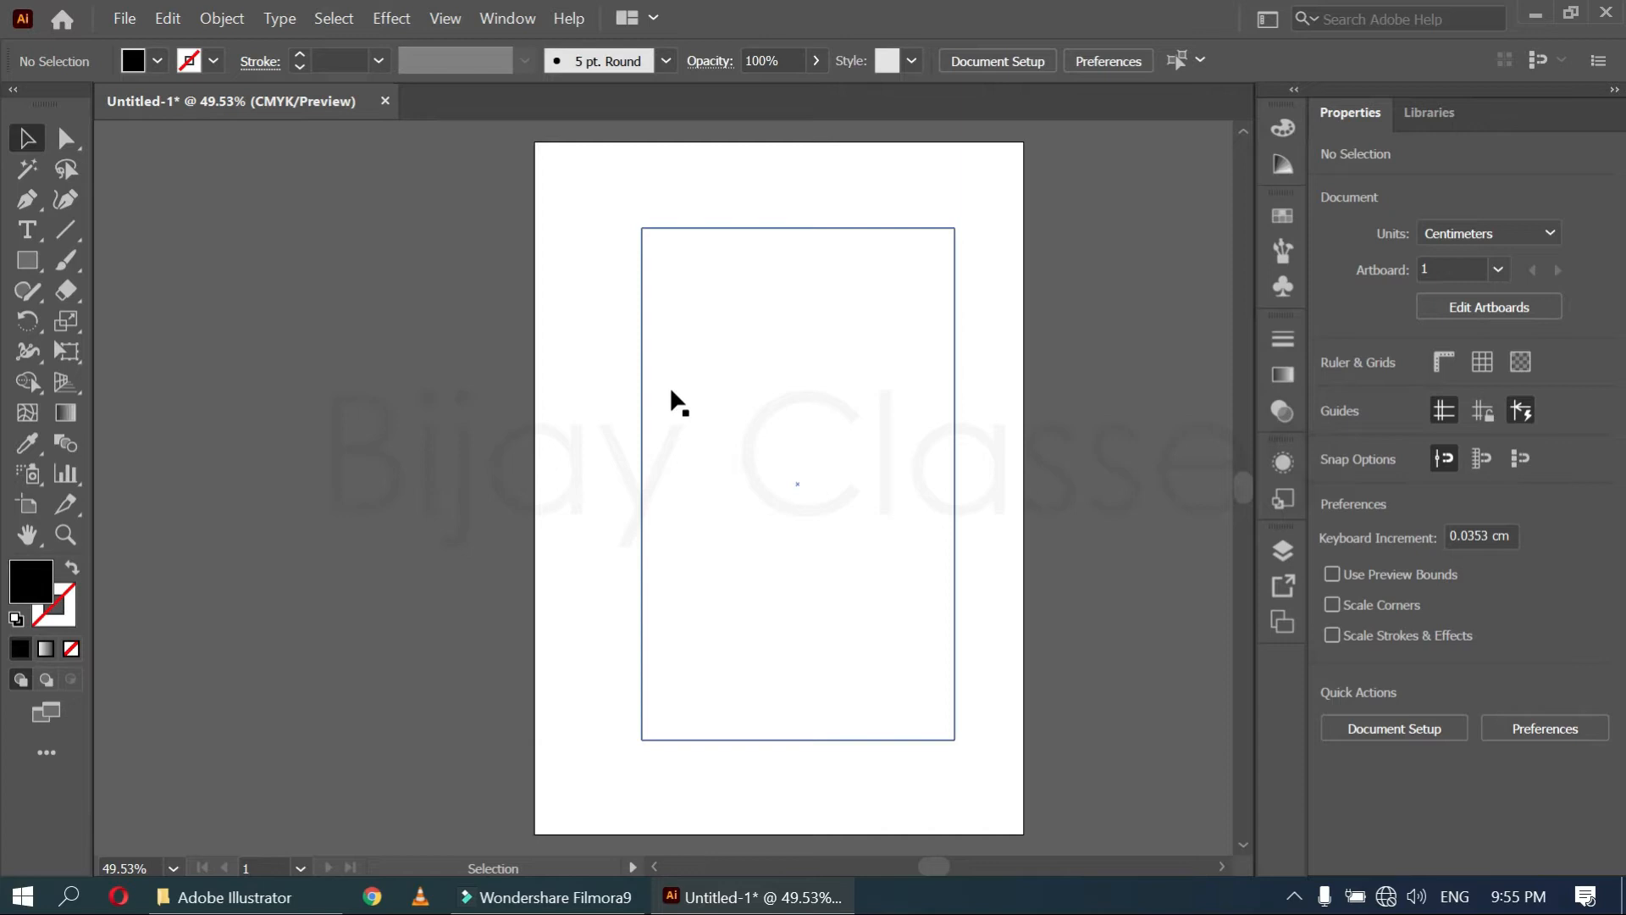
{"action": "left_click_drag", "start_coordinate": [671, 392], "coordinate": [407, 403]}
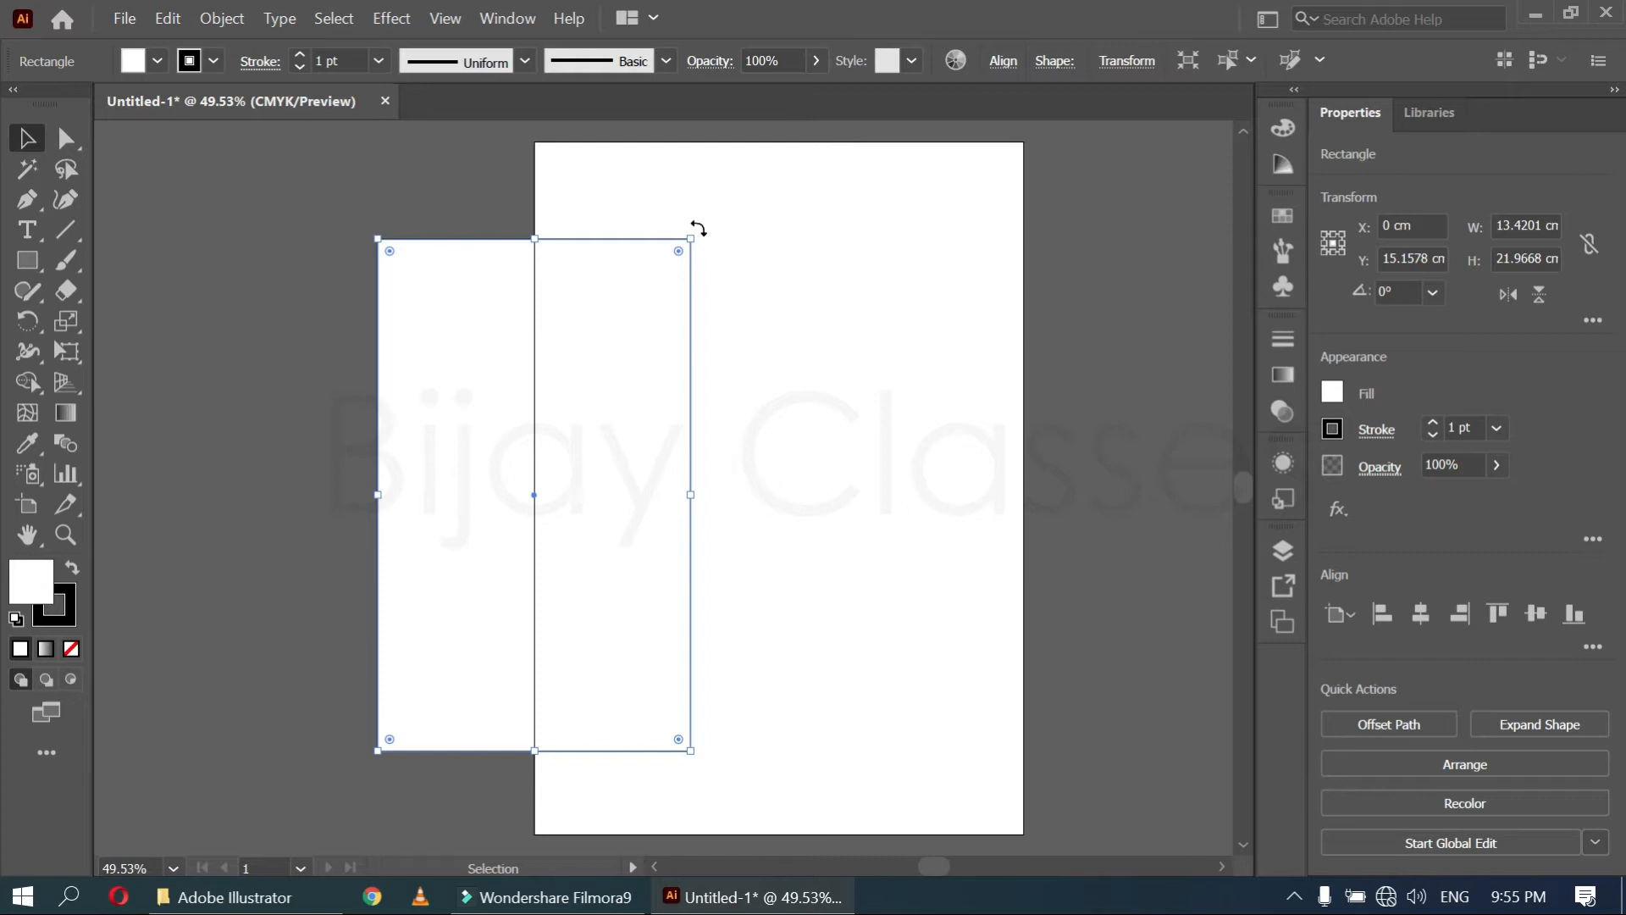
Rotate the rectangle freely from its corners to about 305.7° and undo the rotation
{"action": "left_click_drag", "start_coordinate": [698, 229], "coordinate": [384, 484]}
{"action": "left_click_drag", "start_coordinate": [508, 630], "coordinate": [725, 478]}
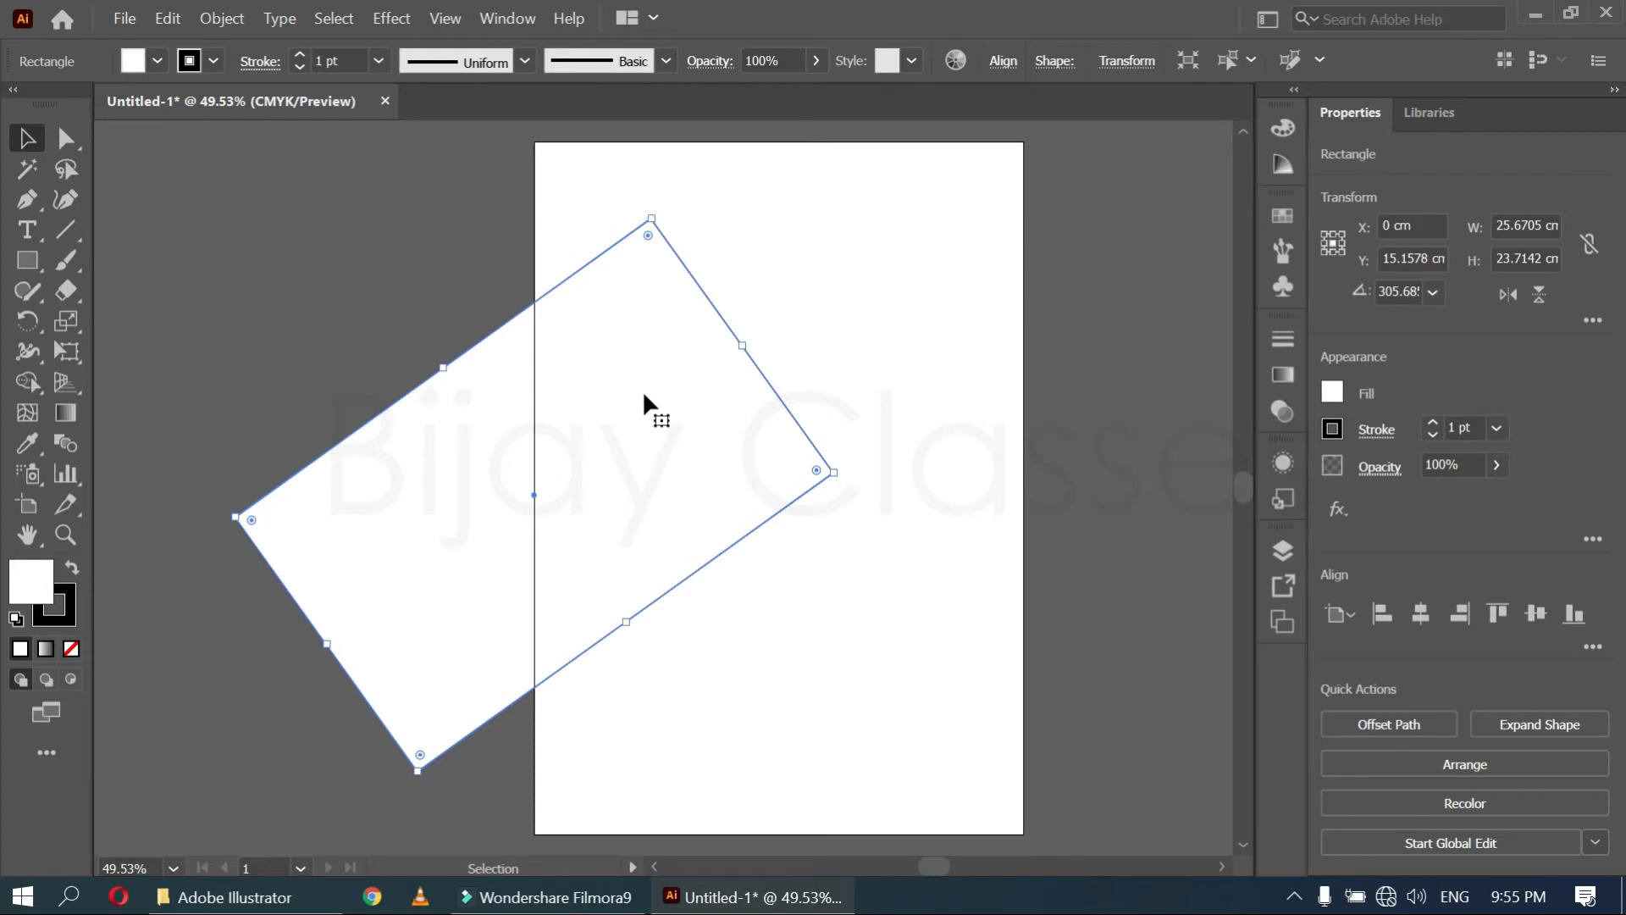
{"action": "left_click", "coordinate": [168, 18]}
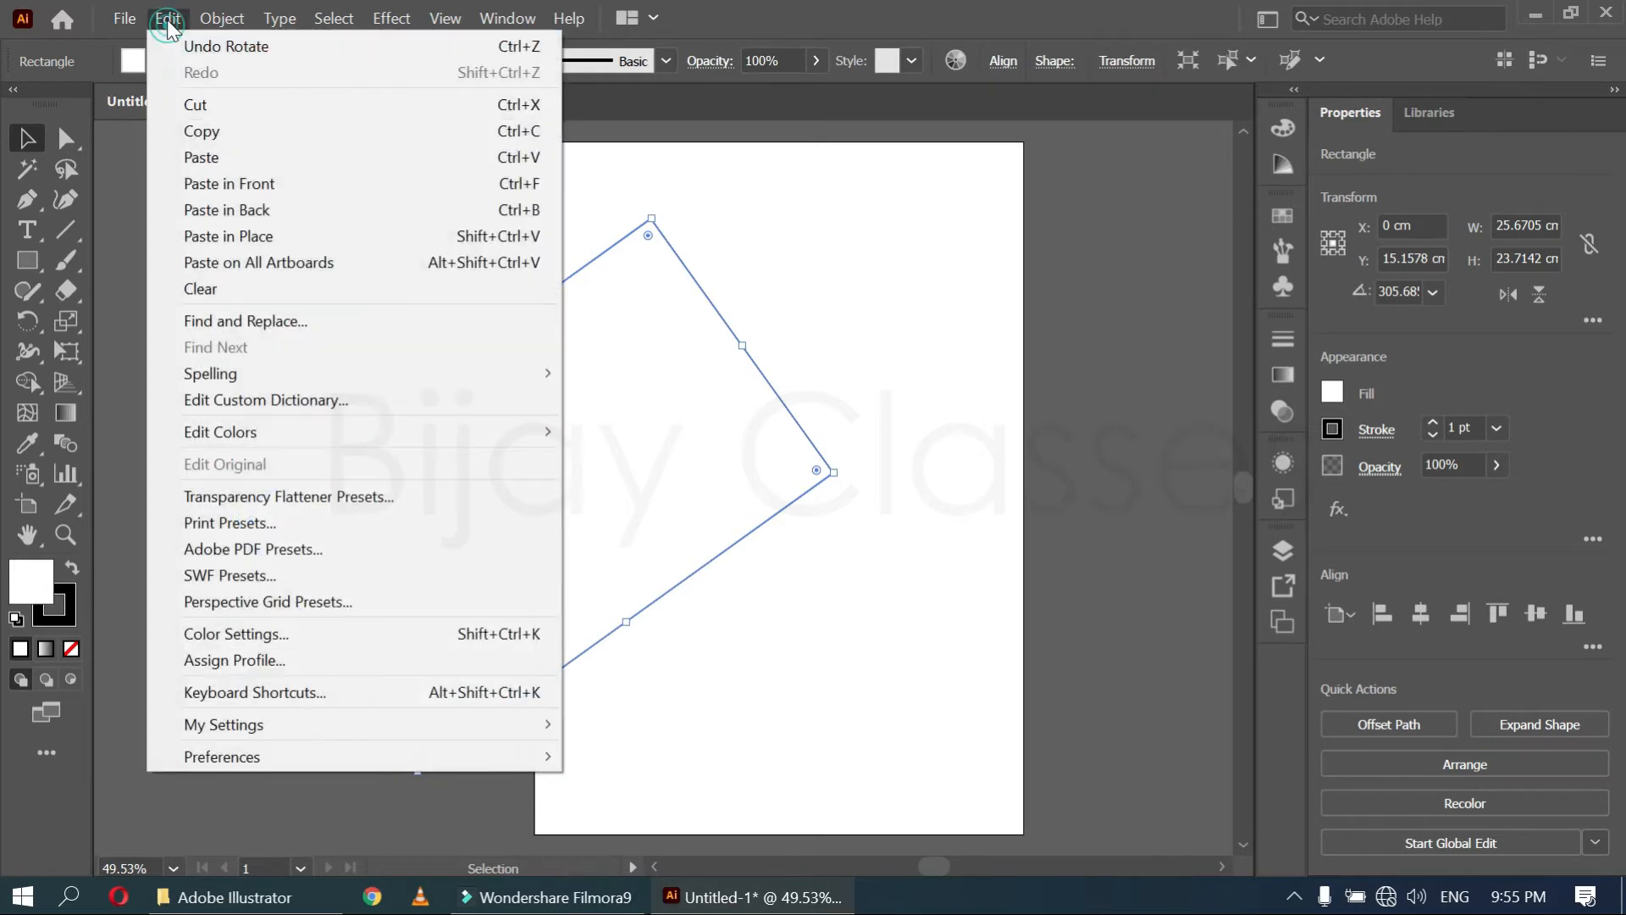
{"action": "left_click", "coordinate": [169, 47]}
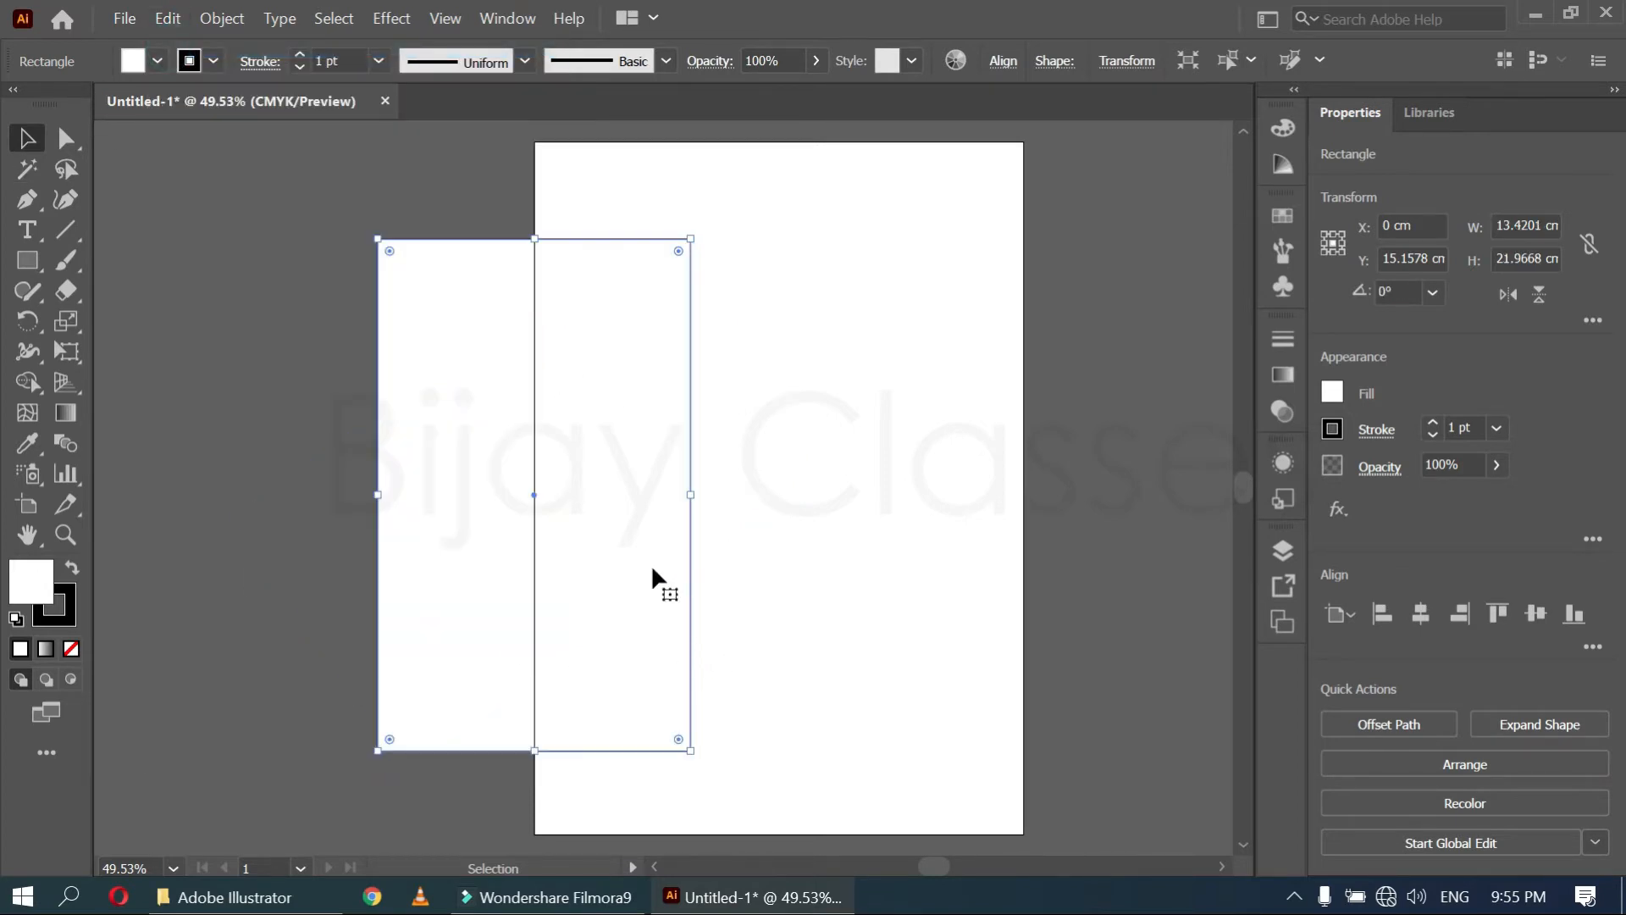
Set the rectangle's rotation angle to 90°
{"action": "left_click", "coordinate": [1389, 292]}
{"action": "type", "text": "90"}
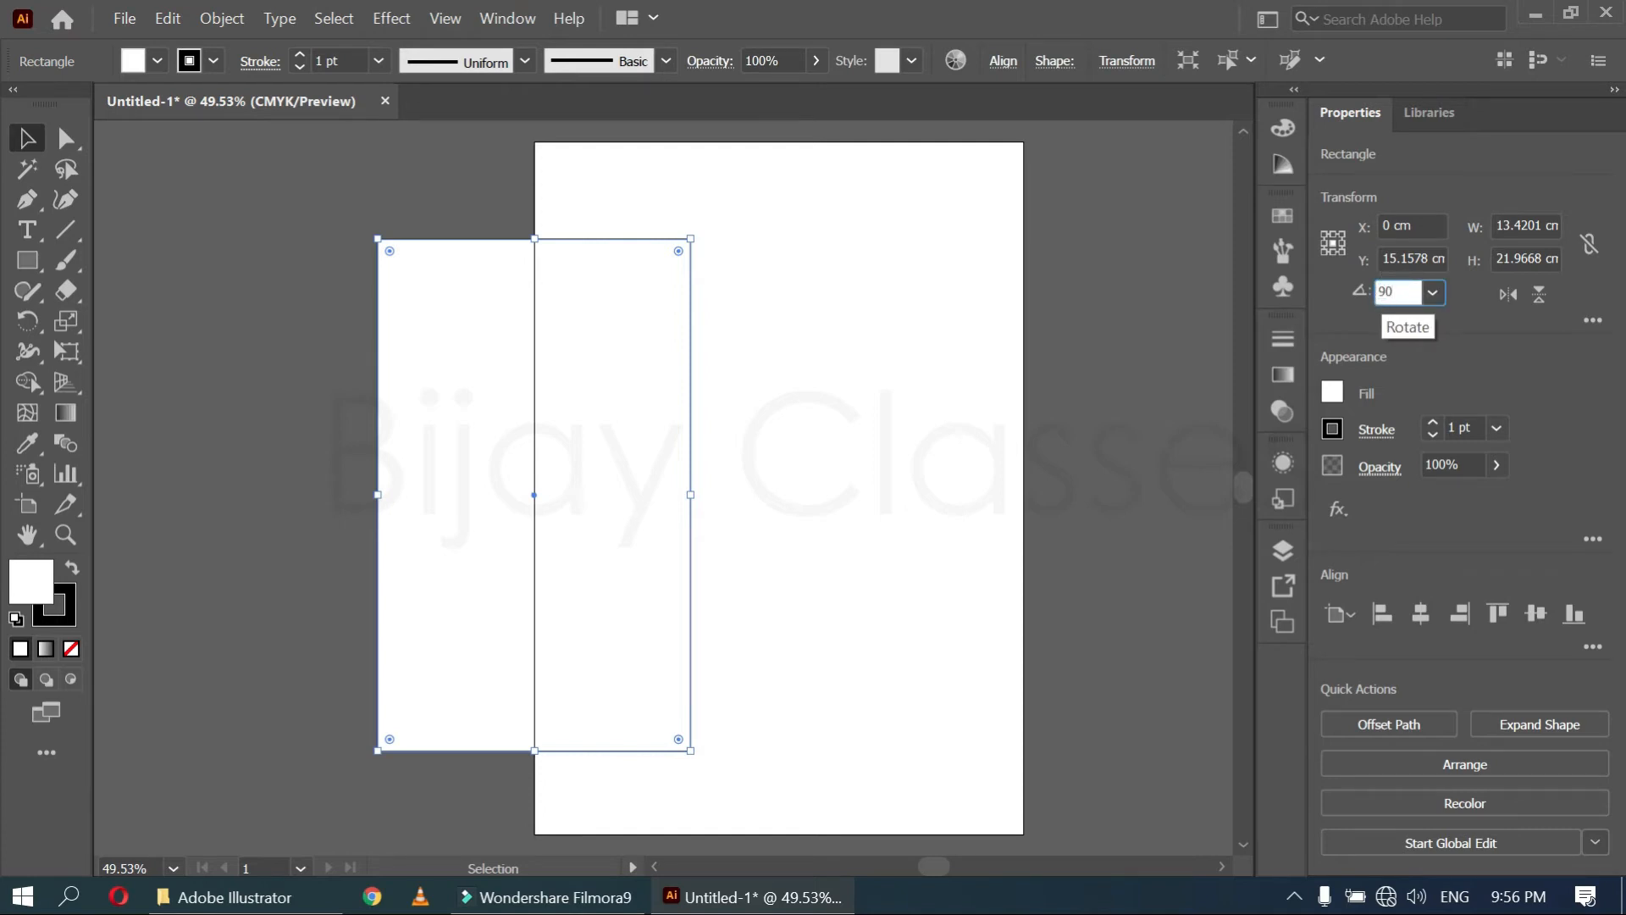
{"action": "key", "text": "Return"}
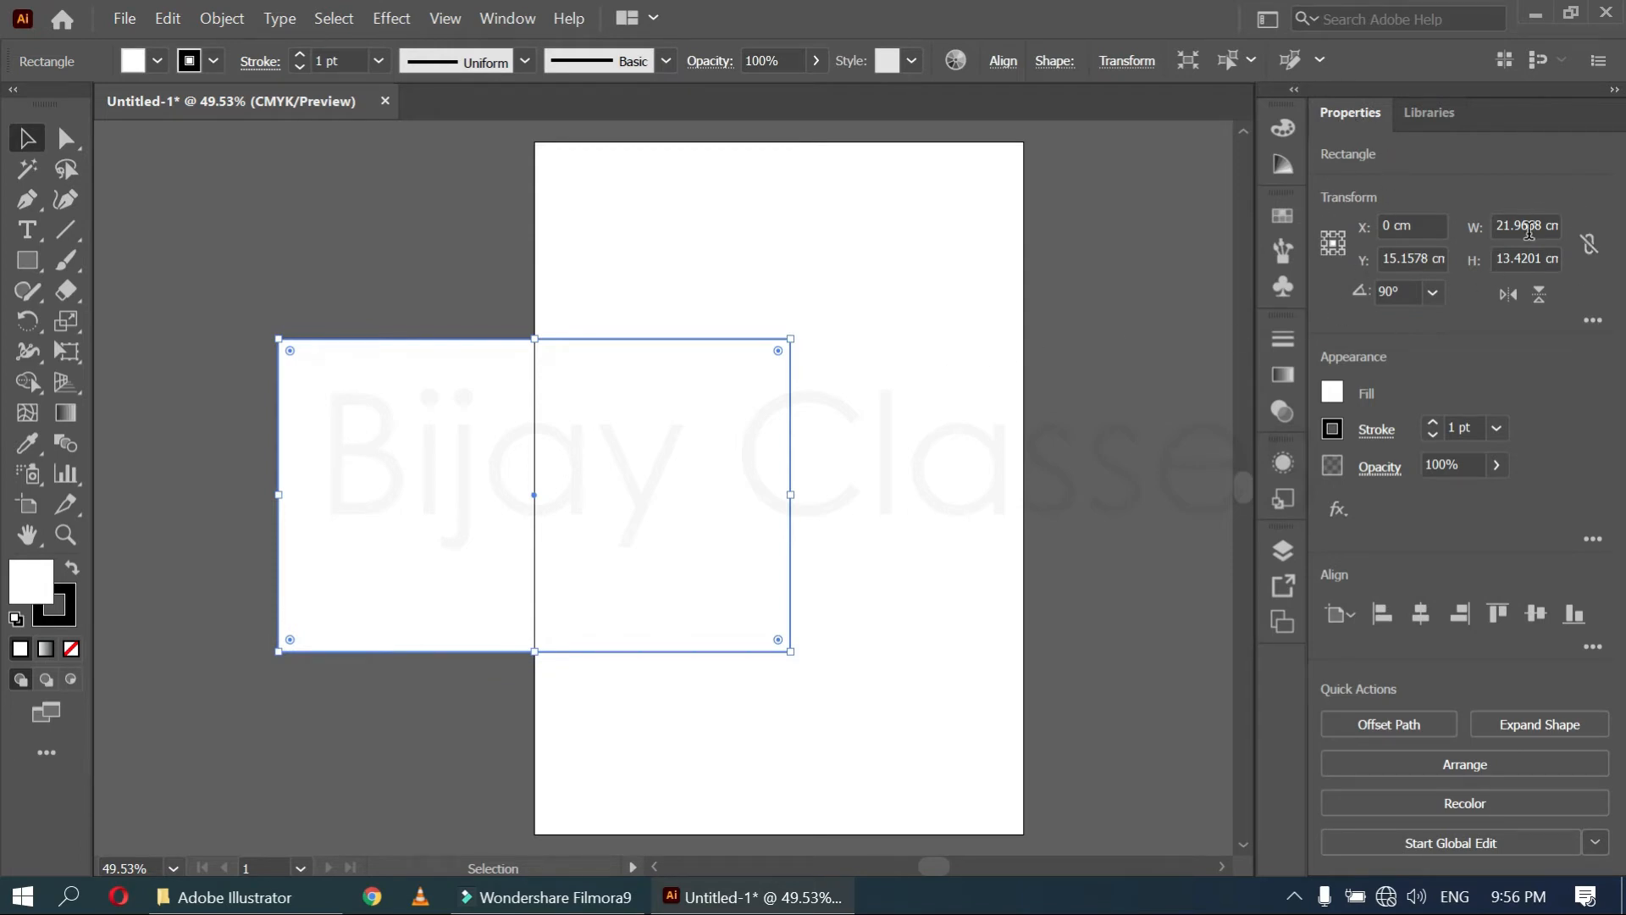
Open the floating Transform panel and place it over the upper-right part of the artboard
{"action": "left_click", "coordinate": [509, 20]}
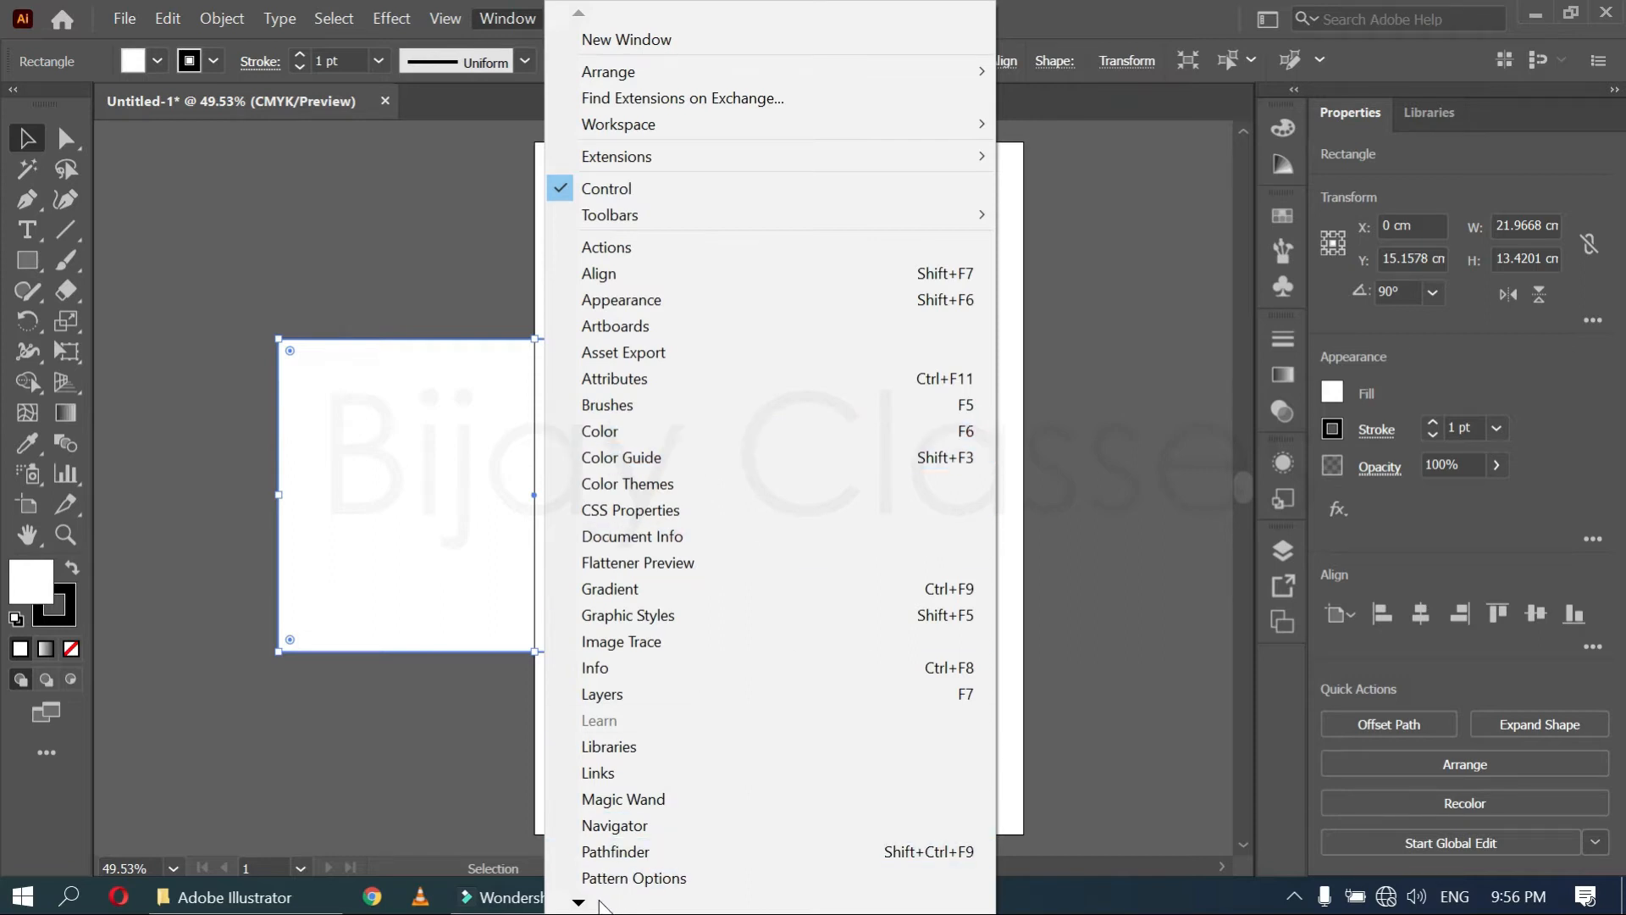
{"action": "mouse_move", "coordinate": [583, 903]}
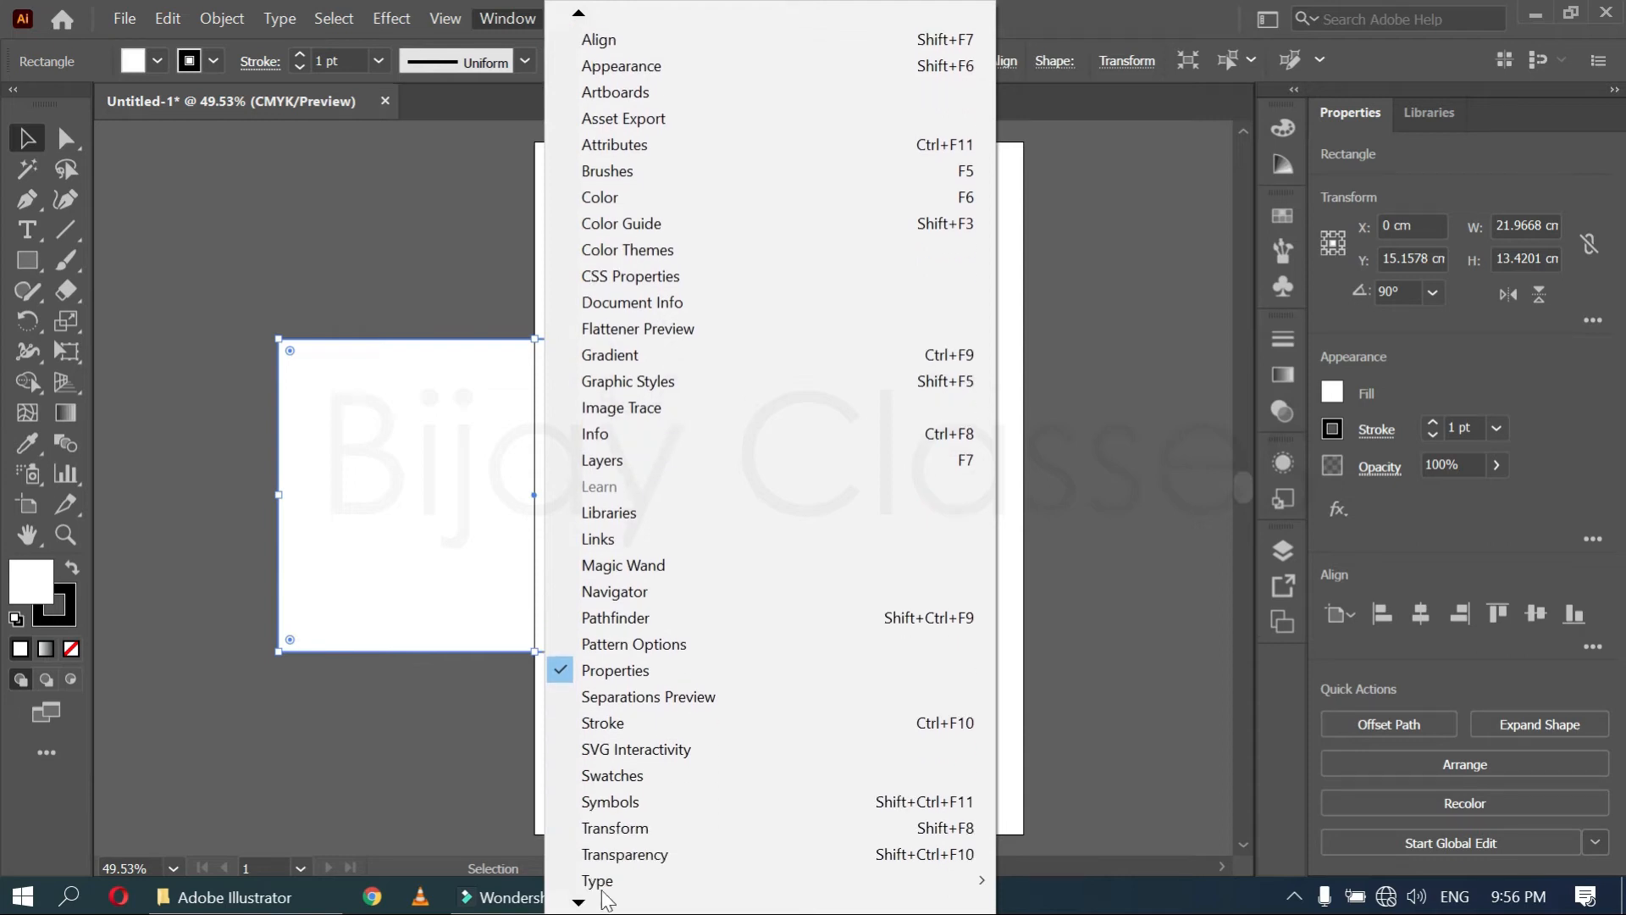
{"action": "left_click", "coordinate": [642, 724]}
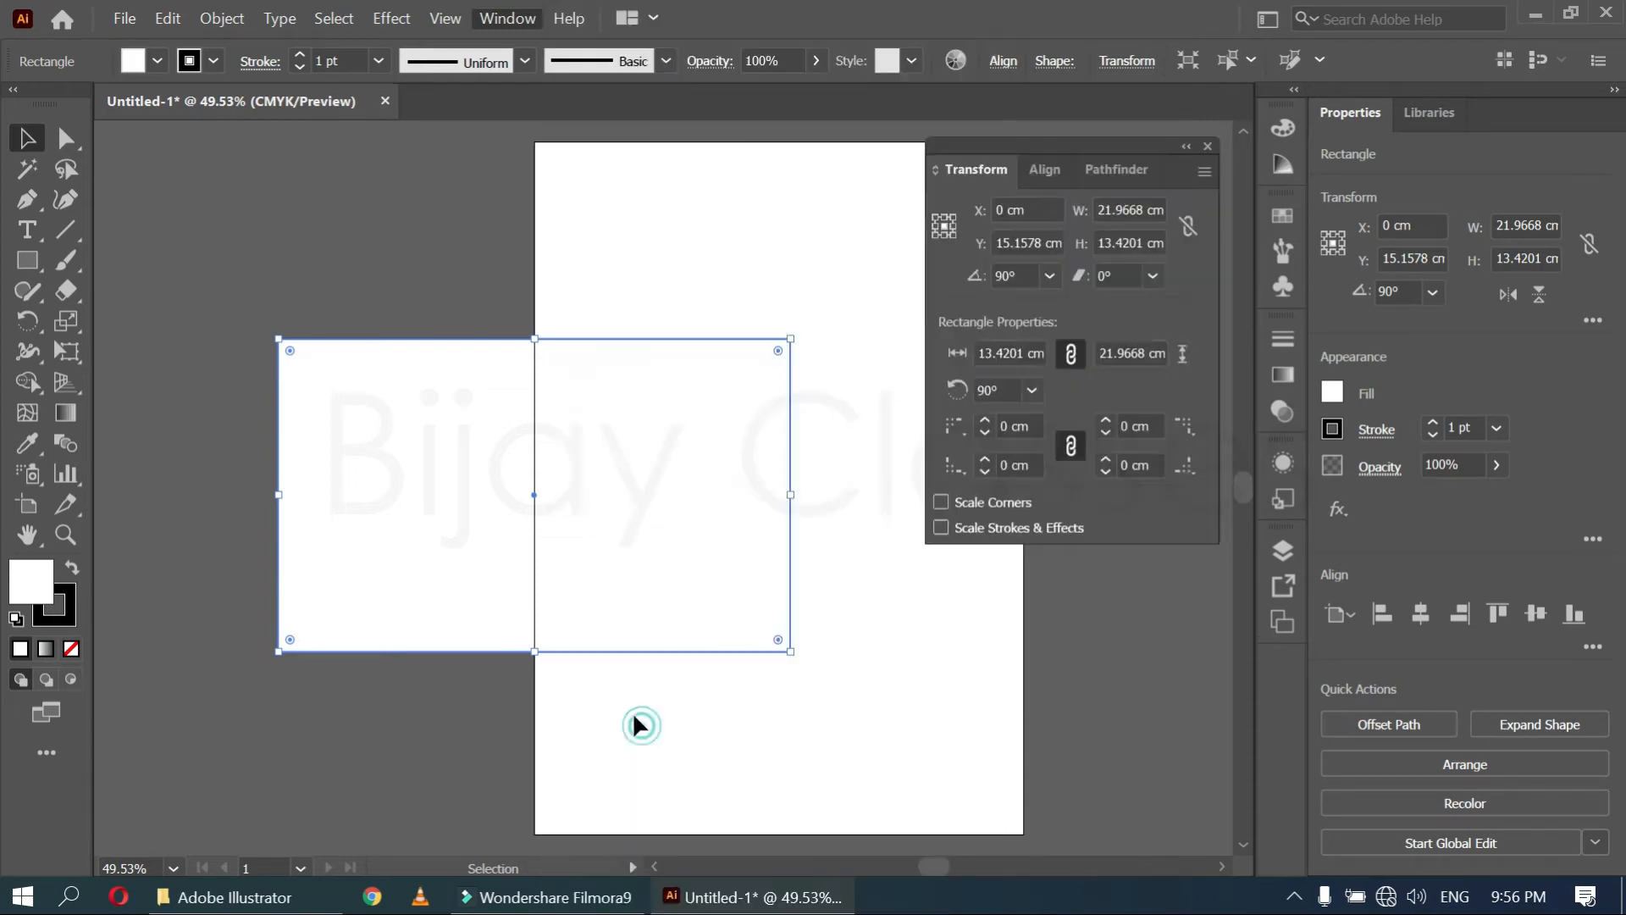
{"action": "left_click_drag", "start_coordinate": [1056, 146], "coordinate": [954, 177]}
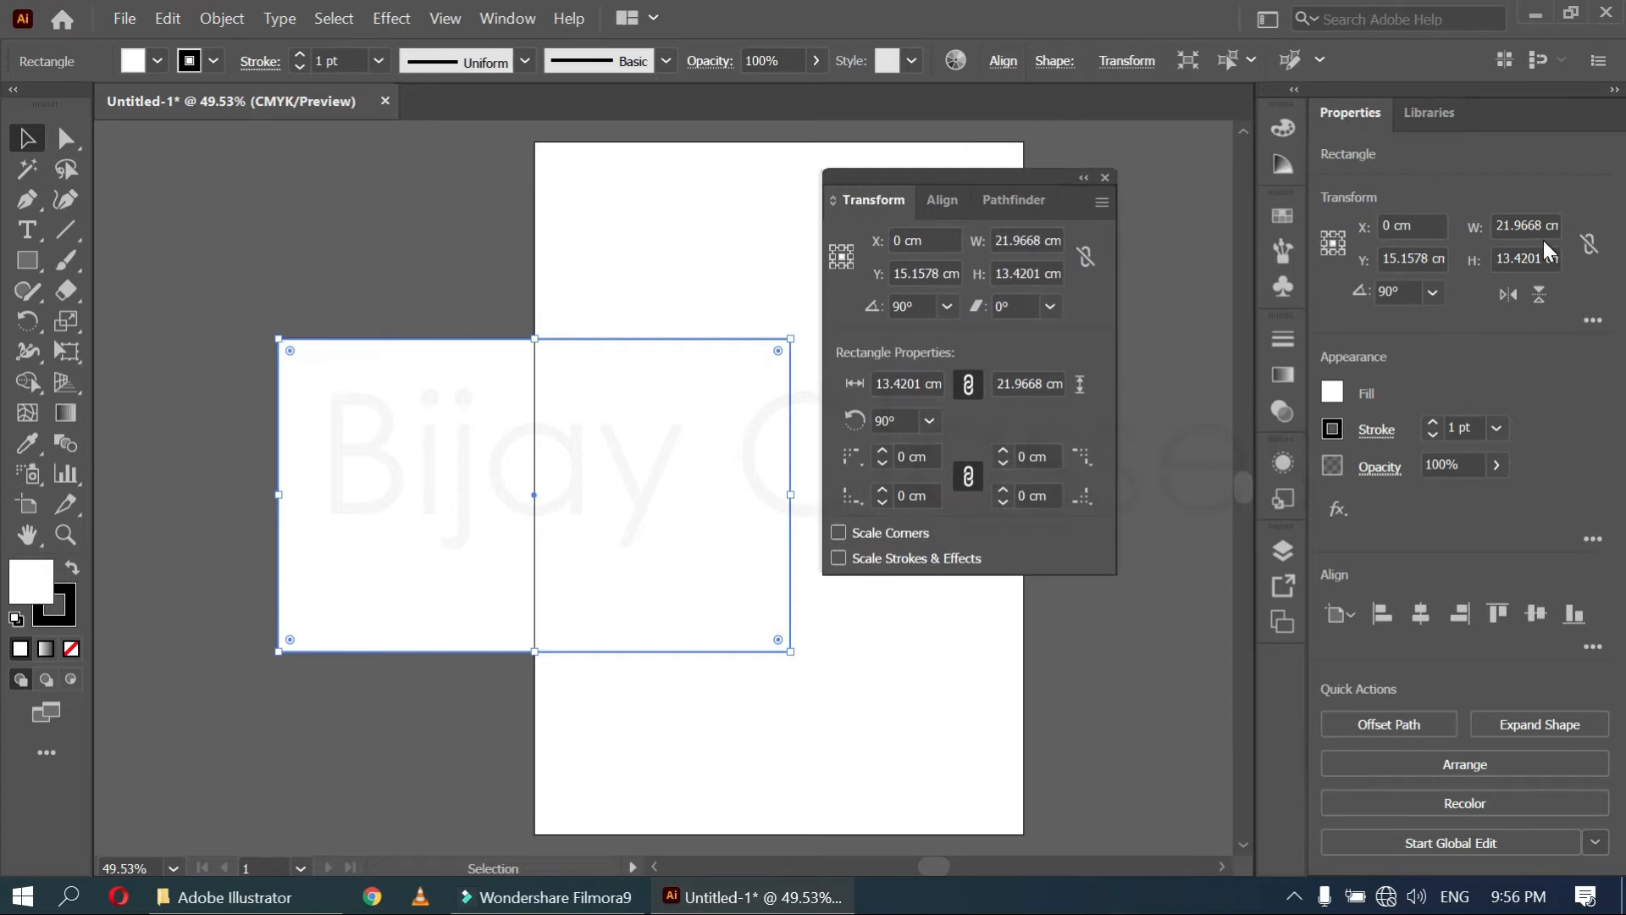
Set the rectangle's rotation angle to 45° and return it to 0°
{"action": "left_click", "coordinate": [914, 306]}
{"action": "type", "text": "45"}
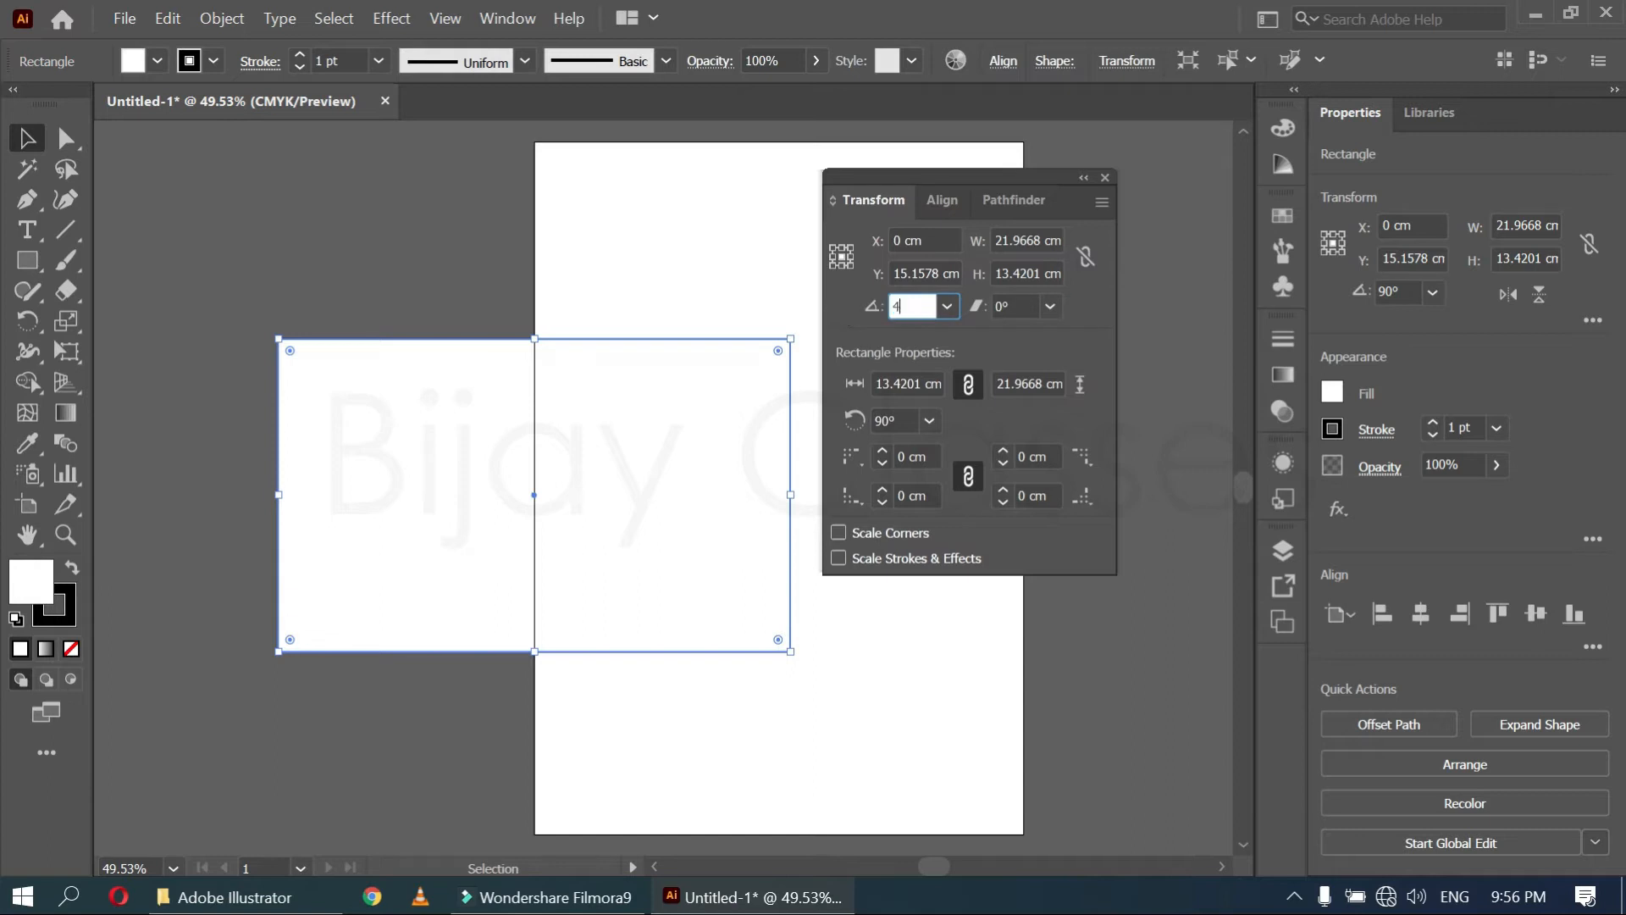
{"action": "key", "text": "Return"}
{"action": "left_click", "coordinate": [913, 306]}
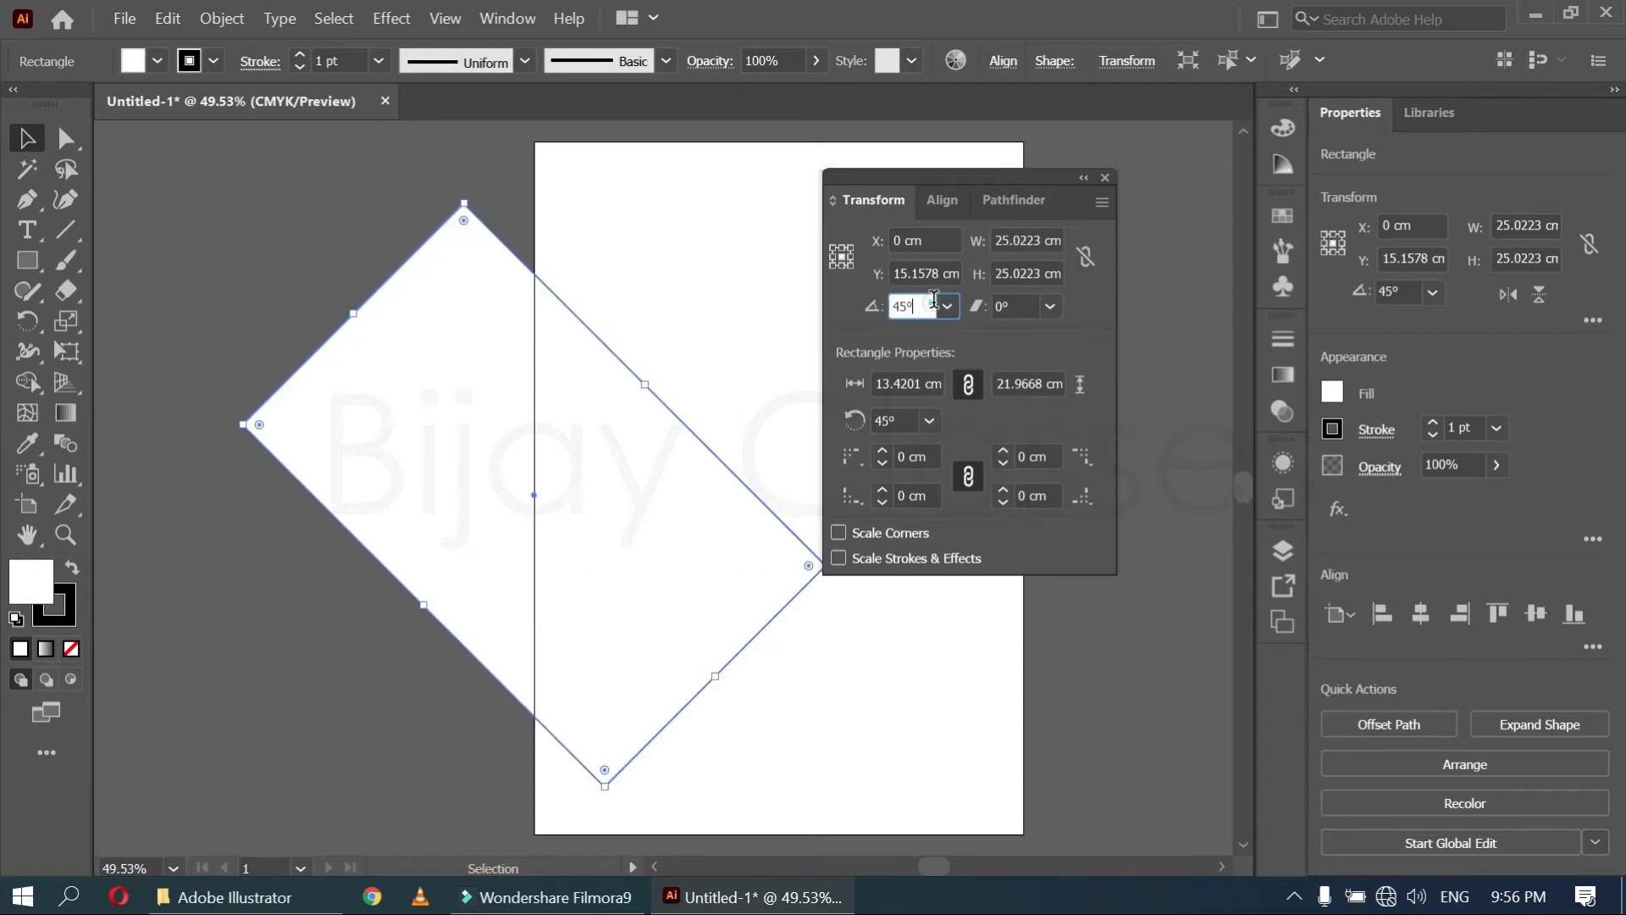
{"action": "type", "text": "0"}
{"action": "key", "text": "Return"}
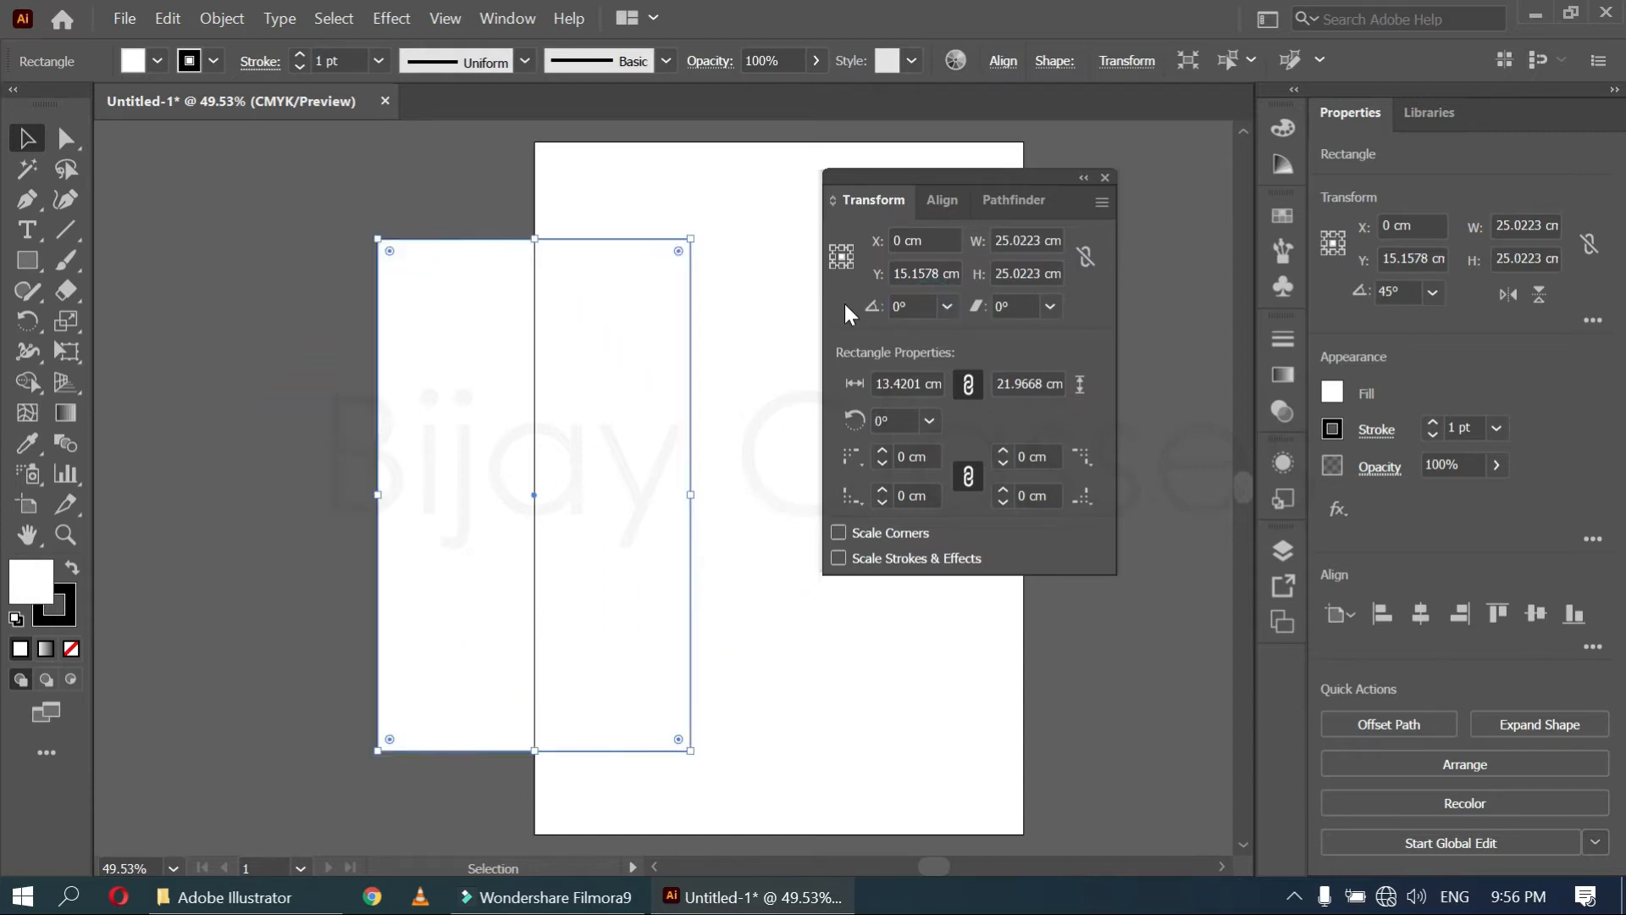
Set the rectangle's width to 9 cm and its height to 5.5 cm
{"action": "left_click", "coordinate": [1014, 241]}
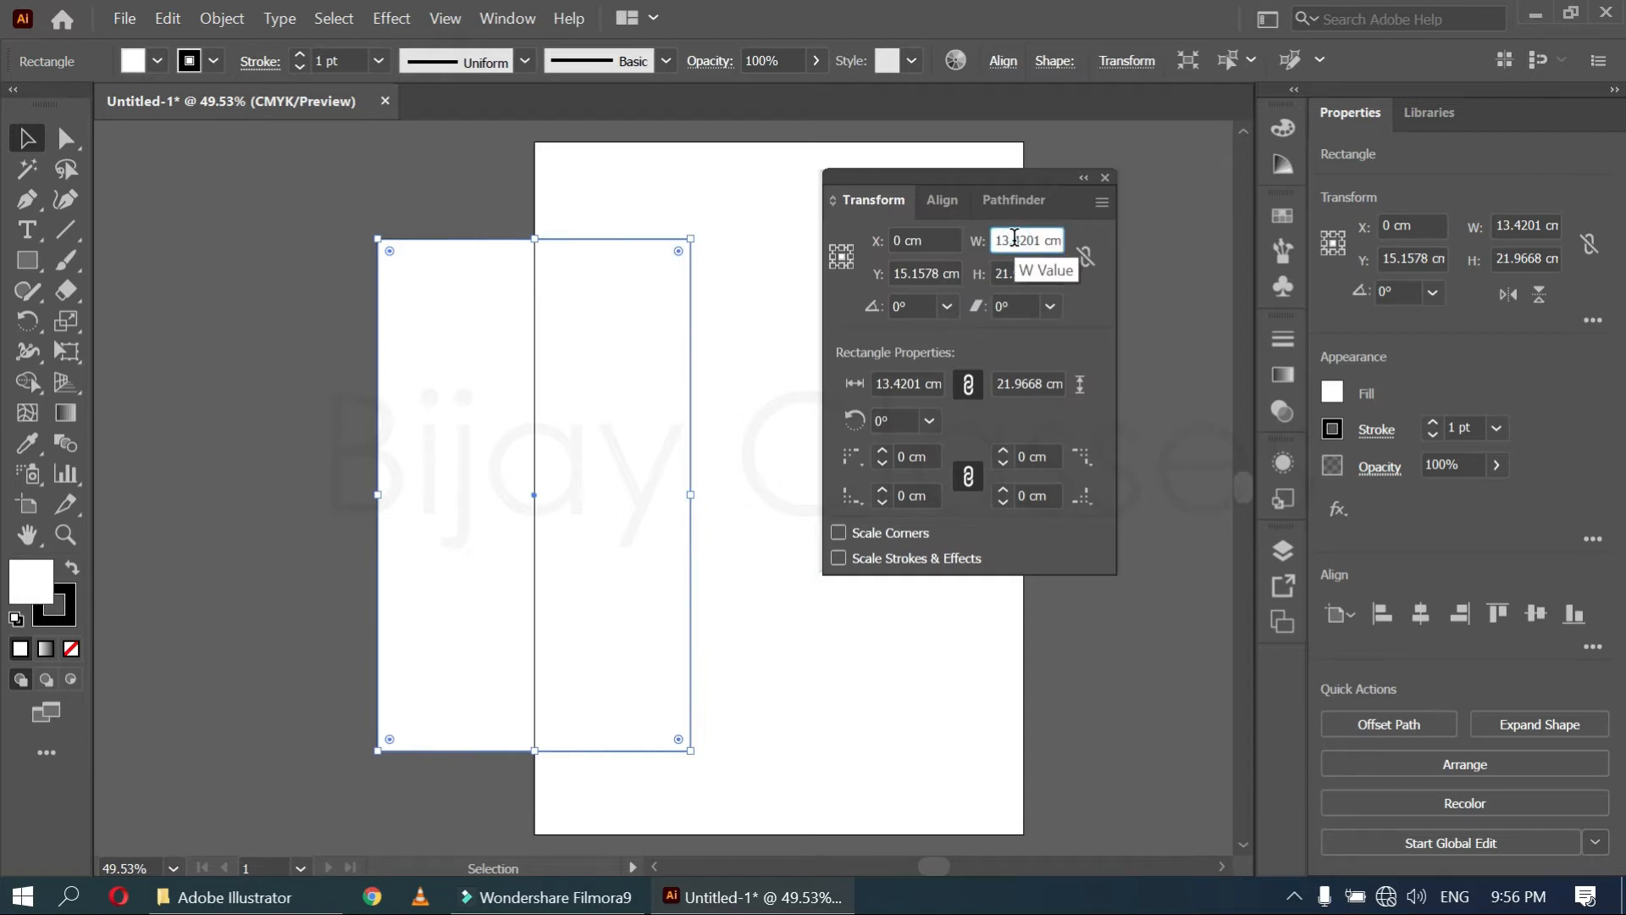
{"action": "left_click", "coordinate": [1040, 238]}
{"action": "left_click_drag", "start_coordinate": [1040, 238], "coordinate": [970, 259]}
{"action": "type", "text": "9"}
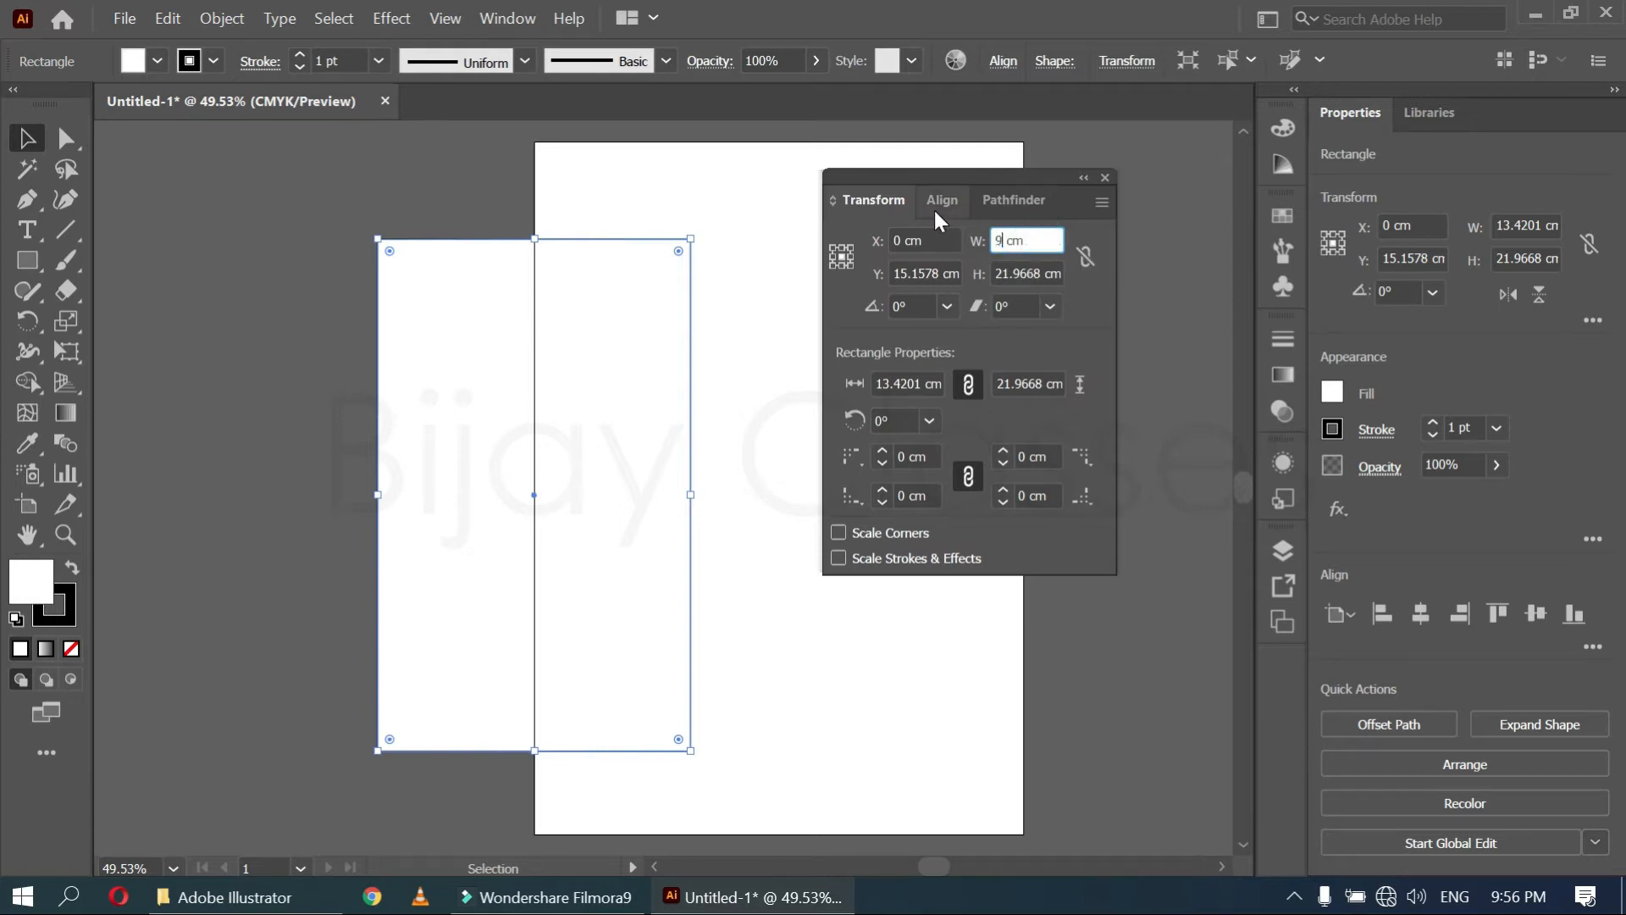
{"action": "key", "text": "Return"}
{"action": "left_click", "coordinate": [1034, 267]}
{"action": "left_click_drag", "start_coordinate": [1034, 273], "coordinate": [974, 279]}
{"action": "type", "text": "5.5"}
{"action": "key", "text": "Return"}
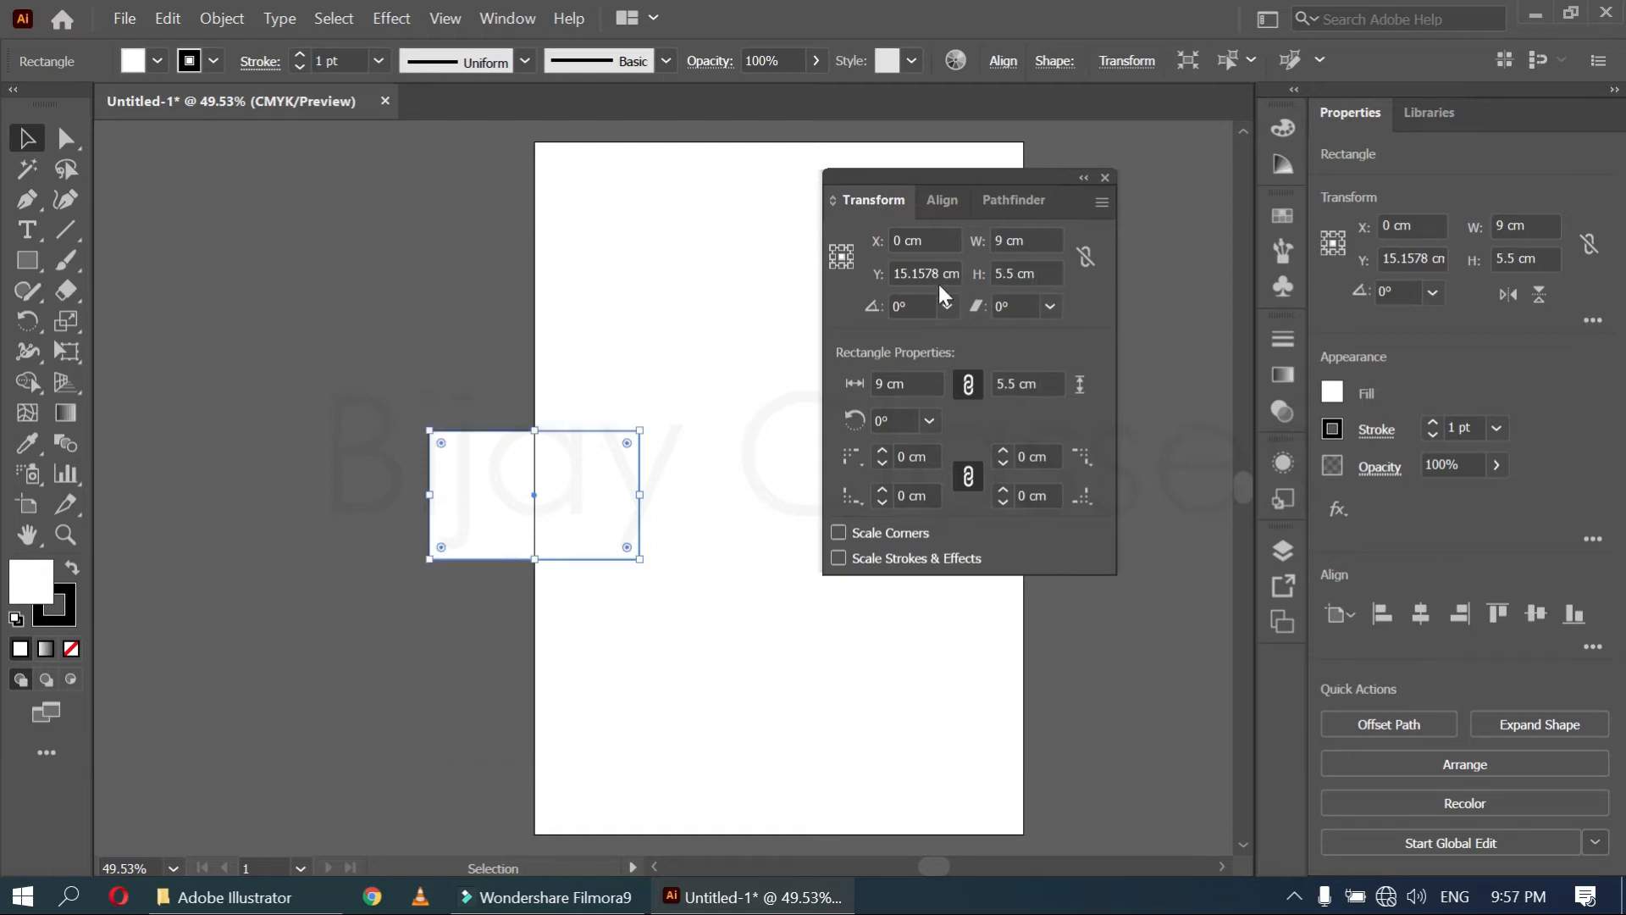
Move the rectangle beside the artboard and back onto its upper-left area, and close the floating Transform panel
{"action": "left_click_drag", "start_coordinate": [537, 525], "coordinate": [428, 448]}
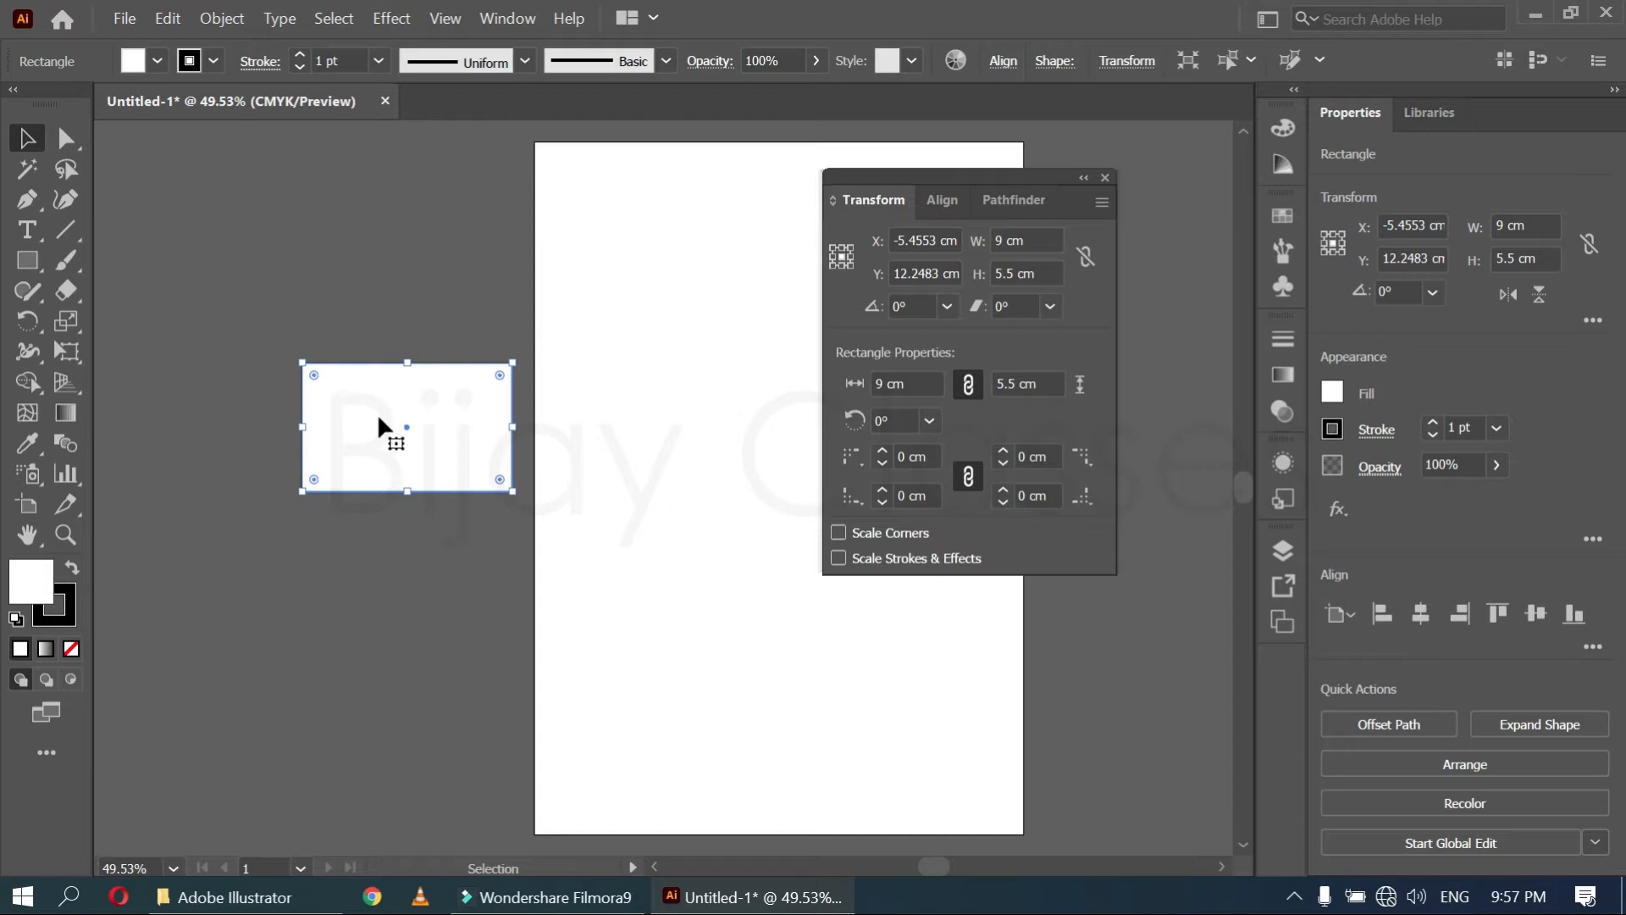
{"action": "left_click_drag", "start_coordinate": [378, 413], "coordinate": [610, 270]}
{"action": "left_click", "coordinate": [596, 429]}
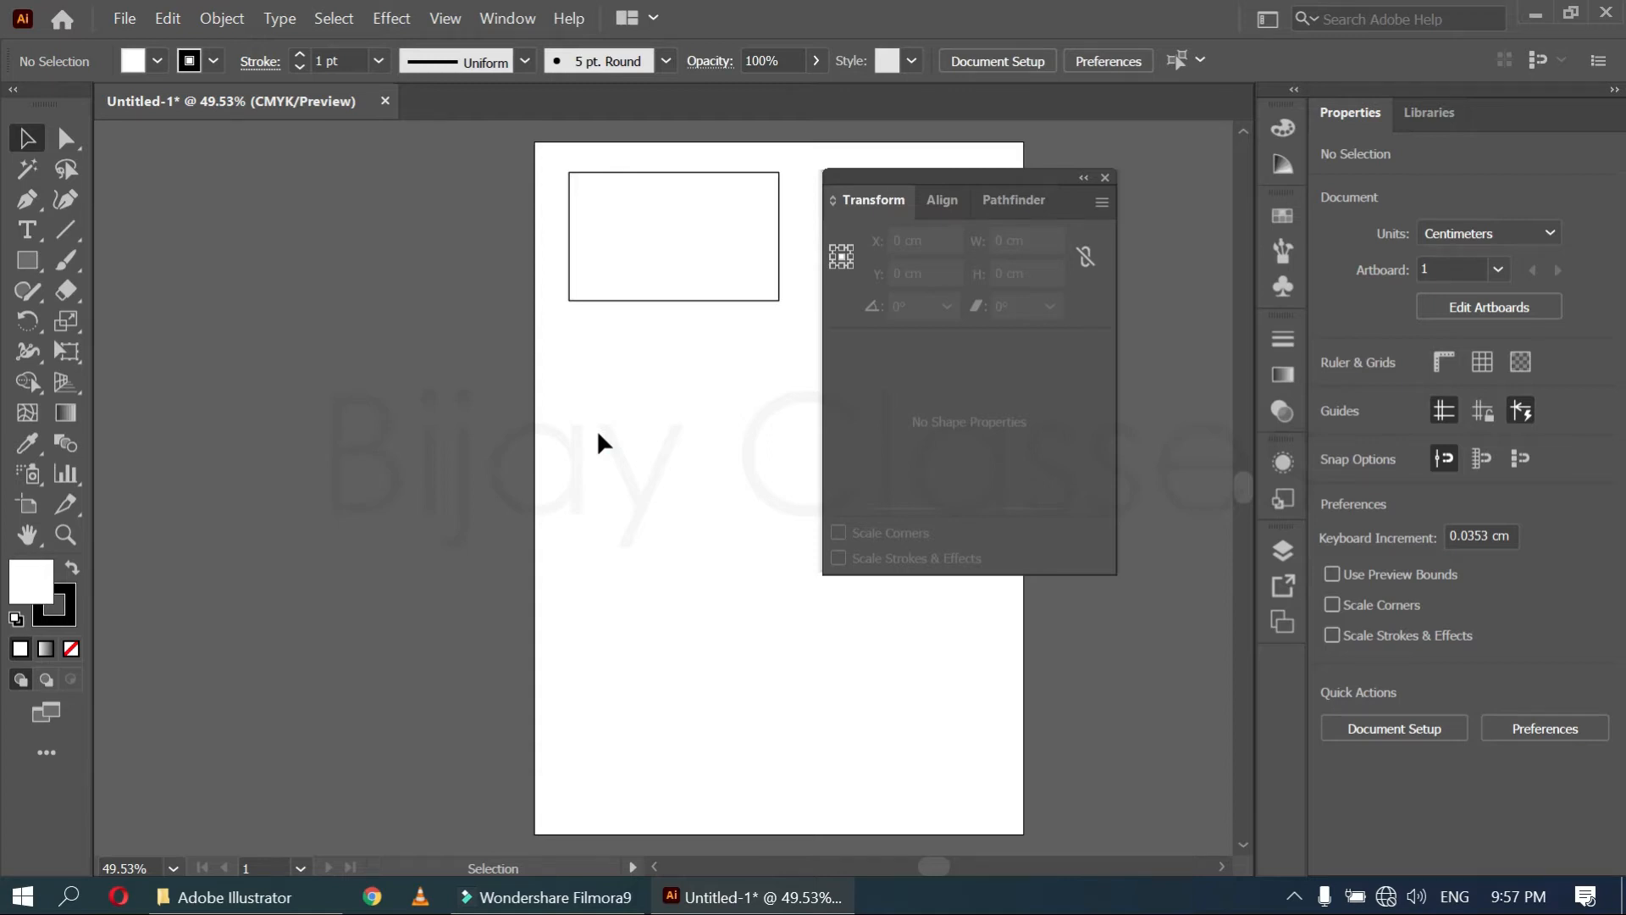
{"action": "left_click", "coordinate": [1106, 177]}
Enlarge and rotate the rectangle to about 334.3°, with its centre at about X 10.9, Y 16.7 cm, and deselect it
{"action": "left_click_drag", "start_coordinate": [622, 288], "coordinate": [627, 498]}
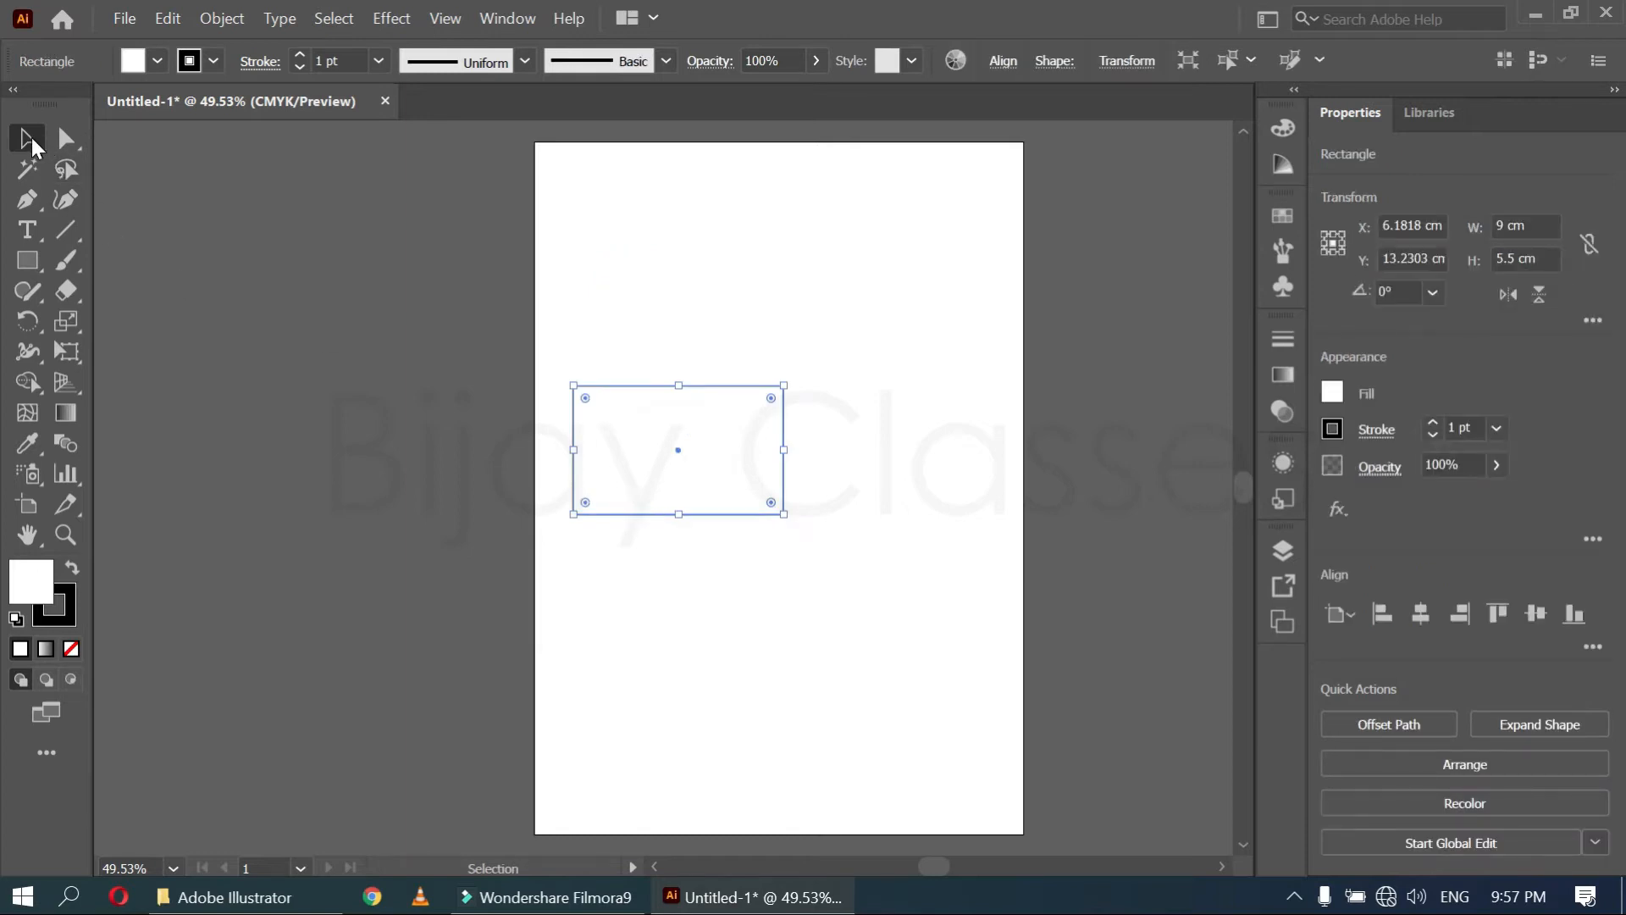
{"action": "left_click_drag", "start_coordinate": [795, 381], "coordinate": [949, 370]}
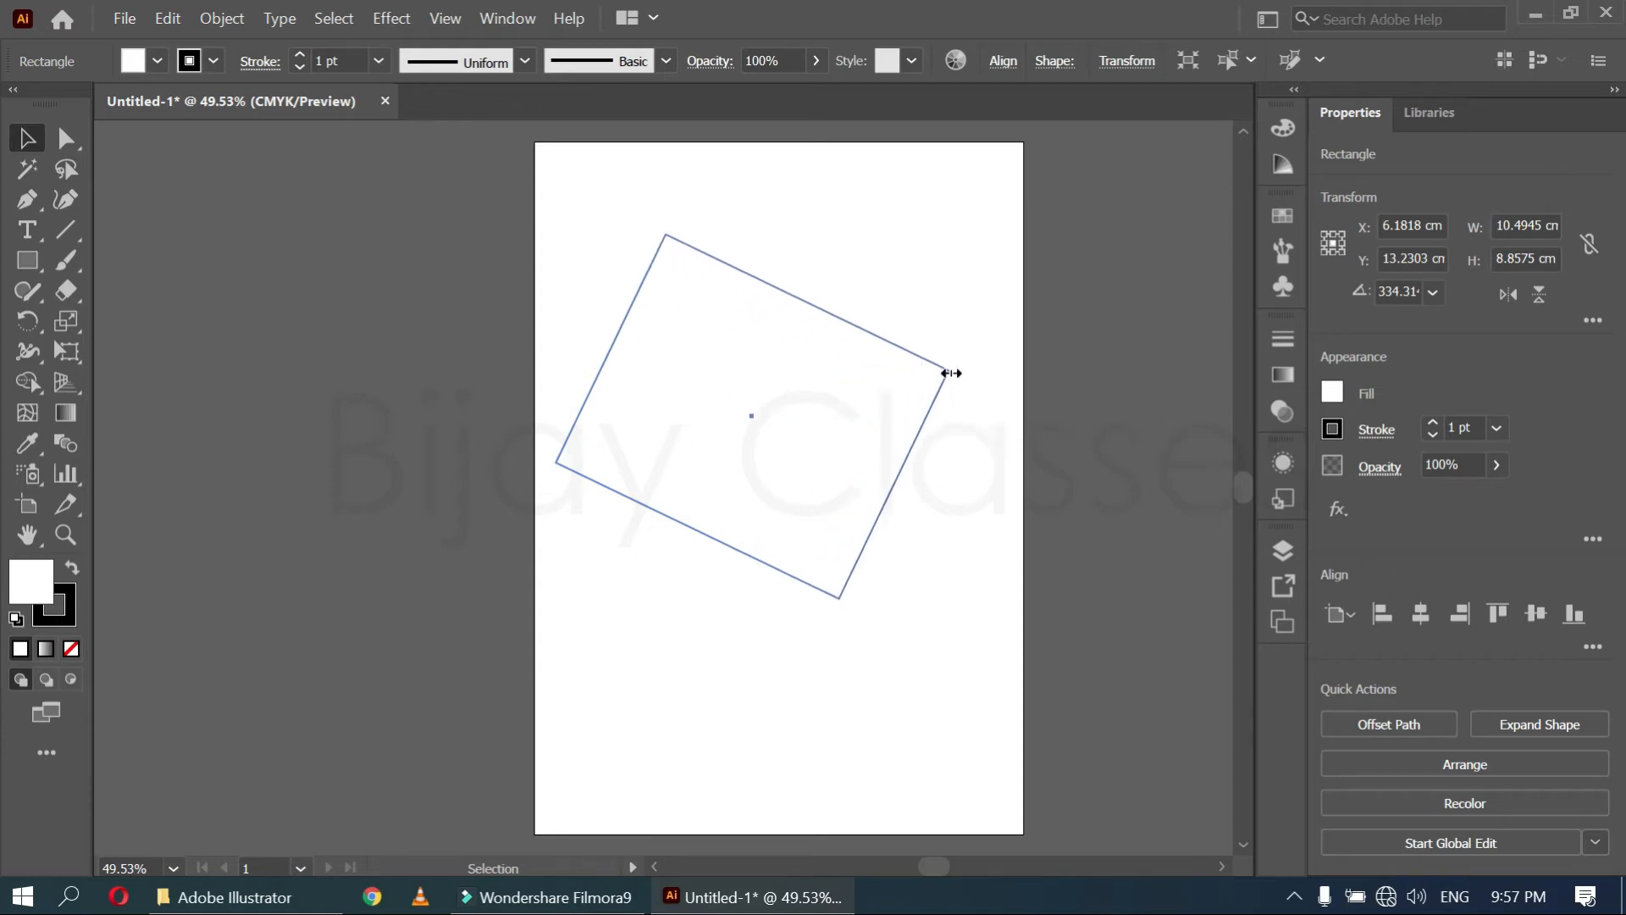
{"action": "left_click_drag", "start_coordinate": [872, 449], "coordinate": [908, 563]}
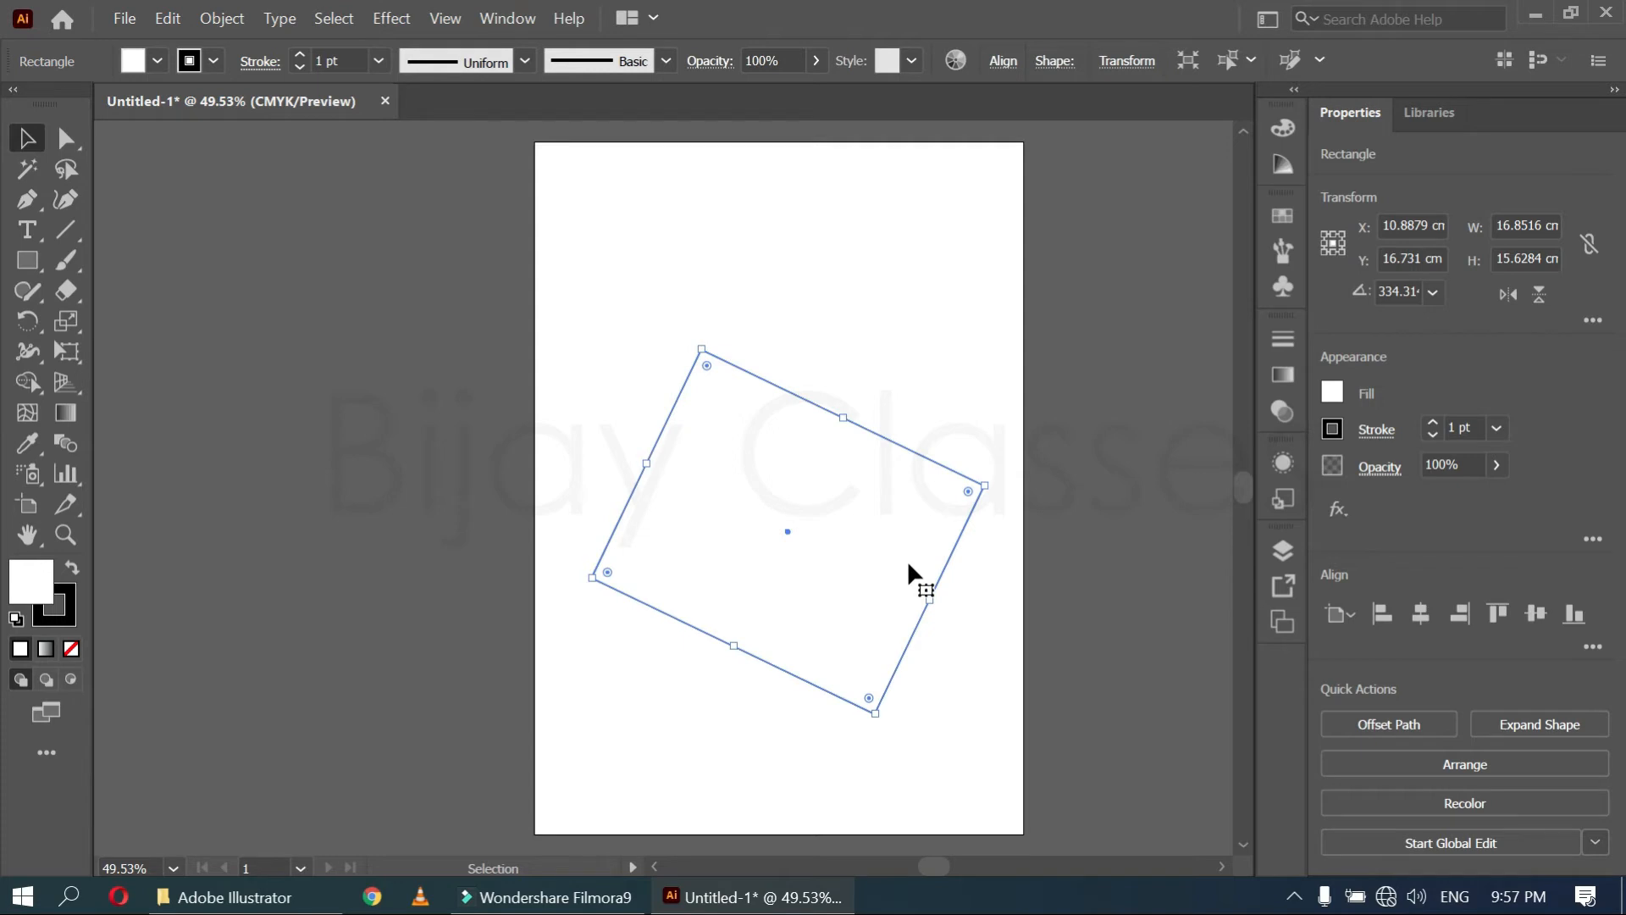
{"action": "left_click", "coordinate": [136, 347]}
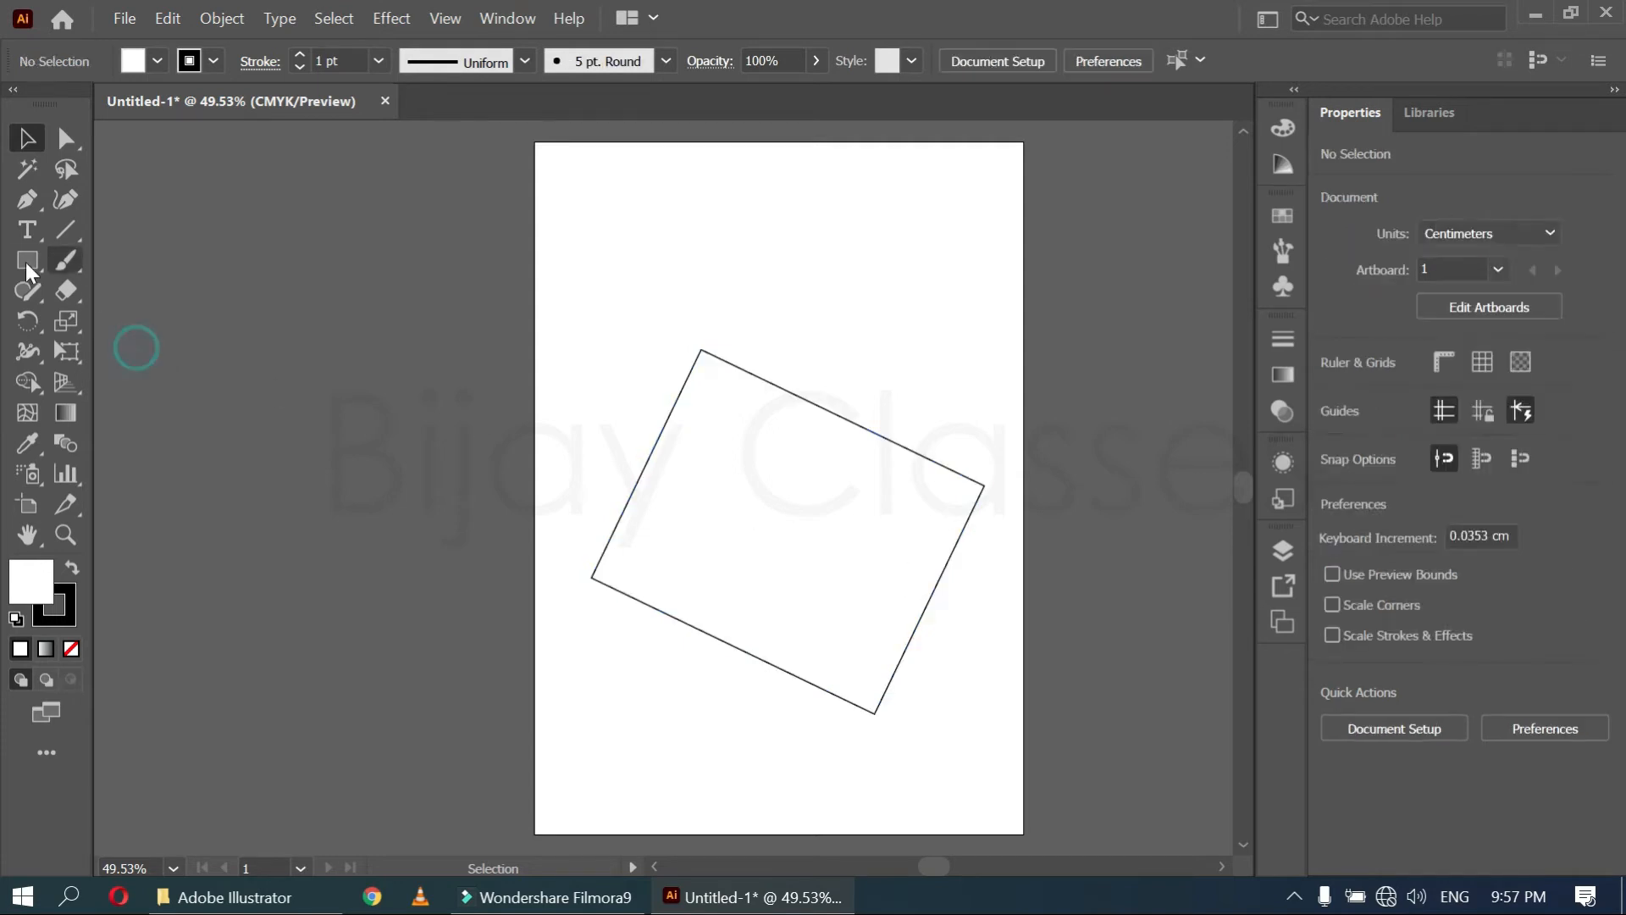
Draw five smaller rectangles around the rotated one, on and beside the artboard, the lowest about 4.4 by 4.2 cm
{"action": "left_click", "coordinate": [27, 260]}
{"action": "left_click_drag", "start_coordinate": [354, 442], "coordinate": [515, 573]}
{"action": "left_click_drag", "start_coordinate": [510, 300], "coordinate": [634, 423]}
{"action": "left_click_drag", "start_coordinate": [906, 279], "coordinate": [1031, 425]}
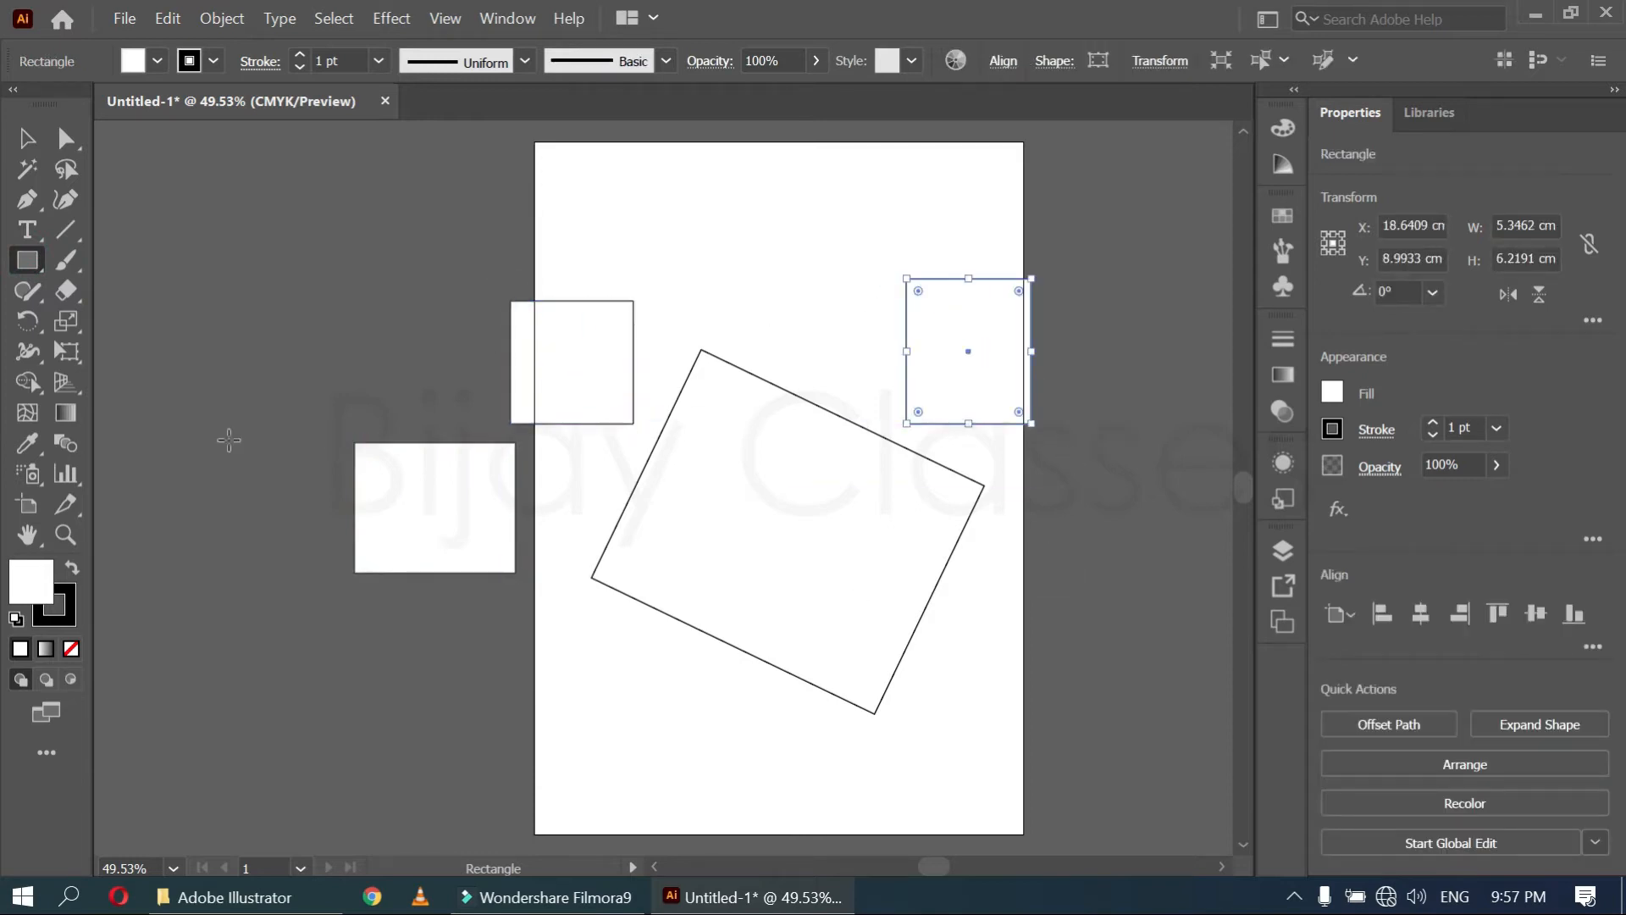
{"action": "left_click_drag", "start_coordinate": [472, 643], "coordinate": [567, 739]}
{"action": "left_click_drag", "start_coordinate": [627, 673], "coordinate": [731, 771]}
Select all six rectangles together with a selection marquee and deselect them
{"action": "left_click", "coordinate": [27, 138]}
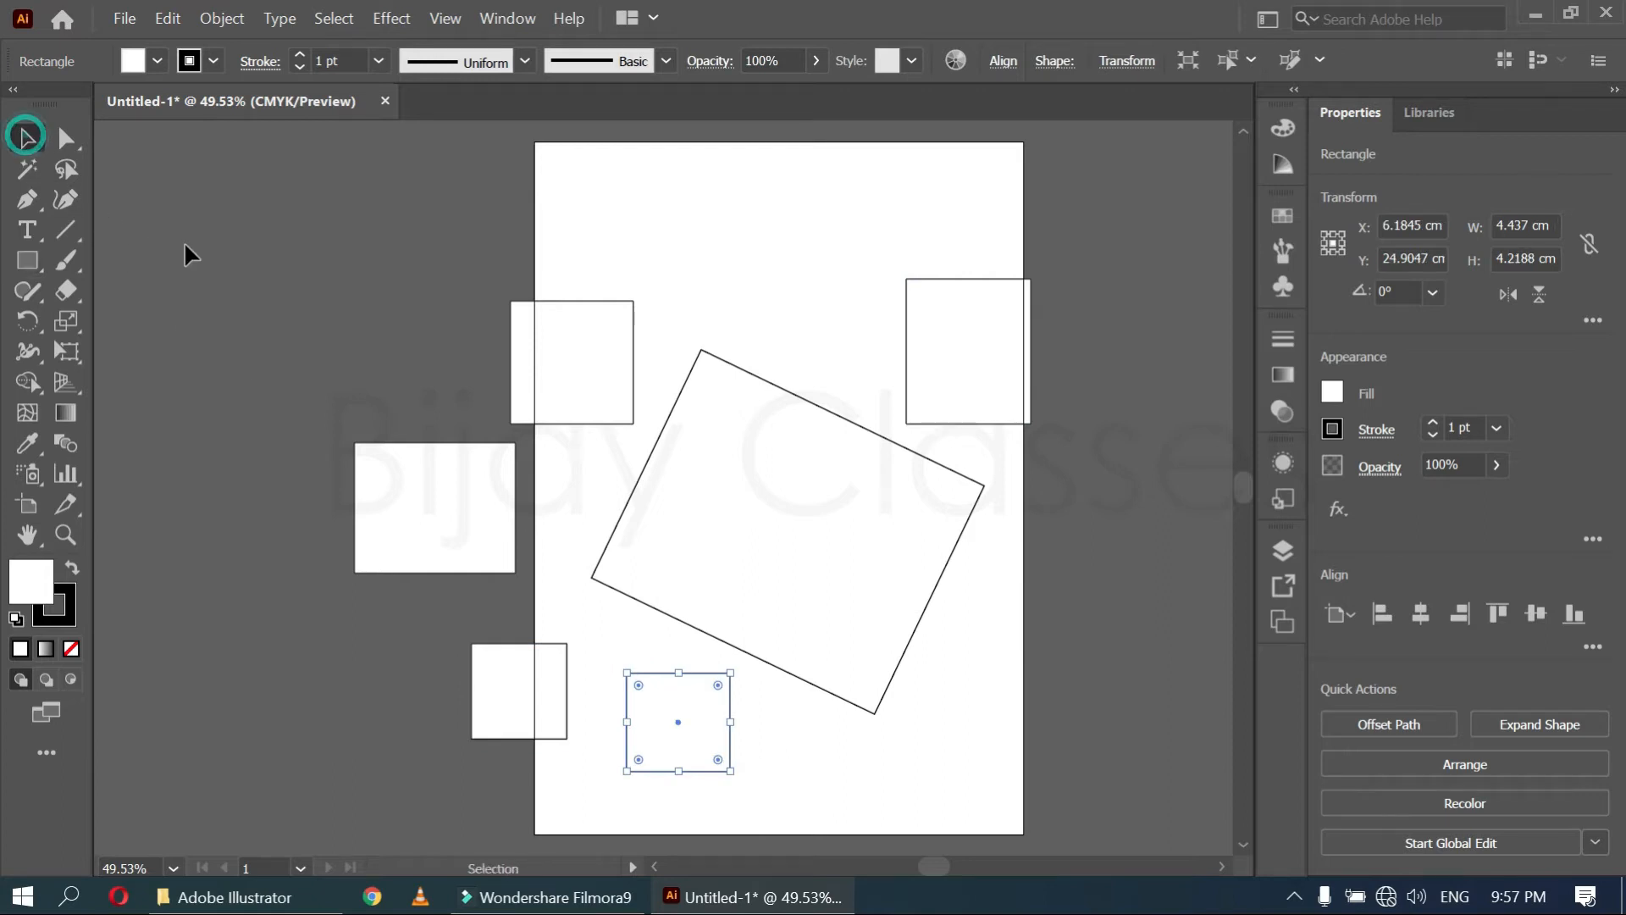
{"action": "left_click", "coordinate": [187, 244]}
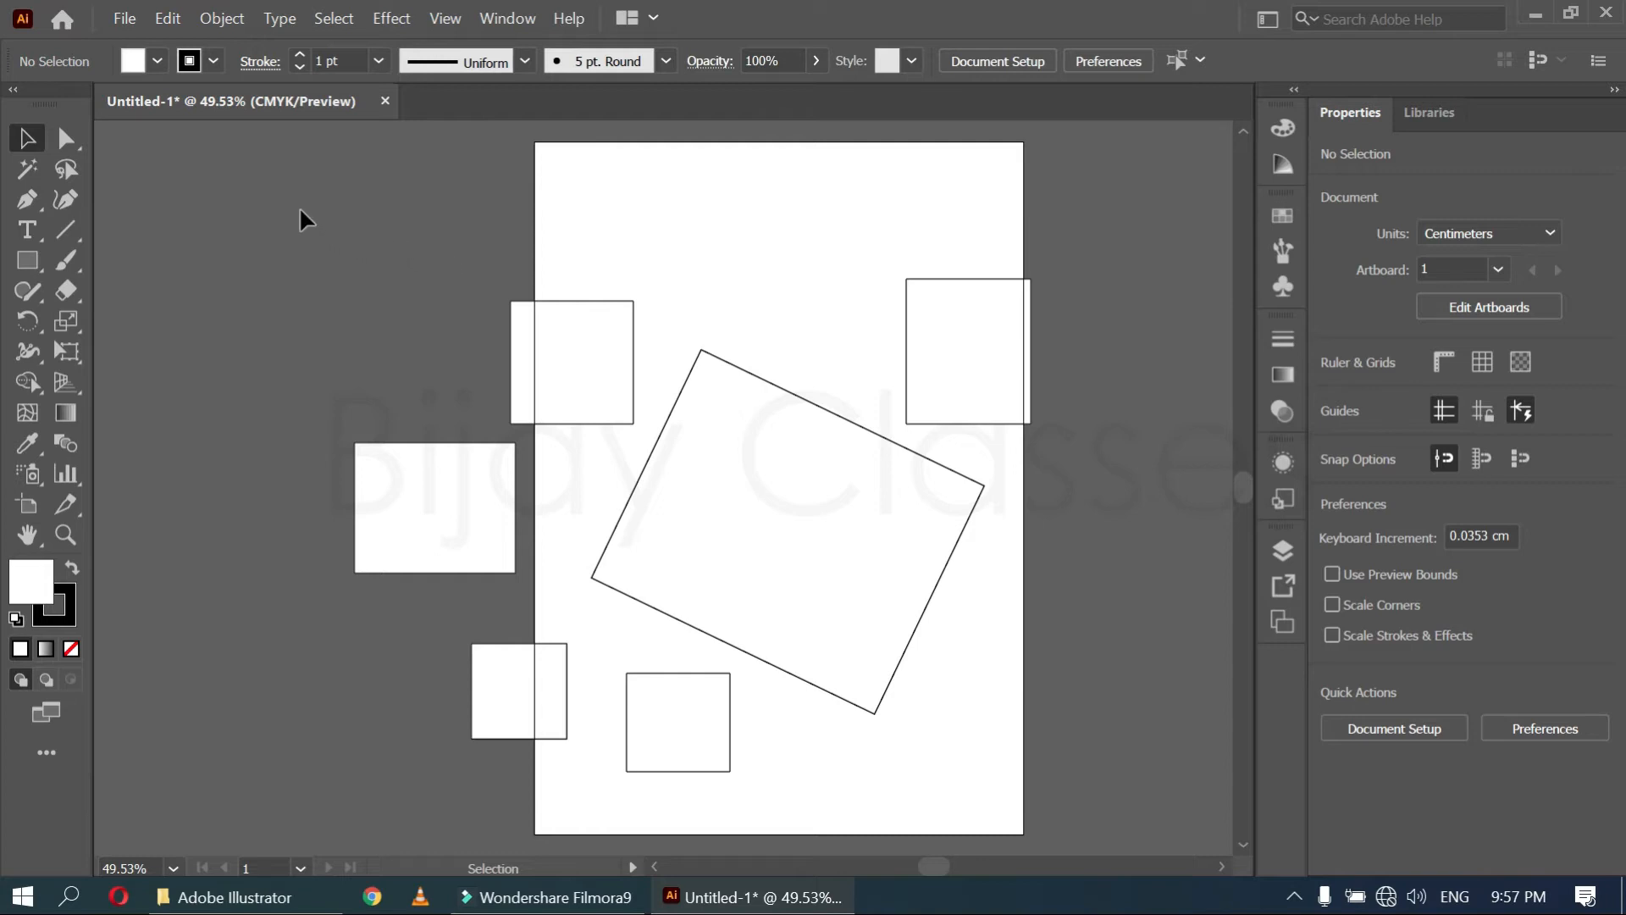
{"action": "left_click_drag", "start_coordinate": [293, 205], "coordinate": [1089, 773]}
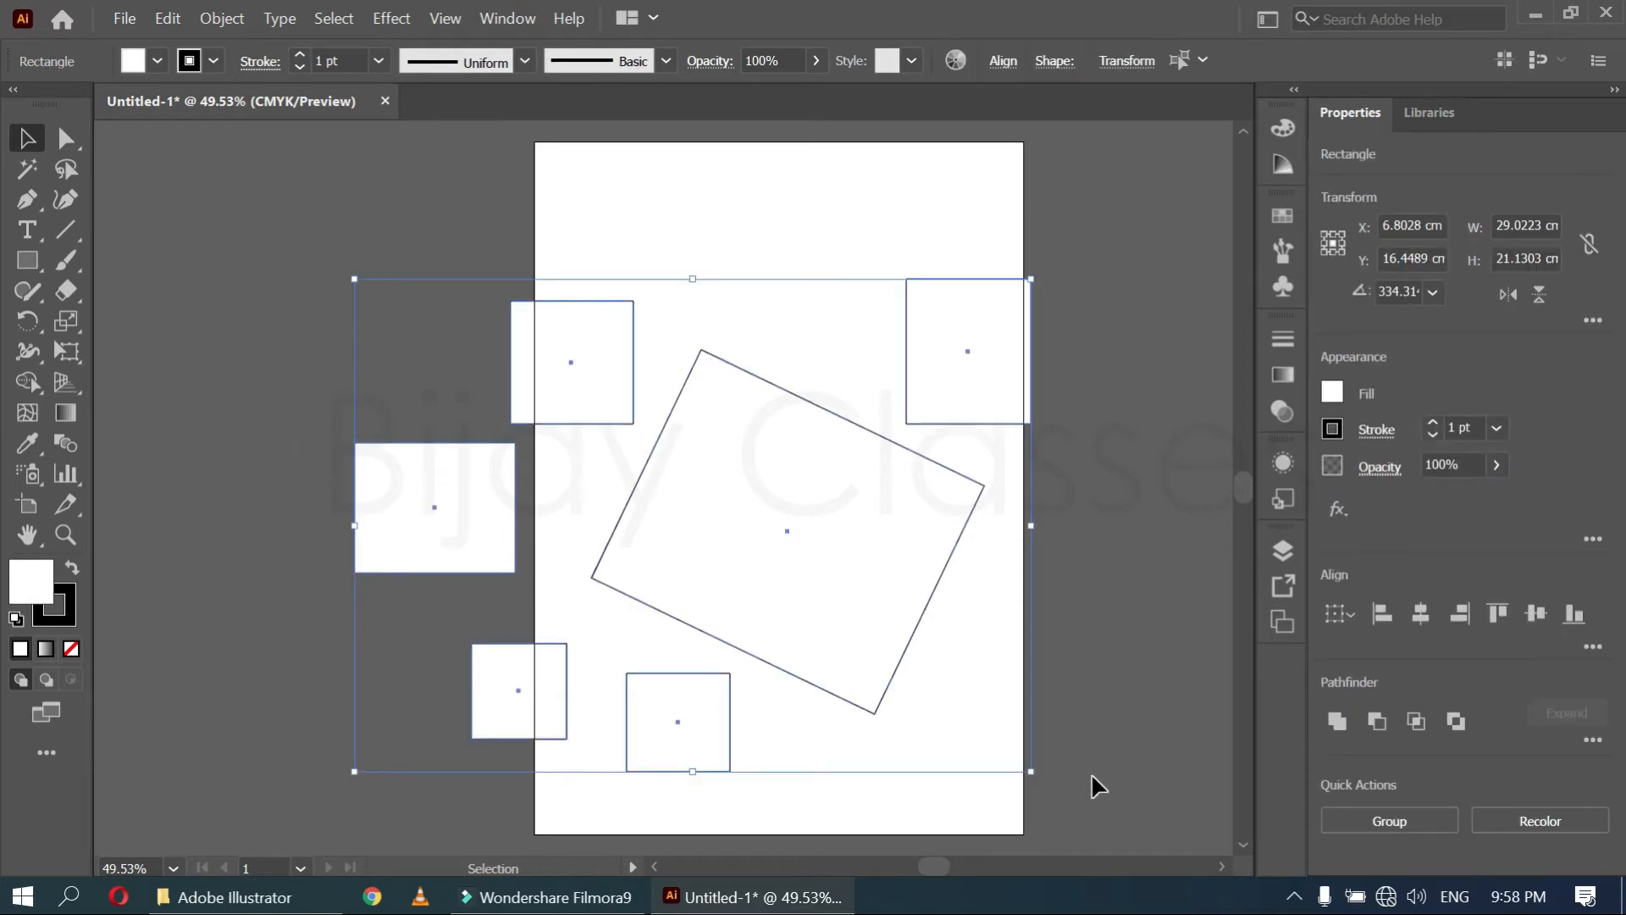
{"action": "left_click", "coordinate": [1091, 777]}
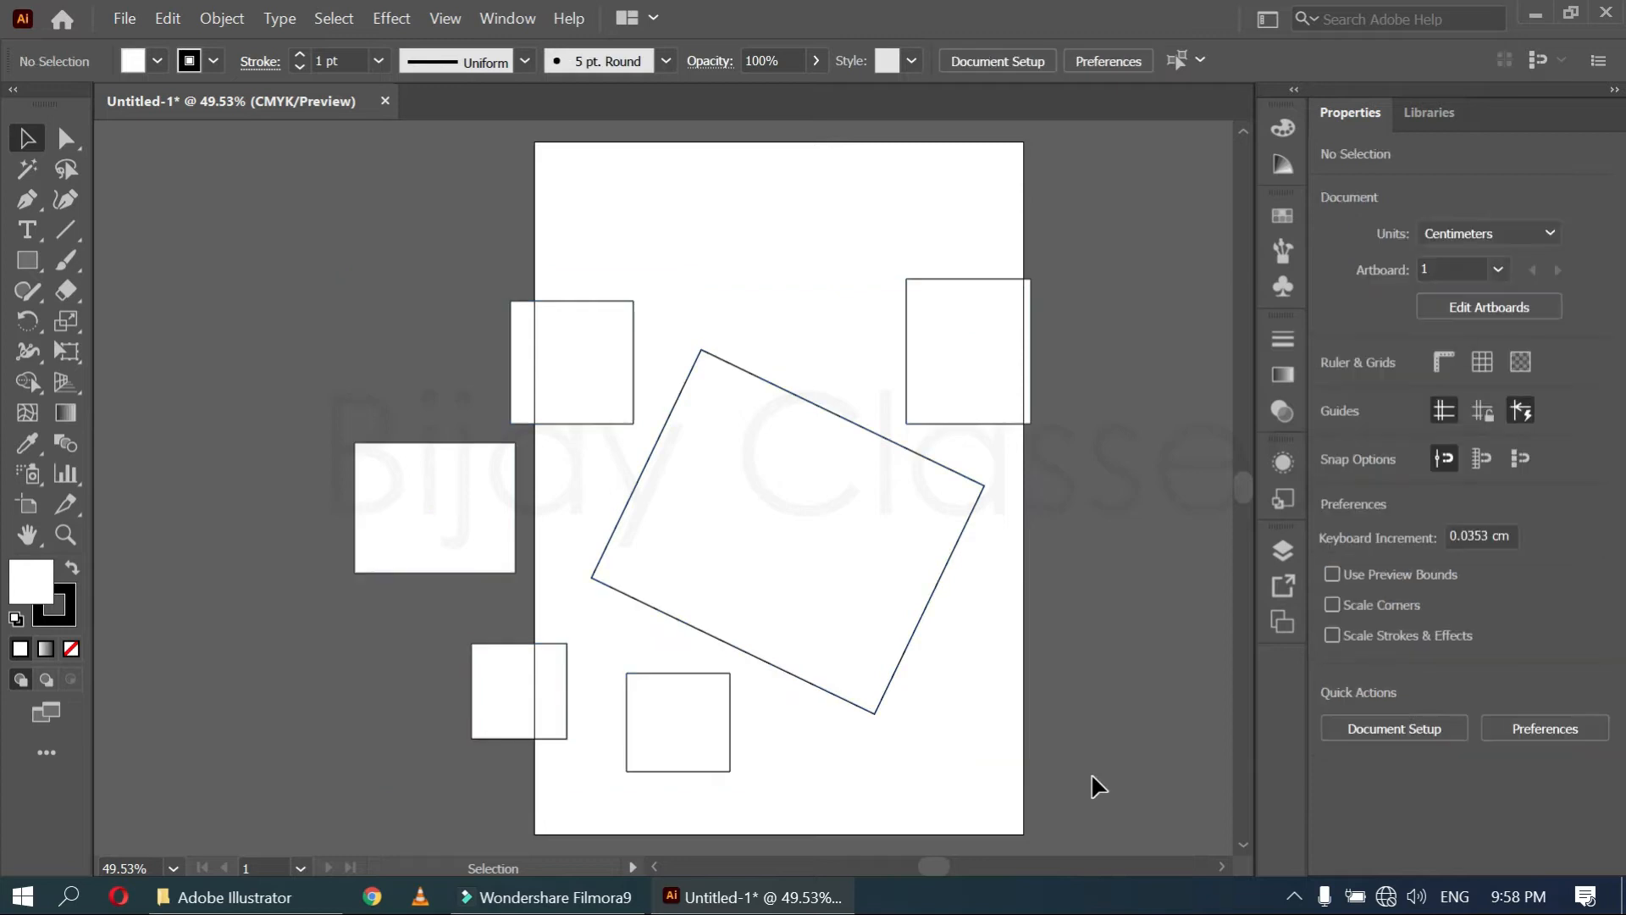
Move the upper-right, upper-left and bottom-centre rectangles up about 0.7 cm together, and drop the upper-right one from the selection
{"action": "left_click", "coordinate": [968, 349]}
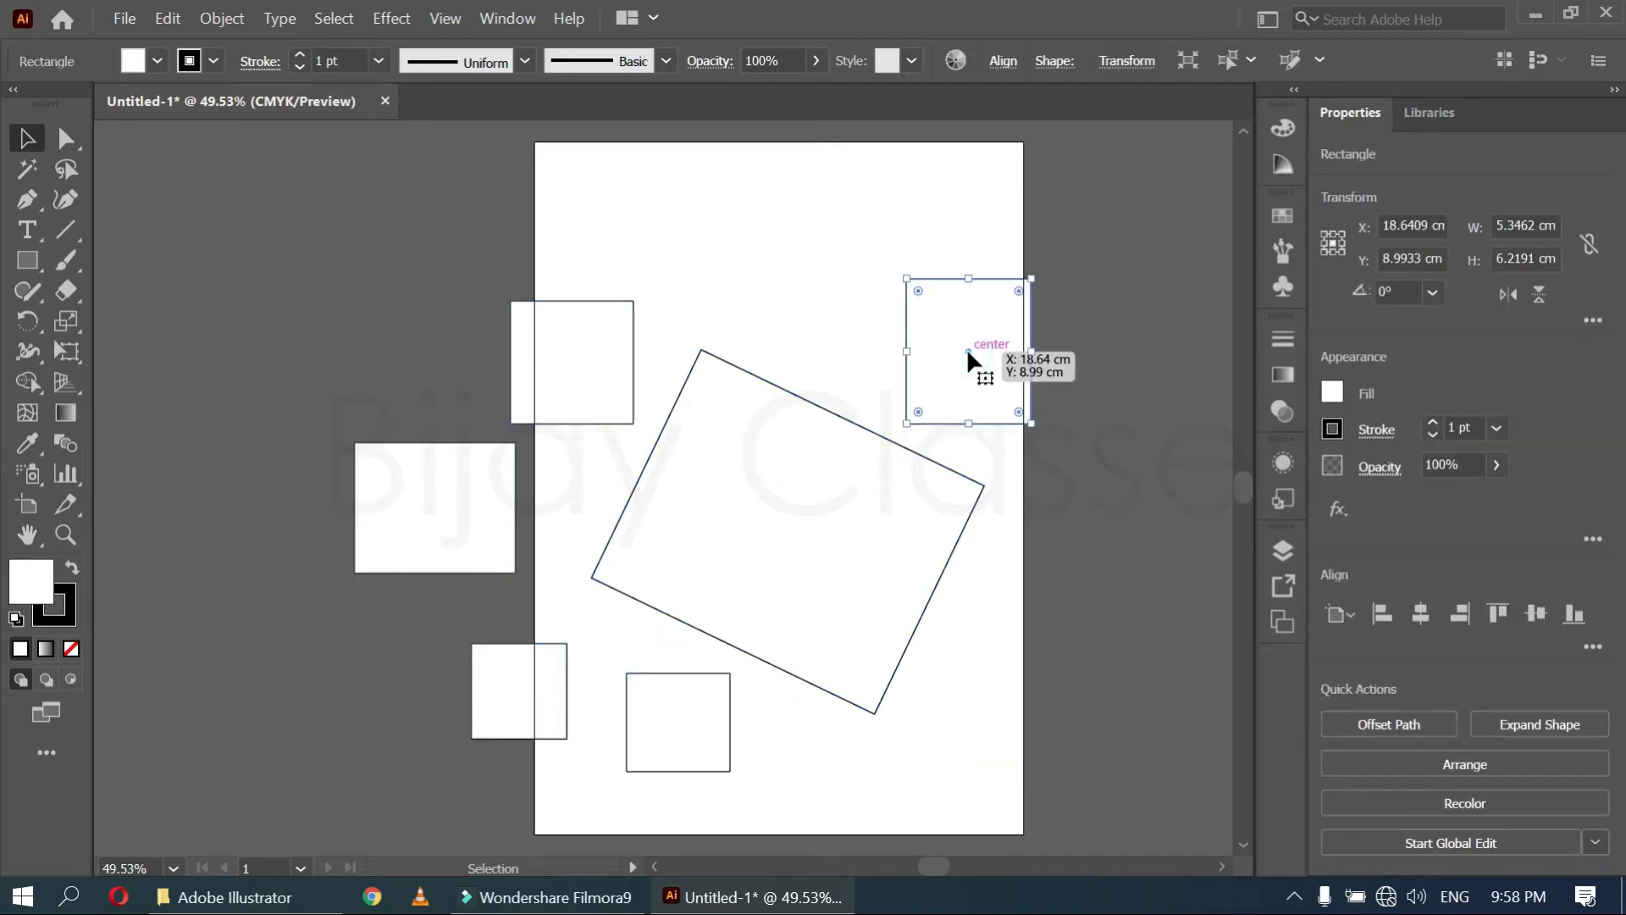
{"action": "left_click", "coordinate": [610, 357], "text": "shift"}
{"action": "left_click", "coordinate": [673, 713], "text": "shift"}
{"action": "left_click_drag", "start_coordinate": [659, 755], "coordinate": [678, 722]}
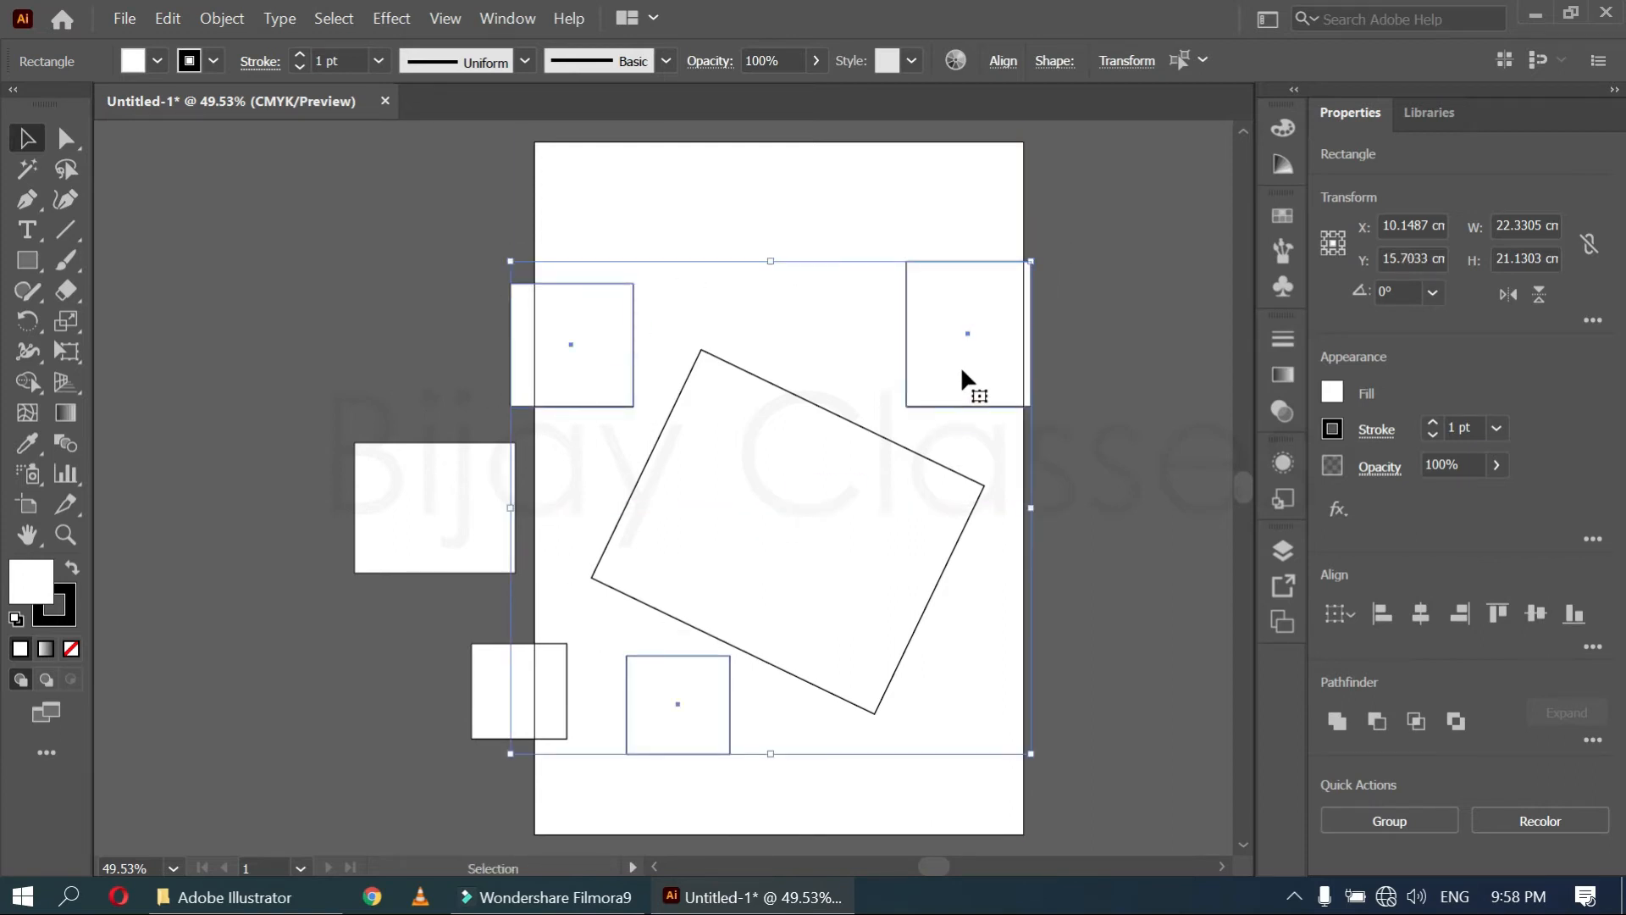
{"action": "left_click", "coordinate": [993, 377], "text": "shift"}
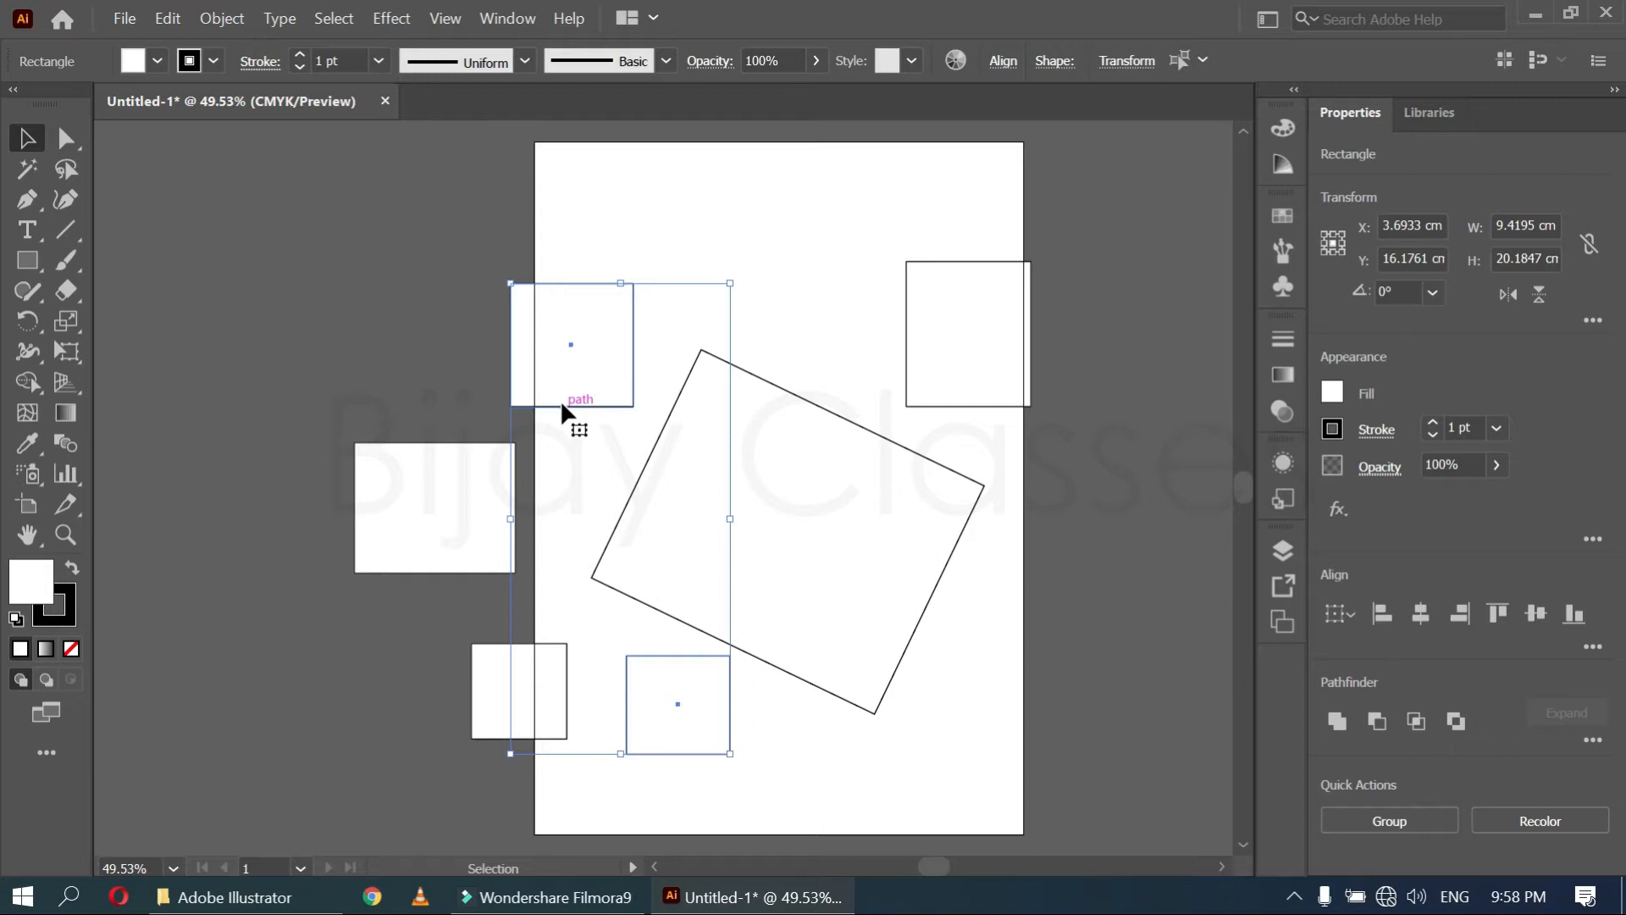
{"action": "left_click", "coordinate": [433, 306]}
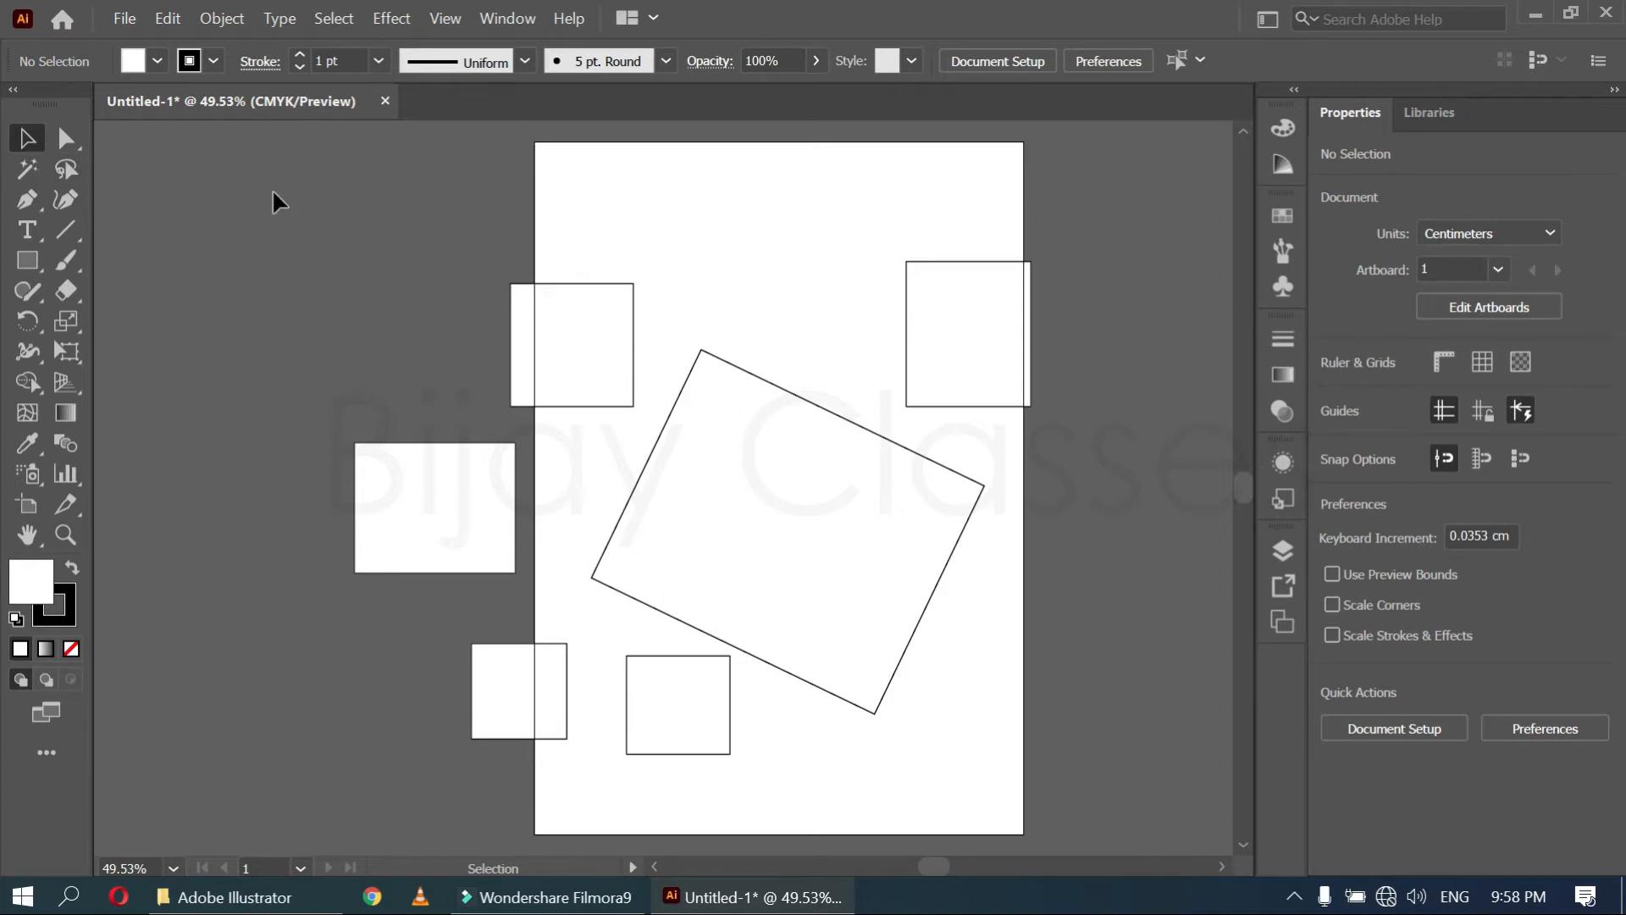
Delete all six rectangles and draw a new one about 4.9 by 4.4 cm to the left of the artboard
{"action": "left_click_drag", "start_coordinate": [291, 183], "coordinate": [1115, 789]}
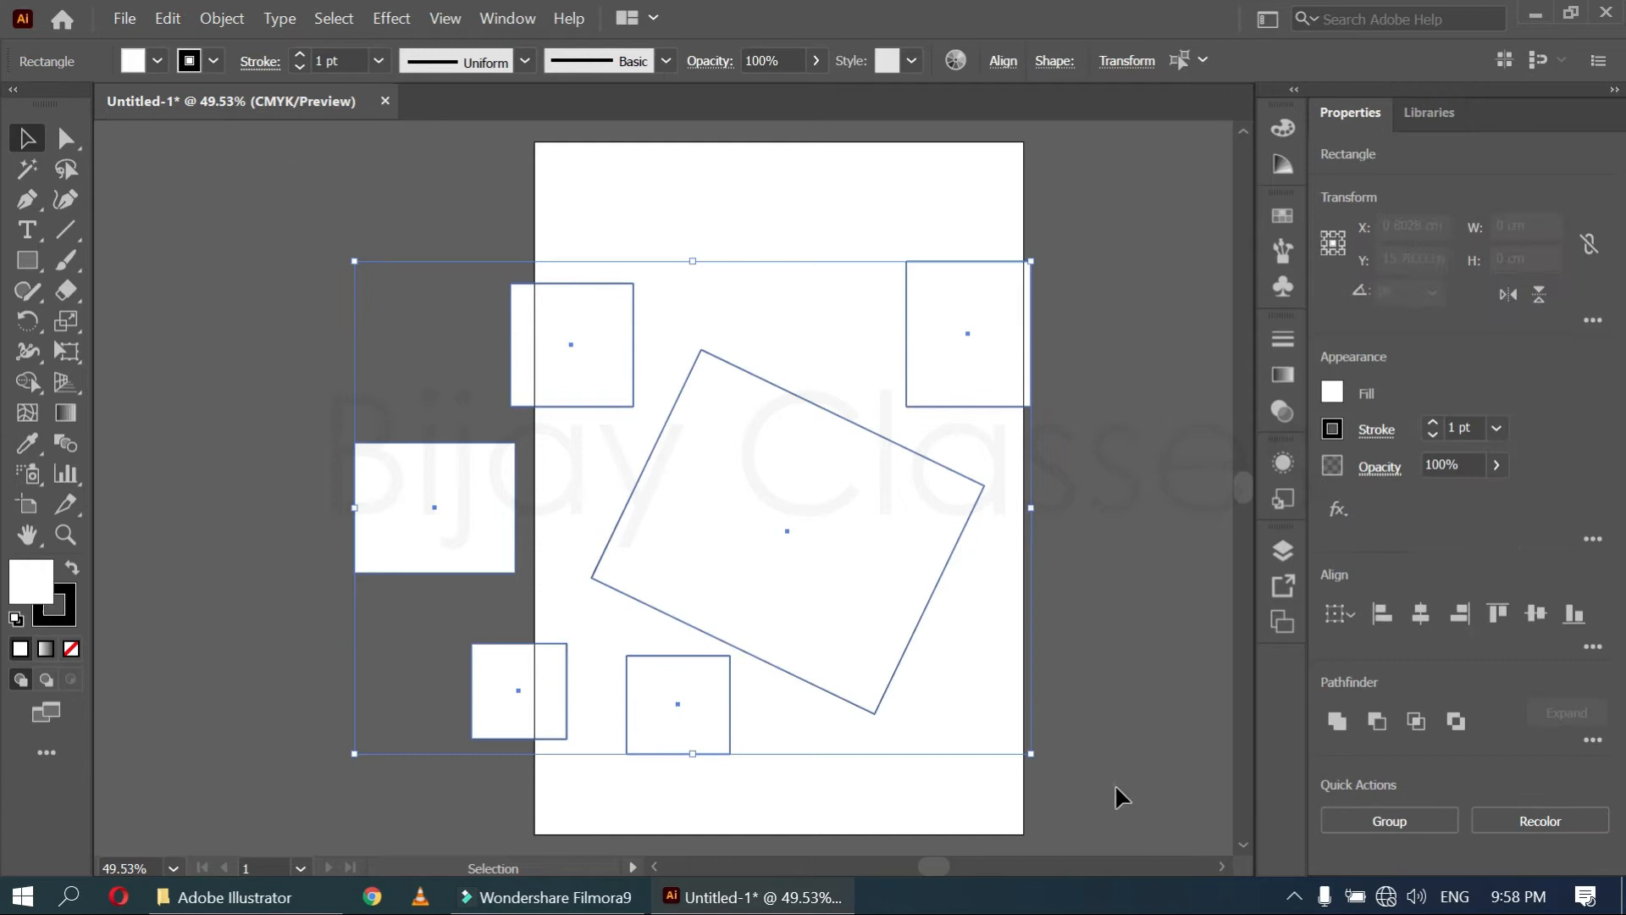
{"action": "key", "text": "Delete"}
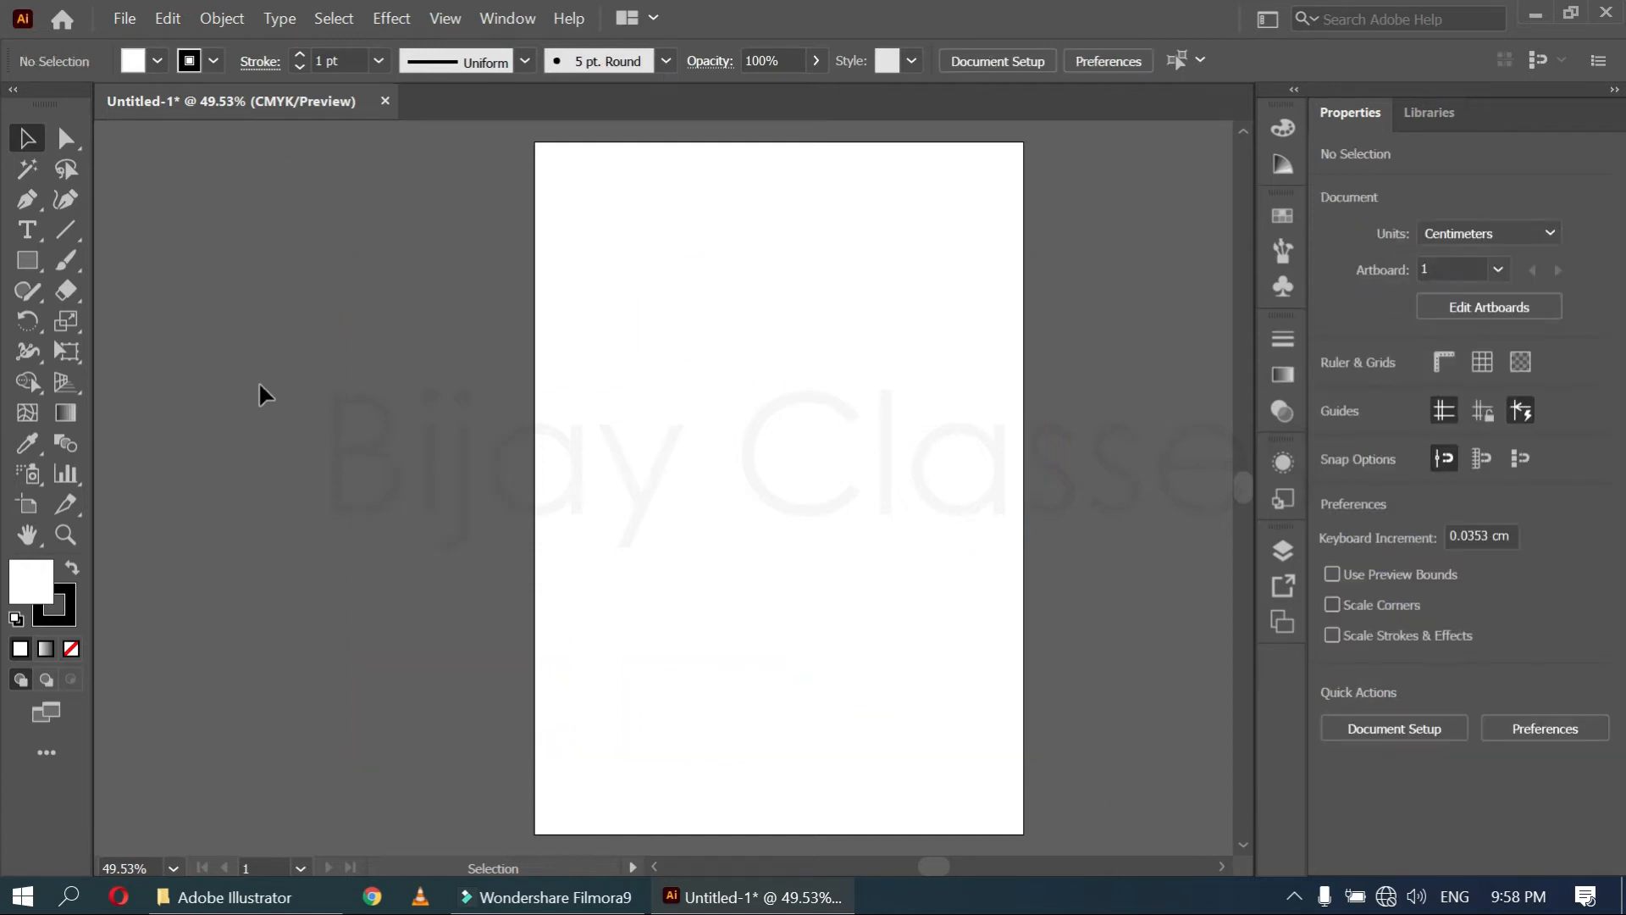
{"action": "left_click", "coordinate": [21, 262]}
{"action": "left_click_drag", "start_coordinate": [320, 379], "coordinate": [435, 483]}
Reshape the rectangle into a large irregular quadrilateral by moving its four corner anchor points with the Direct Selection tool
{"action": "left_click", "coordinate": [65, 140]}
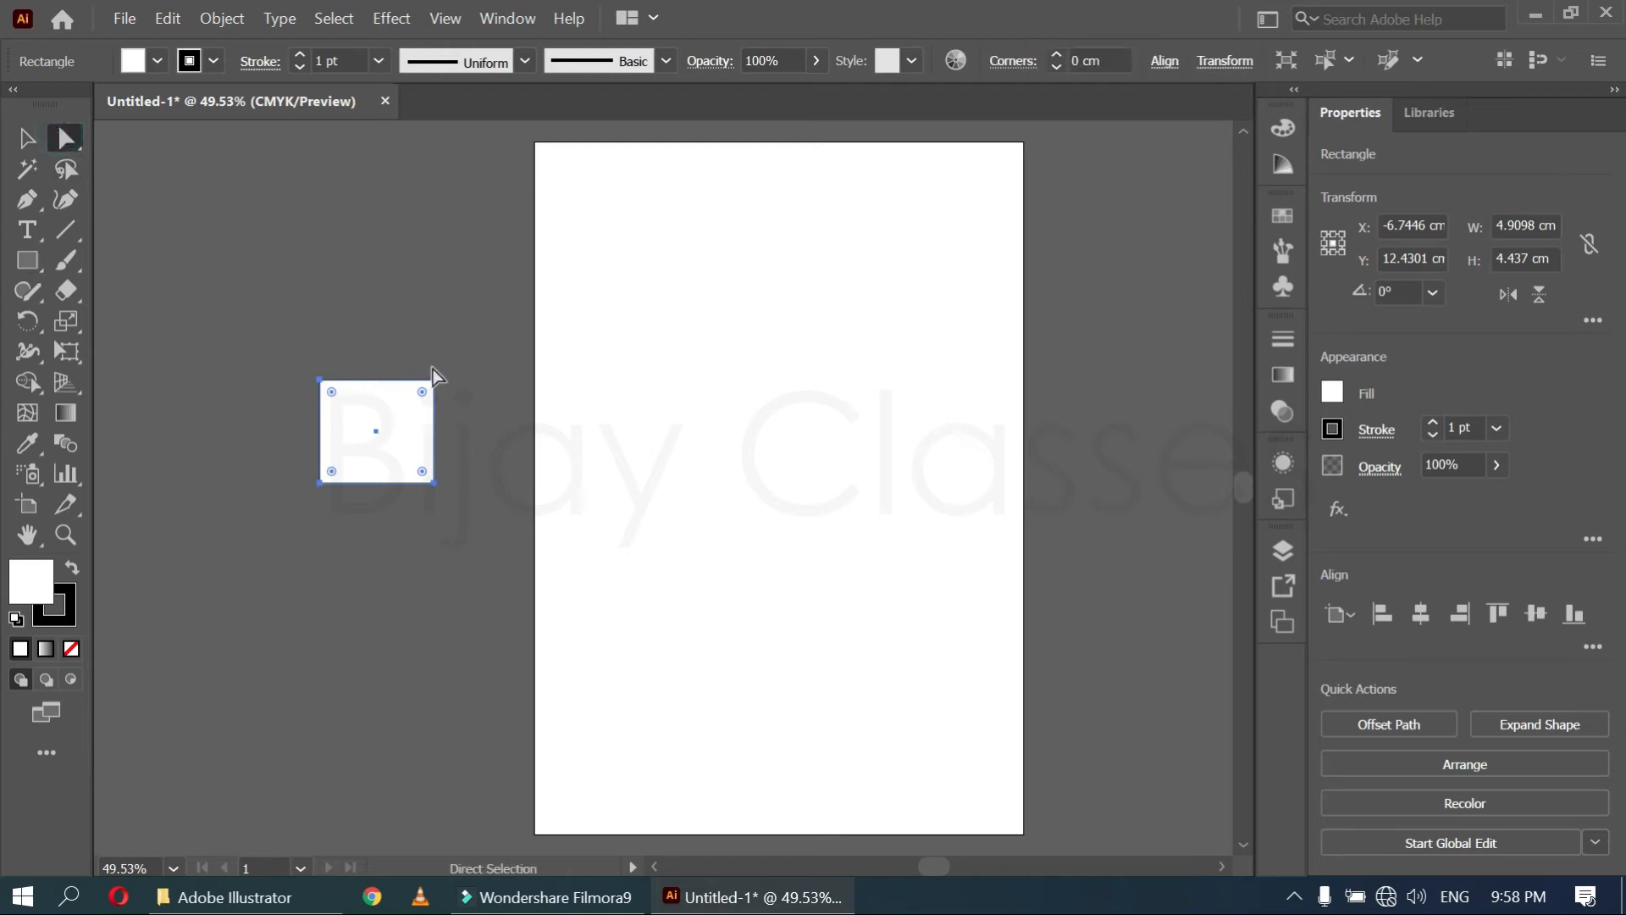
{"action": "left_click", "coordinate": [451, 366]}
{"action": "left_click_drag", "start_coordinate": [434, 382], "coordinate": [474, 309]}
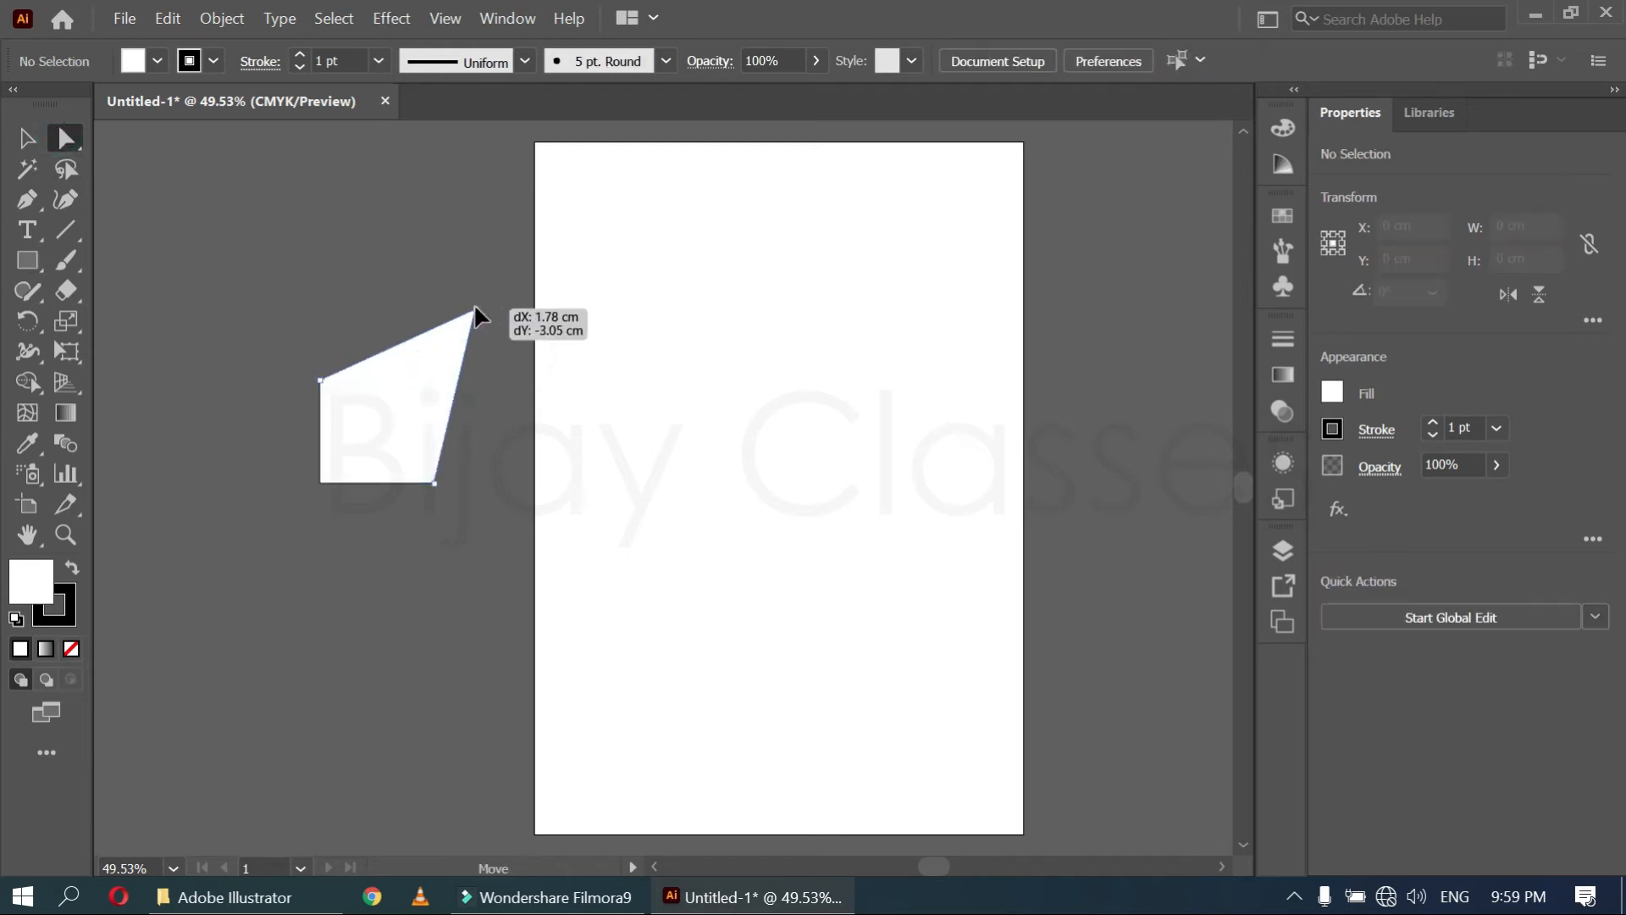
{"action": "left_click_drag", "start_coordinate": [435, 484], "coordinate": [729, 610]}
{"action": "left_click_drag", "start_coordinate": [320, 484], "coordinate": [240, 706]}
{"action": "left_click_drag", "start_coordinate": [320, 381], "coordinate": [230, 484]}
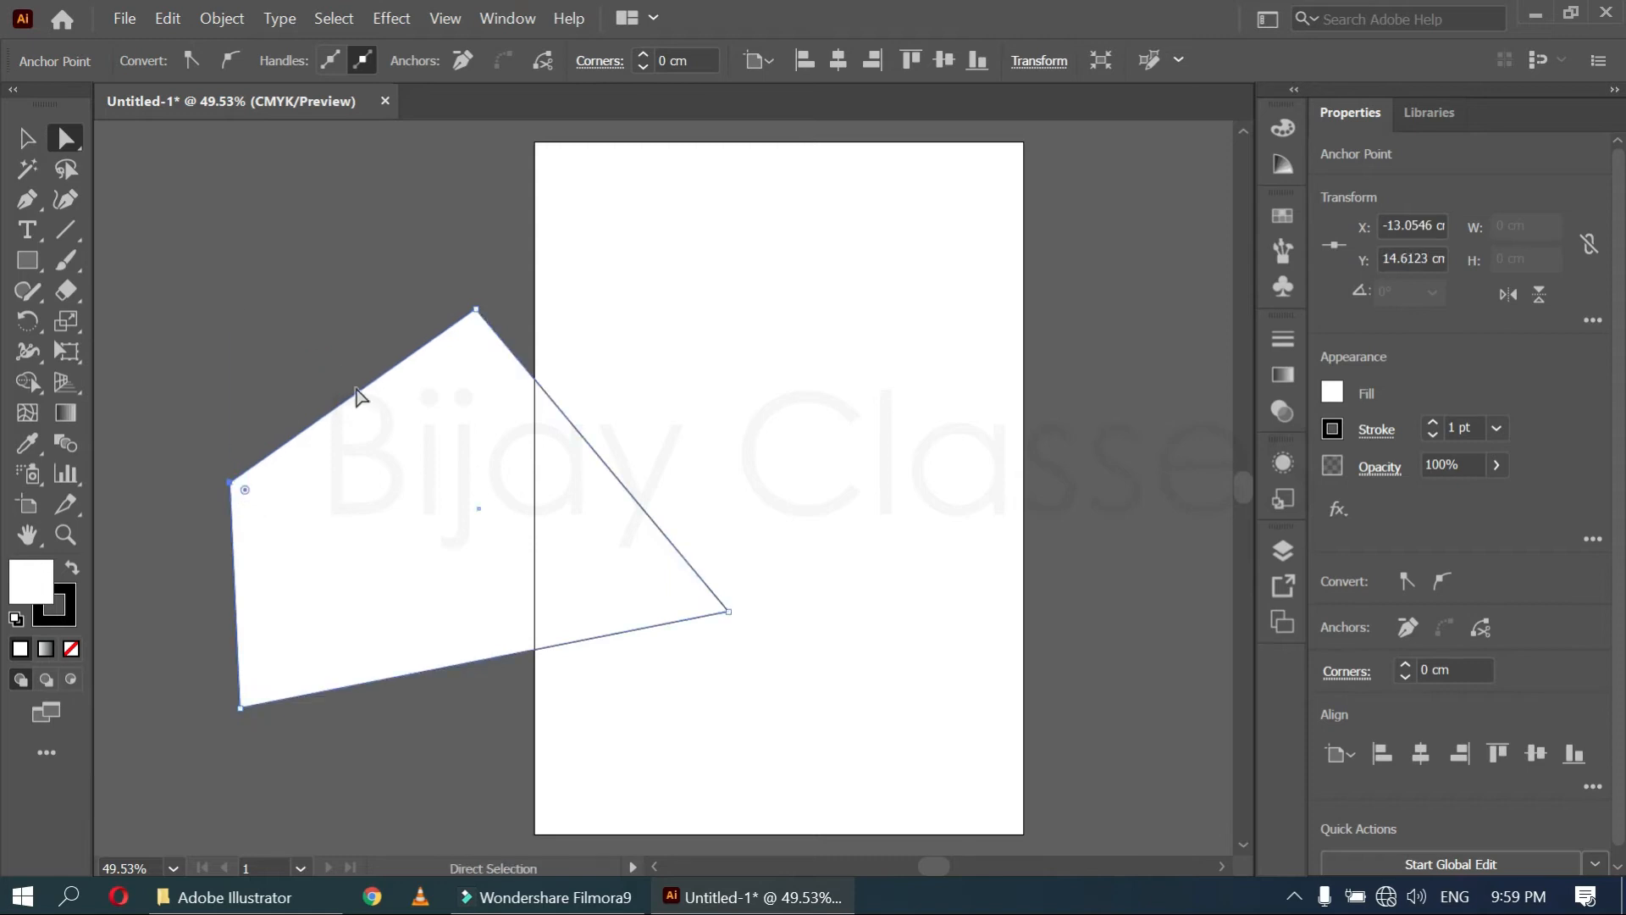
Shift the quadrilateral slightly right and move three of its anchor points across each other to form a self-crossing shape
{"action": "left_click", "coordinate": [334, 537]}
{"action": "mouse_move", "coordinate": [341, 543]}
{"action": "left_mouse_down"}
{"action": "mouse_move", "coordinate": [806, 570]}
{"action": "mouse_move", "coordinate": [903, 483]}
{"action": "mouse_move", "coordinate": [355, 505]}
{"action": "mouse_move", "coordinate": [368, 556]}
{"action": "left_mouse_up"}
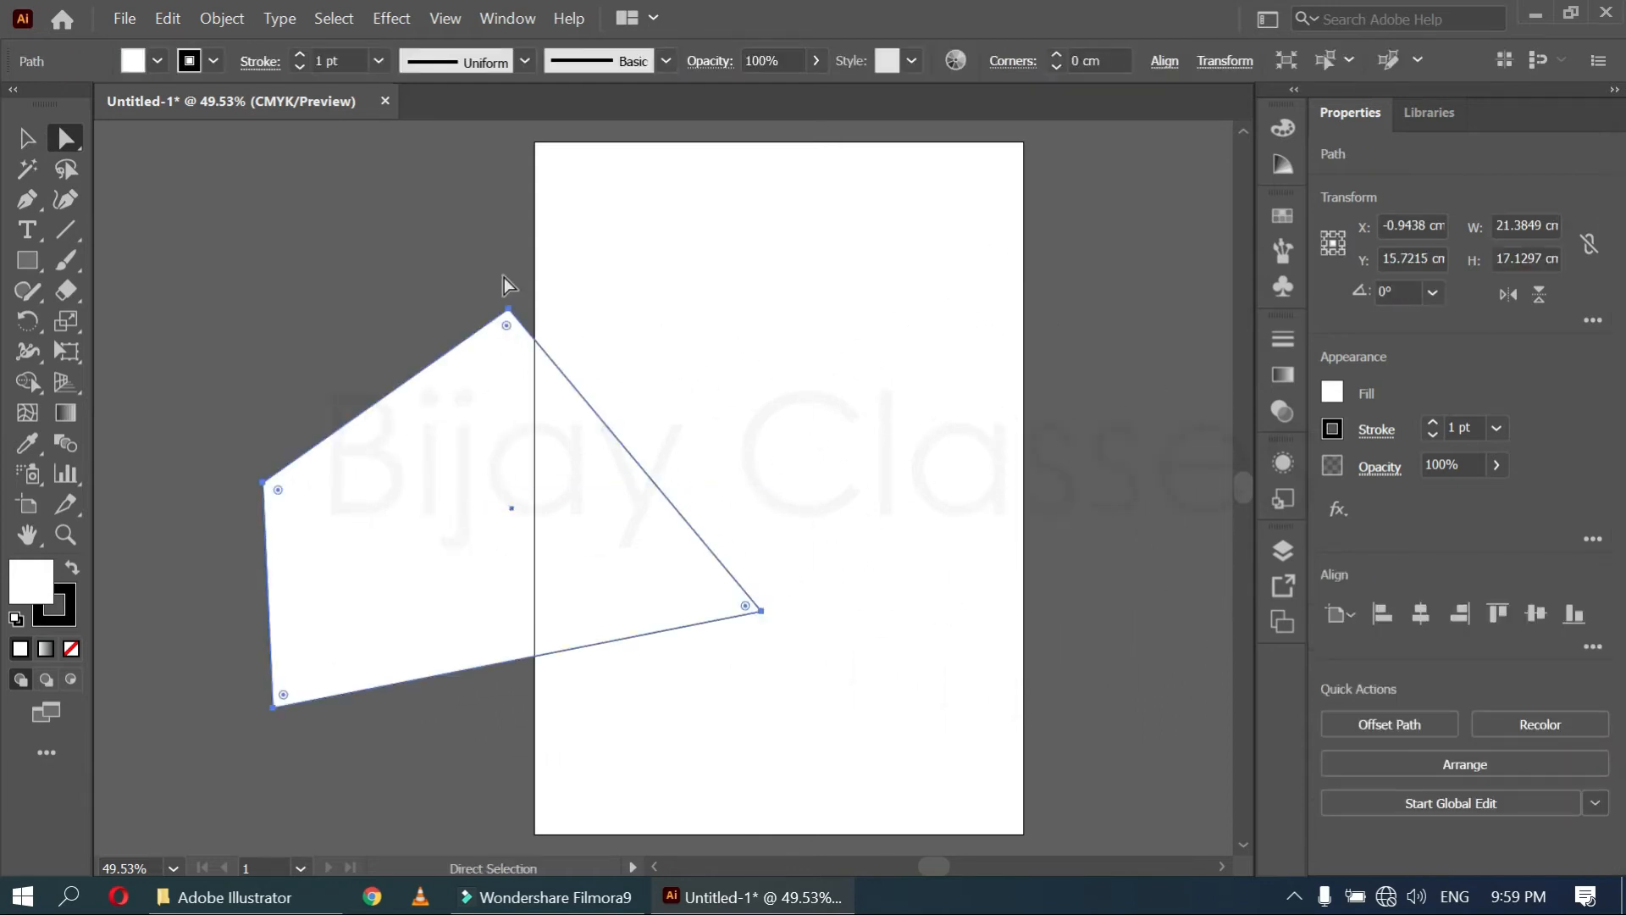
{"action": "left_click_drag", "start_coordinate": [508, 310], "coordinate": [1072, 349]}
{"action": "left_click_drag", "start_coordinate": [759, 615], "coordinate": [460, 251]}
{"action": "left_click_drag", "start_coordinate": [273, 711], "coordinate": [913, 664]}
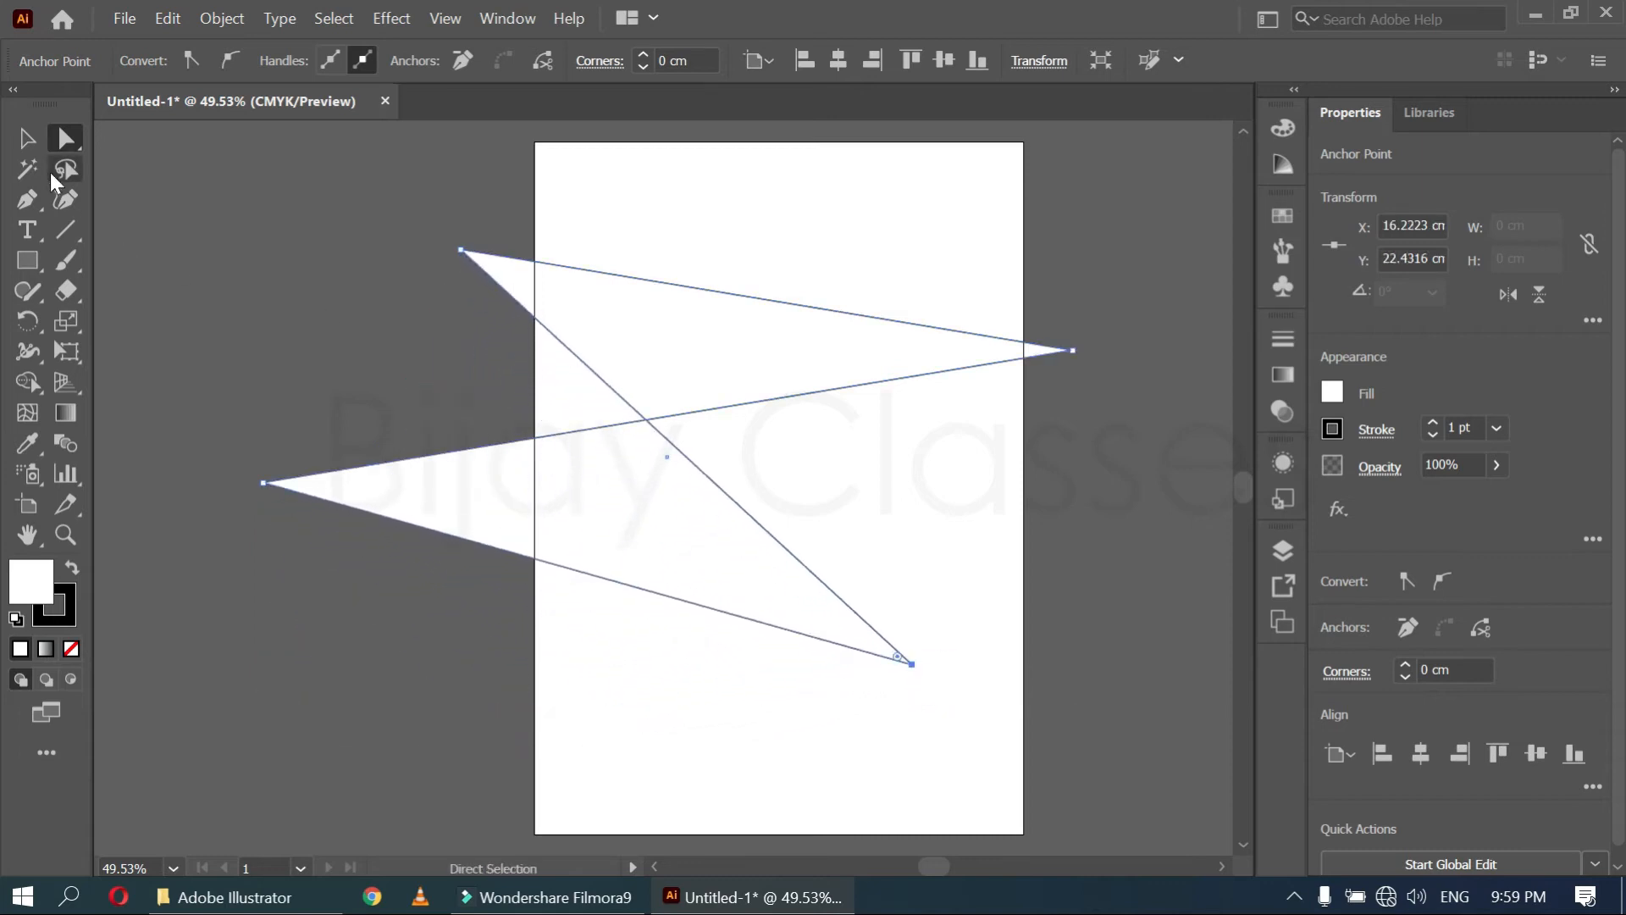
Move the whole self-crossing shape down with the Selection tool so its centre sits at about Y 16.4 cm
{"action": "left_click", "coordinate": [23, 140]}
{"action": "left_click", "coordinate": [471, 404]}
{"action": "left_click_drag", "start_coordinate": [636, 483], "coordinate": [622, 580]}
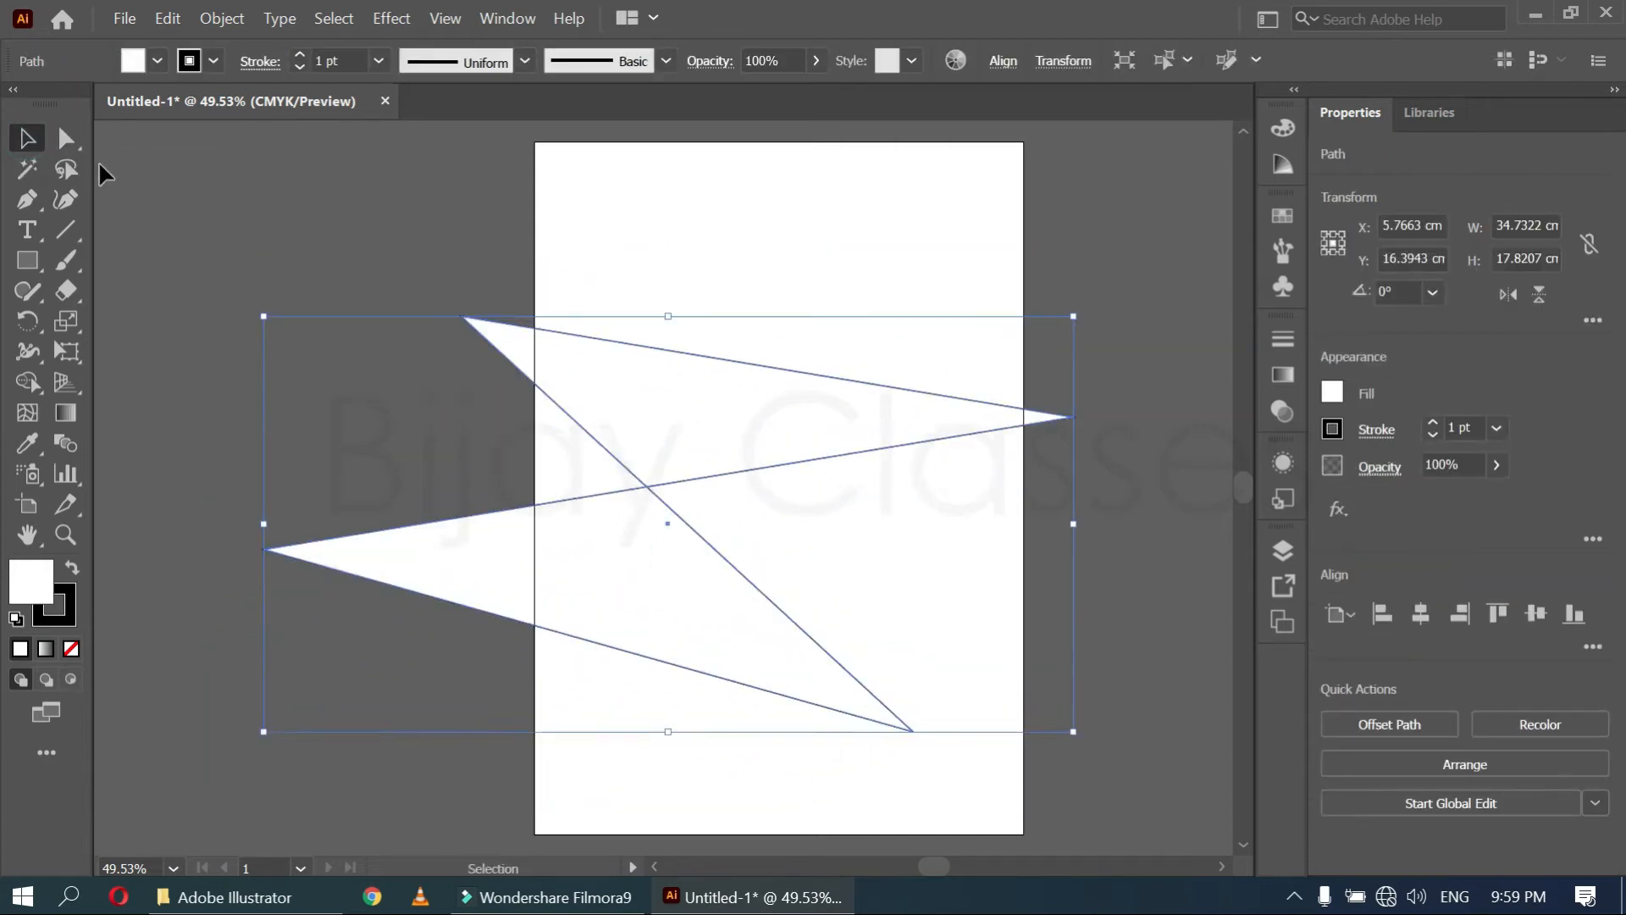
{"action": "left_click_drag", "start_coordinate": [63, 136], "coordinate": [172, 177]}
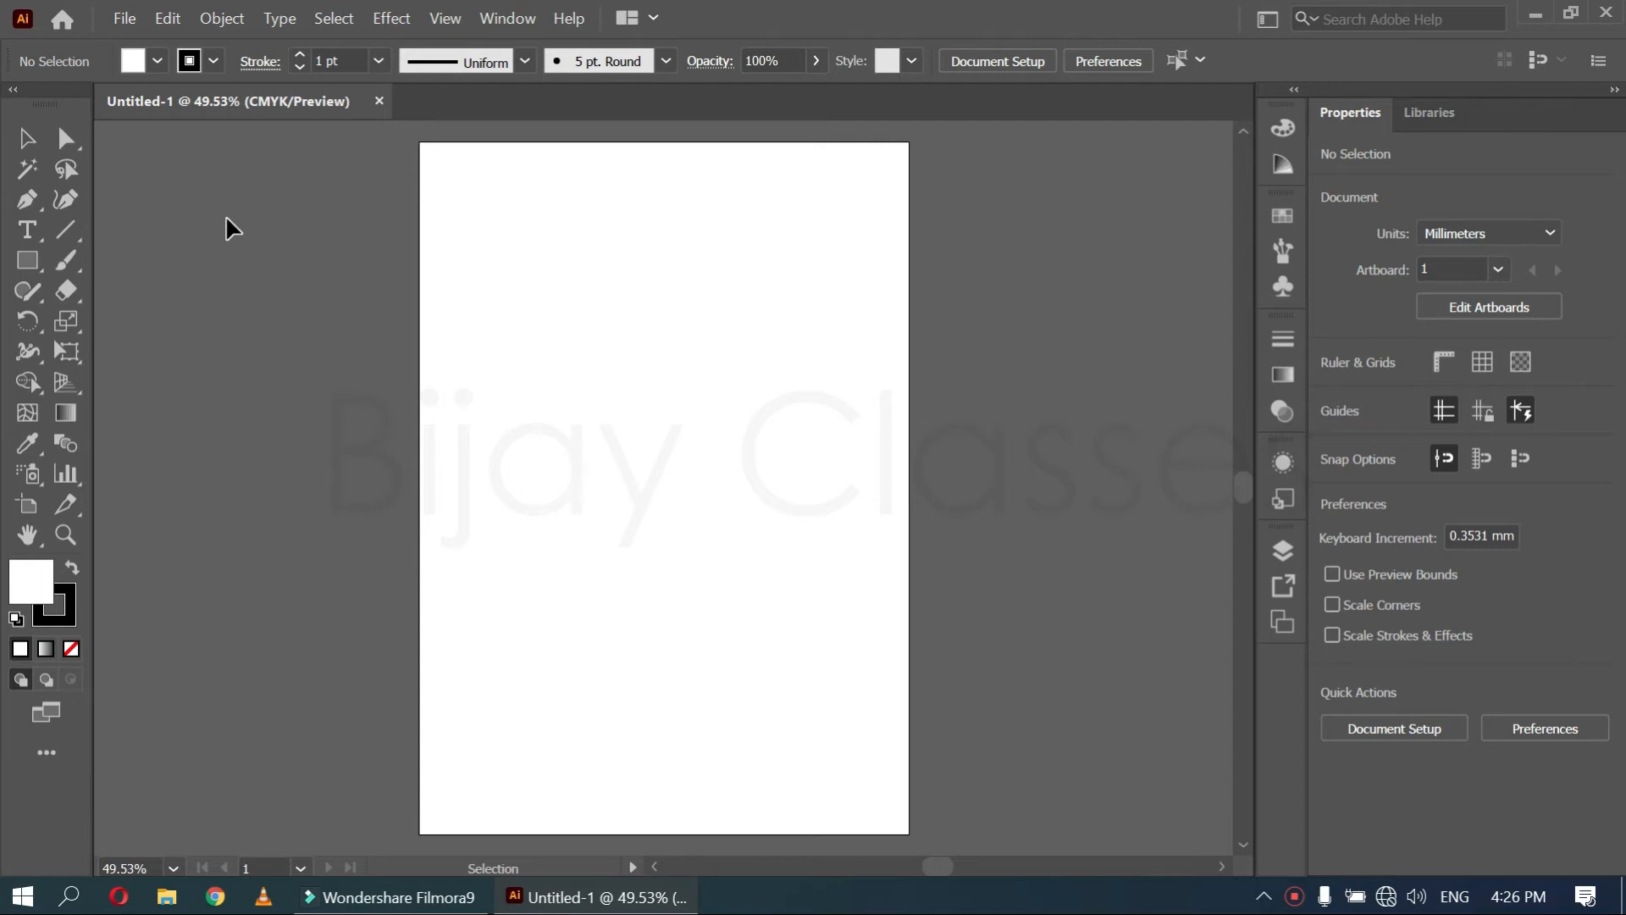
Activate the Artboard tool, browse the size presets, keep A4 for the artboard and check its width and height
{"action": "left_click", "coordinate": [29, 506]}
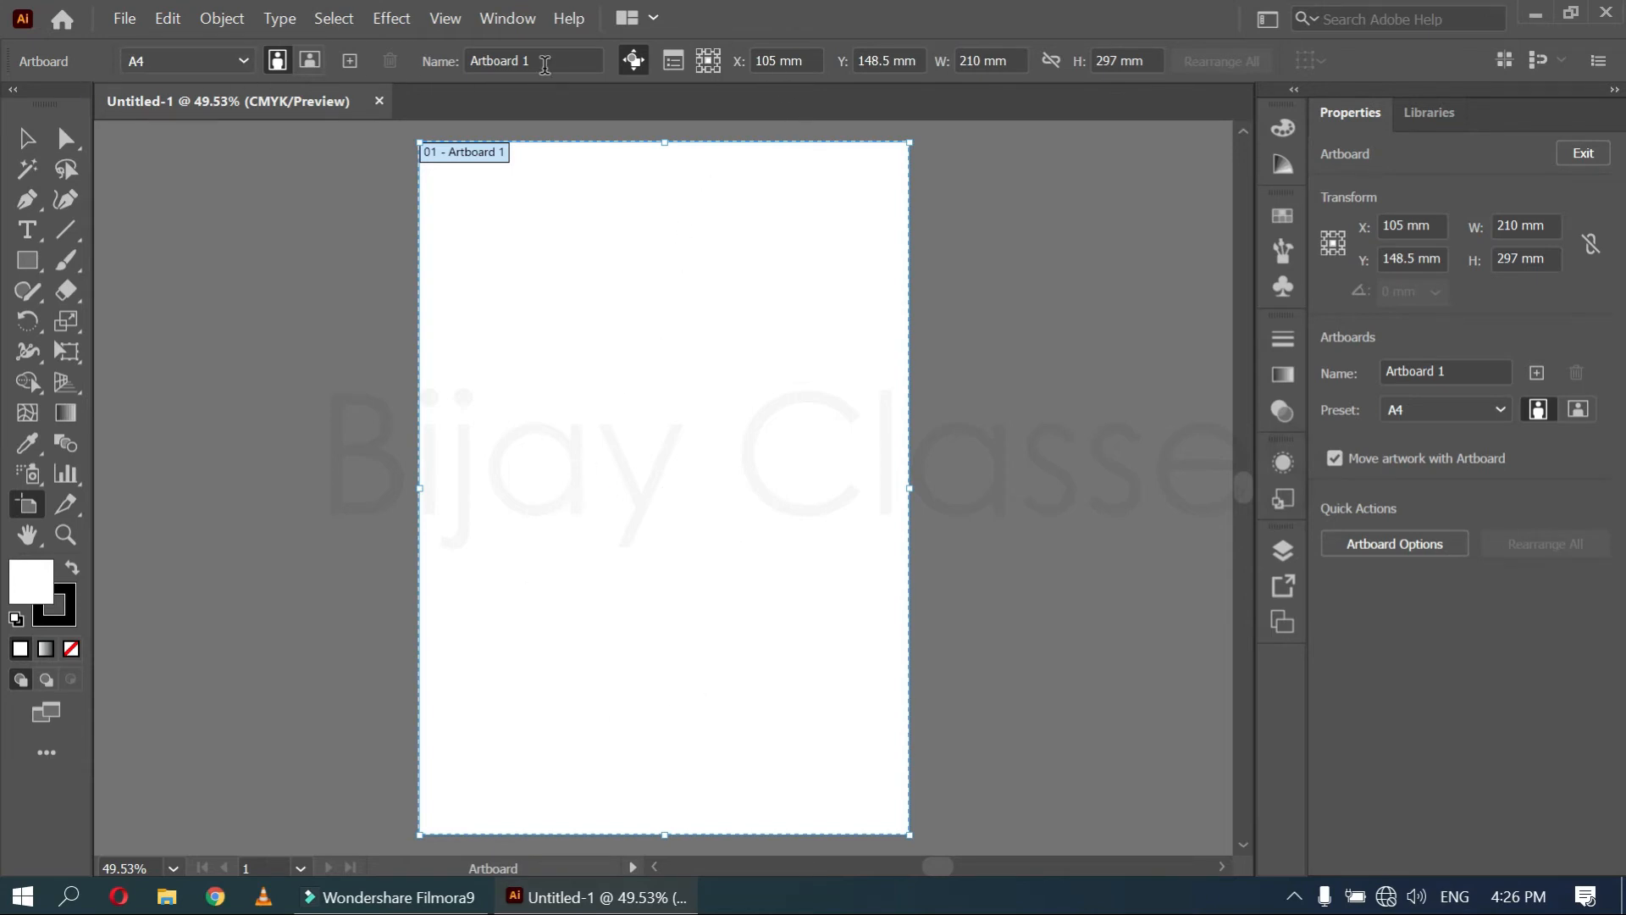
{"action": "left_click", "coordinate": [229, 68]}
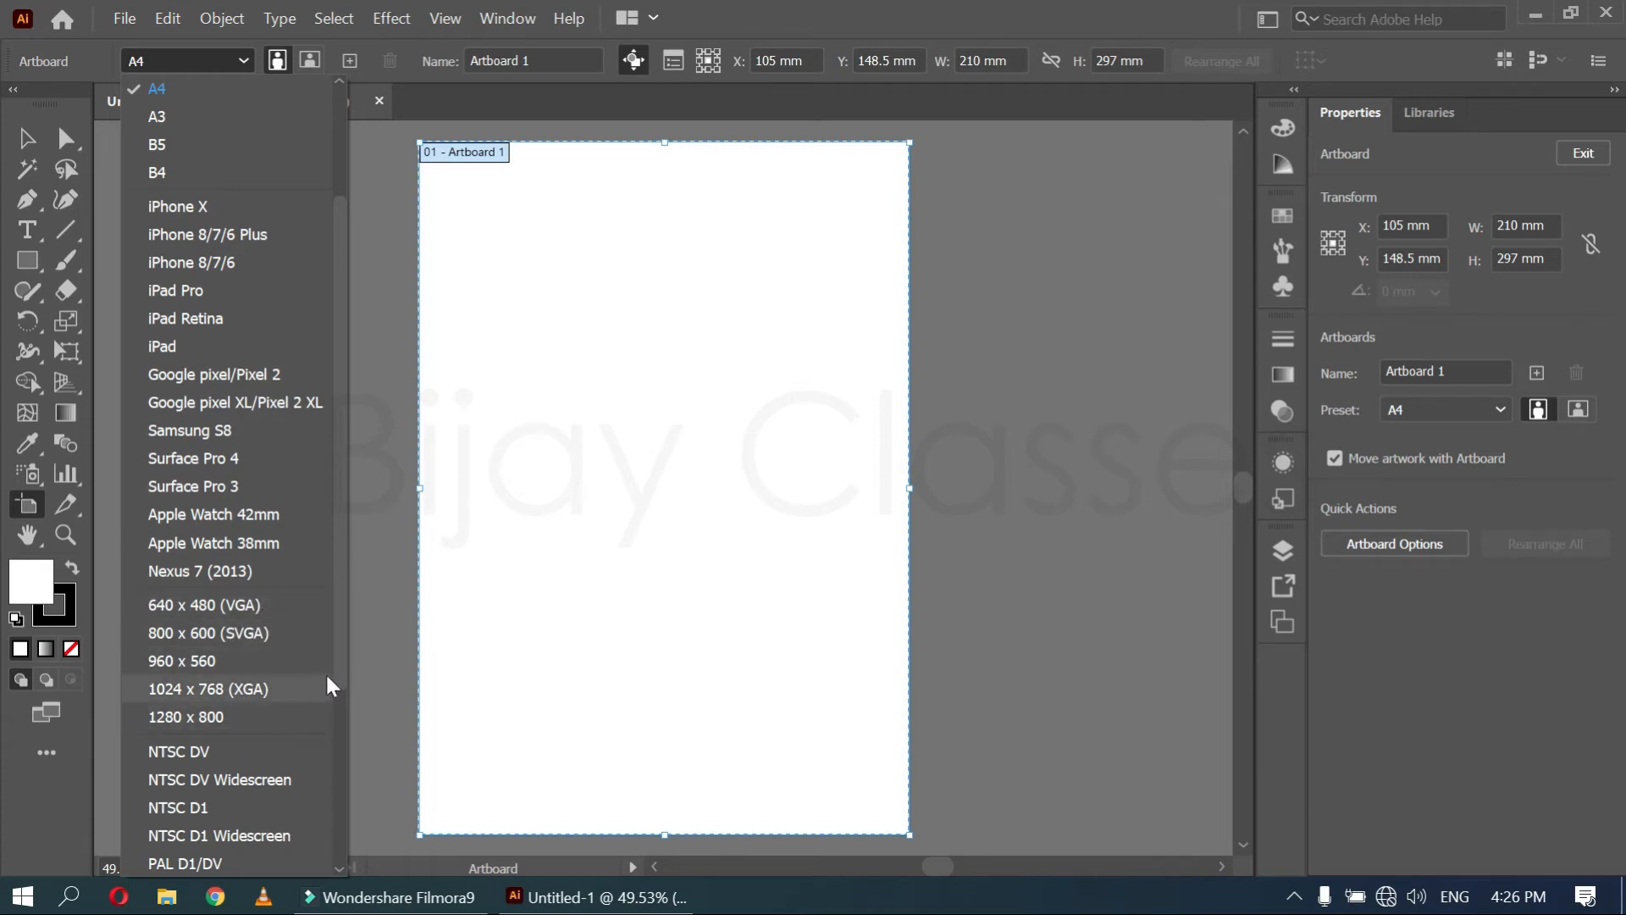
{"action": "left_click_drag", "start_coordinate": [337, 676], "coordinate": [376, 340]}
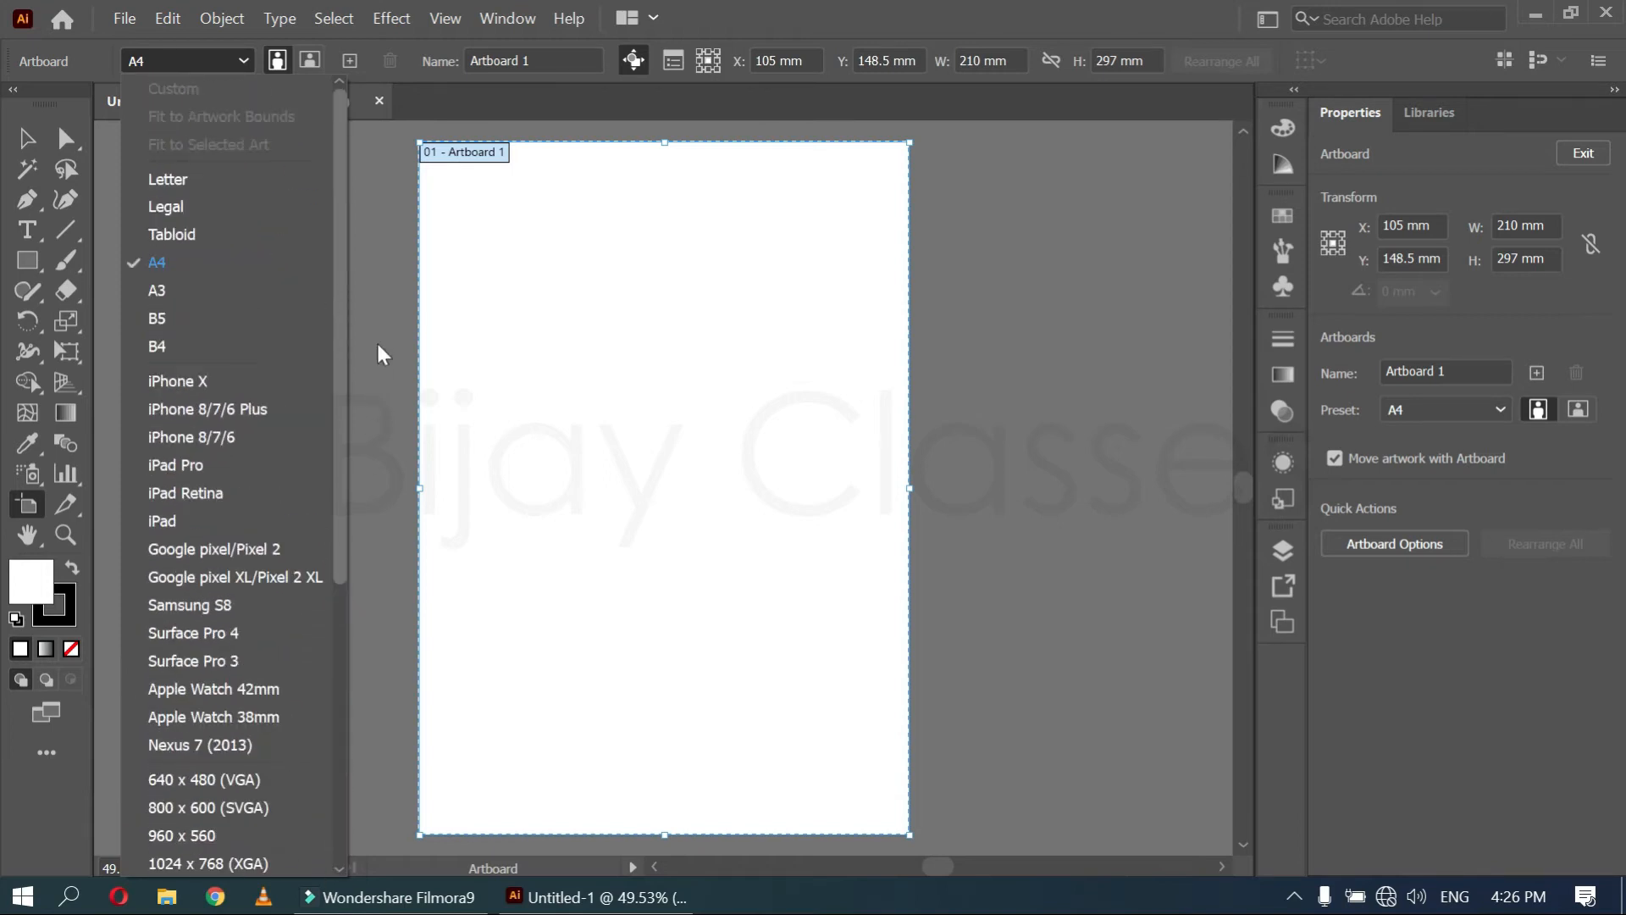
{"action": "left_click", "coordinate": [185, 260]}
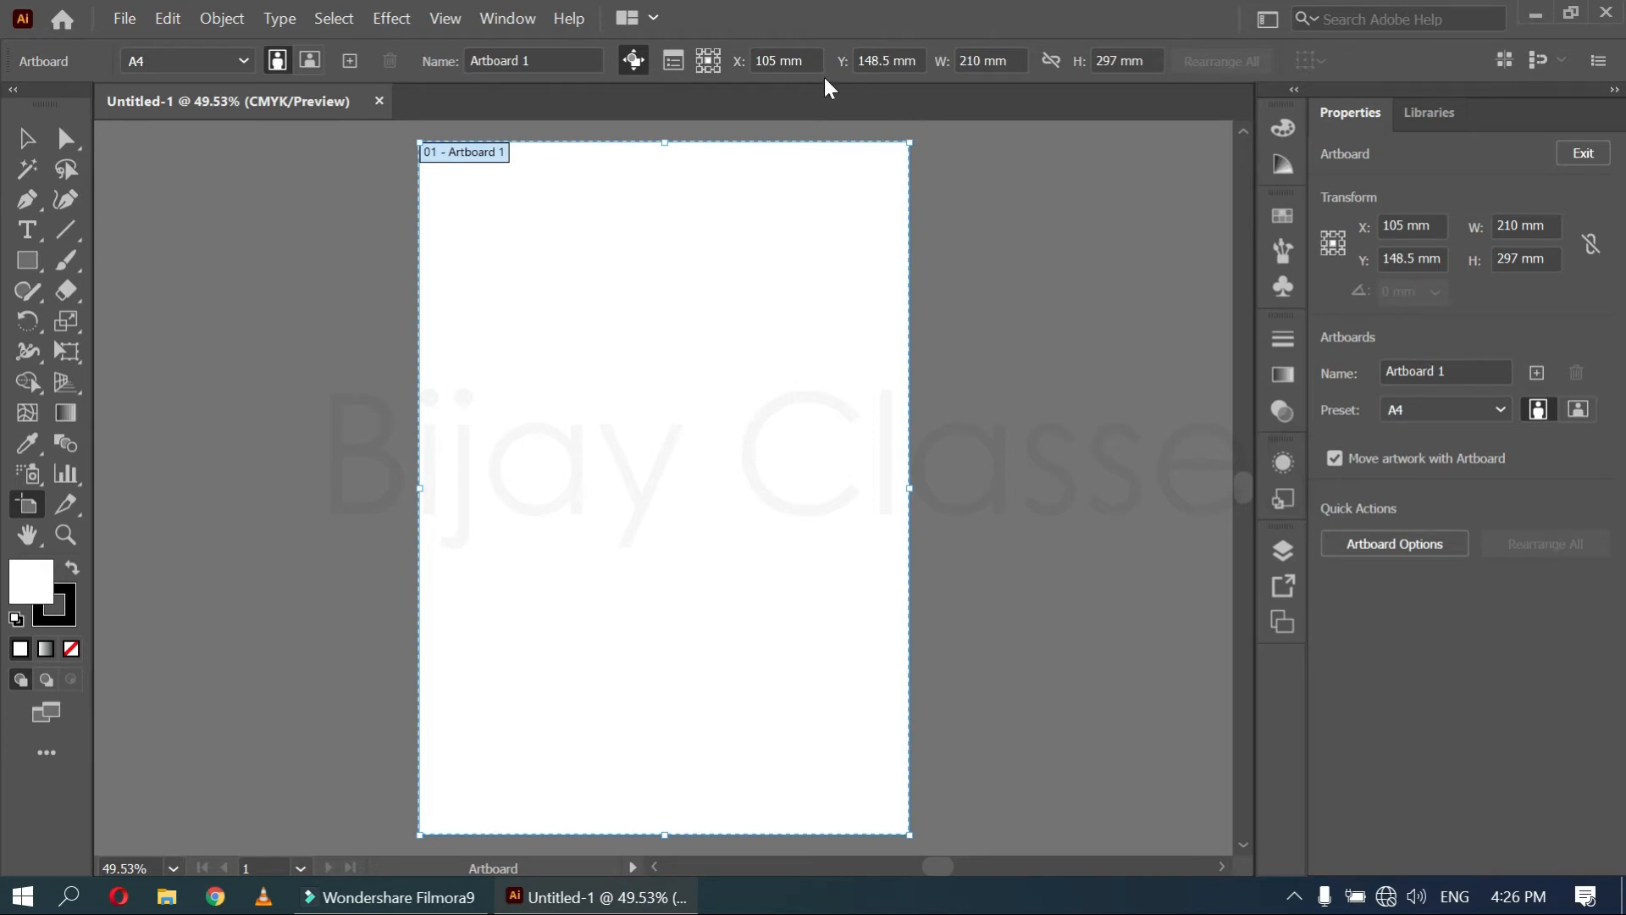
{"action": "left_click", "coordinate": [1016, 58]}
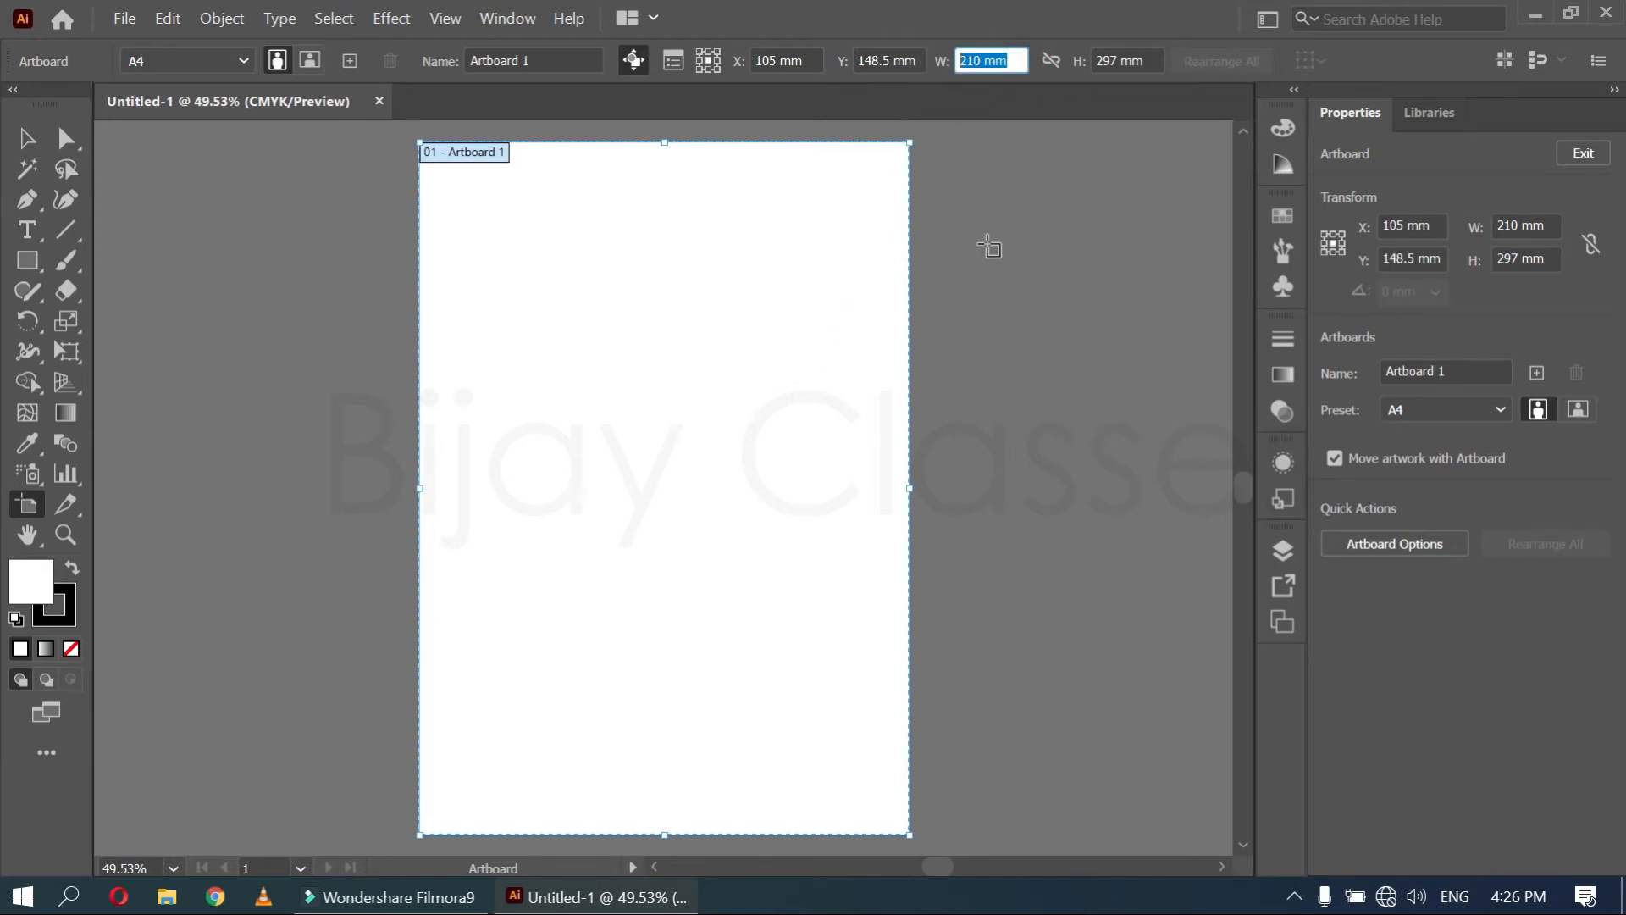
{"action": "left_click", "coordinate": [1146, 61]}
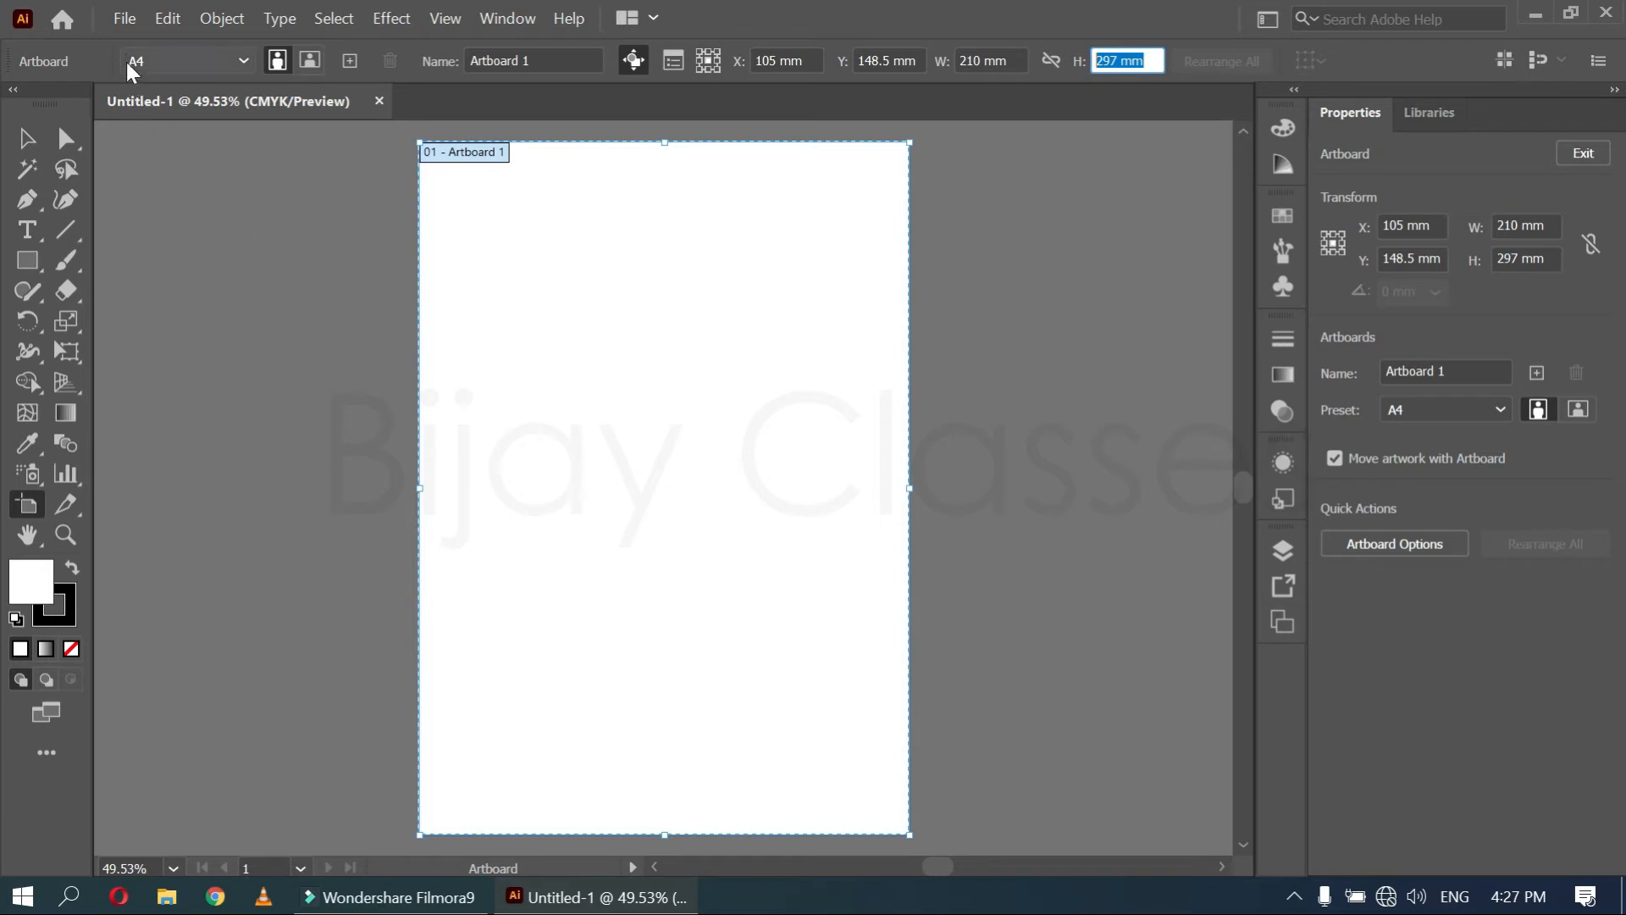
Examine the measurement units offered for a new document and close the dialog without creating one
{"action": "left_click", "coordinate": [123, 18]}
{"action": "left_click", "coordinate": [127, 44]}
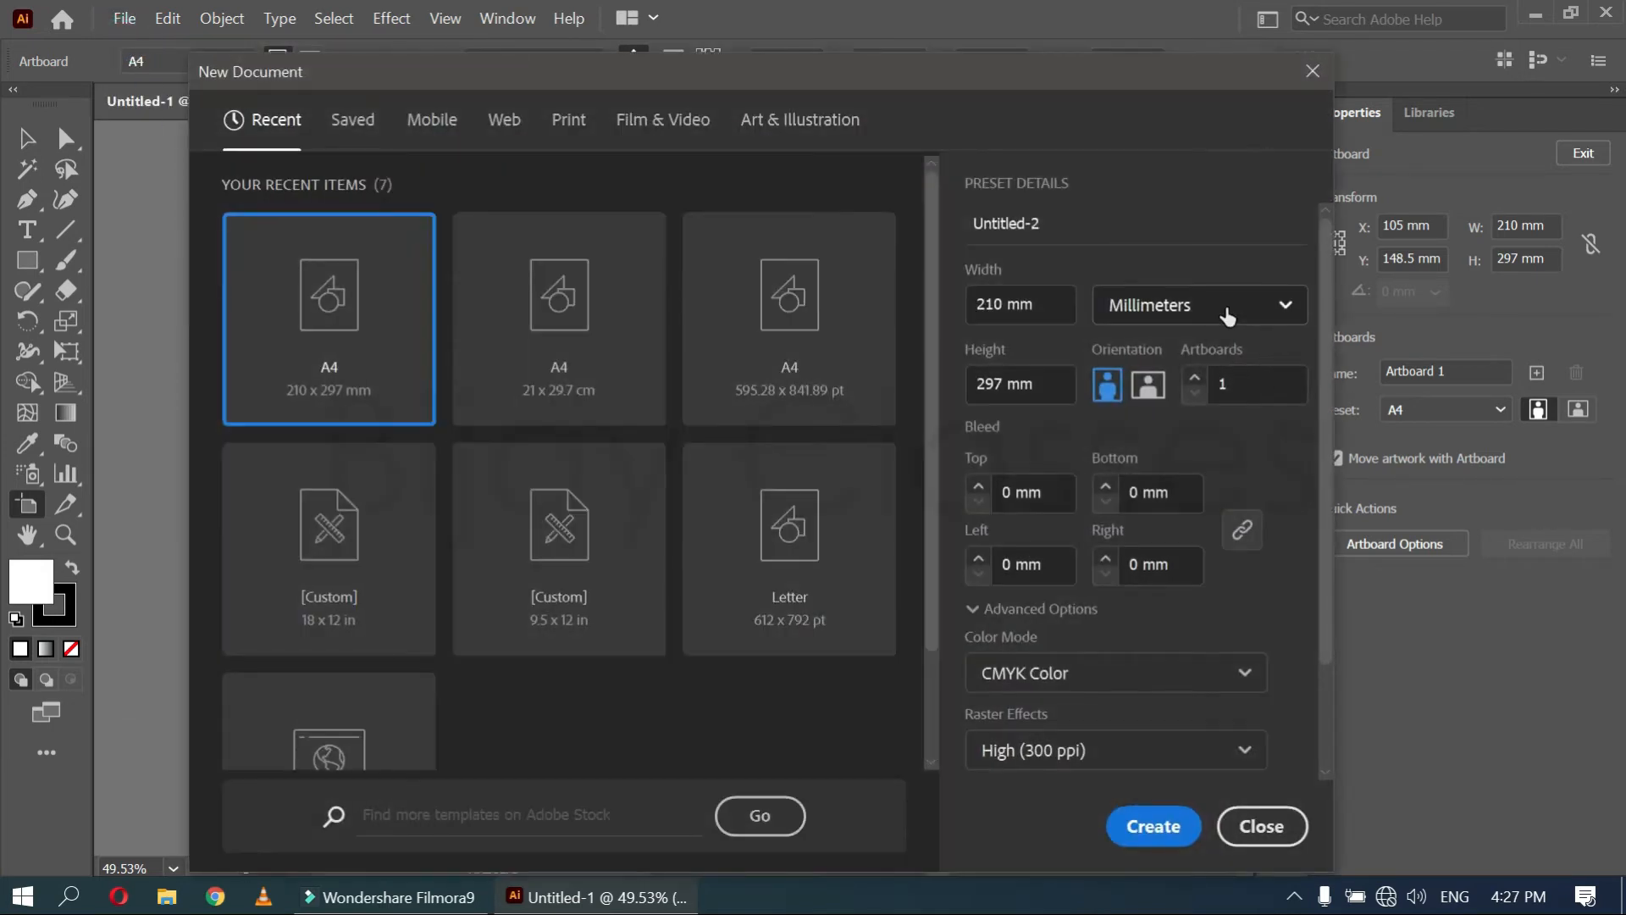
{"action": "left_click", "coordinate": [1225, 313]}
{"action": "left_click", "coordinate": [1223, 313]}
{"action": "left_click", "coordinate": [1211, 307]}
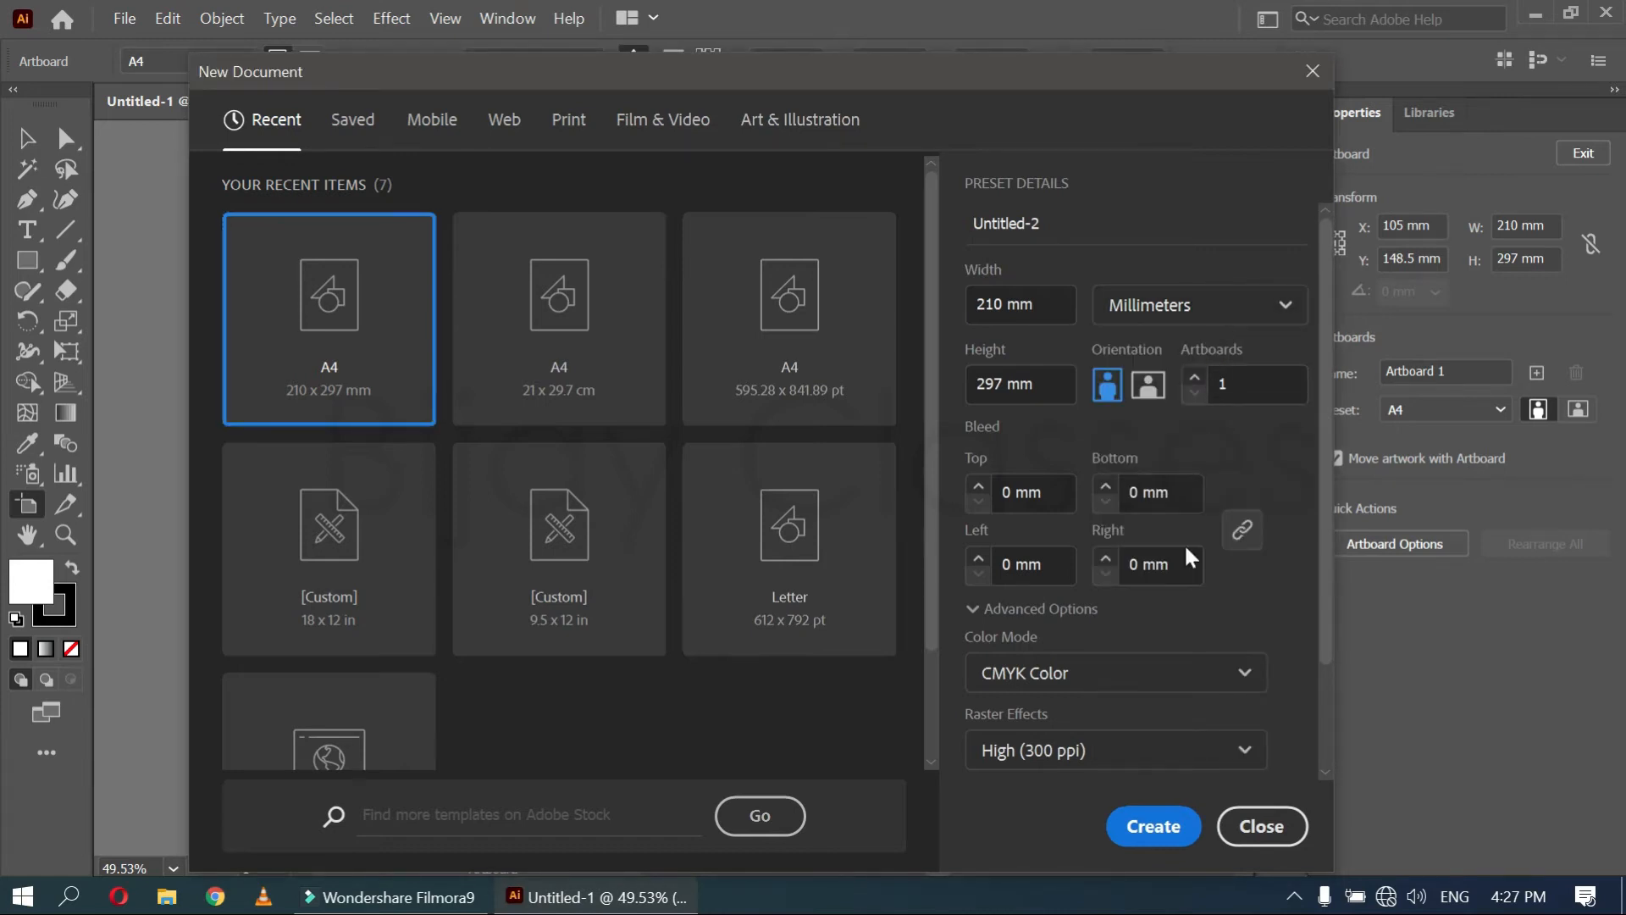
{"action": "left_click", "coordinate": [1264, 314]}
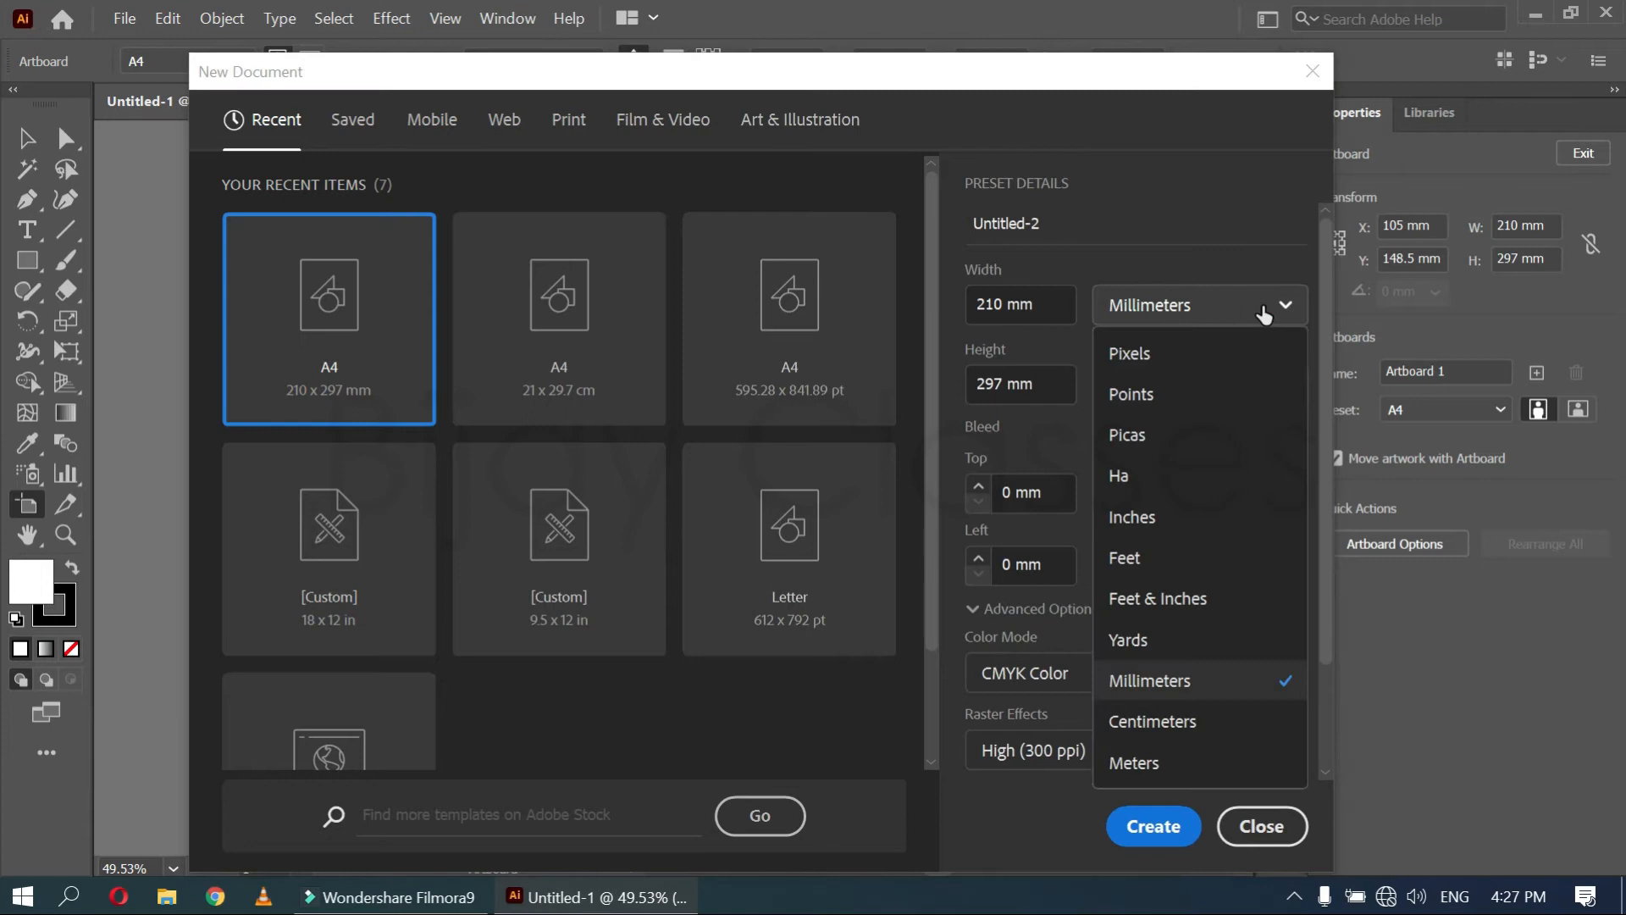
{"action": "left_click", "coordinate": [1220, 218]}
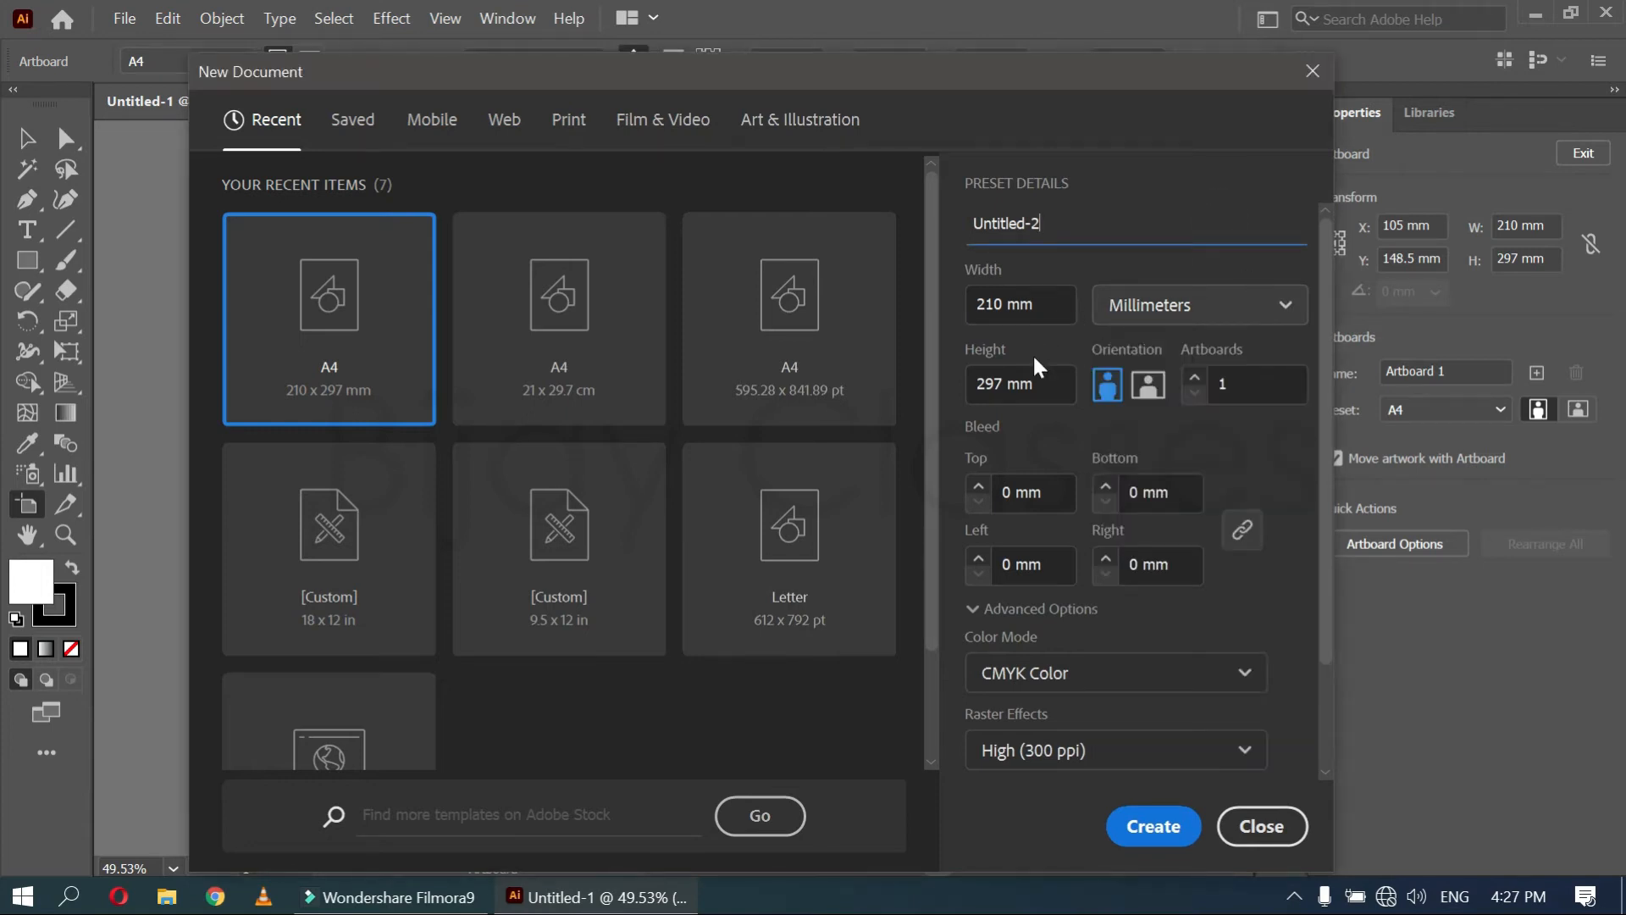
{"action": "left_click", "coordinate": [1260, 826]}
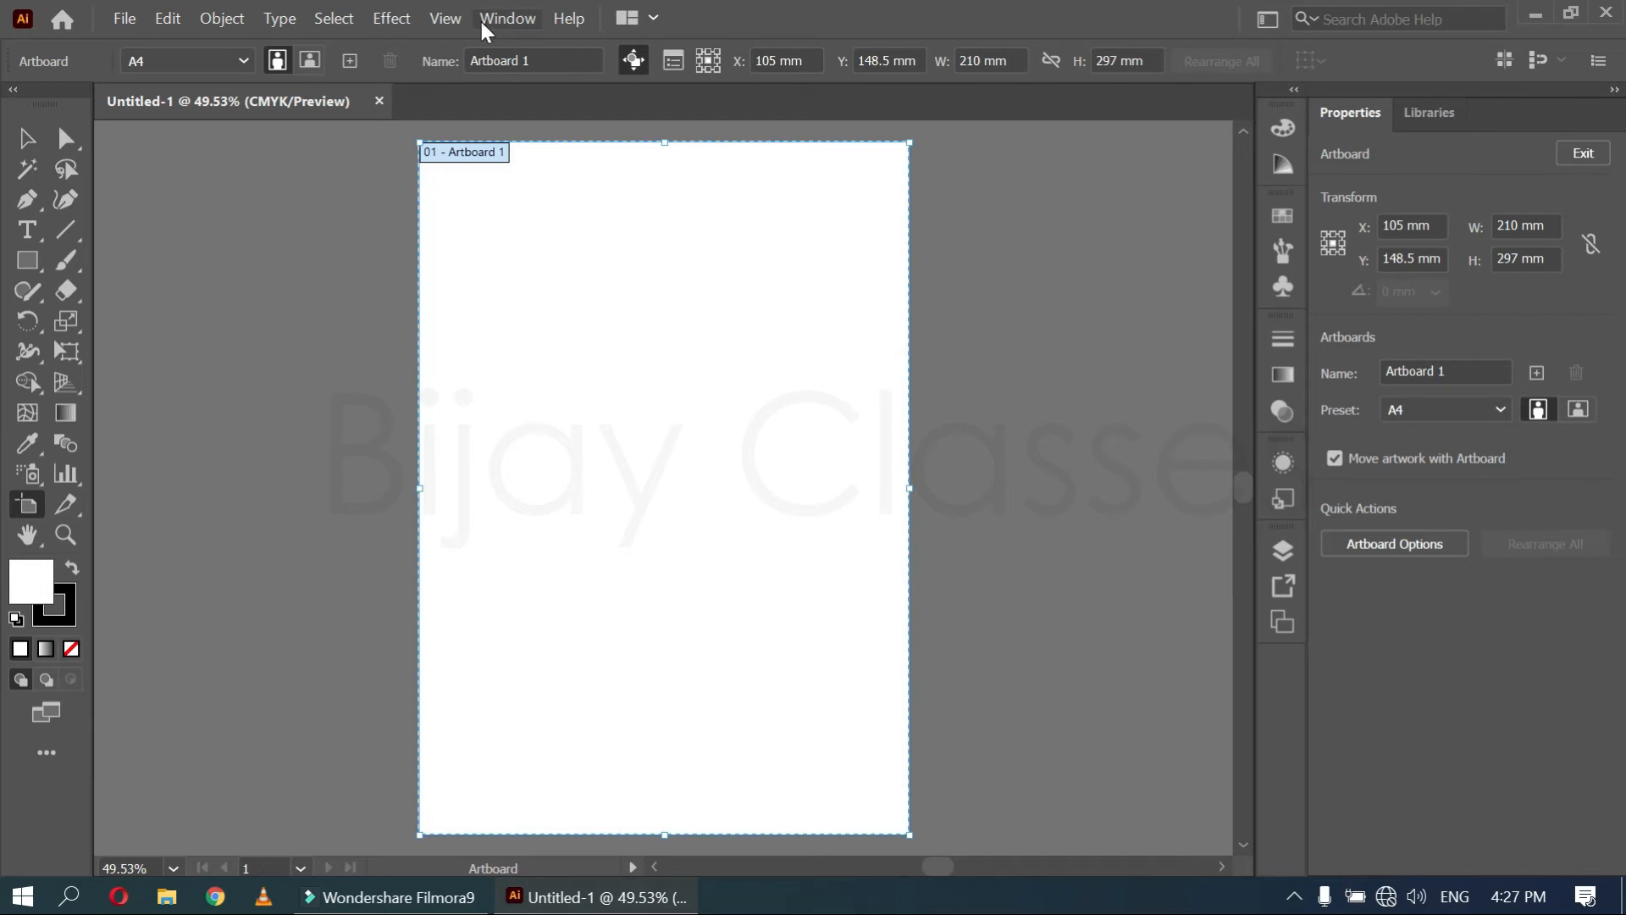
Show the rulers and set their units to Feet
{"action": "left_click", "coordinate": [449, 17]}
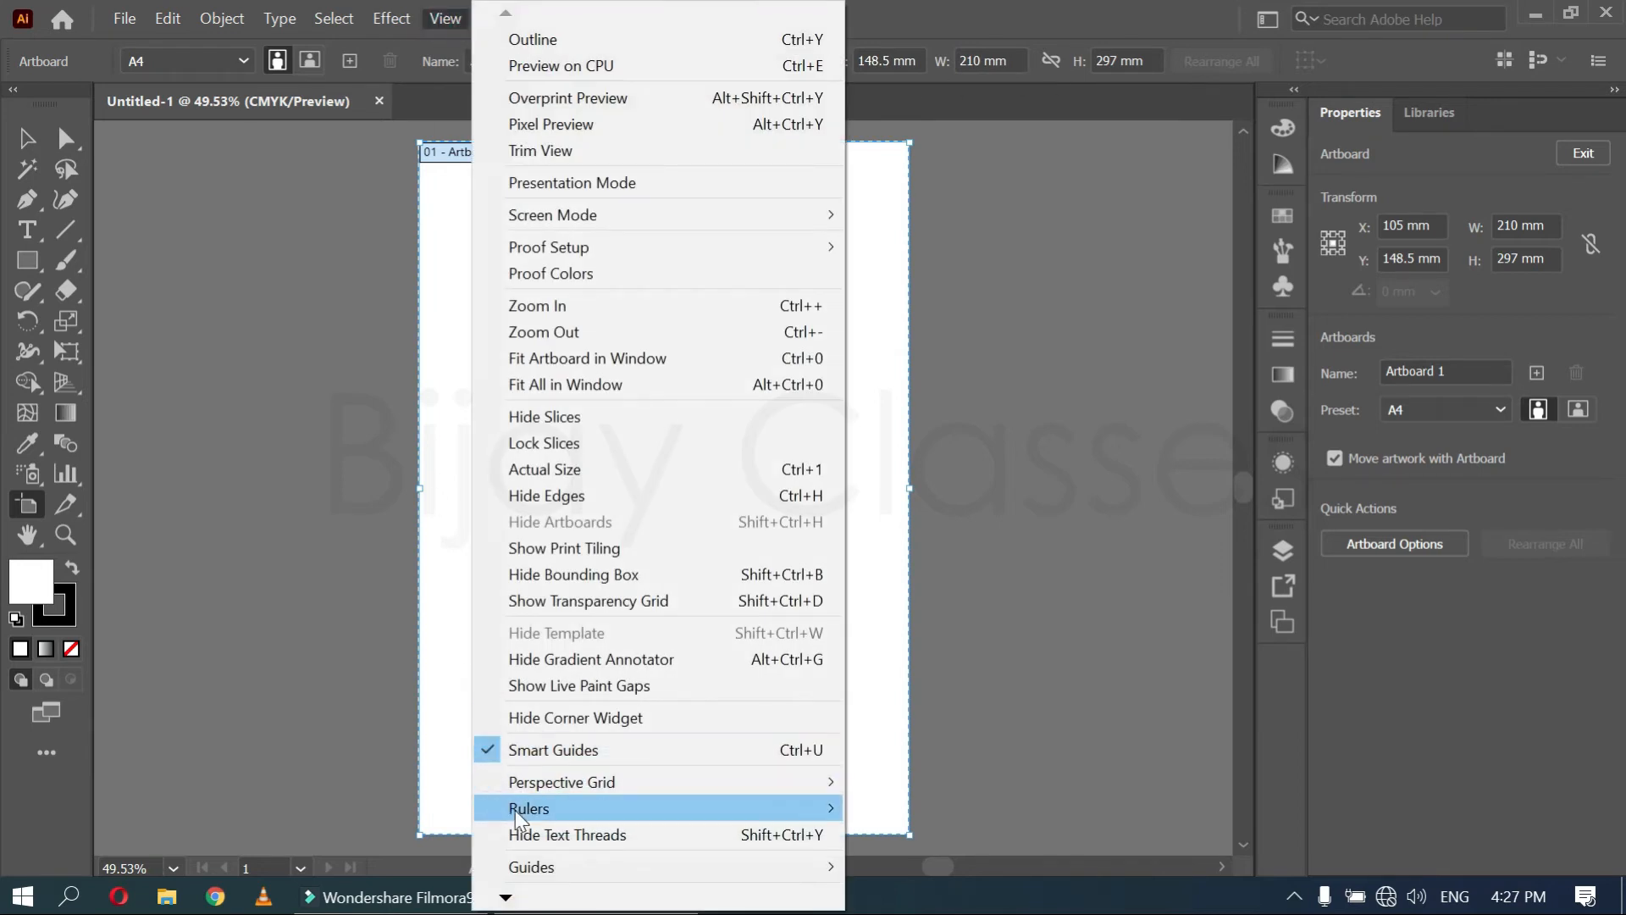
{"action": "mouse_move", "coordinate": [516, 810]}
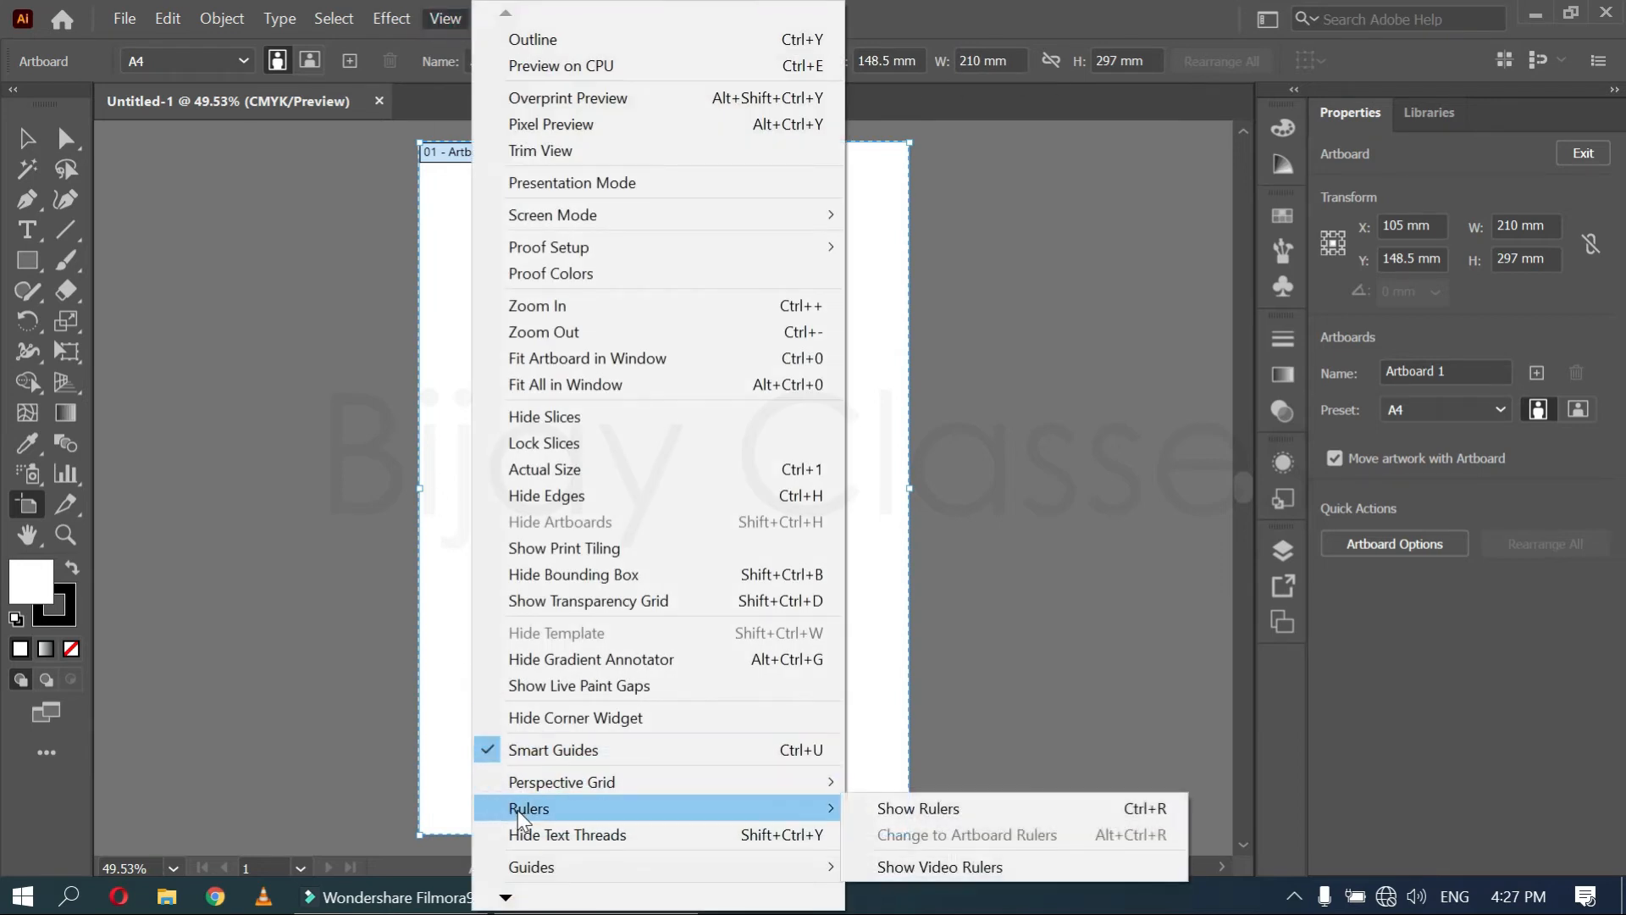
{"action": "left_click", "coordinate": [932, 813]}
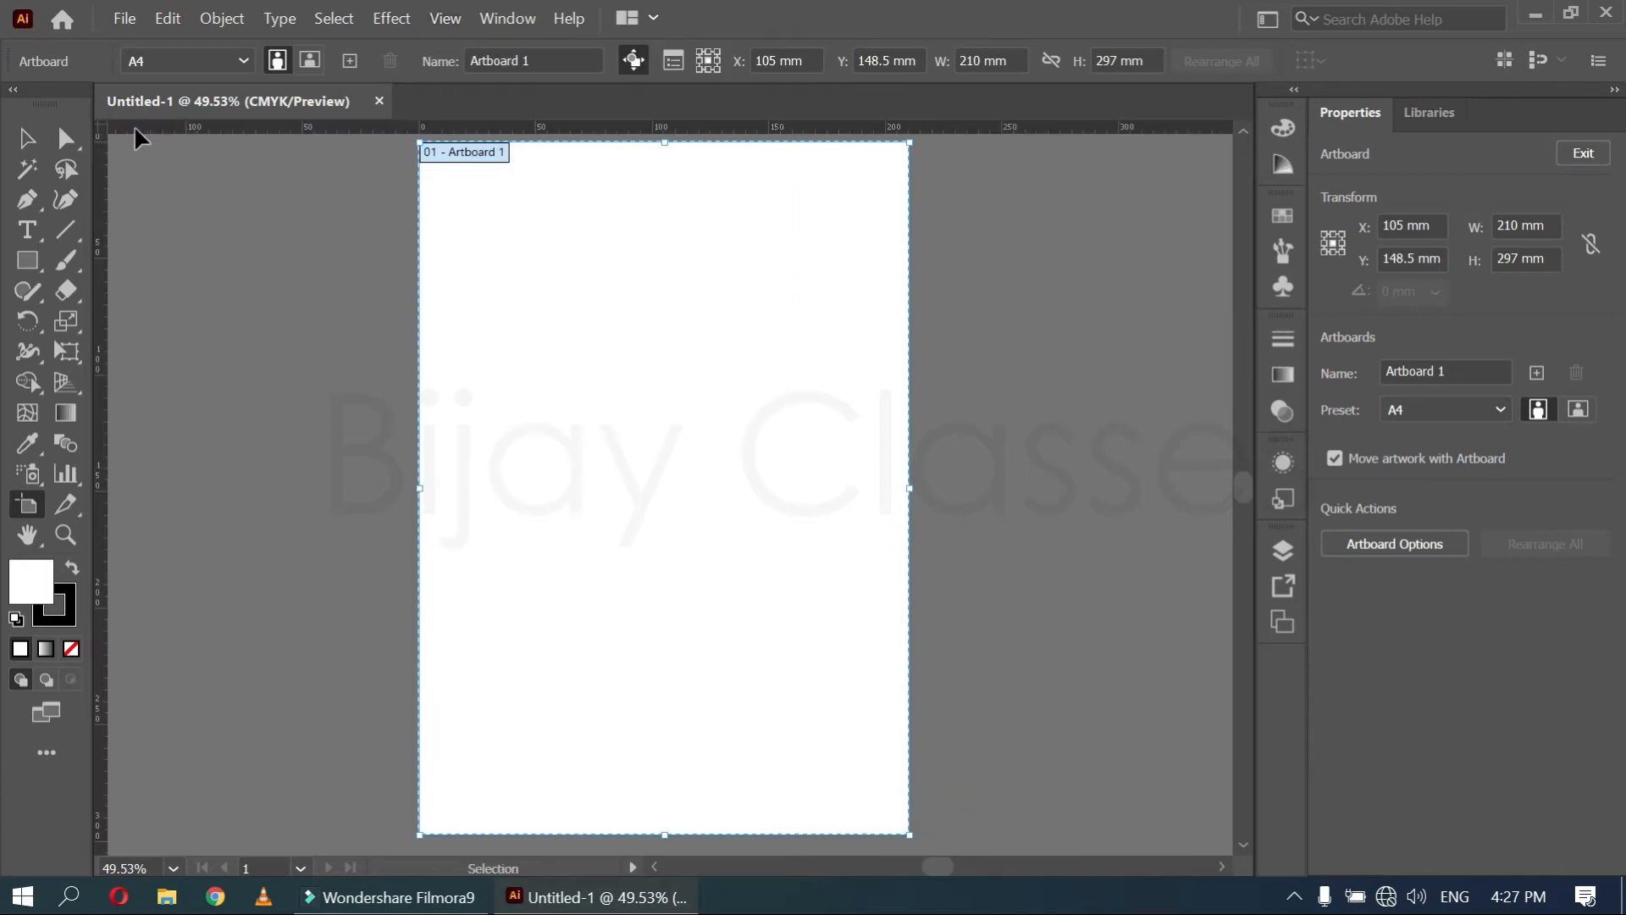
{"action": "right_click", "coordinate": [816, 128]}
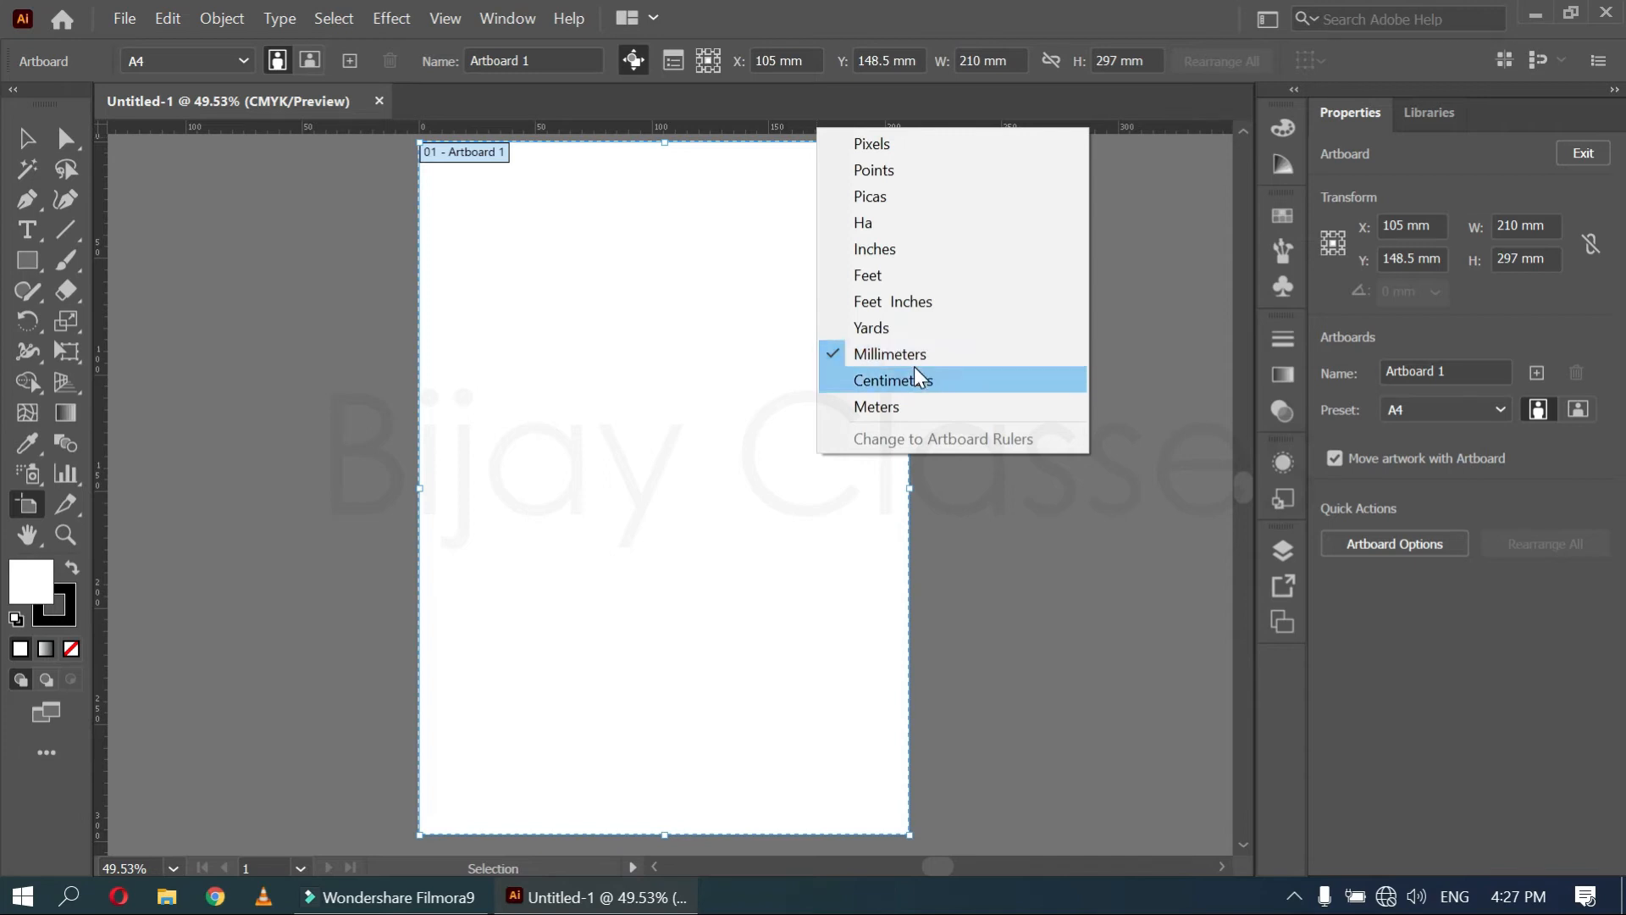
{"action": "left_click", "coordinate": [916, 275]}
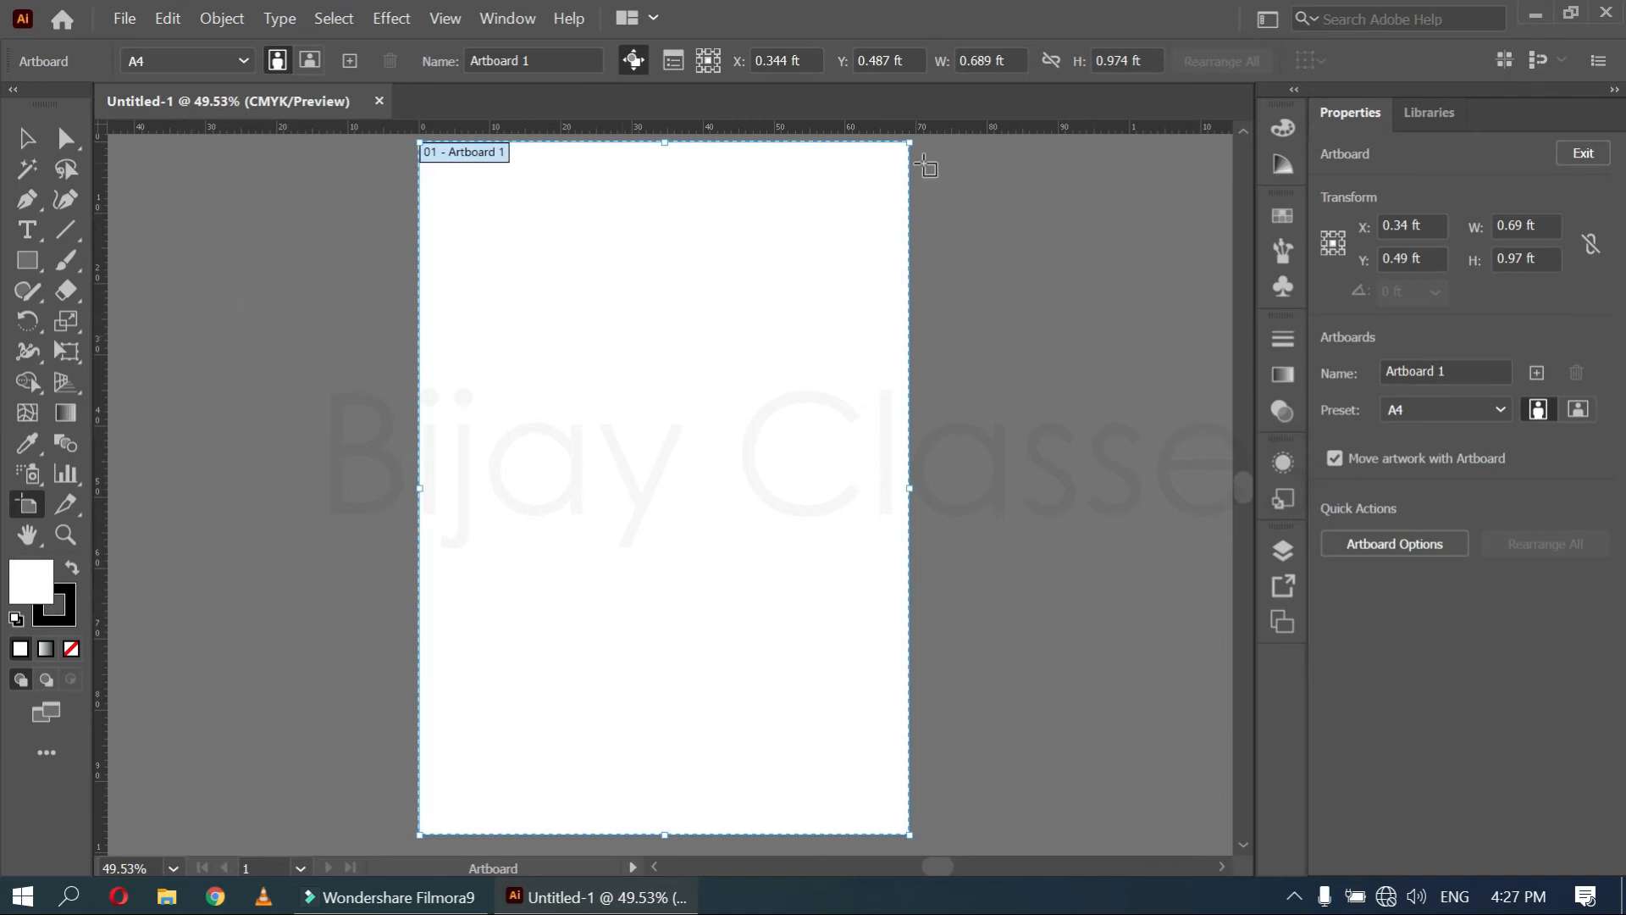
Set the artboard's width to 3 ft and its height to 2 ft
{"action": "left_click", "coordinate": [1012, 60]}
{"action": "type", "text": "3"}
{"action": "key", "text": "Return"}
{"action": "left_click", "coordinate": [1114, 59]}
{"action": "left_click", "coordinate": [1114, 59]}
{"action": "type", "text": "2"}
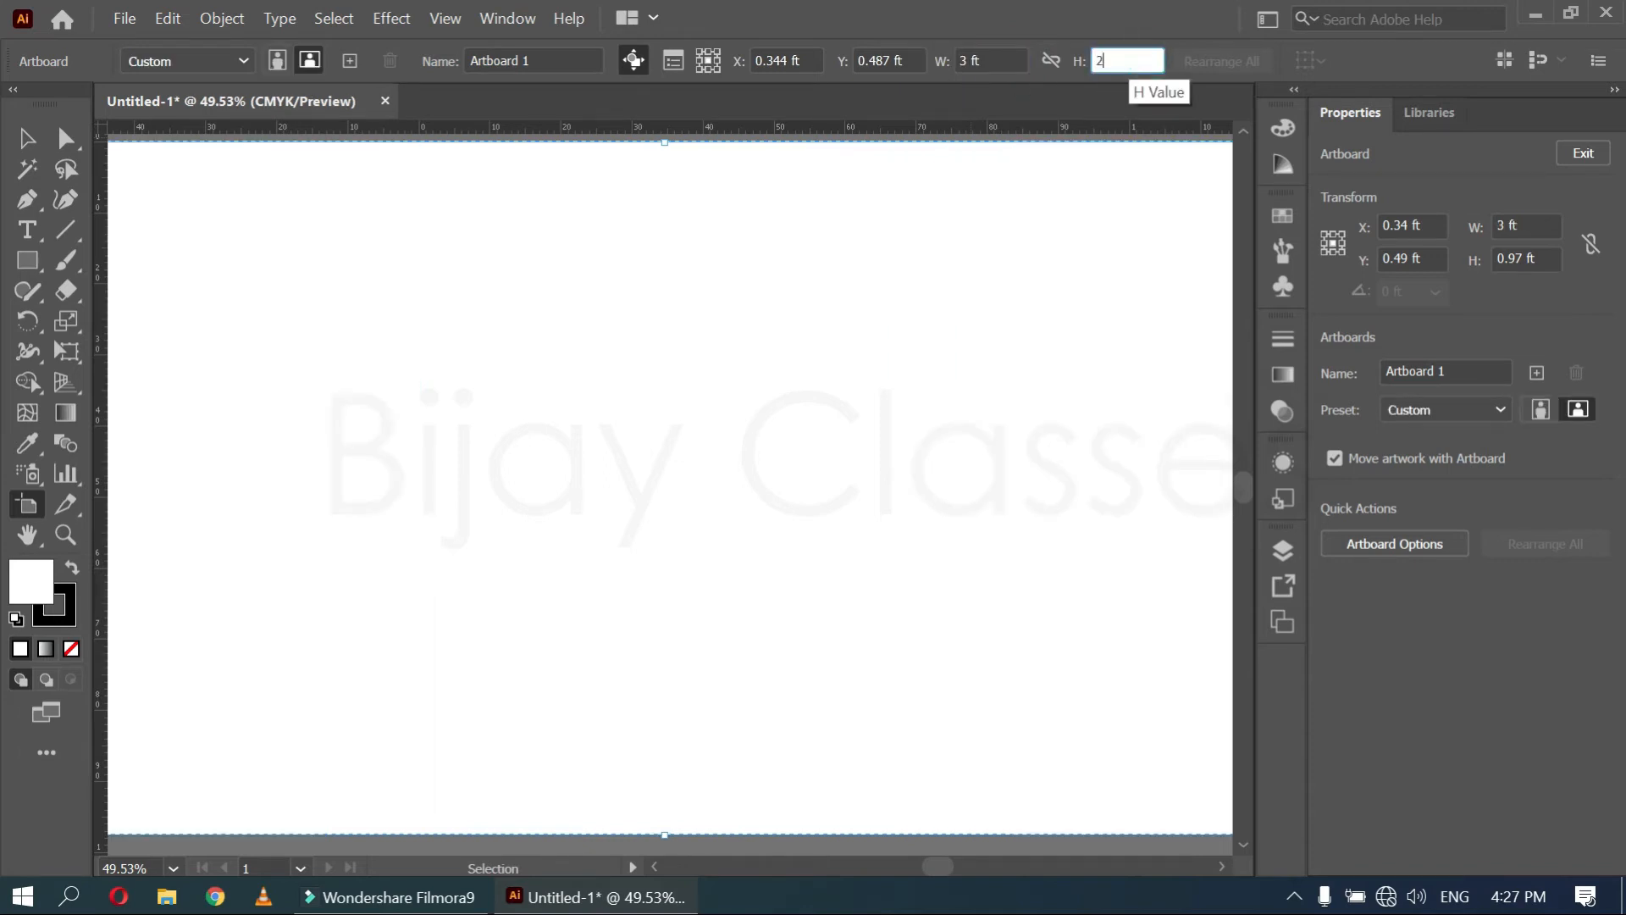
{"action": "key", "text": "Return"}
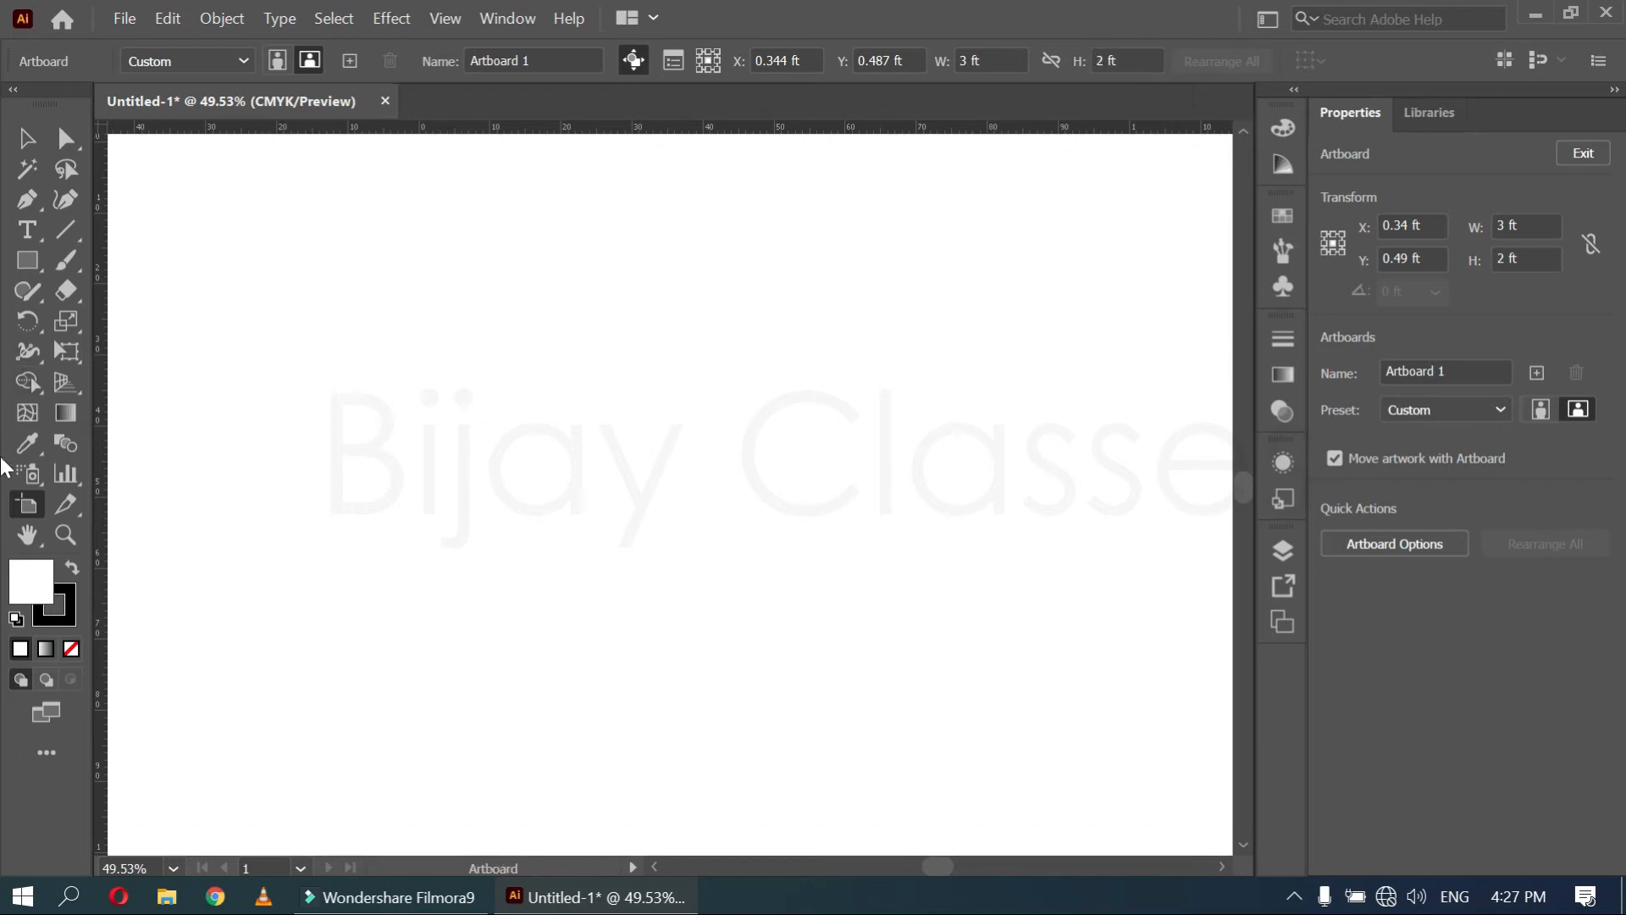
Zoom in and out with the Zoom tool and bring the whole enlarged artboard into view
{"action": "left_click", "coordinate": [64, 533]}
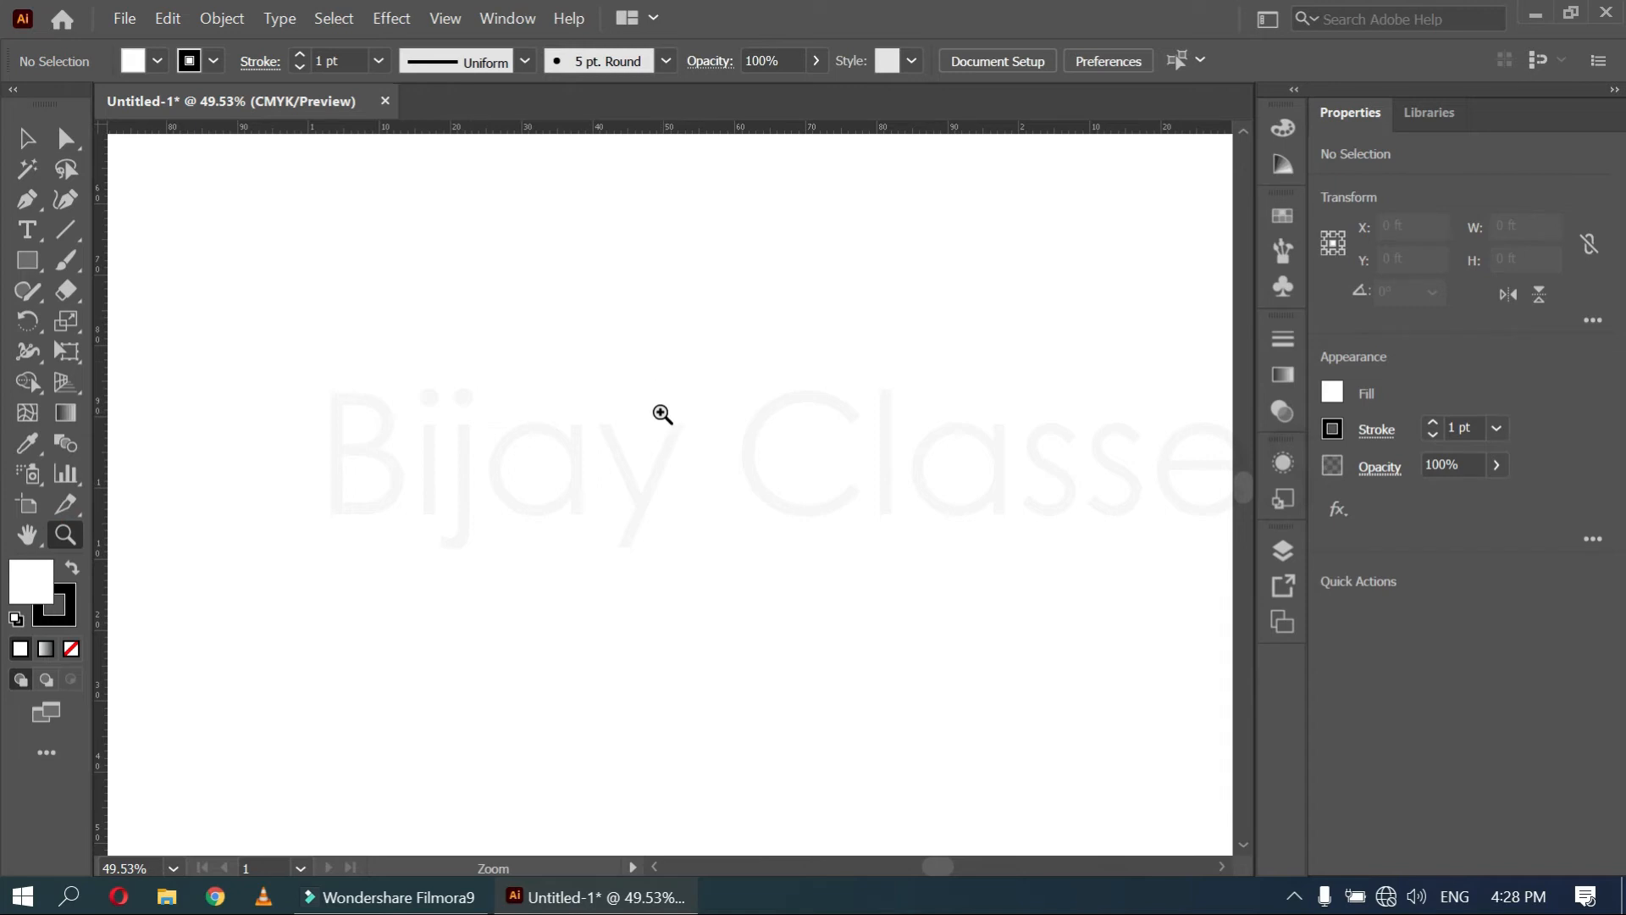
{"action": "left_click", "coordinate": [617, 404]}
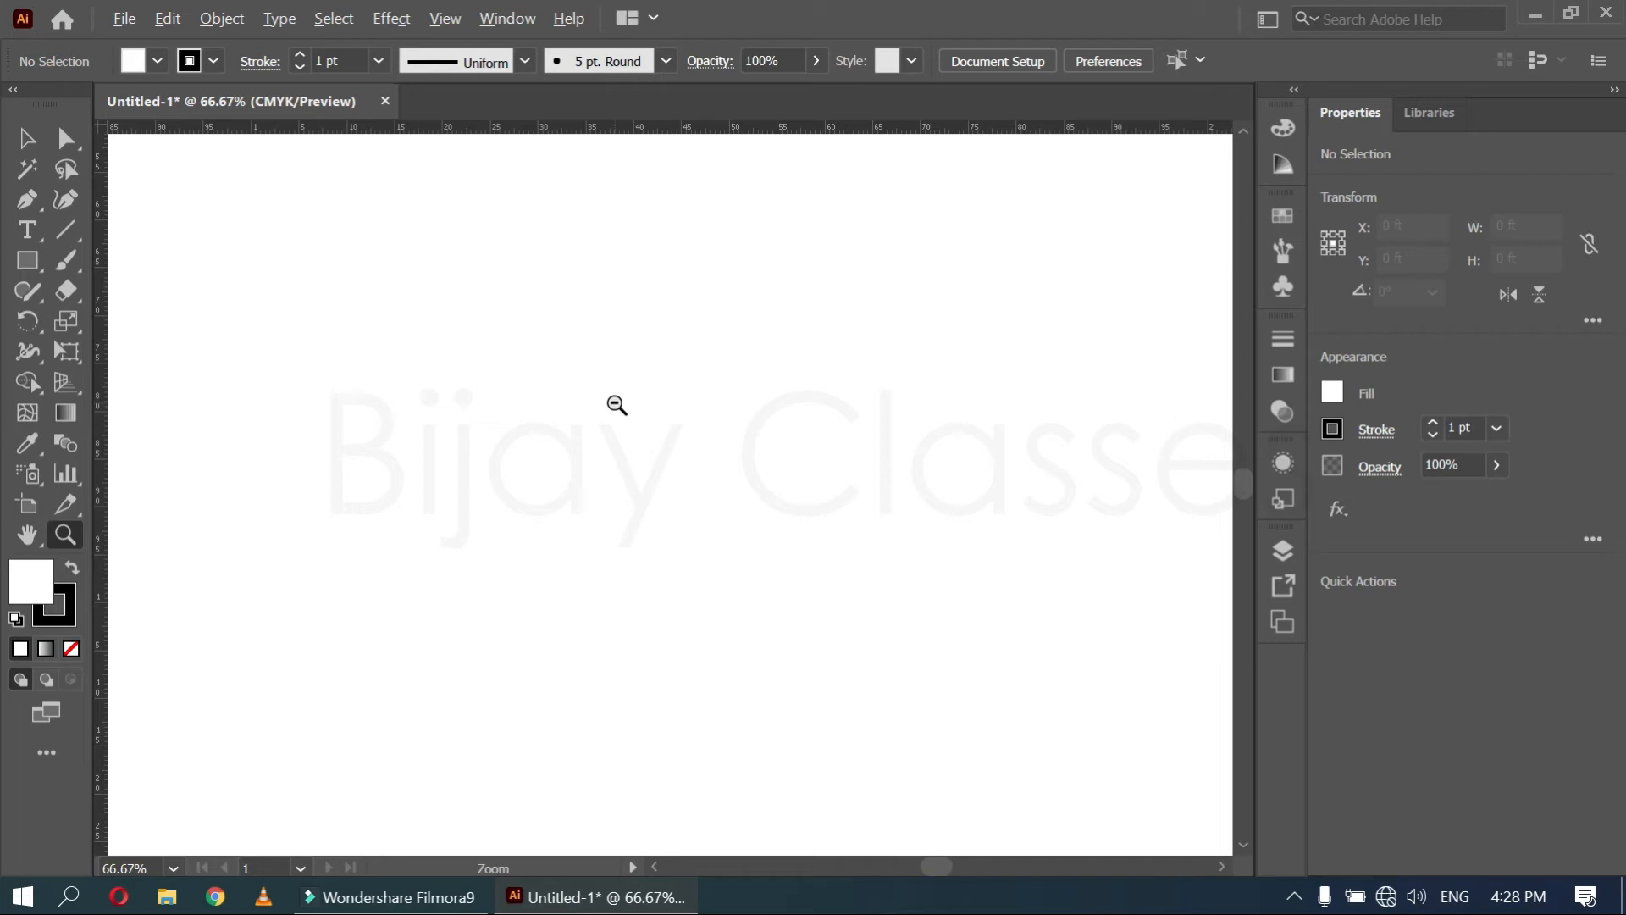
{"action": "left_click", "coordinate": [606, 415], "text": "alt"}
{"action": "left_click", "coordinate": [613, 419], "text": "alt"}
{"action": "left_click", "coordinate": [620, 431], "text": "alt"}
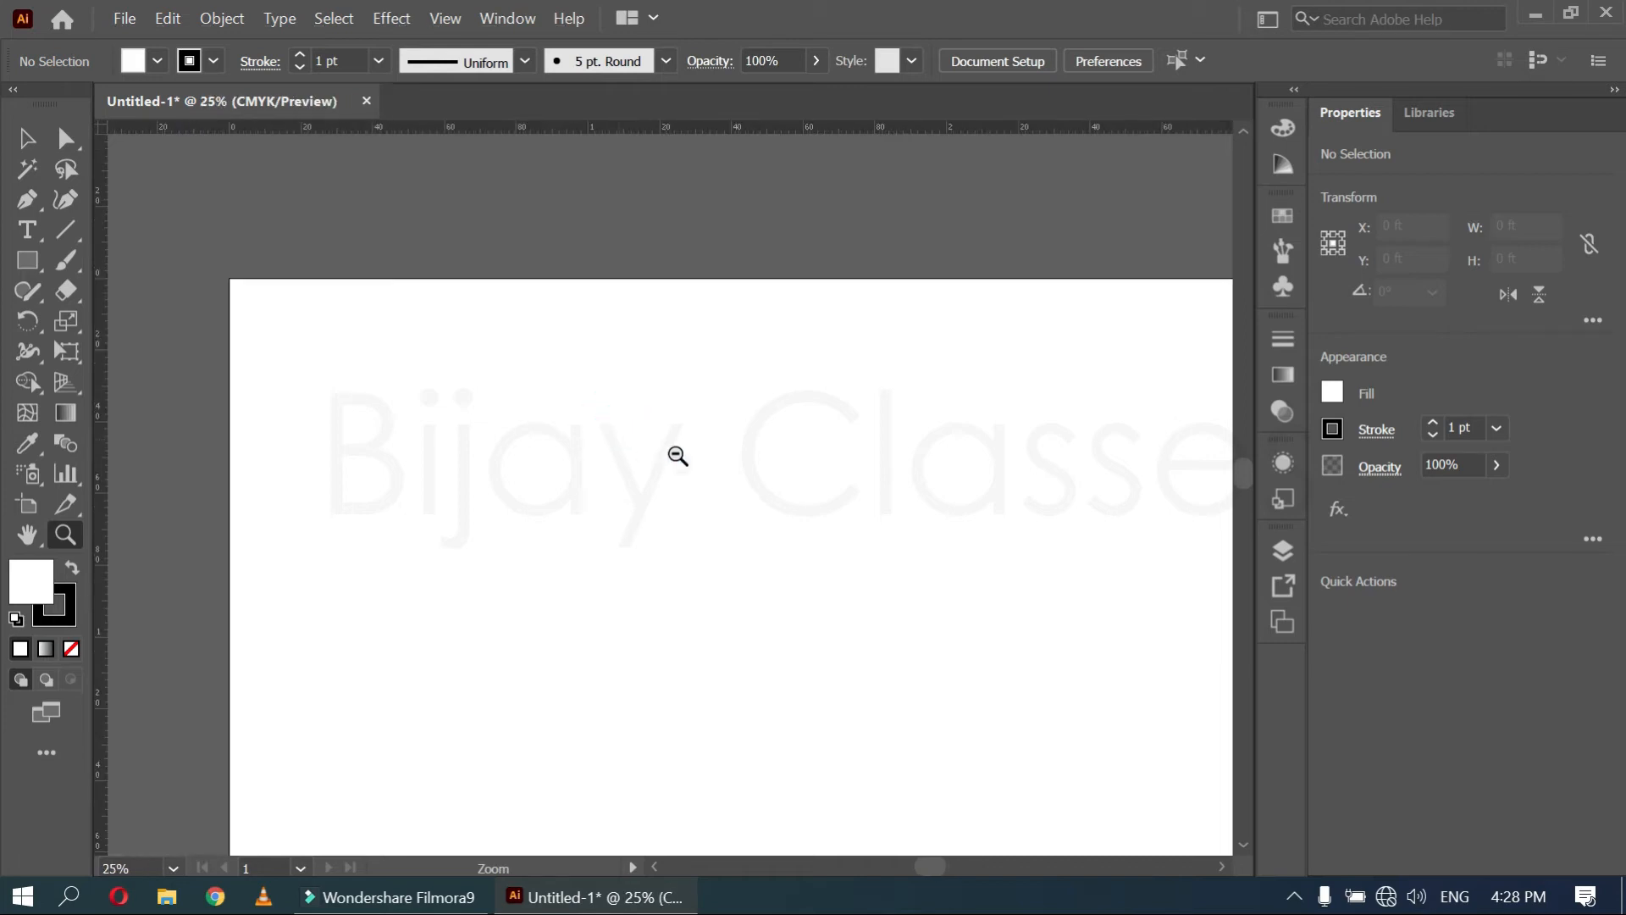
{"action": "left_click", "coordinate": [686, 460], "text": "alt"}
{"action": "scroll", "coordinate": [784, 534], "scroll_direction": "down", "scroll_amount": 1}
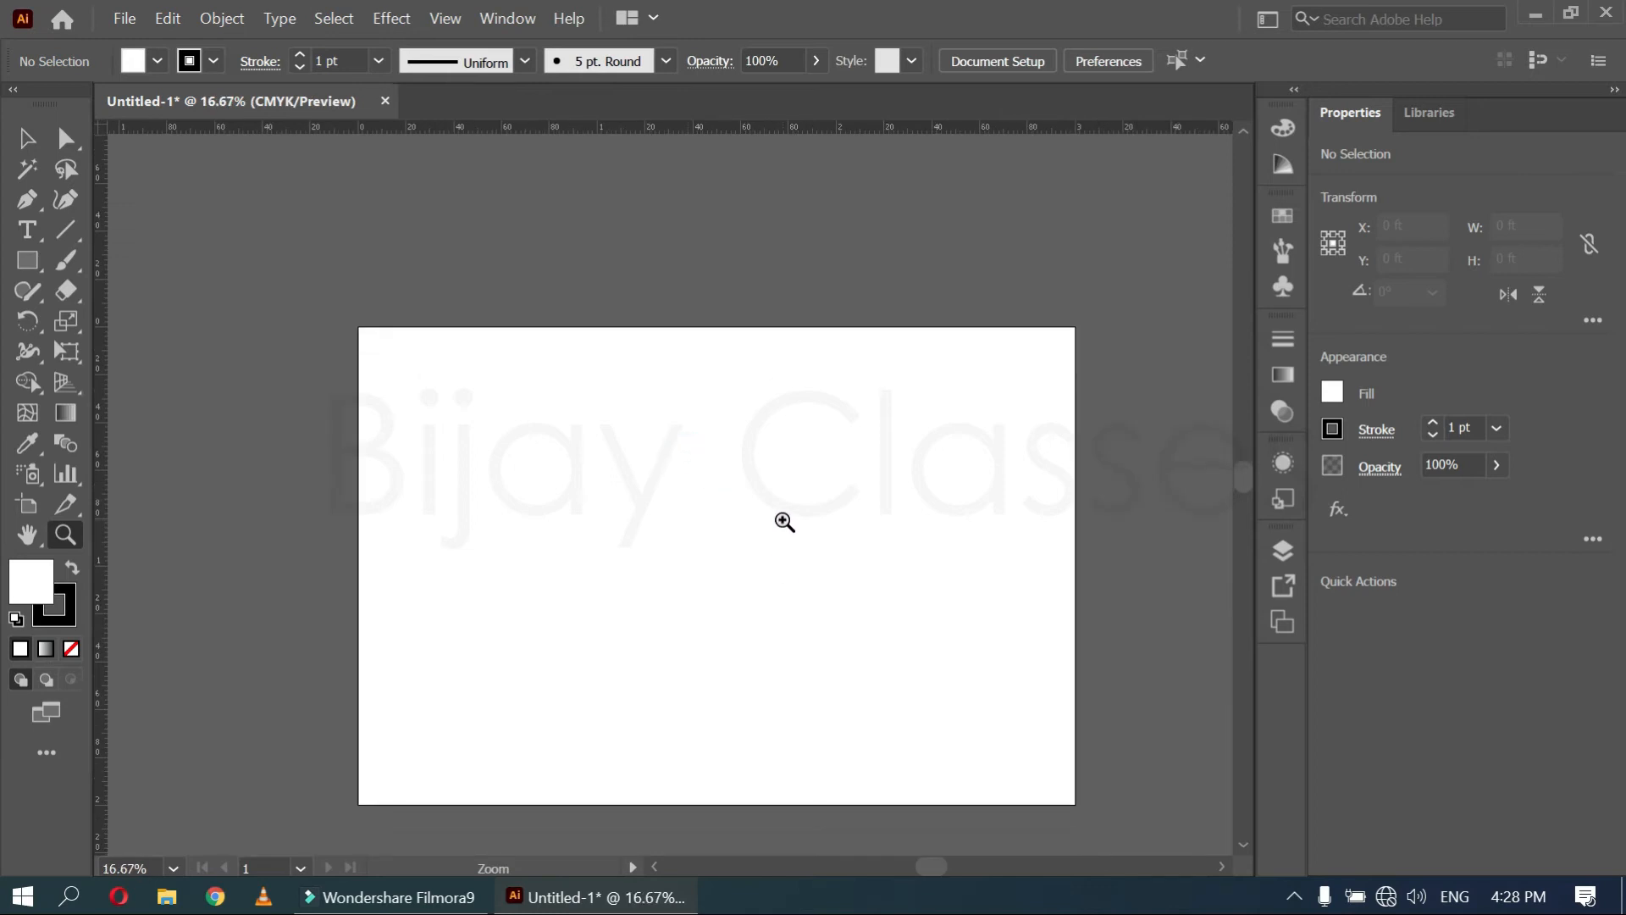
{"action": "scroll", "coordinate": [784, 521], "scroll_direction": "down", "scroll_amount": 2}
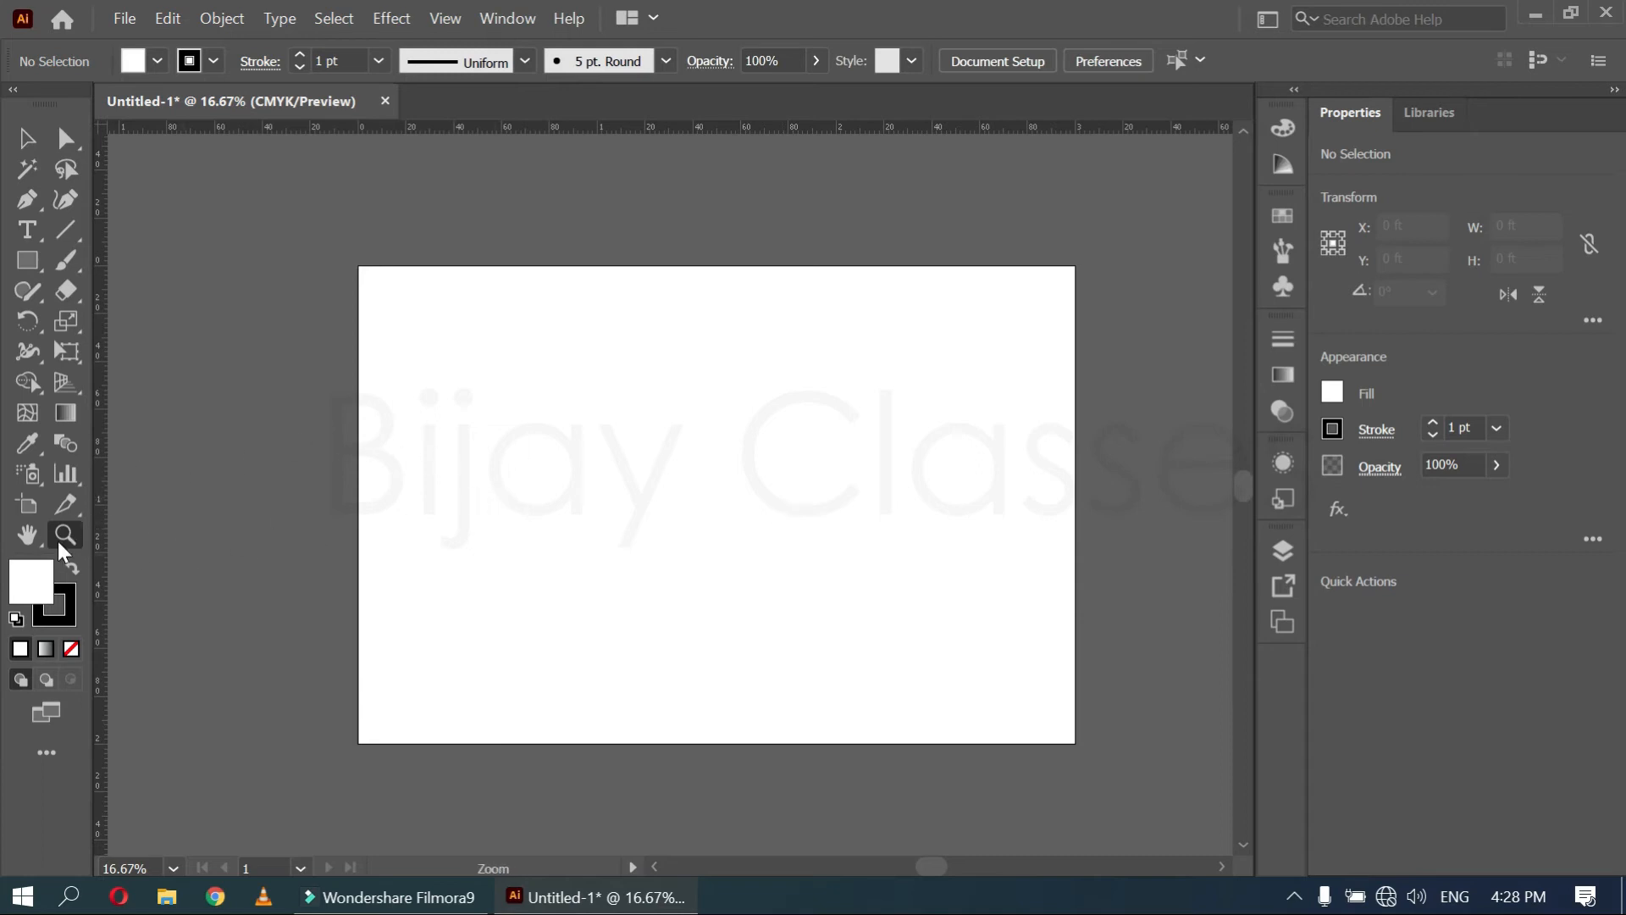
{"action": "left_click_drag", "start_coordinate": [246, 200], "coordinate": [197, 272]}
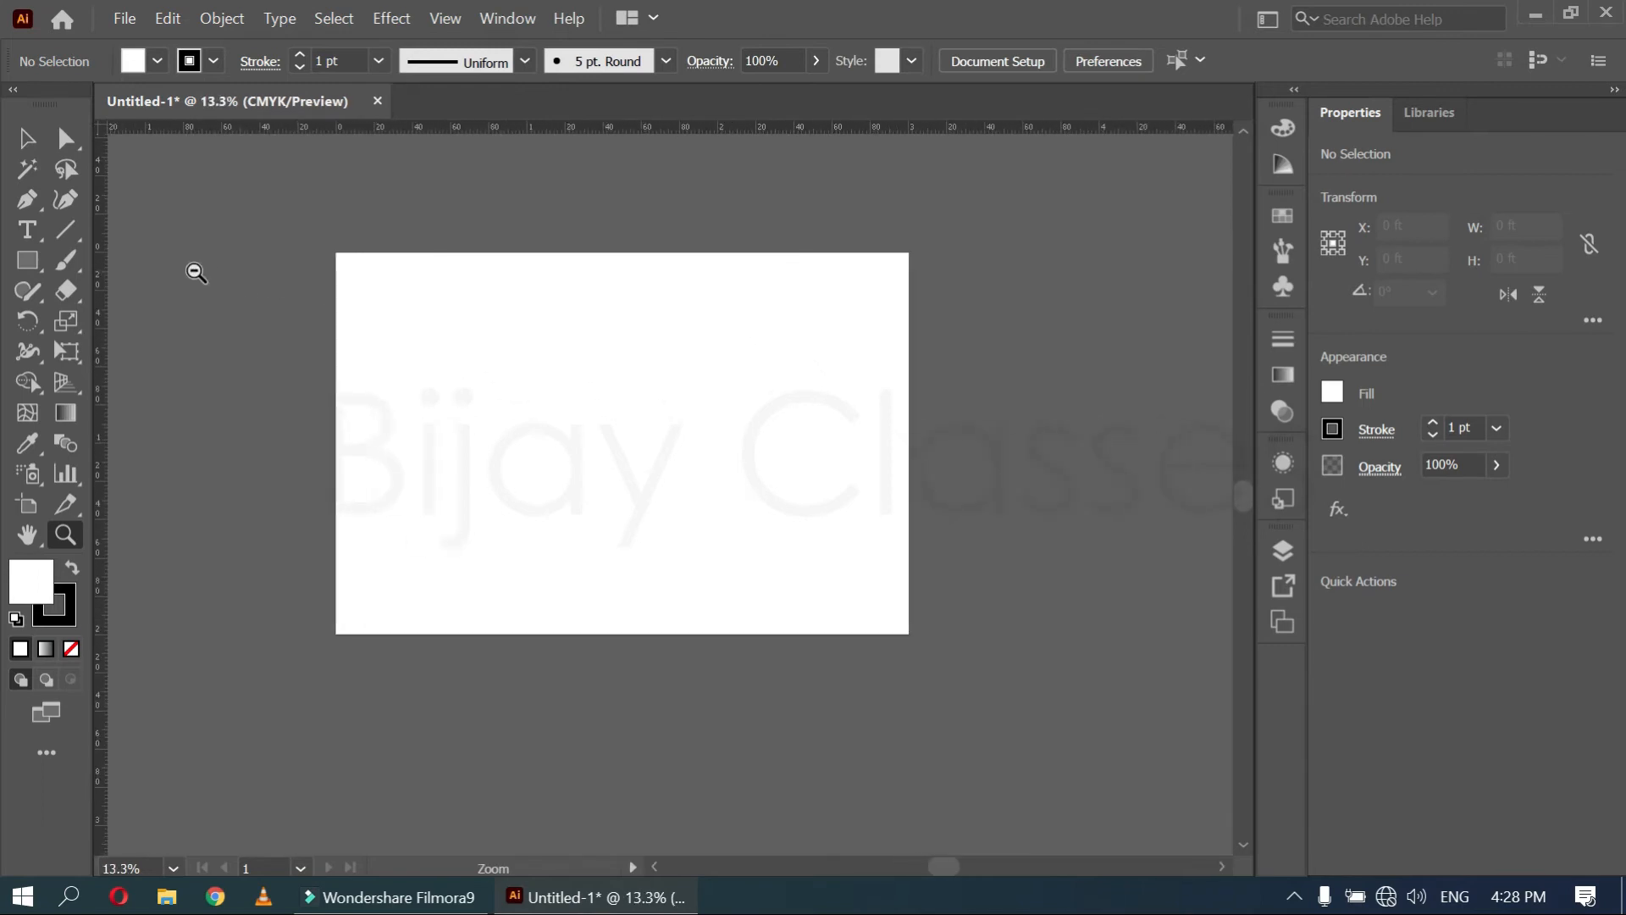
{"action": "left_click_drag", "start_coordinate": [283, 465], "coordinate": [356, 348]}
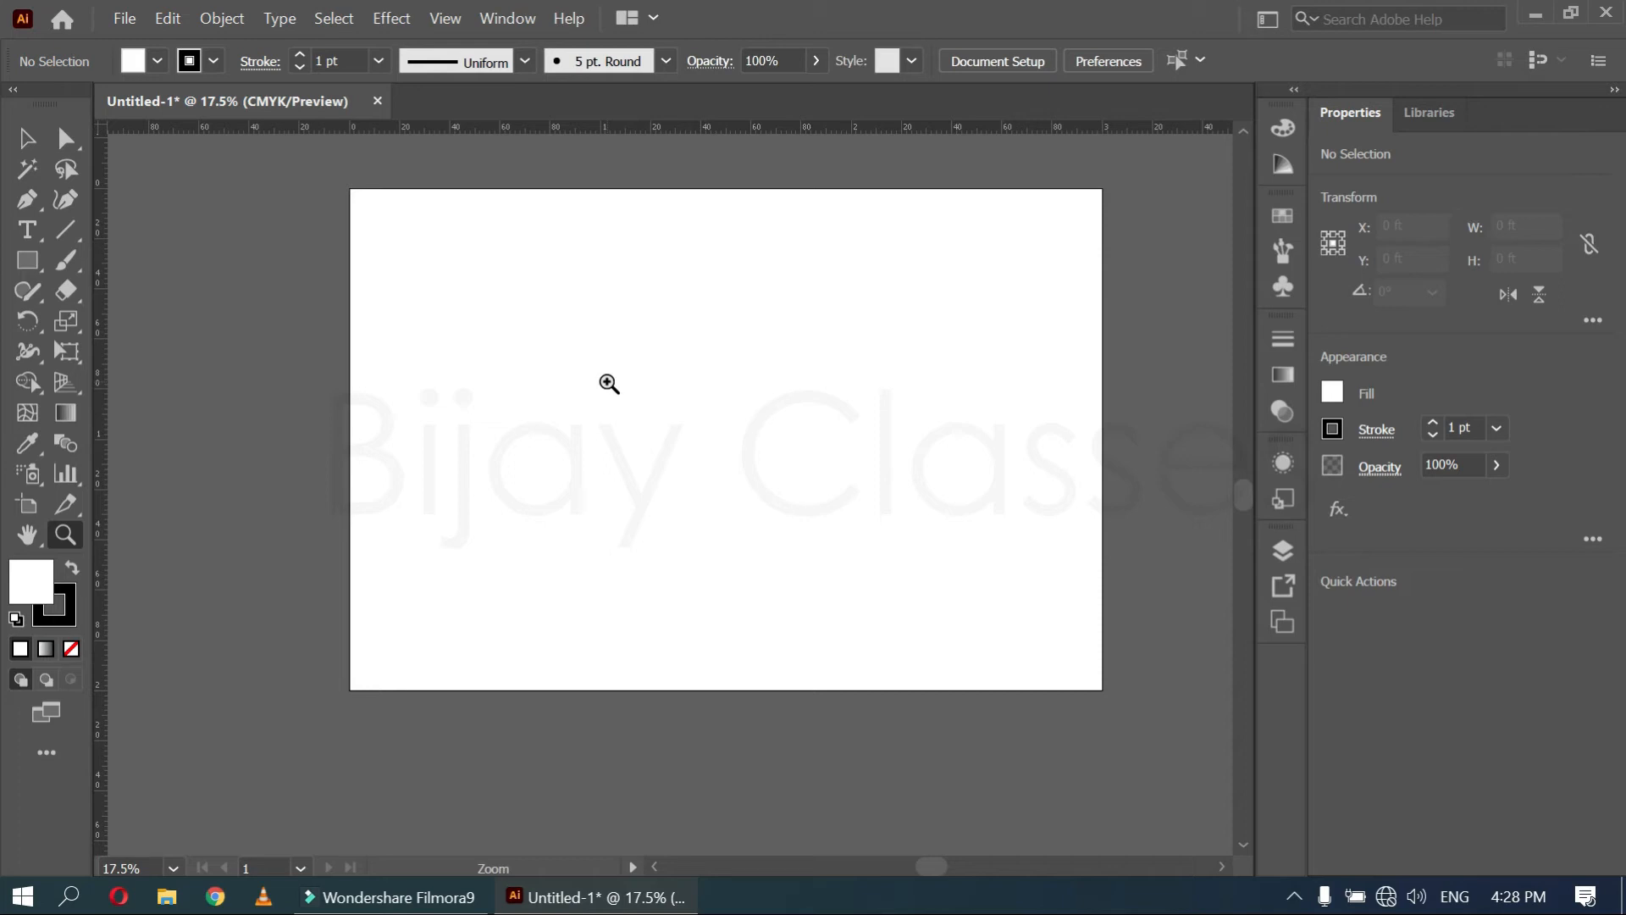
Switch temporarily to the Hand tool from the Selection and Rectangle tools and pan the artboard around the canvas
{"action": "key", "text": "space"}
{"action": "left_click", "coordinate": [26, 137]}
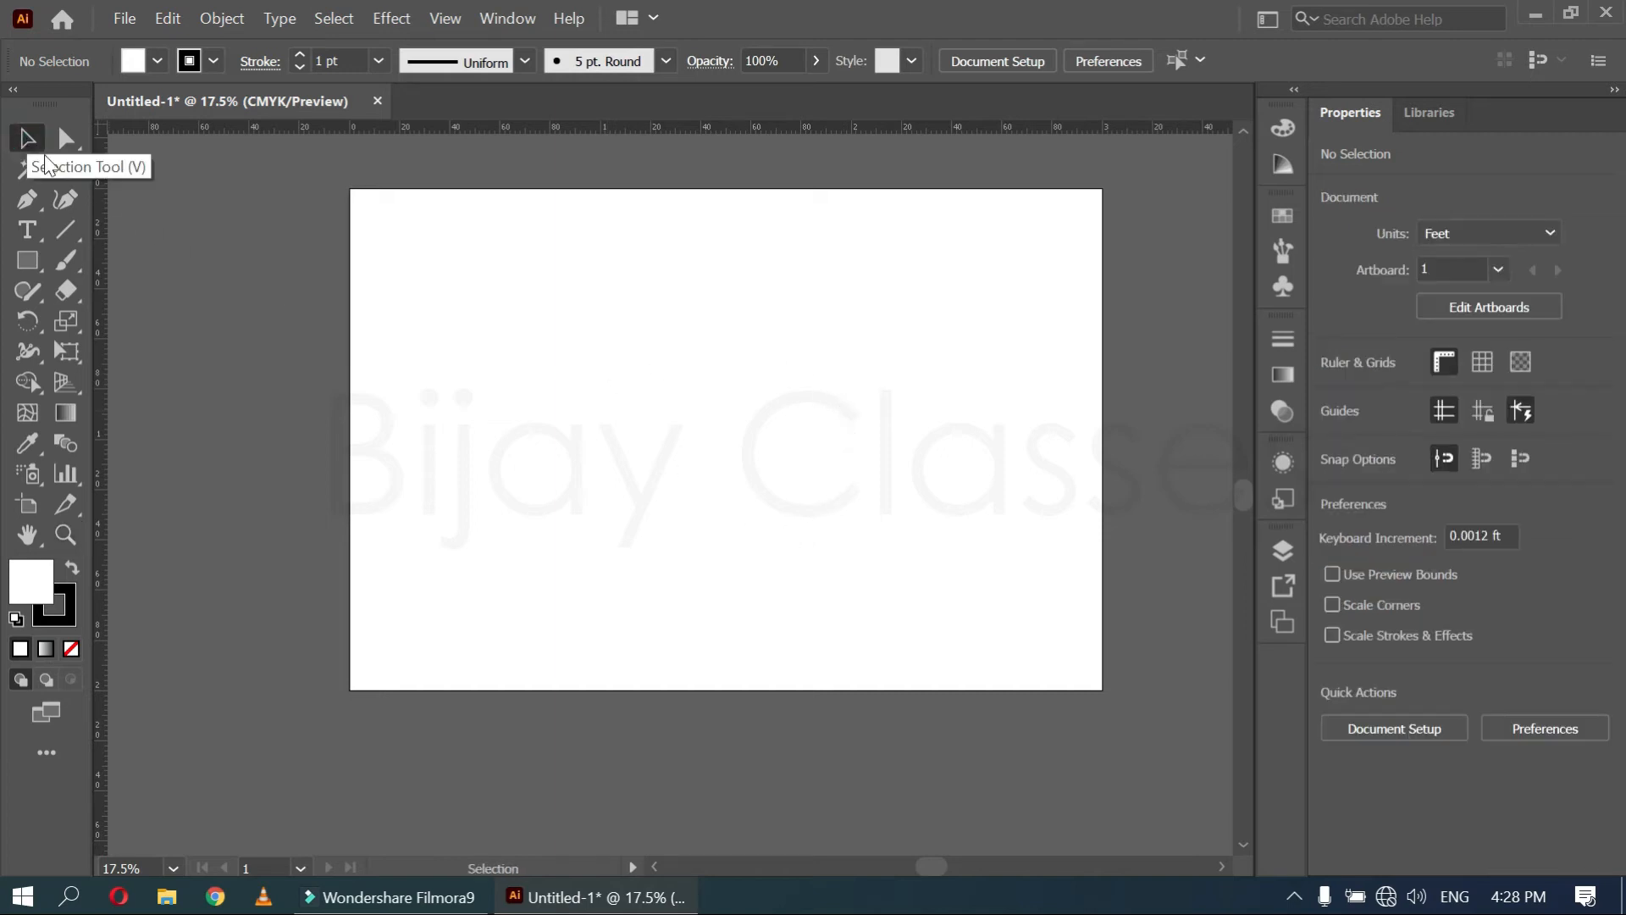
{"action": "key", "text": "space"}
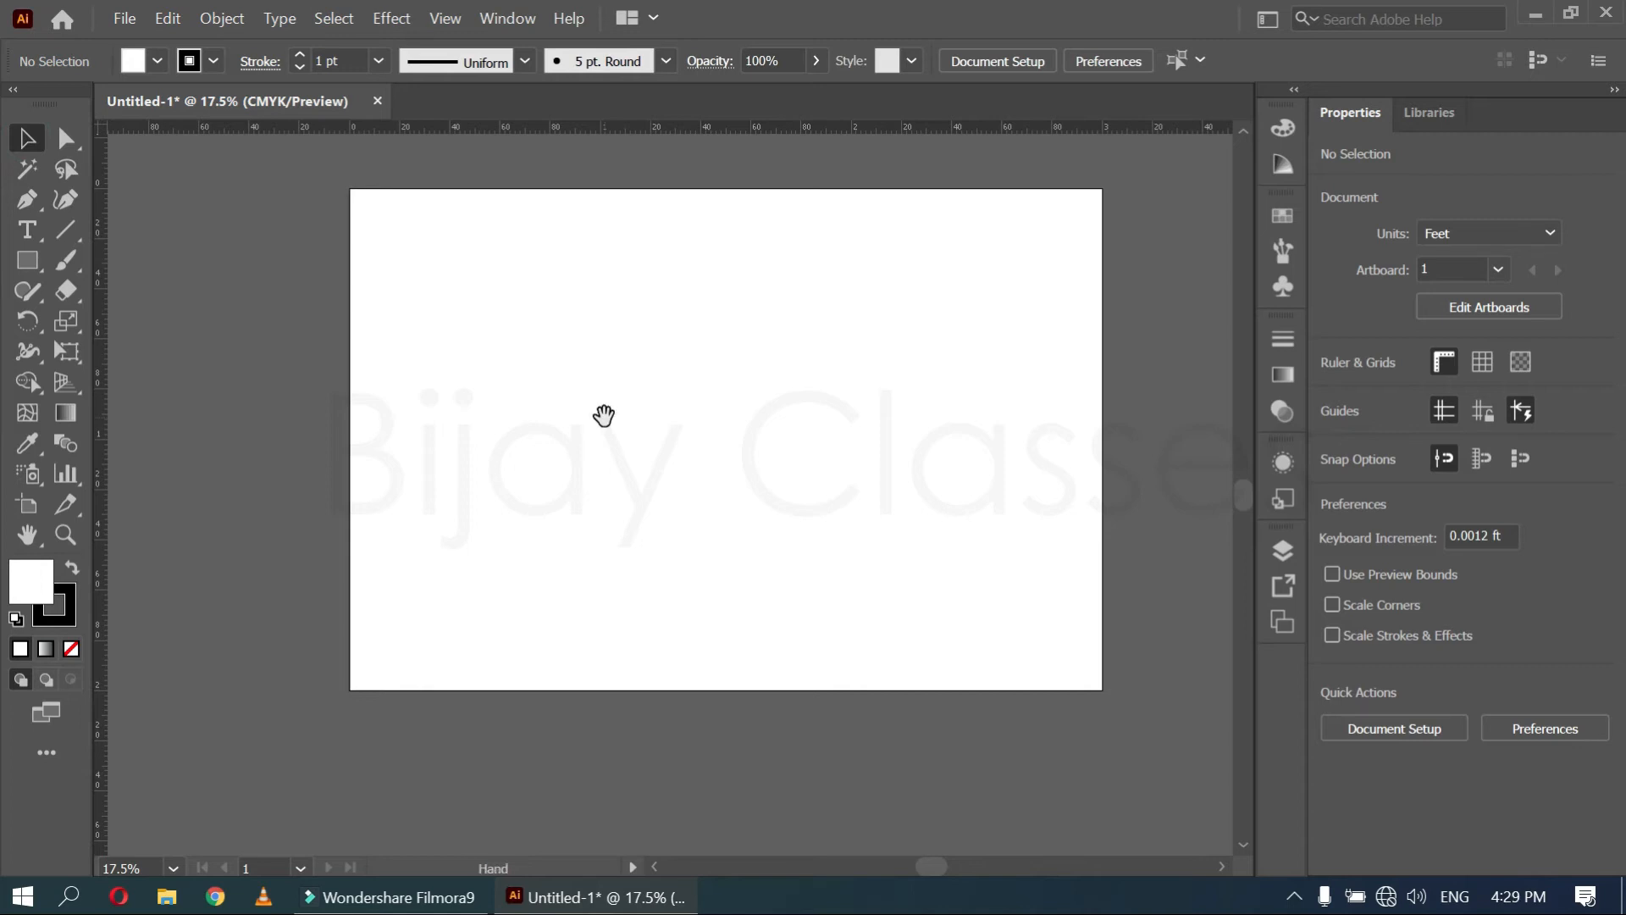
{"action": "left_click", "coordinate": [28, 259]}
{"action": "key", "text": "space"}
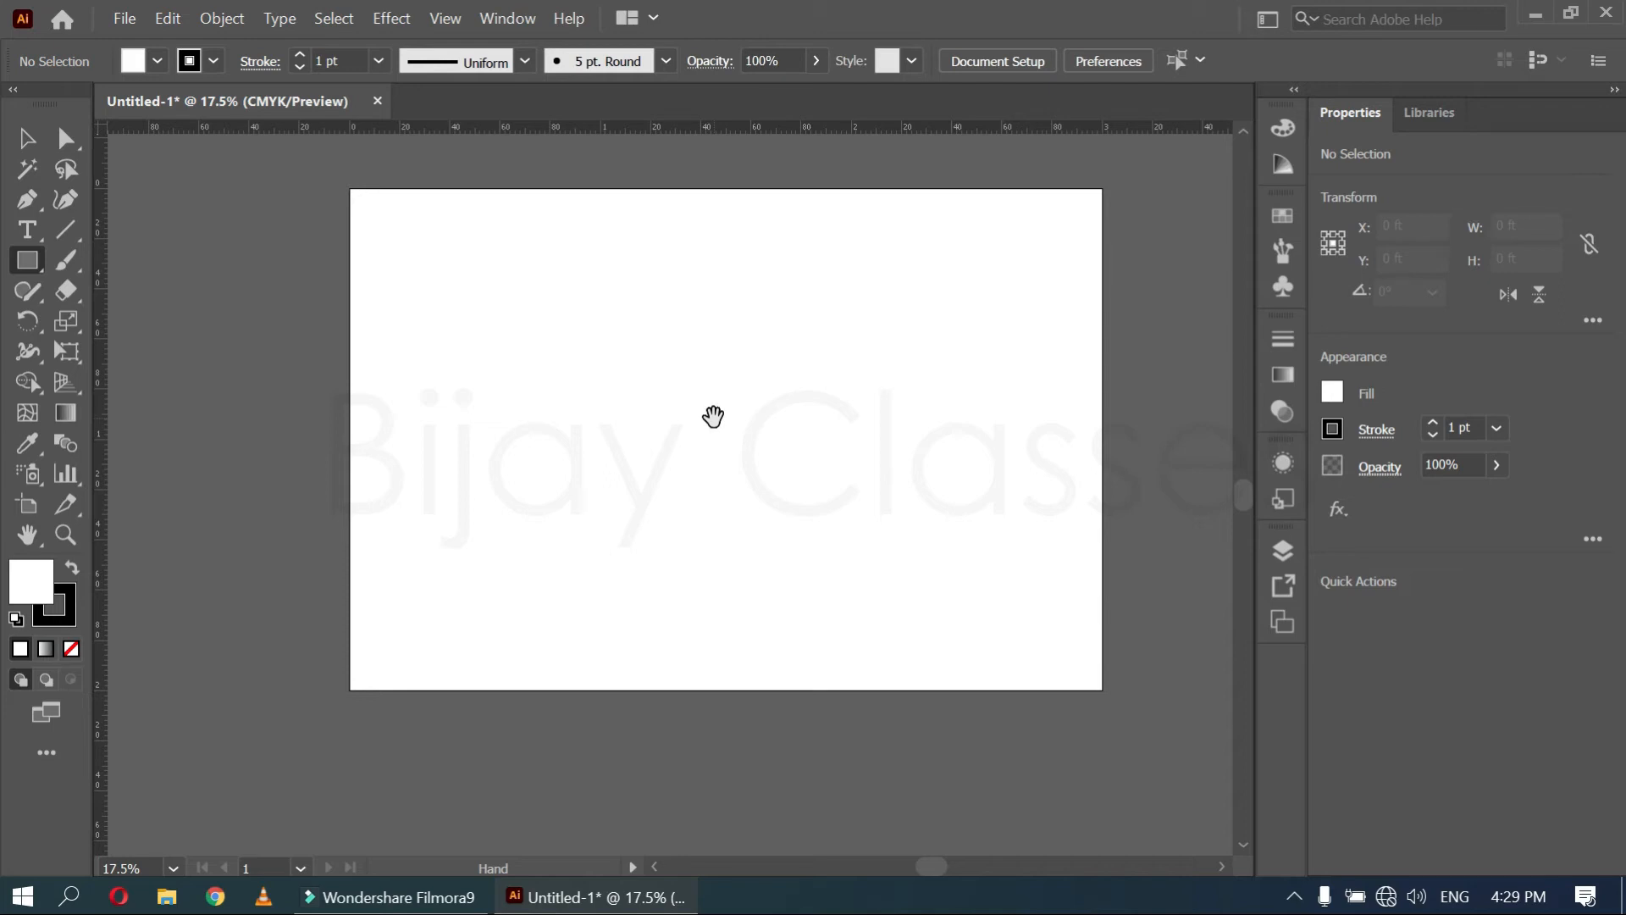
{"action": "left_click_drag", "start_coordinate": [867, 305], "coordinate": [782, 479]}
{"action": "left_click_drag", "start_coordinate": [505, 631], "coordinate": [329, 340]}
{"action": "left_click_drag", "start_coordinate": [276, 396], "coordinate": [240, 678]}
{"action": "left_click_drag", "start_coordinate": [392, 690], "coordinate": [619, 593]}
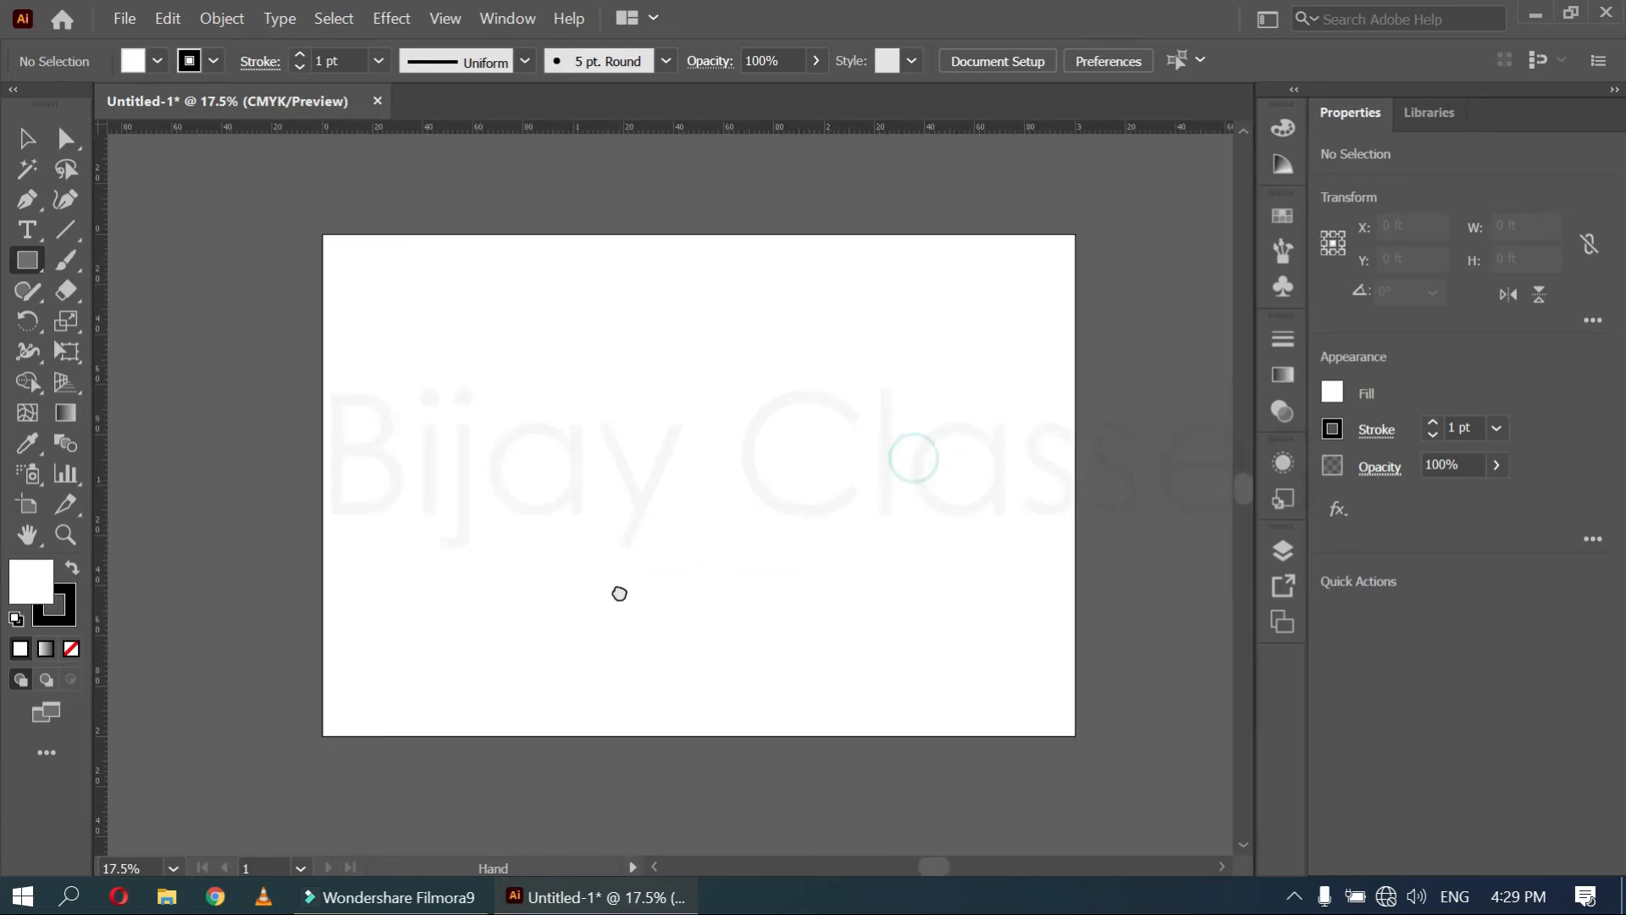
Magnify the artboard's upper area with the Zoom tool and pan to its upper-left corner
{"action": "left_click", "coordinate": [64, 533]}
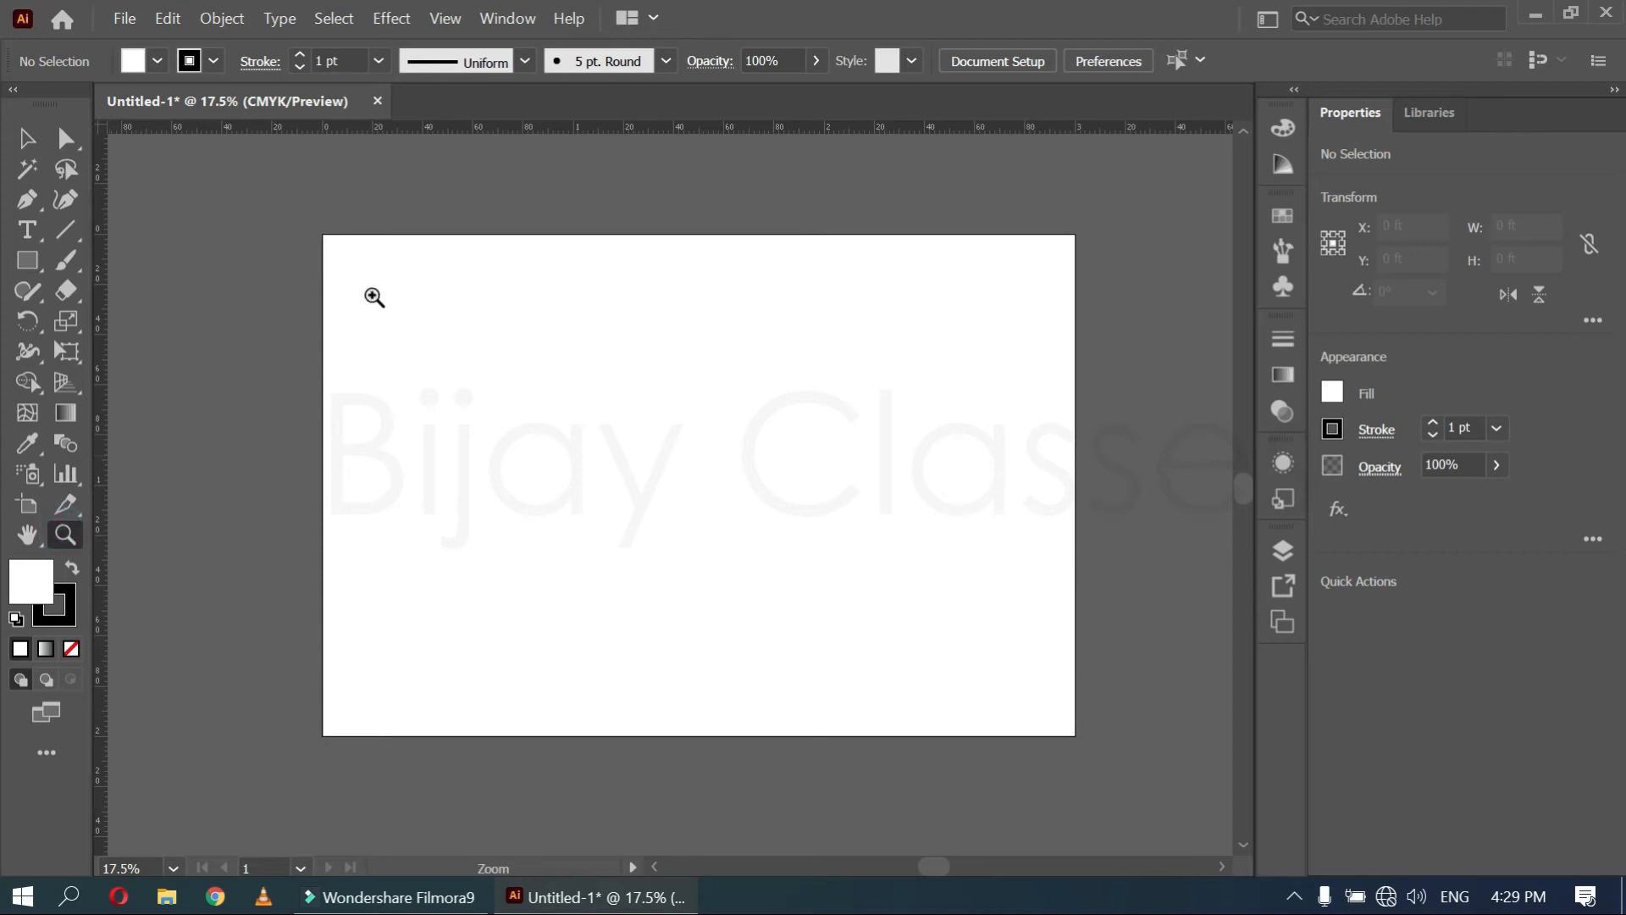
{"action": "left_click_drag", "start_coordinate": [361, 254], "coordinate": [834, 282]}
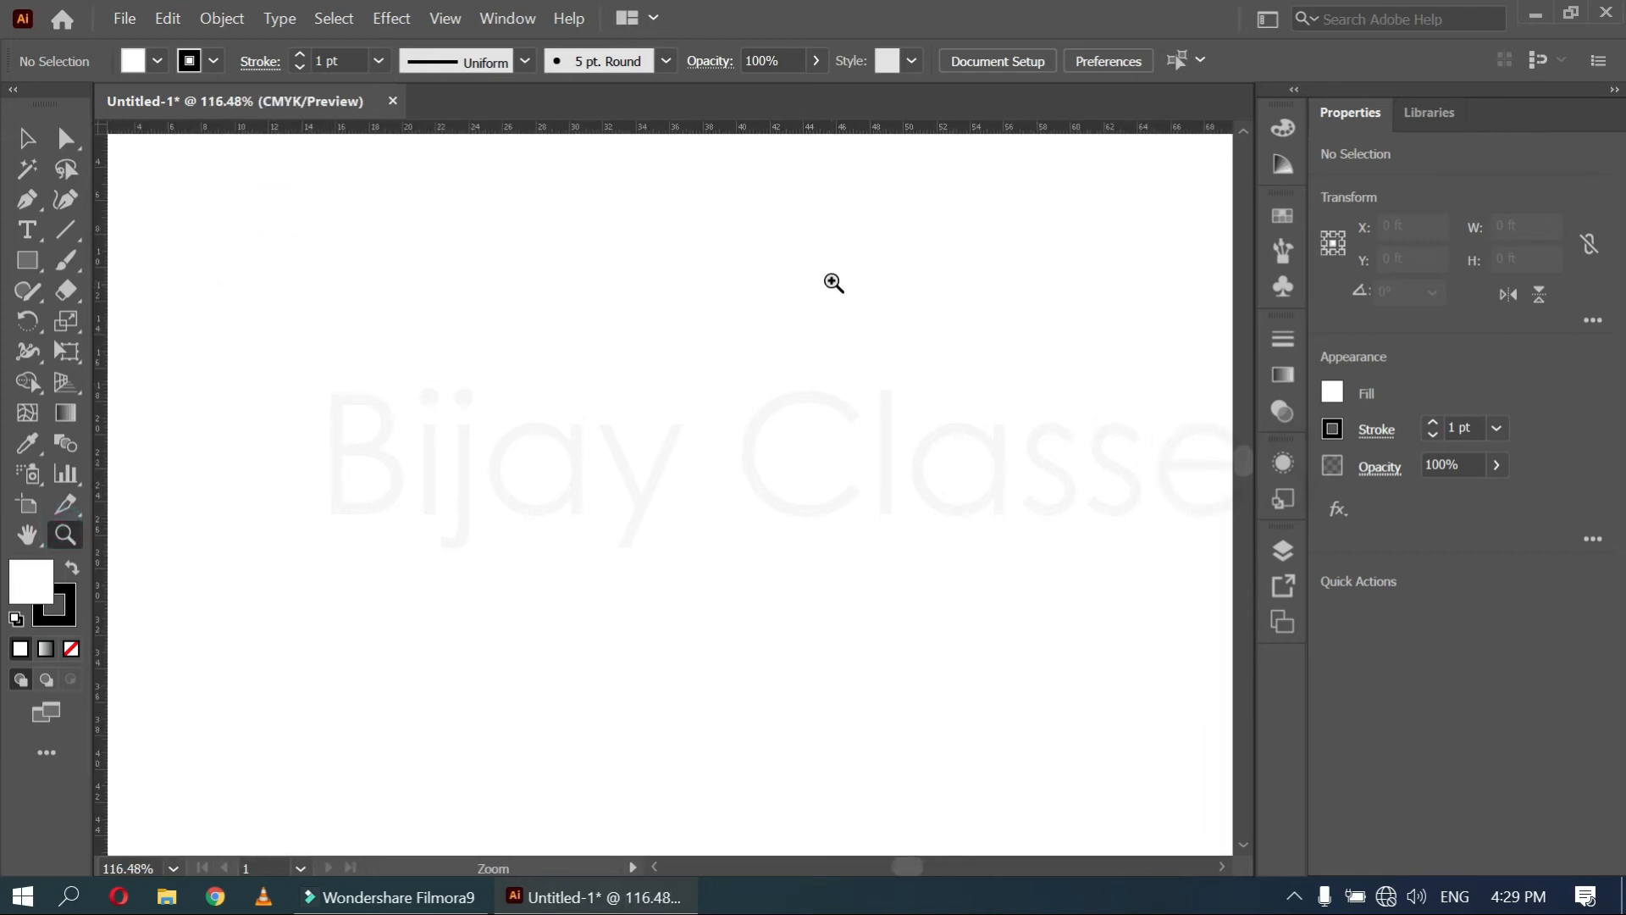
{"action": "key", "text": "space"}
{"action": "left_click_drag", "start_coordinate": [414, 257], "coordinate": [690, 515]}
{"action": "left_click_drag", "start_coordinate": [748, 574], "coordinate": [574, 498]}
{"action": "left_click_drag", "start_coordinate": [410, 491], "coordinate": [415, 410]}
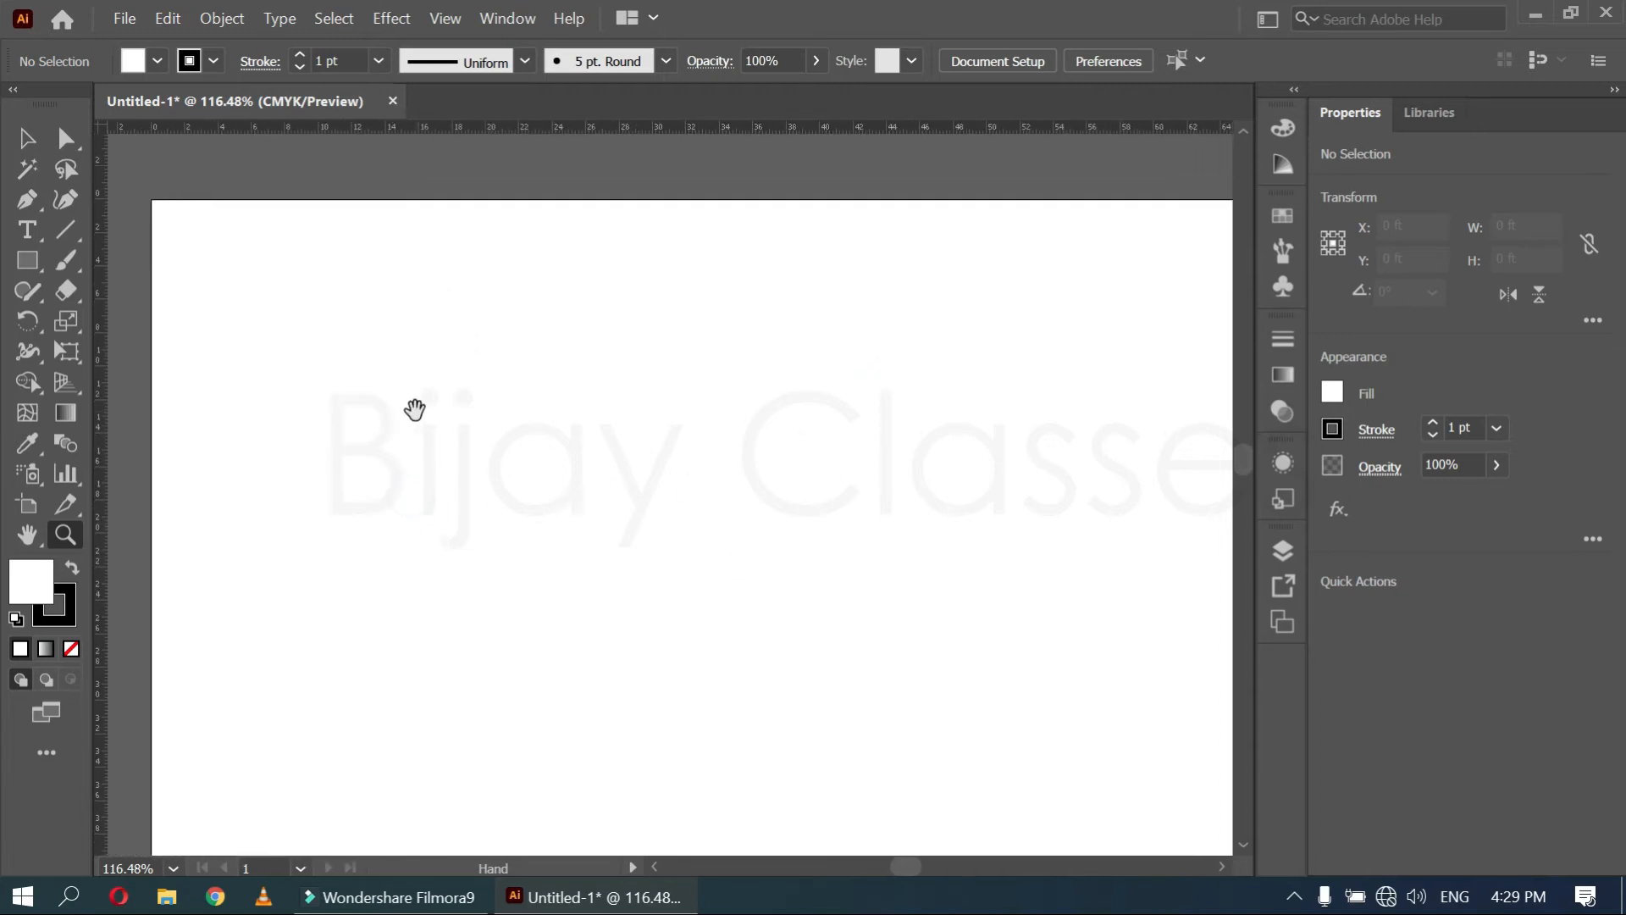
{"action": "left_click_drag", "start_coordinate": [387, 471], "coordinate": [387, 454]}
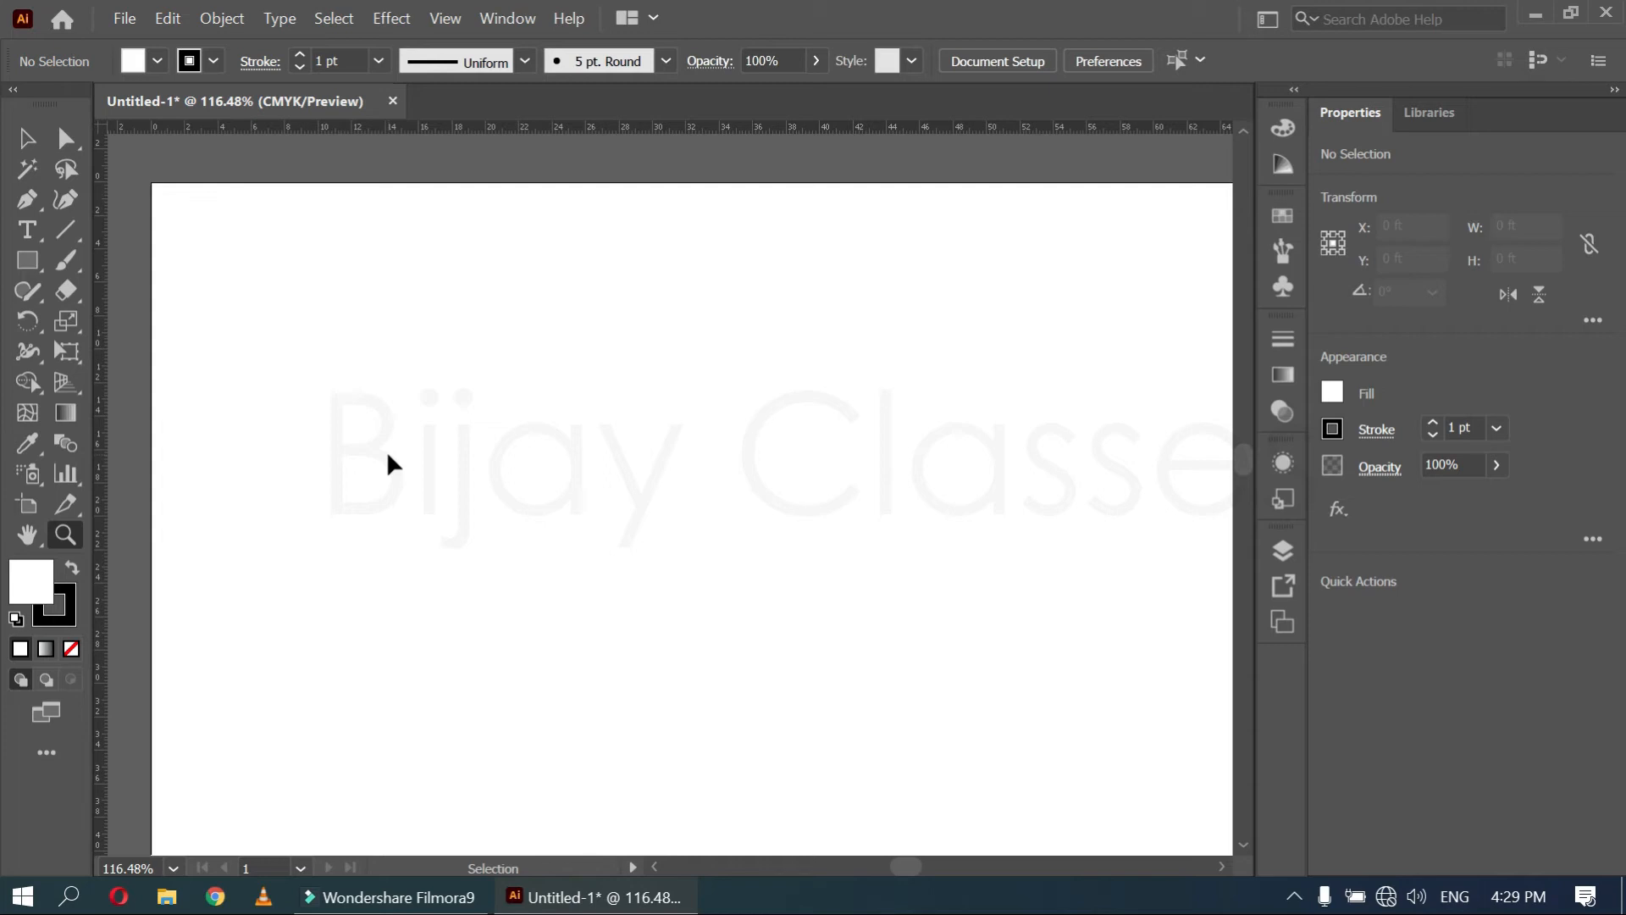
Zoom the view out in steps to 25%
{"action": "key", "text": "ctrl+minus"}
{"action": "key", "text": "ctrl+minus"}
{"action": "key", "text": "ctrl+minus"}
{"action": "key", "text": "ctrl+minus"}
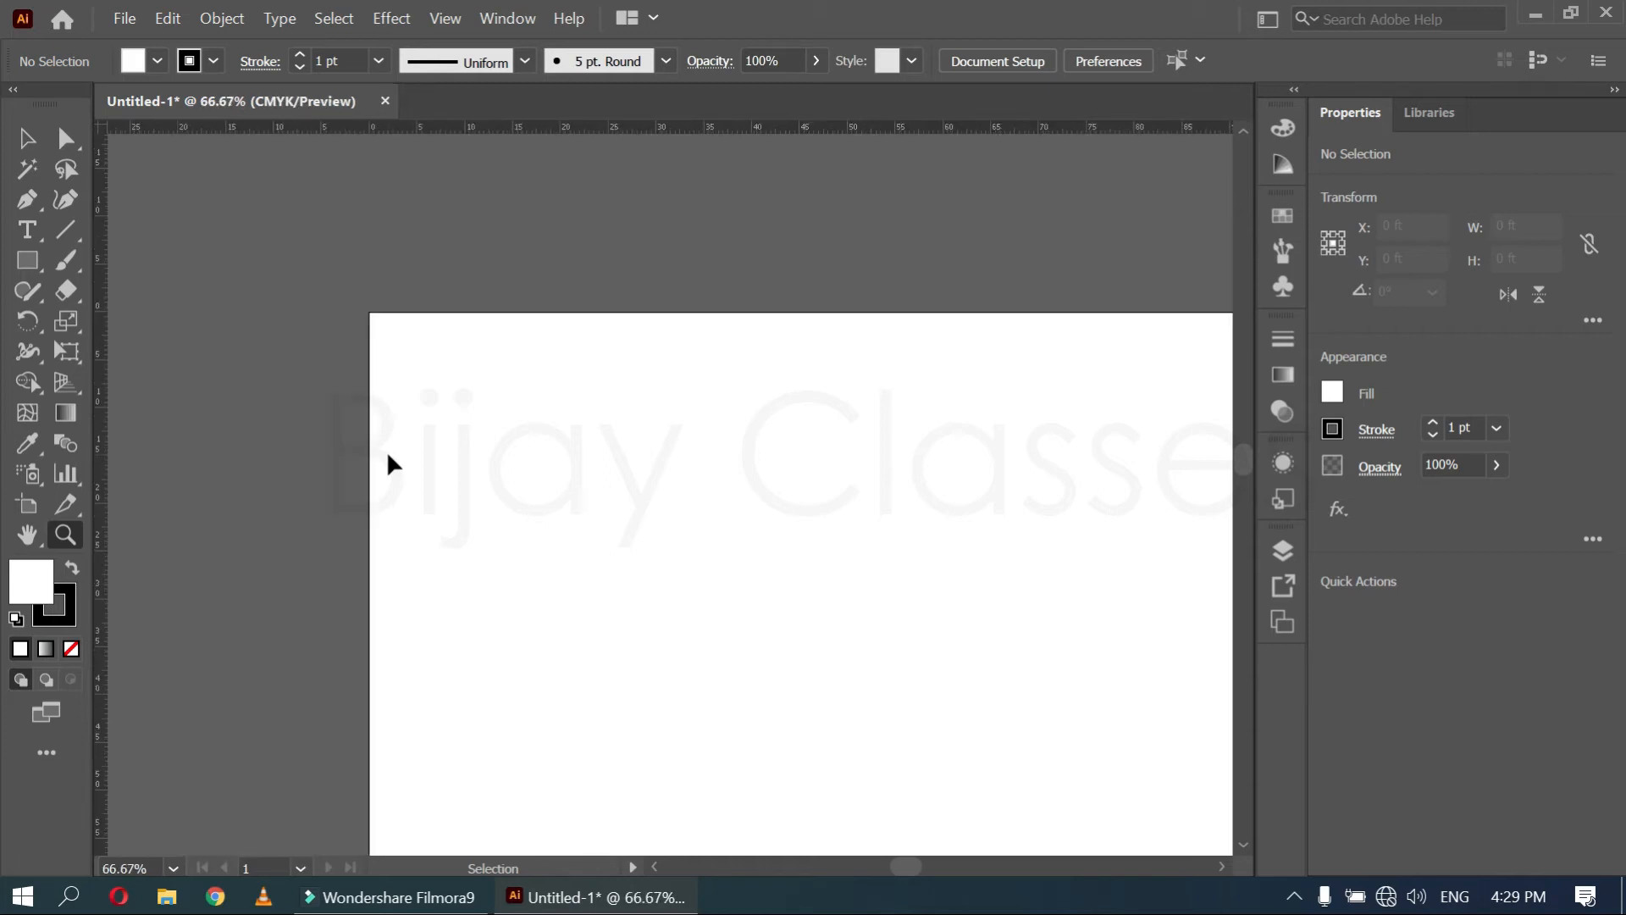
{"action": "key", "text": "ctrl+minus"}
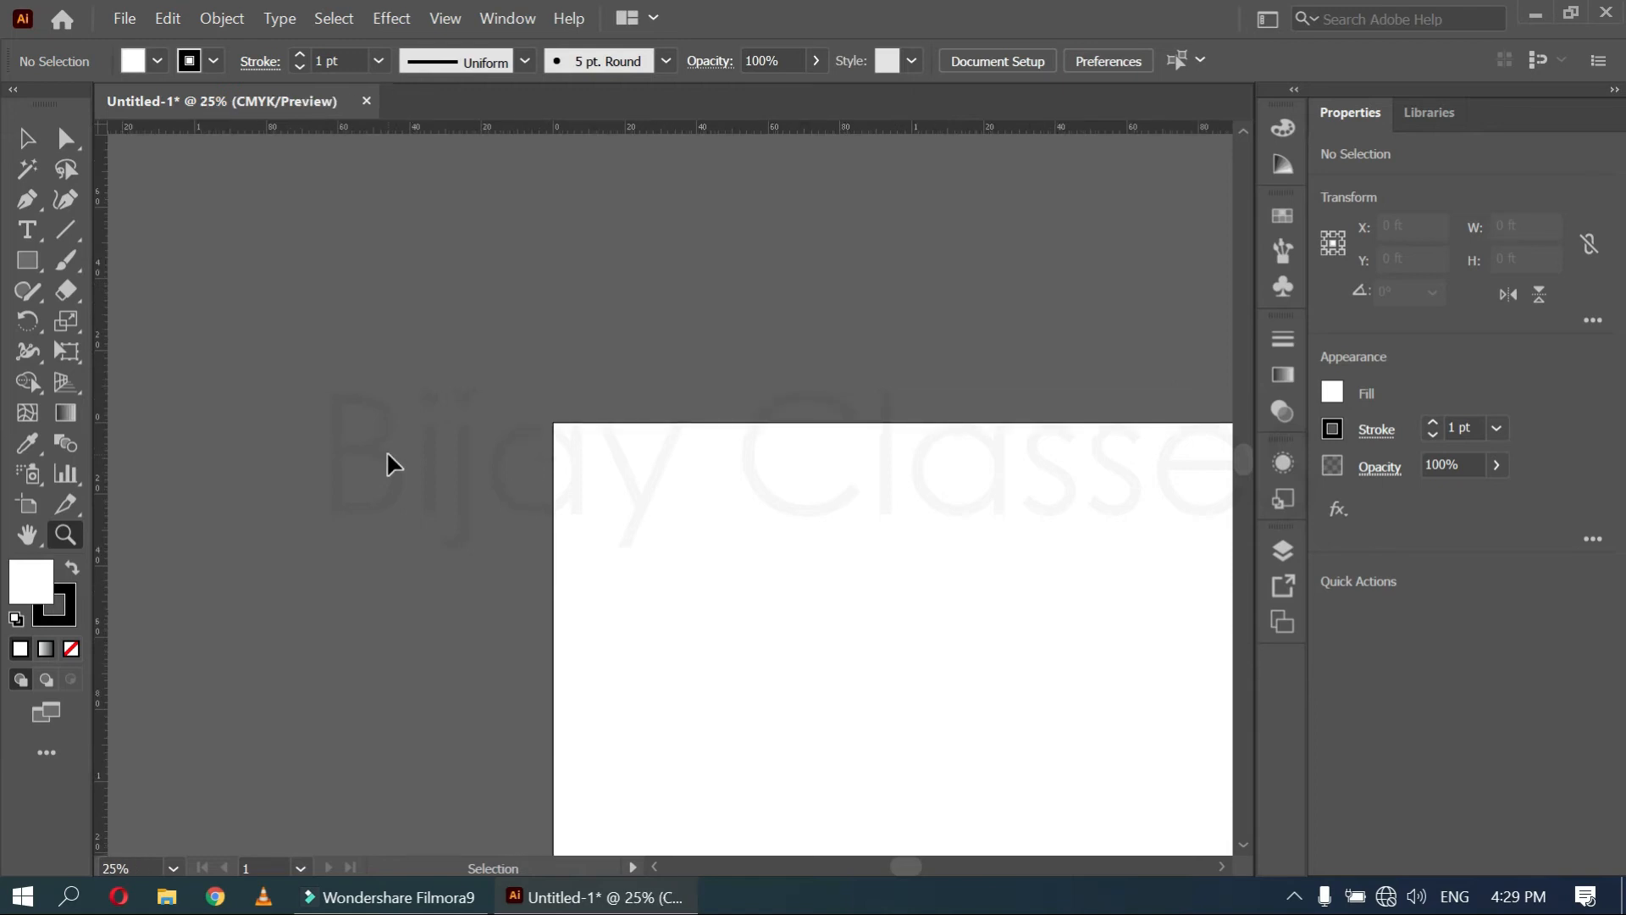
Magnify the view to 100%, fit the artboard in the window, zoom into its upper-left area and fit it again
{"action": "key", "text": "ctrl+plus"}
{"action": "key", "text": "ctrl+plus"}
{"action": "key", "text": "ctrl+plus"}
{"action": "key", "text": "ctrl+plus"}
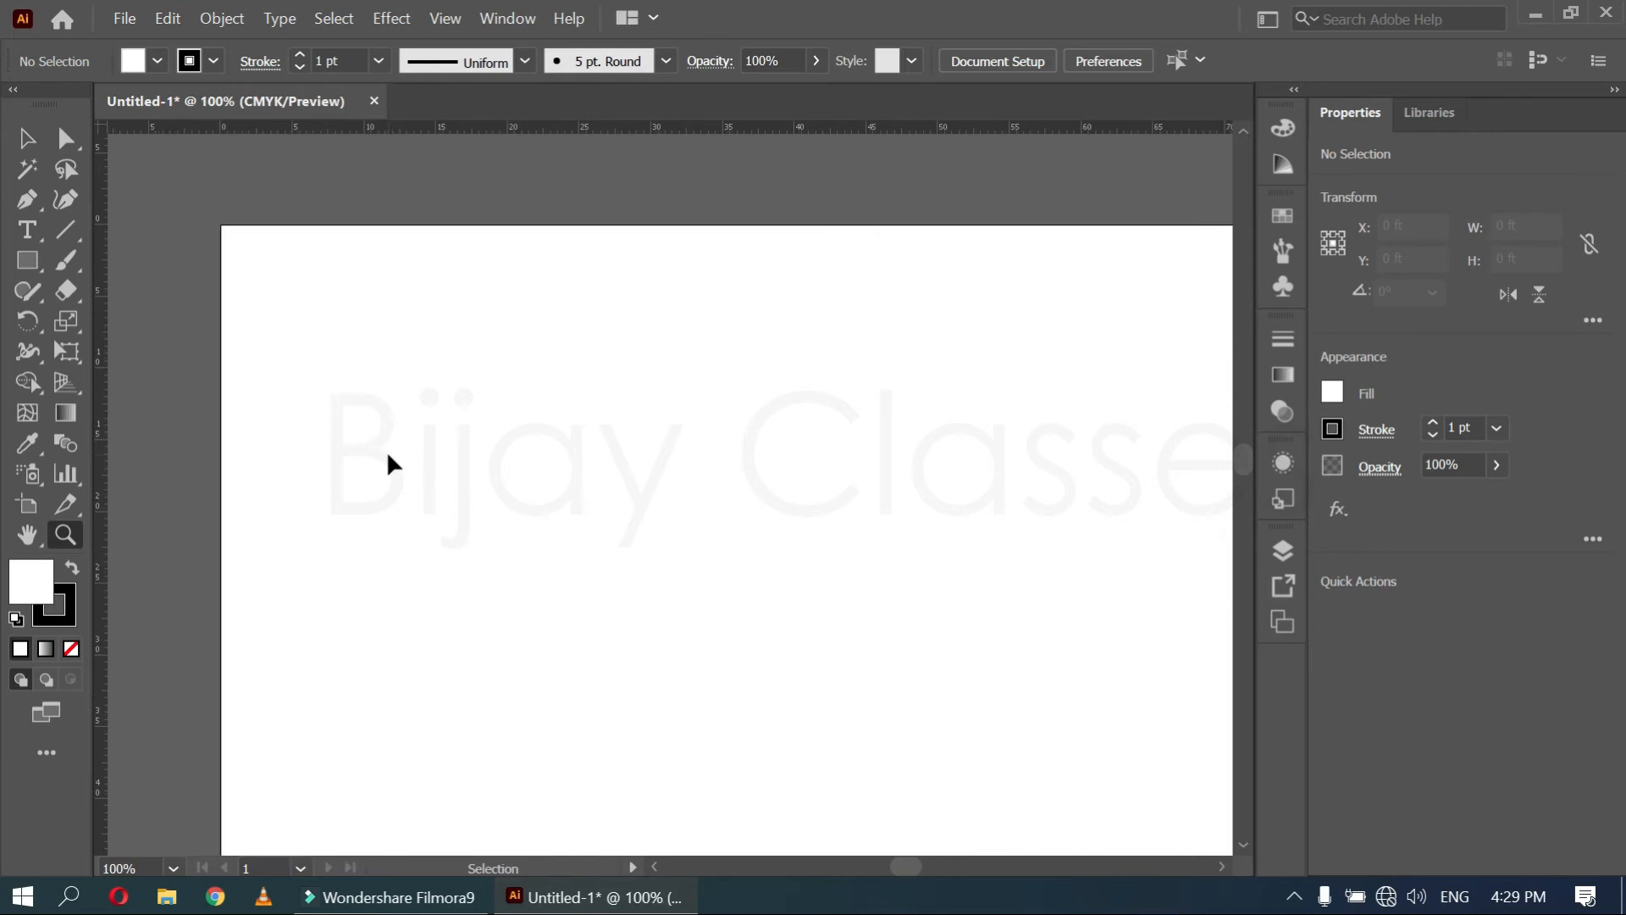
{"action": "key", "text": "ctrl+0"}
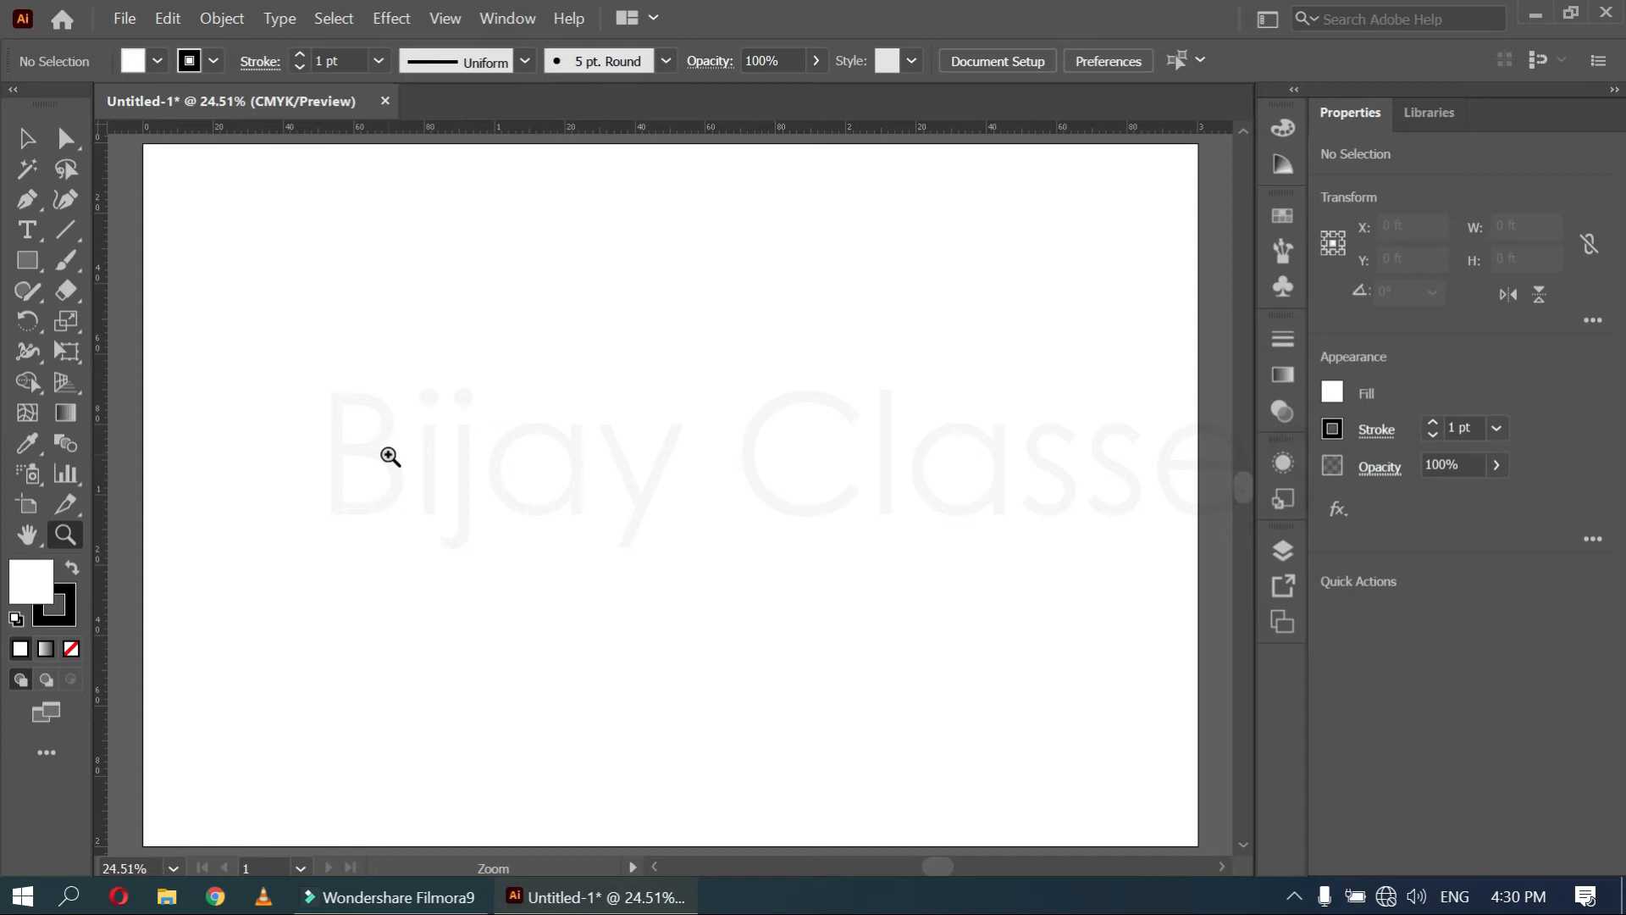
{"action": "left_click_drag", "start_coordinate": [145, 210], "coordinate": [764, 305]}
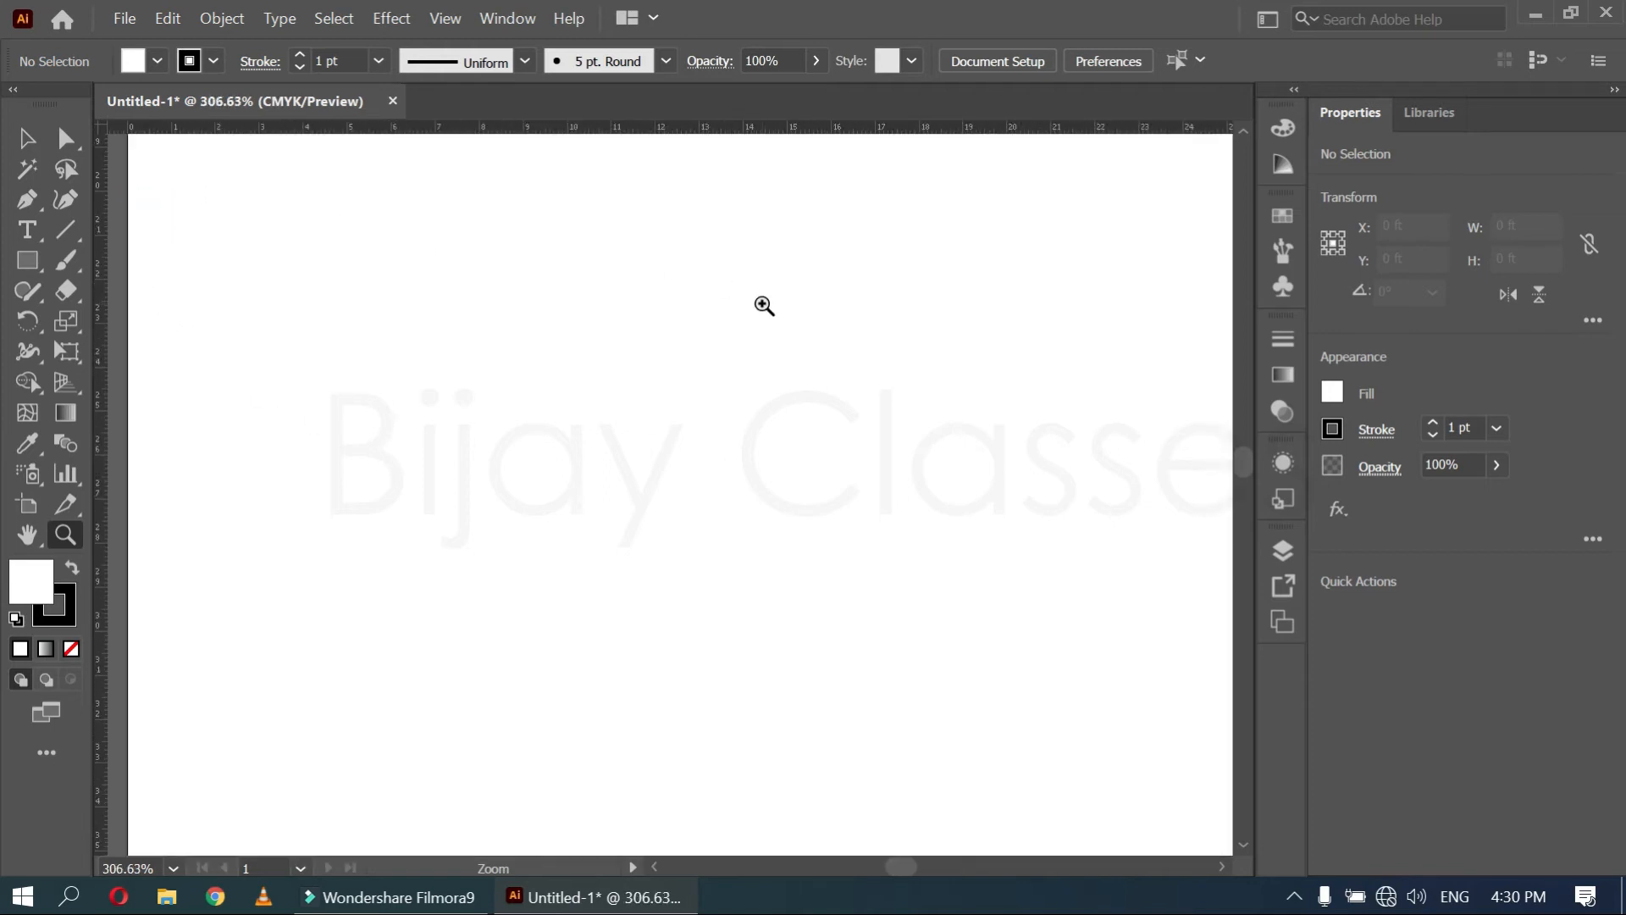
{"action": "key", "text": "ctrl+0"}
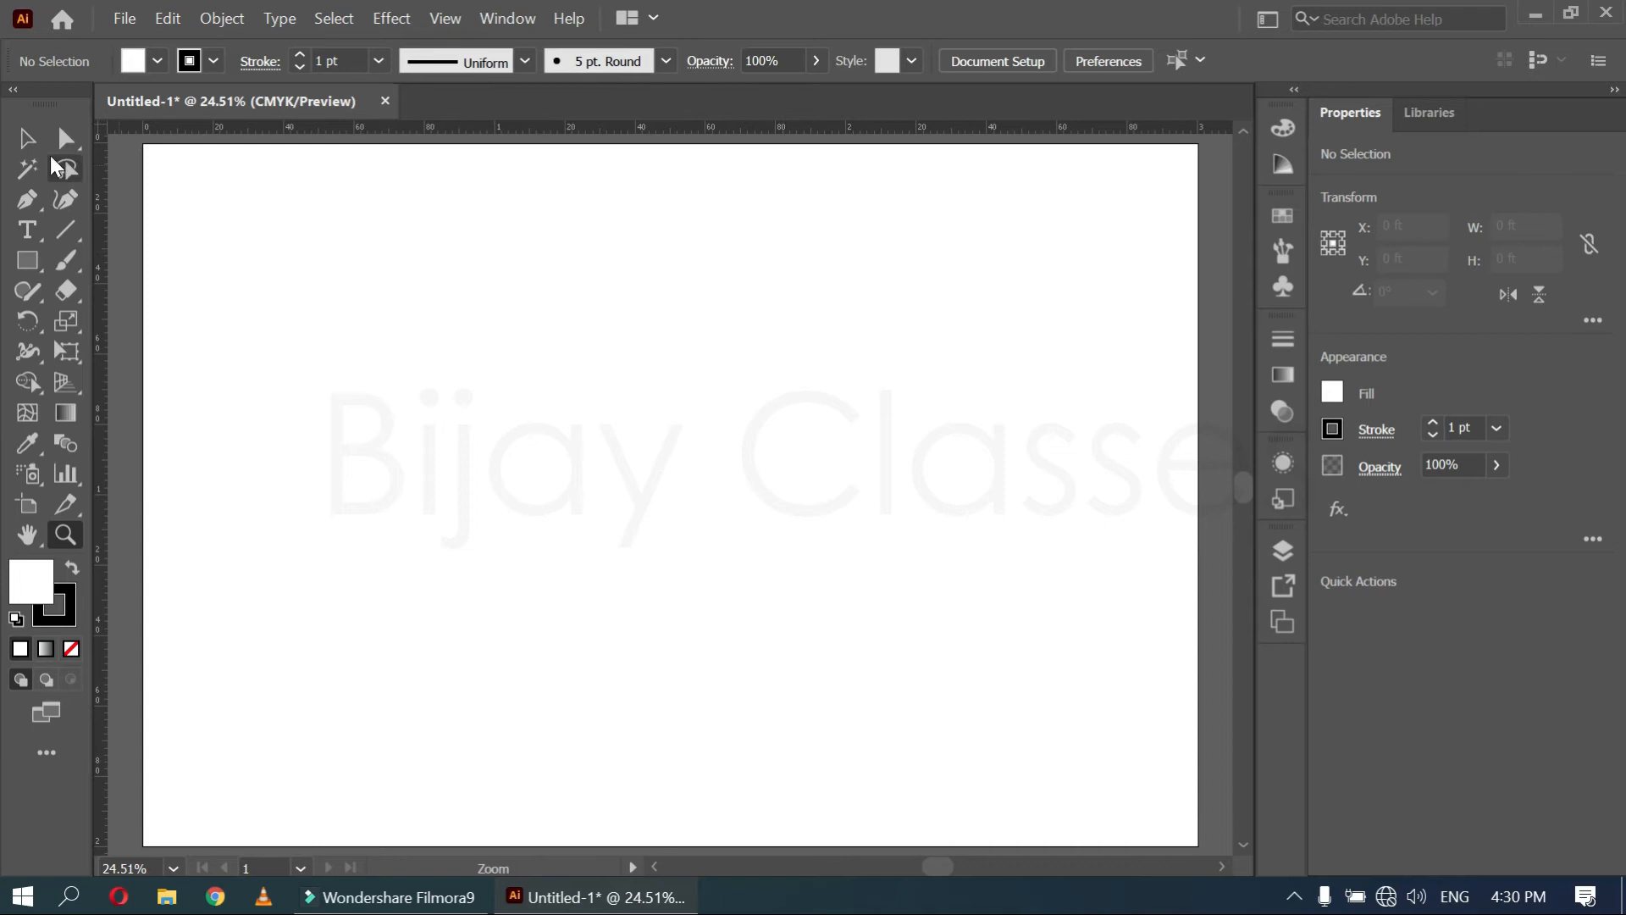
Draw a vertical line about 1.48 ft long near the artboard's left edge with the Line Segment tool and deselect it
{"action": "left_click", "coordinate": [24, 140]}
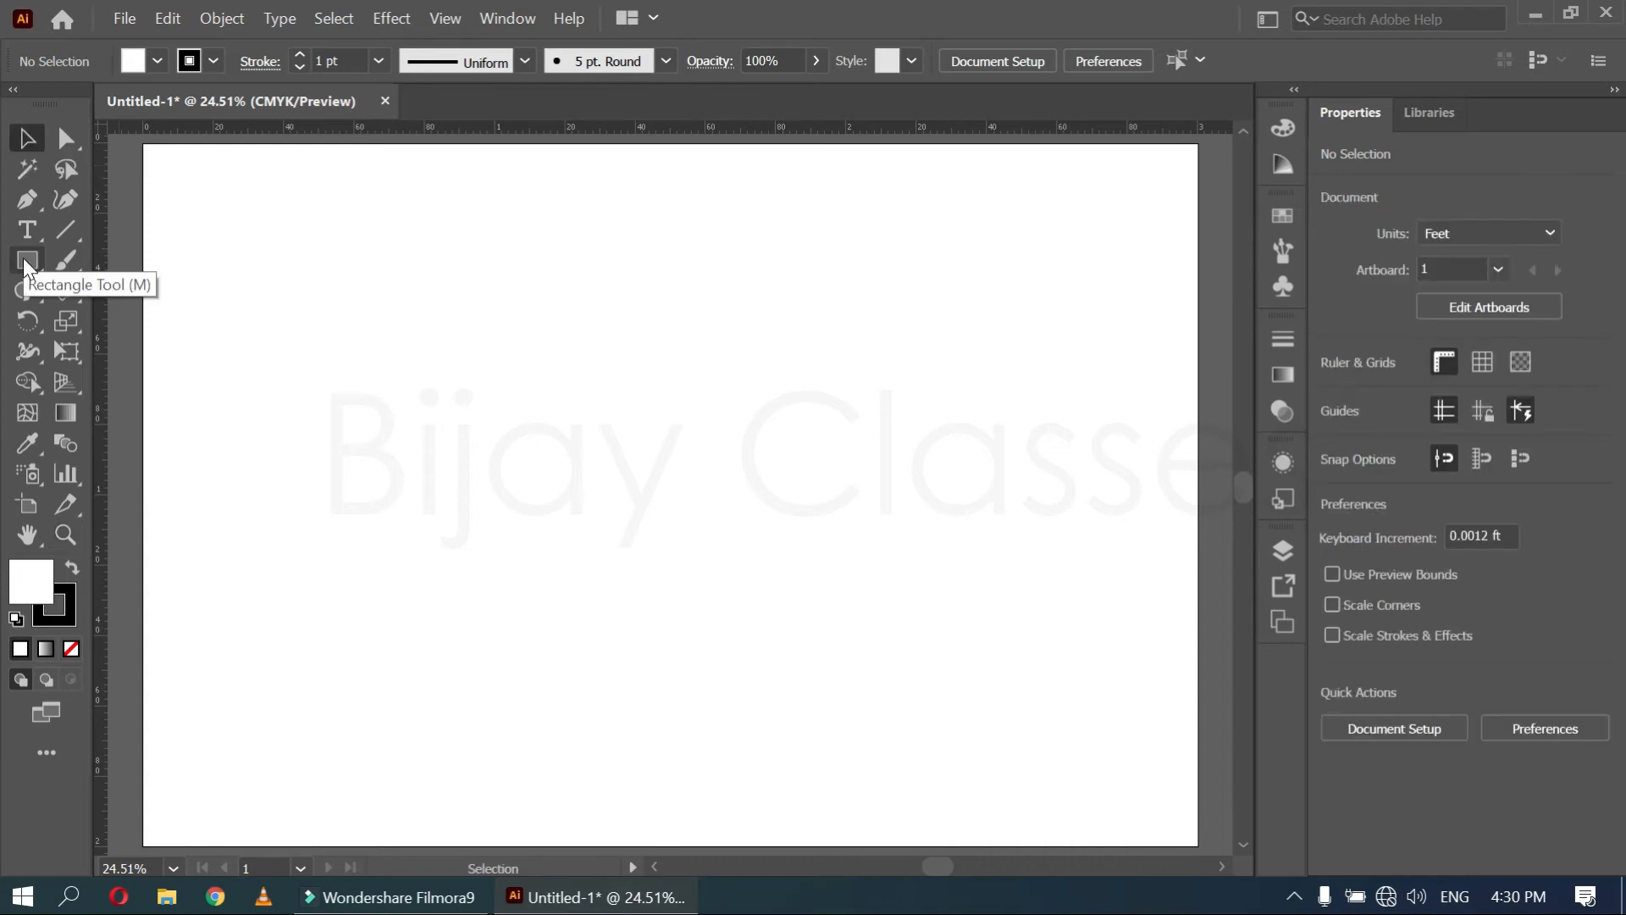
{"action": "left_click", "coordinate": [67, 231]}
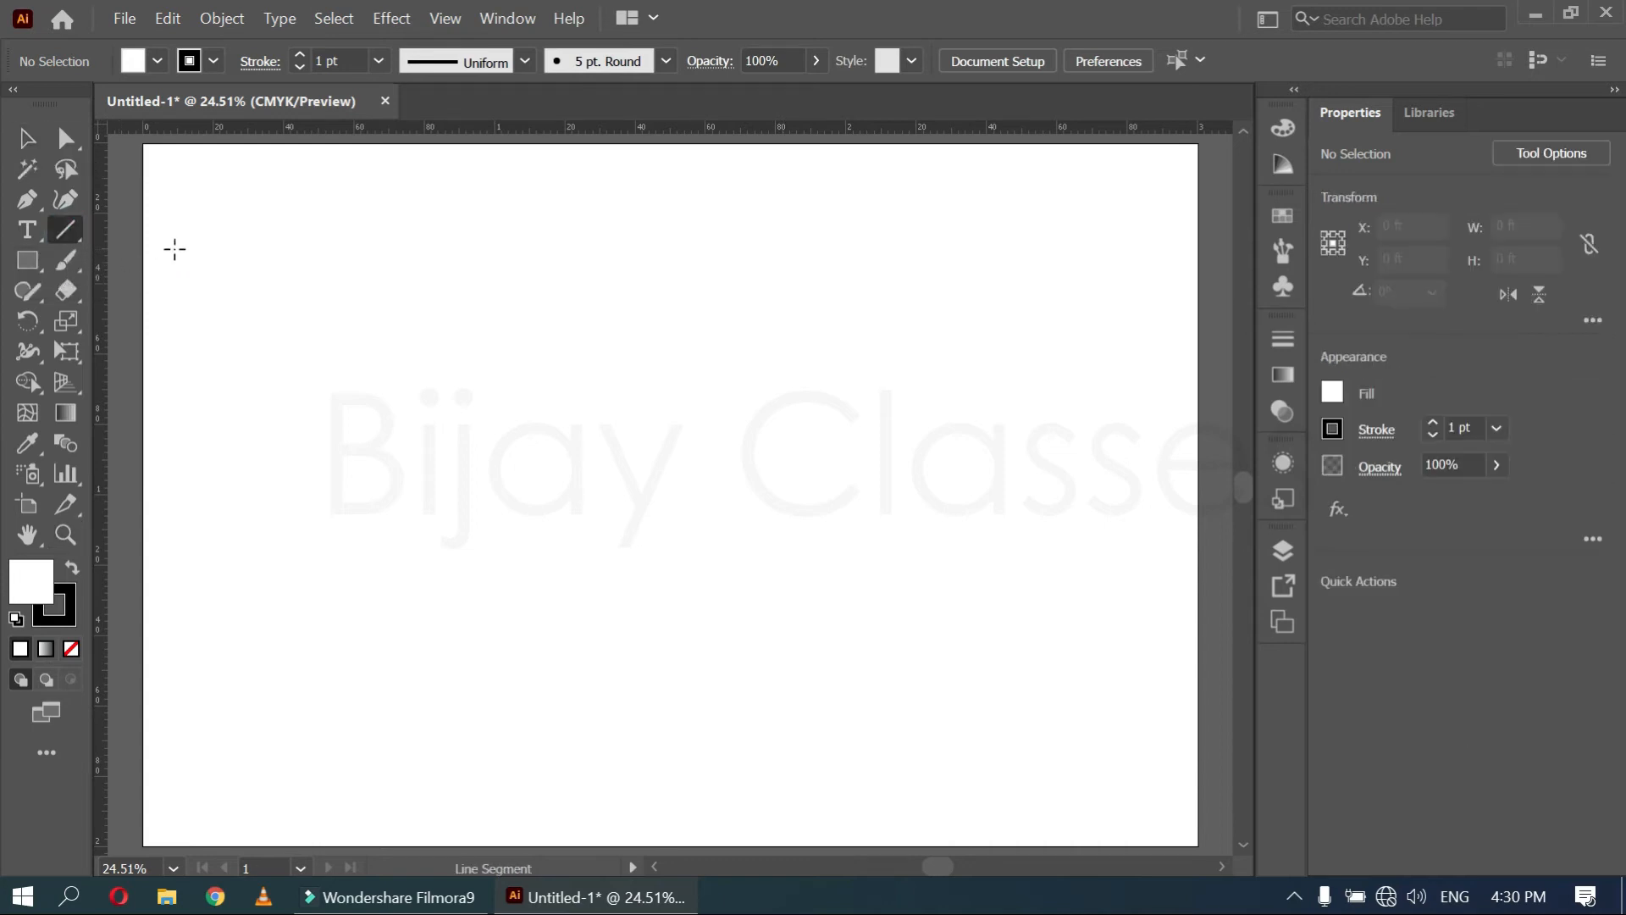
{"action": "left_click_drag", "start_coordinate": [206, 204], "coordinate": [205, 725]}
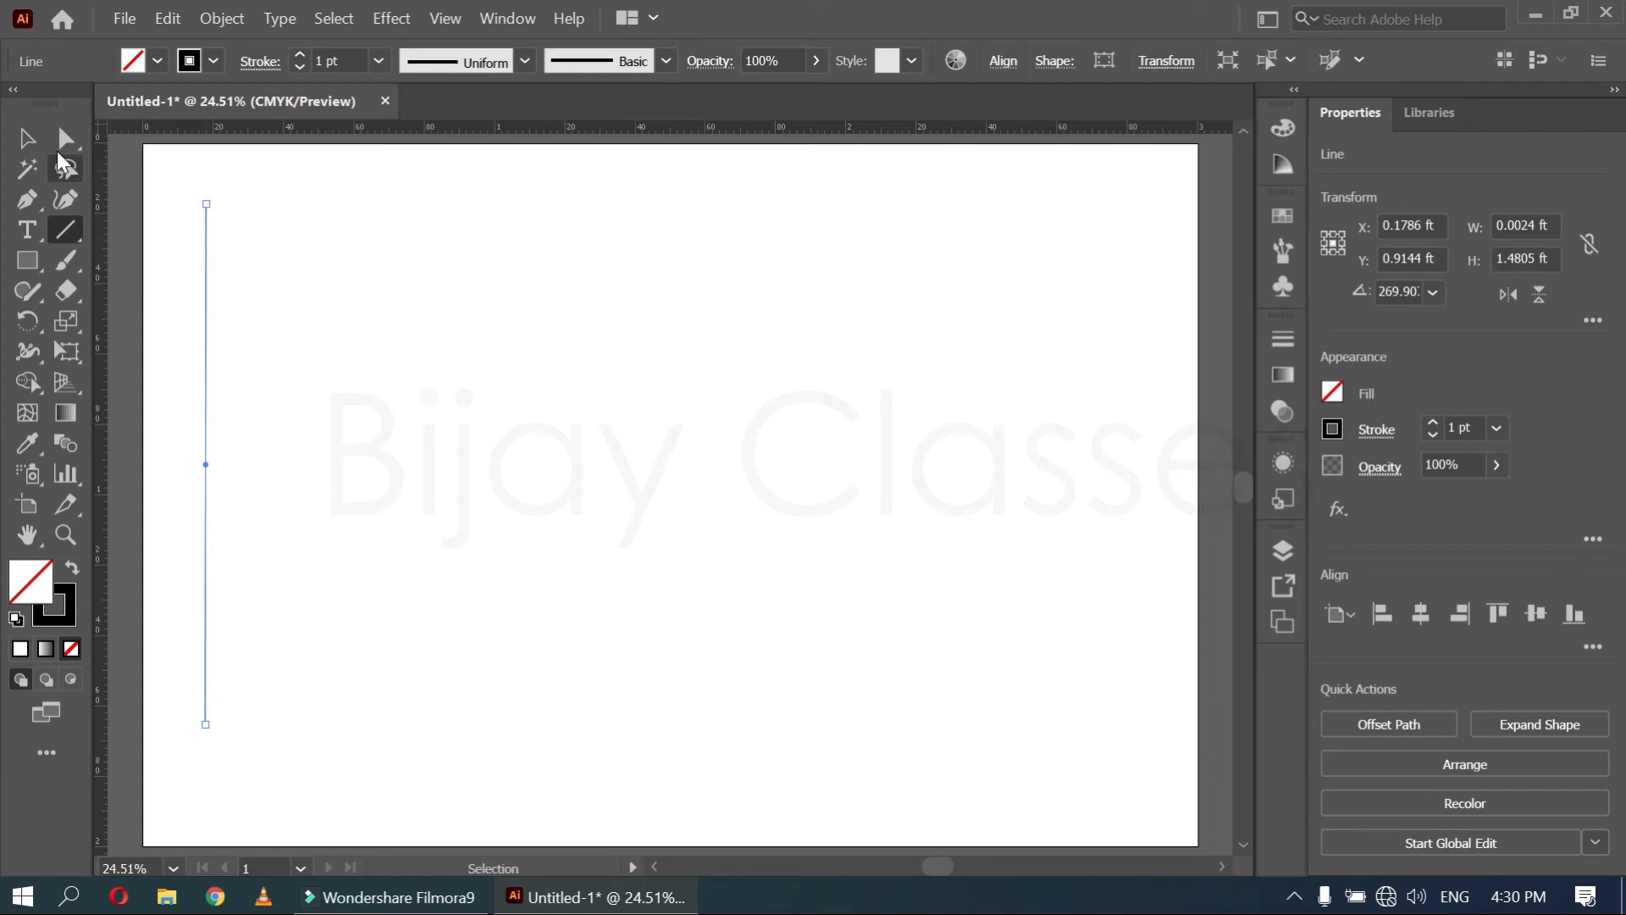
{"action": "left_click", "coordinate": [25, 138]}
{"action": "left_click", "coordinate": [439, 280]}
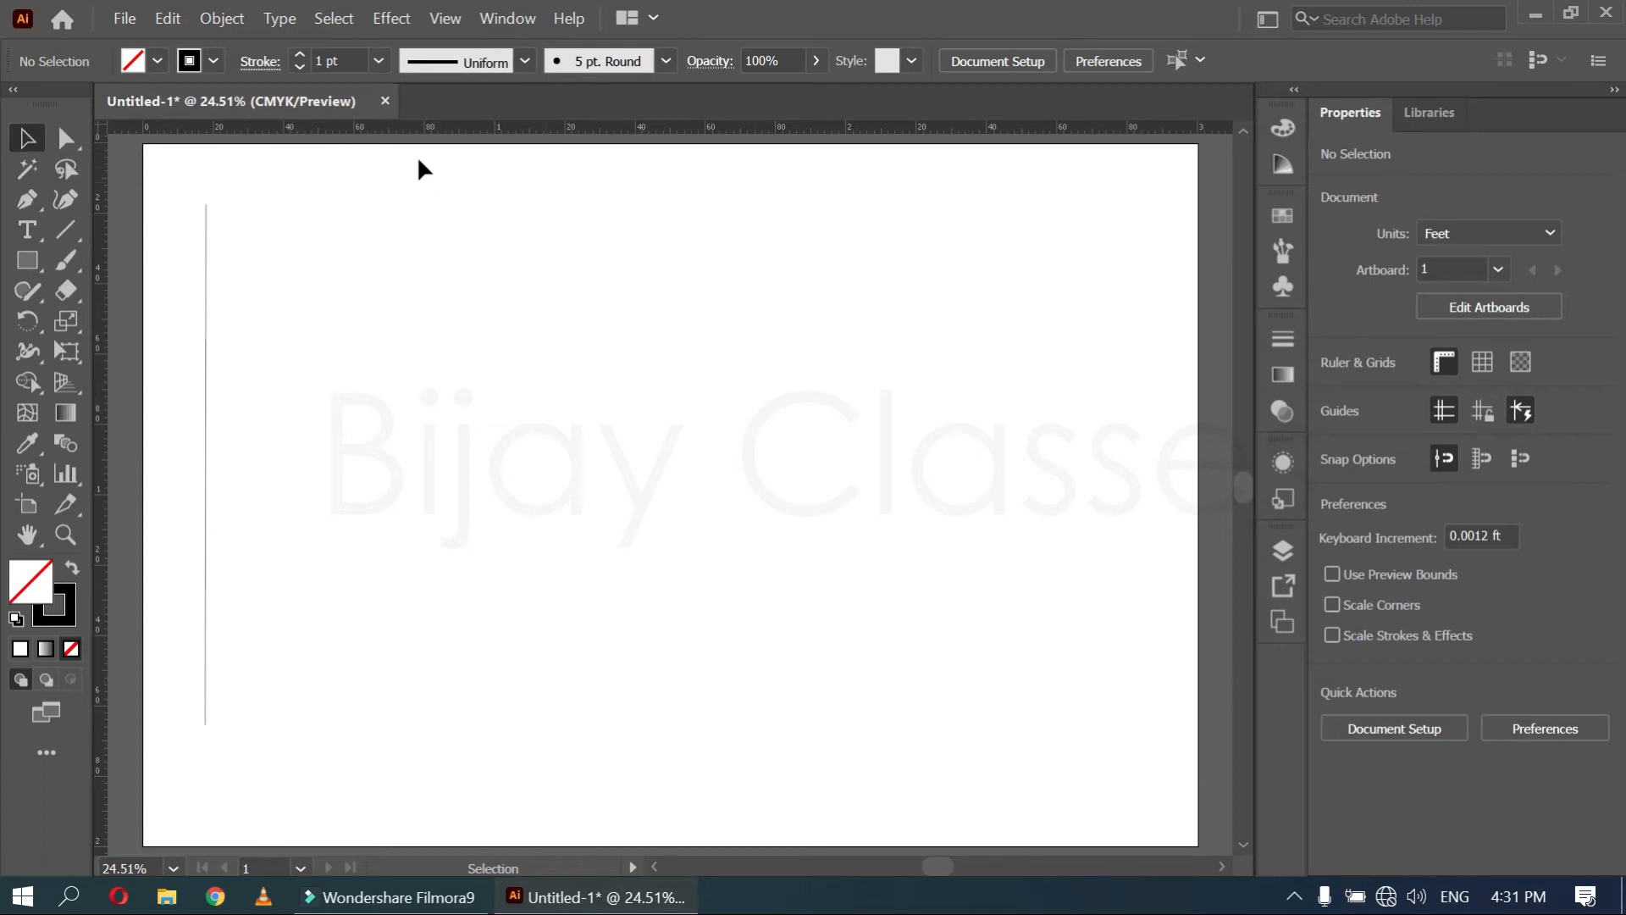
Close the current document without saving and create a new portrait A4 document from the Print presets with millimeters as units
{"action": "left_click", "coordinate": [384, 101]}
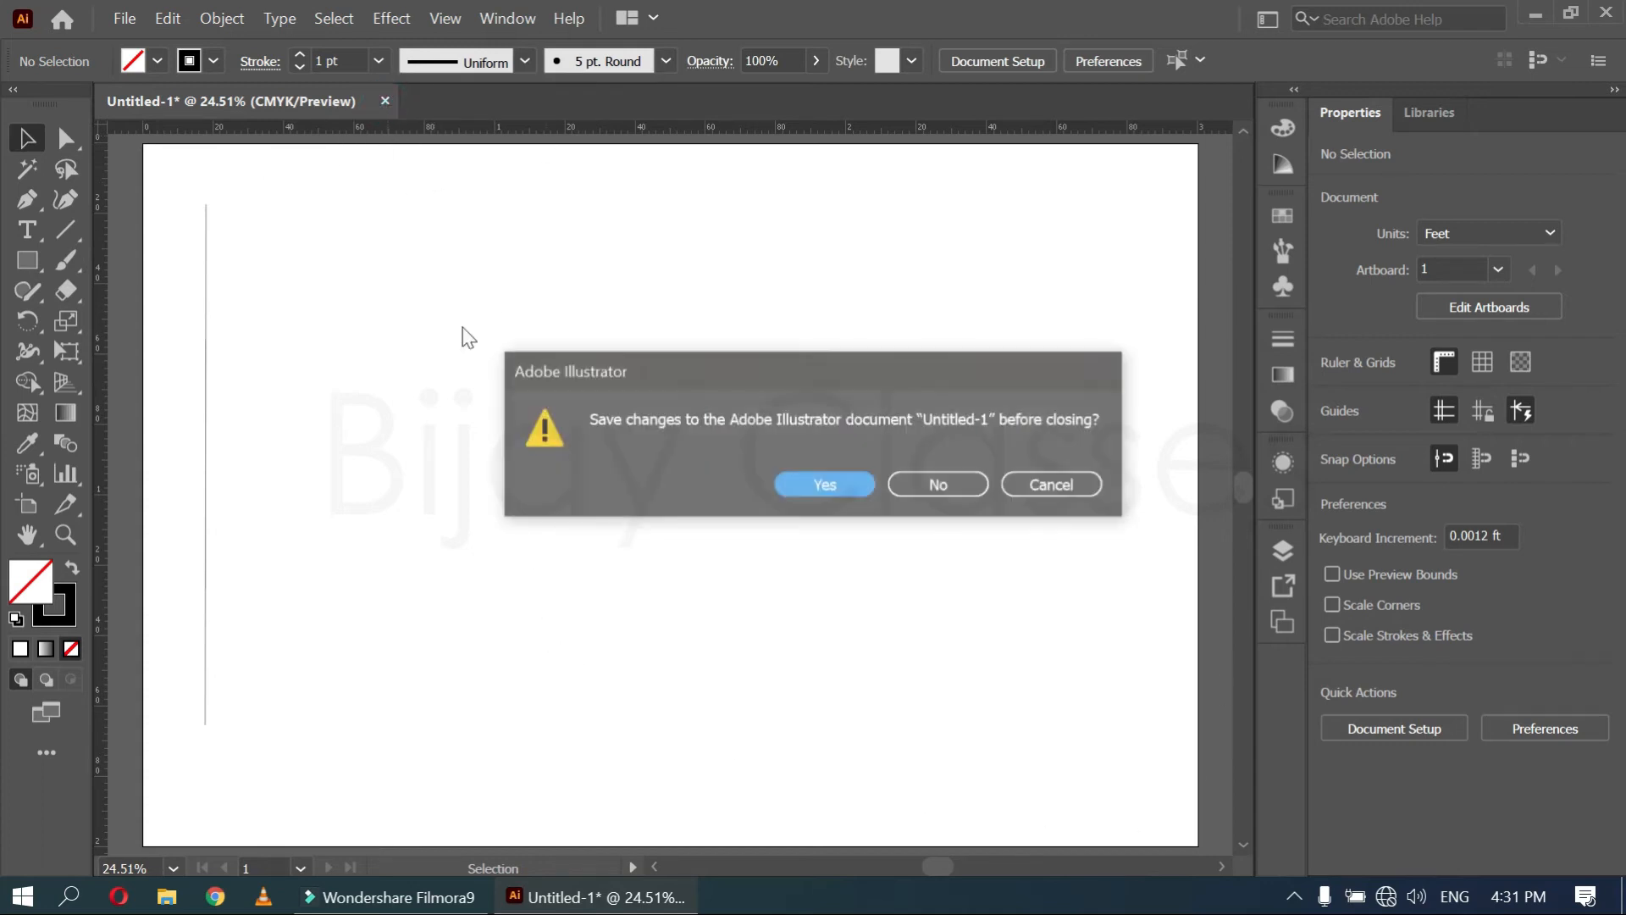
{"action": "left_click", "coordinate": [930, 488]}
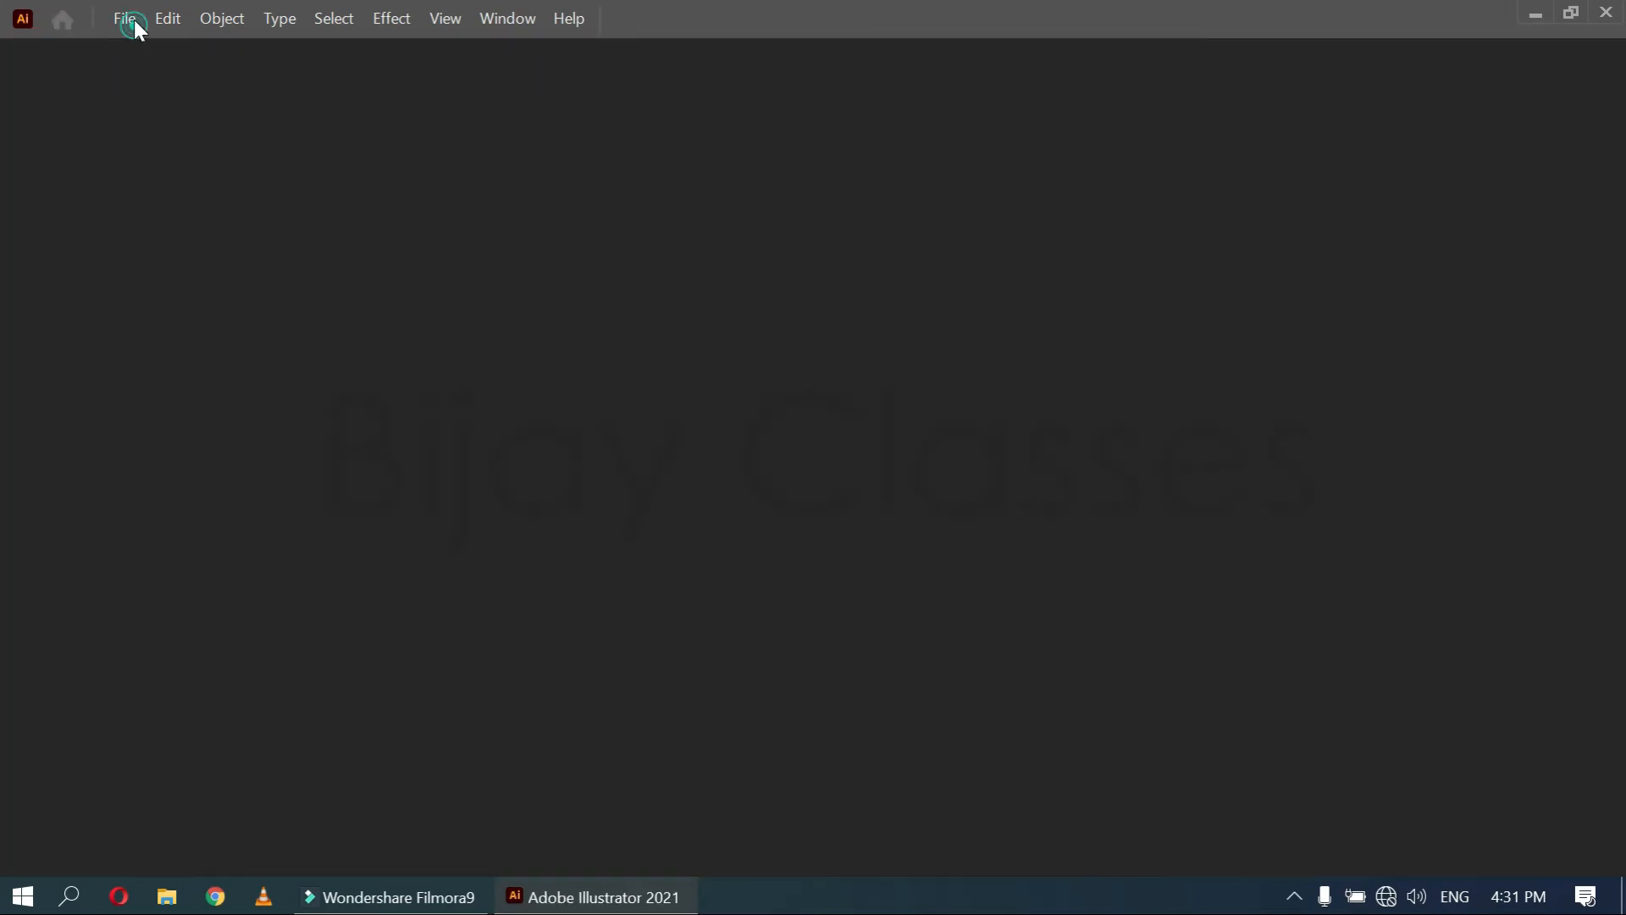
{"action": "left_click", "coordinate": [134, 18]}
{"action": "left_click", "coordinate": [131, 44]}
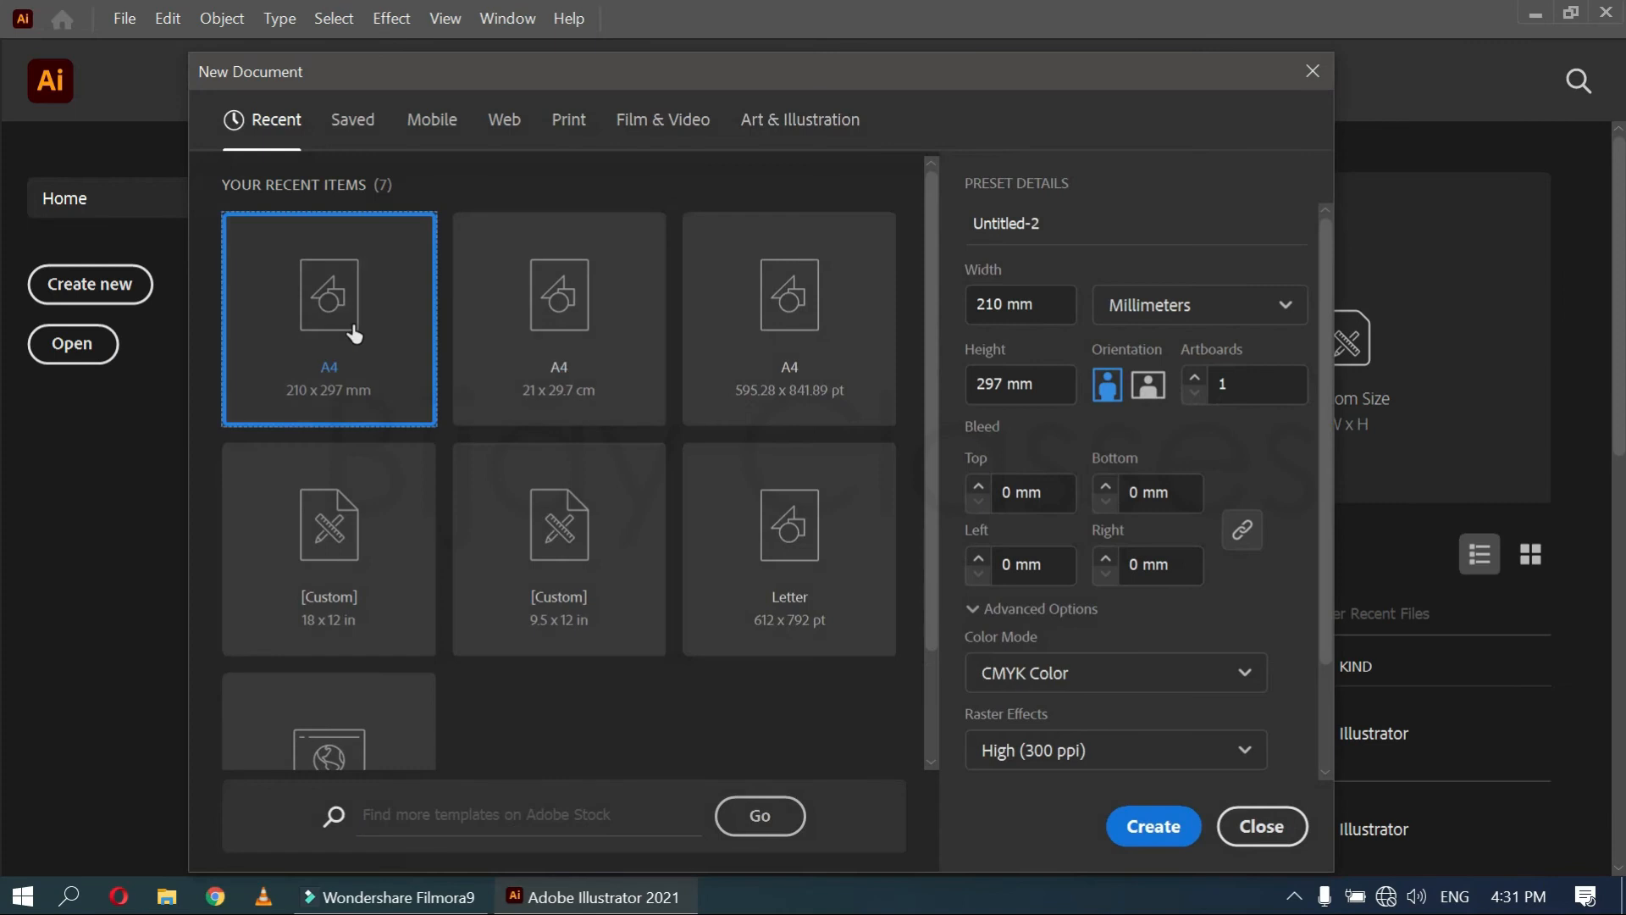
{"action": "left_click", "coordinate": [332, 325]}
{"action": "left_click", "coordinate": [568, 118]}
{"action": "left_click", "coordinate": [557, 332]}
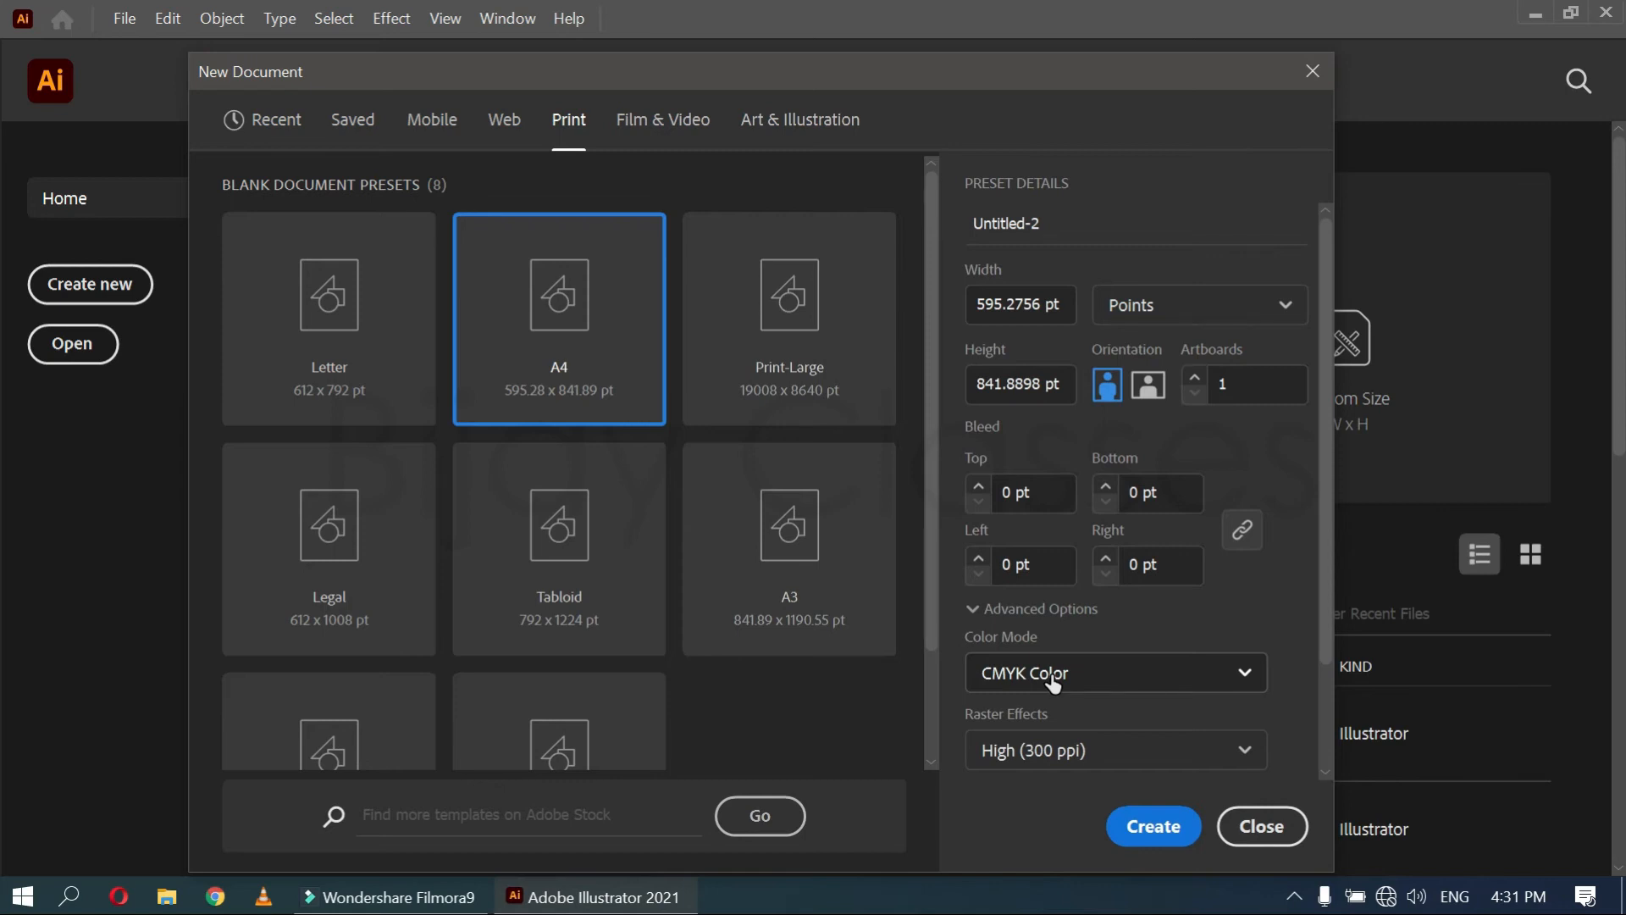
{"action": "left_click", "coordinate": [1162, 333]}
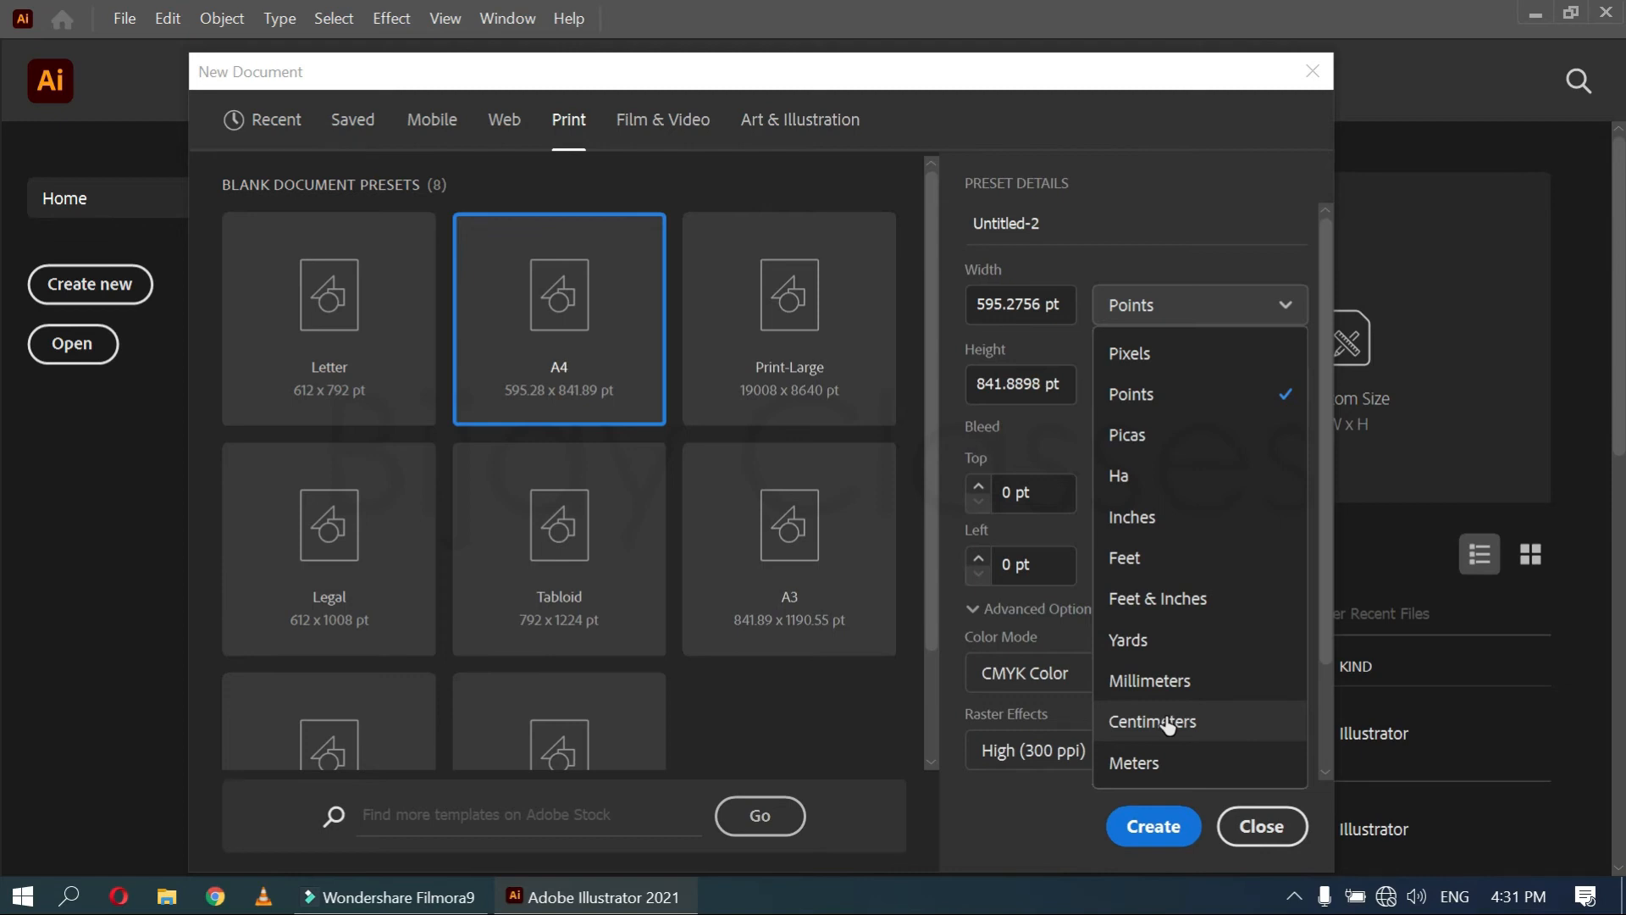
{"action": "left_click", "coordinate": [1145, 680]}
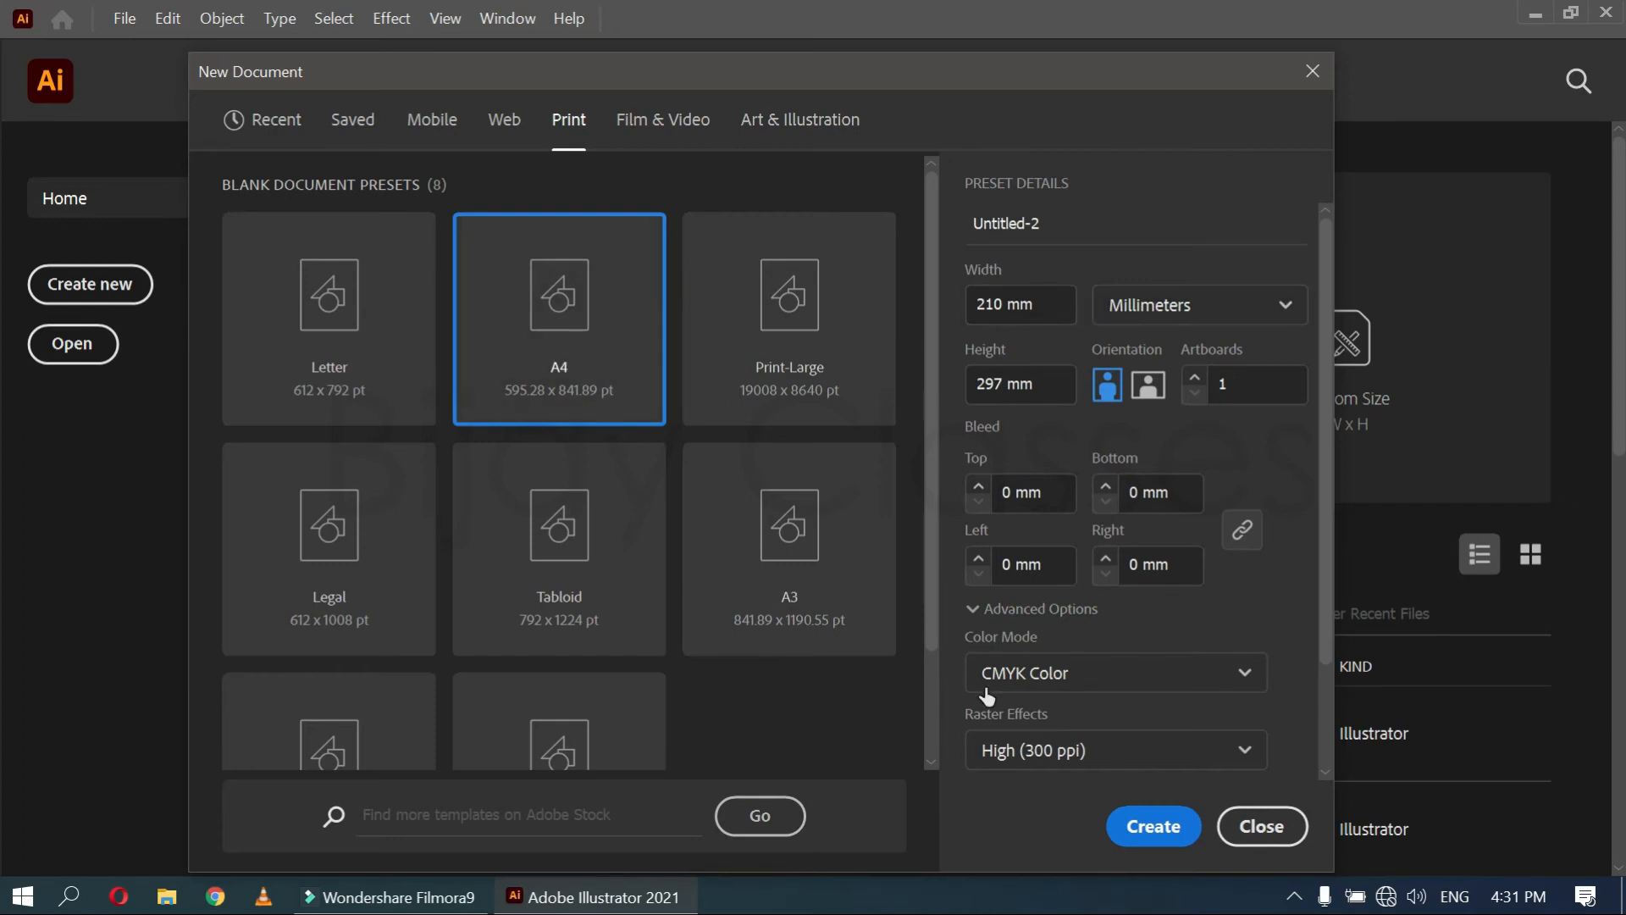
{"action": "left_click", "coordinate": [1149, 827]}
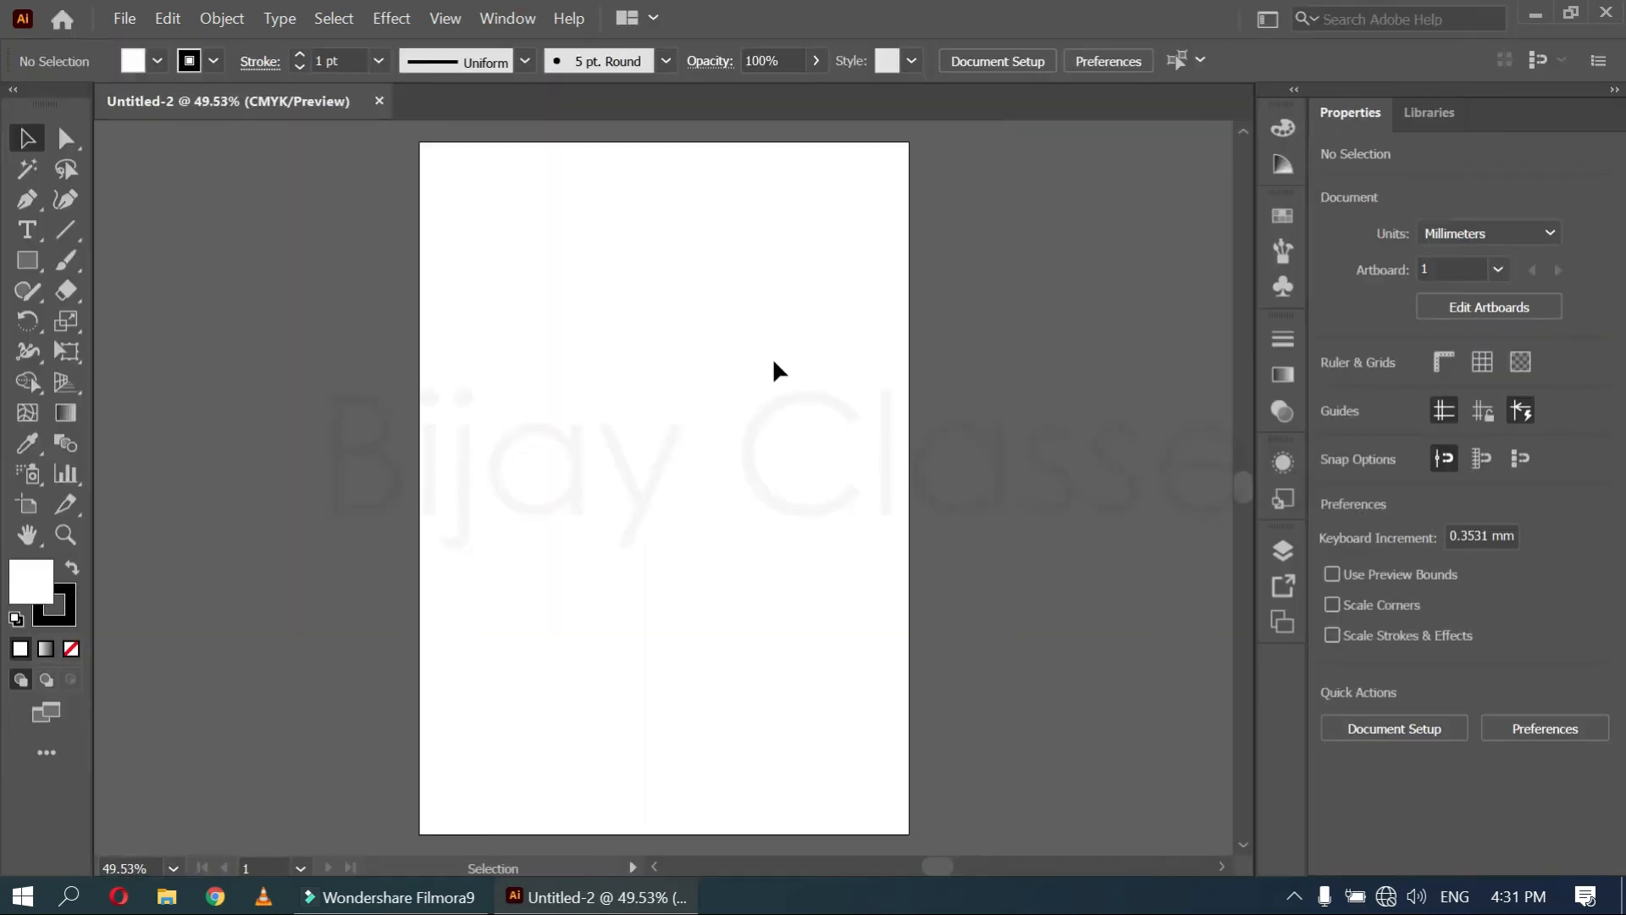
Pan the new artboard with the Hand tool, magnify its upper part and bring its upper-left corner into view
{"action": "key", "text": "space"}
{"action": "left_click_drag", "start_coordinate": [460, 196], "coordinate": [415, 350]}
{"action": "key", "text": "ctrl+space"}
{"action": "key", "text": "space"}
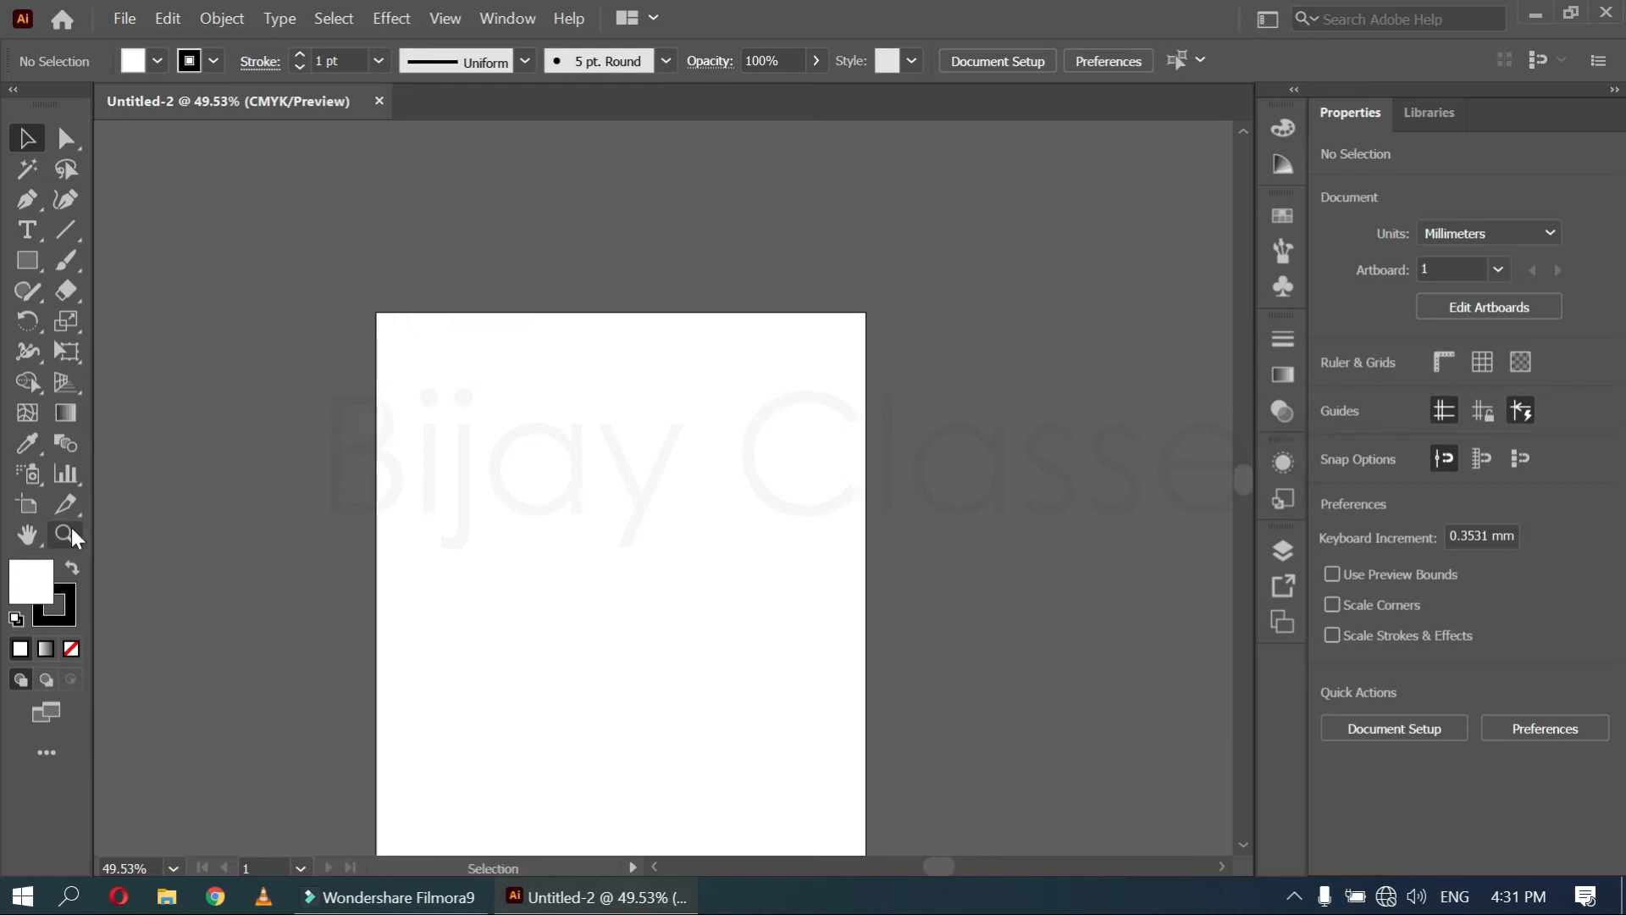
{"action": "left_click", "coordinate": [65, 534]}
{"action": "left_click_drag", "start_coordinate": [353, 294], "coordinate": [687, 491]}
{"action": "key", "text": "space"}
{"action": "left_click_drag", "start_coordinate": [687, 491], "coordinate": [389, 280]}
{"action": "left_click", "coordinate": [27, 138]}
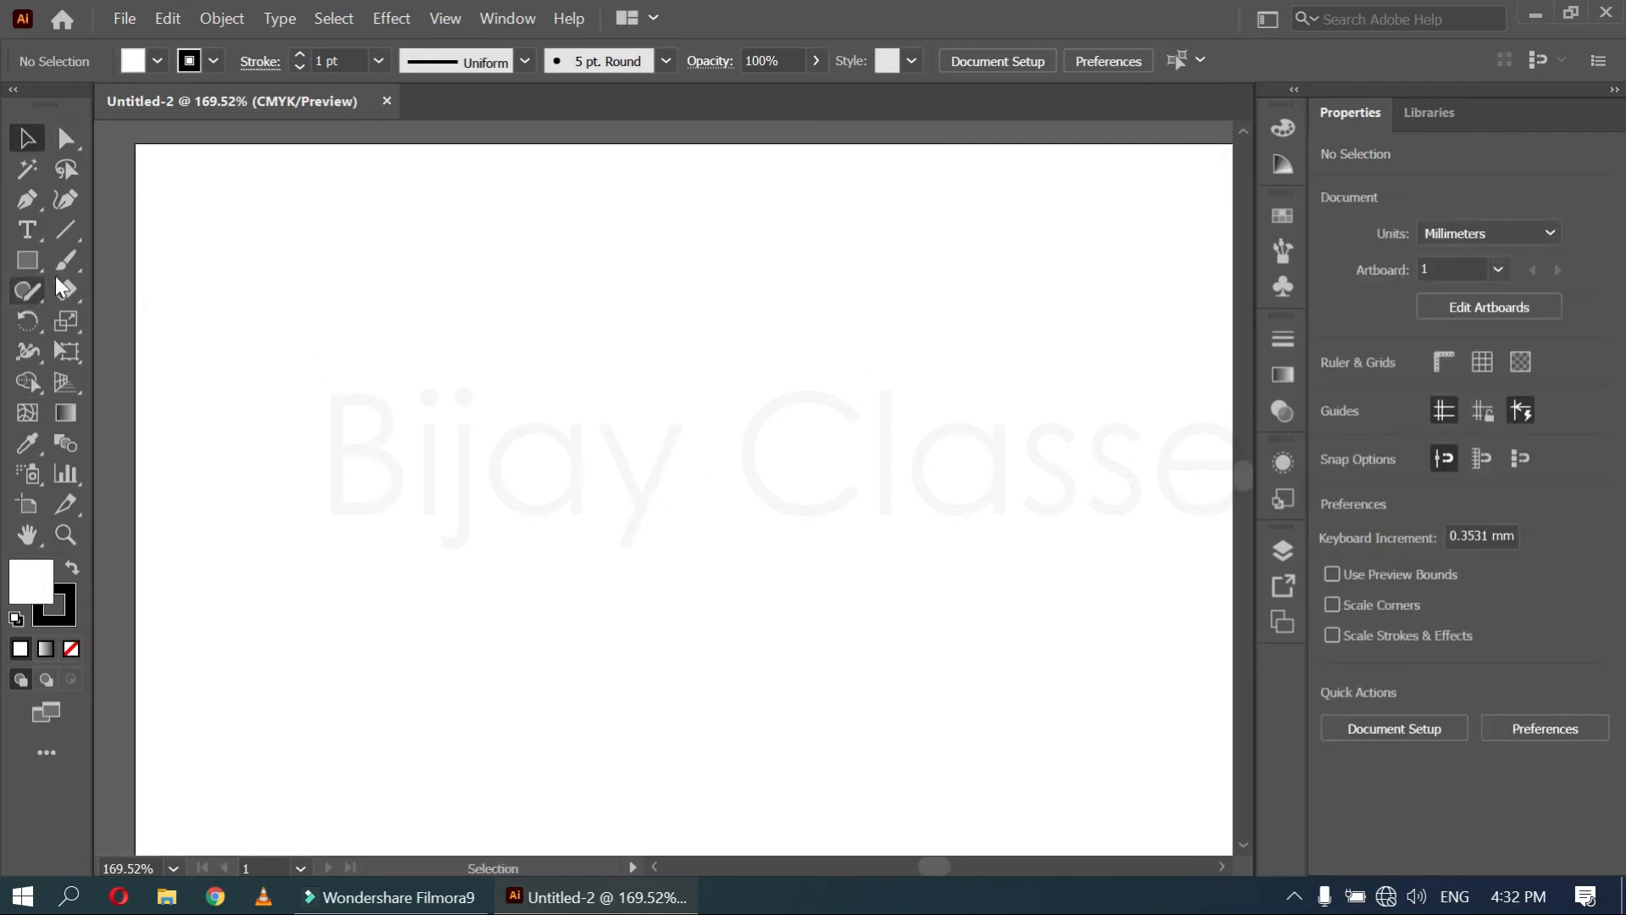
Draw two overlapping rectangles, about 51 × 54 mm and 56 × 54 mm, and move the front one slightly right and down
{"action": "left_click", "coordinate": [64, 226]}
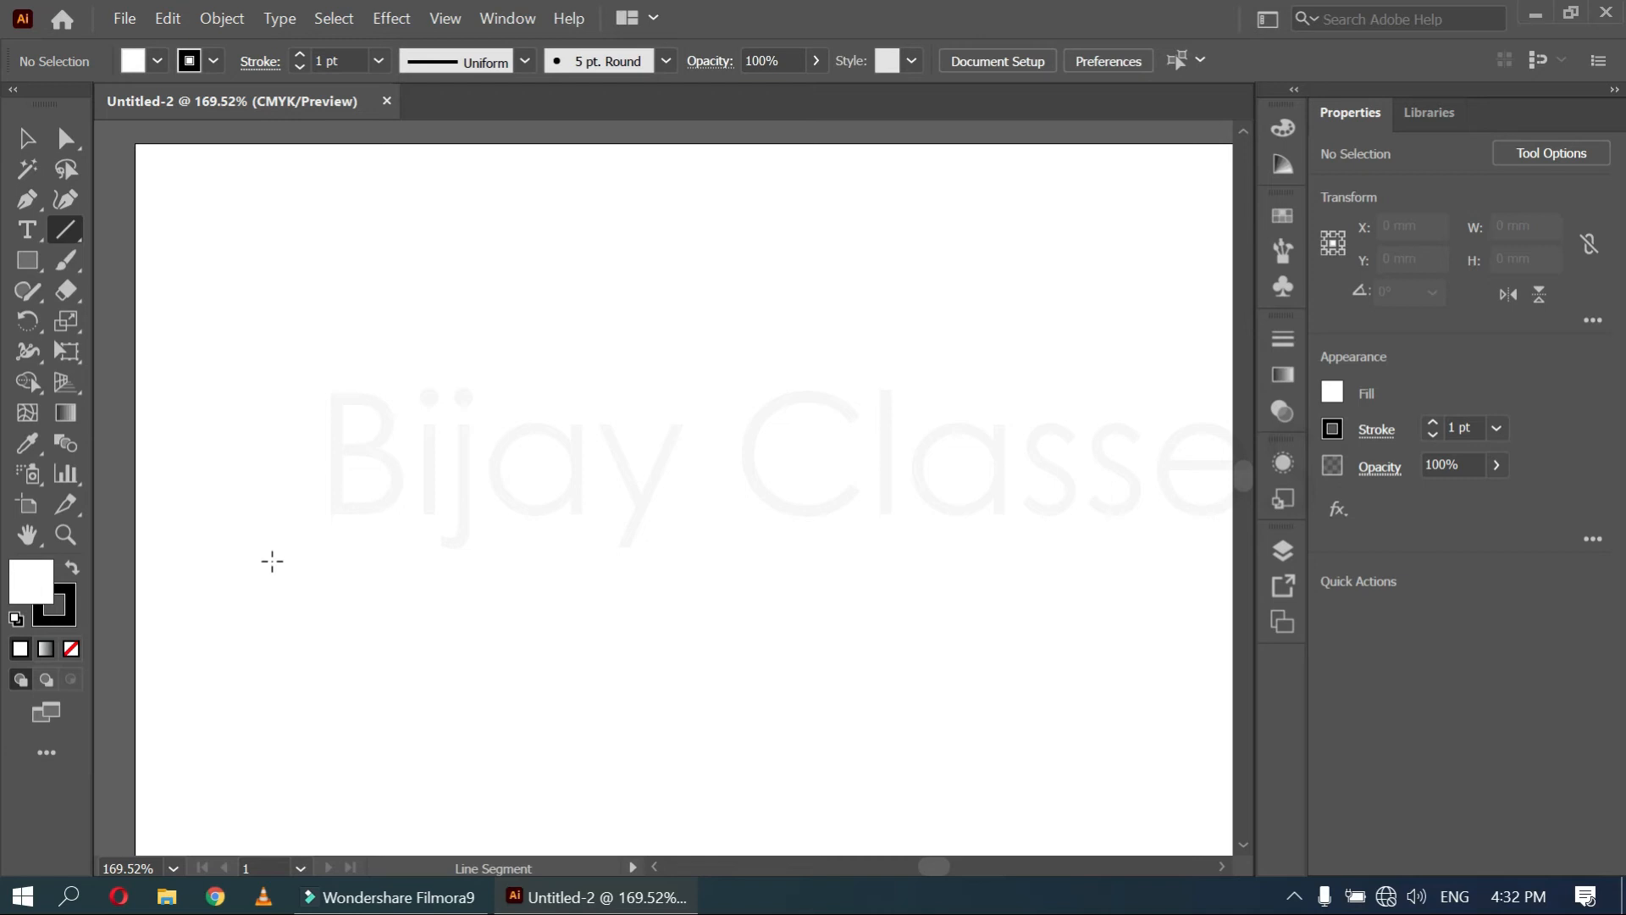
{"action": "left_click", "coordinate": [31, 260]}
{"action": "mouse_move", "coordinate": [233, 260]}
{"action": "left_mouse_down"}
{"action": "mouse_move", "coordinate": [398, 458]}
{"action": "mouse_move", "coordinate": [644, 689]}
{"action": "left_mouse_up"}
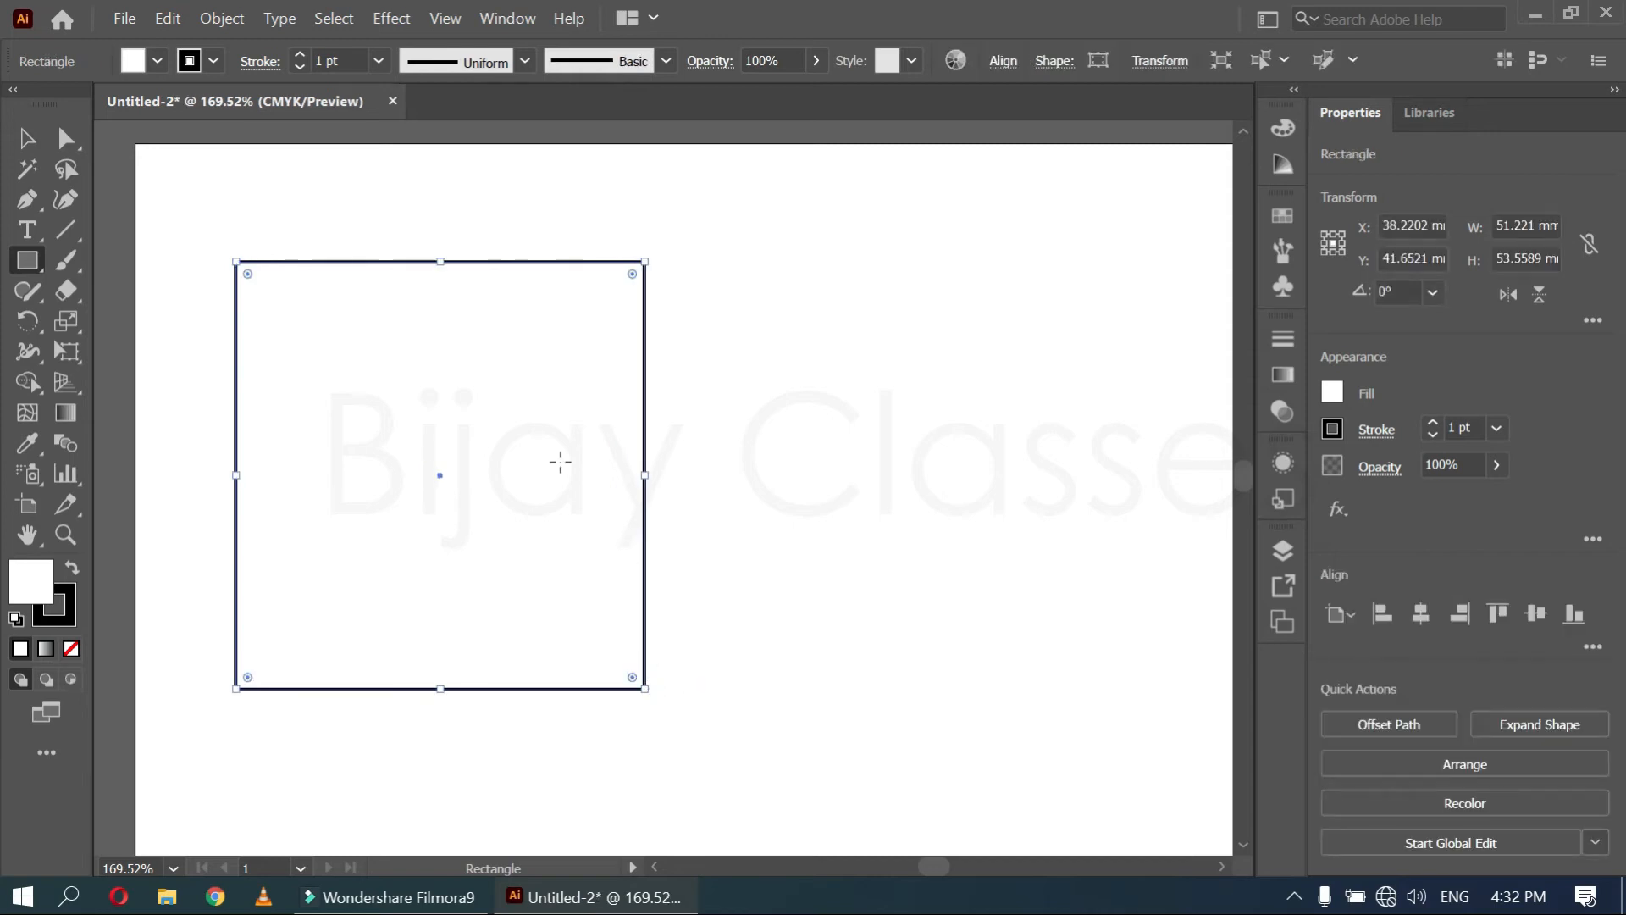
{"action": "left_click_drag", "start_coordinate": [391, 328], "coordinate": [839, 761]}
{"action": "left_click", "coordinate": [20, 134]}
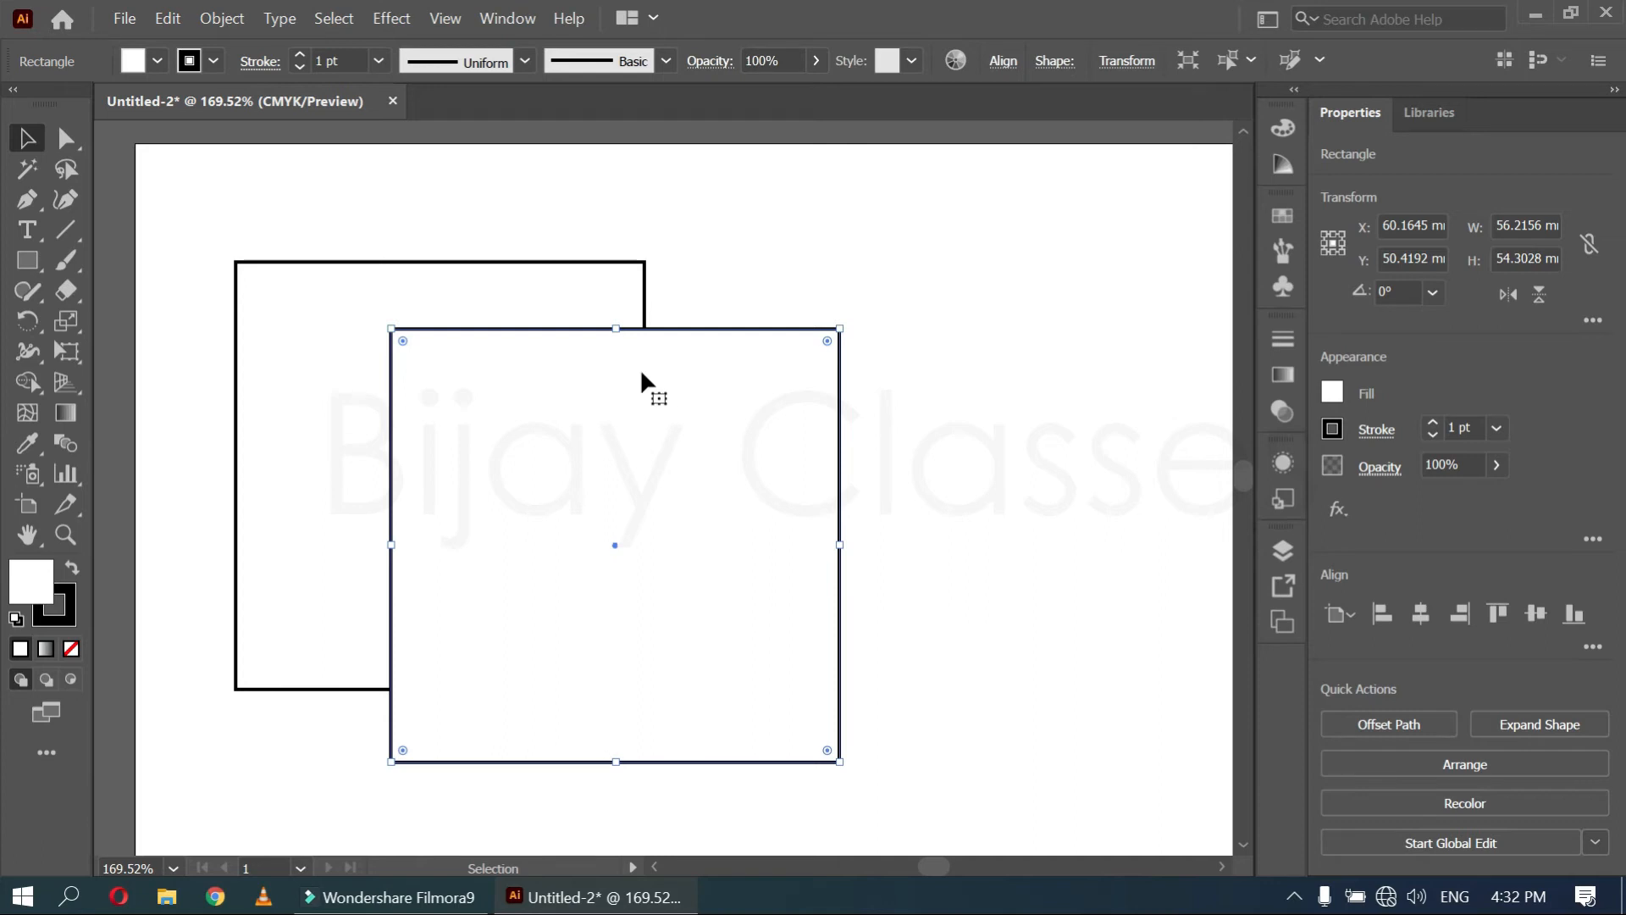
{"action": "left_click_drag", "start_coordinate": [473, 703], "coordinate": [678, 704]}
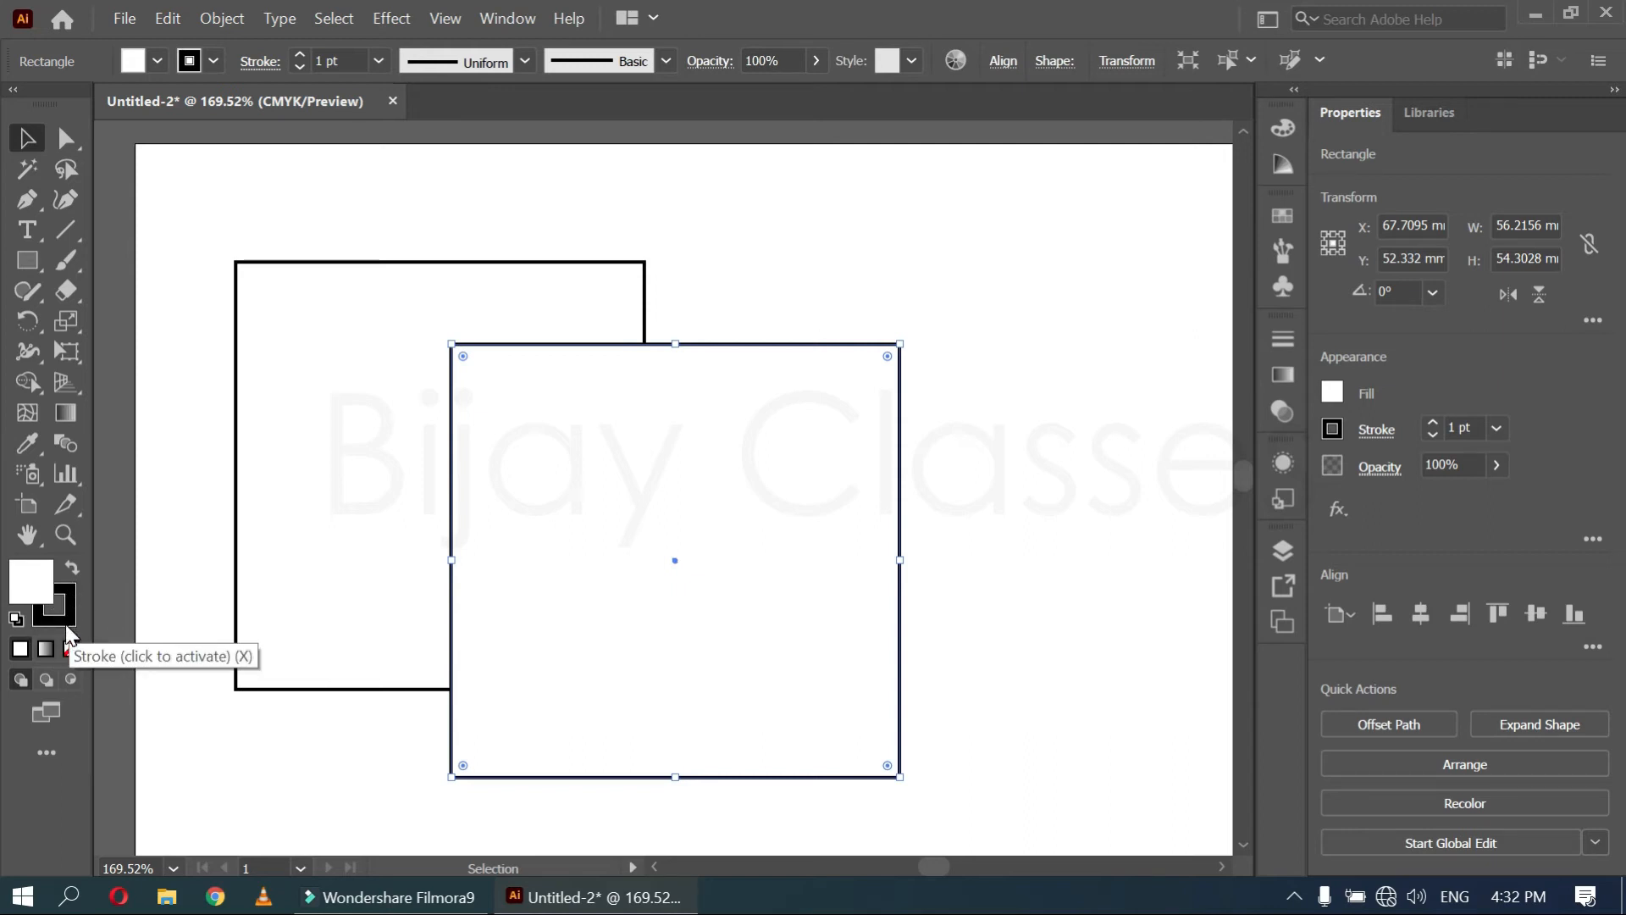
Give the front rectangle a yellow fill and a red stroke
{"action": "left_click", "coordinate": [159, 61]}
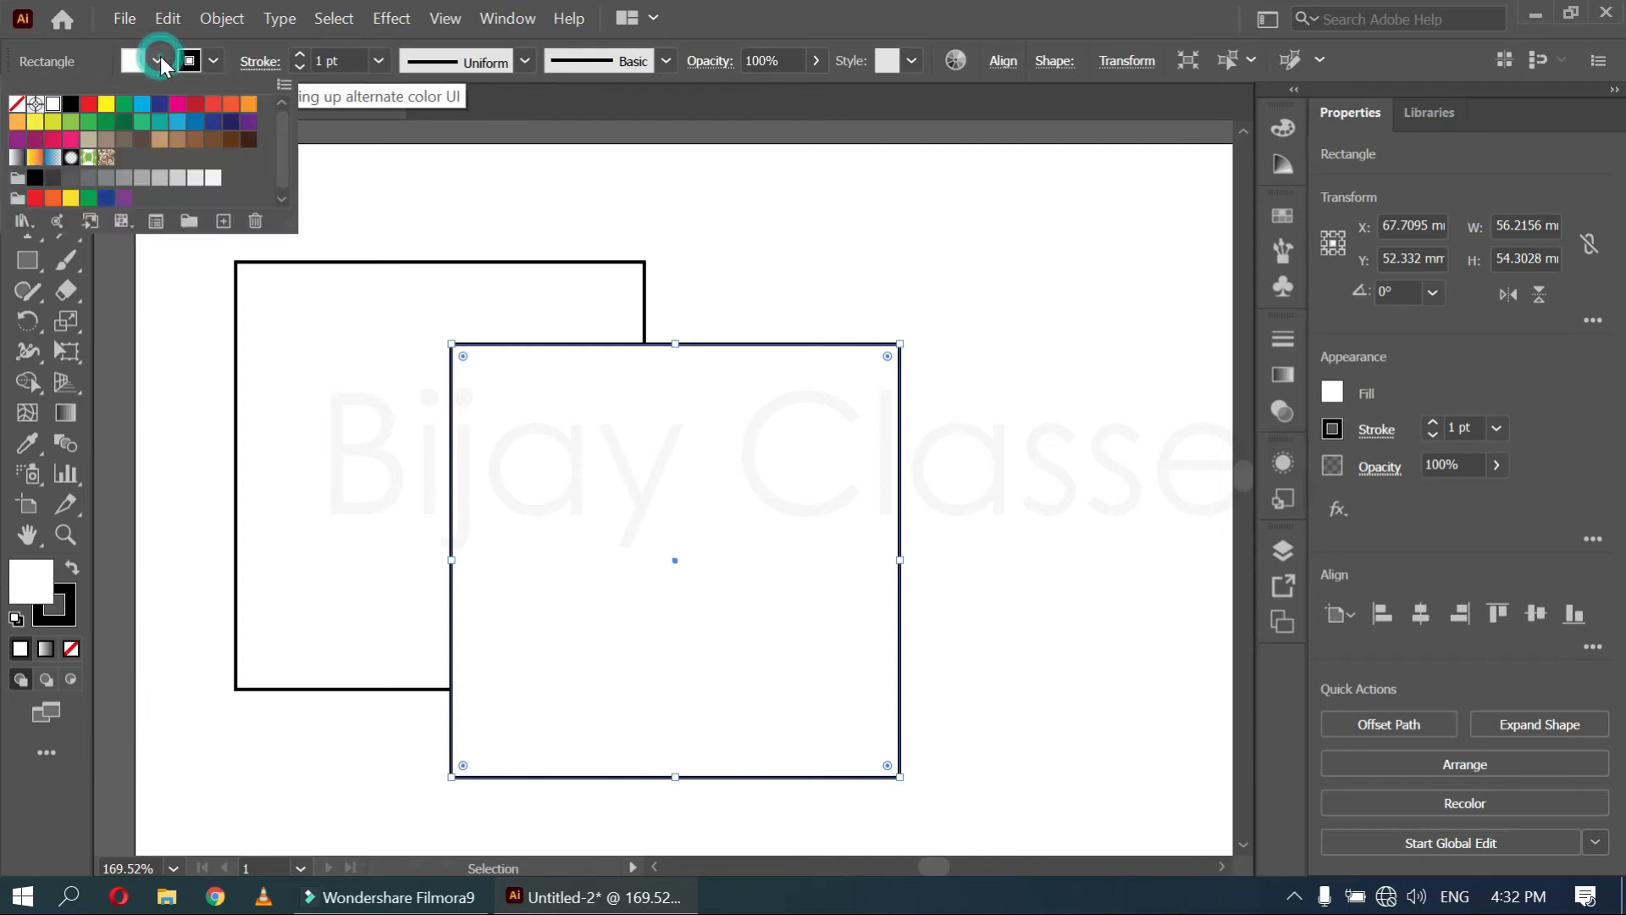
{"action": "left_click", "coordinate": [106, 106]}
{"action": "left_click", "coordinate": [212, 61]}
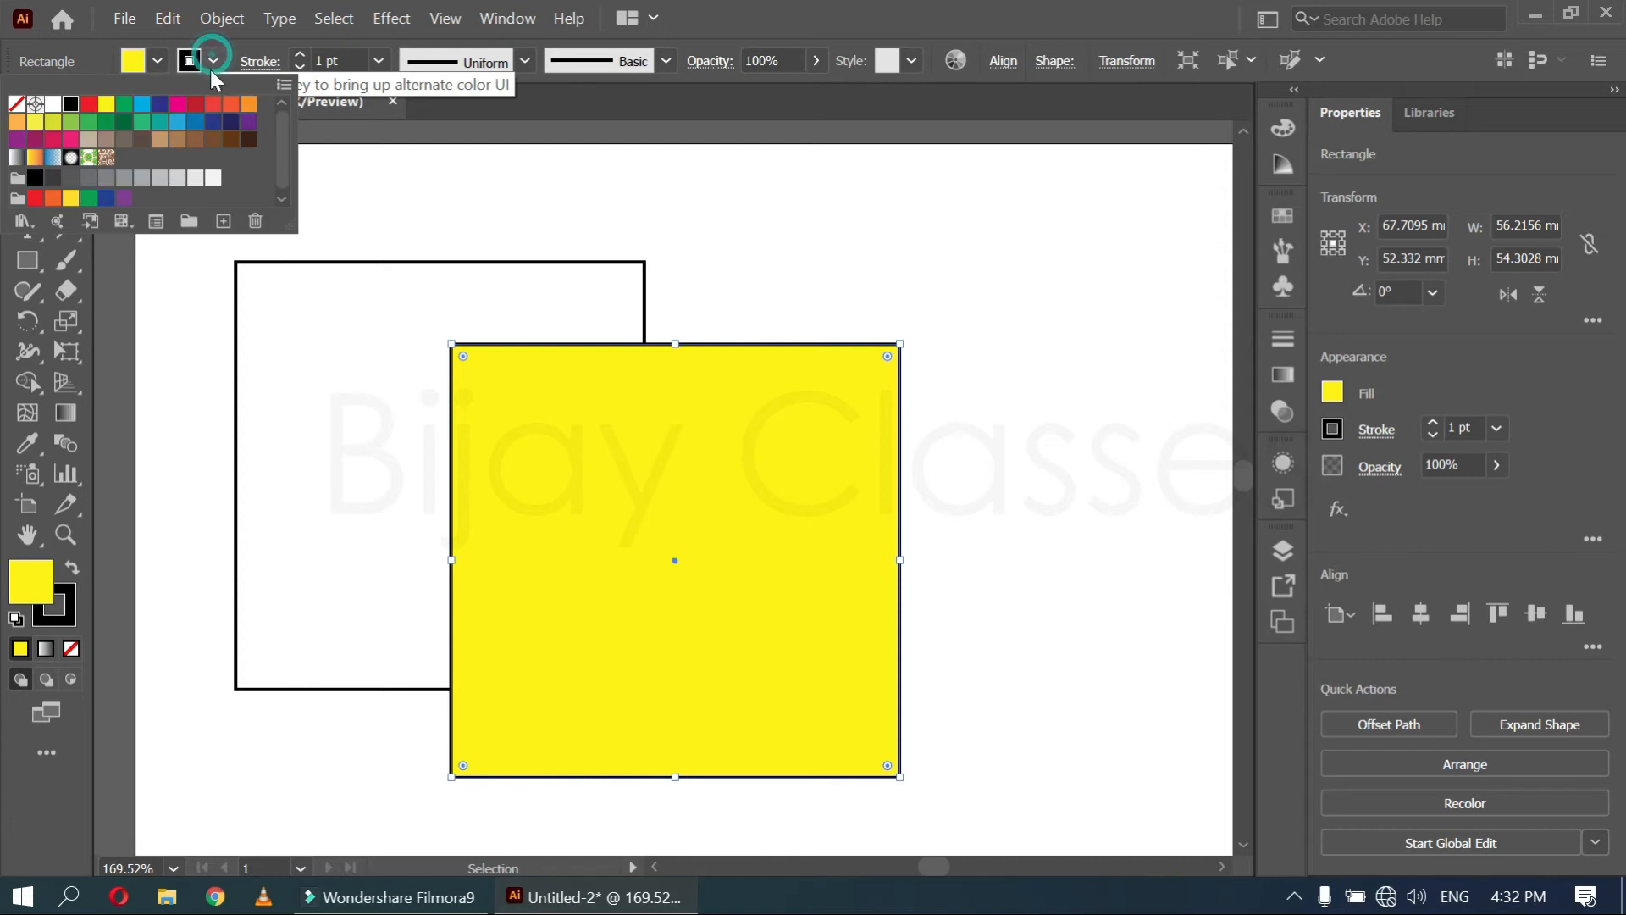
{"action": "left_click", "coordinate": [88, 104]}
{"action": "left_click", "coordinate": [784, 298]}
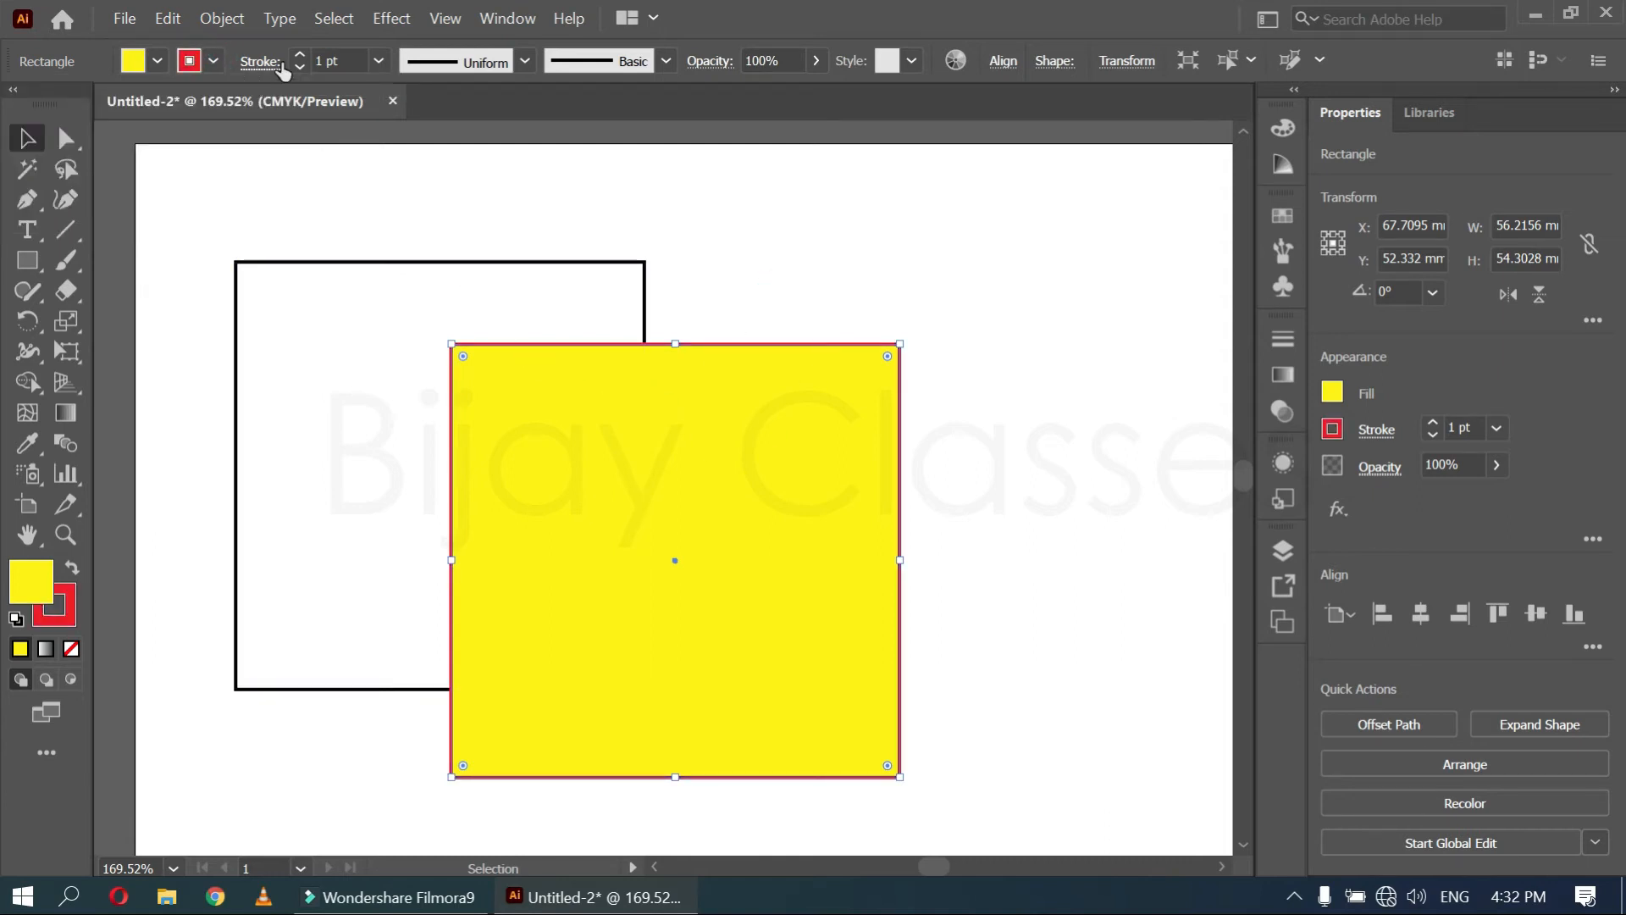
Set the yellow rectangle's stroke weight to 8 pt and move it left over the black-outlined rectangle
{"action": "left_click", "coordinate": [379, 60]}
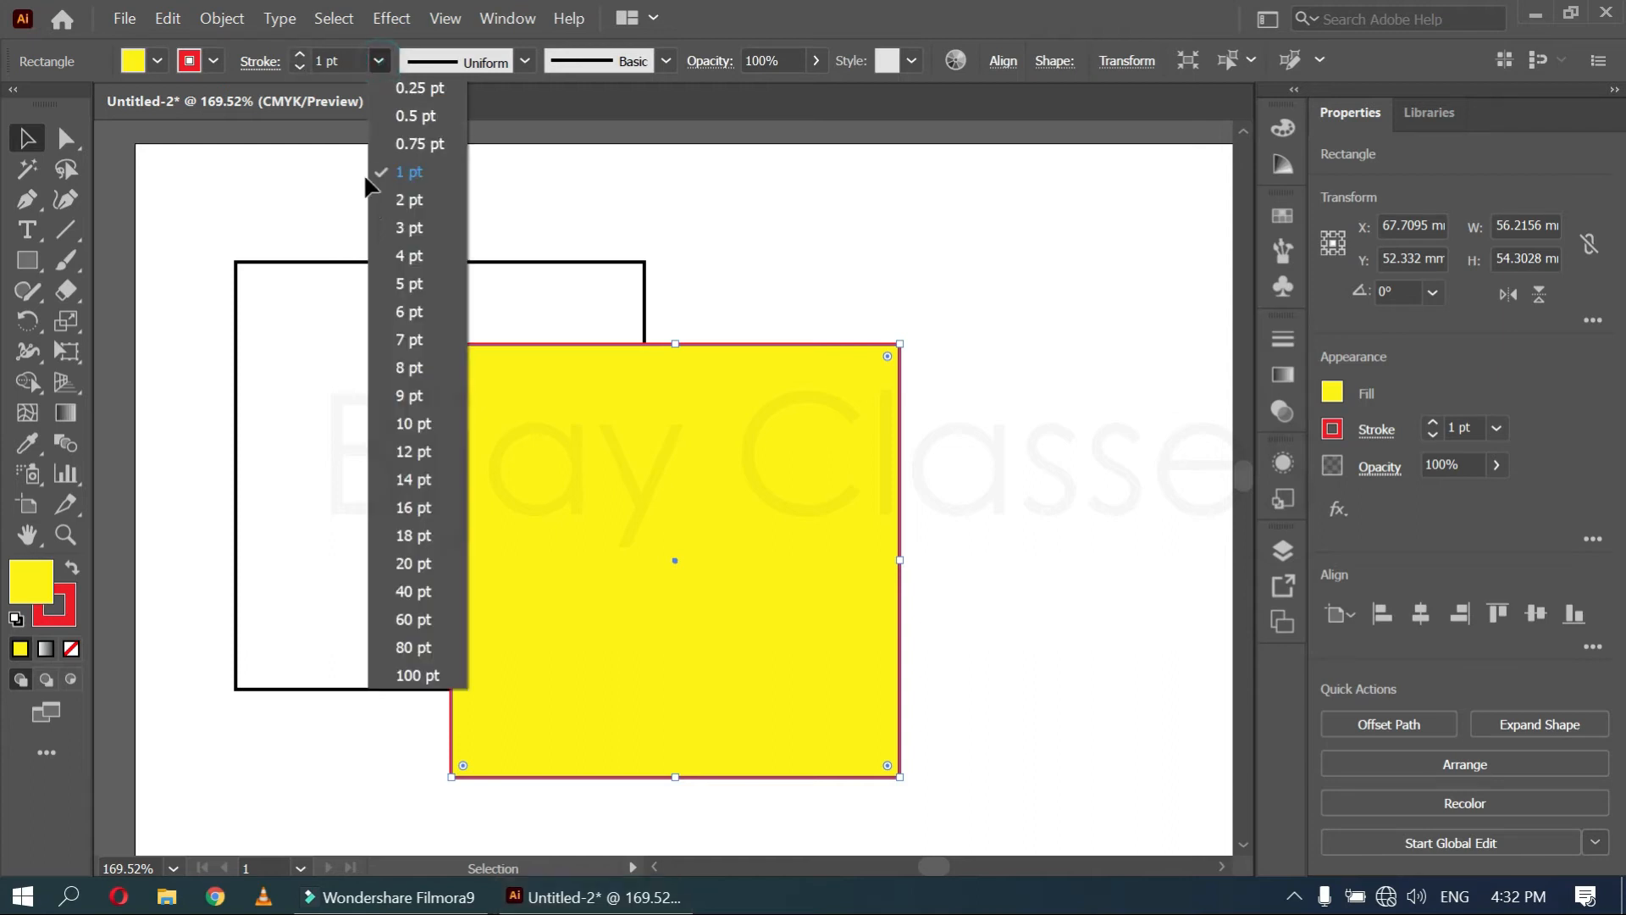
{"action": "left_click", "coordinate": [417, 371]}
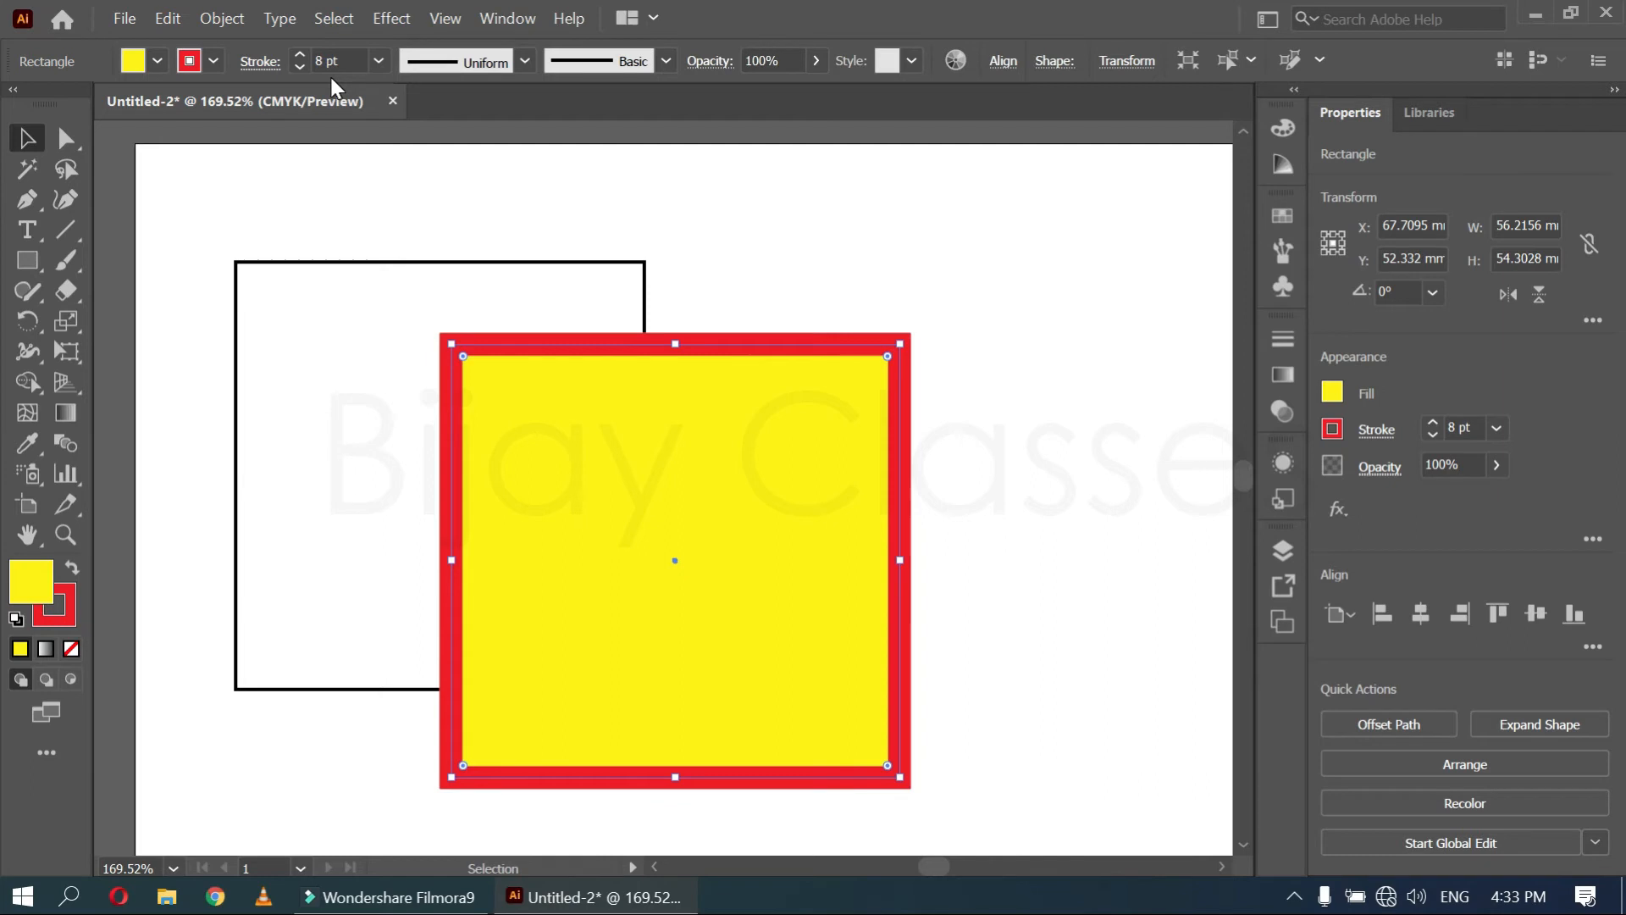
{"action": "left_click_drag", "start_coordinate": [629, 581], "coordinate": [508, 570]}
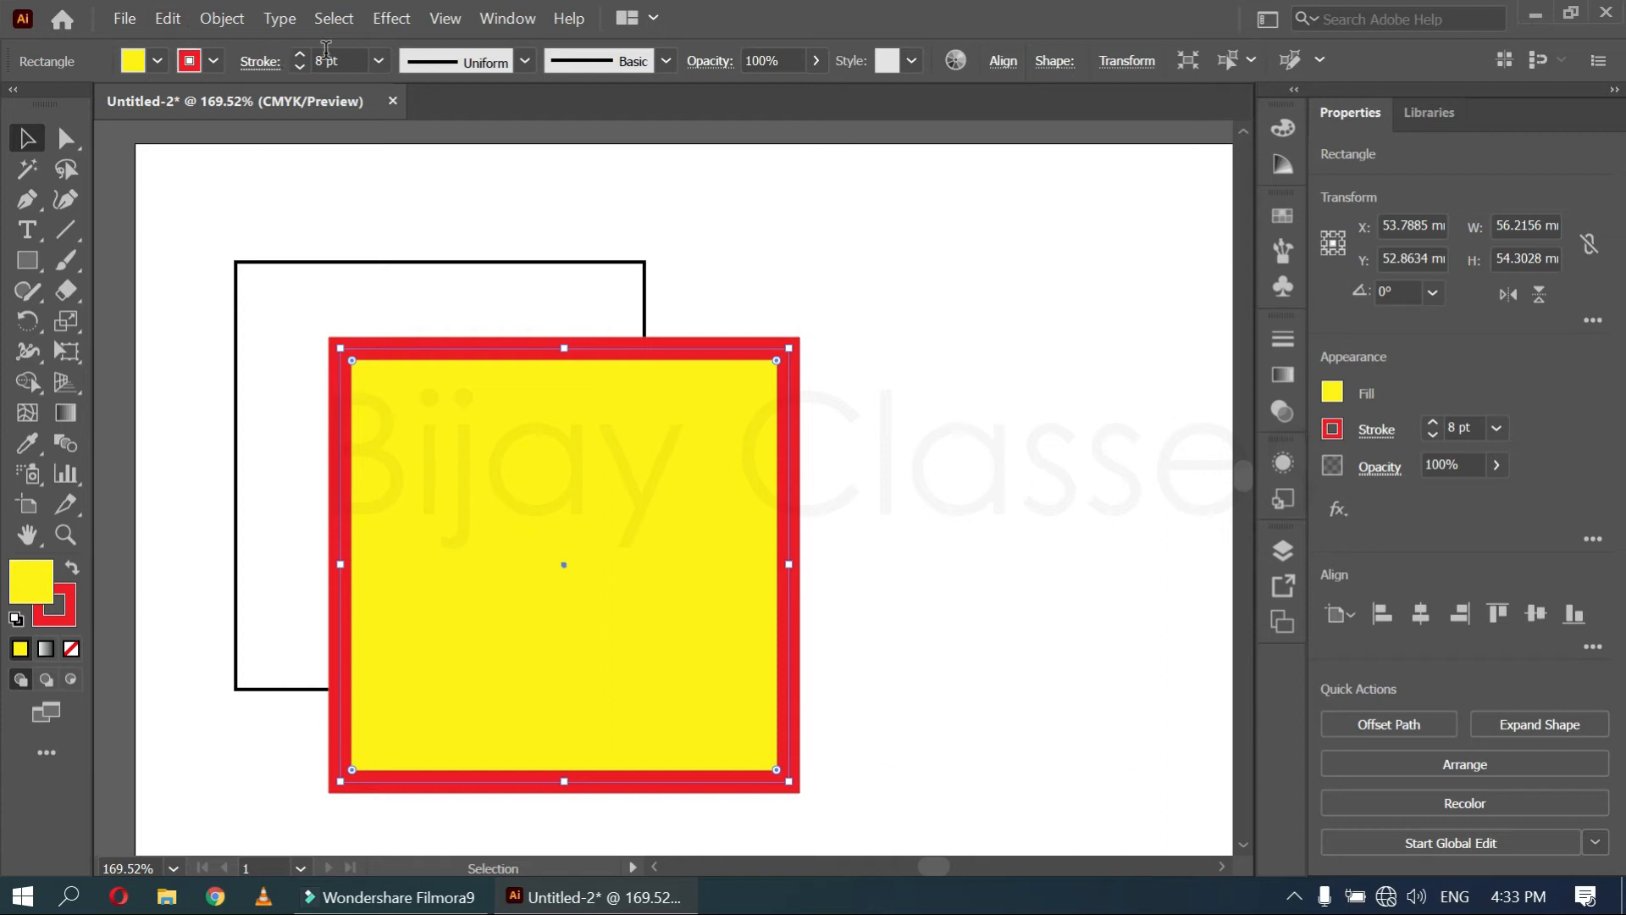
Apply Width Profile 1 to the yellow rectangle's stroke and deselect the rectangle
{"action": "left_click", "coordinate": [526, 62]}
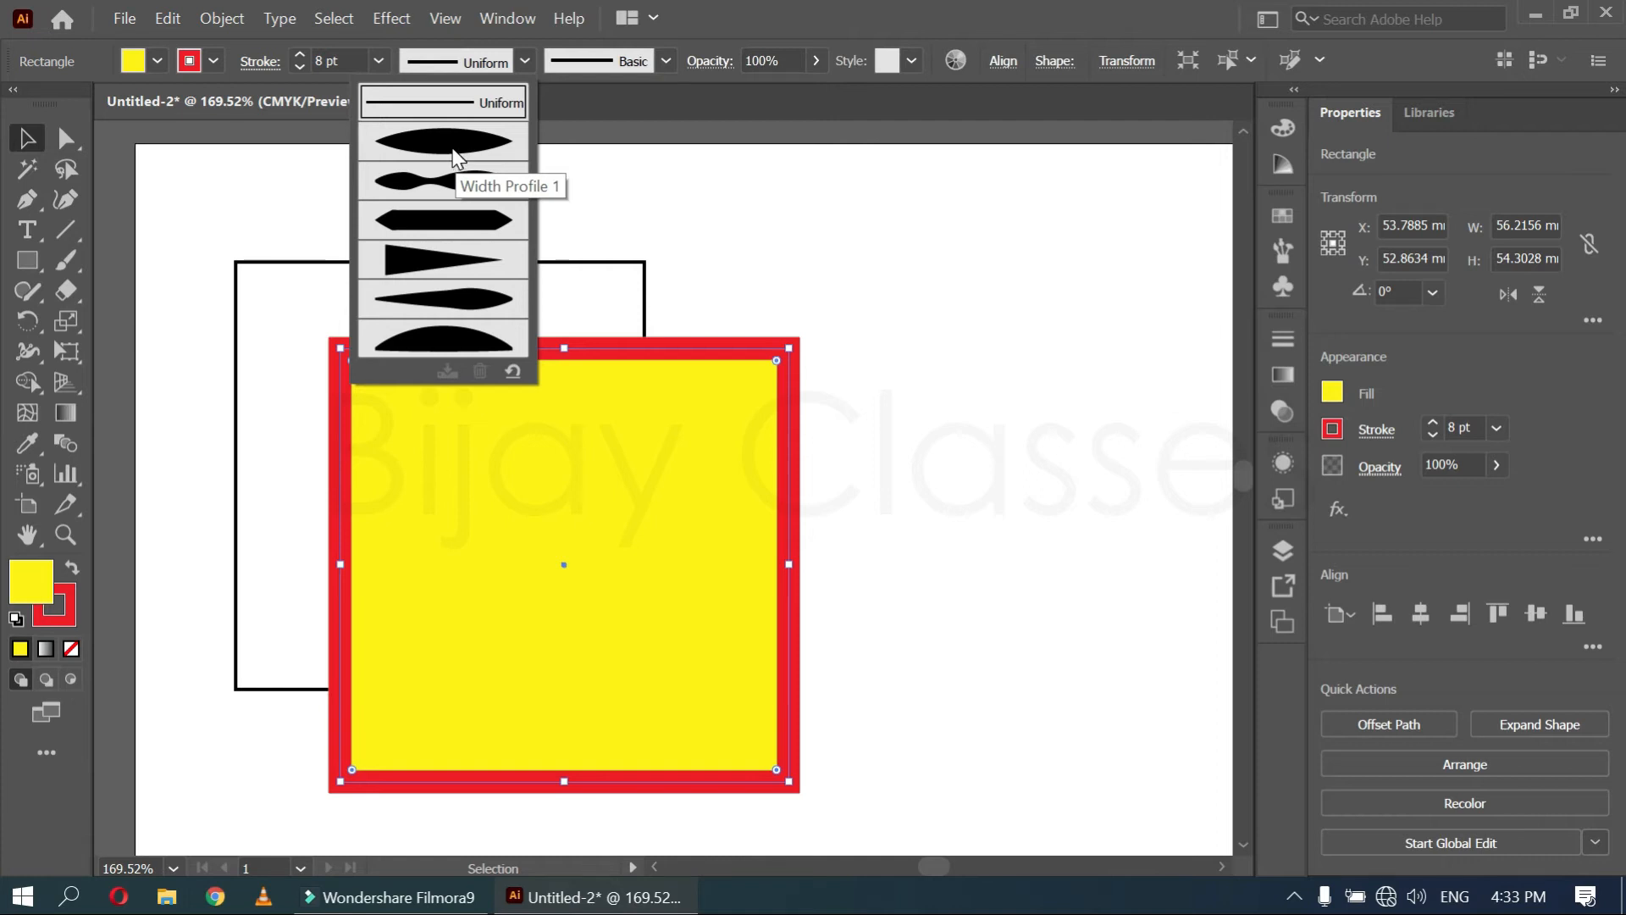
{"action": "key", "text": "Escape"}
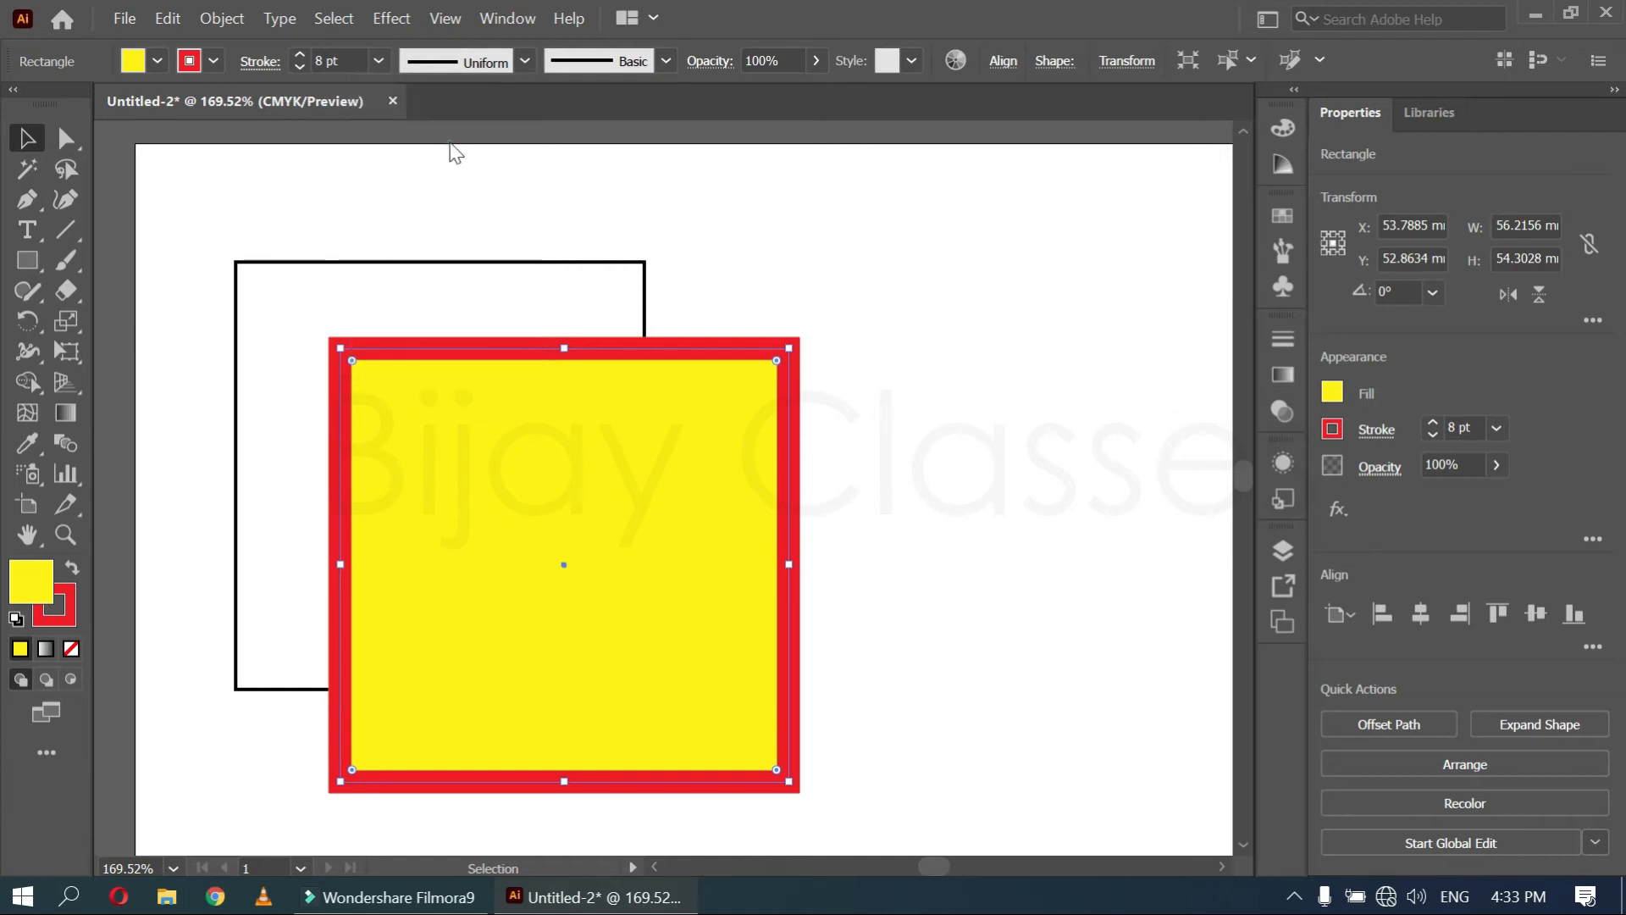
{"action": "left_click", "coordinate": [449, 142]}
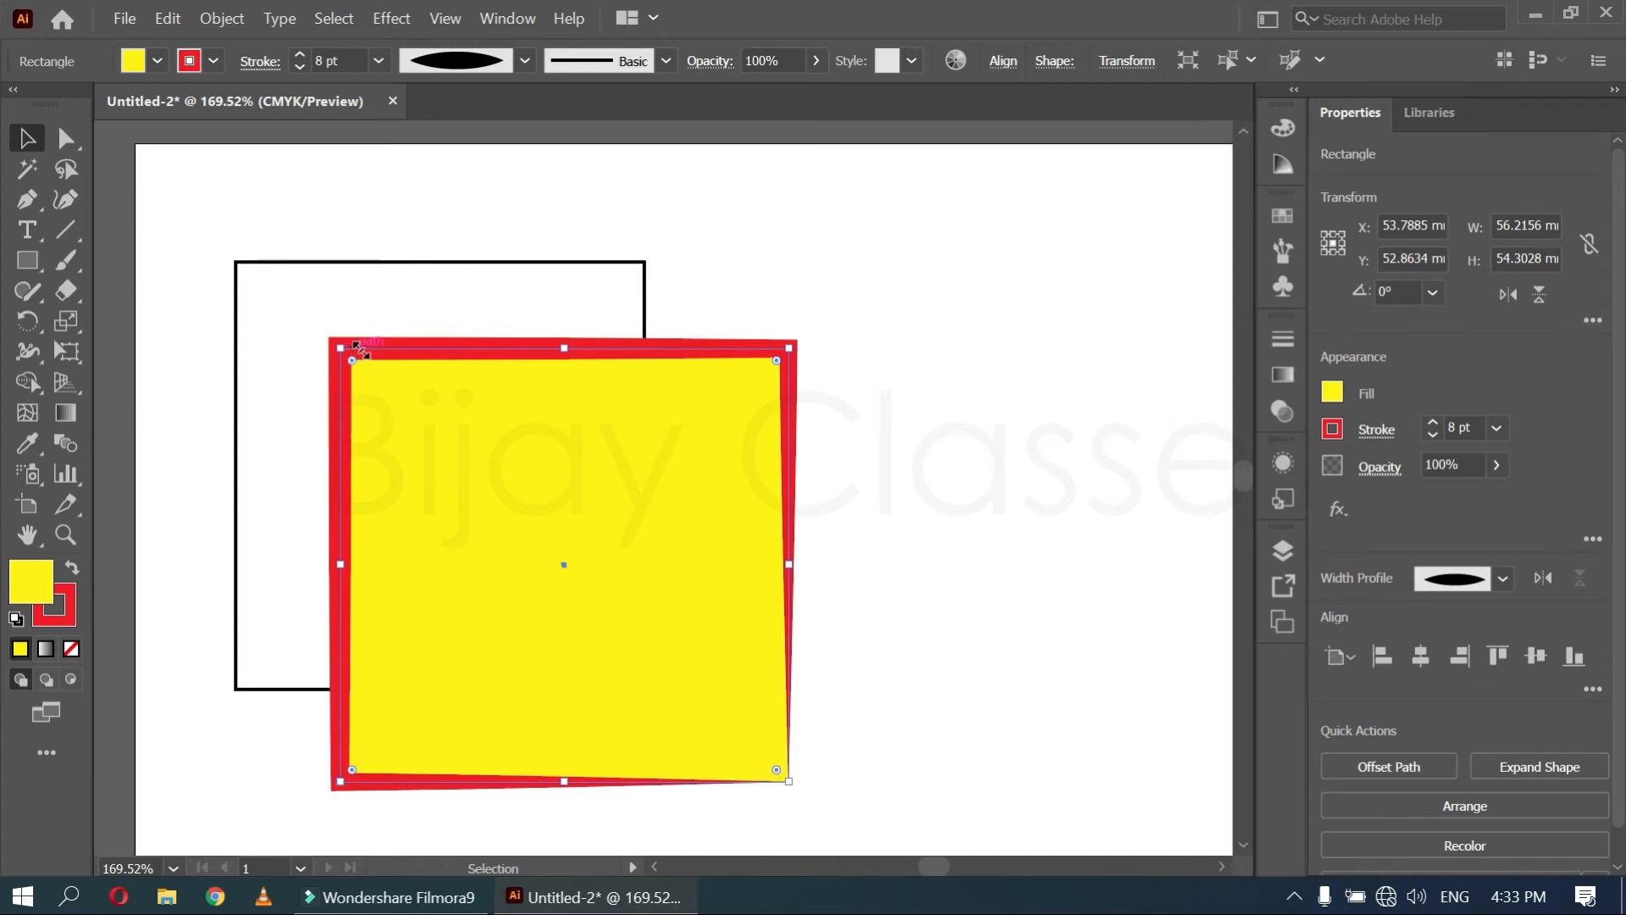
{"action": "left_click", "coordinate": [796, 796]}
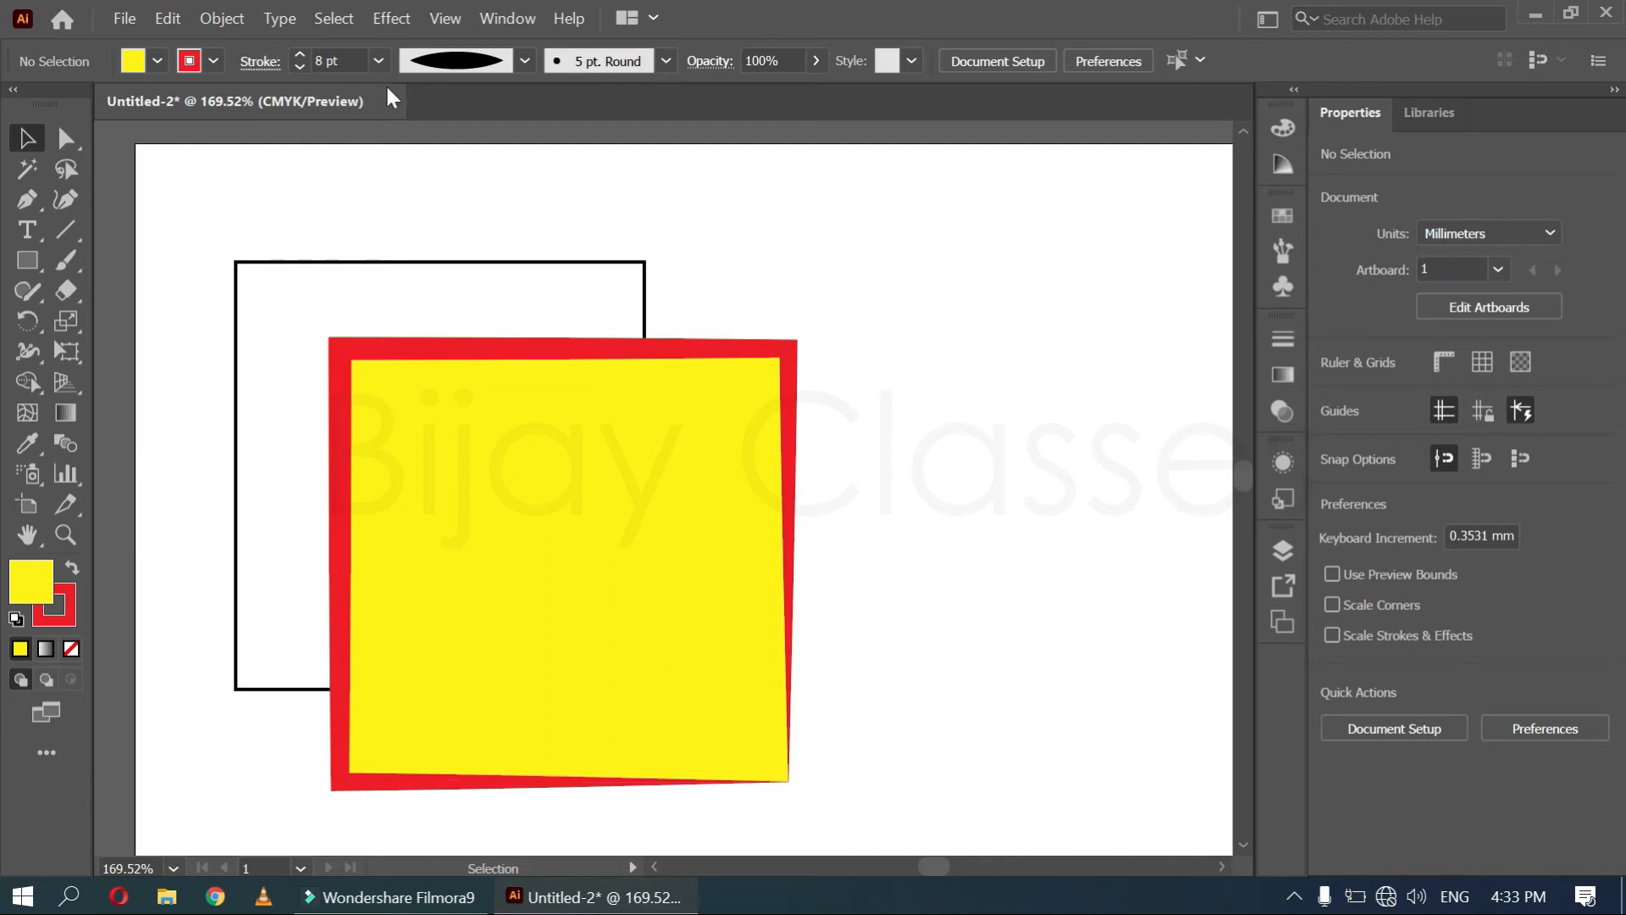
Apply the double-bulge variable width profile to the red stroke of the yellow square
{"action": "left_click", "coordinate": [505, 475]}
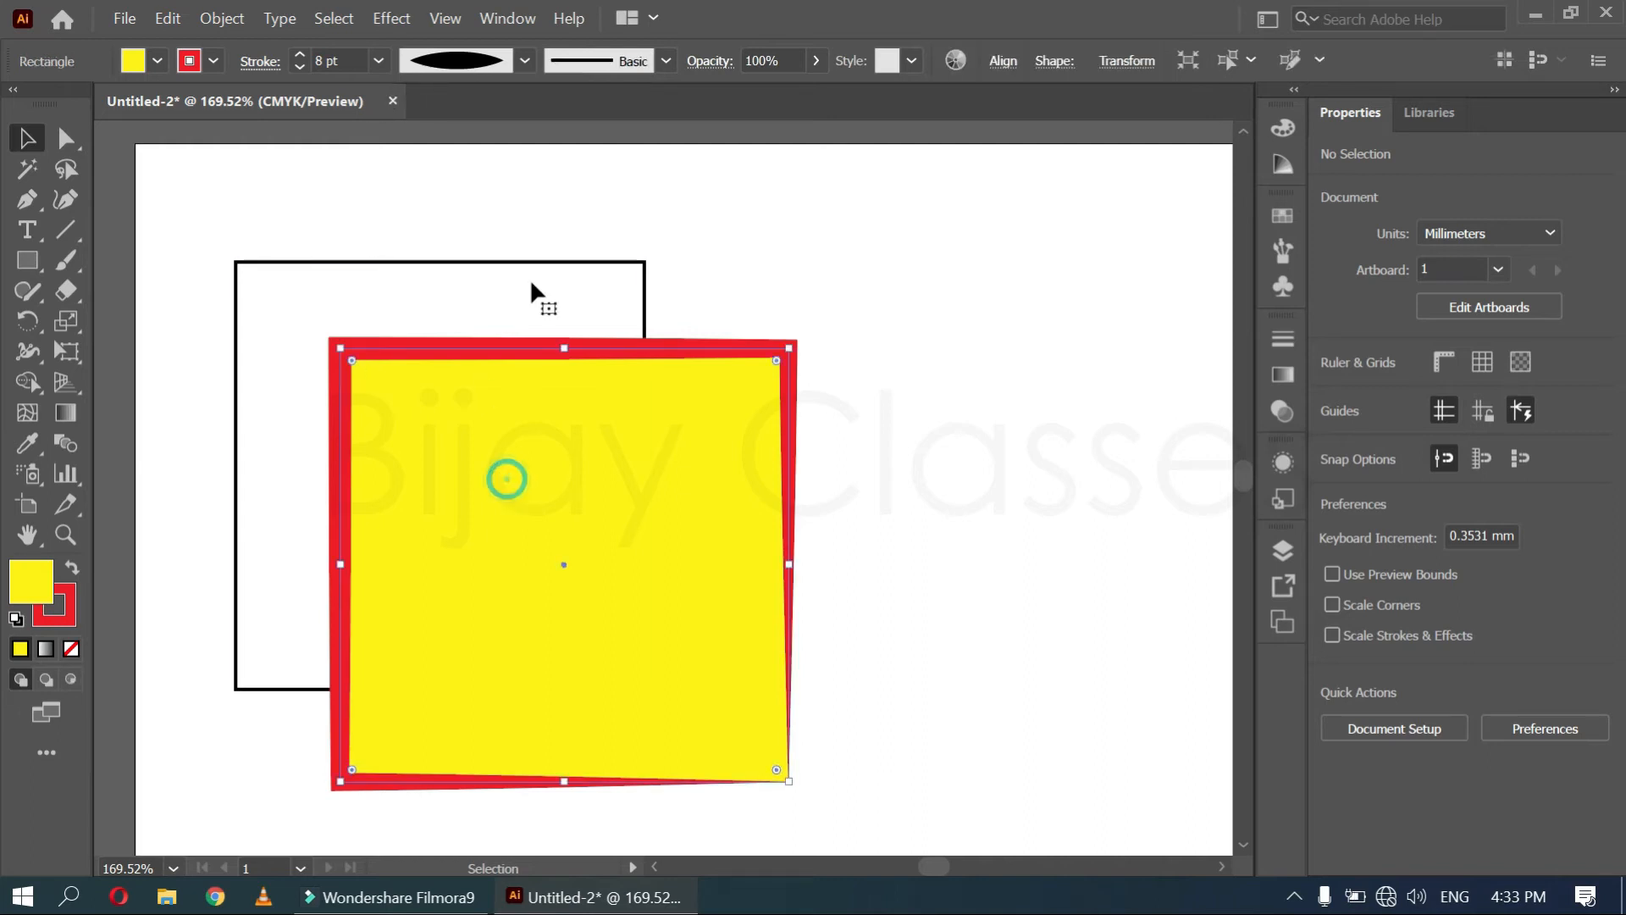
{"action": "left_click", "coordinate": [525, 56]}
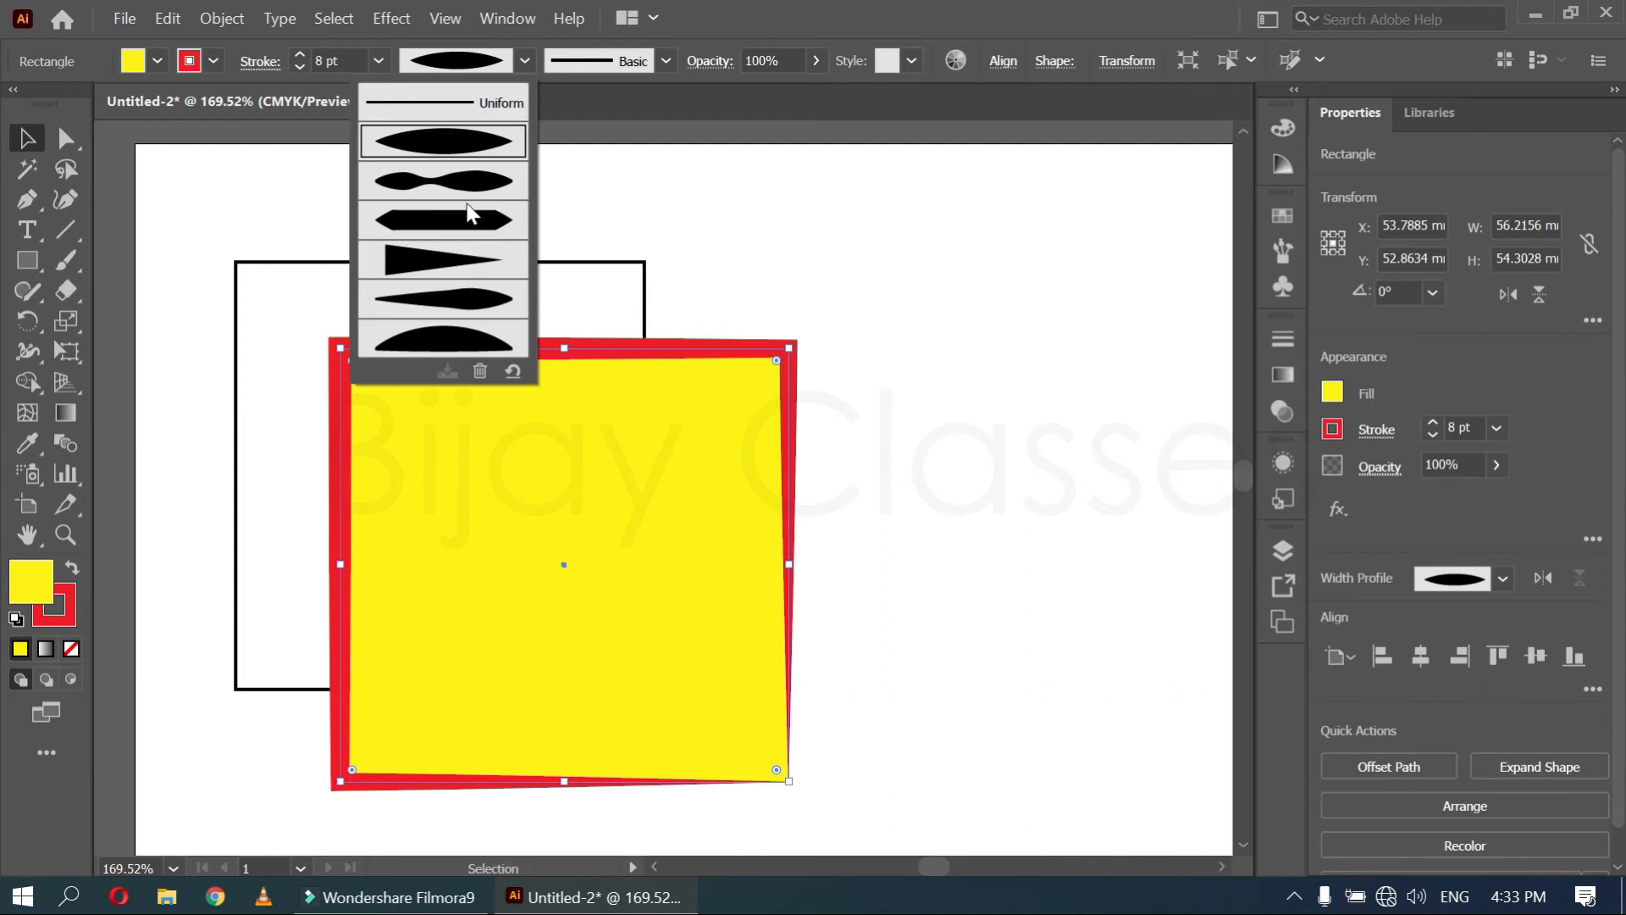
{"action": "left_click", "coordinate": [461, 180]}
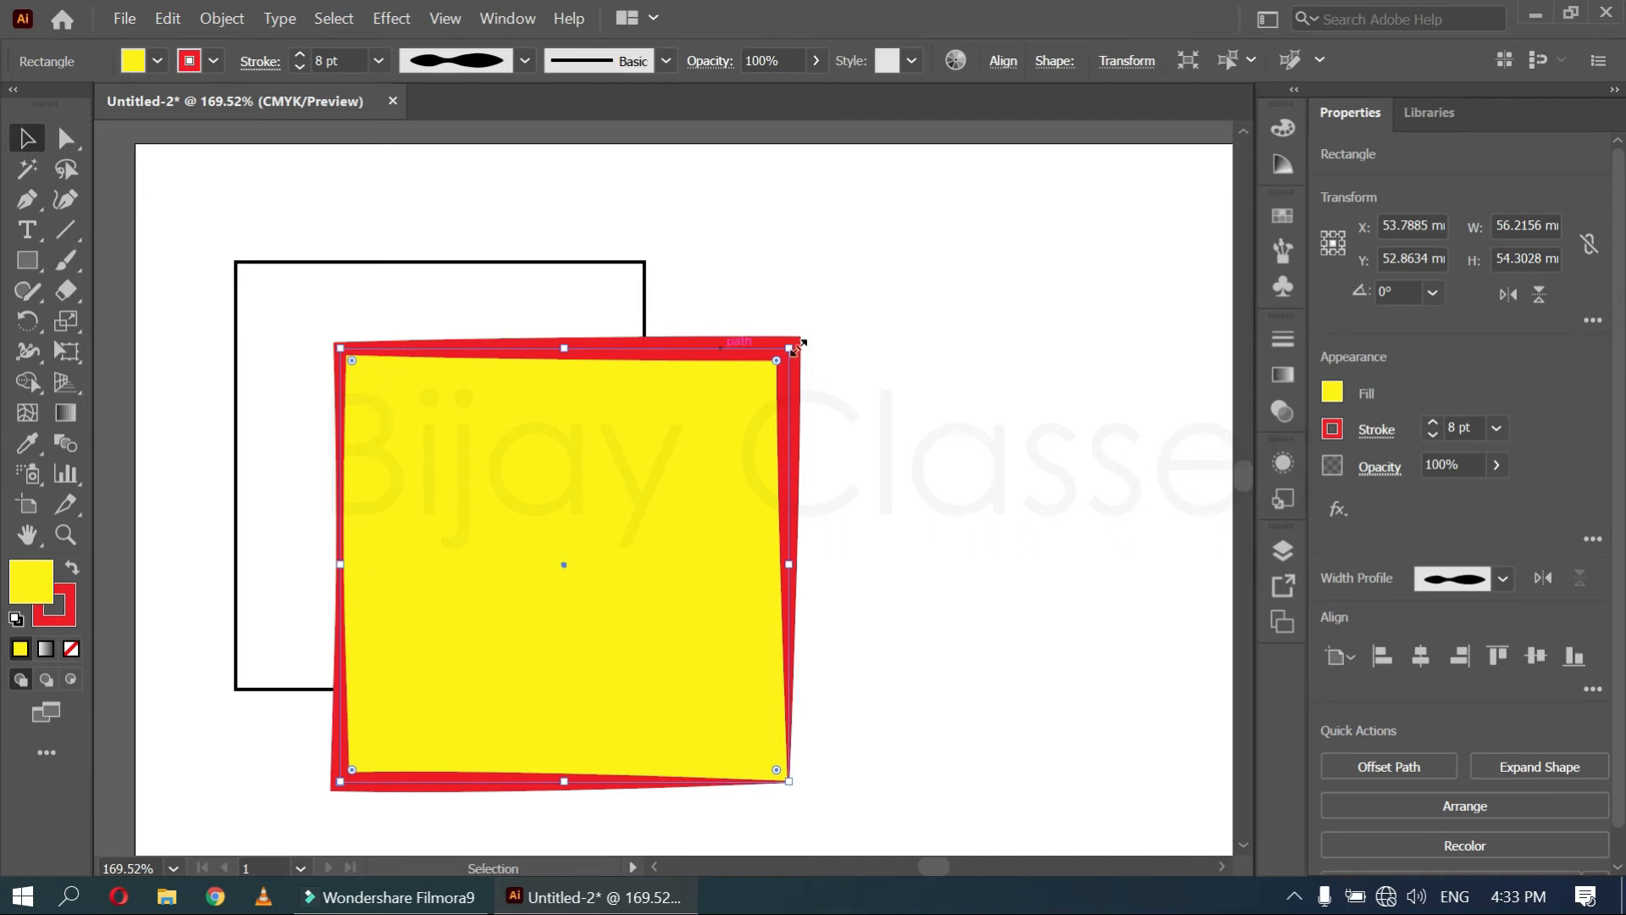
Set the width profile of the yellow square's red stroke to Uniform
{"action": "left_click", "coordinate": [525, 60]}
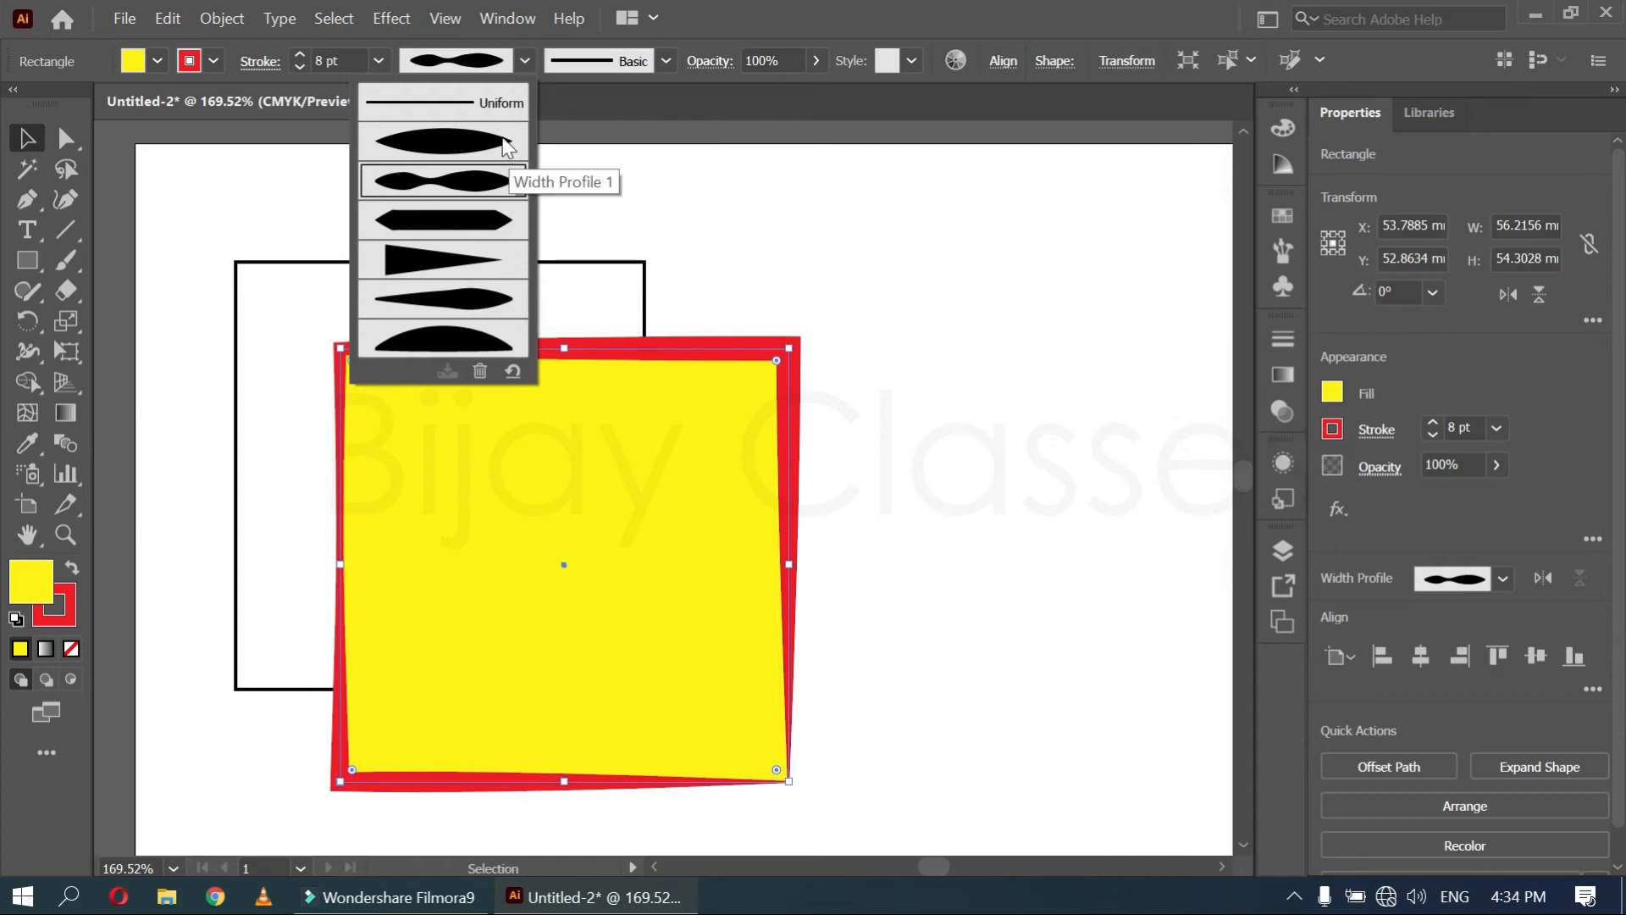
{"action": "left_click", "coordinate": [525, 60]}
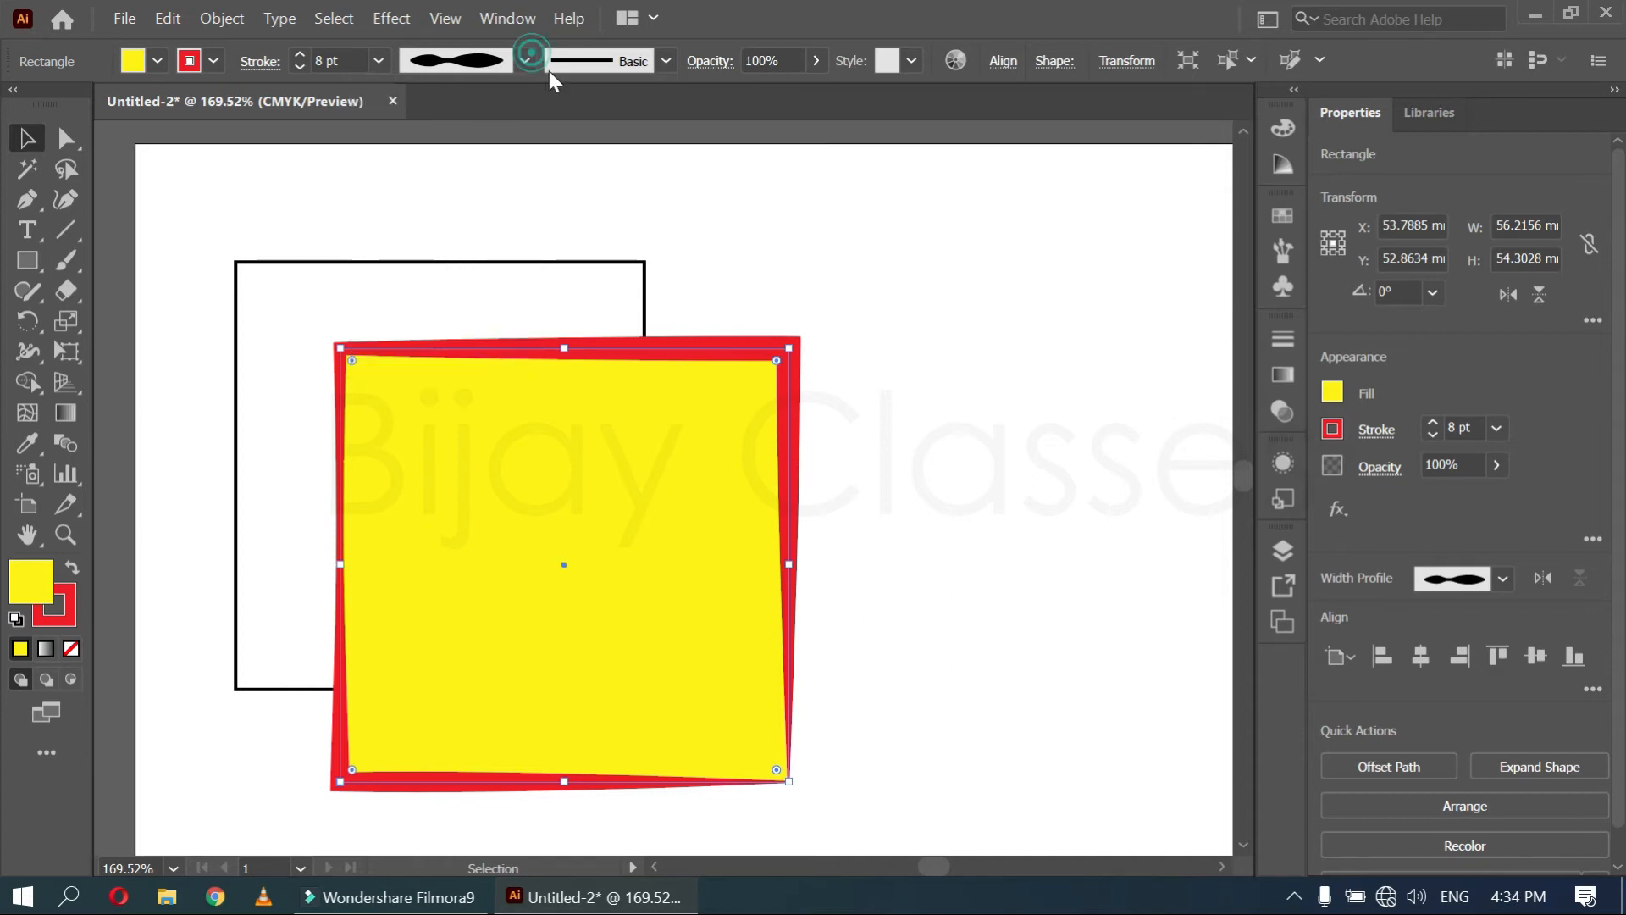
{"action": "left_click", "coordinate": [665, 61]}
{"action": "left_click", "coordinate": [665, 60]}
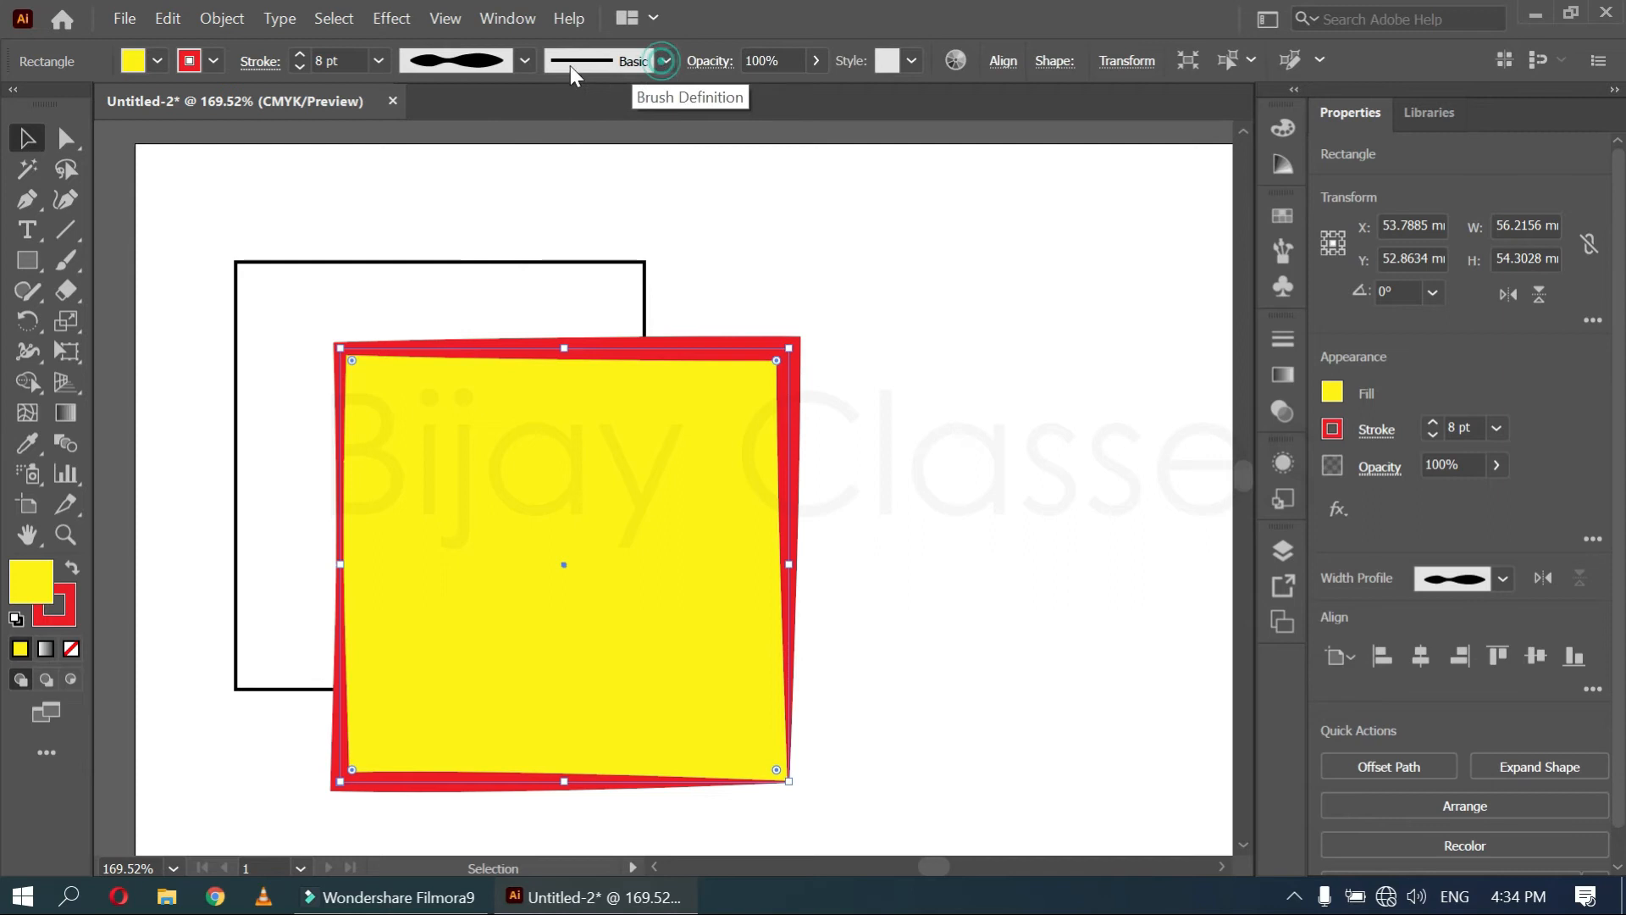
{"action": "left_click", "coordinate": [526, 60]}
{"action": "left_click", "coordinate": [479, 102]}
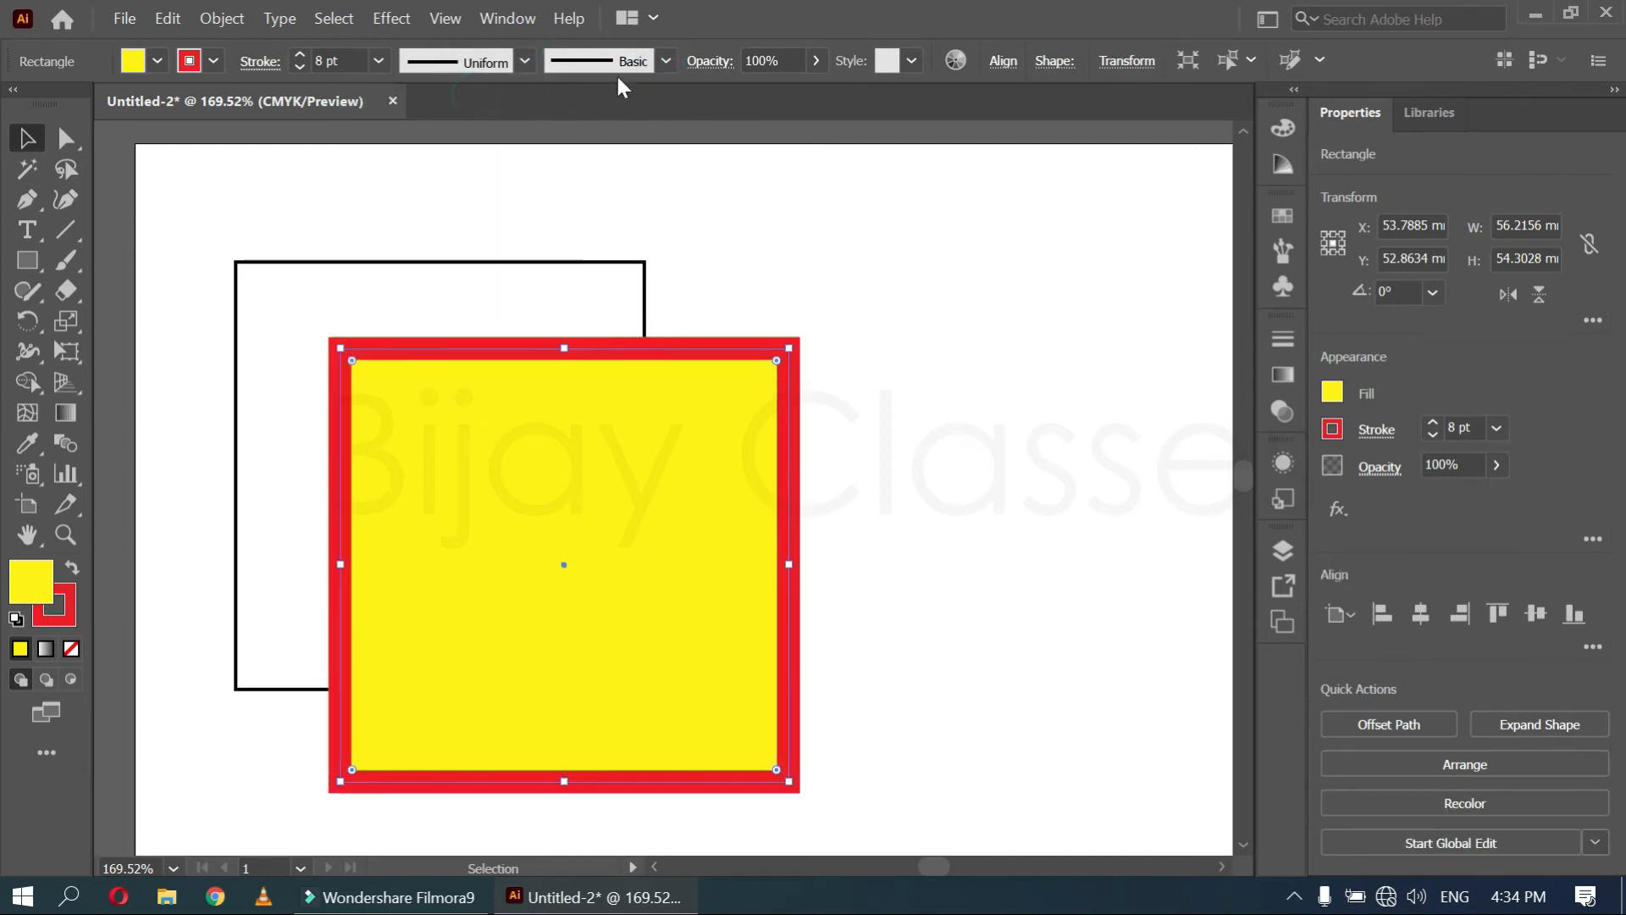
Try the Denim Seam, 6.00 bristle and orange ribbon-like brushes in turn on the yellow square's stroke
{"action": "left_click", "coordinate": [665, 60]}
{"action": "mouse_move", "coordinate": [660, 269]}
{"action": "left_mouse_down"}
{"action": "mouse_move", "coordinate": [618, 661]}
{"action": "mouse_move", "coordinate": [629, 427]}
{"action": "left_mouse_up"}
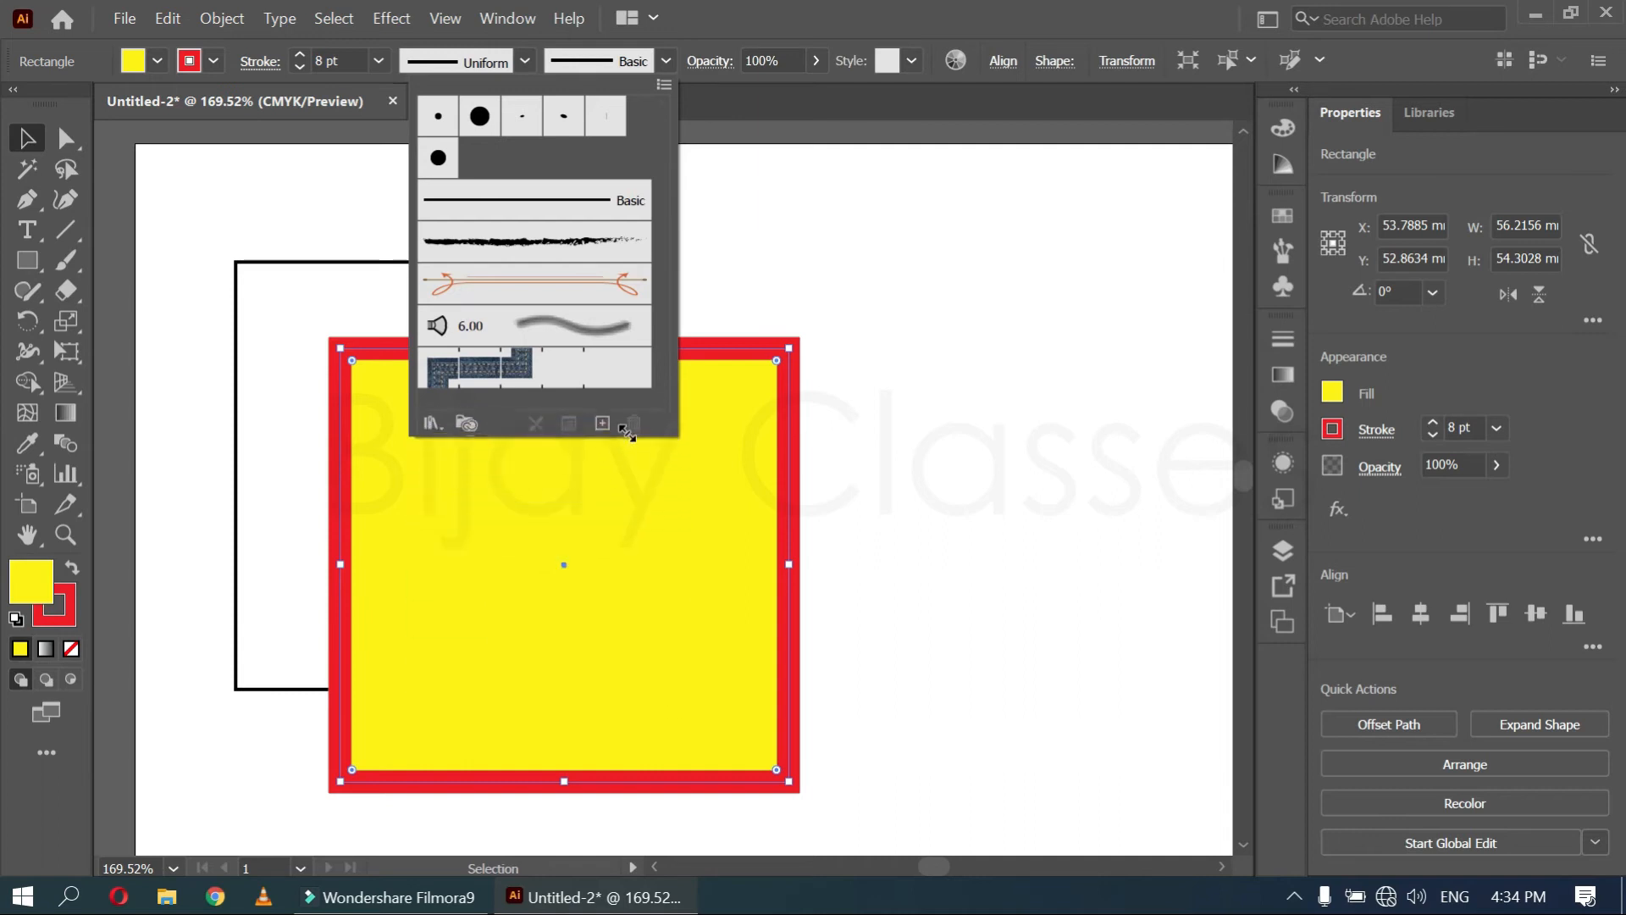
{"action": "left_click", "coordinate": [480, 372]}
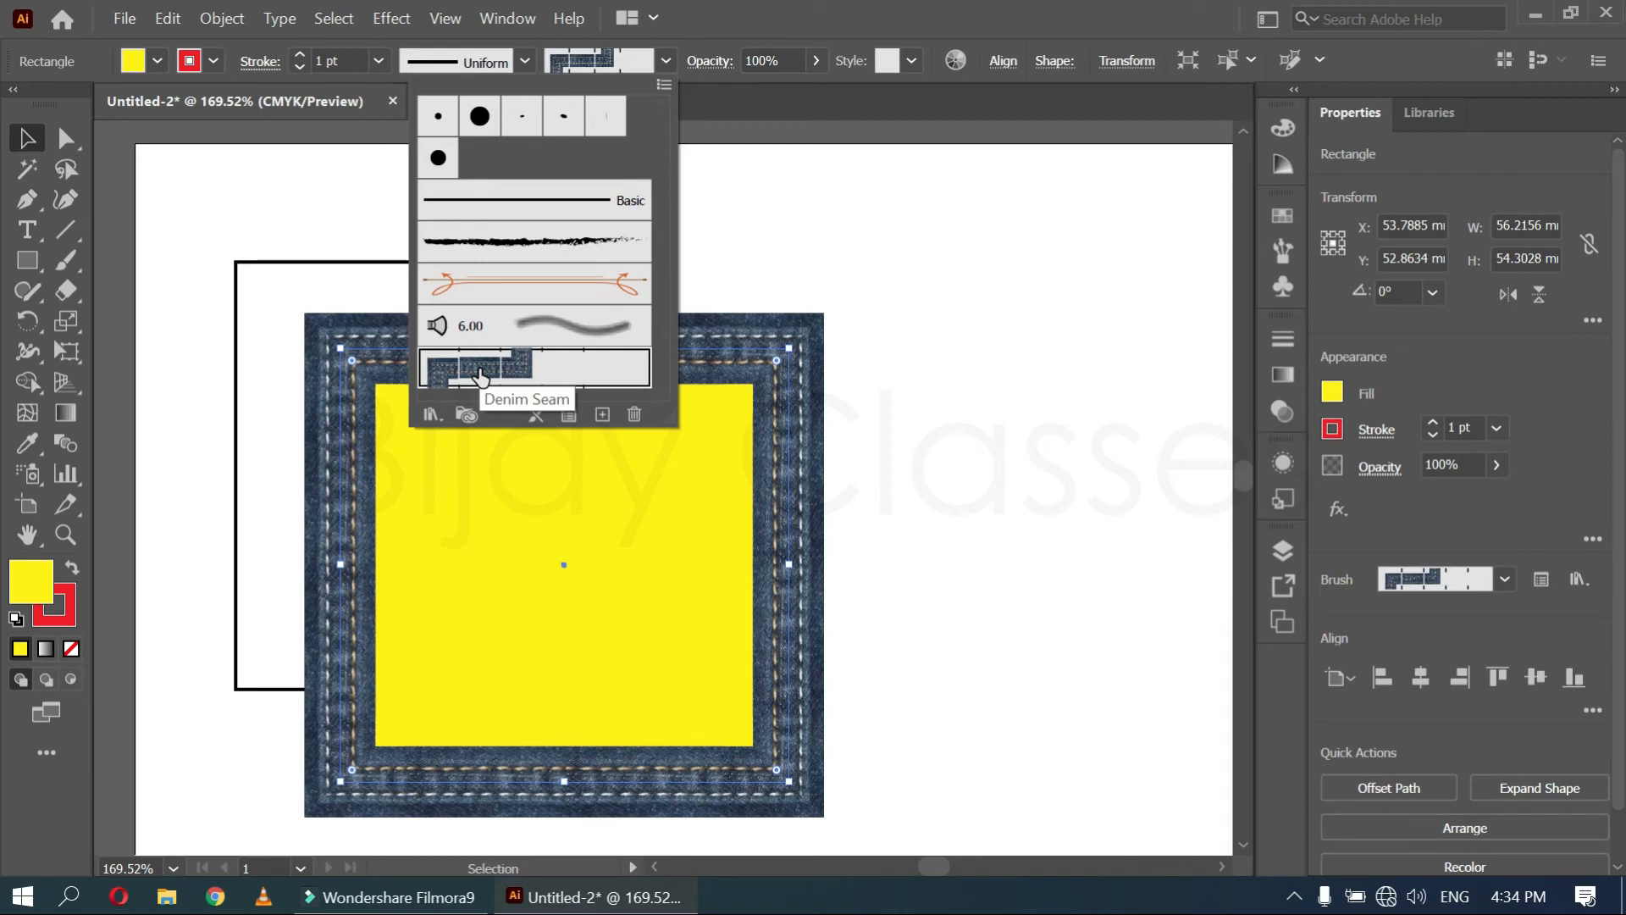
{"action": "left_click", "coordinate": [540, 335]}
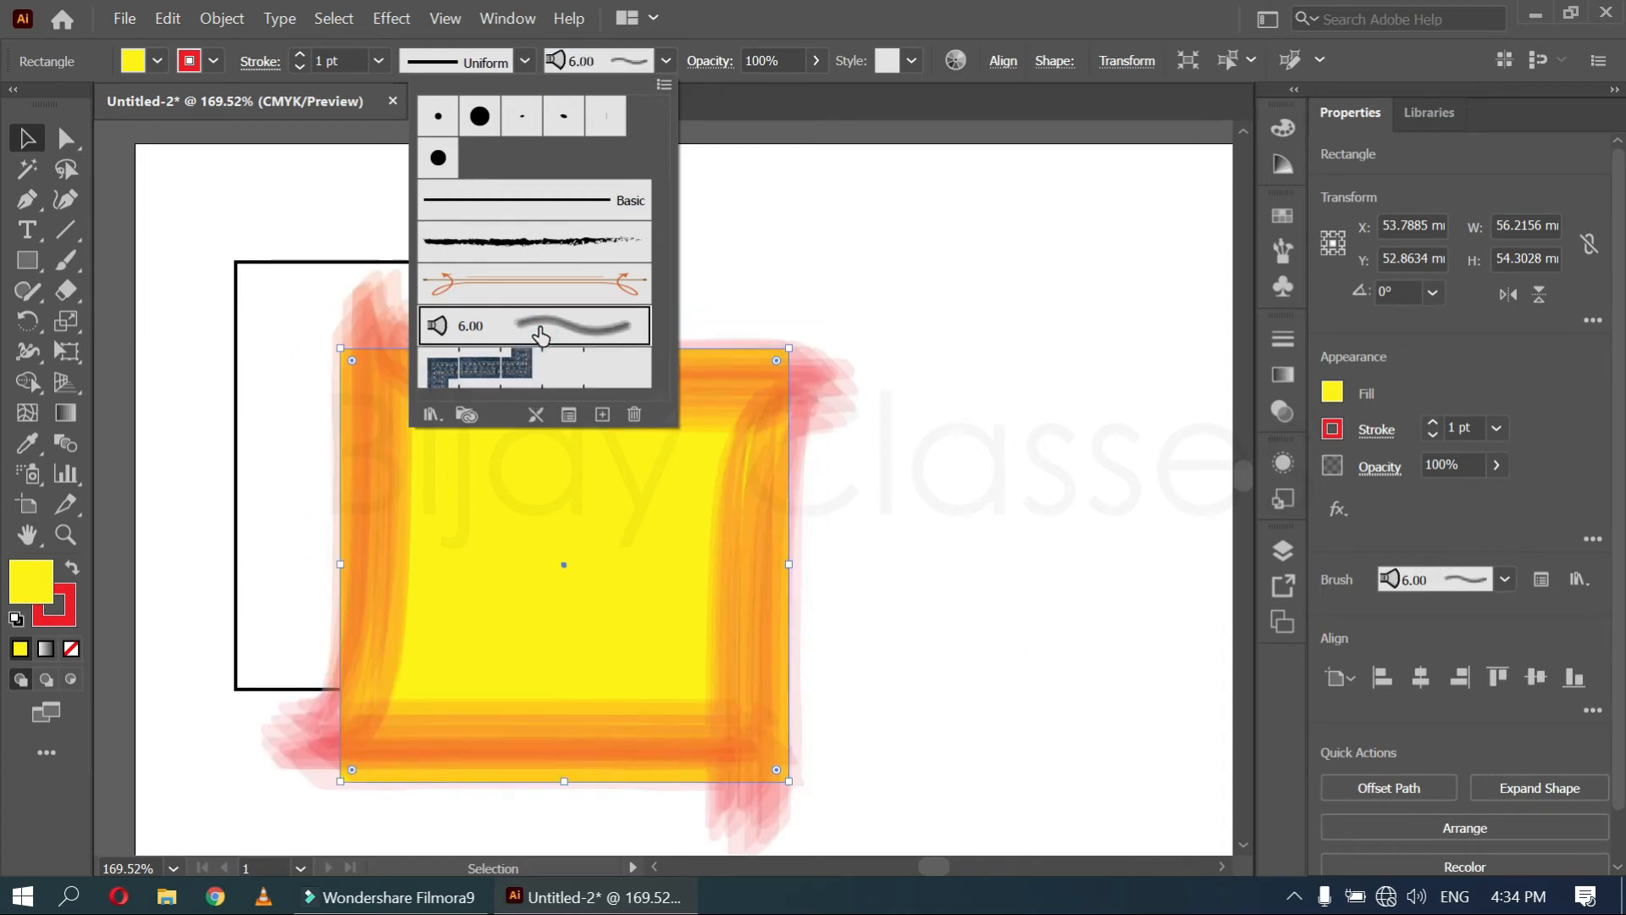
{"action": "left_click", "coordinate": [507, 286]}
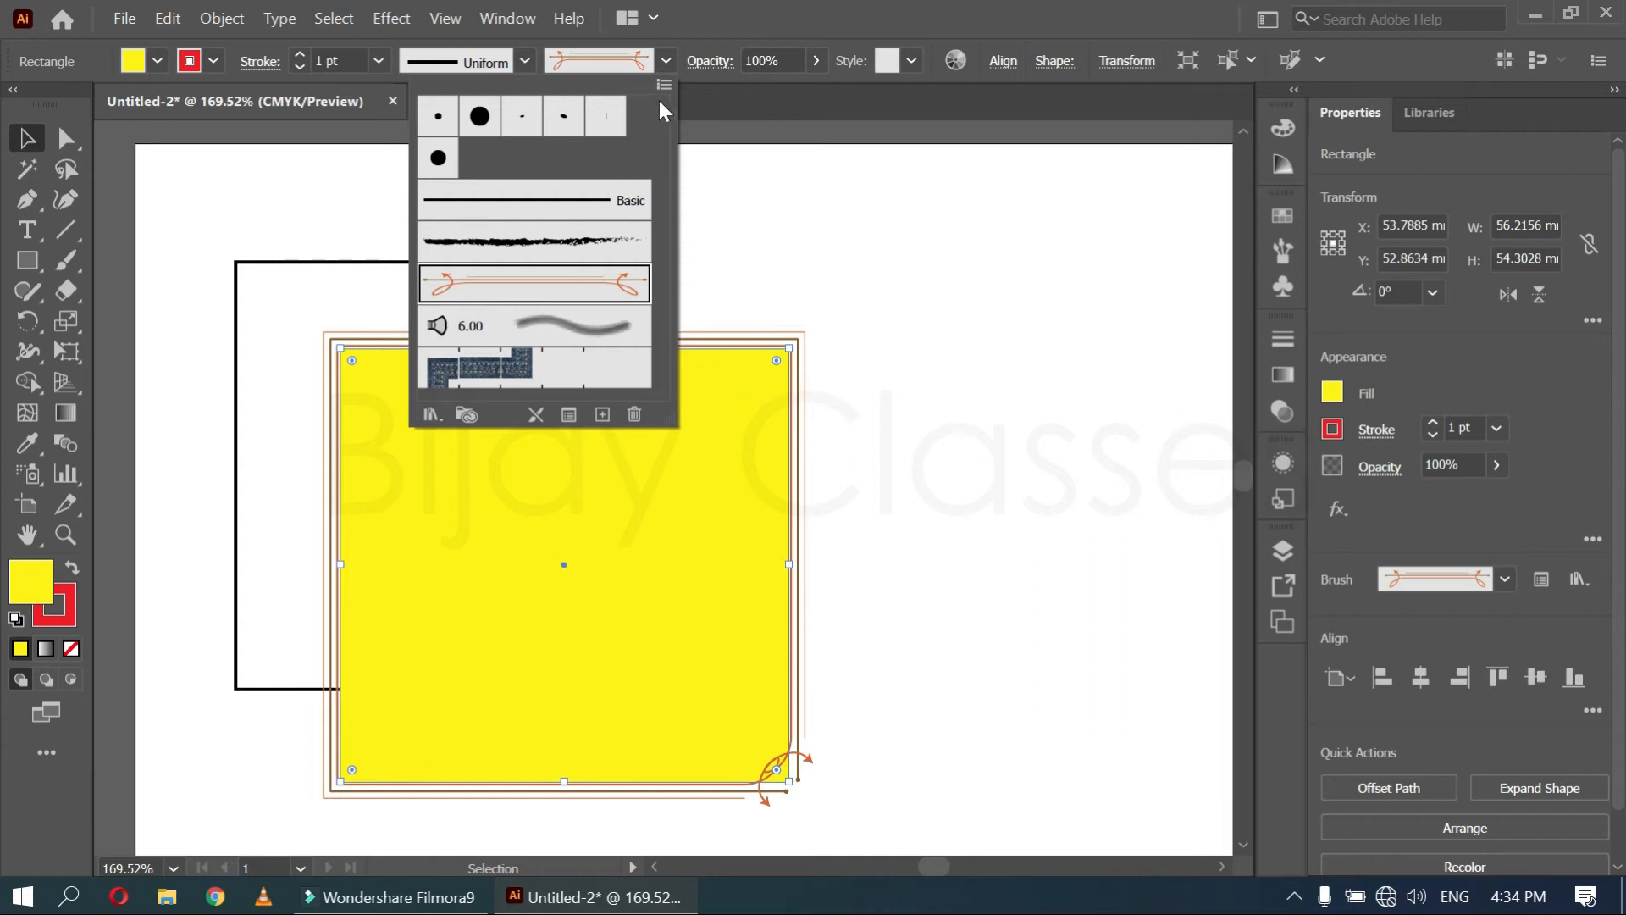
Apply the 5 pt. Round brush to the yellow square's stroke with the Uniform width profile
{"action": "left_click", "coordinate": [666, 59]}
{"action": "left_click", "coordinate": [666, 59]}
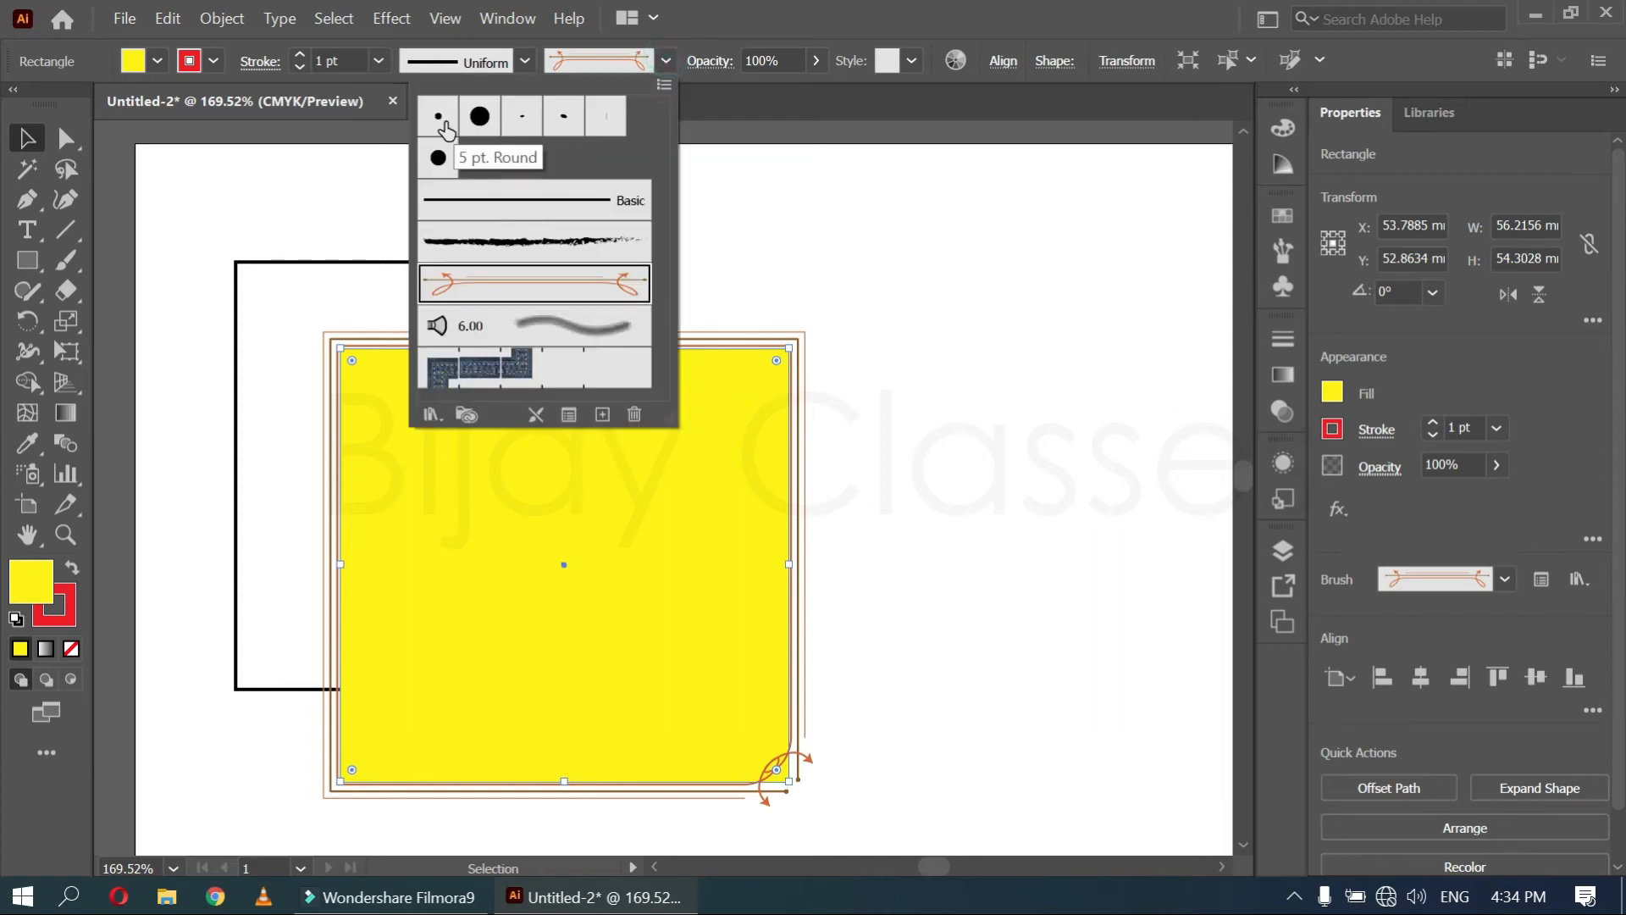
{"action": "left_click", "coordinate": [436, 118]}
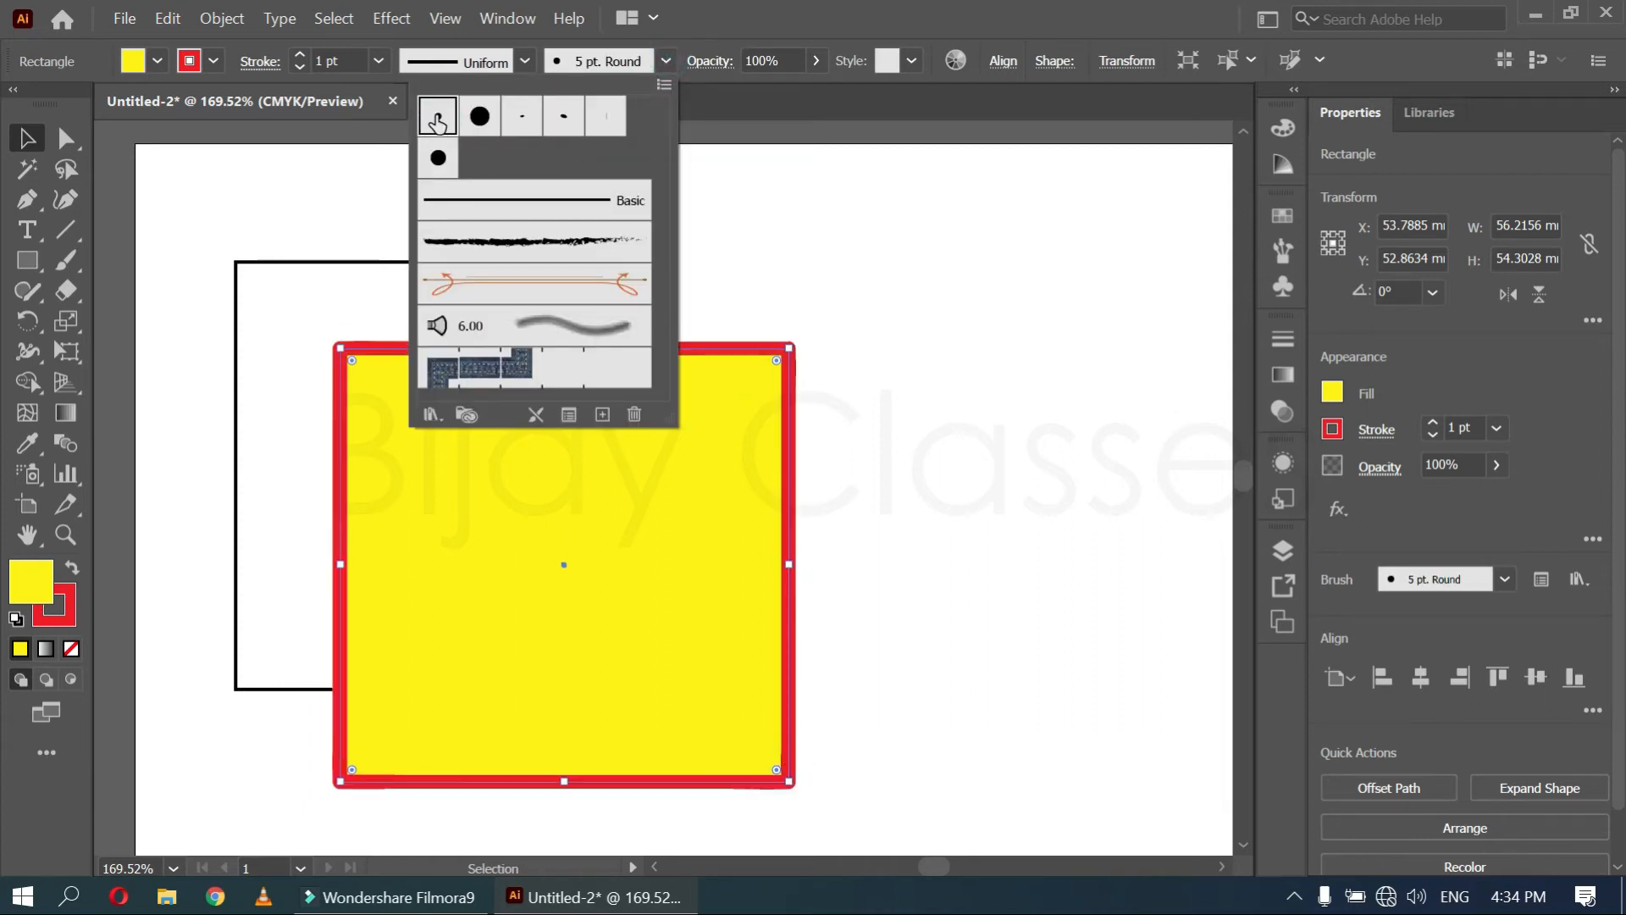
{"action": "left_click", "coordinate": [522, 61]}
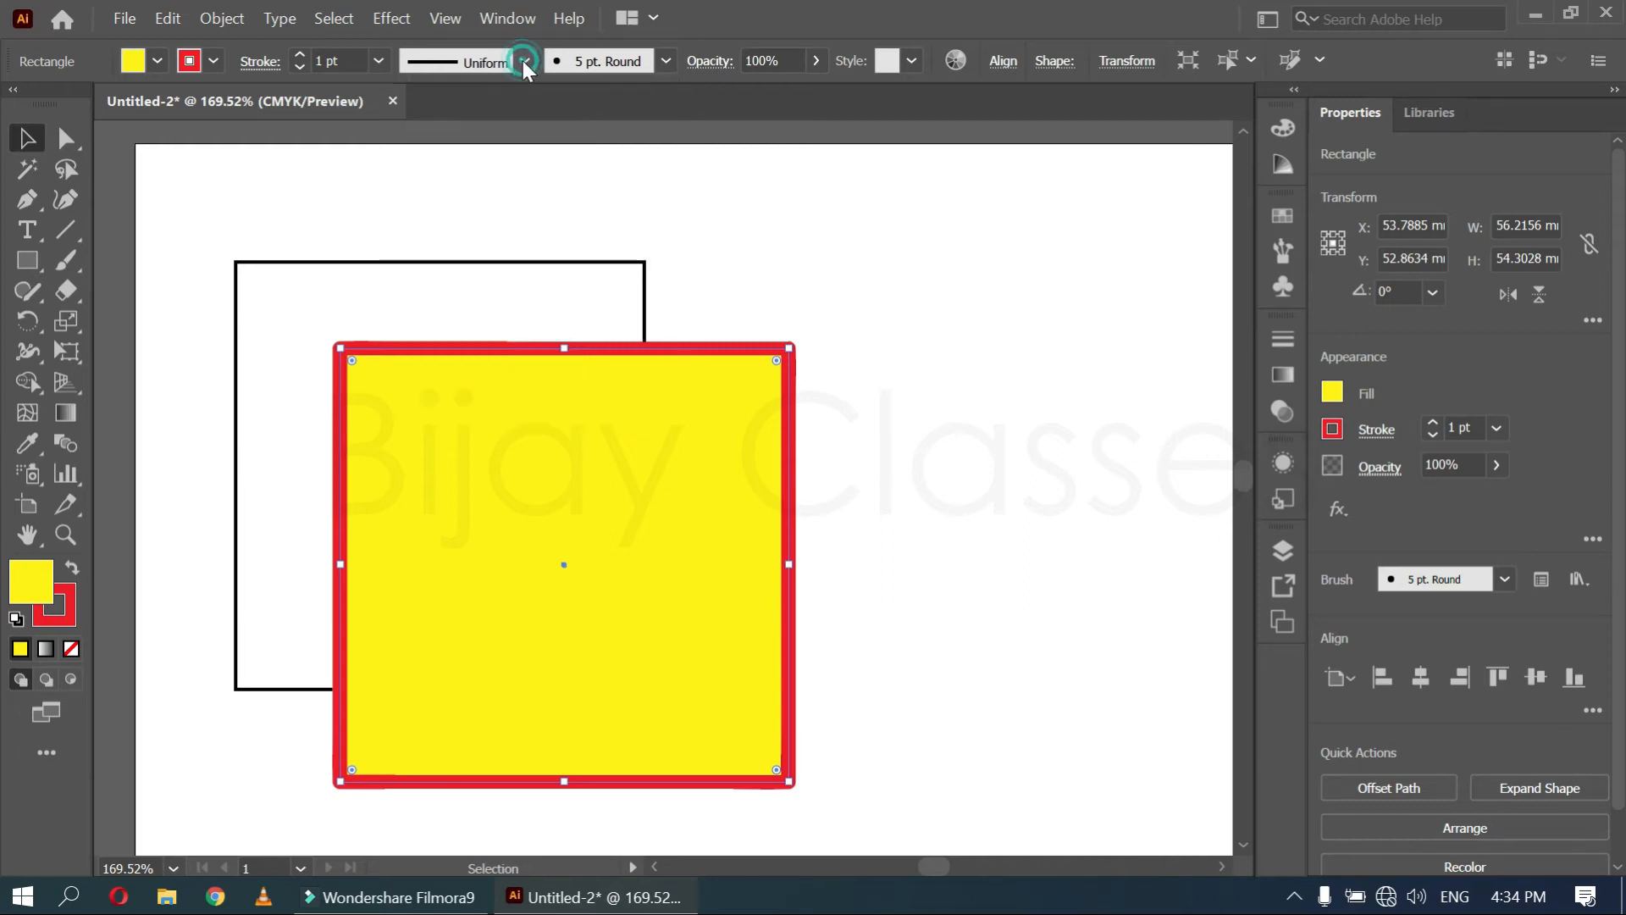
{"action": "left_click", "coordinate": [522, 61]}
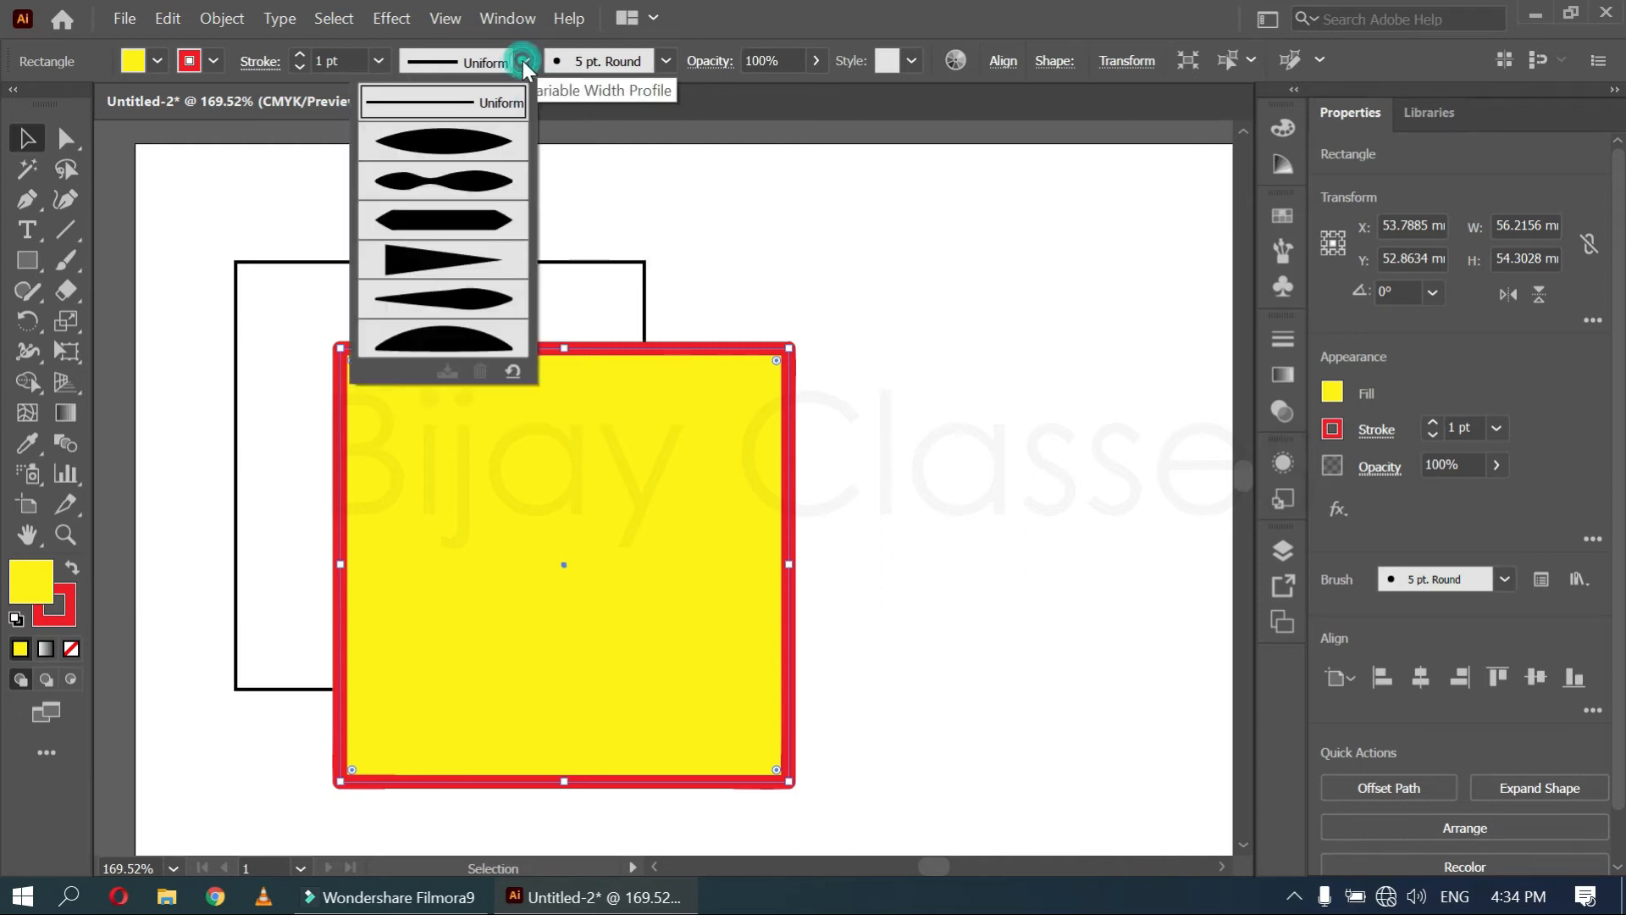
{"action": "left_click", "coordinate": [486, 100]}
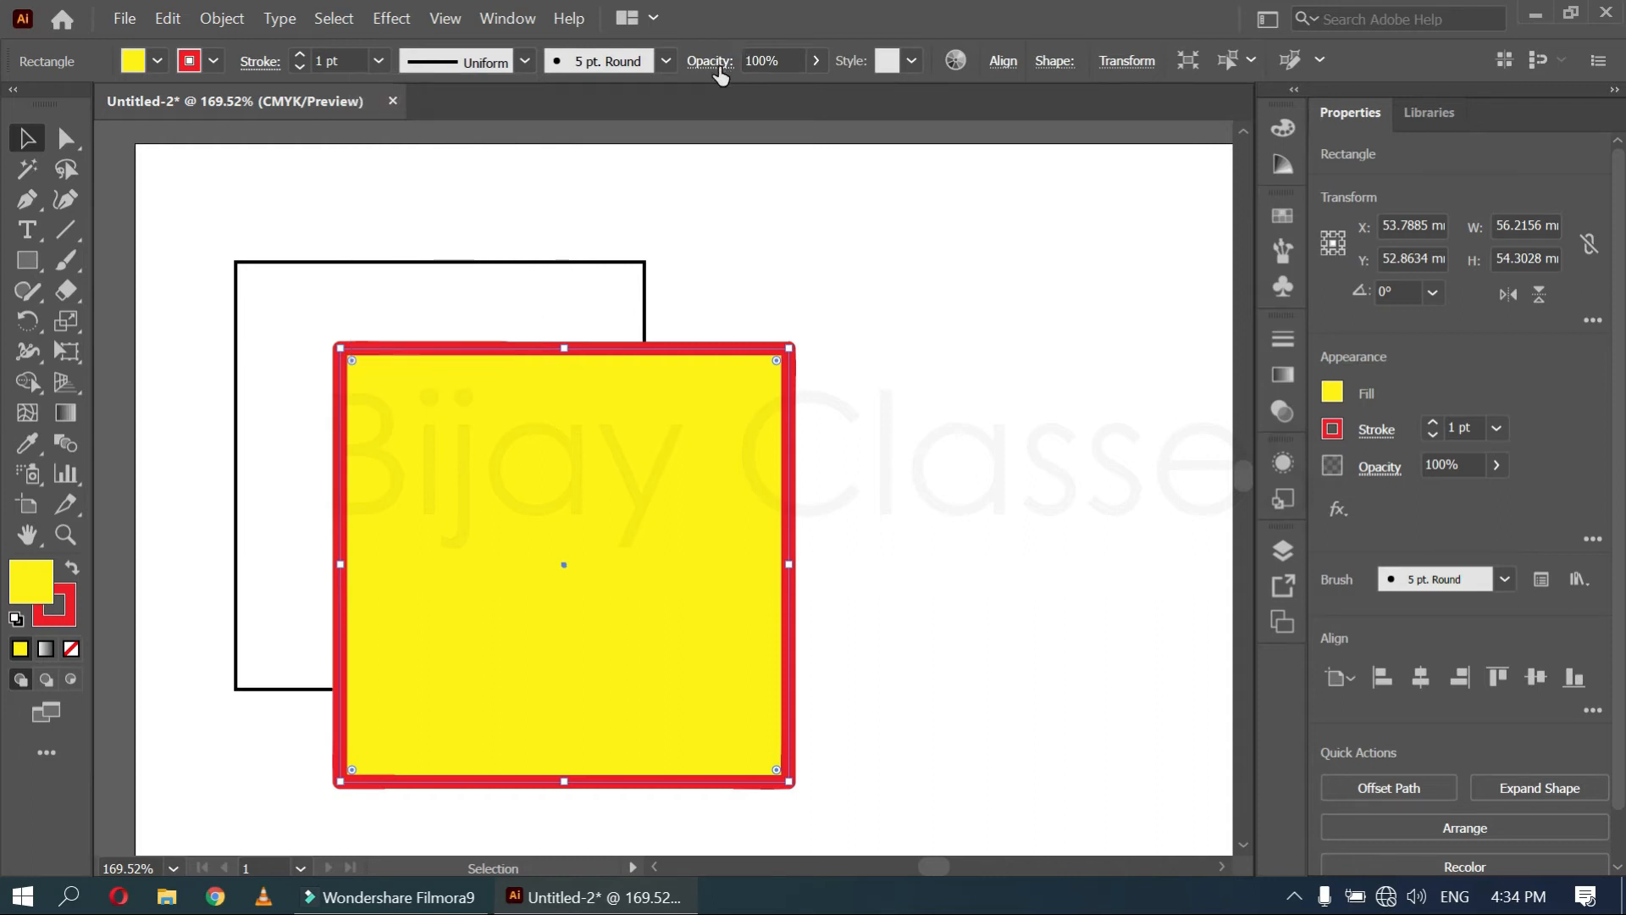
Set the yellow square's opacity to 40% and reposition it partly over the black-outlined rectangle
{"action": "left_click_drag", "start_coordinate": [576, 554], "coordinate": [693, 396]}
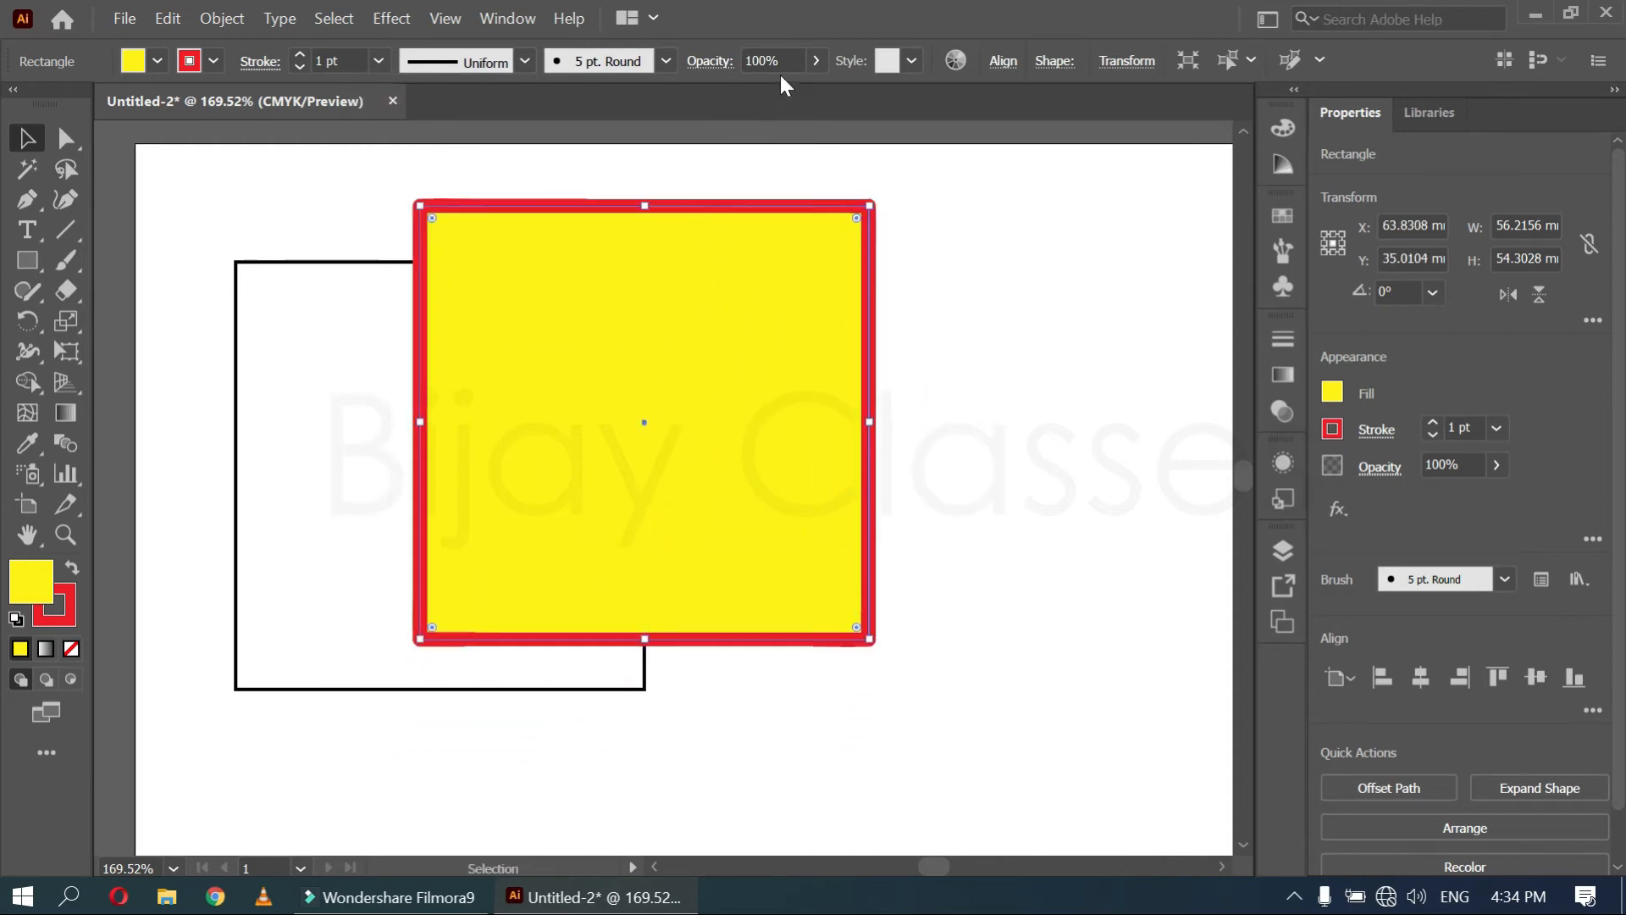
{"action": "left_click", "coordinate": [819, 60]}
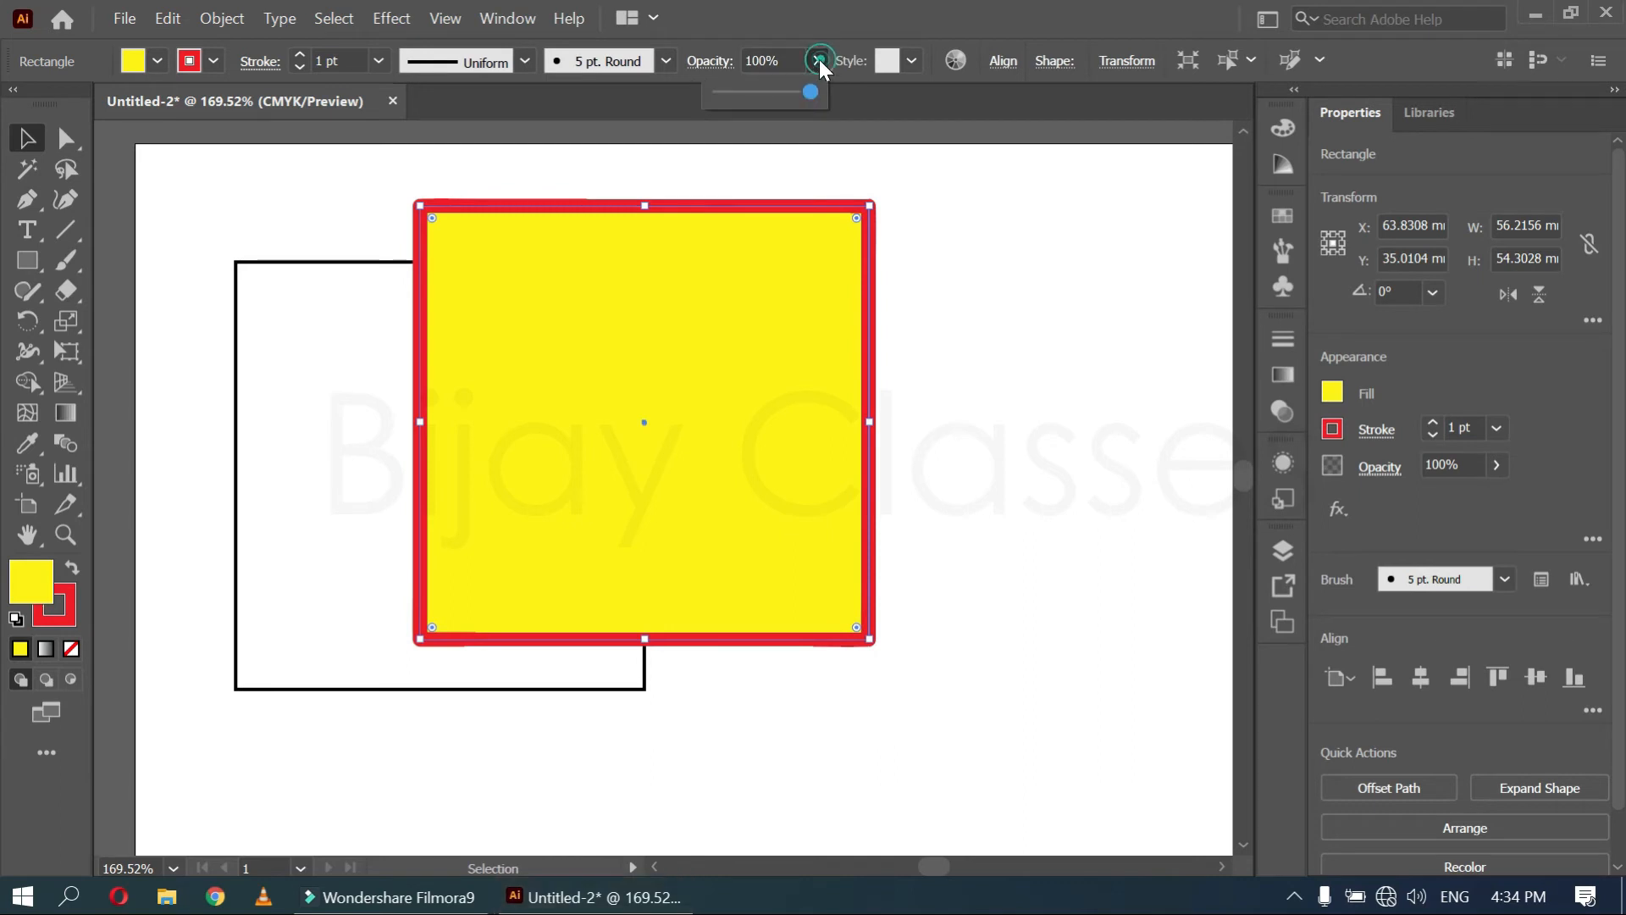
{"action": "left_click", "coordinate": [756, 90]}
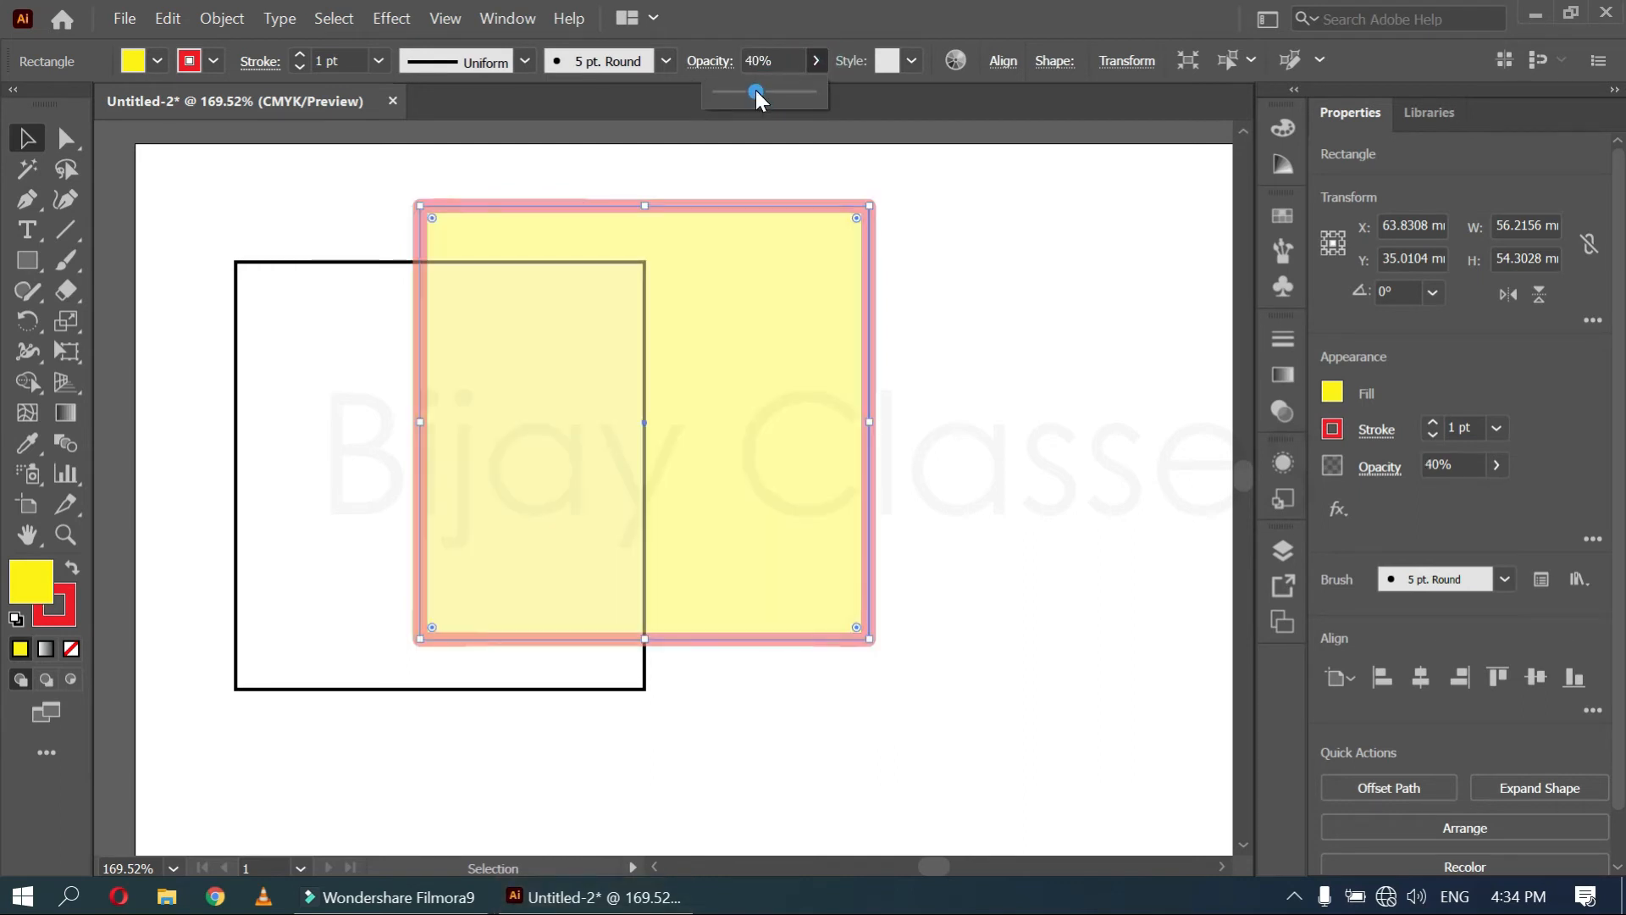
{"action": "left_click_drag", "start_coordinate": [718, 345], "coordinate": [788, 437]}
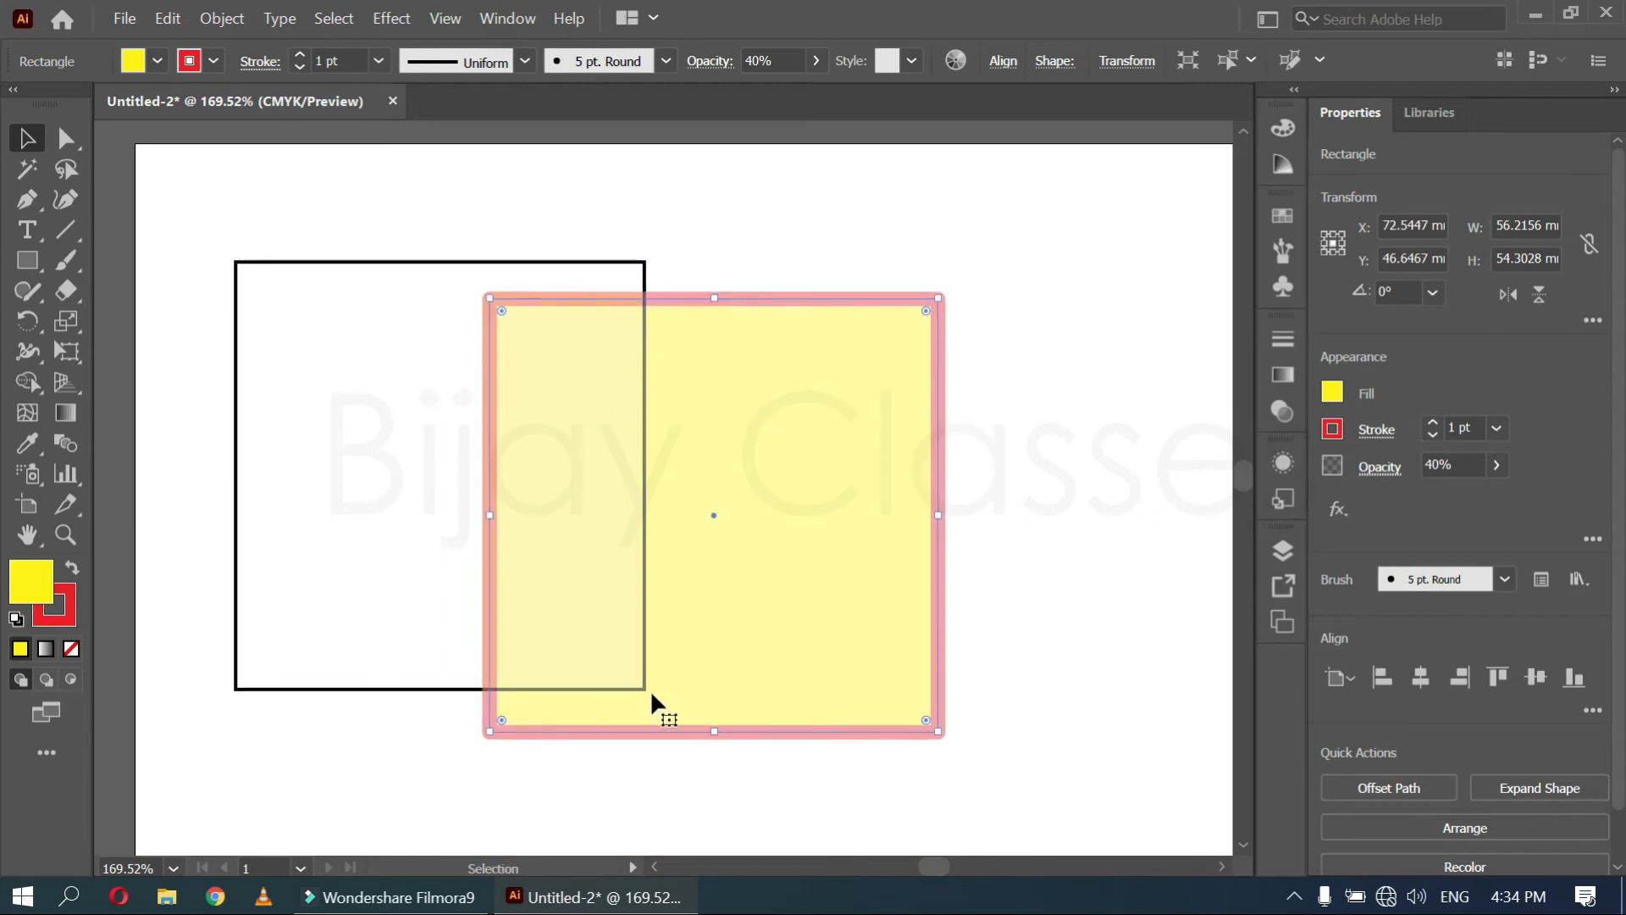
Try 69% and 6% opacity on the yellow square, and return it to 100%
{"action": "left_click", "coordinate": [815, 59]}
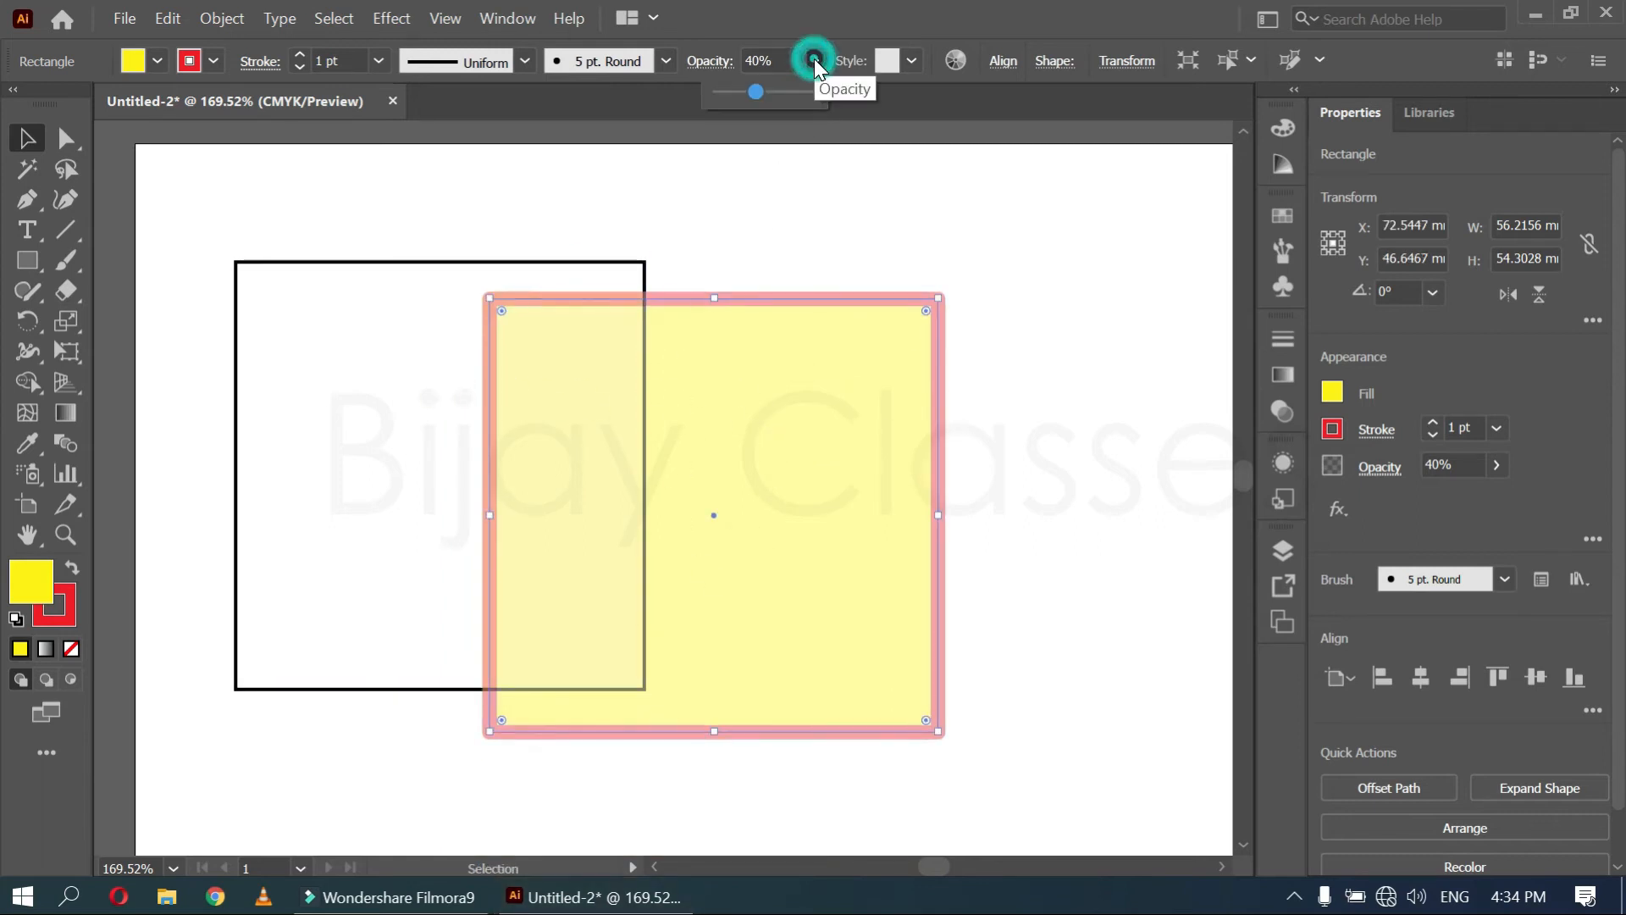
{"action": "left_click_drag", "start_coordinate": [756, 90], "coordinate": [787, 89]}
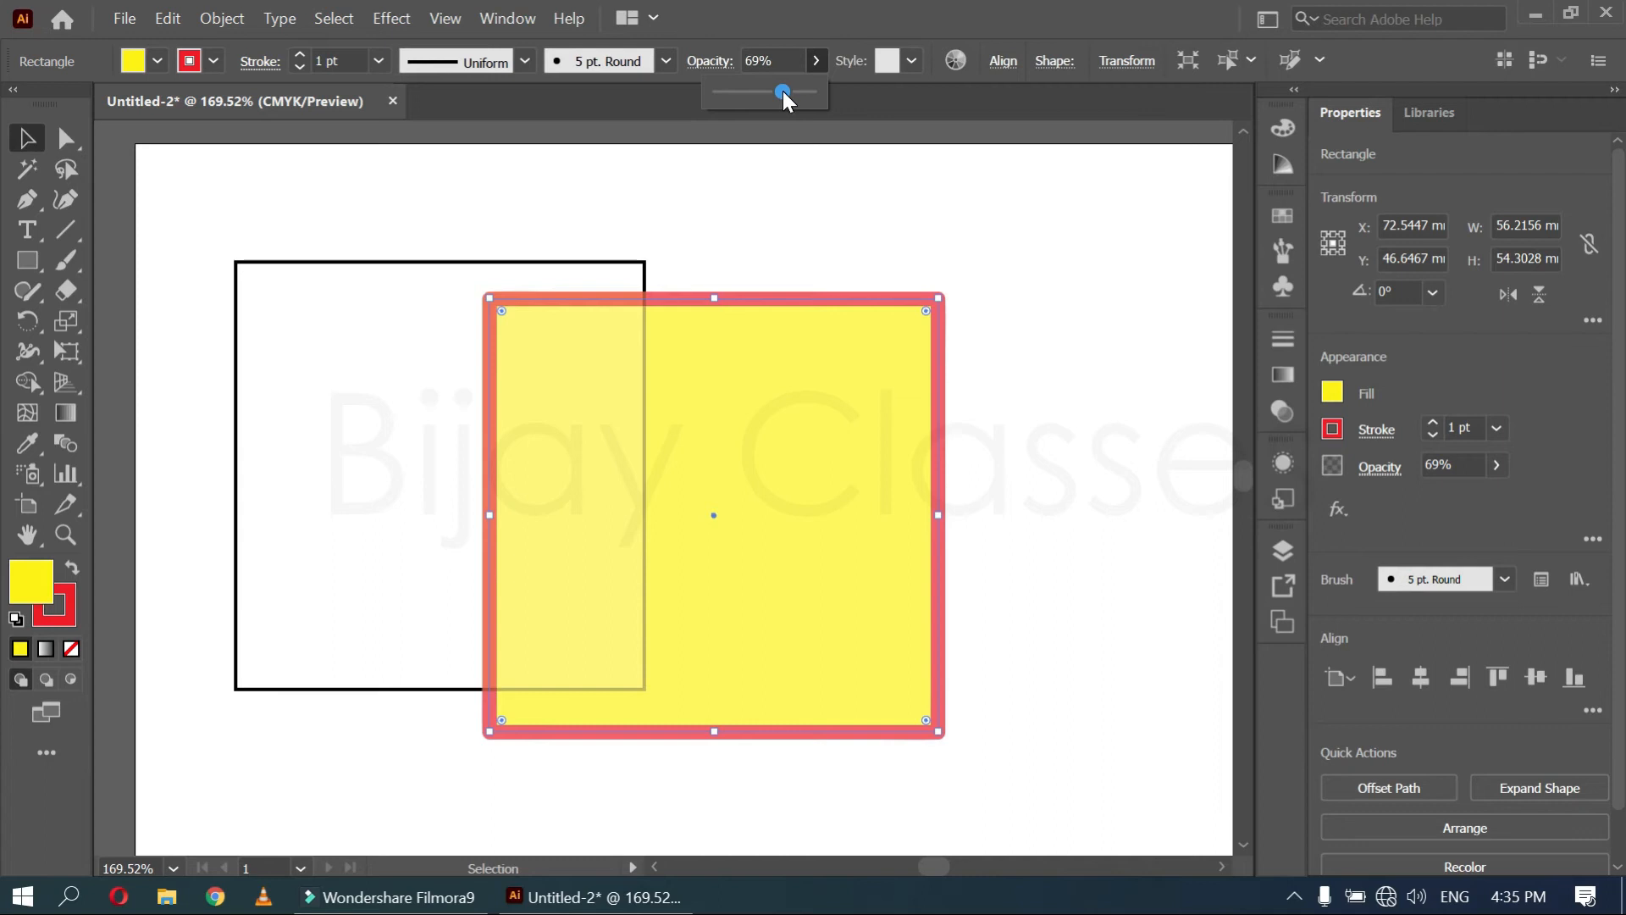
{"action": "left_click_drag", "start_coordinate": [790, 89], "coordinate": [820, 93]}
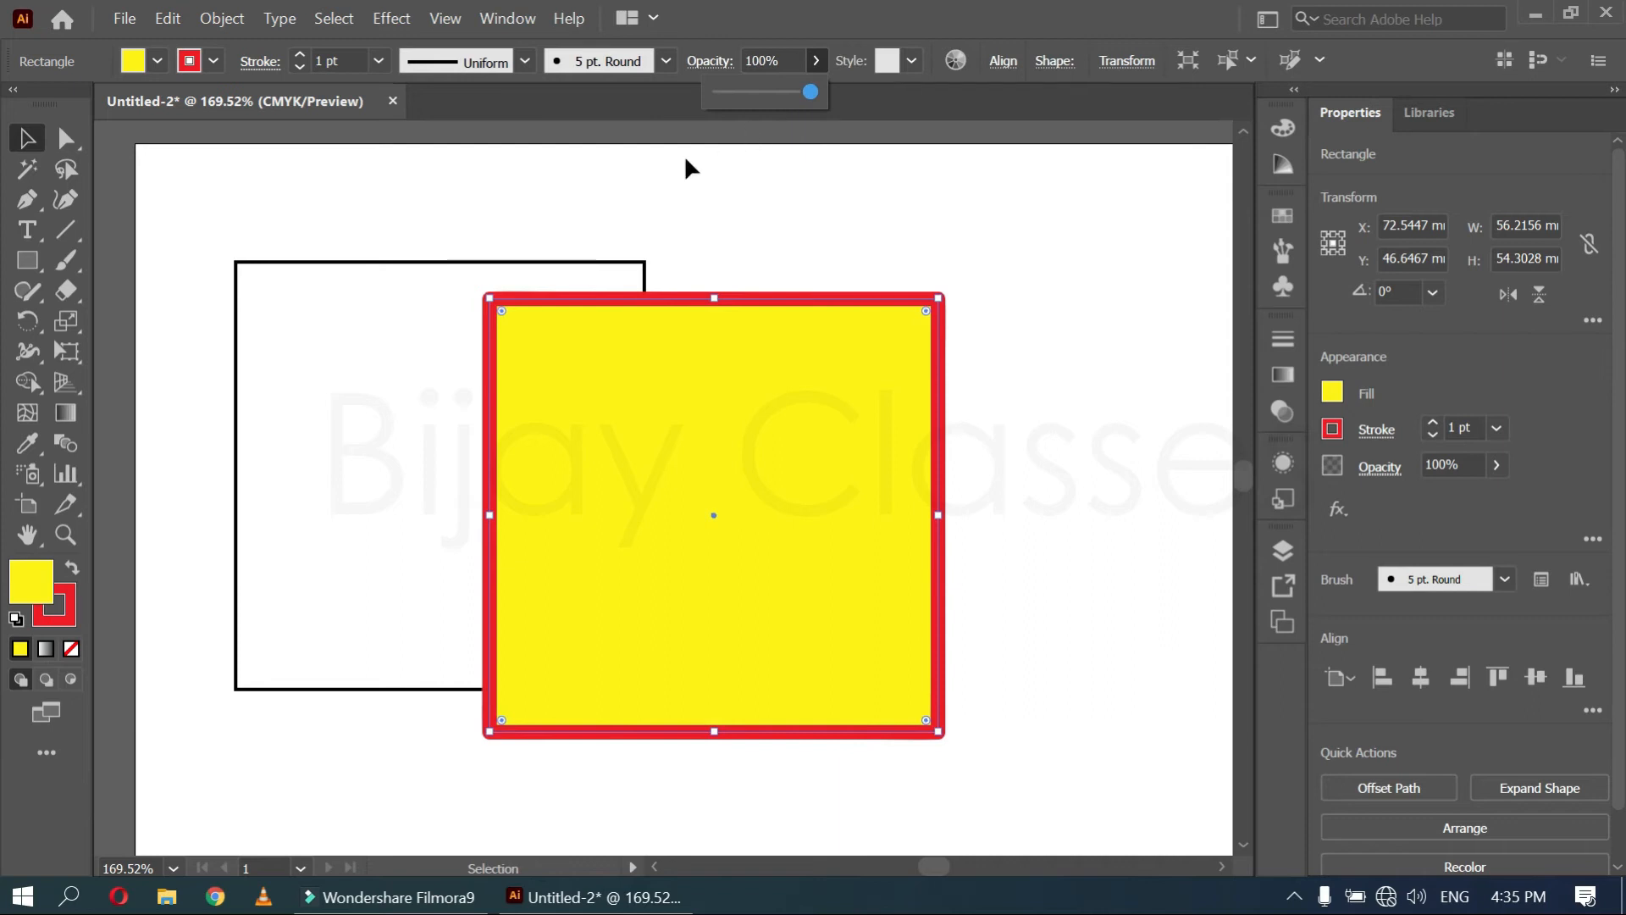
{"action": "left_click_drag", "start_coordinate": [760, 94], "coordinate": [723, 95]}
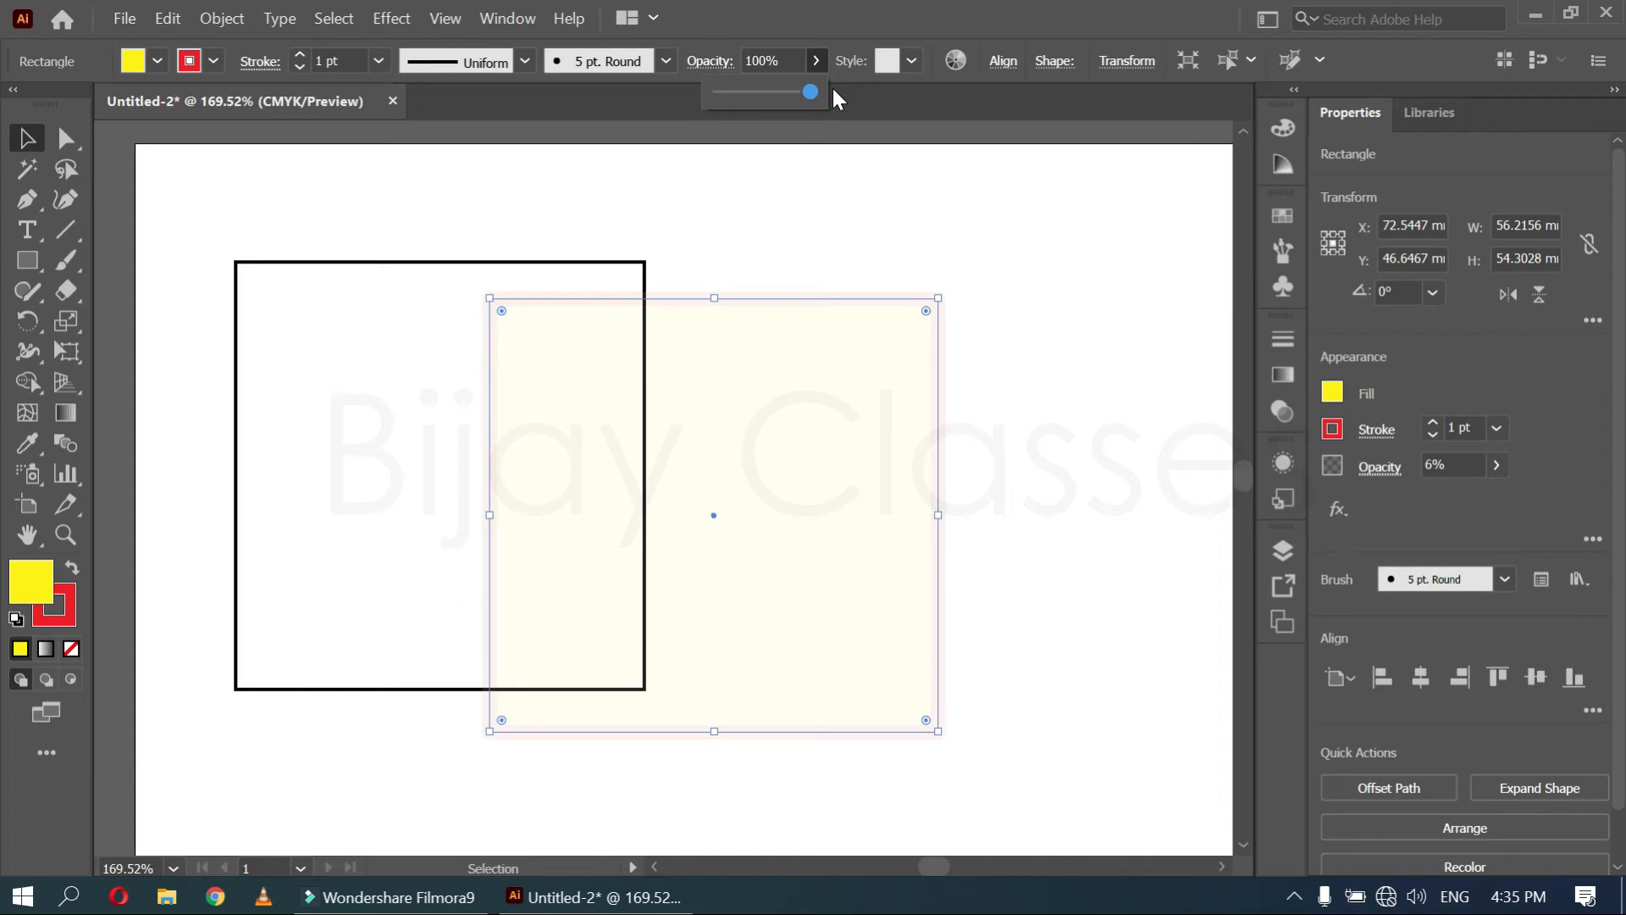
{"action": "left_click_drag", "start_coordinate": [831, 84], "coordinate": [835, 89]}
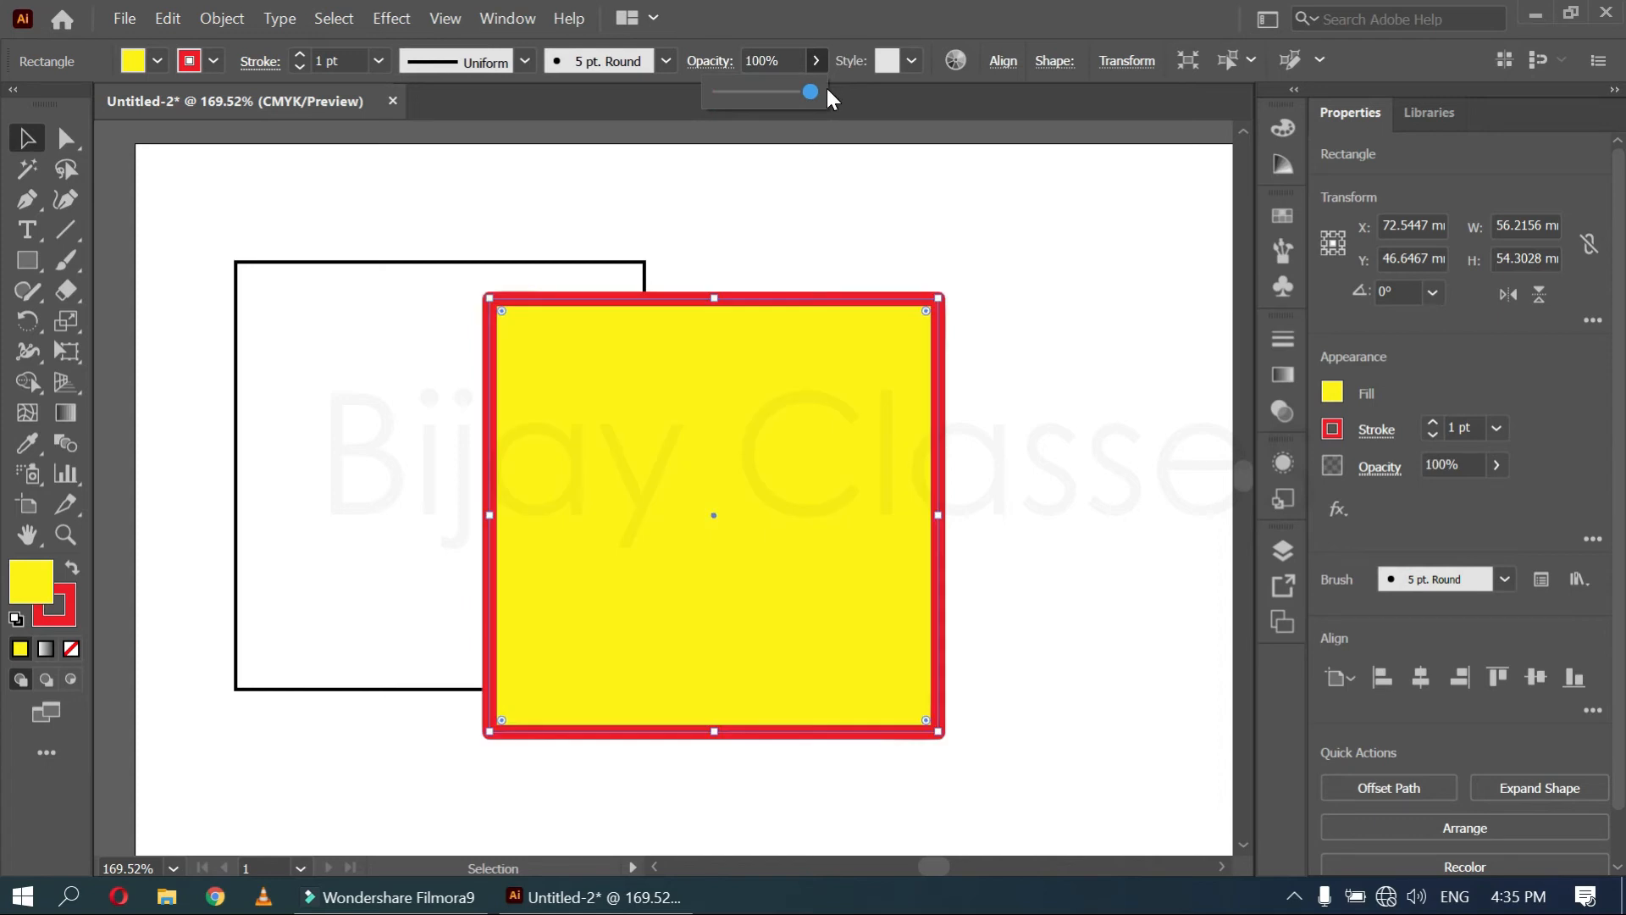
Move the yellow square left and slightly down, to about X 48.4 mm, Y 51.3 mm, over the black-outlined rectangle
{"action": "left_click", "coordinate": [909, 57]}
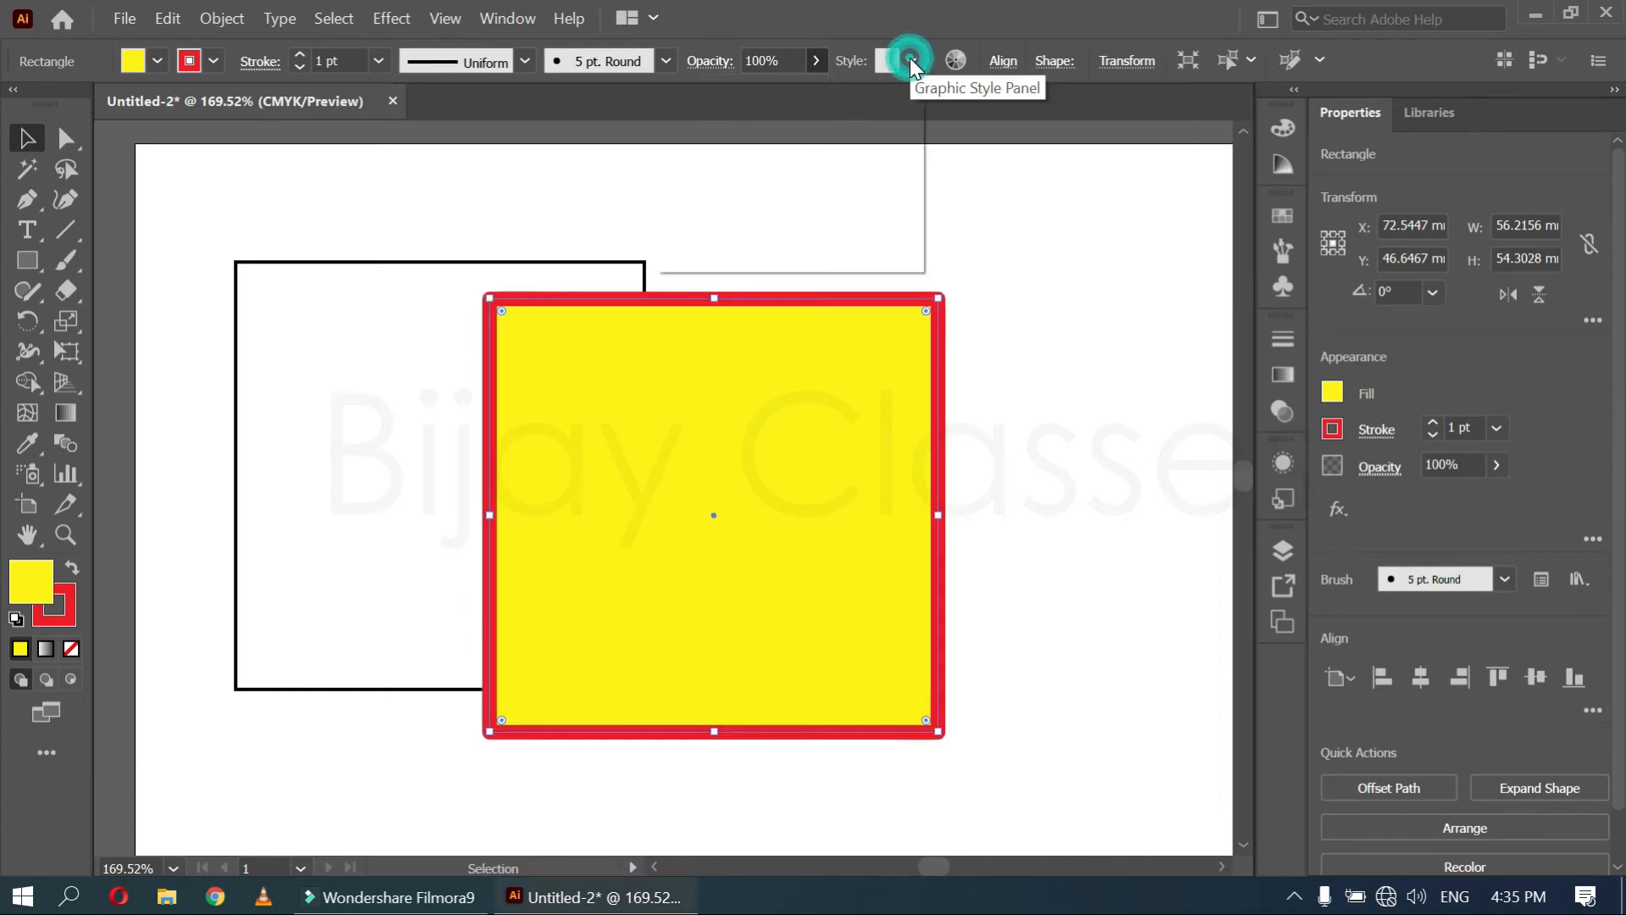
{"action": "left_click", "coordinate": [910, 58]}
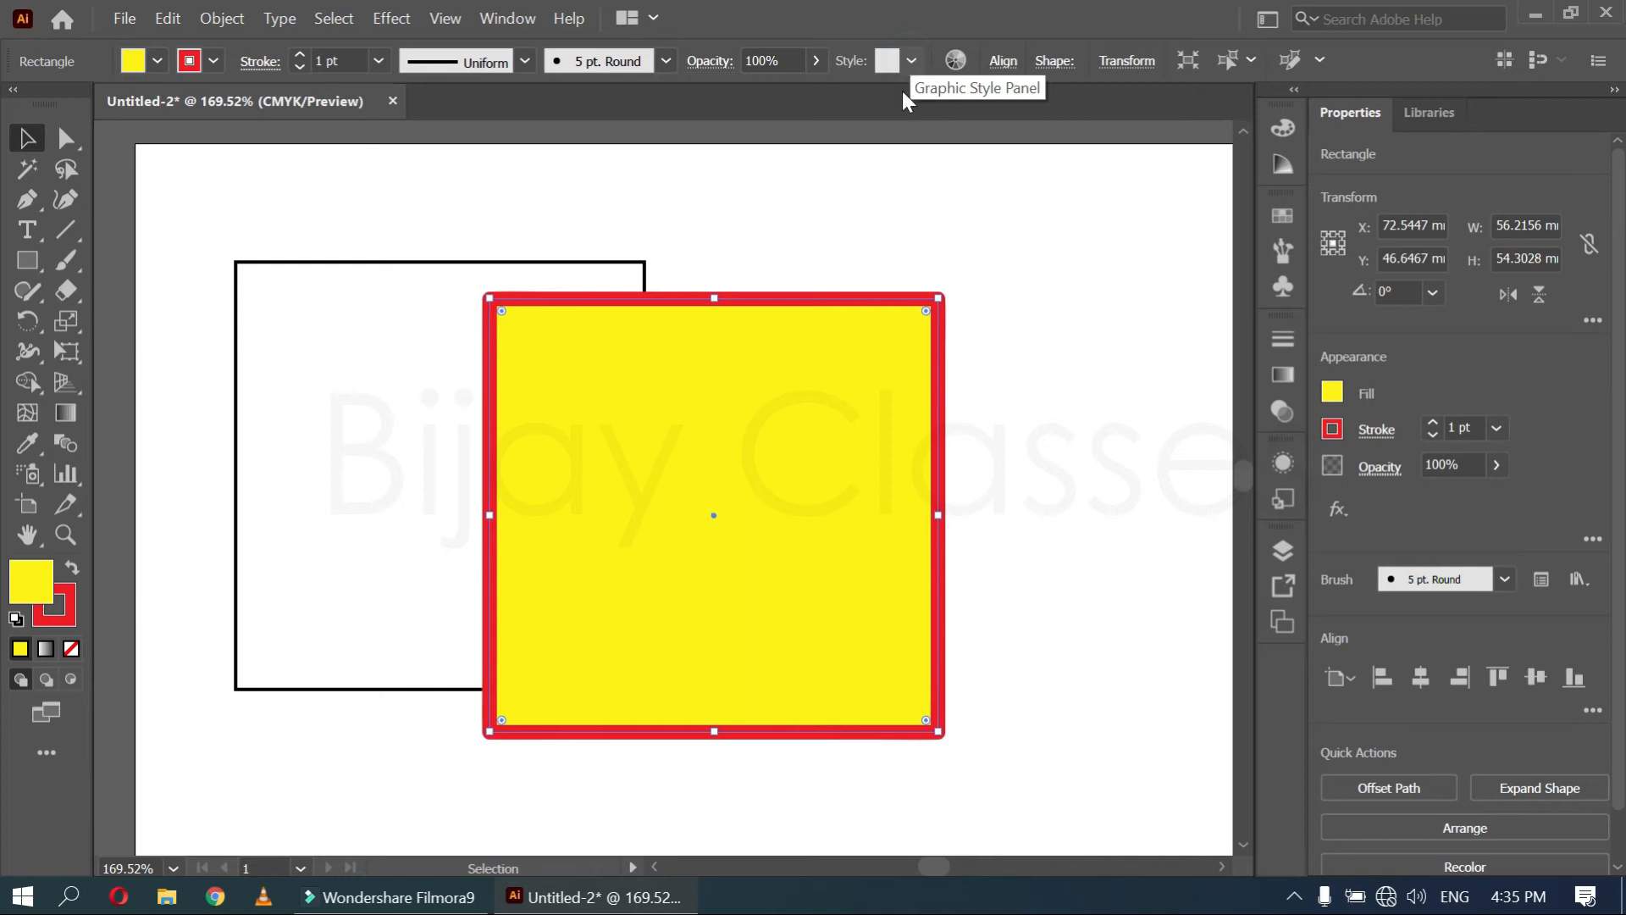
{"action": "left_click_drag", "start_coordinate": [587, 489], "coordinate": [392, 527]}
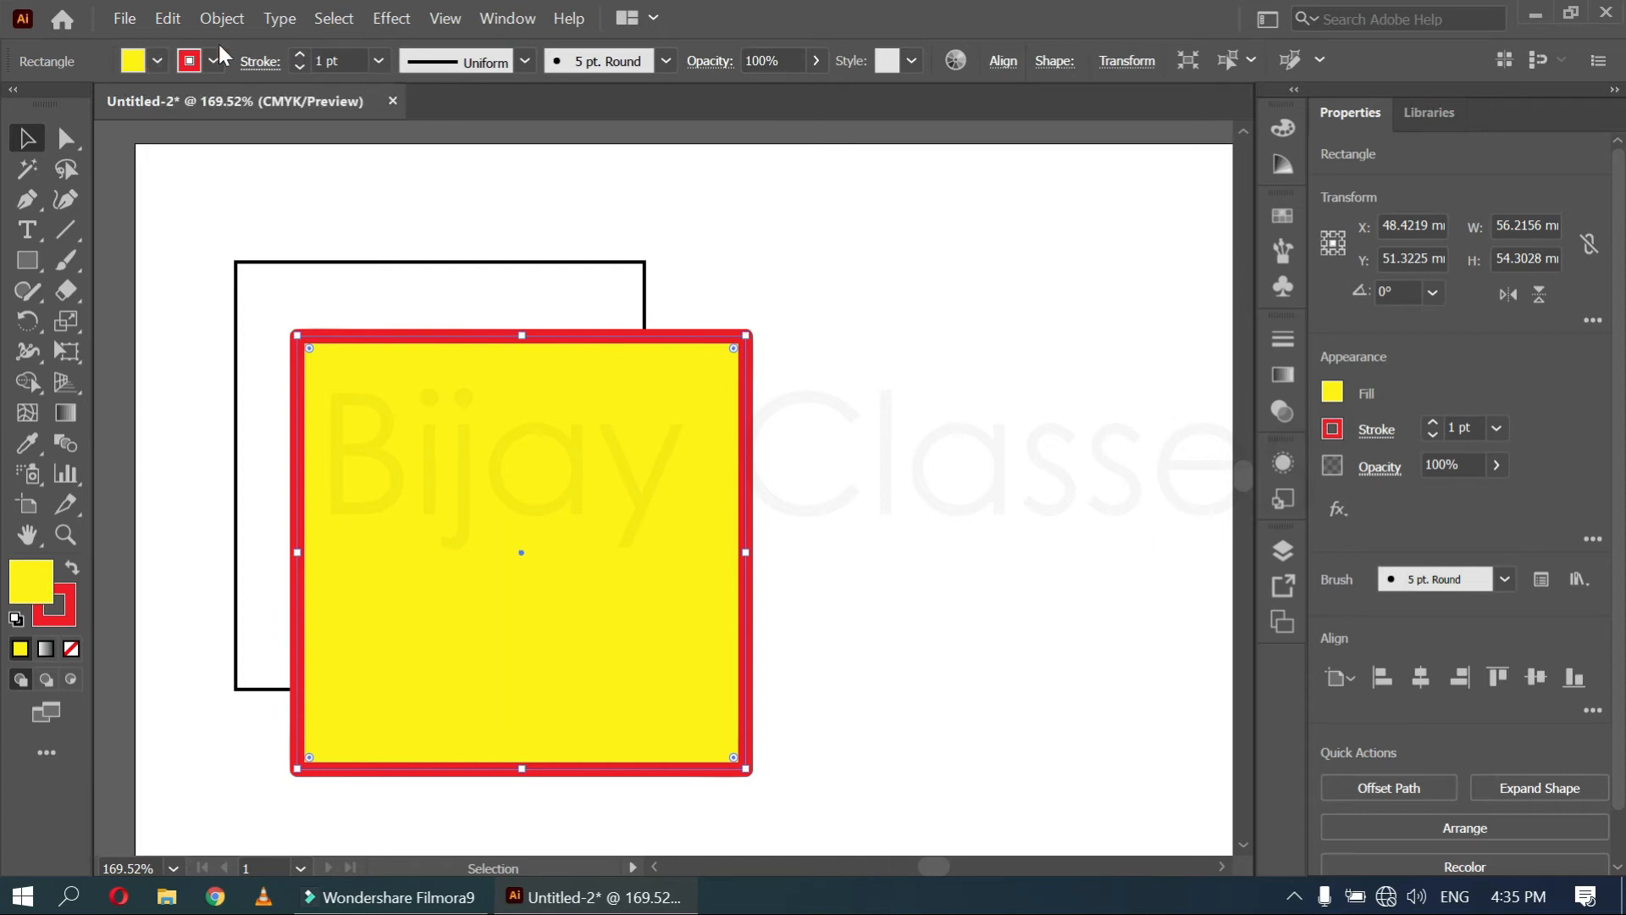
Draw a rounded rectangle about 56.7 by 54.7 mm, overlapping the right part of the yellow square
{"action": "left_click", "coordinate": [27, 260]}
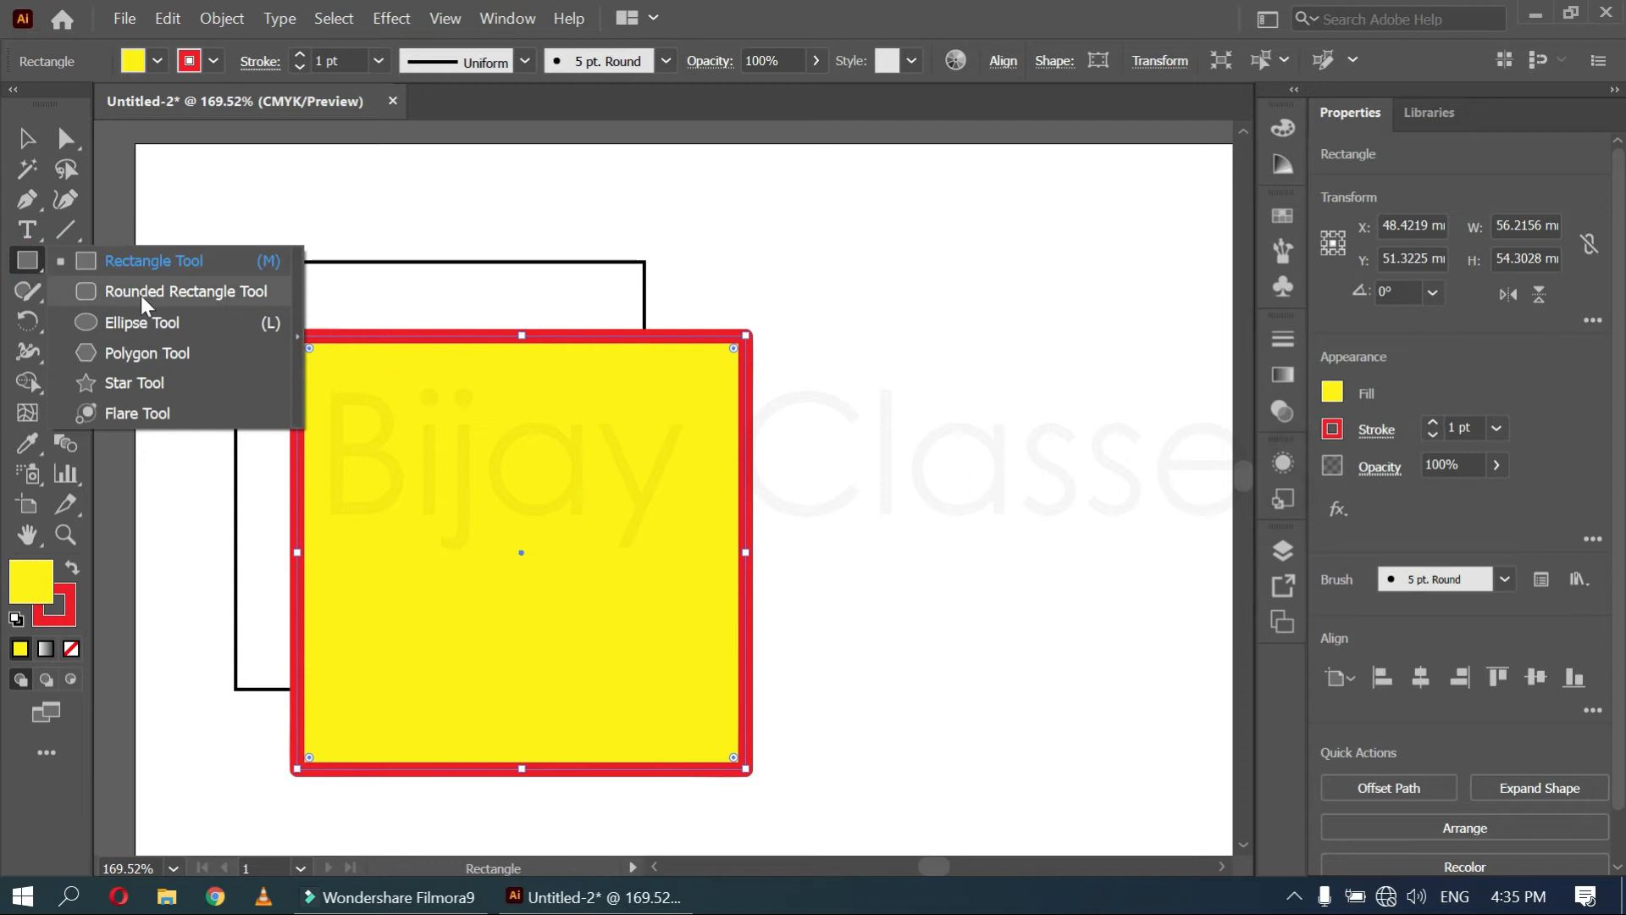
{"action": "left_click", "coordinate": [153, 292]}
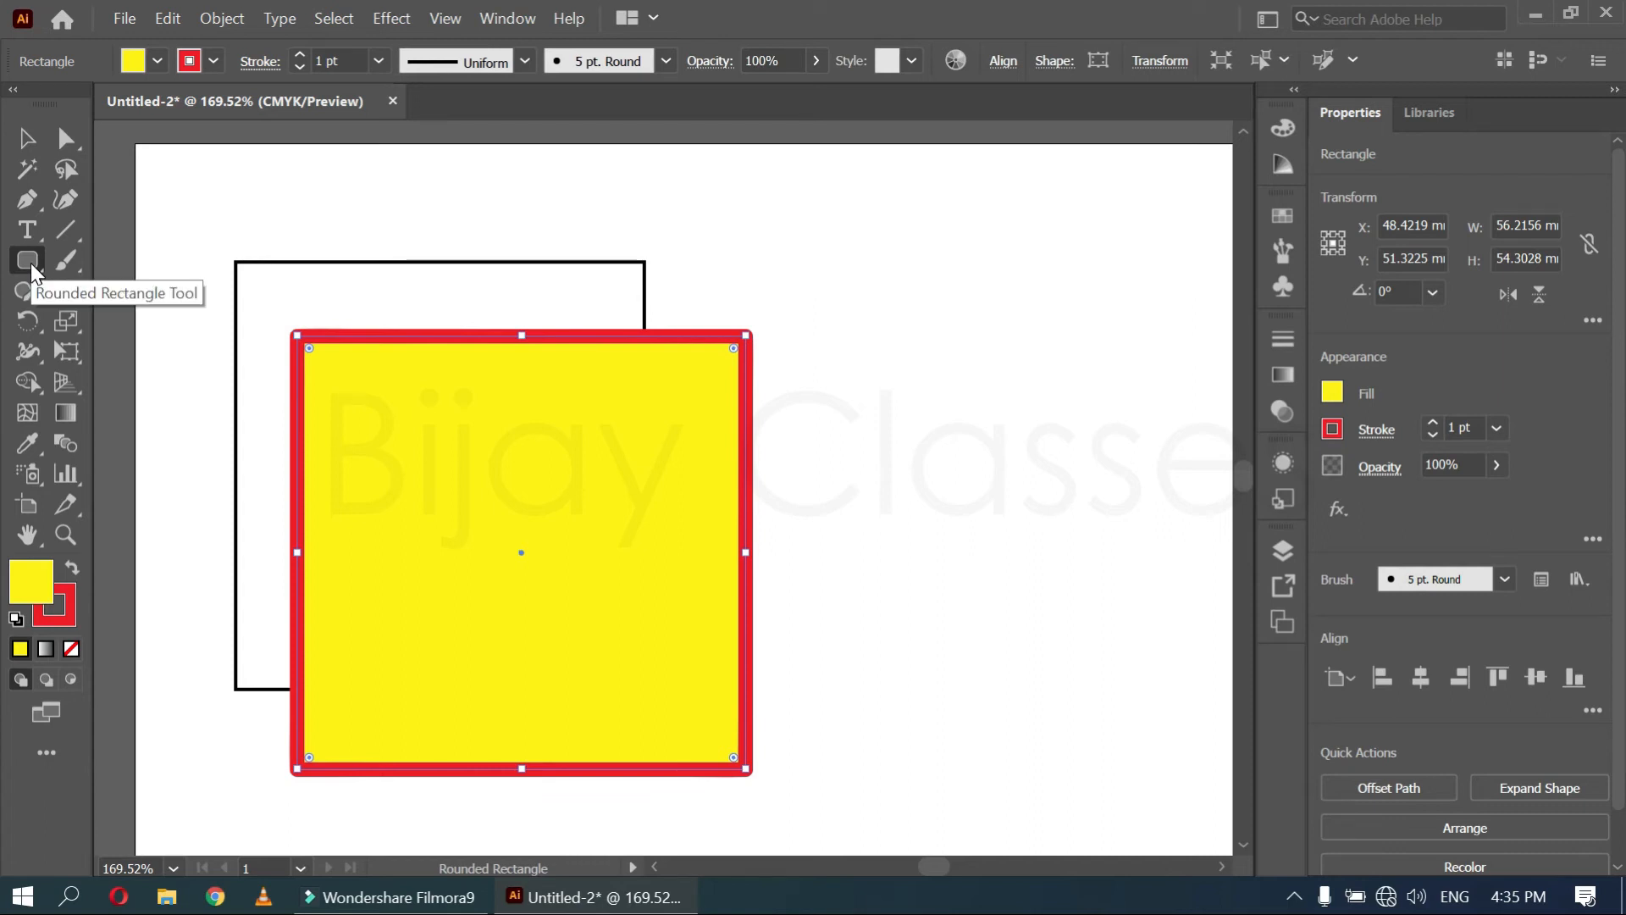
{"action": "left_click_drag", "start_coordinate": [574, 292], "coordinate": [1027, 729]}
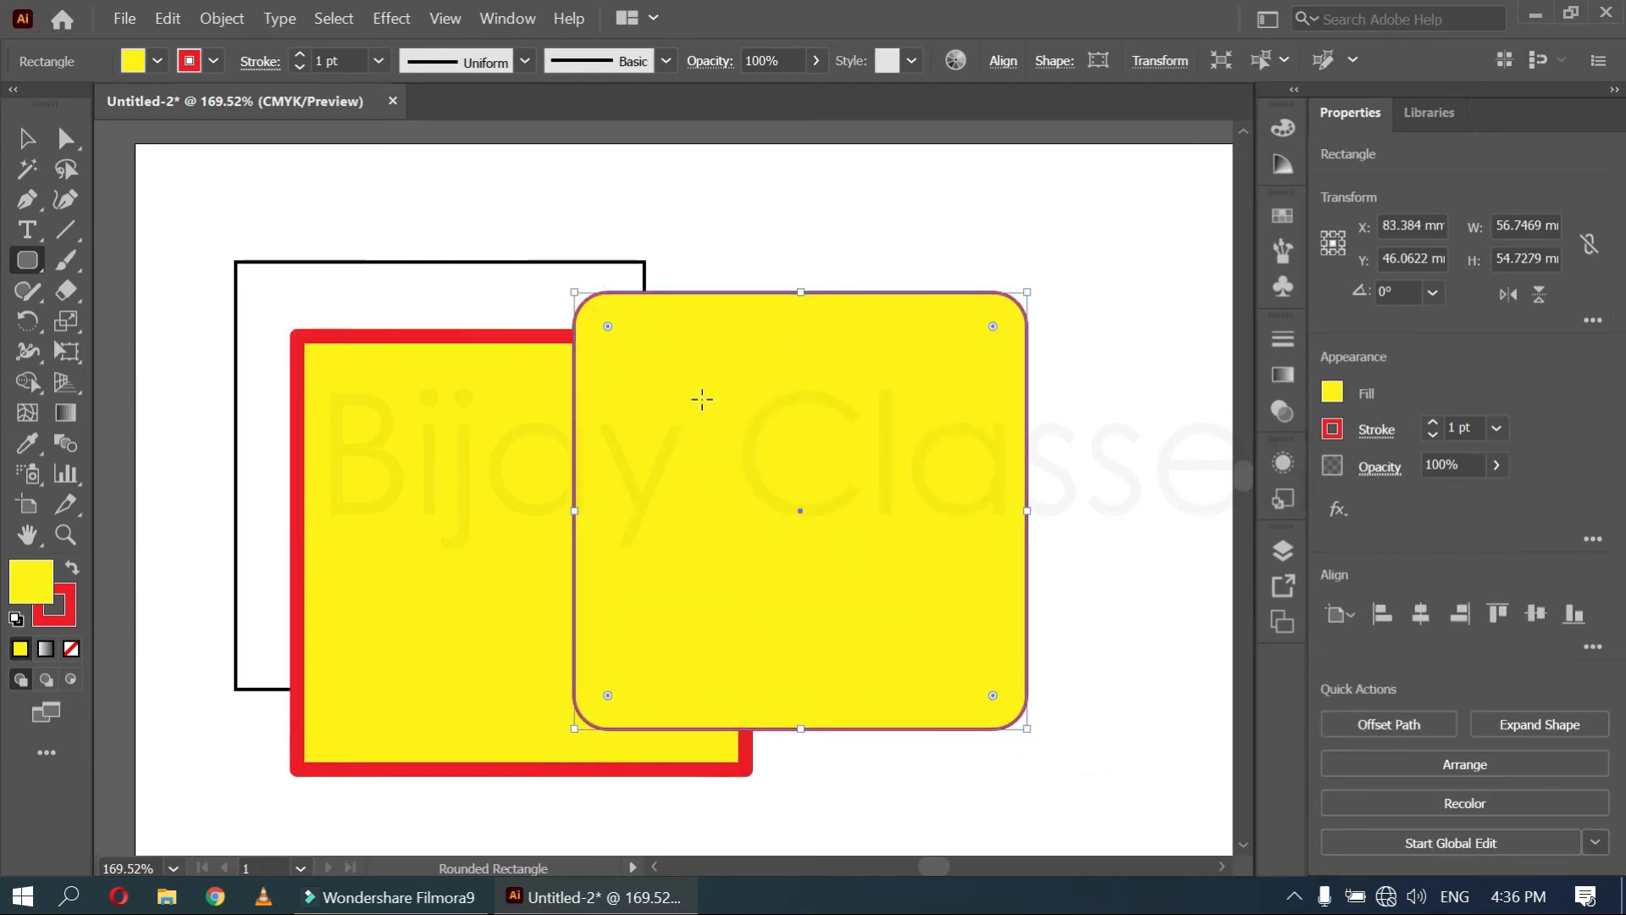
Separate the shapes by moving the thick-bordered yellow square down and left and the rounded rectangle to the right
{"action": "key", "text": "v"}
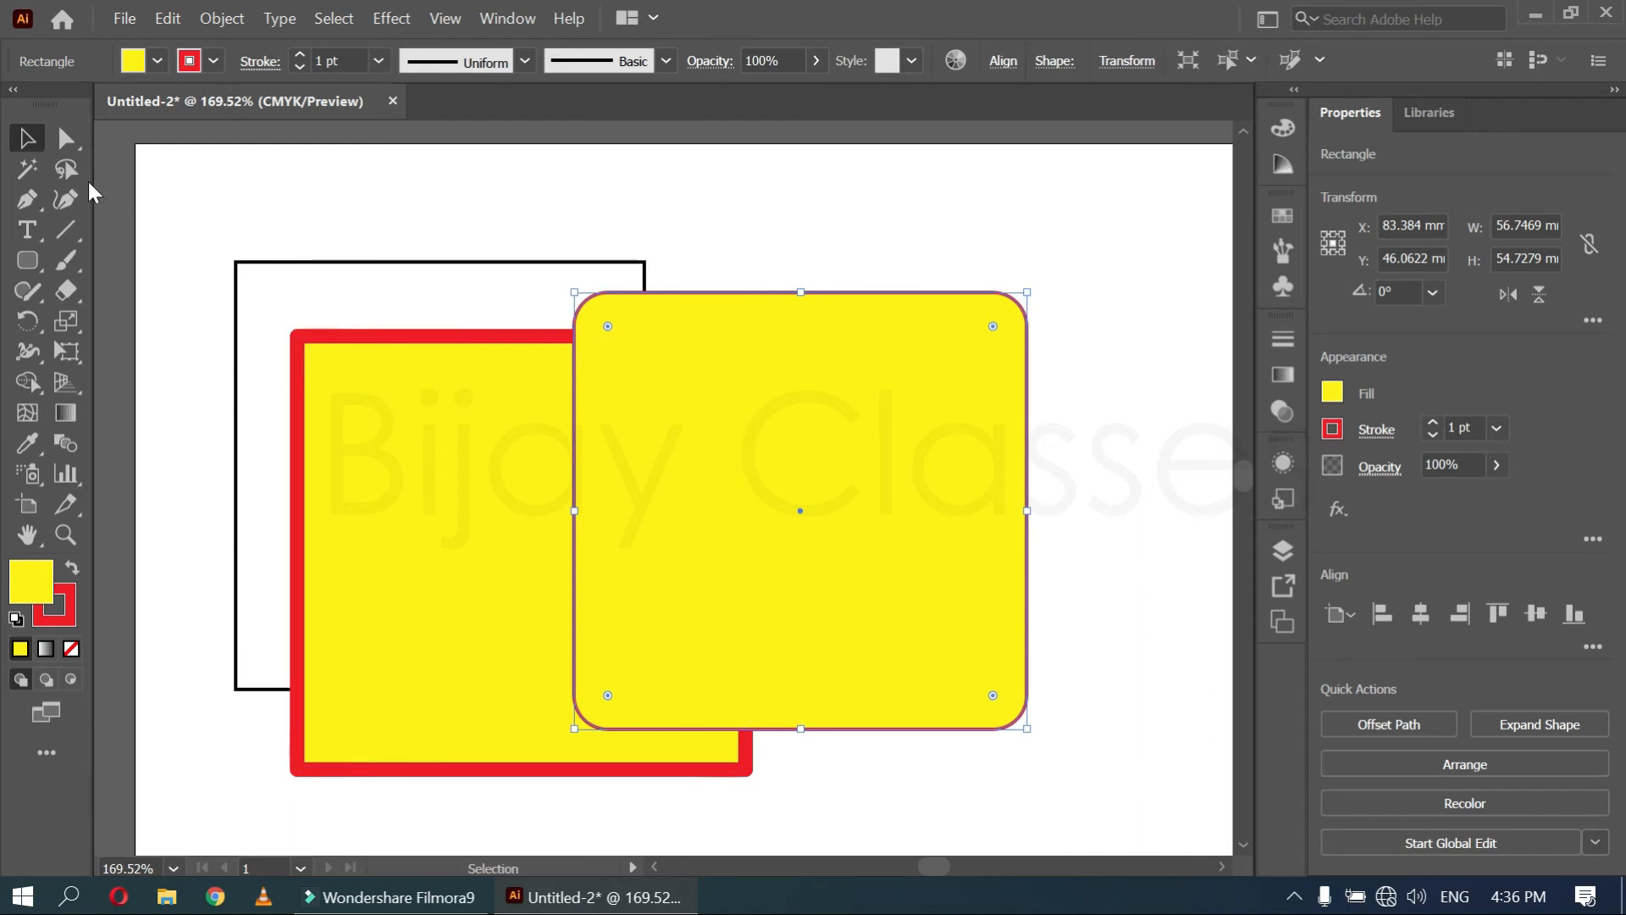
{"action": "left_click_drag", "start_coordinate": [383, 437], "coordinate": [211, 500]}
{"action": "left_click", "coordinate": [720, 383]}
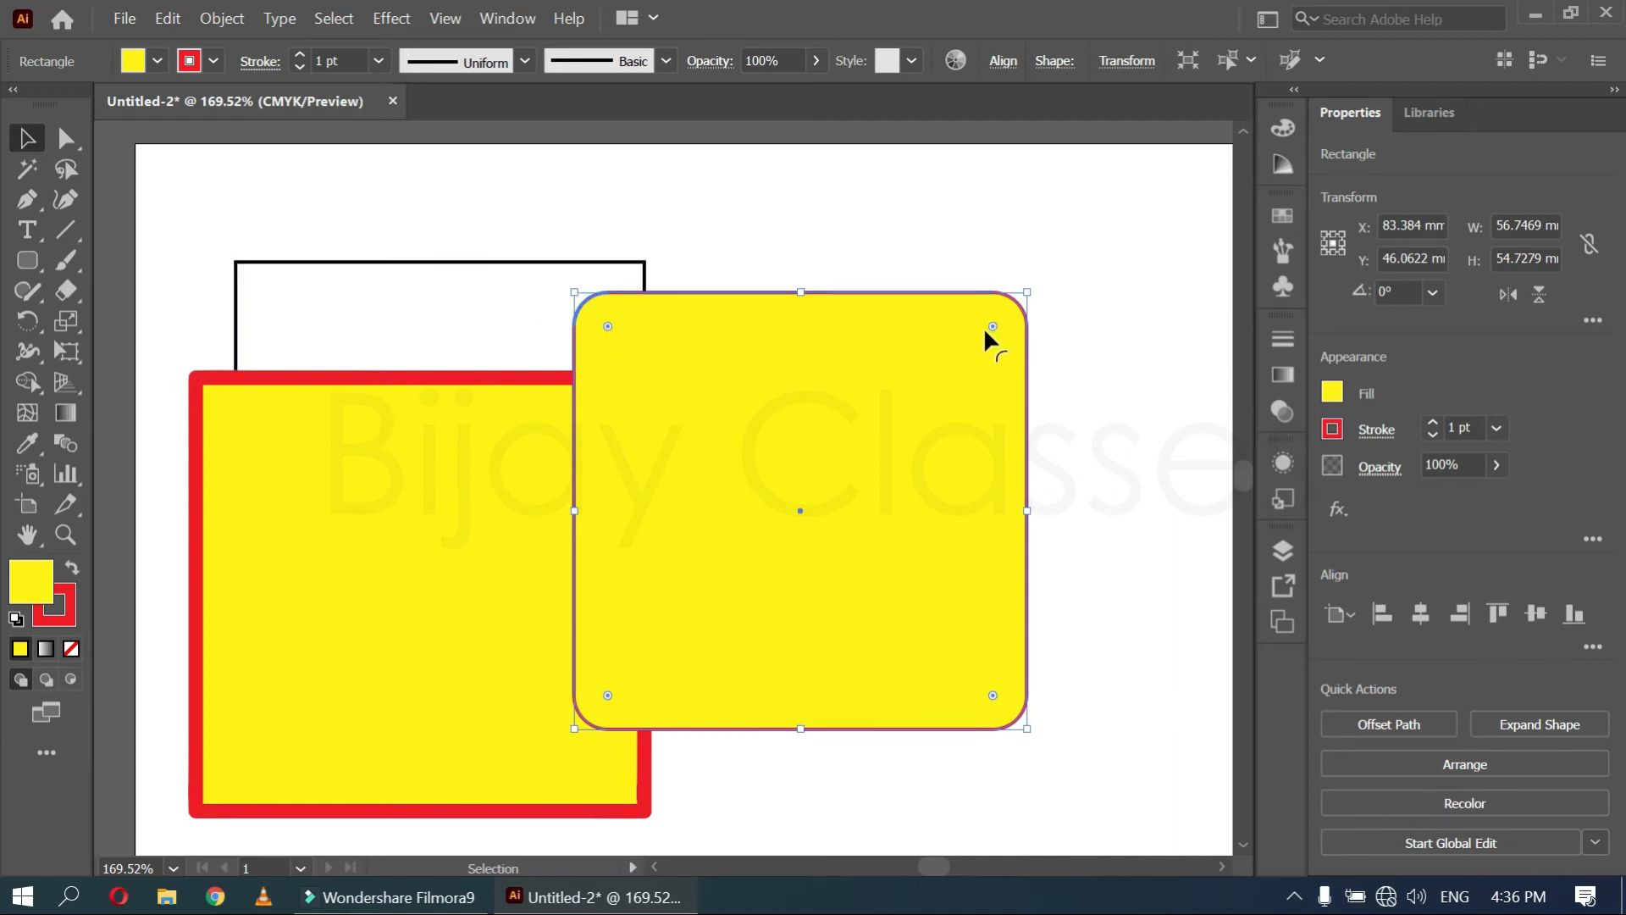
{"action": "left_click", "coordinate": [300, 298]}
{"action": "left_click", "coordinate": [734, 330]}
{"action": "left_click_drag", "start_coordinate": [734, 331], "coordinate": [891, 330]}
Round all corners of the black-outlined rectangle with a large radius, and select the thick-bordered yellow square
{"action": "left_click", "coordinate": [622, 308]}
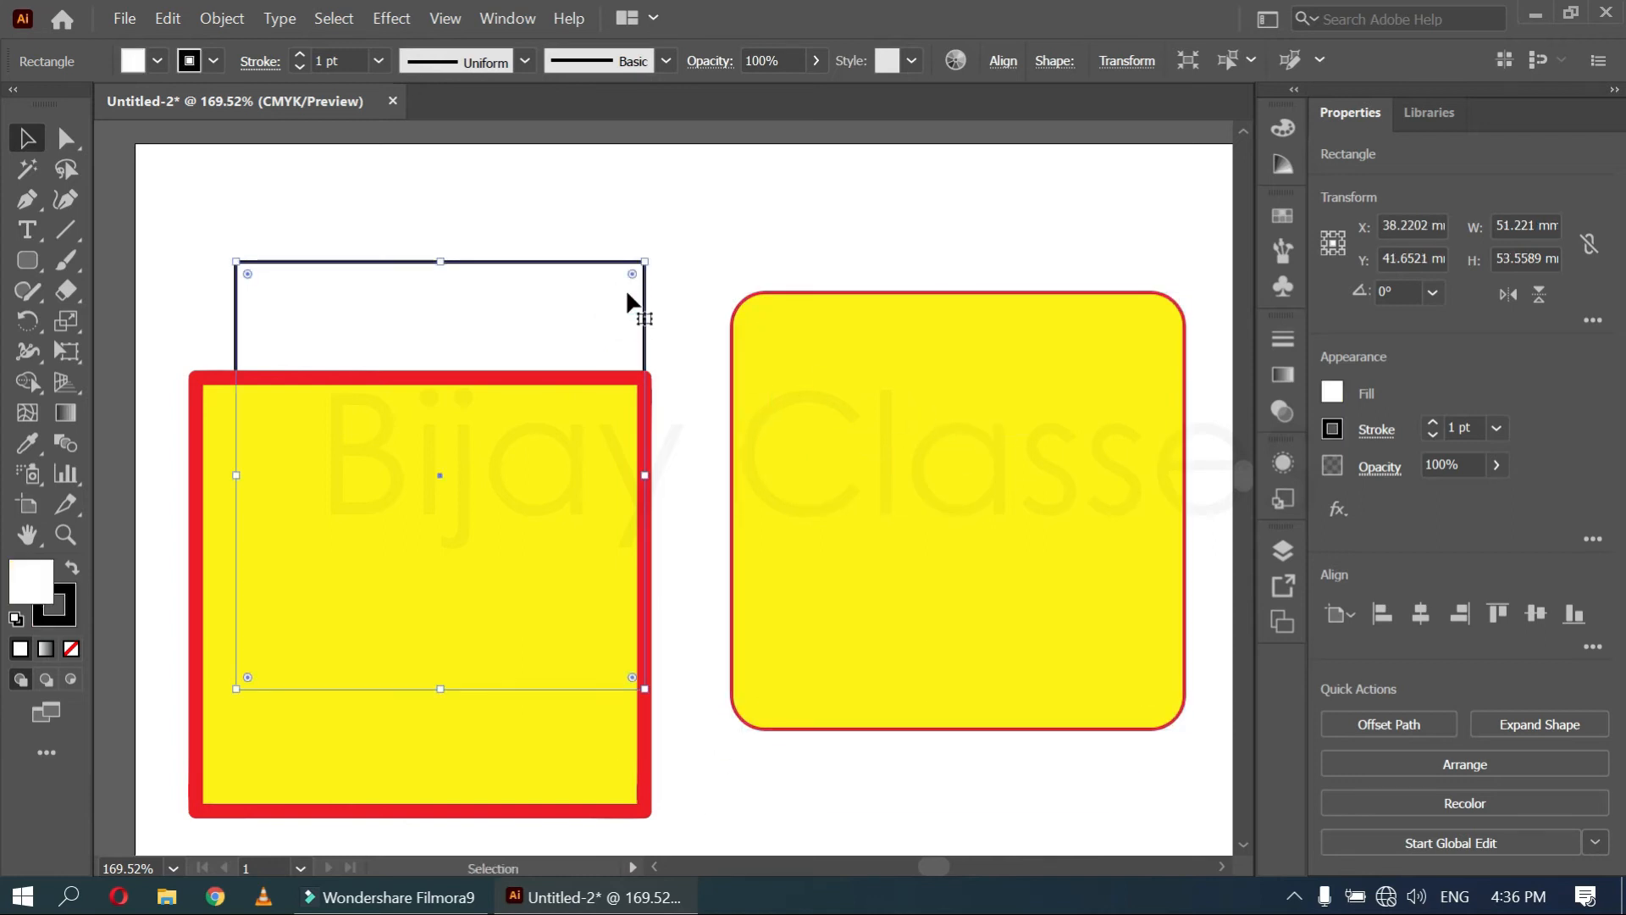
{"action": "left_click_drag", "start_coordinate": [632, 274], "coordinate": [548, 356]}
{"action": "left_click", "coordinate": [597, 805]}
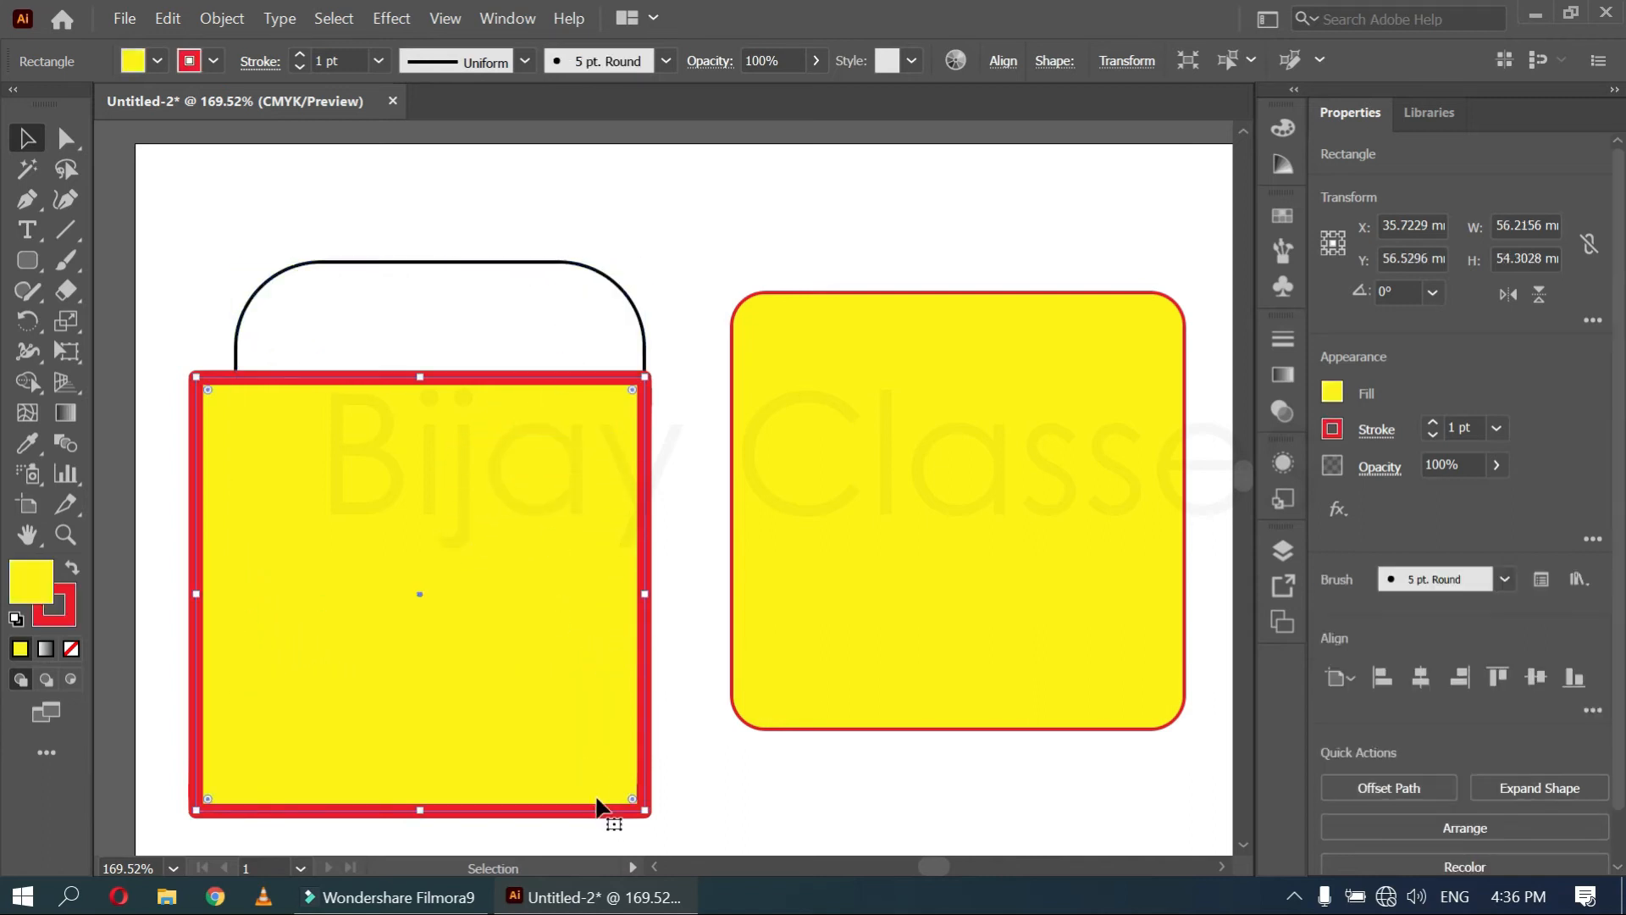
Round the thick-bordered yellow square's corners with a large radius, and shift the yellow rounded rectangle left and increase its corner radius
{"action": "left_click_drag", "start_coordinate": [632, 798], "coordinate": [546, 631]}
{"action": "left_click_drag", "start_coordinate": [776, 388], "coordinate": [721, 408]}
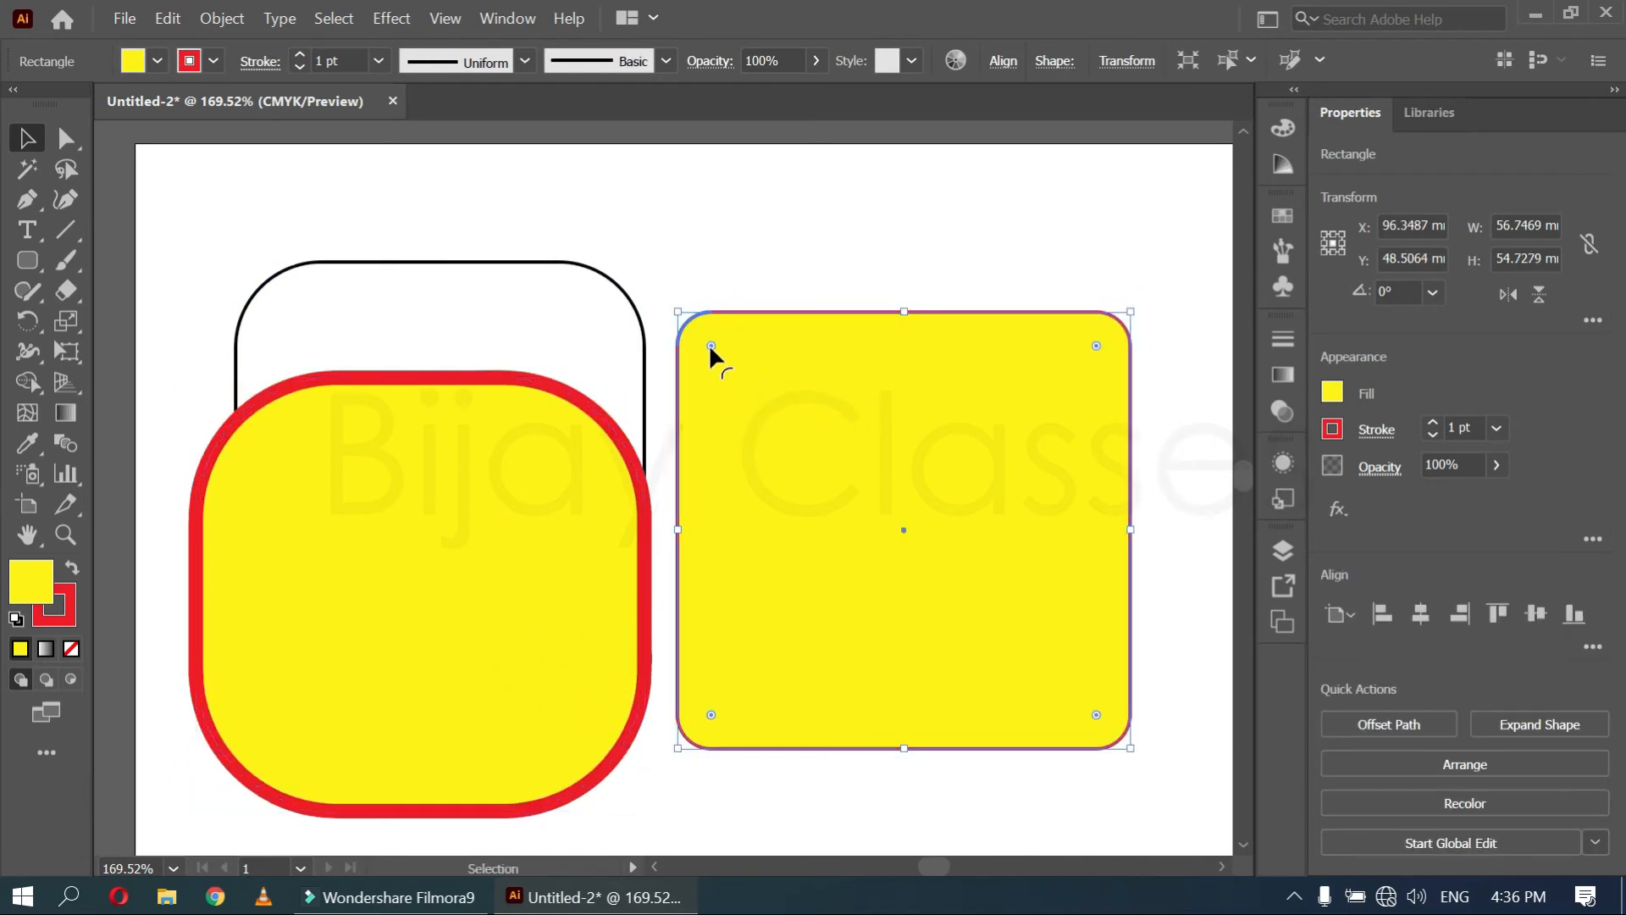
{"action": "left_click_drag", "start_coordinate": [709, 344], "coordinate": [745, 383]}
Draw a rectangle about 29.3 by 25.4 mm over the large rounded rectangle's upper-left corner and round all its corners
{"action": "left_click_drag", "start_coordinate": [25, 269], "coordinate": [181, 261]}
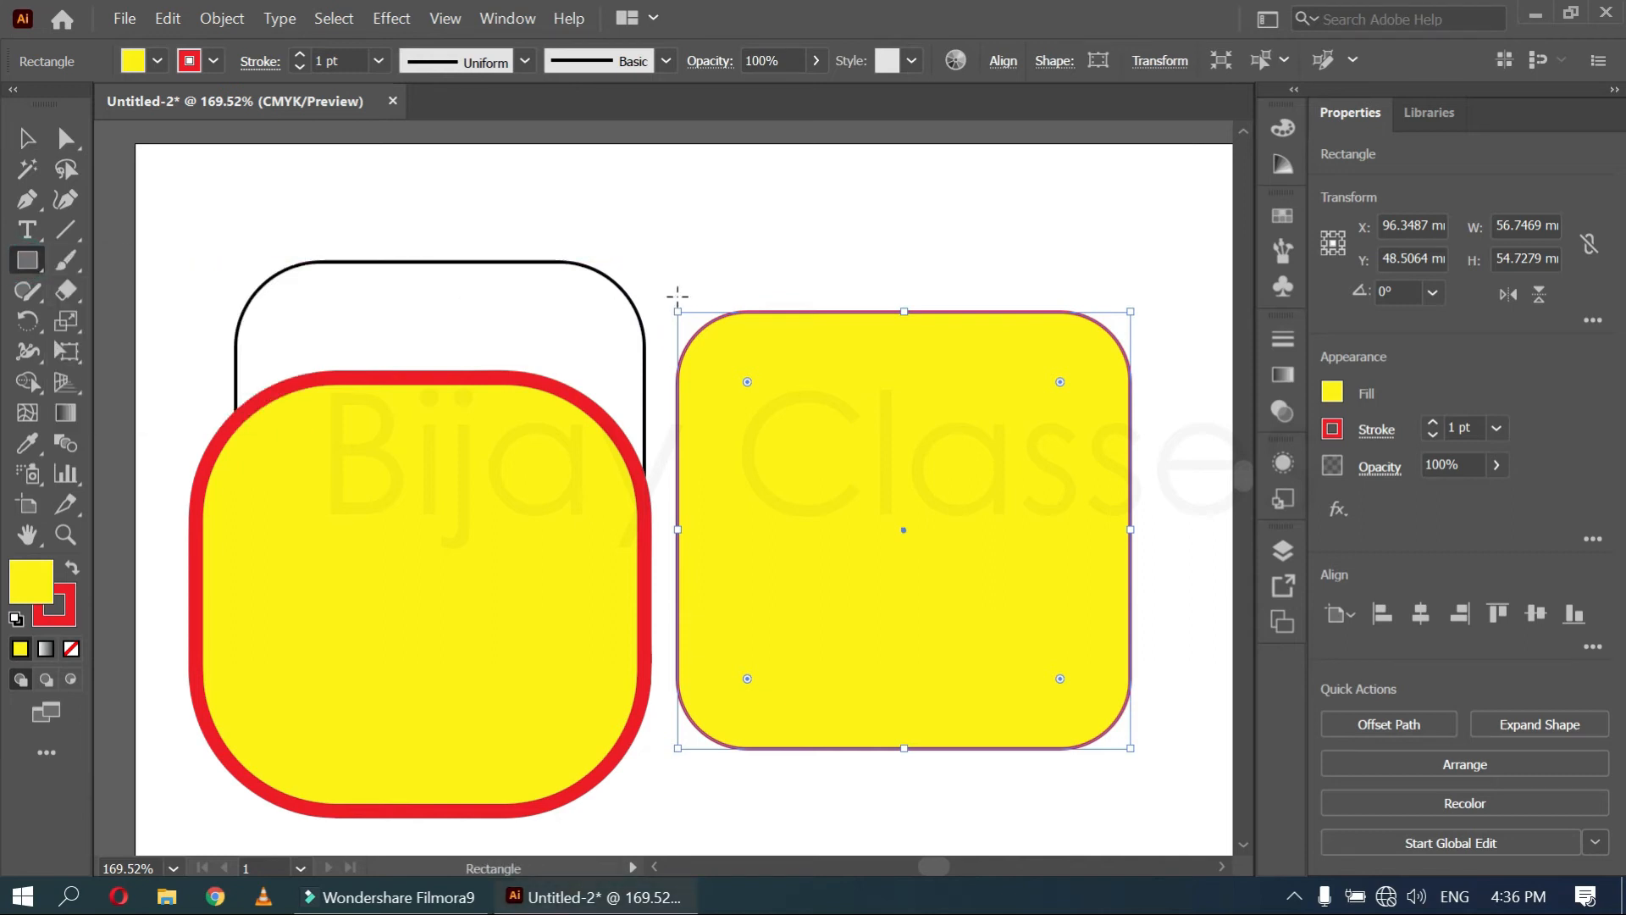
{"action": "left_click_drag", "start_coordinate": [658, 215], "coordinate": [892, 417]}
{"action": "left_click_drag", "start_coordinate": [669, 227], "coordinate": [688, 254]}
Draw two plain overlapping rectangles over the thick-bordered square, about 25.9 by 32.5 mm and about 21.7 by 25.2 mm
{"action": "left_click_drag", "start_coordinate": [26, 260], "coordinate": [123, 266]}
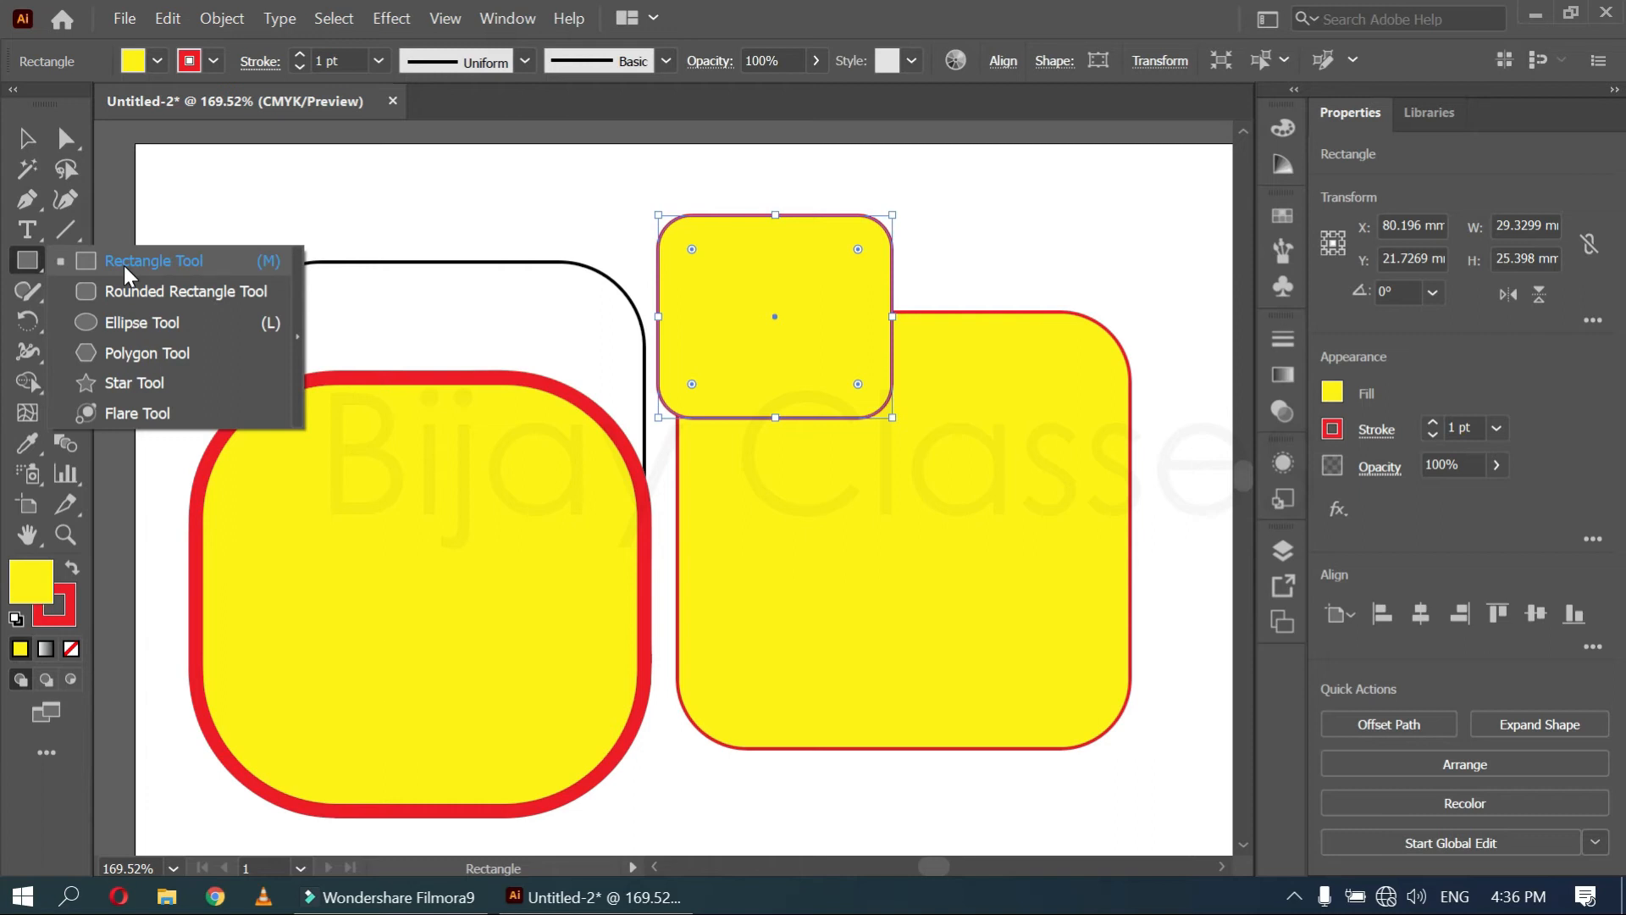
{"action": "left_click", "coordinate": [181, 259]}
{"action": "left_click_drag", "start_coordinate": [456, 526], "coordinate": [662, 785]}
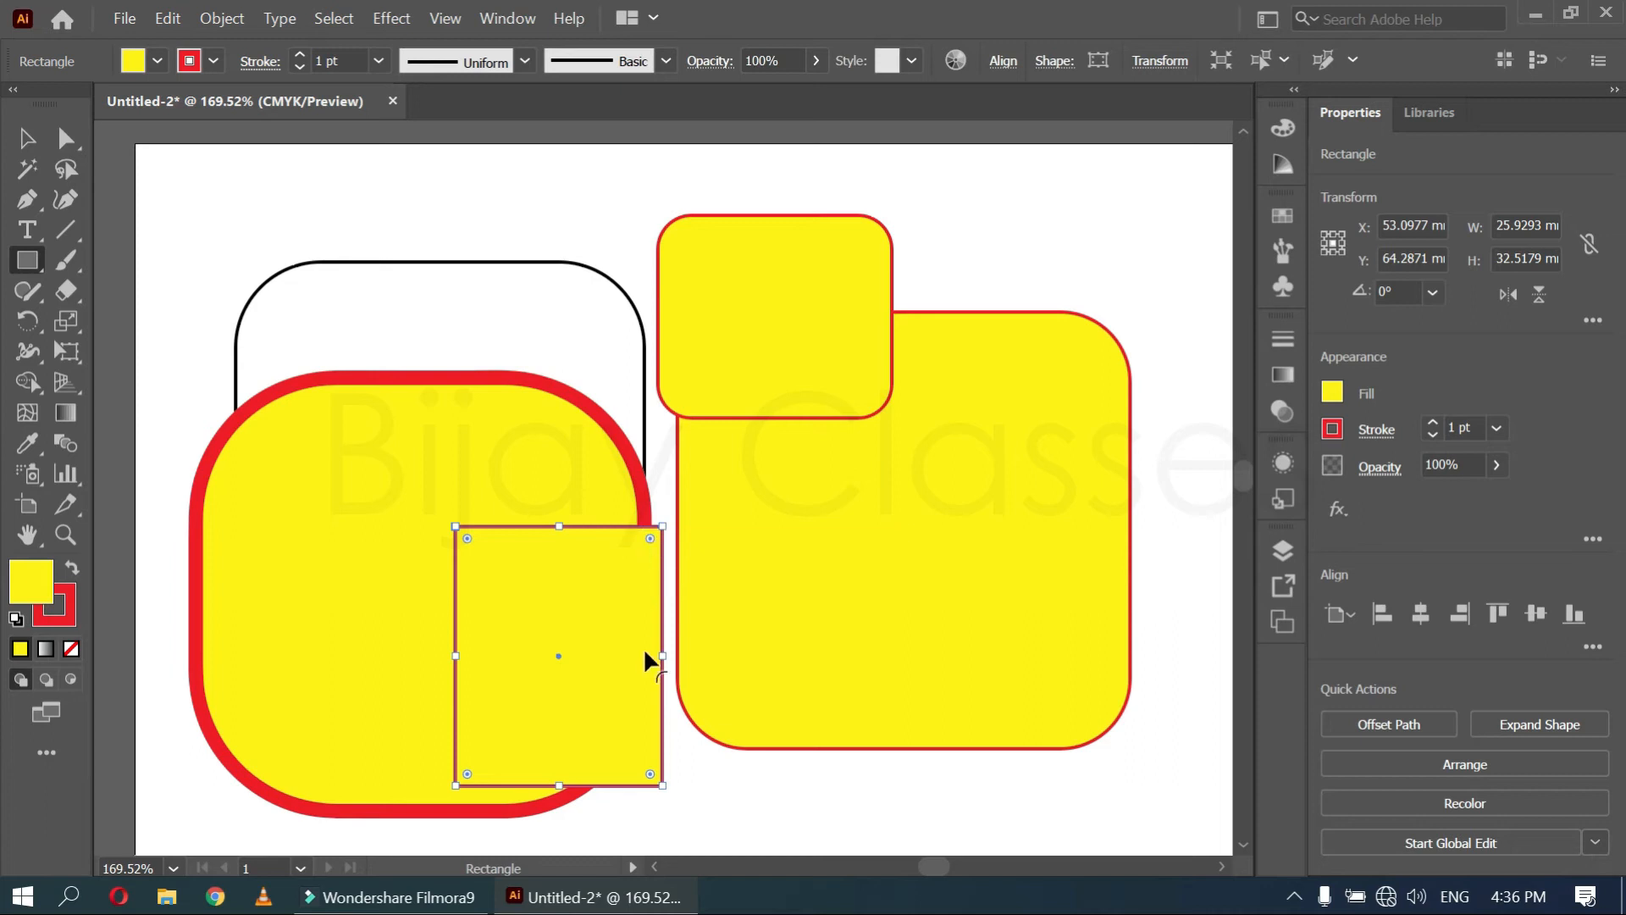
{"action": "left_click_drag", "start_coordinate": [514, 676], "coordinate": [341, 475]}
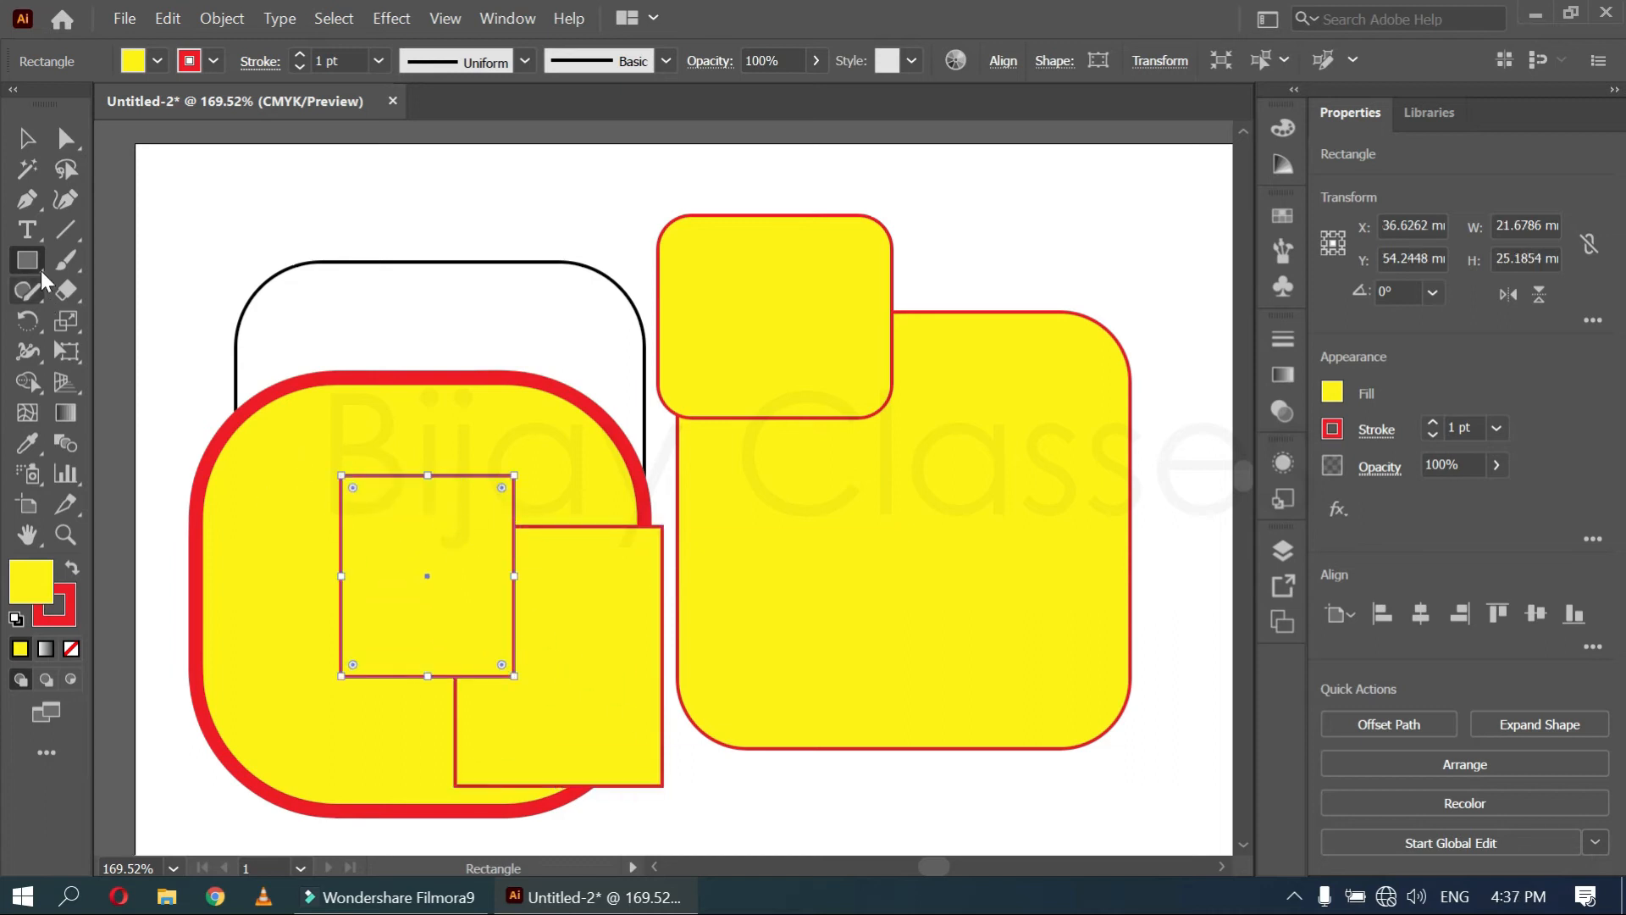
Draw a rounded rectangle about 26.6 by 28.3 mm over the lower part of the large thin-bordered rounded rectangle
{"action": "left_click_drag", "start_coordinate": [27, 260], "coordinate": [127, 291]}
{"action": "left_click_drag", "start_coordinate": [781, 529], "coordinate": [992, 754]}
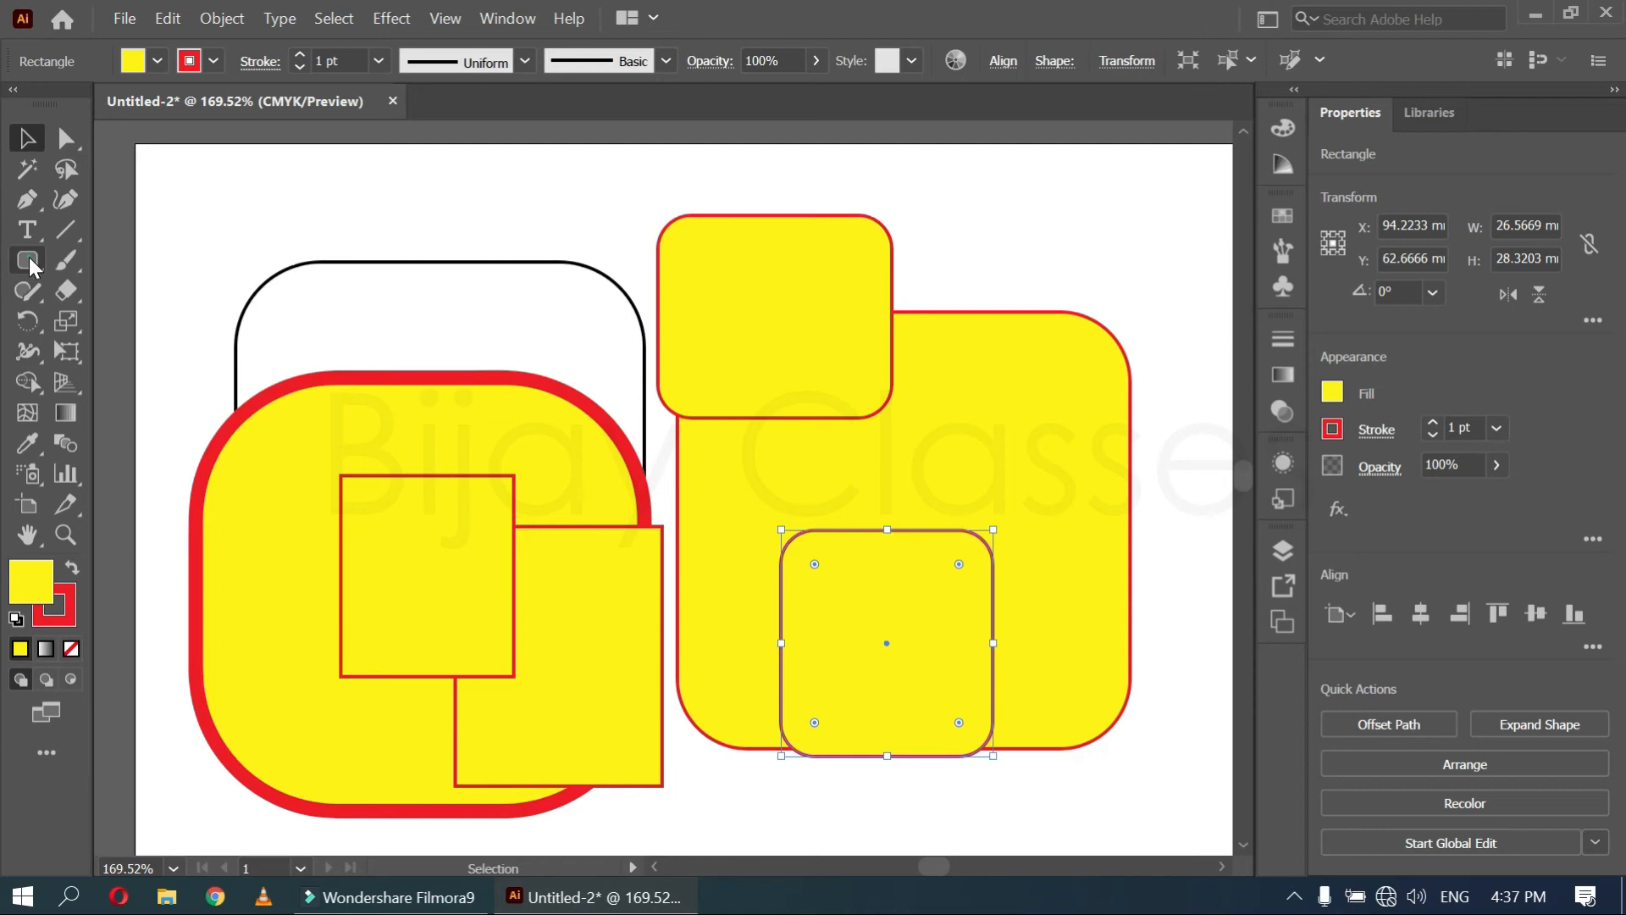
{"action": "left_click_drag", "start_coordinate": [28, 260], "coordinate": [59, 254]}
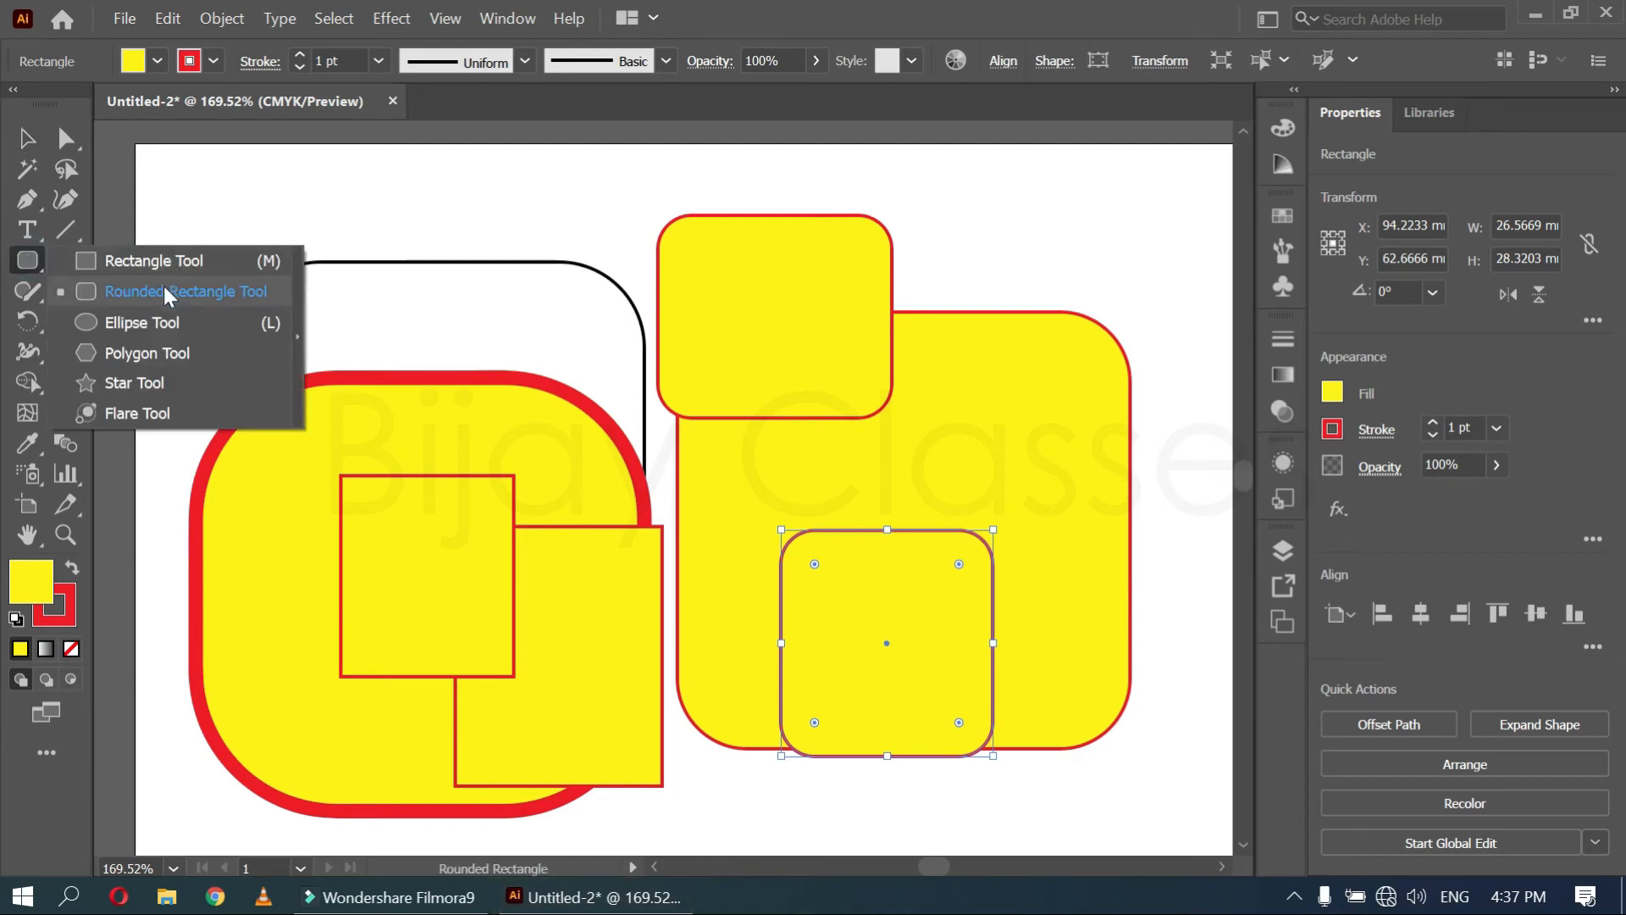
{"action": "left_click", "coordinate": [170, 261]}
{"action": "left_click", "coordinate": [232, 215]}
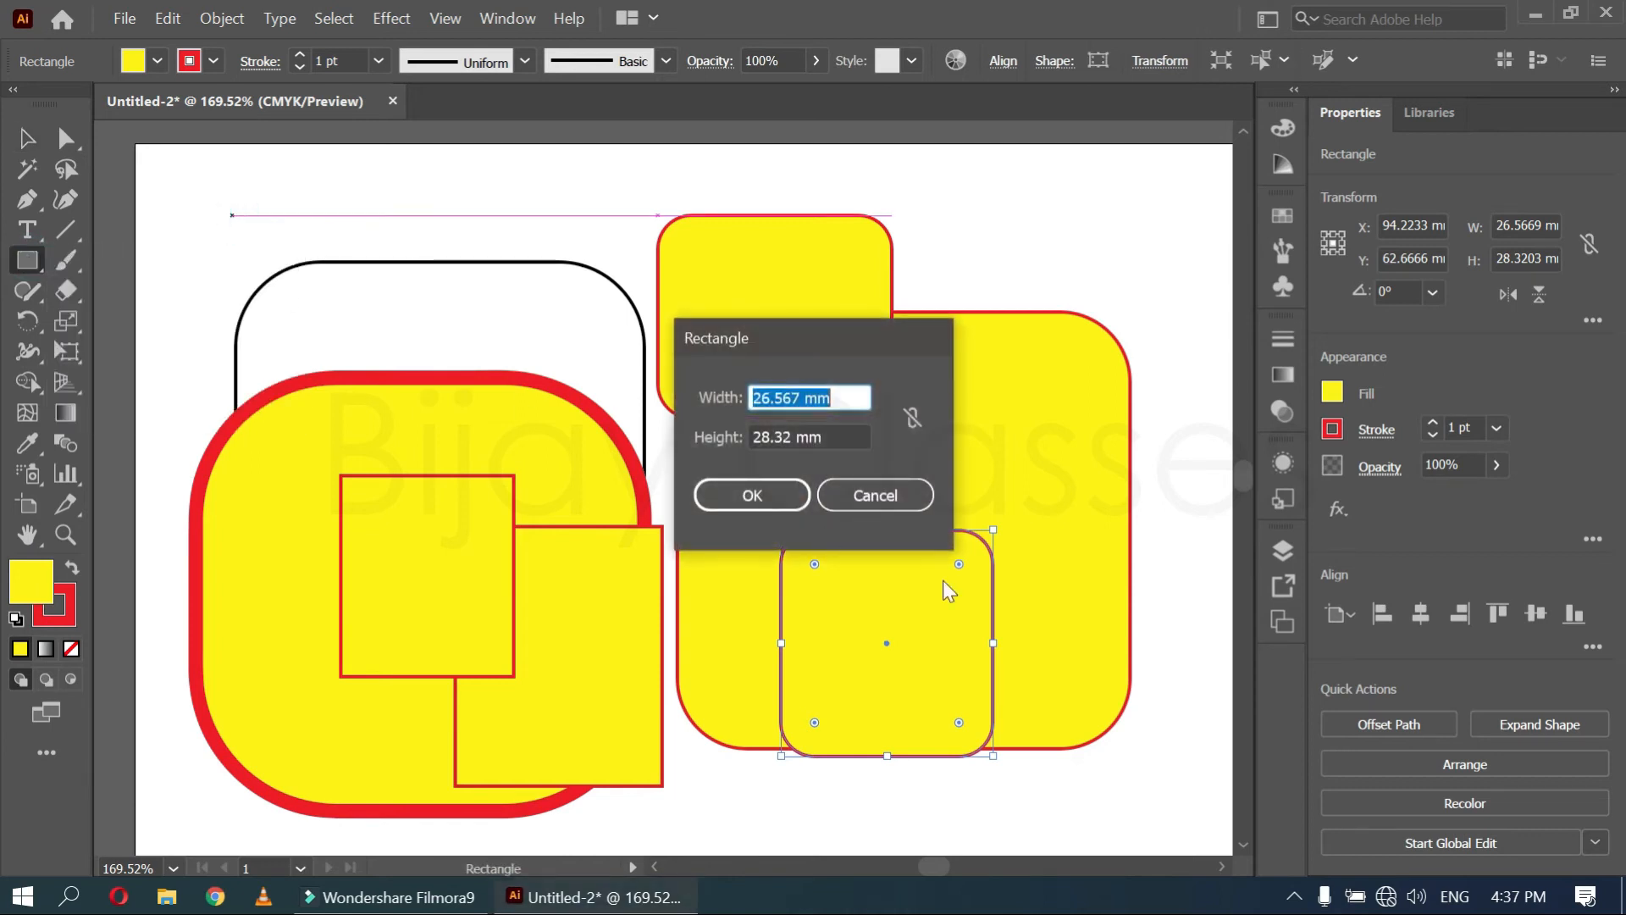
{"action": "left_click", "coordinate": [908, 503]}
Delete all the shapes from the artboard
{"action": "key", "text": "v"}
{"action": "left_click_drag", "start_coordinate": [305, 207], "coordinate": [932, 668]}
{"action": "key", "text": "Delete"}
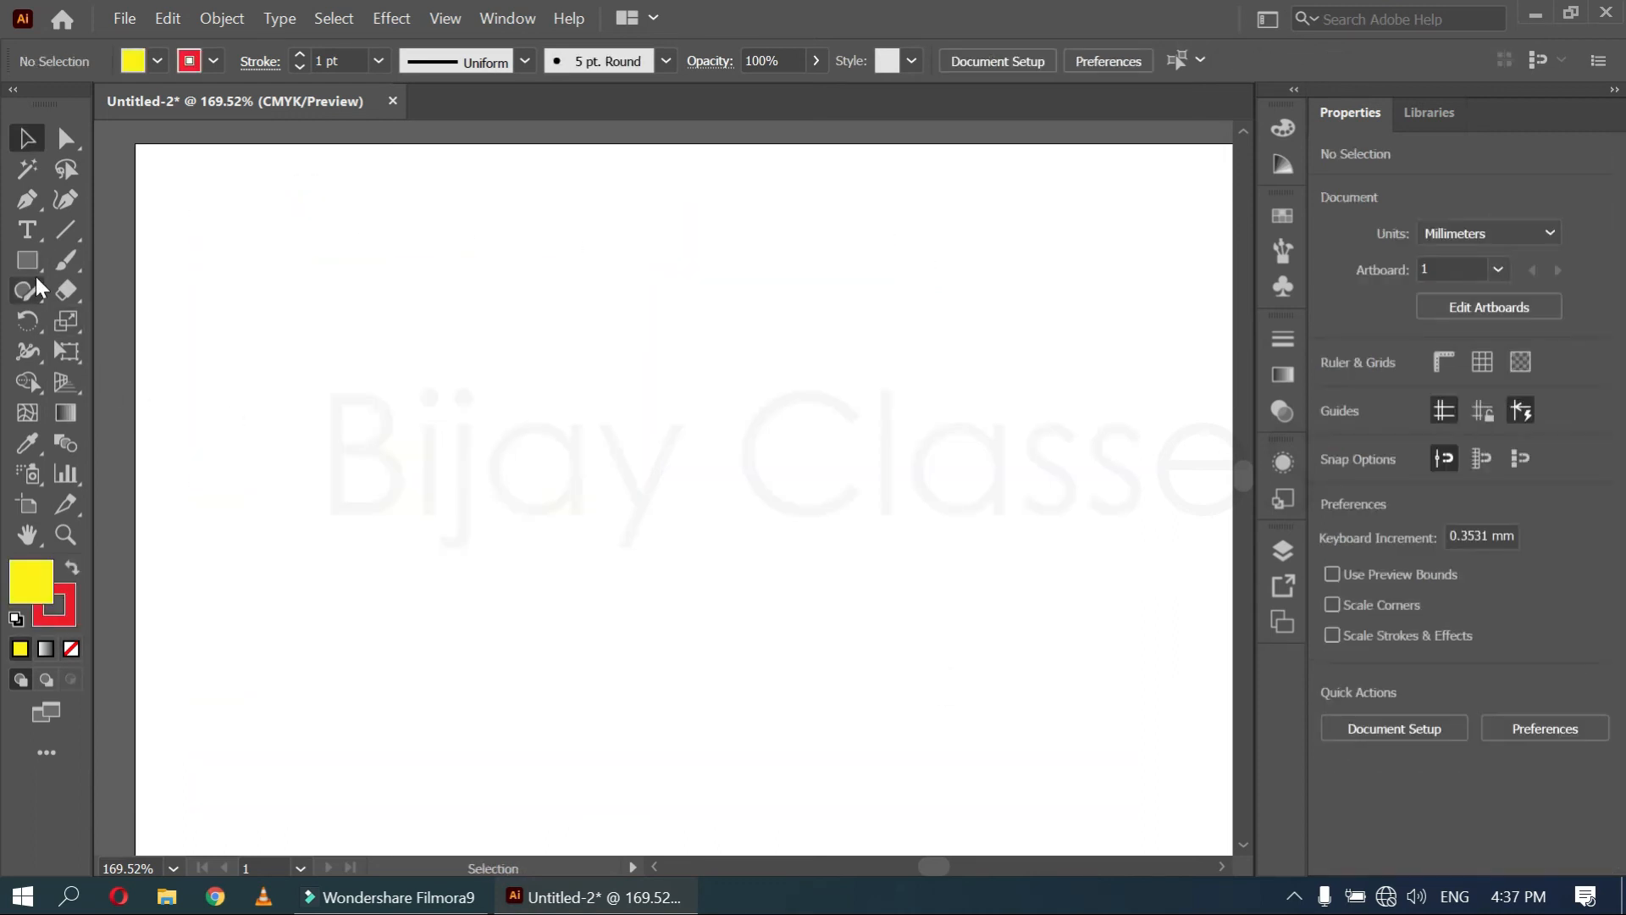
Create a rectangle with an exact size of 90 by 55 mm, starting near the artboard's upper left
{"action": "left_click", "coordinate": [26, 254]}
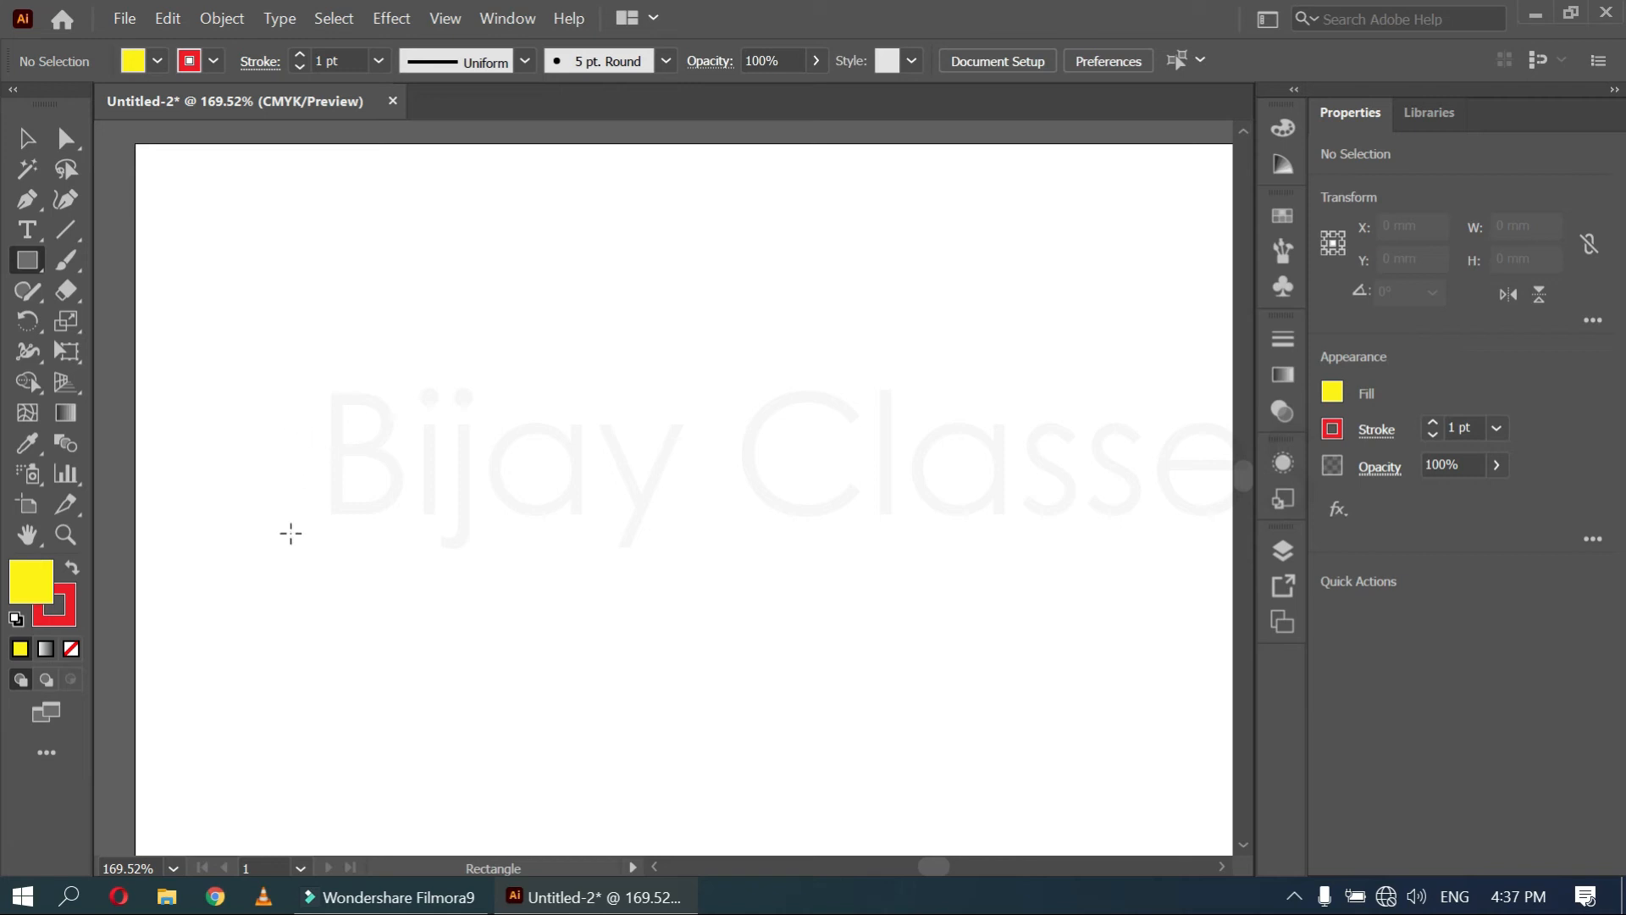
{"action": "left_click", "coordinate": [319, 312]}
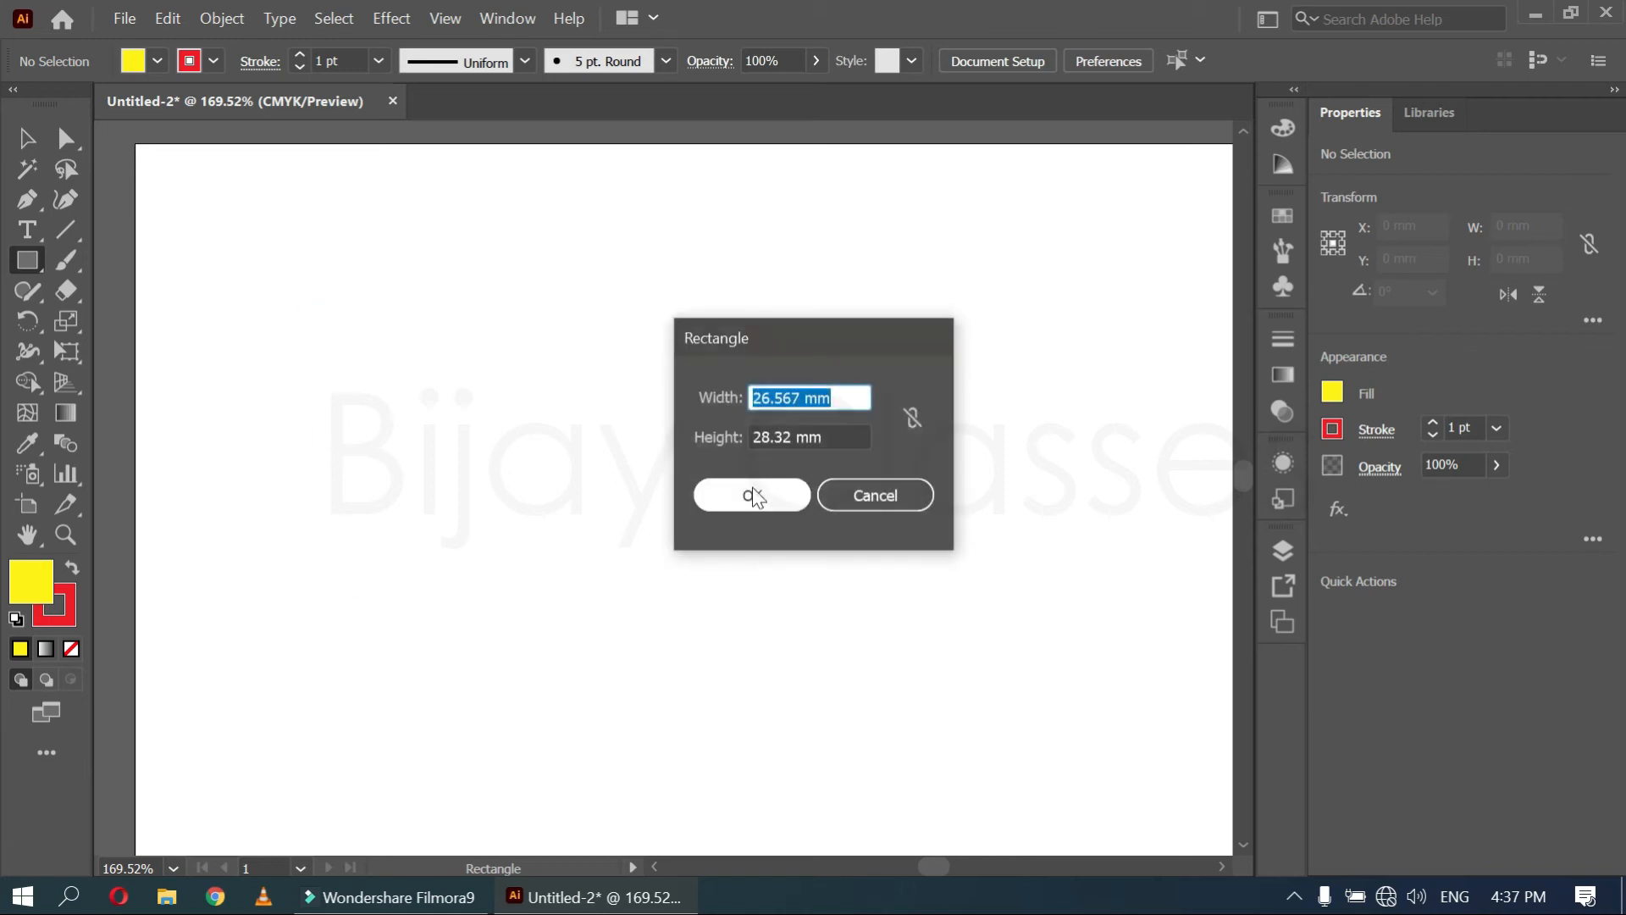
{"action": "double_click", "coordinate": [843, 399]}
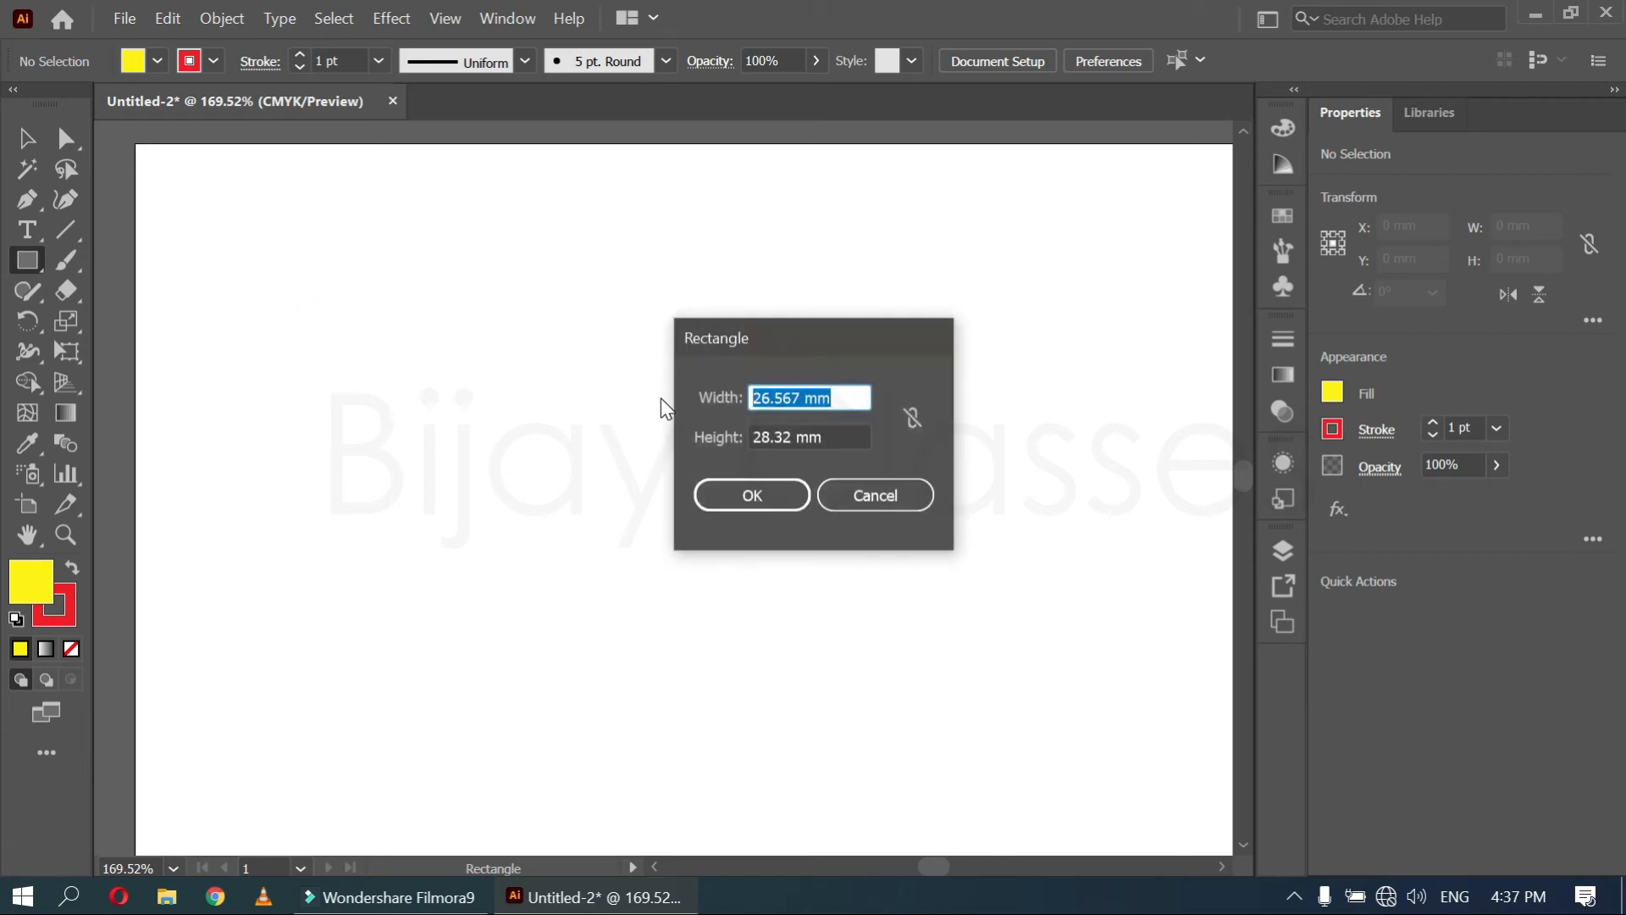
{"action": "type", "text": "90"}
{"action": "key", "text": "Tab"}
{"action": "type", "text": "55"}
{"action": "key", "text": "Return"}
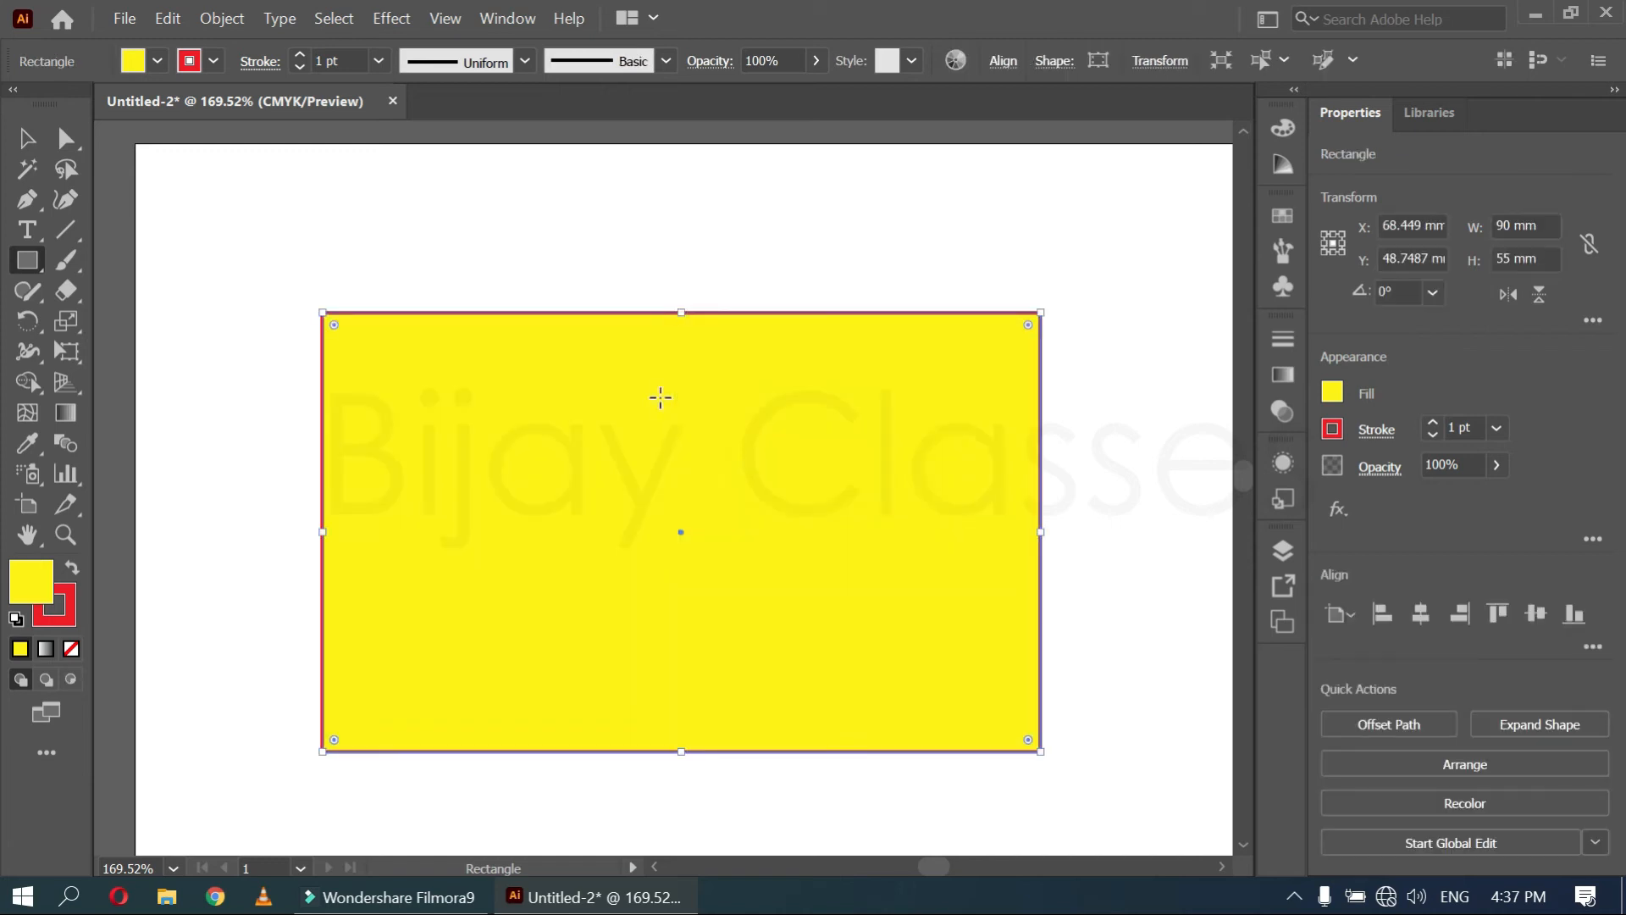
{"action": "left_click", "coordinate": [27, 138]}
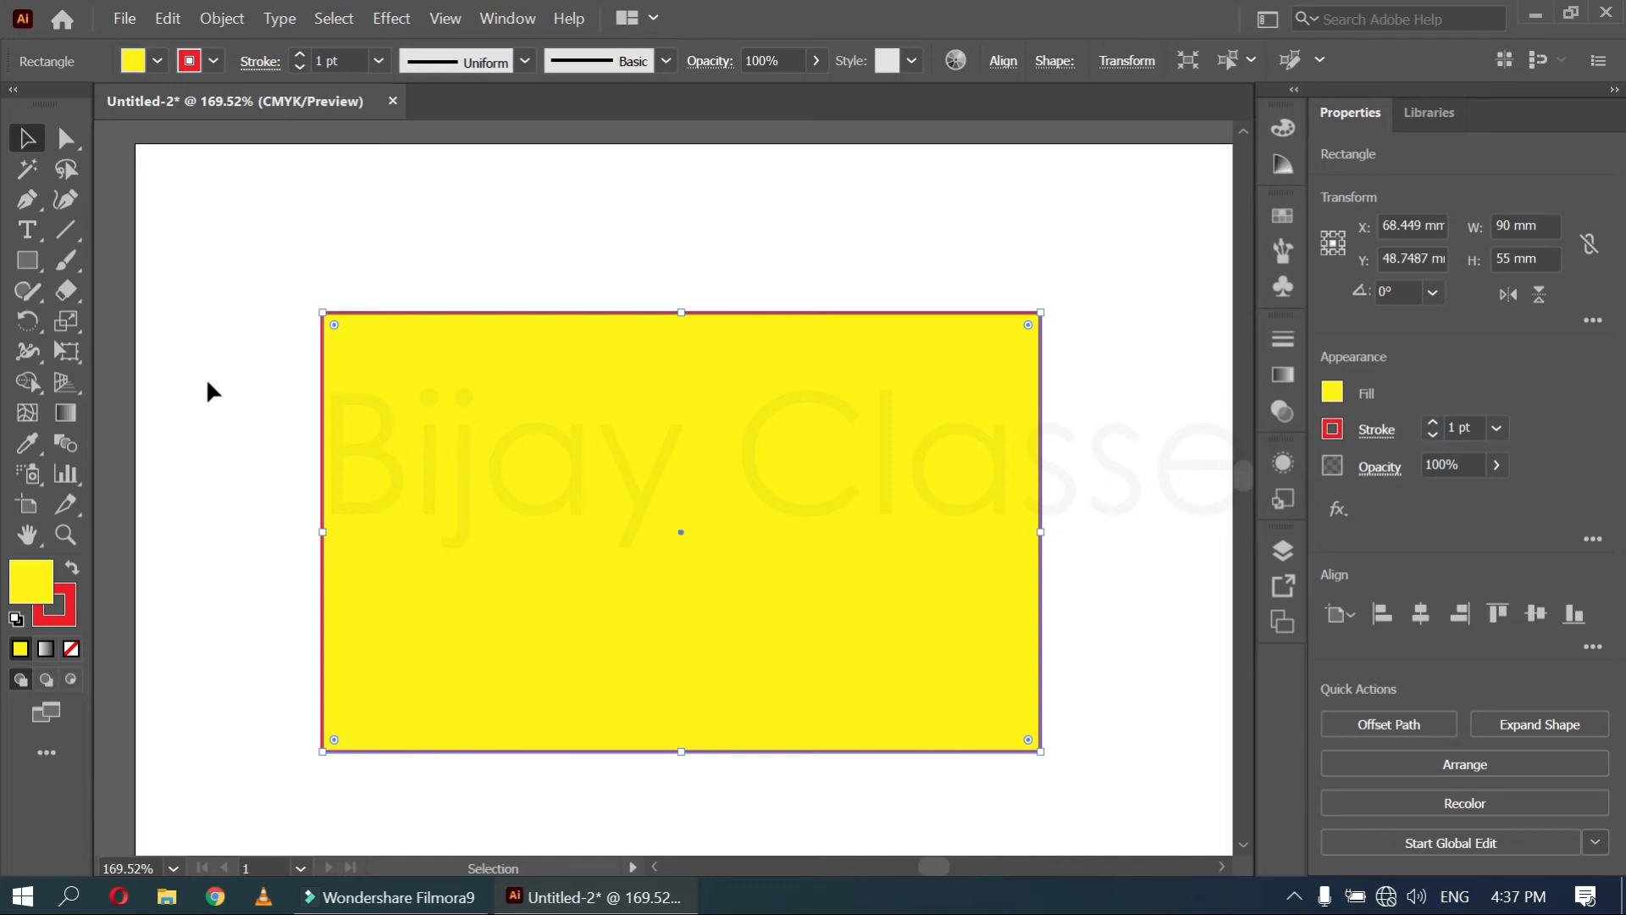
Draw a small rectangle about 23 by 22.3 mm between the artboard's left edge and the 90 by 55 mm rectangle
{"action": "left_click", "coordinate": [32, 257]}
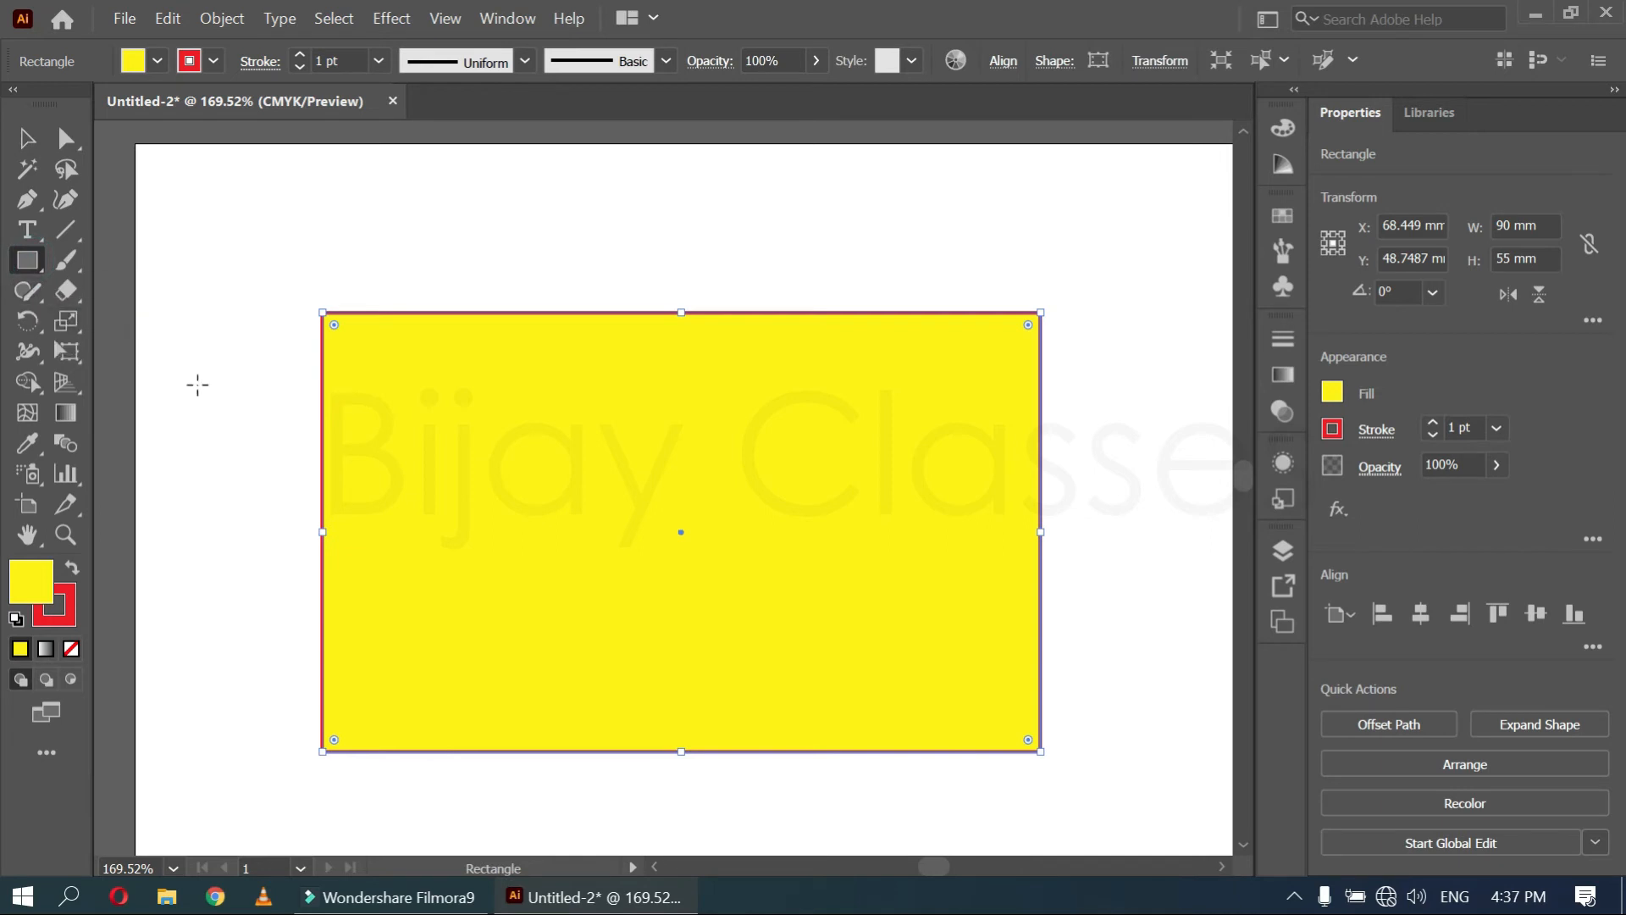
{"action": "scroll", "coordinate": [758, 589], "scroll_direction": "down", "scroll_amount": 4}
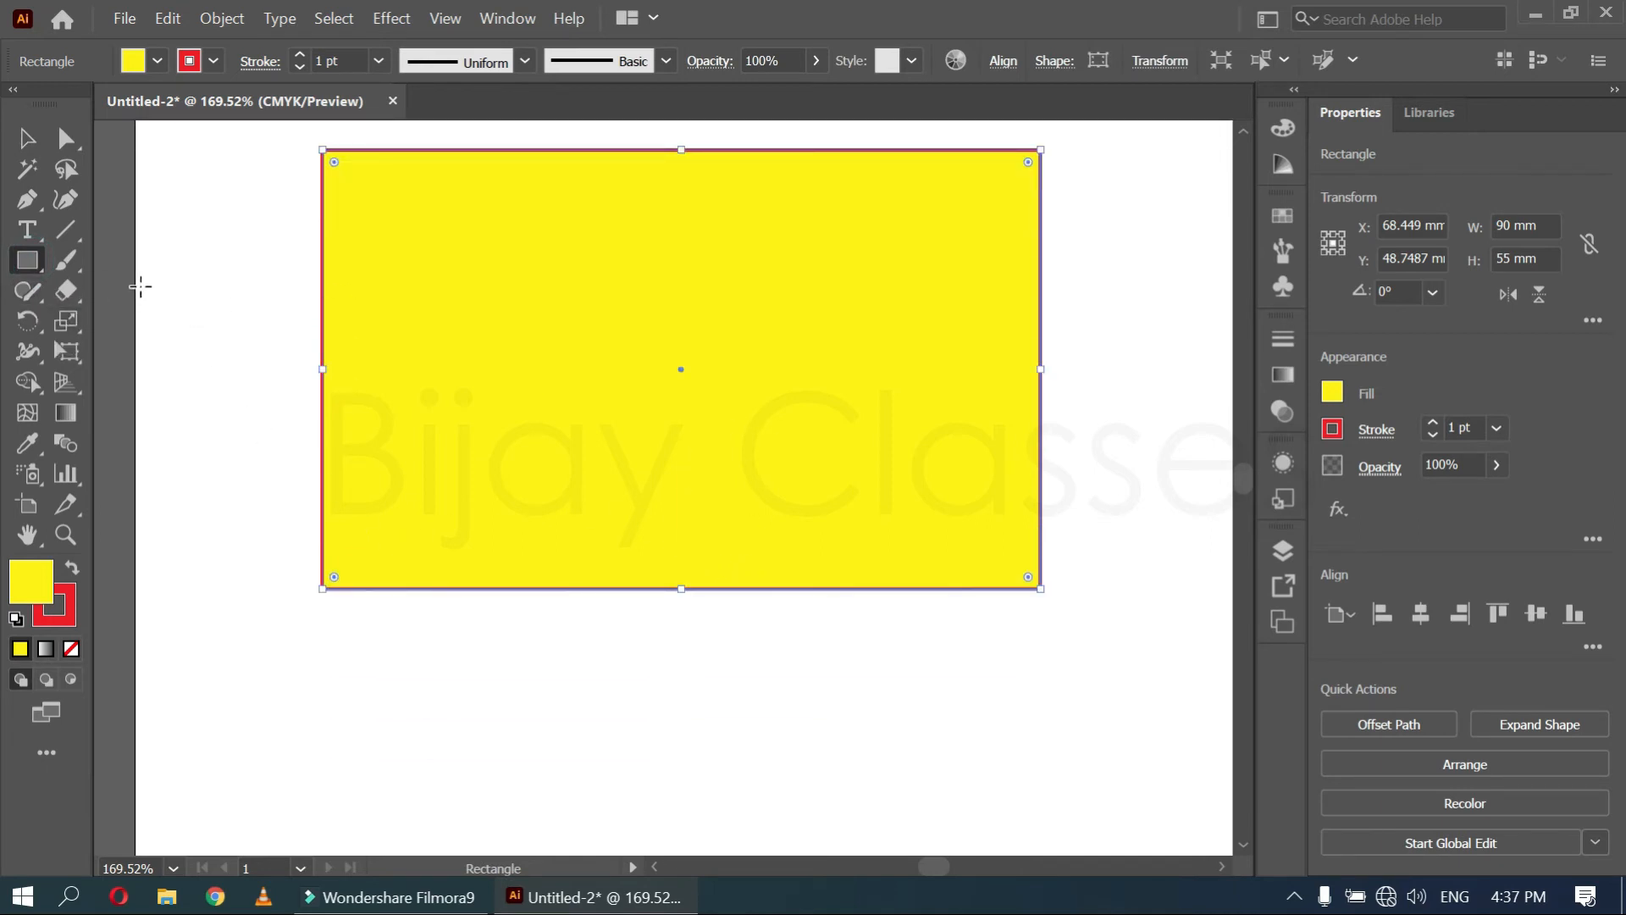
{"action": "mouse_move", "coordinate": [139, 288]}
{"action": "left_mouse_down"}
{"action": "mouse_move", "coordinate": [334, 461]}
{"action": "mouse_move", "coordinate": [319, 464]}
{"action": "left_mouse_up"}
{"action": "scroll", "coordinate": [416, 537], "scroll_direction": "up", "scroll_amount": 3}
{"action": "key", "text": "v"}
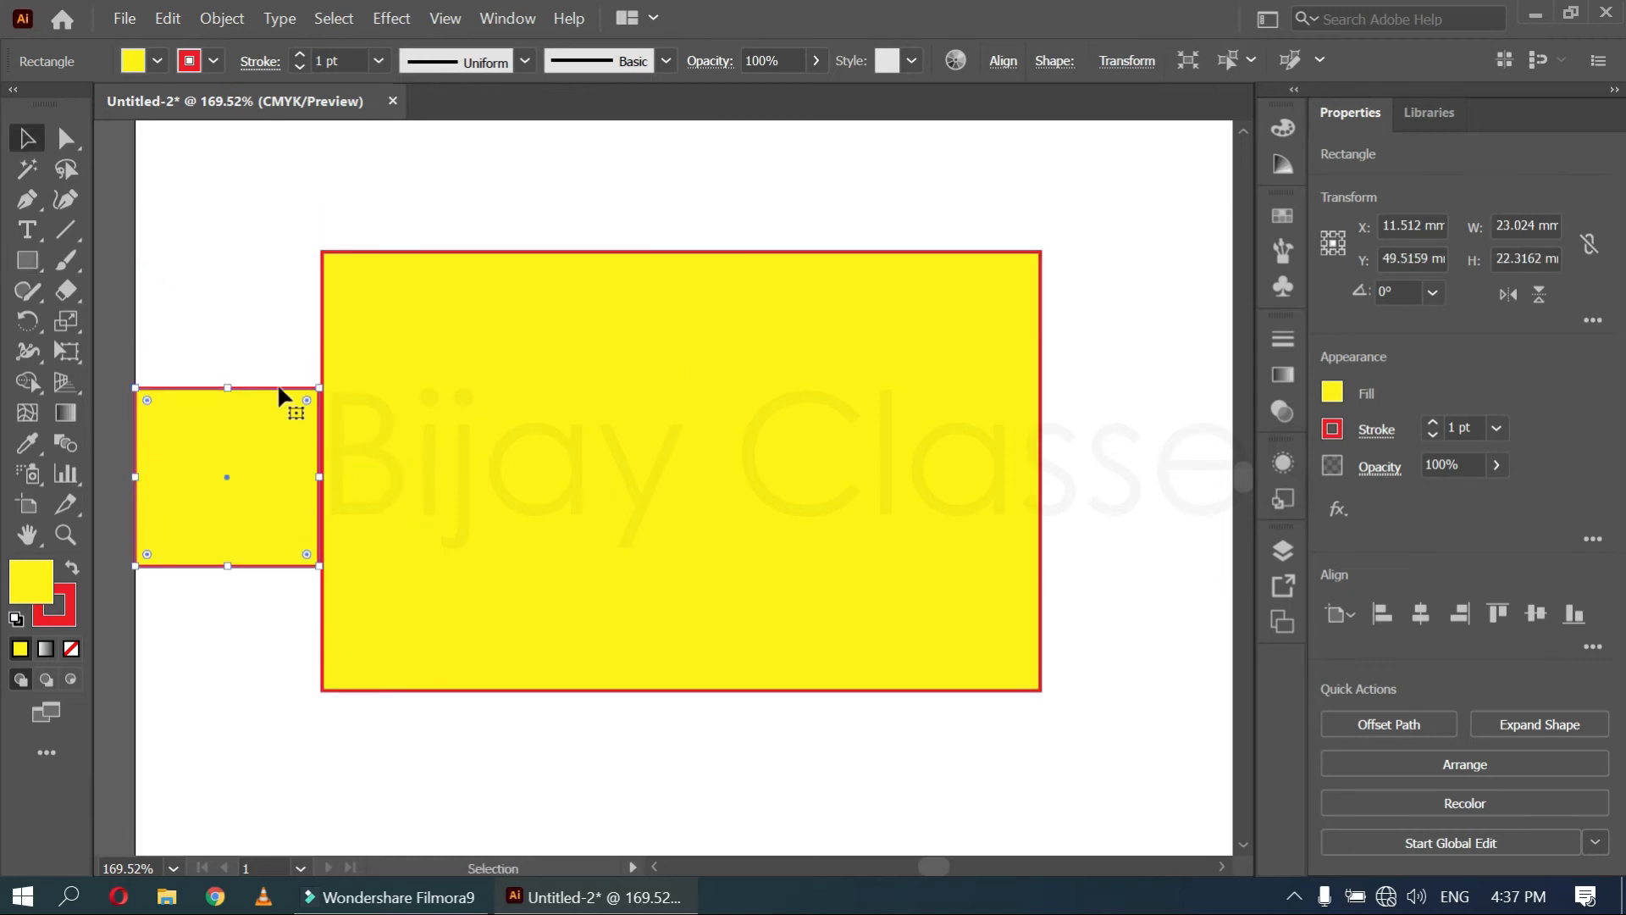
Delete the small rectangle and the 90 by 55 mm rectangle
{"action": "left_click", "coordinate": [246, 311]}
{"action": "left_click", "coordinate": [226, 461]}
{"action": "key", "text": "Delete"}
{"action": "left_click", "coordinate": [648, 613]}
{"action": "key", "text": "Delete"}
{"action": "scroll", "coordinate": [461, 598], "scroll_direction": "up", "scroll_amount": 2}
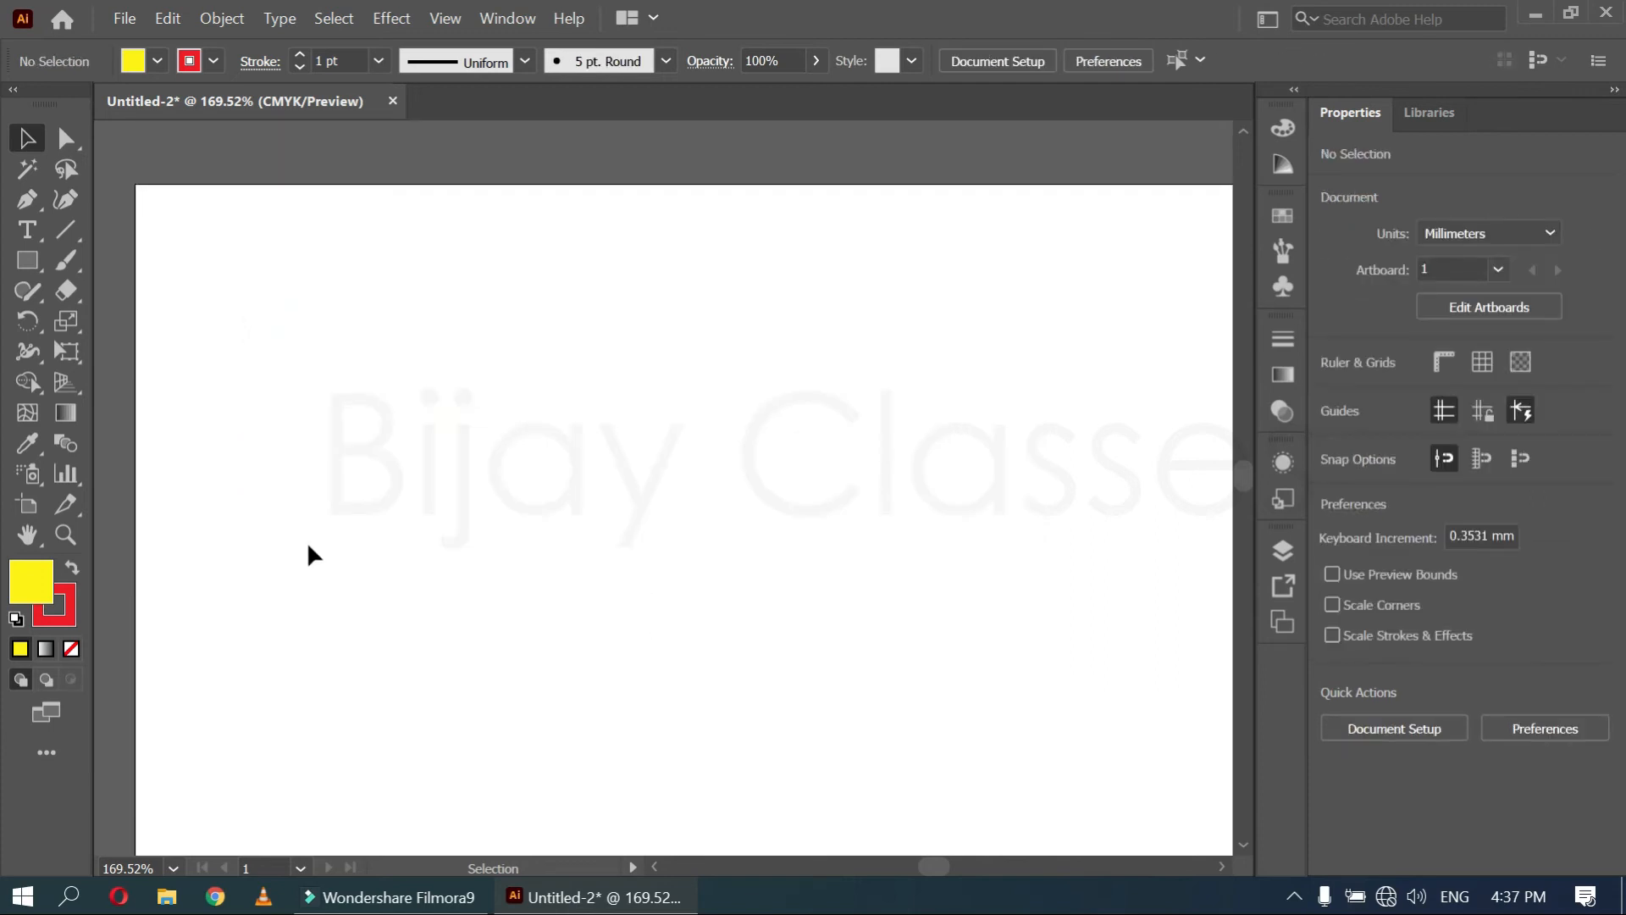
Draw a perfect square about 50.4 mm wide in the artboard's upper-left area, trying freely proportioned rectangles before constraining it
{"action": "left_click", "coordinate": [28, 260]}
{"action": "mouse_move", "coordinate": [232, 305]}
{"action": "left_mouse_down"}
{"action": "mouse_move", "coordinate": [432, 407]}
{"action": "mouse_move", "coordinate": [821, 508]}
{"action": "mouse_move", "coordinate": [869, 603]}
{"action": "left_mouse_up"}
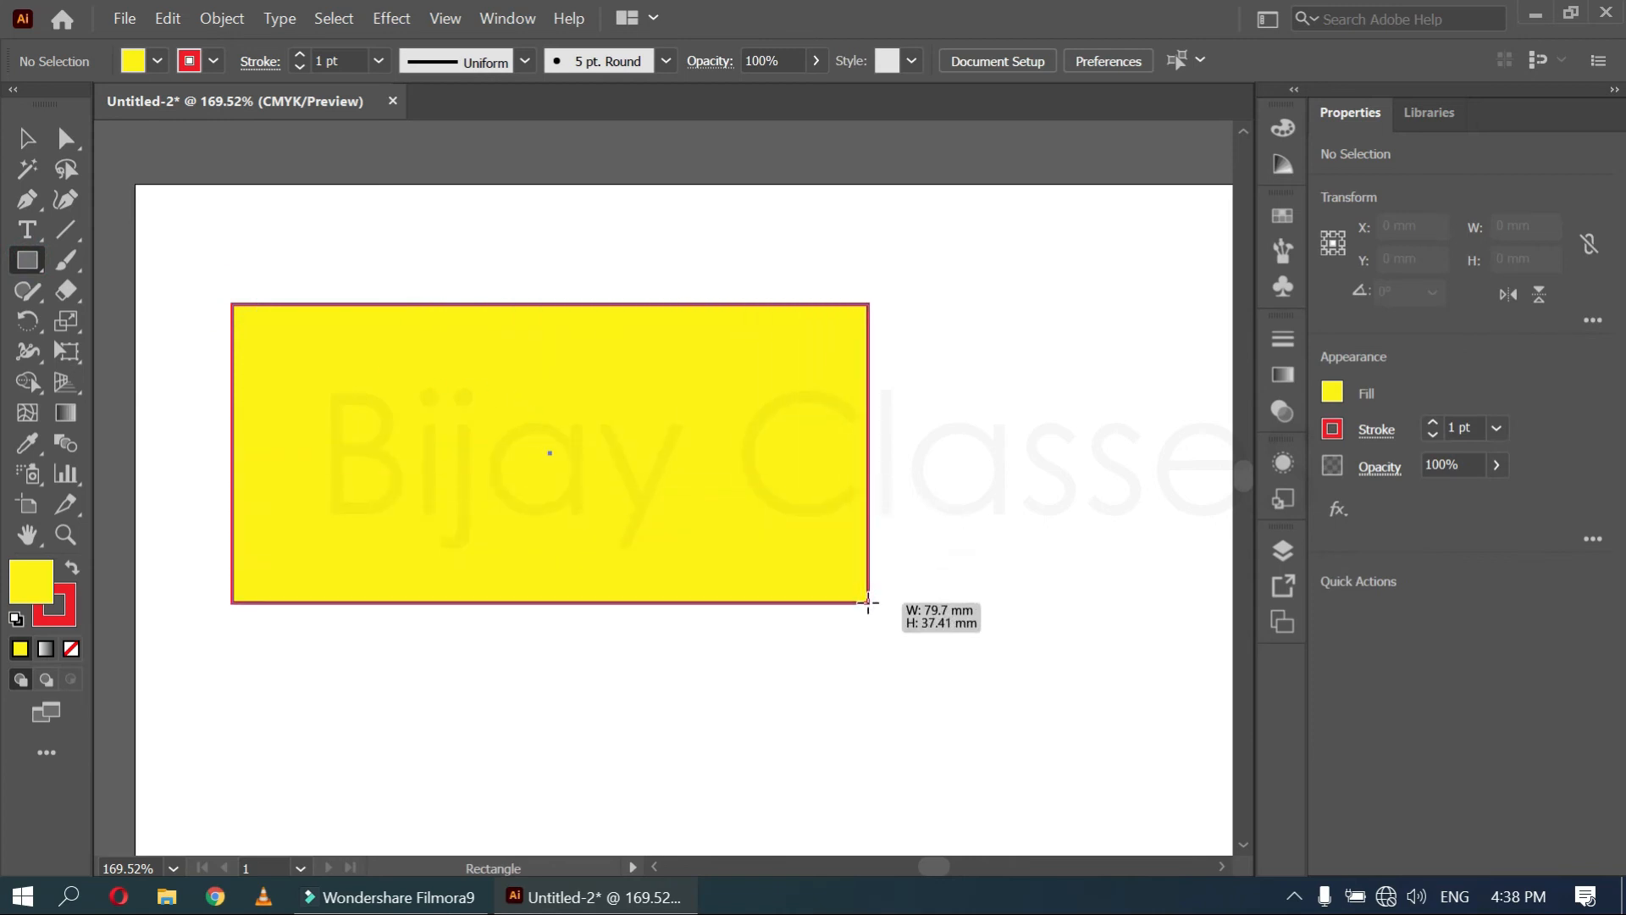
{"action": "left_click_drag", "start_coordinate": [868, 603], "coordinate": [541, 604]}
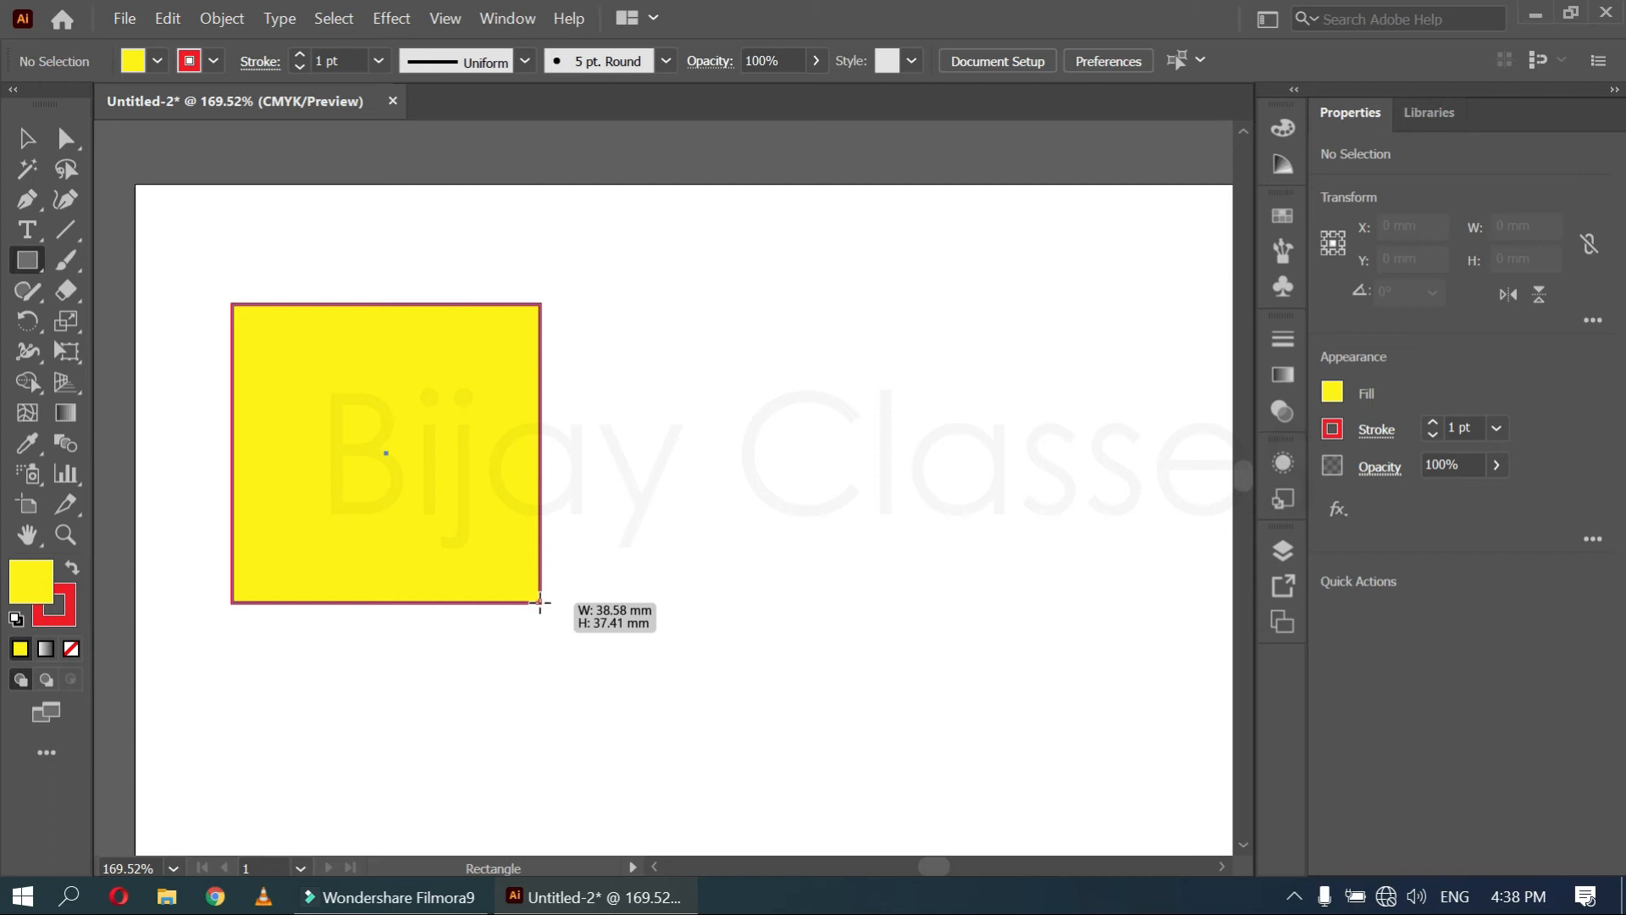
{"action": "mouse_move", "coordinate": [539, 602]}
{"action": "left_mouse_down"}
{"action": "mouse_move", "coordinate": [535, 575]}
{"action": "mouse_move", "coordinate": [551, 588]}
{"action": "mouse_move", "coordinate": [589, 563]}
{"action": "left_mouse_up"}
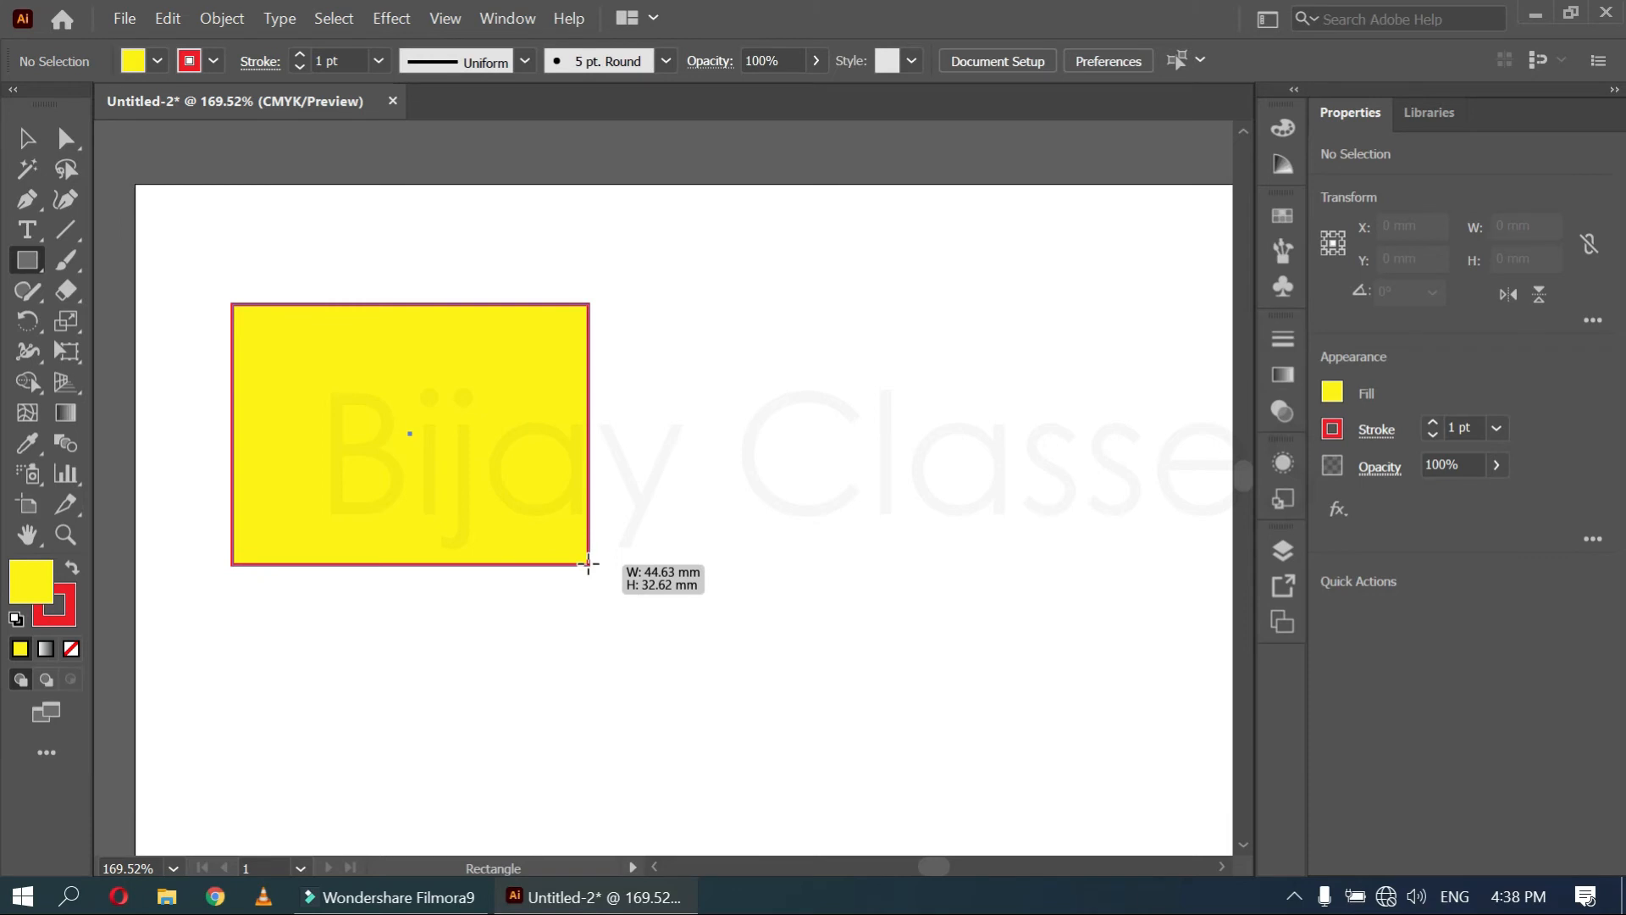
{"action": "mouse_move", "coordinate": [589, 563]}
{"action": "left_mouse_down"}
{"action": "mouse_move", "coordinate": [570, 640]}
{"action": "mouse_move", "coordinate": [457, 546]}
{"action": "mouse_move", "coordinate": [635, 657]}
{"action": "left_mouse_up"}
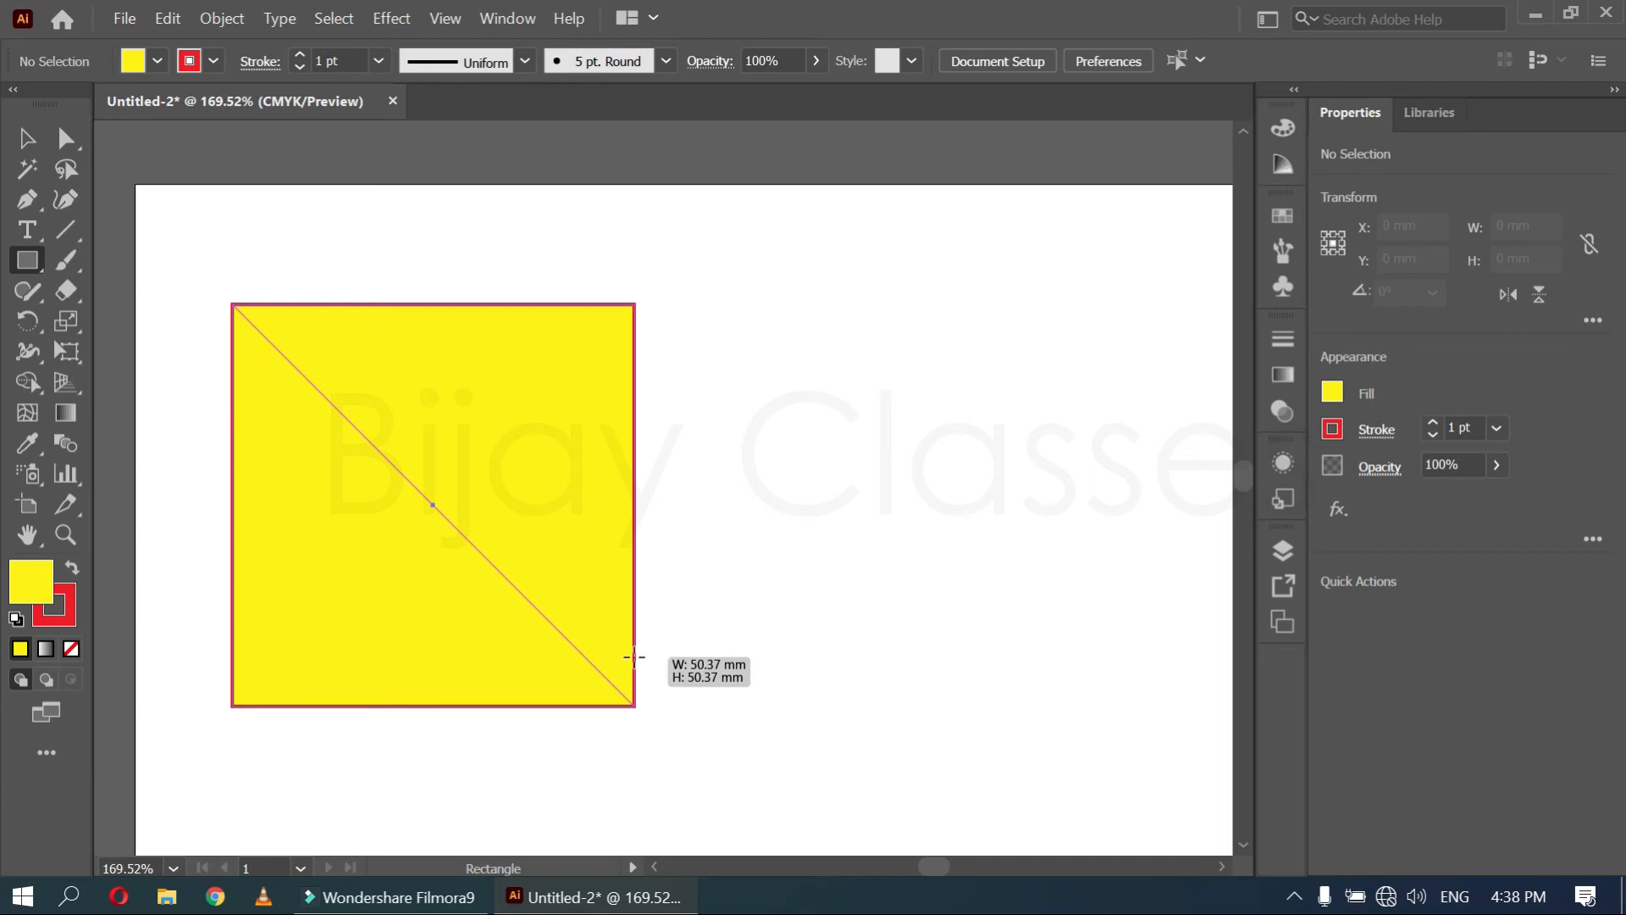
{"action": "left_click_drag", "start_coordinate": [634, 657], "coordinate": [634, 657]}
Draw a smaller square adjoining the large square's right side and a narrow rectangle about 12.3 by 51.8 mm across it
{"action": "left_click_drag", "start_coordinate": [929, 345], "coordinate": [635, 561]}
{"action": "left_click_drag", "start_coordinate": [794, 266], "coordinate": [695, 678]}
Draw a wide rounded rectangle across the large square and a rounded square about 20.9 mm wide overlapping it
{"action": "left_click", "coordinate": [28, 263]}
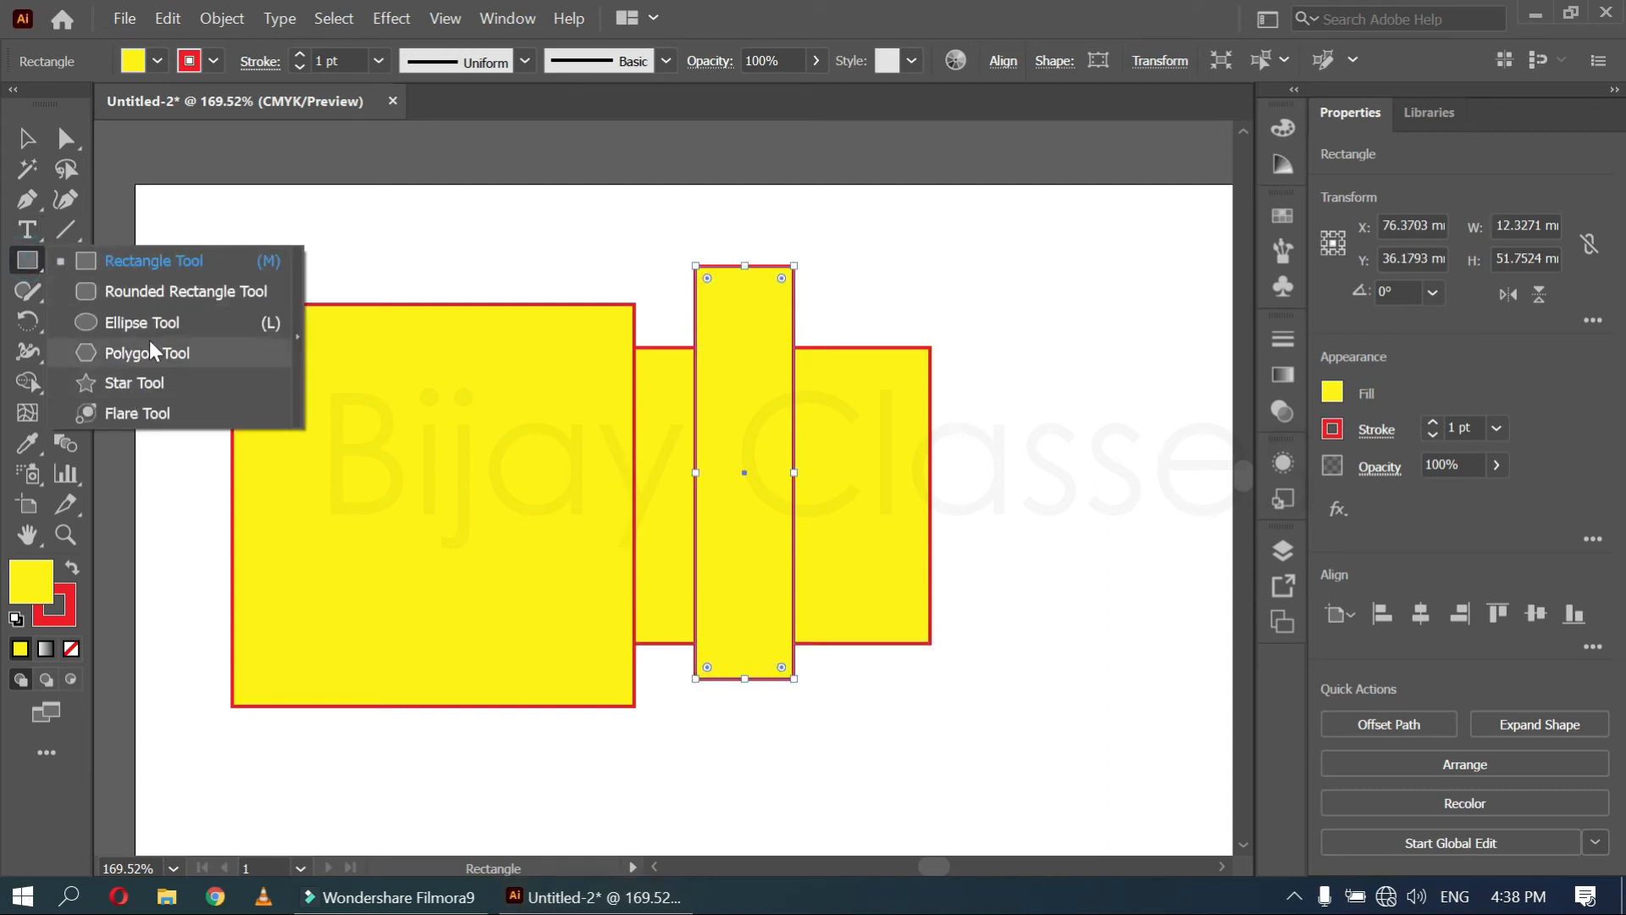
{"action": "left_click", "coordinate": [161, 292]}
{"action": "left_click_drag", "start_coordinate": [297, 347], "coordinate": [700, 496]}
{"action": "mouse_move", "coordinate": [369, 410]}
{"action": "left_mouse_down"}
{"action": "mouse_move", "coordinate": [619, 675]}
{"action": "mouse_move", "coordinate": [535, 574]}
{"action": "left_mouse_up"}
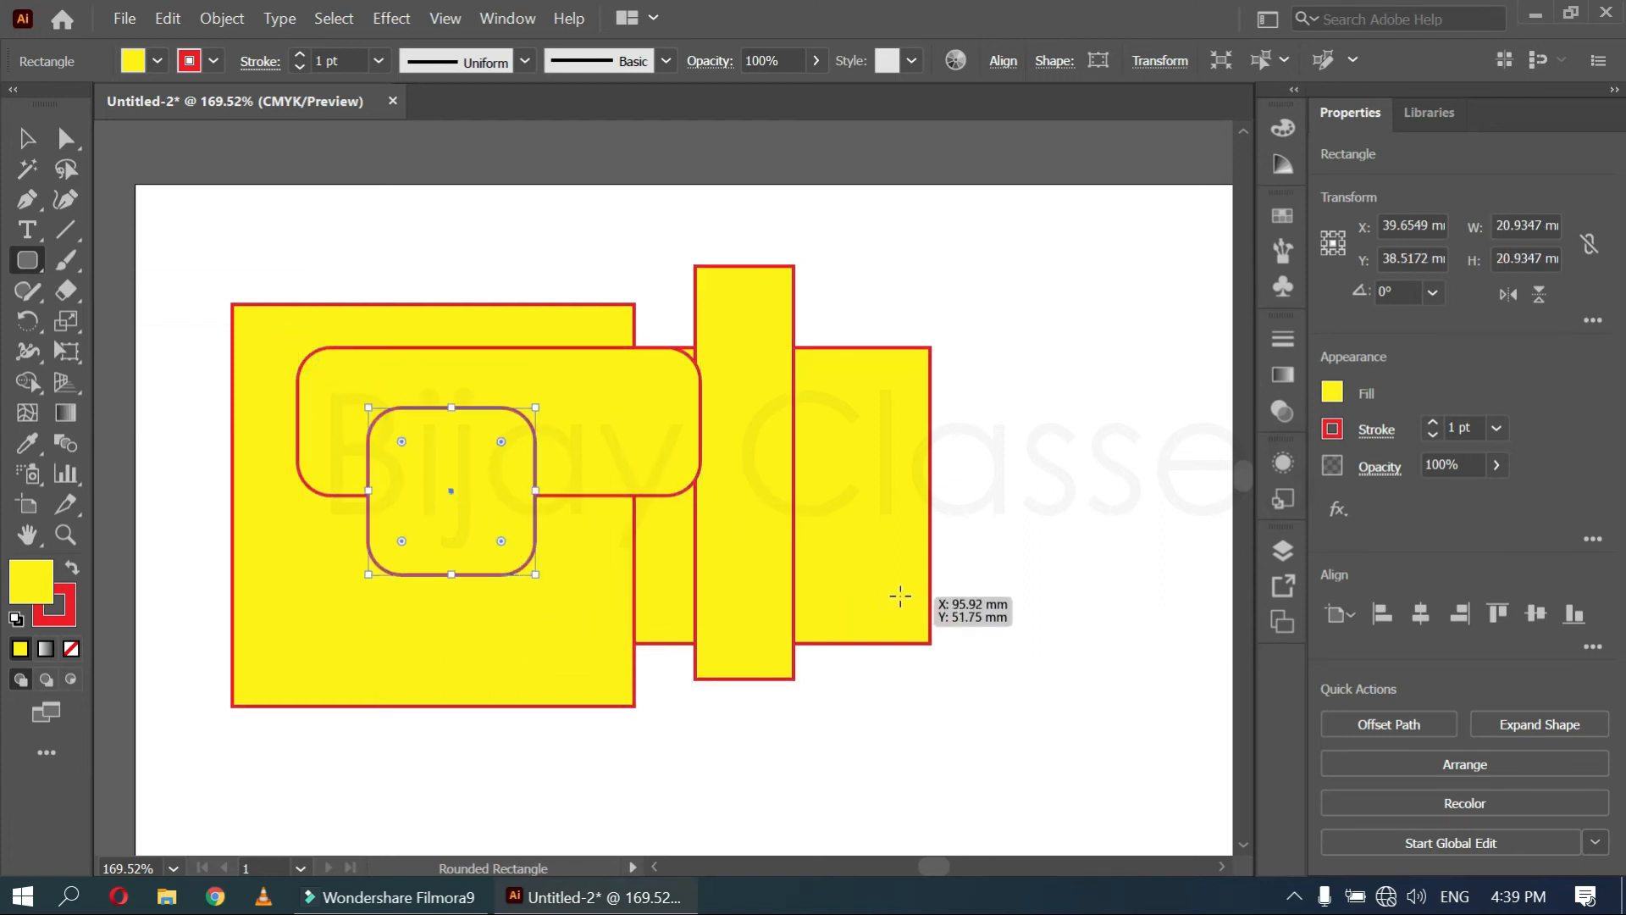
Draw an ellipse about 70.3 by 36 mm below the rectangles and a circle about 32.2 mm wide overlapping its right end
{"action": "left_click", "coordinate": [26, 265]}
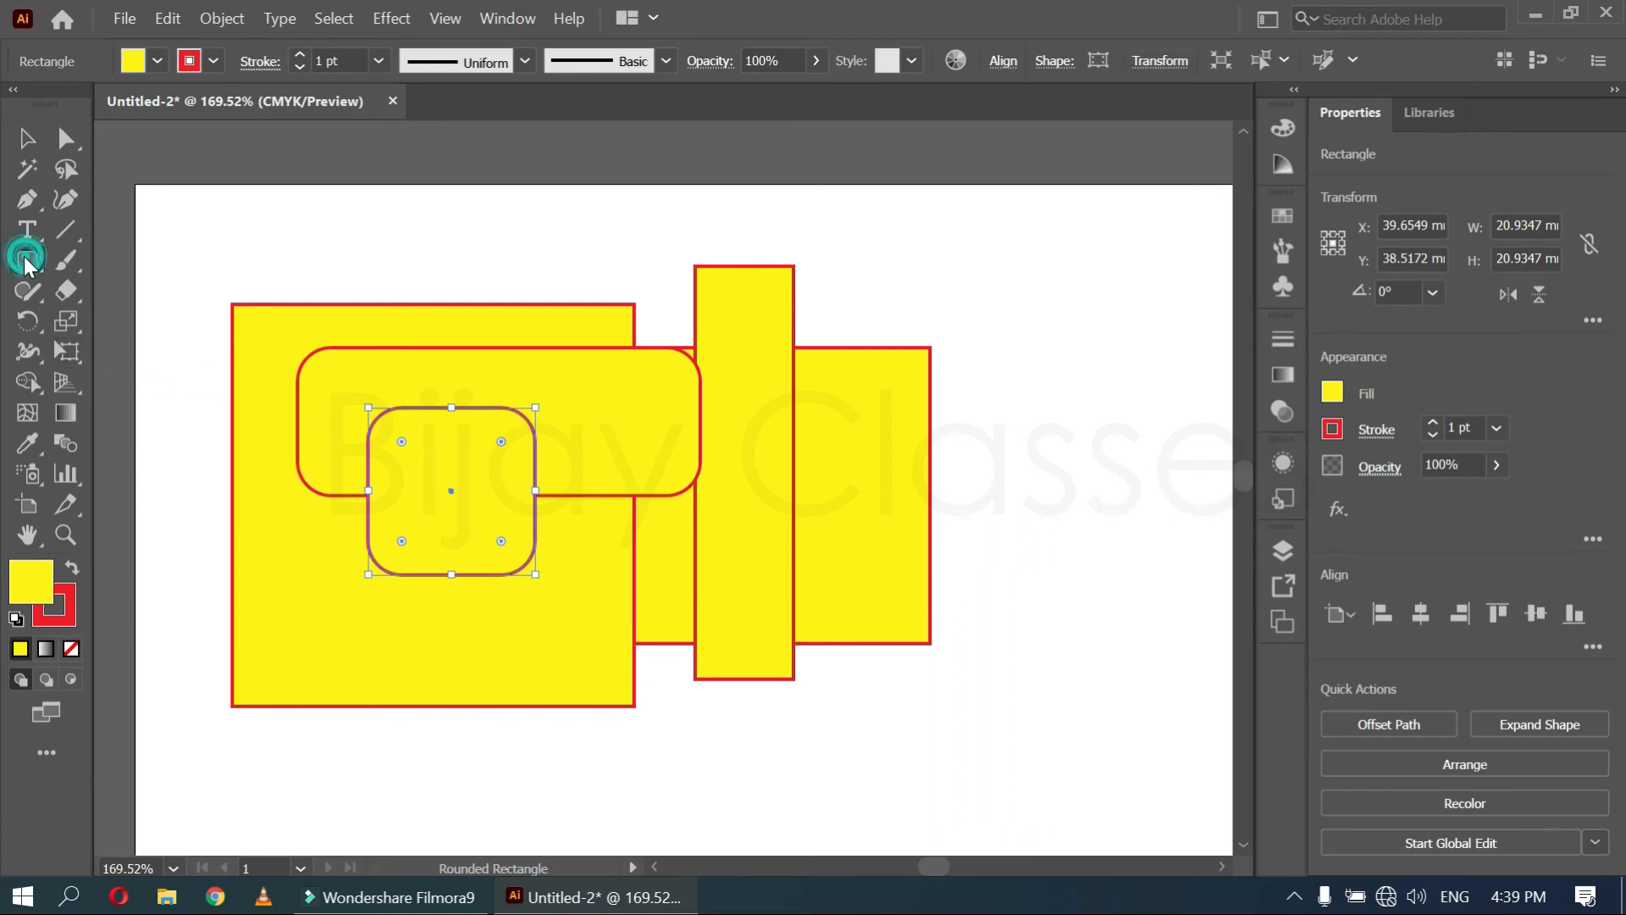
{"action": "left_click", "coordinate": [123, 324]}
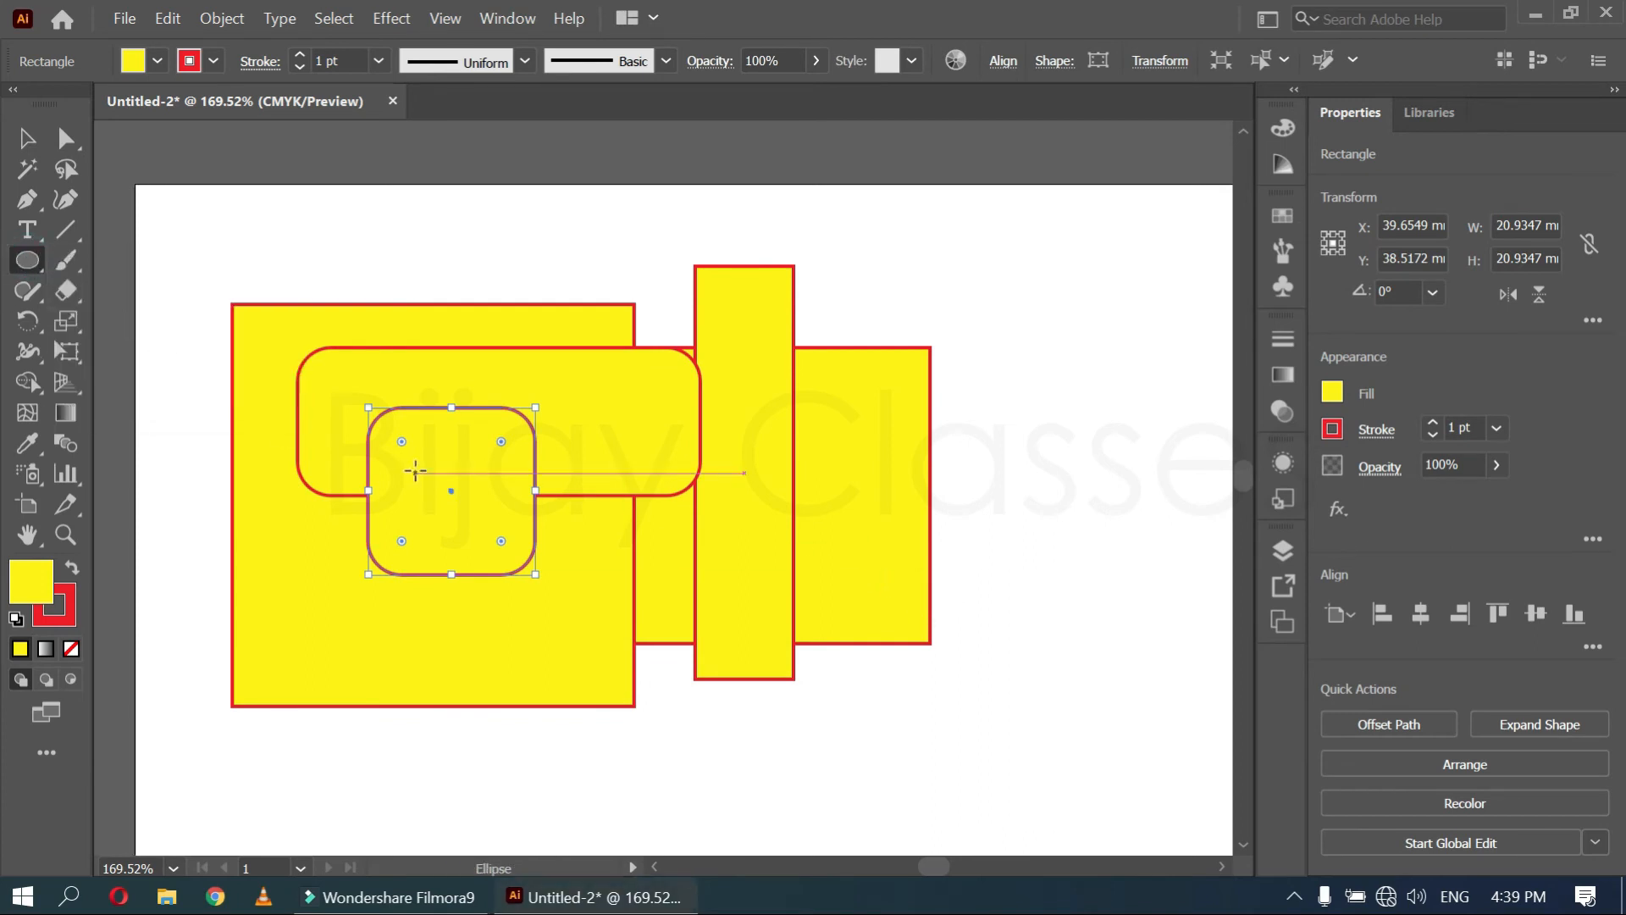
{"action": "scroll", "coordinate": [423, 466], "scroll_direction": "down", "scroll_amount": 5}
{"action": "mouse_move", "coordinate": [230, 351]}
{"action": "left_mouse_down"}
{"action": "mouse_move", "coordinate": [545, 518]}
{"action": "mouse_move", "coordinate": [805, 593]}
{"action": "mouse_move", "coordinate": [793, 641]}
{"action": "left_mouse_up"}
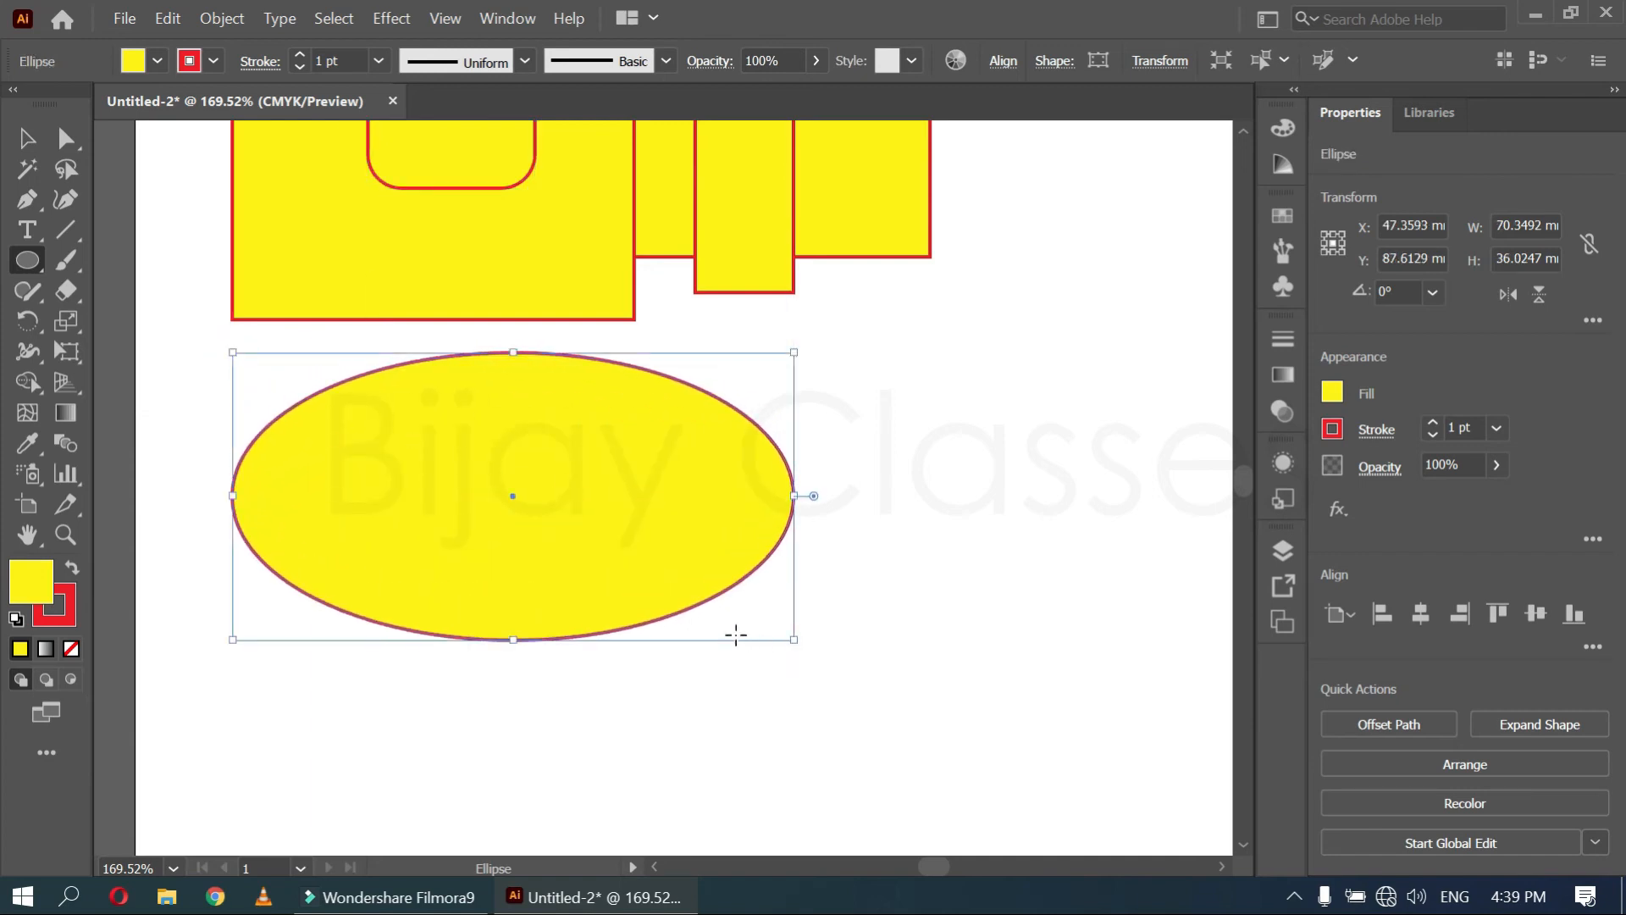
{"action": "left_click_drag", "start_coordinate": [942, 381], "coordinate": [685, 640]}
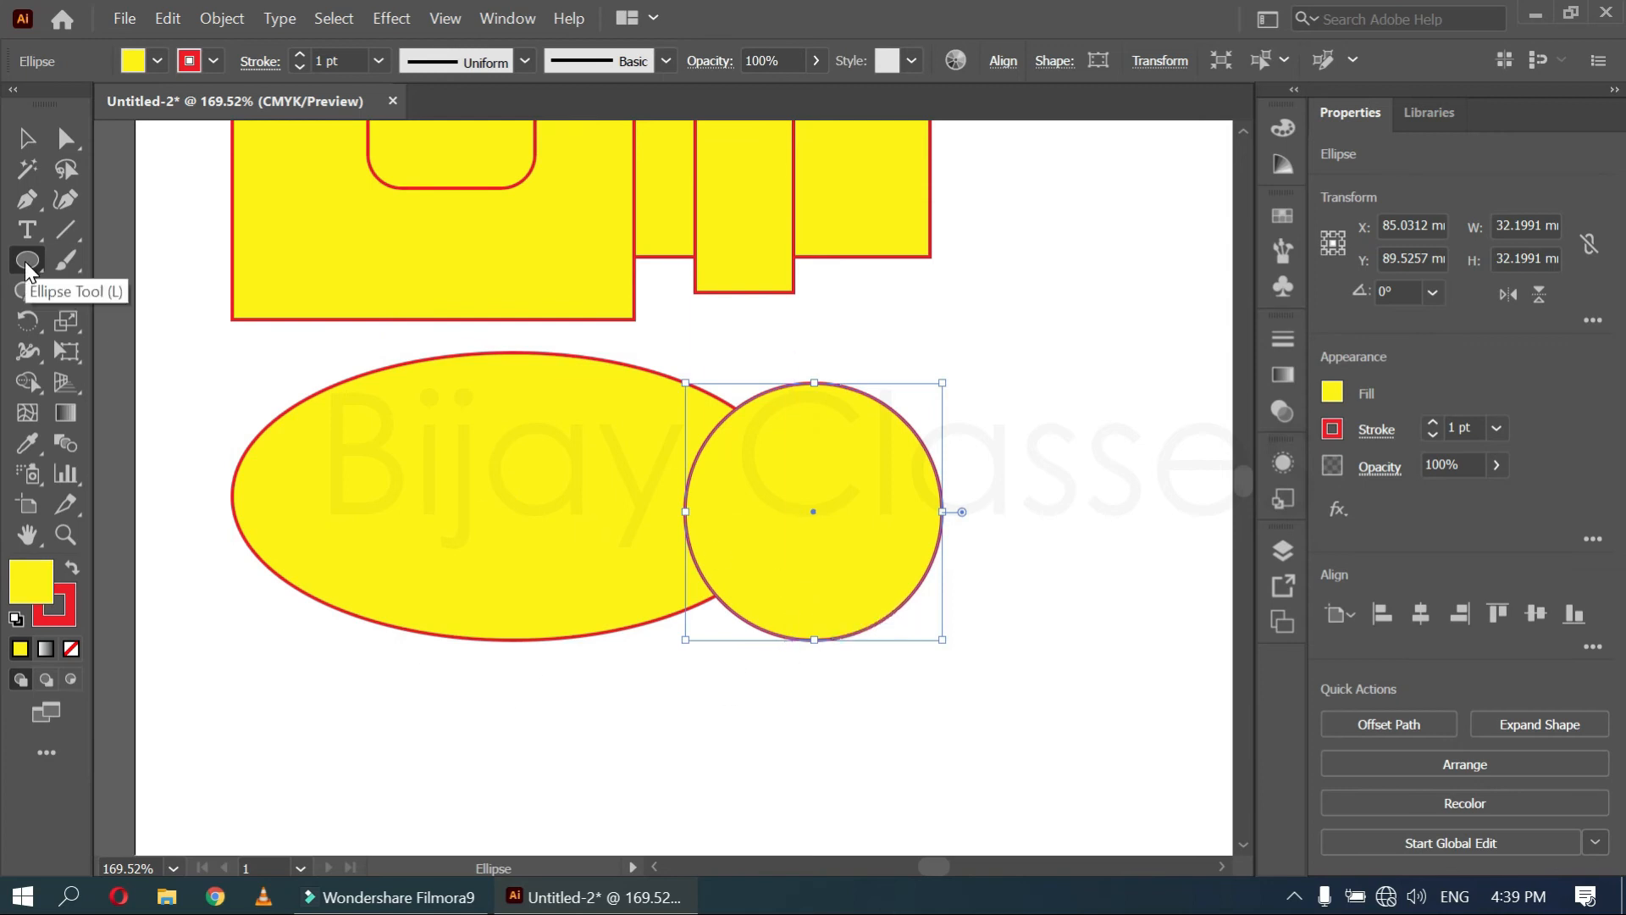
Create a circle with an exact width and height of 50 mm below the ellipse
{"action": "left_click", "coordinate": [316, 682]}
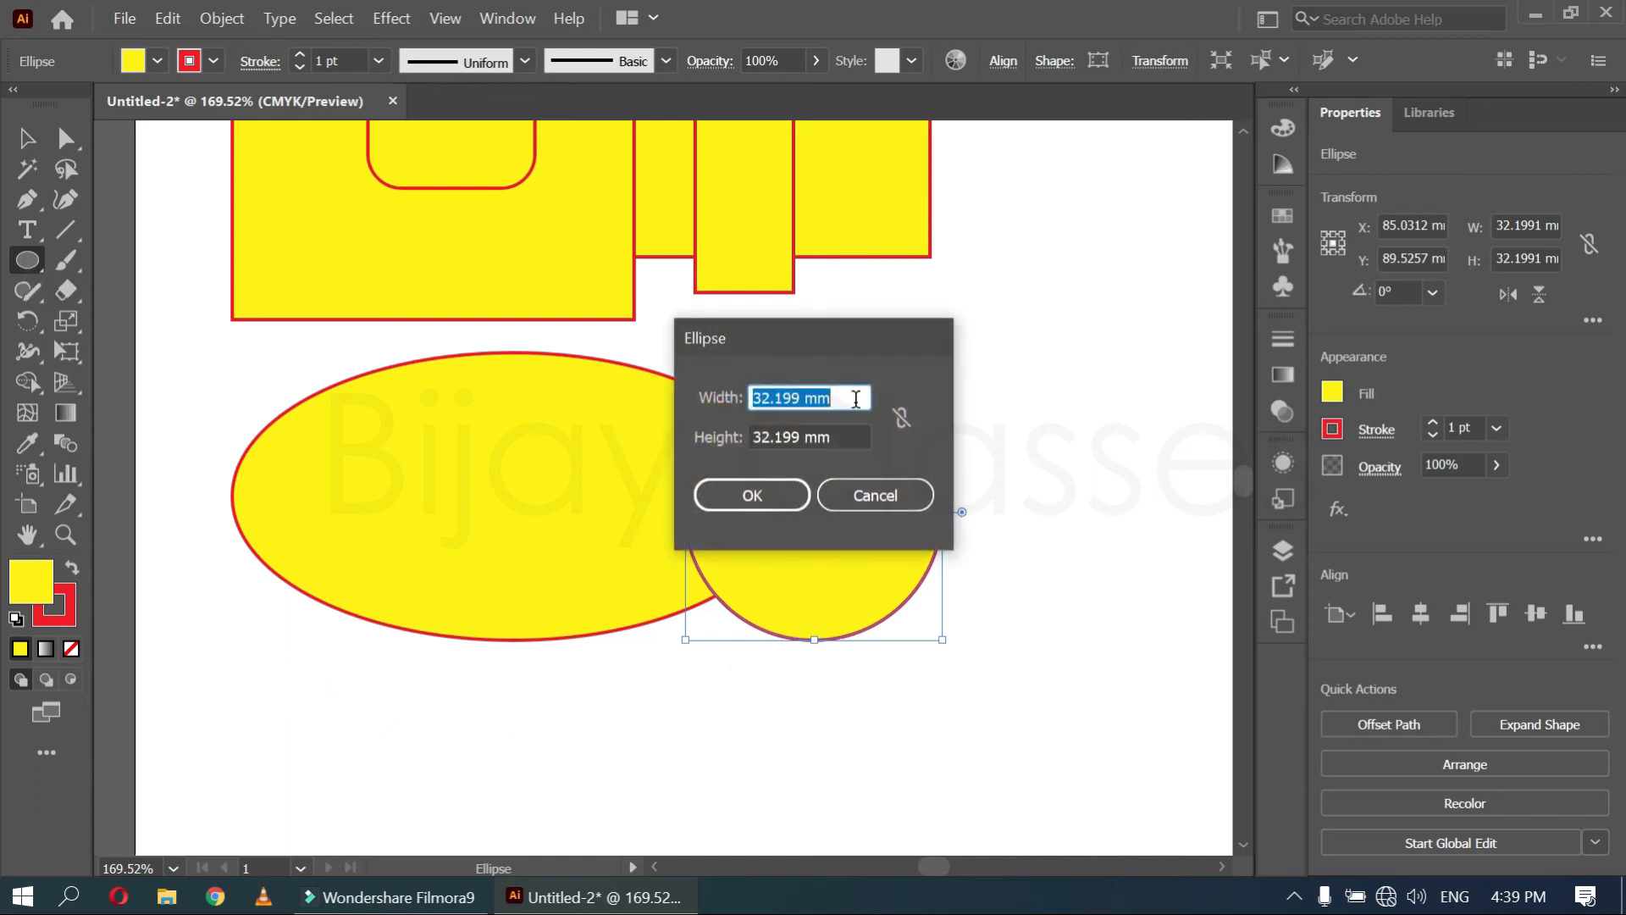
{"action": "type", "text": "5"}
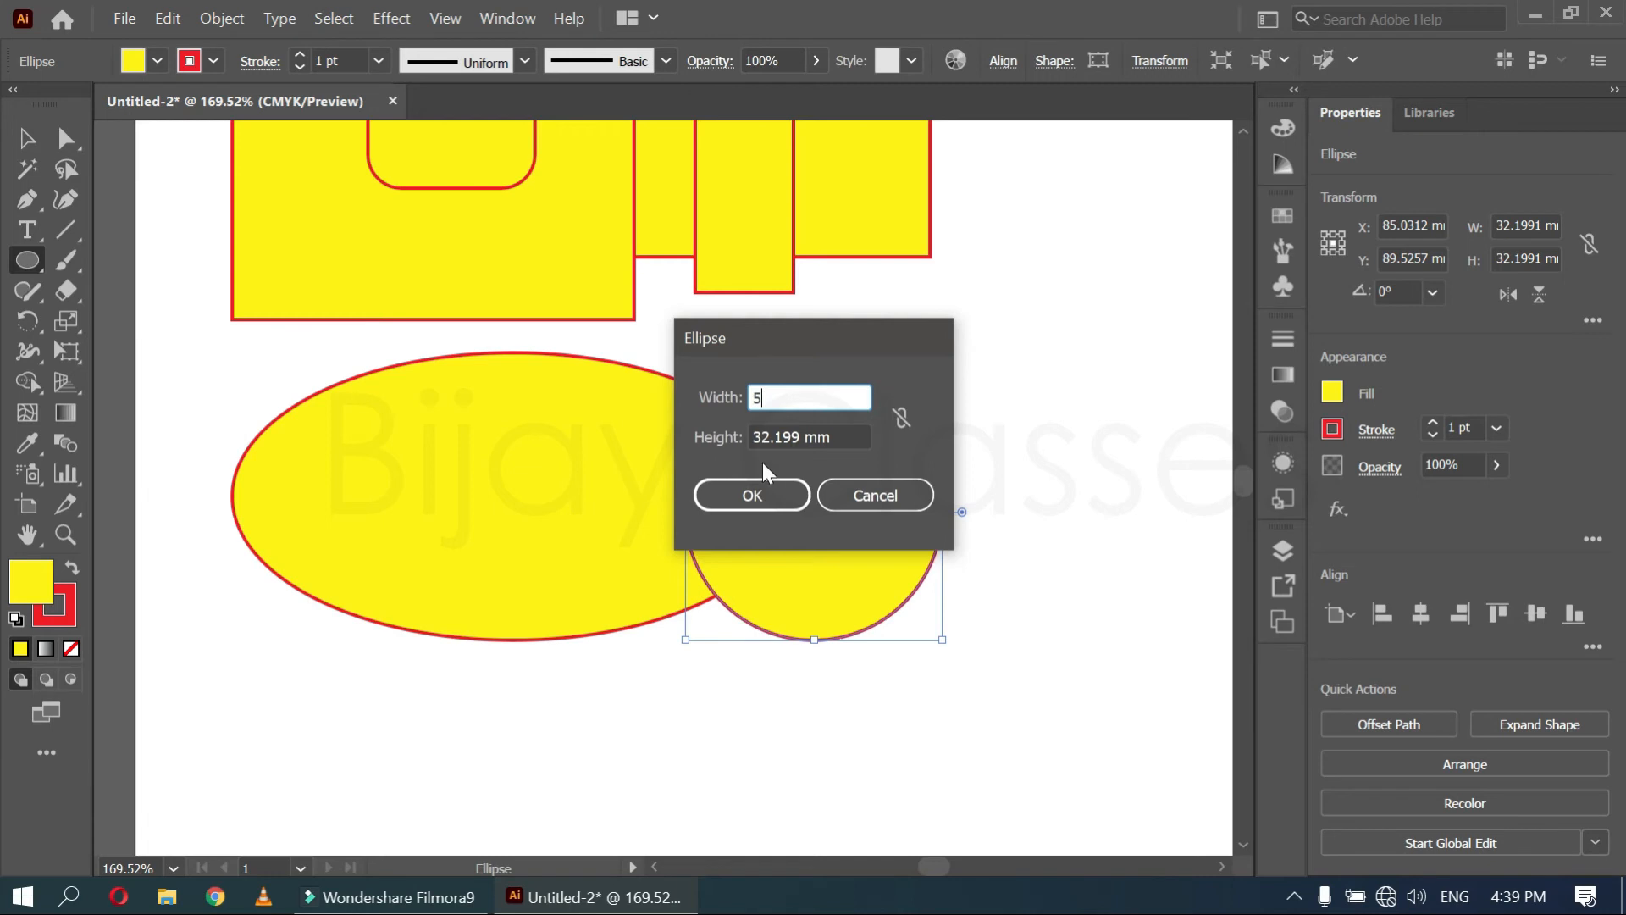
{"action": "type", "text": "0"}
{"action": "key", "text": "Tab"}
{"action": "type", "text": "5"}
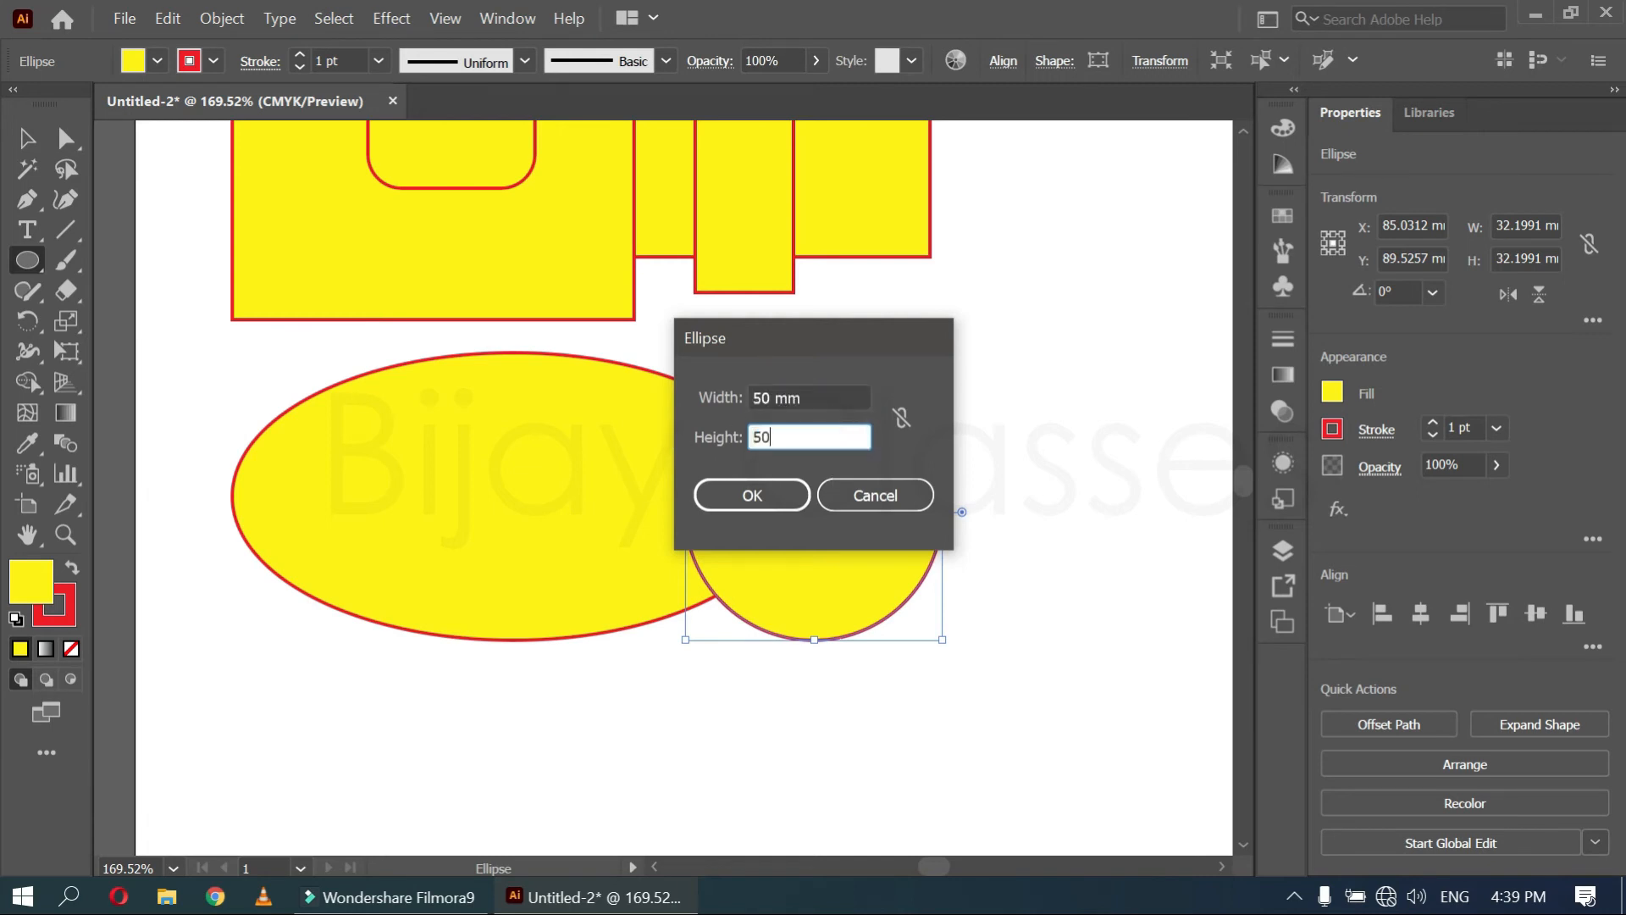
{"action": "left_click", "coordinate": [780, 501]}
{"action": "scroll", "coordinate": [910, 701], "scroll_direction": "down", "scroll_amount": 2}
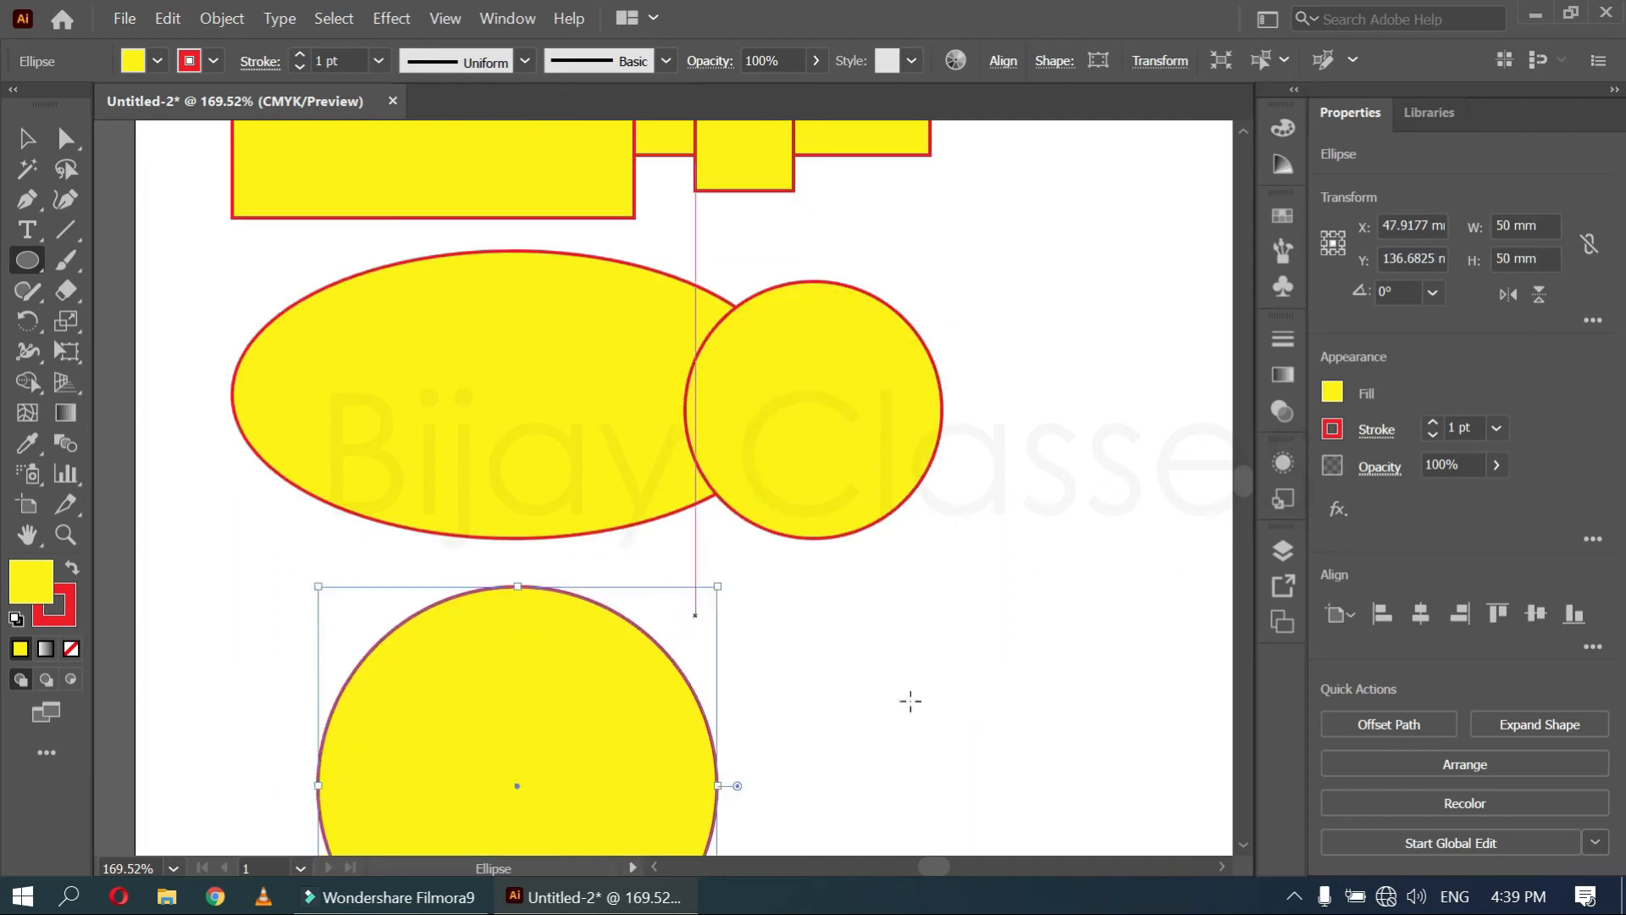
{"action": "scroll", "coordinate": [911, 700], "scroll_direction": "down", "scroll_amount": 4}
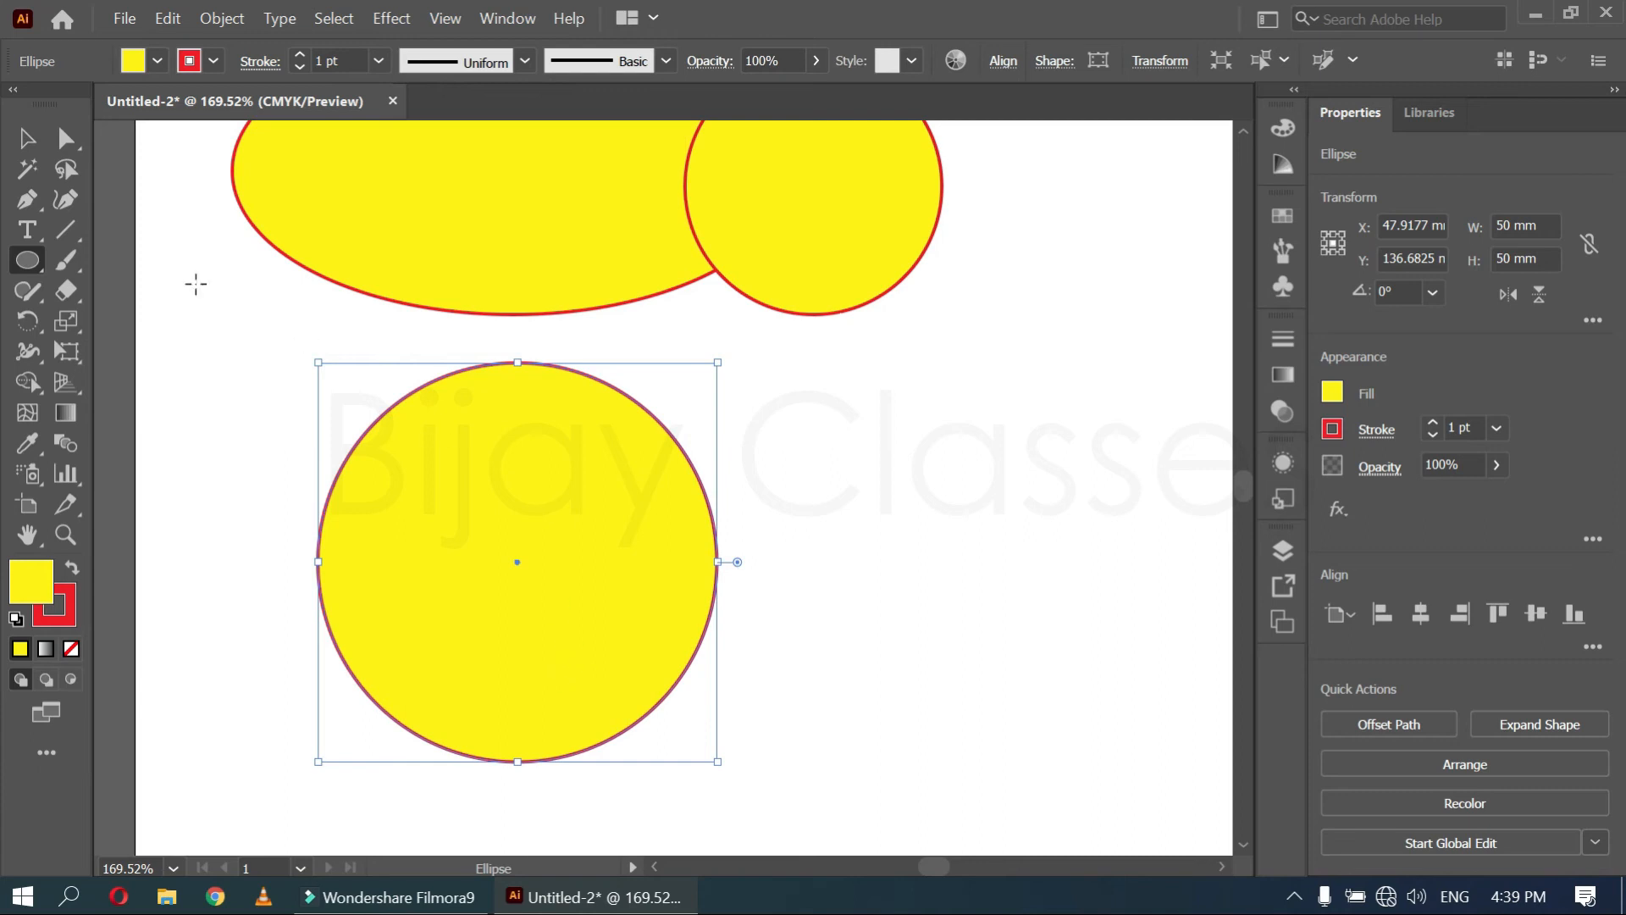
Draw a slightly rotated hexagon about 35.6 by 31.2 mm overlapping the lower left of the 50 mm circle
{"action": "left_click", "coordinate": [33, 259]}
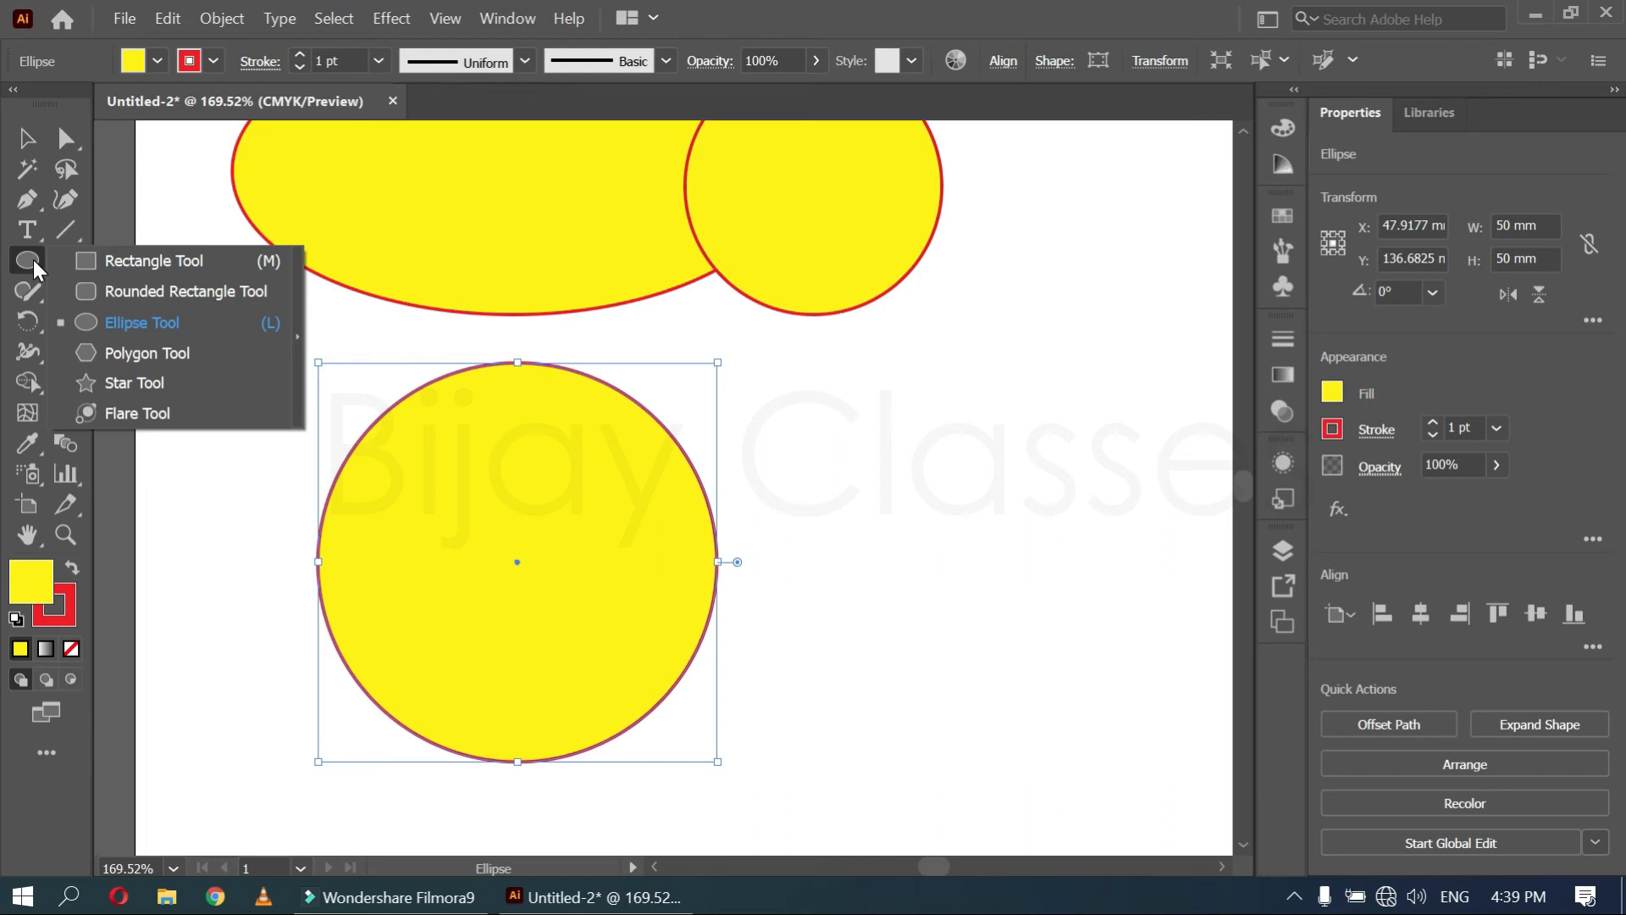
{"action": "left_click", "coordinate": [140, 352]}
{"action": "scroll", "coordinate": [992, 597], "scroll_direction": "down", "scroll_amount": 3}
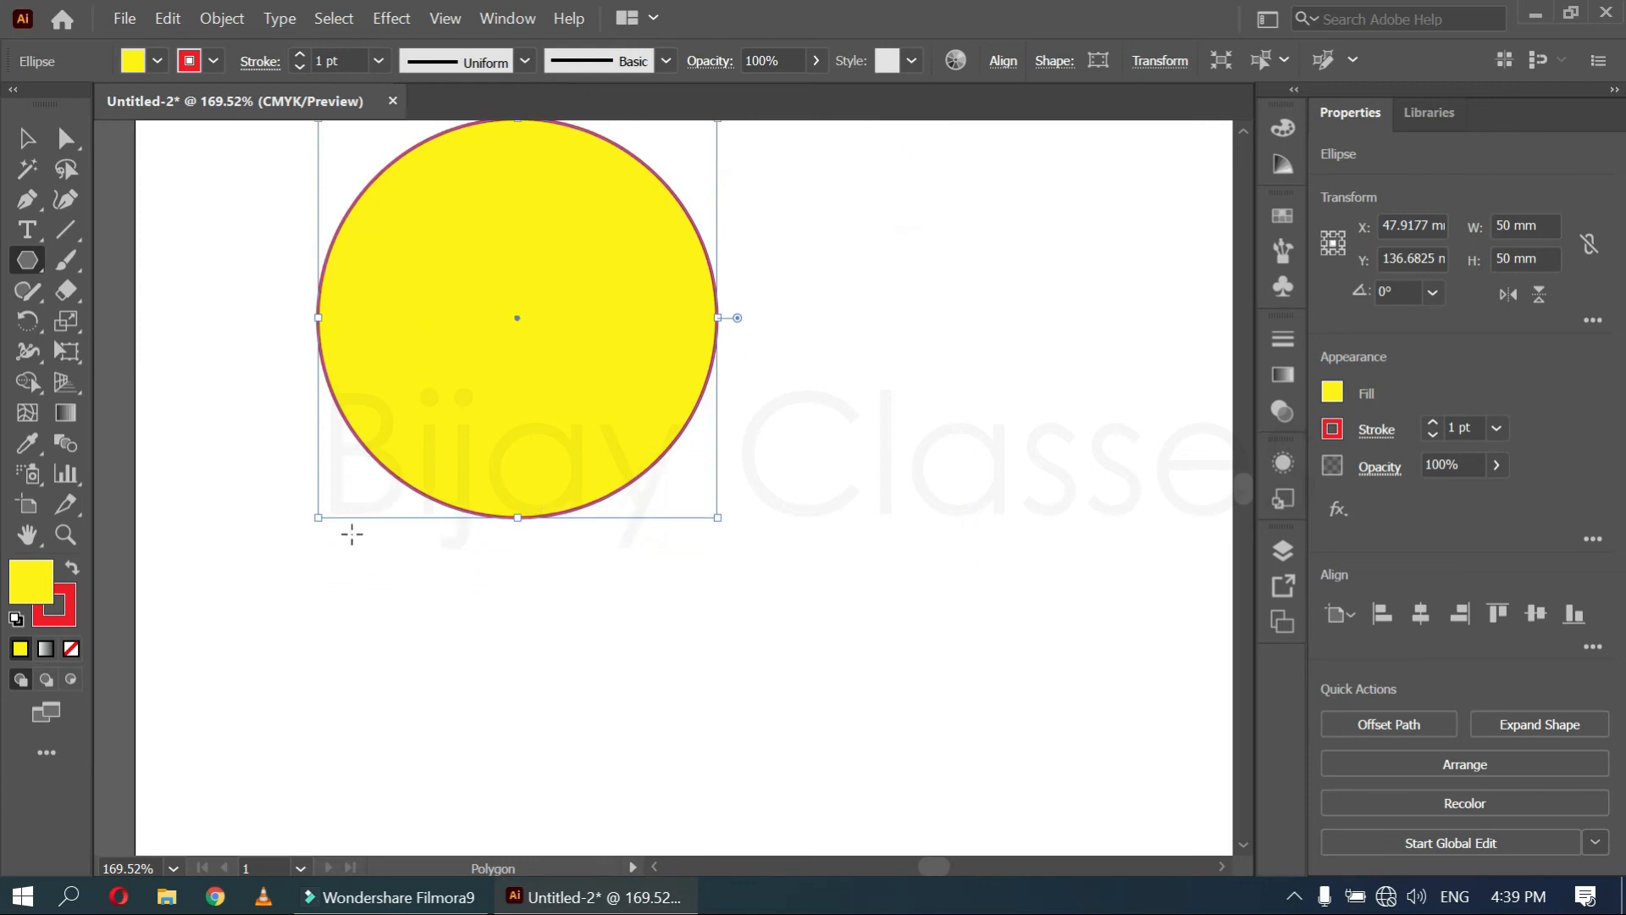
{"action": "scroll", "coordinate": [358, 557], "scroll_direction": "down", "scroll_amount": 1}
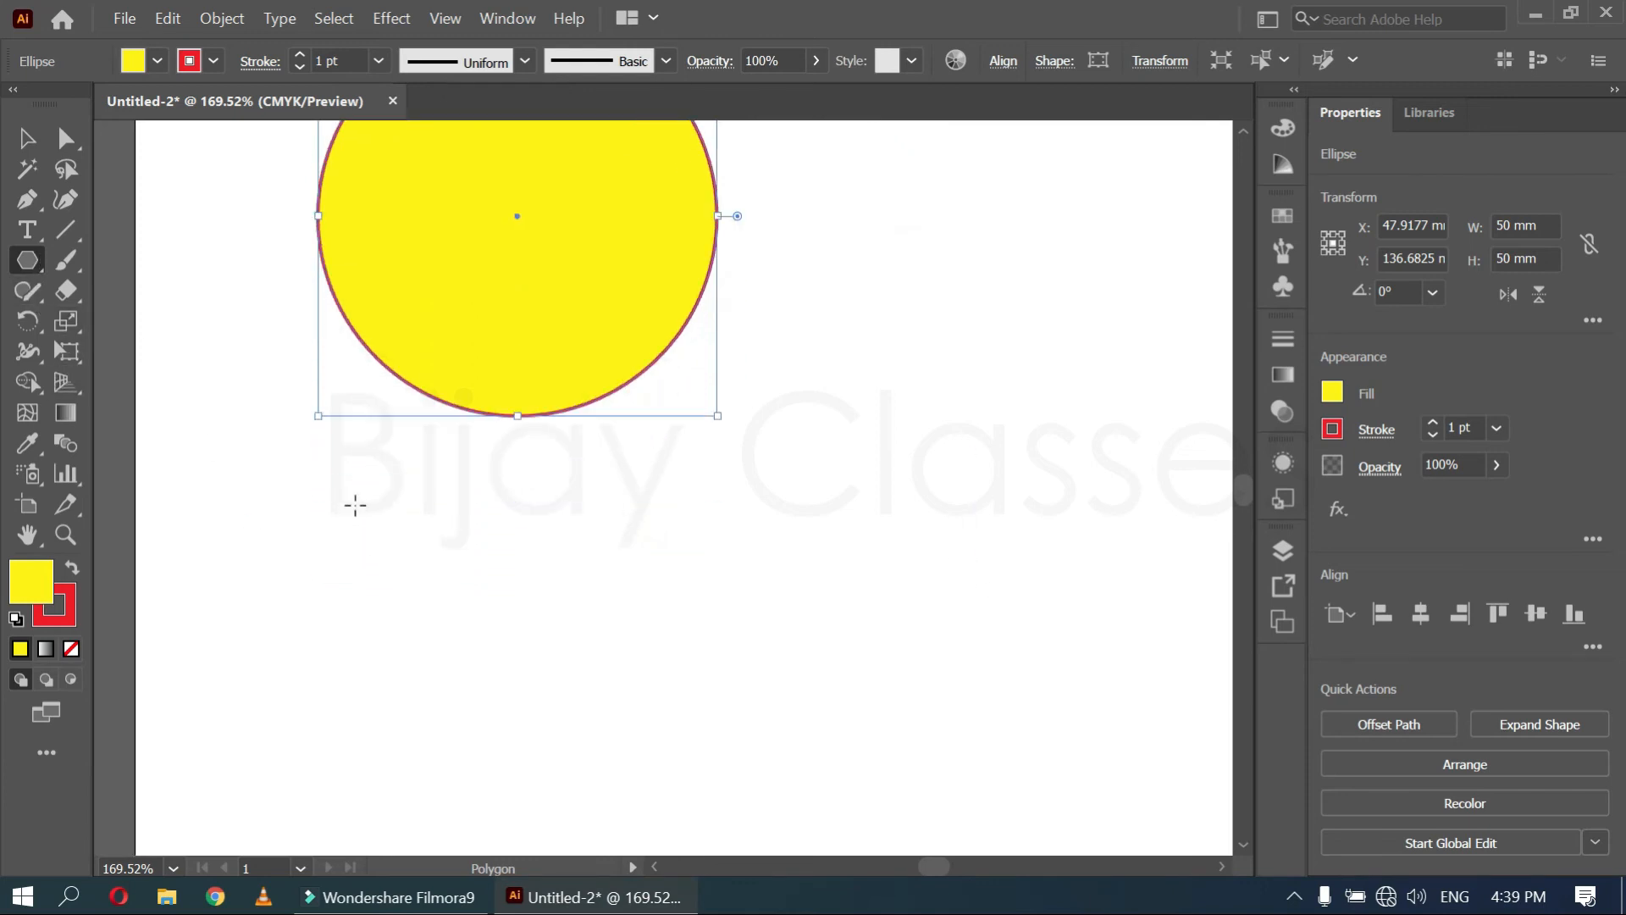
{"action": "left_click_drag", "start_coordinate": [336, 471], "coordinate": [407, 590]}
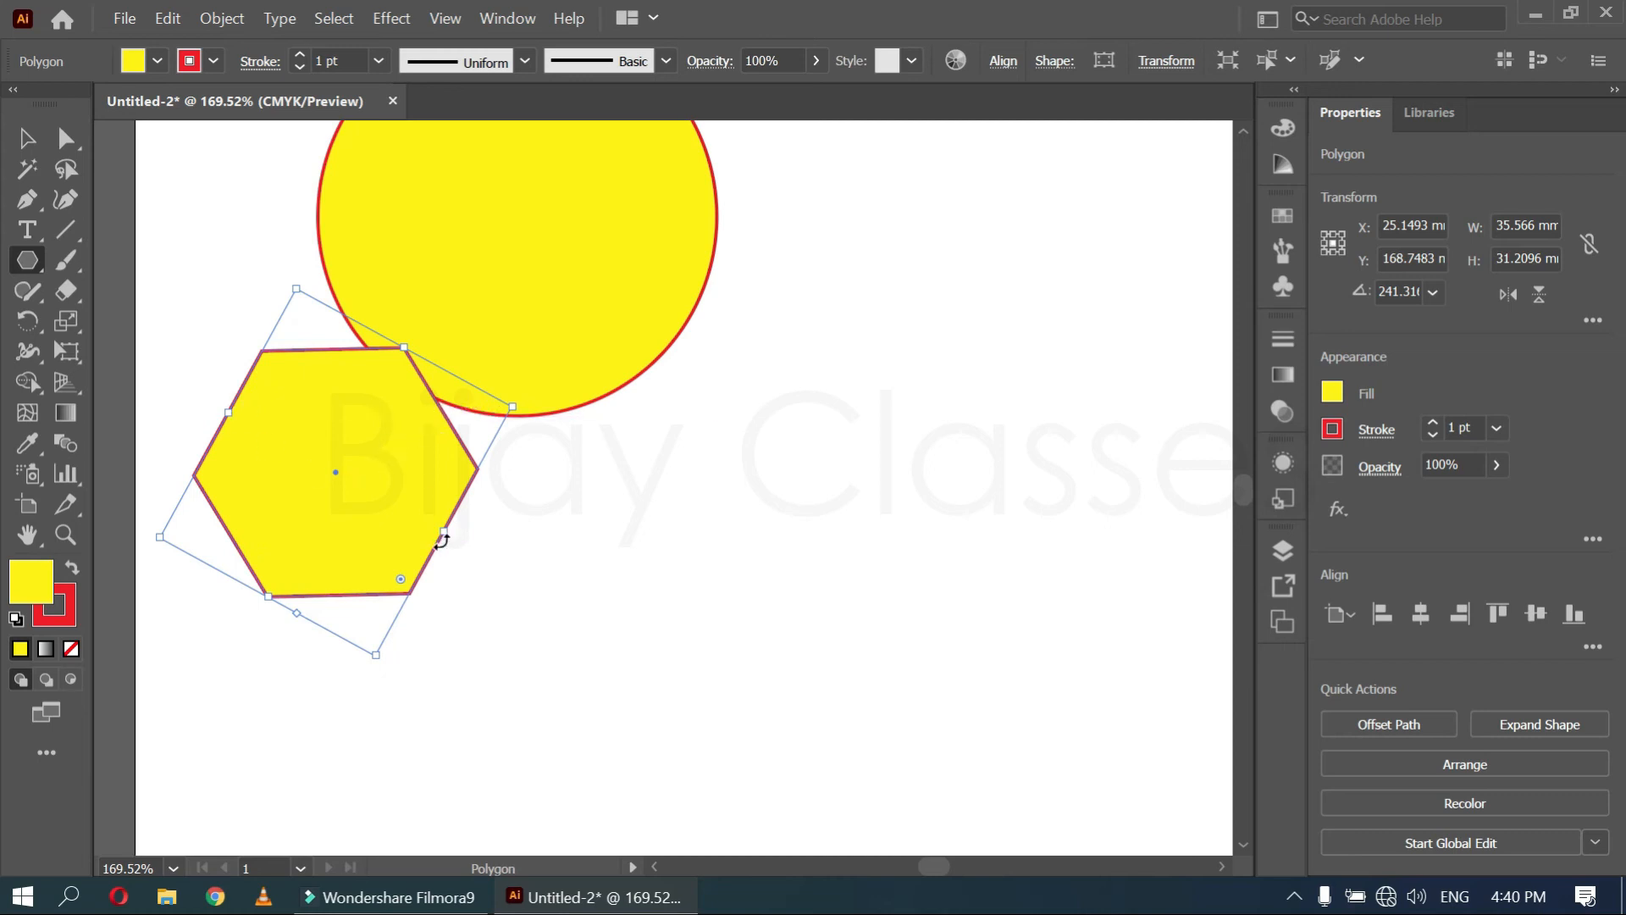
Draw three upright hexagons beside the tilted one, the last two about 29.6 mm and 33.9 mm wide
{"action": "key", "text": "v"}
{"action": "left_click", "coordinate": [28, 261]}
{"action": "left_click_drag", "start_coordinate": [657, 686], "coordinate": [758, 572]}
{"action": "left_click_drag", "start_coordinate": [907, 450], "coordinate": [966, 550]}
{"action": "mouse_move", "coordinate": [940, 705]}
{"action": "left_mouse_down"}
{"action": "mouse_move", "coordinate": [1034, 665]}
{"action": "mouse_move", "coordinate": [853, 572]}
{"action": "mouse_move", "coordinate": [991, 773]}
{"action": "mouse_move", "coordinate": [1103, 607]}
{"action": "mouse_move", "coordinate": [826, 532]}
{"action": "mouse_move", "coordinate": [816, 618]}
{"action": "mouse_move", "coordinate": [964, 579]}
{"action": "mouse_move", "coordinate": [1084, 756]}
{"action": "mouse_move", "coordinate": [1034, 827]}
{"action": "mouse_move", "coordinate": [856, 768]}
{"action": "mouse_move", "coordinate": [880, 567]}
{"action": "mouse_move", "coordinate": [1107, 574]}
{"action": "mouse_move", "coordinate": [929, 588]}
{"action": "mouse_move", "coordinate": [965, 603]}
{"action": "mouse_move", "coordinate": [1050, 462]}
{"action": "mouse_move", "coordinate": [958, 515]}
{"action": "mouse_move", "coordinate": [986, 596]}
{"action": "left_mouse_up"}
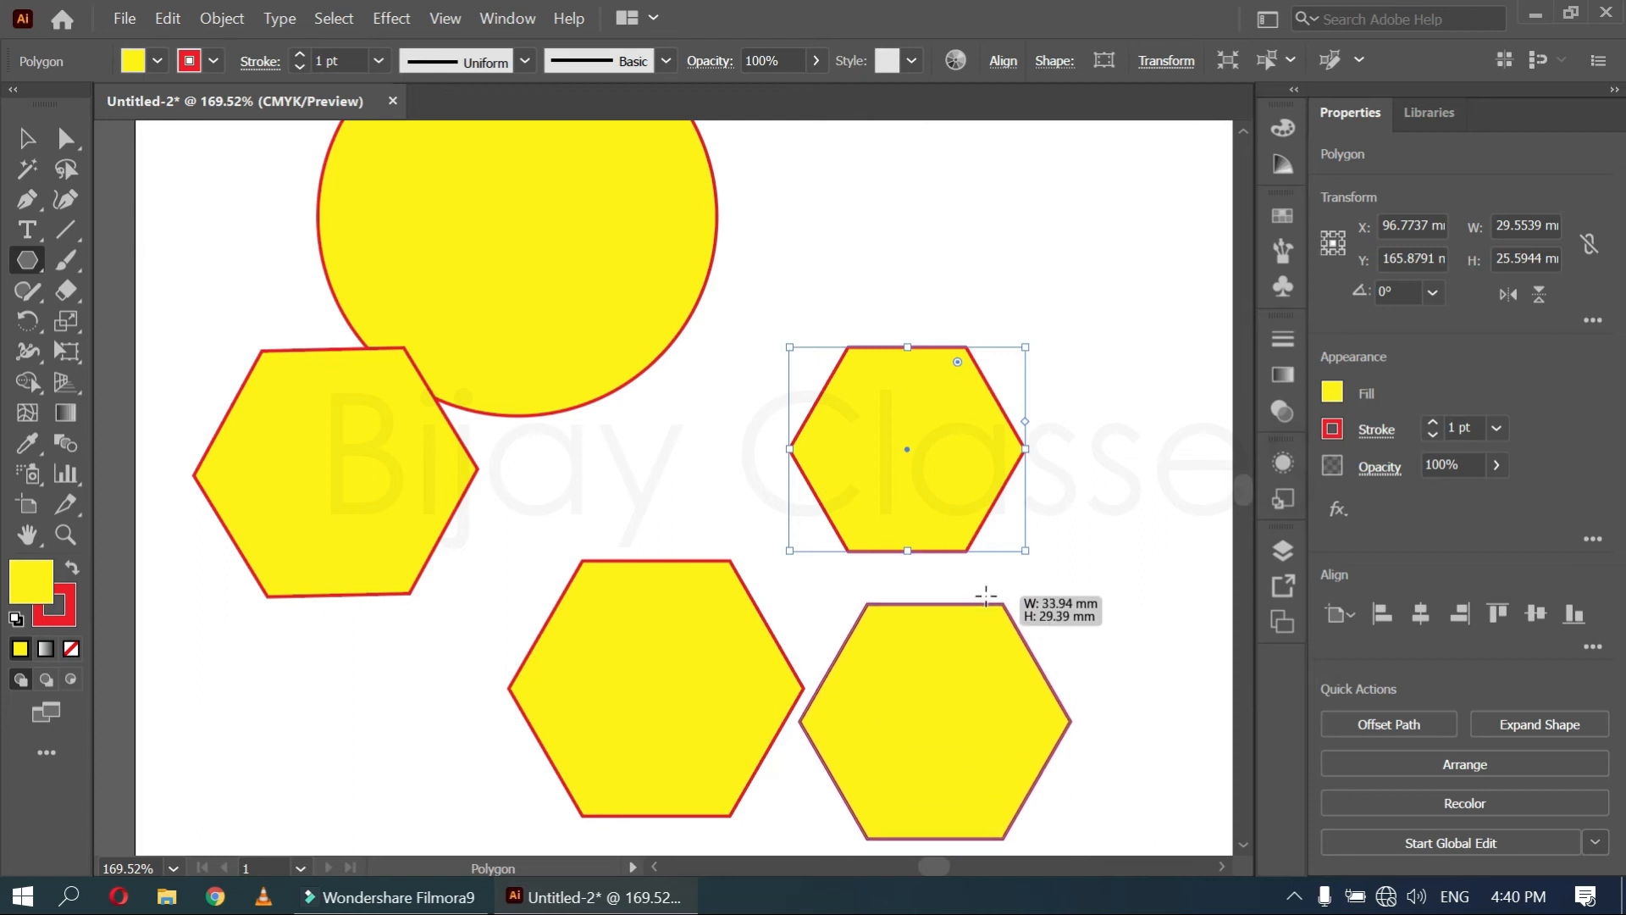
{"action": "left_click_drag", "start_coordinate": [986, 595], "coordinate": [986, 596]}
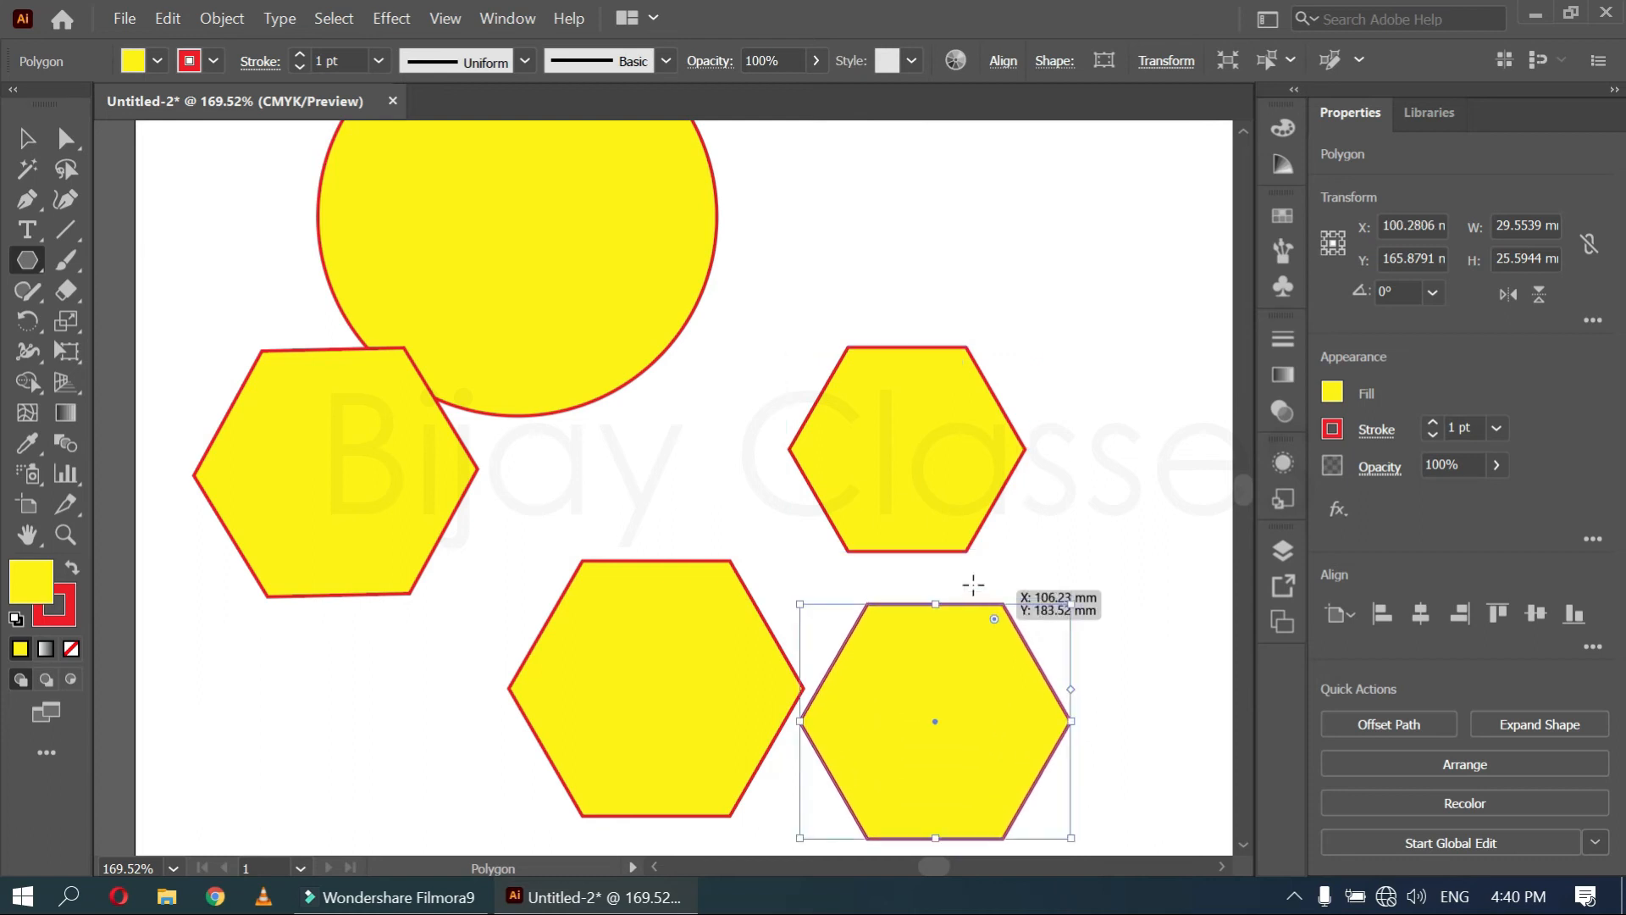
Create a triangle below the hexagons as a polygon with a 25 mm radius and 3 sides
{"action": "scroll", "coordinate": [392, 490], "scroll_direction": "down", "scroll_amount": 4}
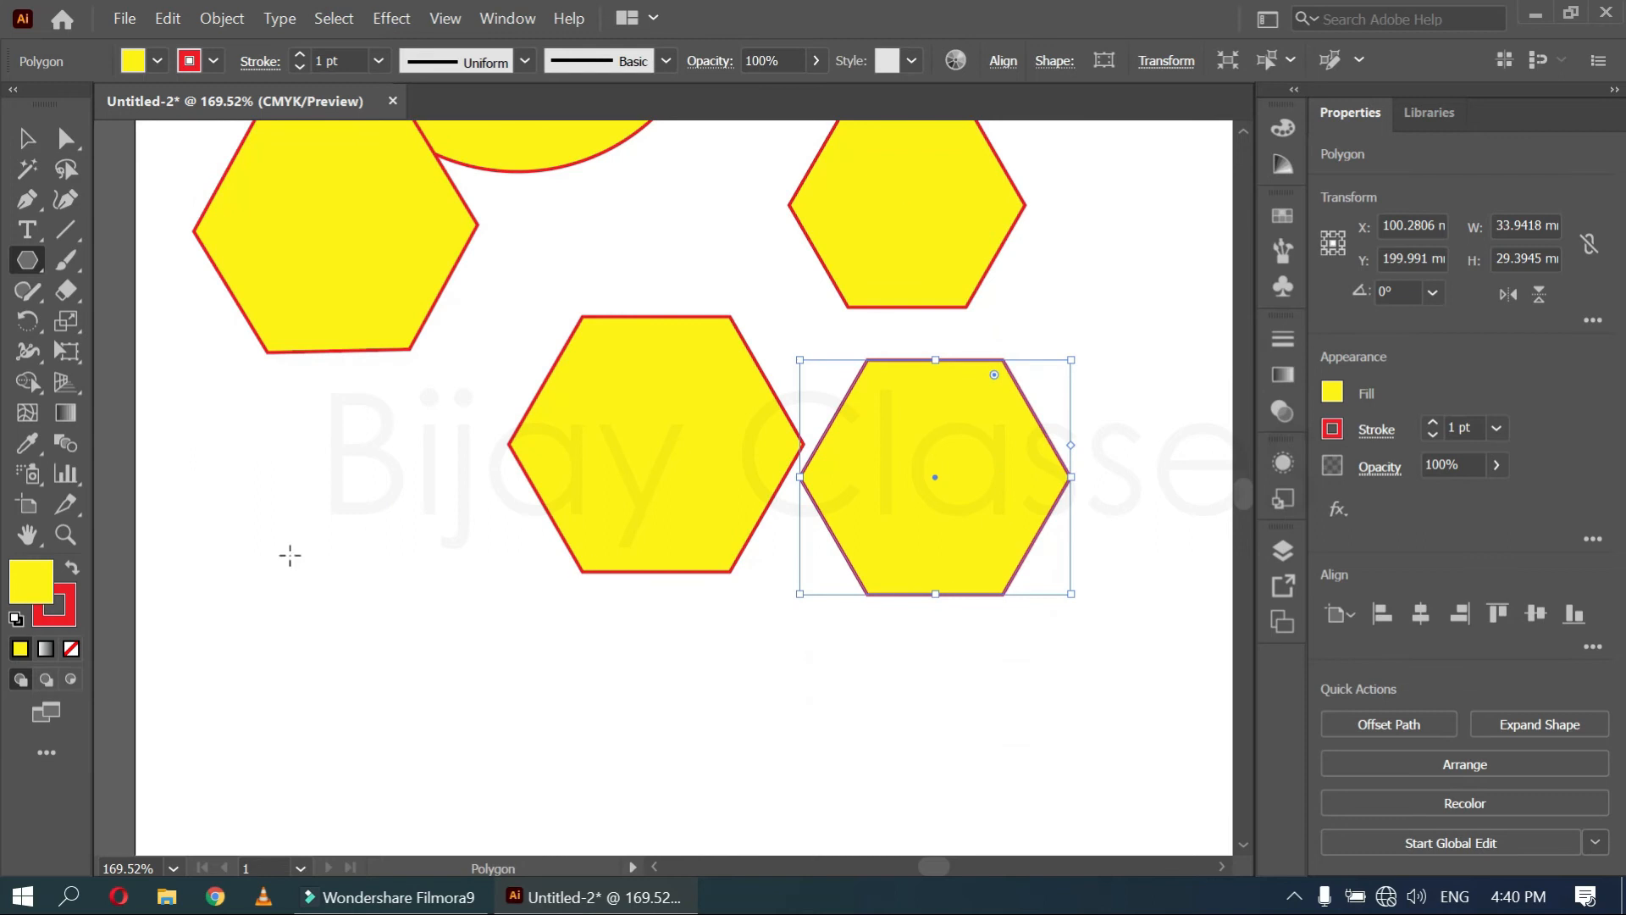
{"action": "scroll", "coordinate": [339, 550], "scroll_direction": "down", "scroll_amount": 1}
{"action": "left_click", "coordinate": [428, 556]}
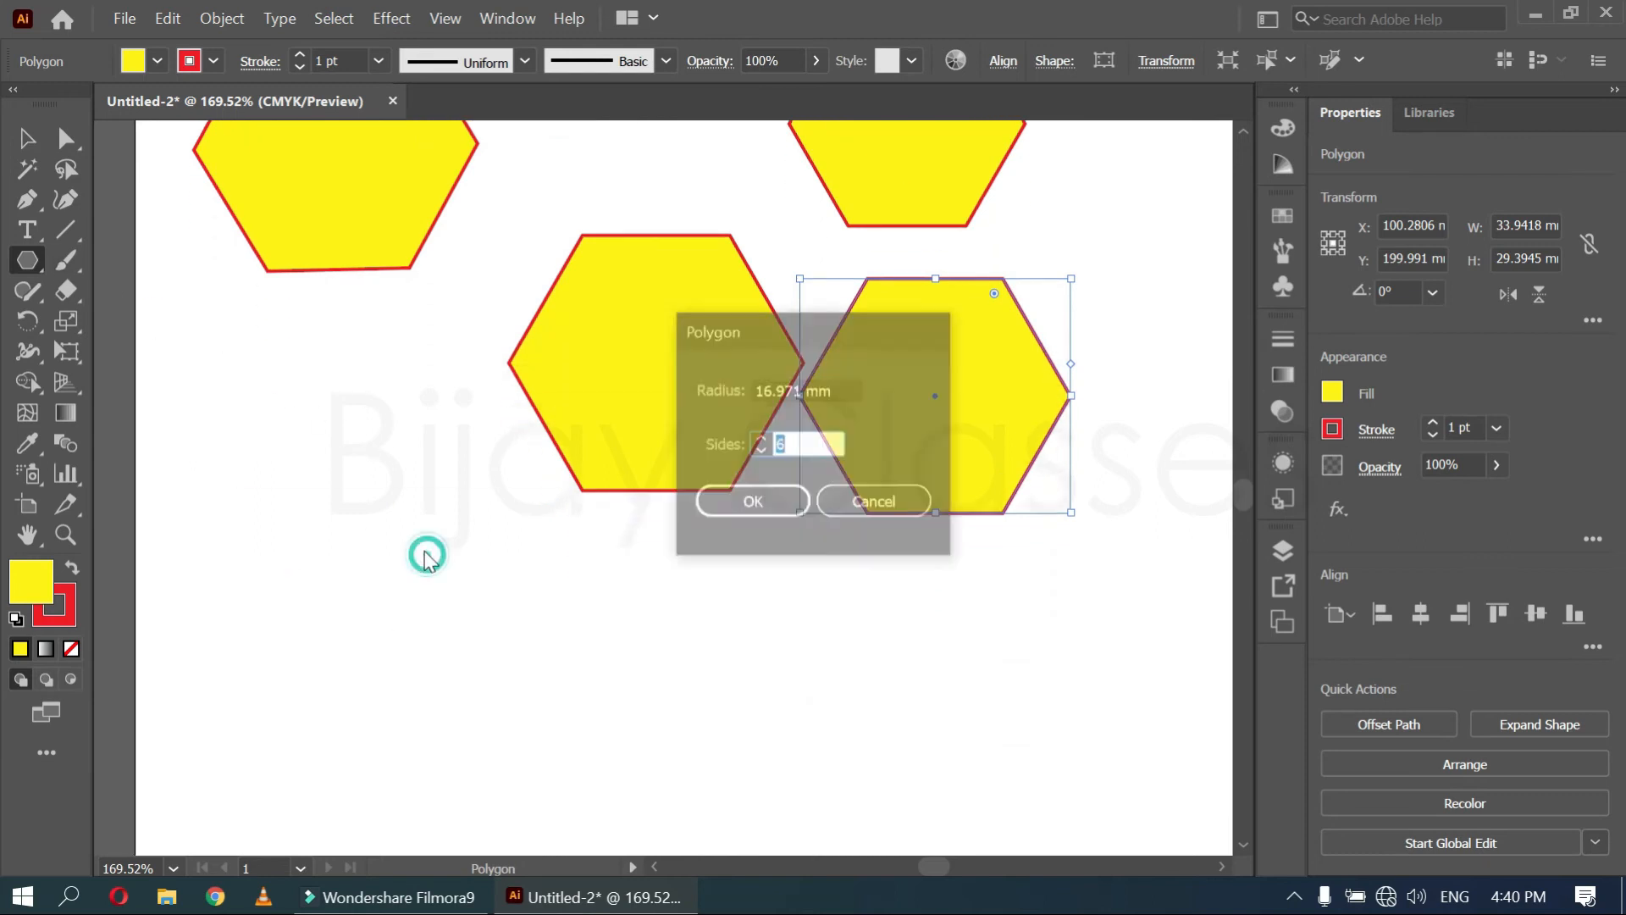
{"action": "left_click", "coordinate": [844, 386]}
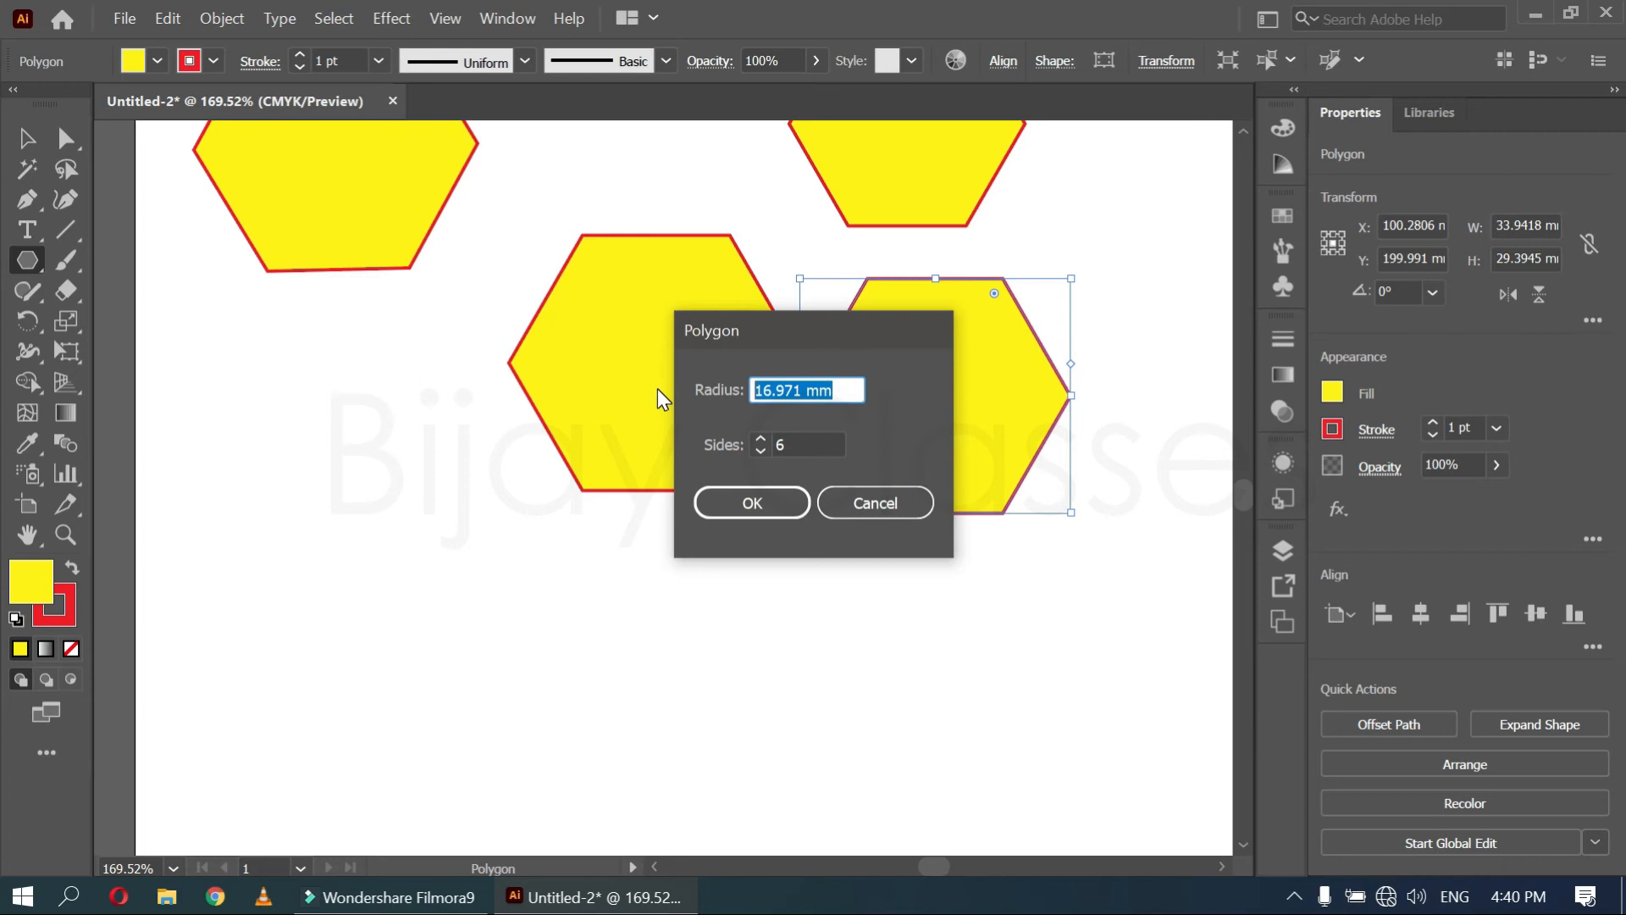
{"action": "type", "text": "2.5"}
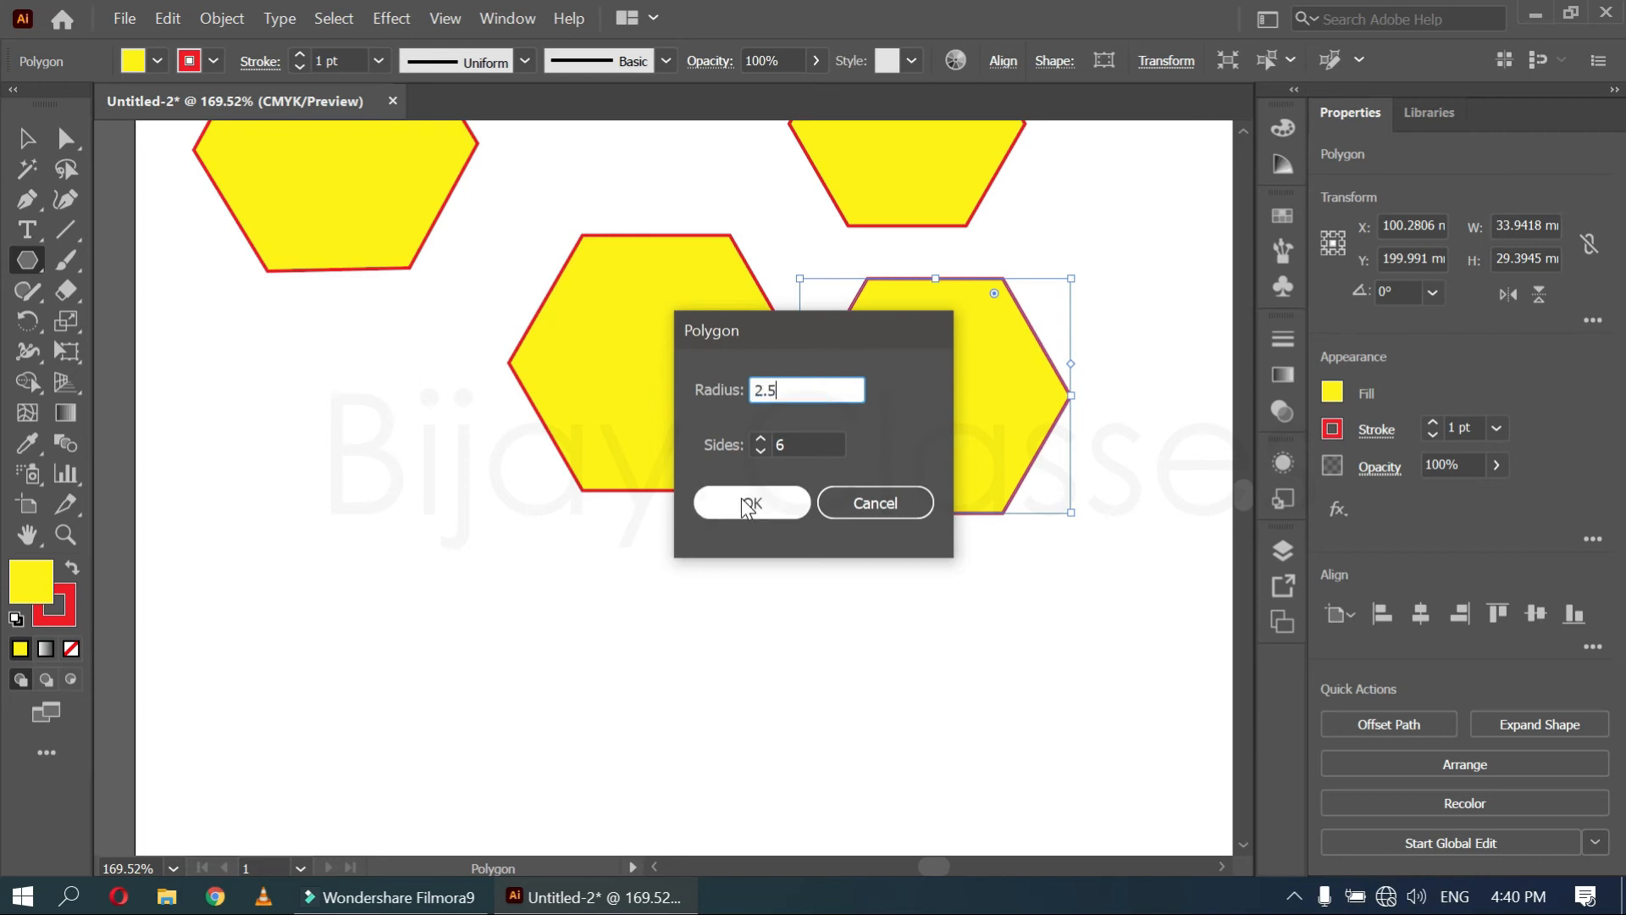
{"action": "left_click_drag", "start_coordinate": [797, 390], "coordinate": [658, 391]}
{"action": "type", "text": "25"}
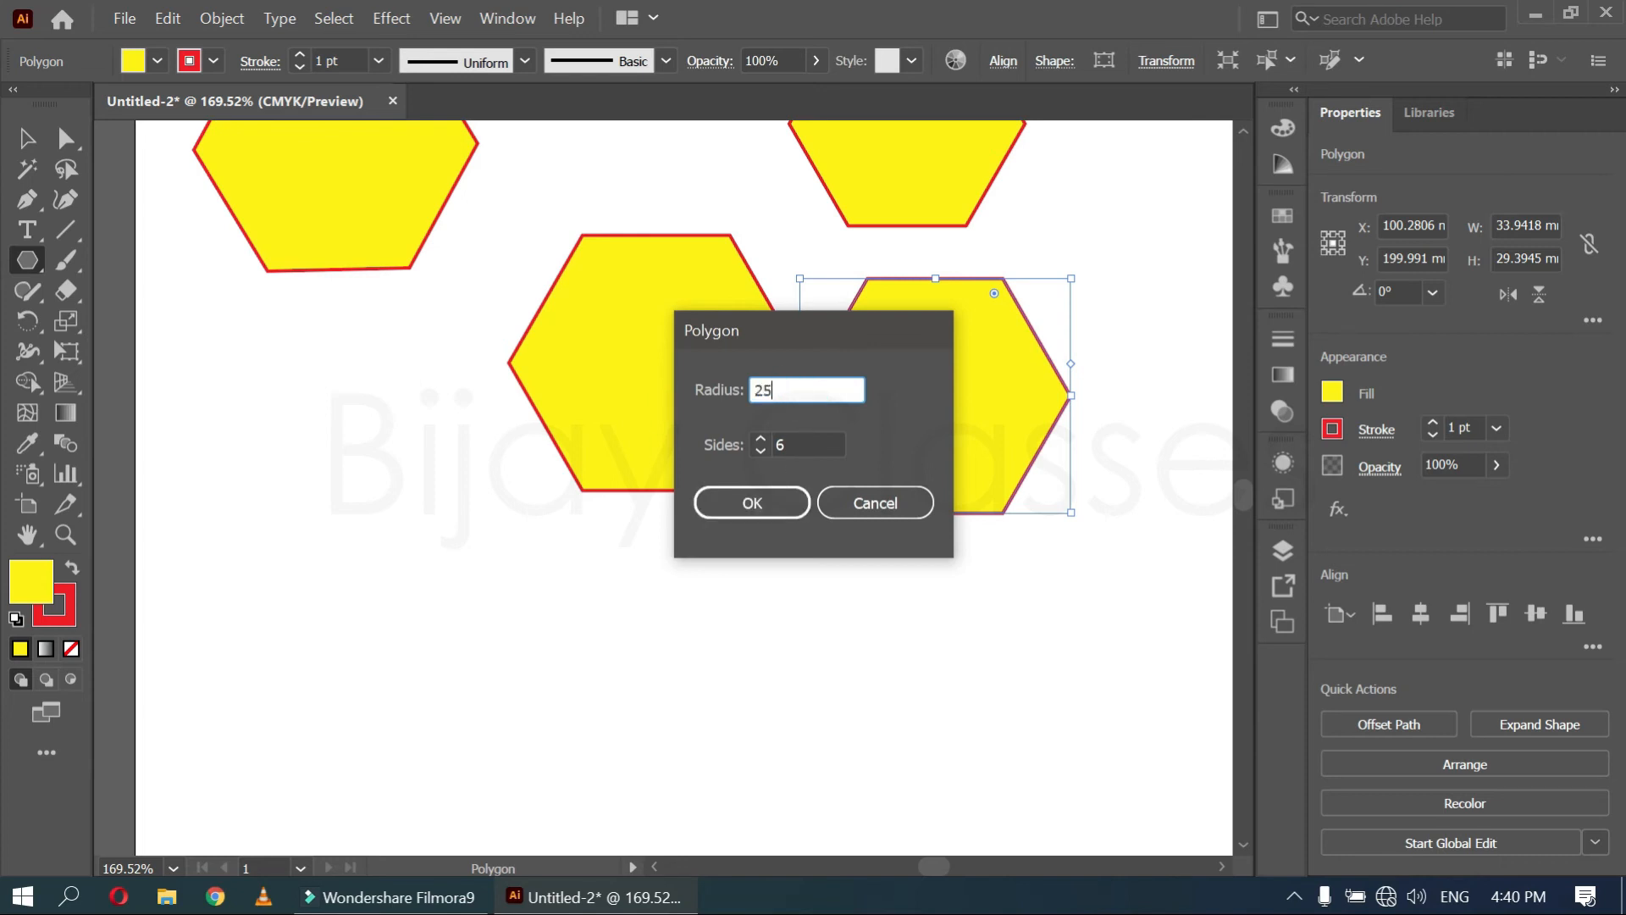
{"action": "left_click", "coordinate": [782, 448]}
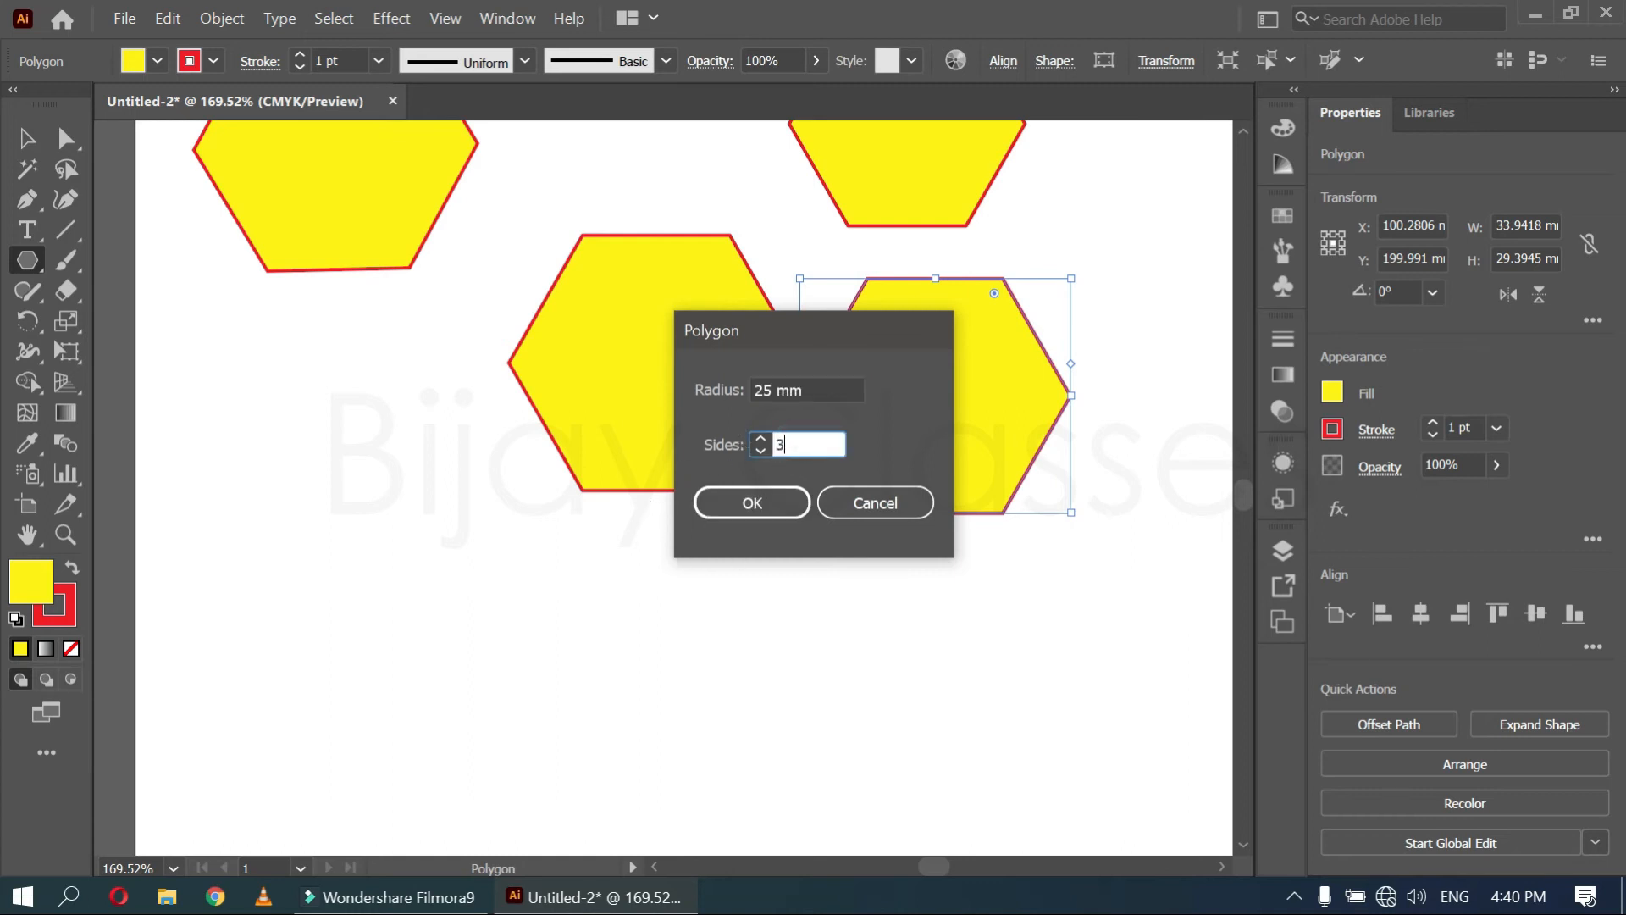
{"action": "type", "text": "3"}
{"action": "key", "text": "Return"}
Create a 15-sided polygon with a 25 mm radius overlapping the triangle's right corner and deselect it
{"action": "left_click", "coordinate": [731, 545]}
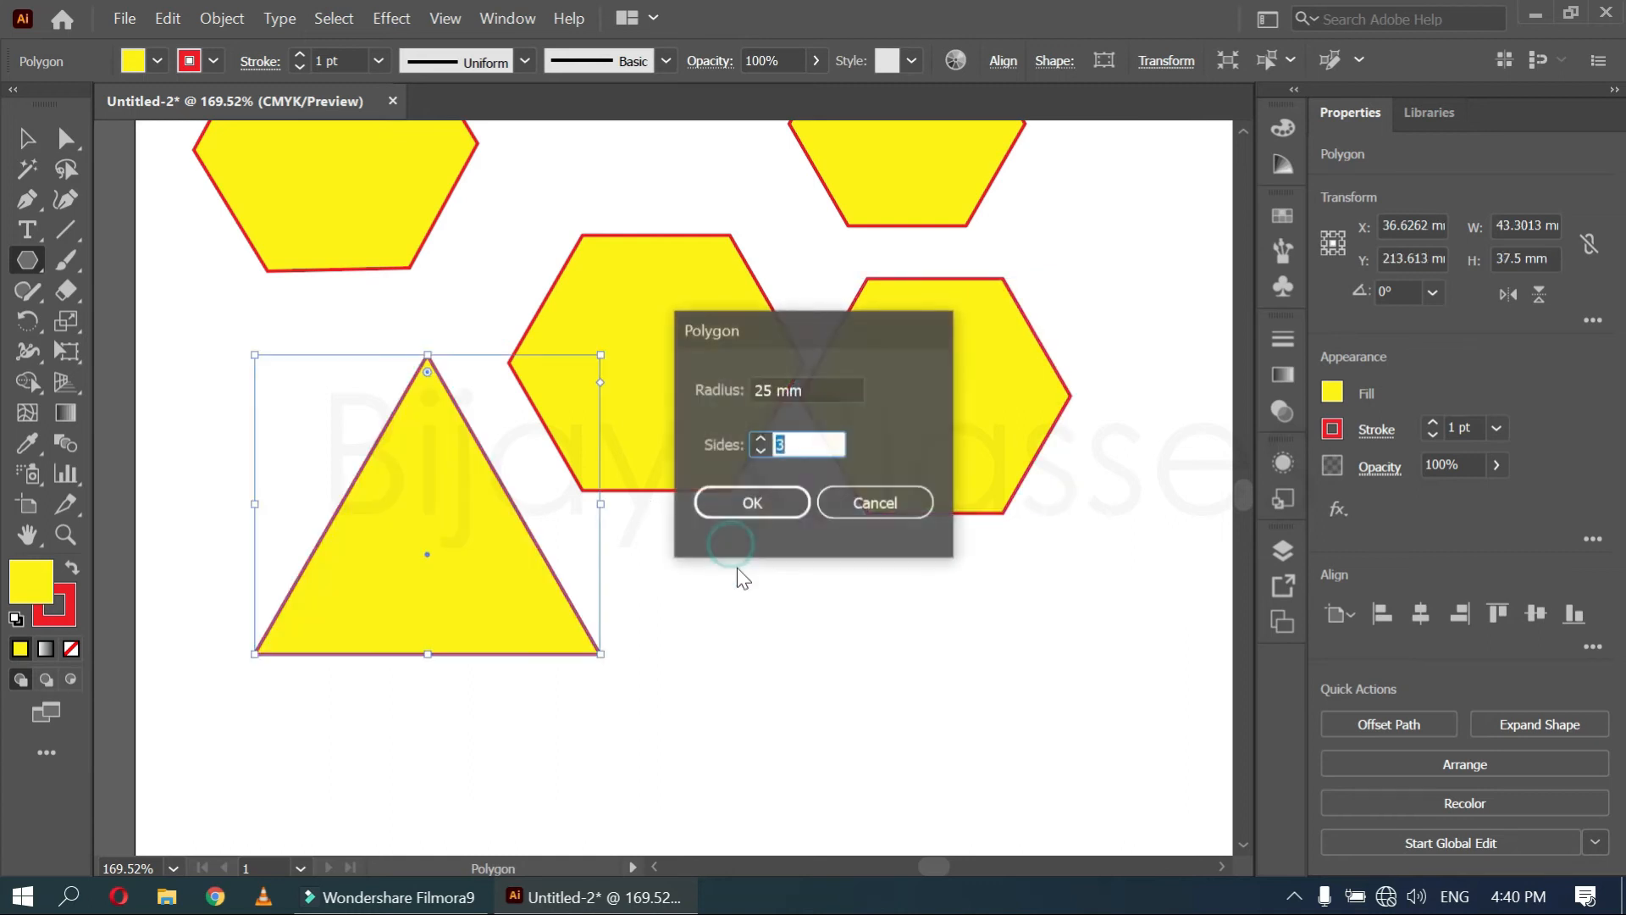
{"action": "type", "text": "15"}
{"action": "key", "text": "Return"}
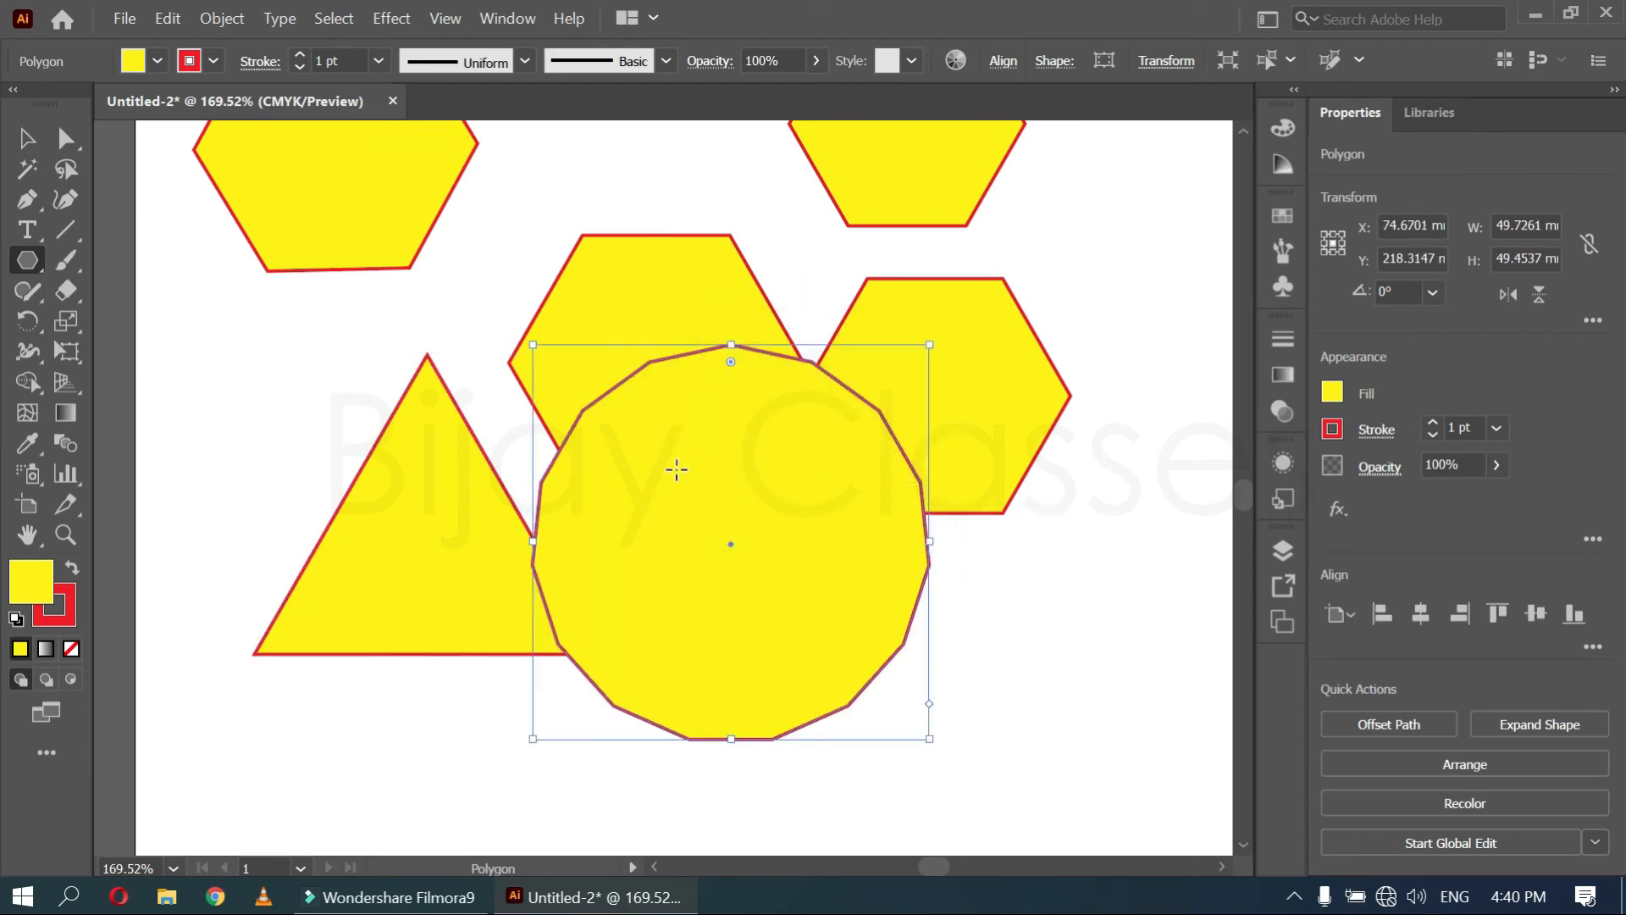
{"action": "key", "text": "v"}
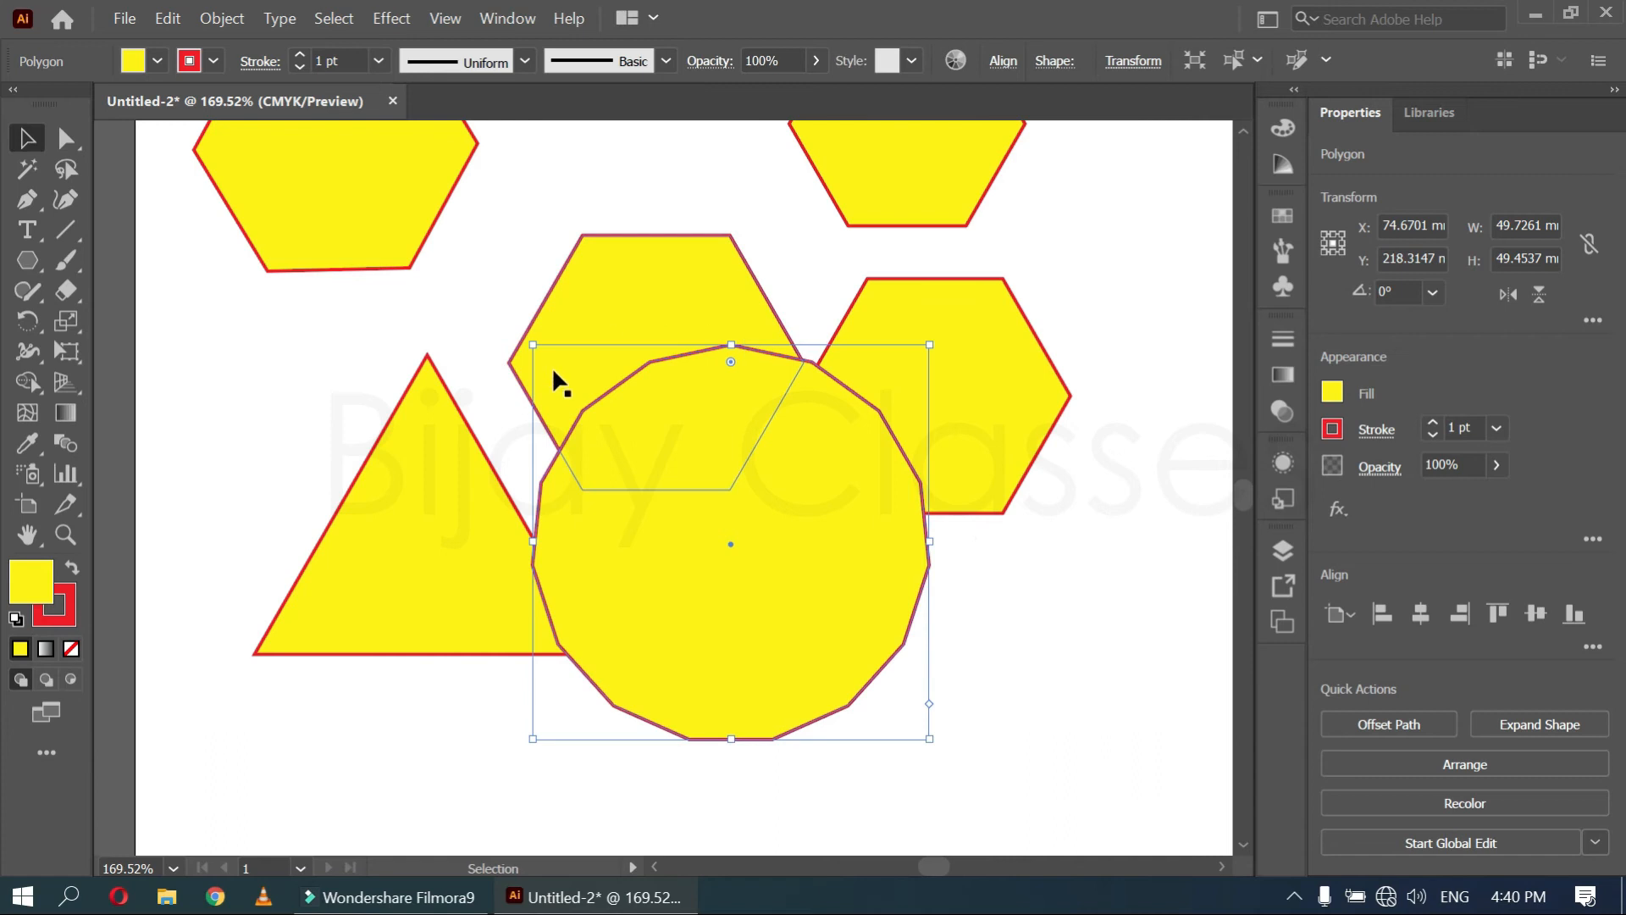
{"action": "left_click", "coordinate": [968, 683]}
Draw an upright five-pointed star about 35.8 by 34.1 mm in the empty area below the triangle
{"action": "key", "text": "space"}
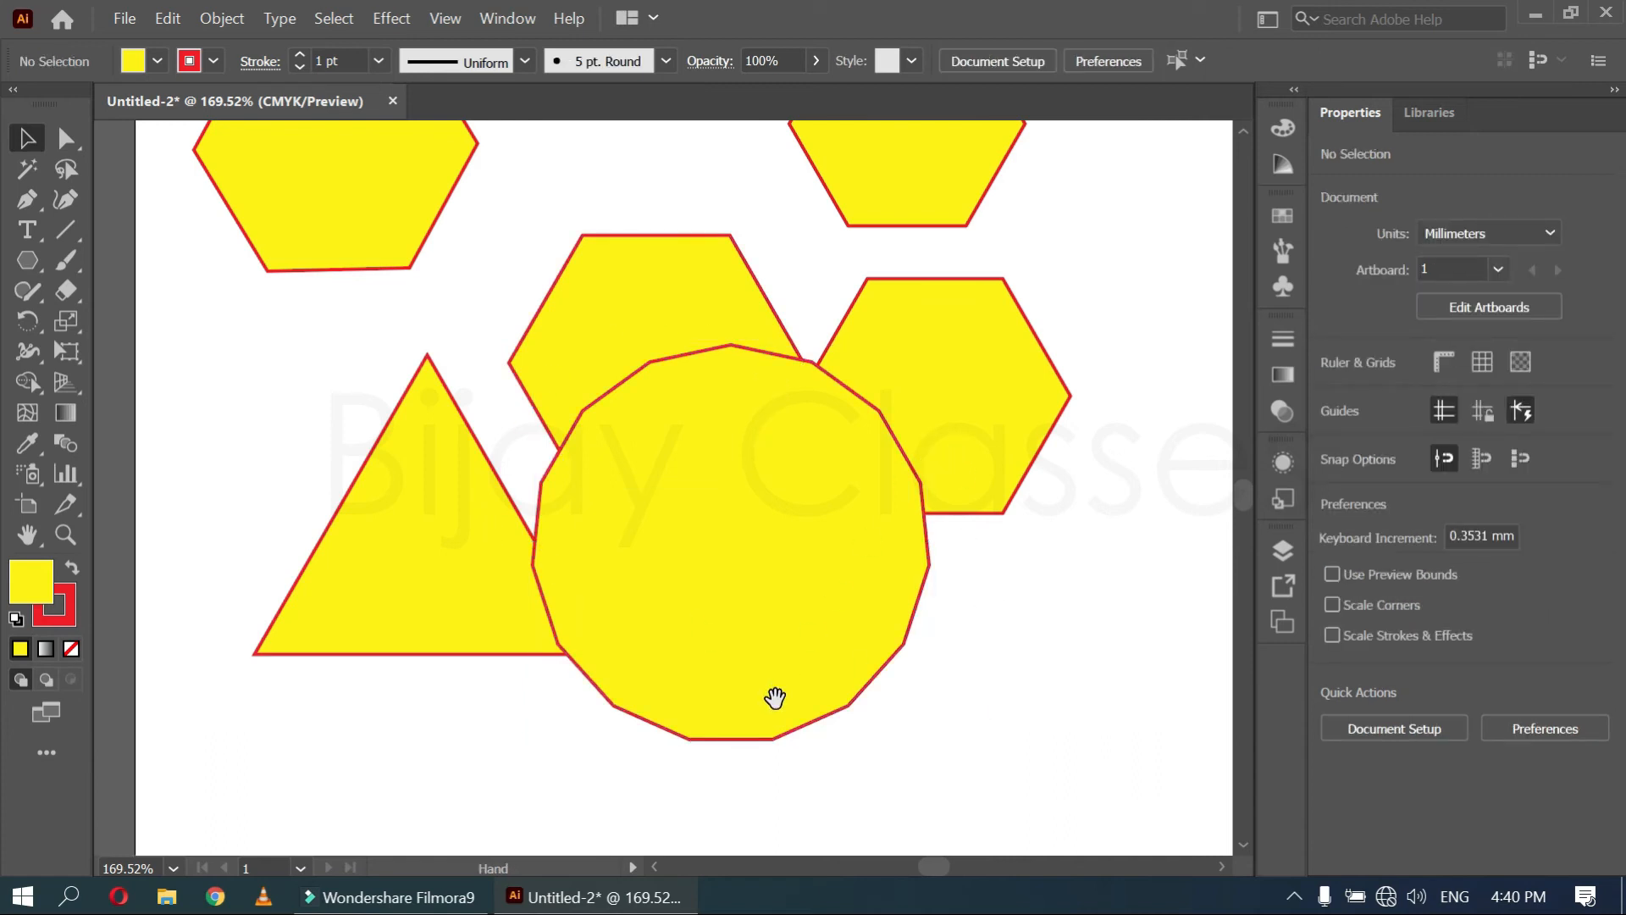
{"action": "left_click_drag", "start_coordinate": [450, 737], "coordinate": [447, 272]}
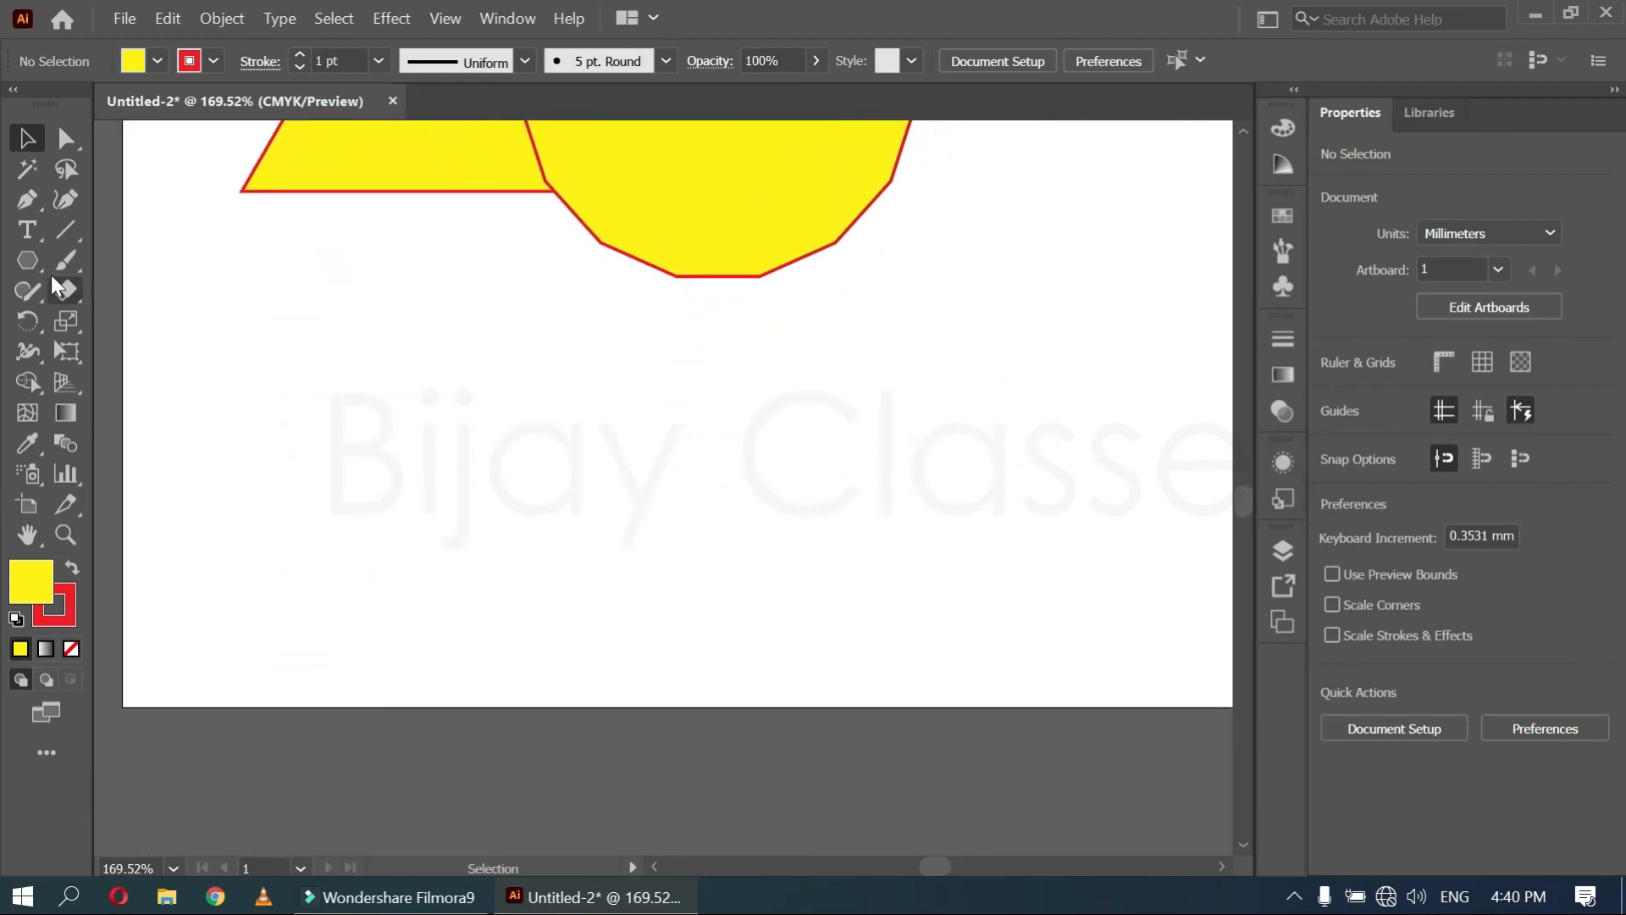
{"action": "left_click", "coordinate": [28, 263]}
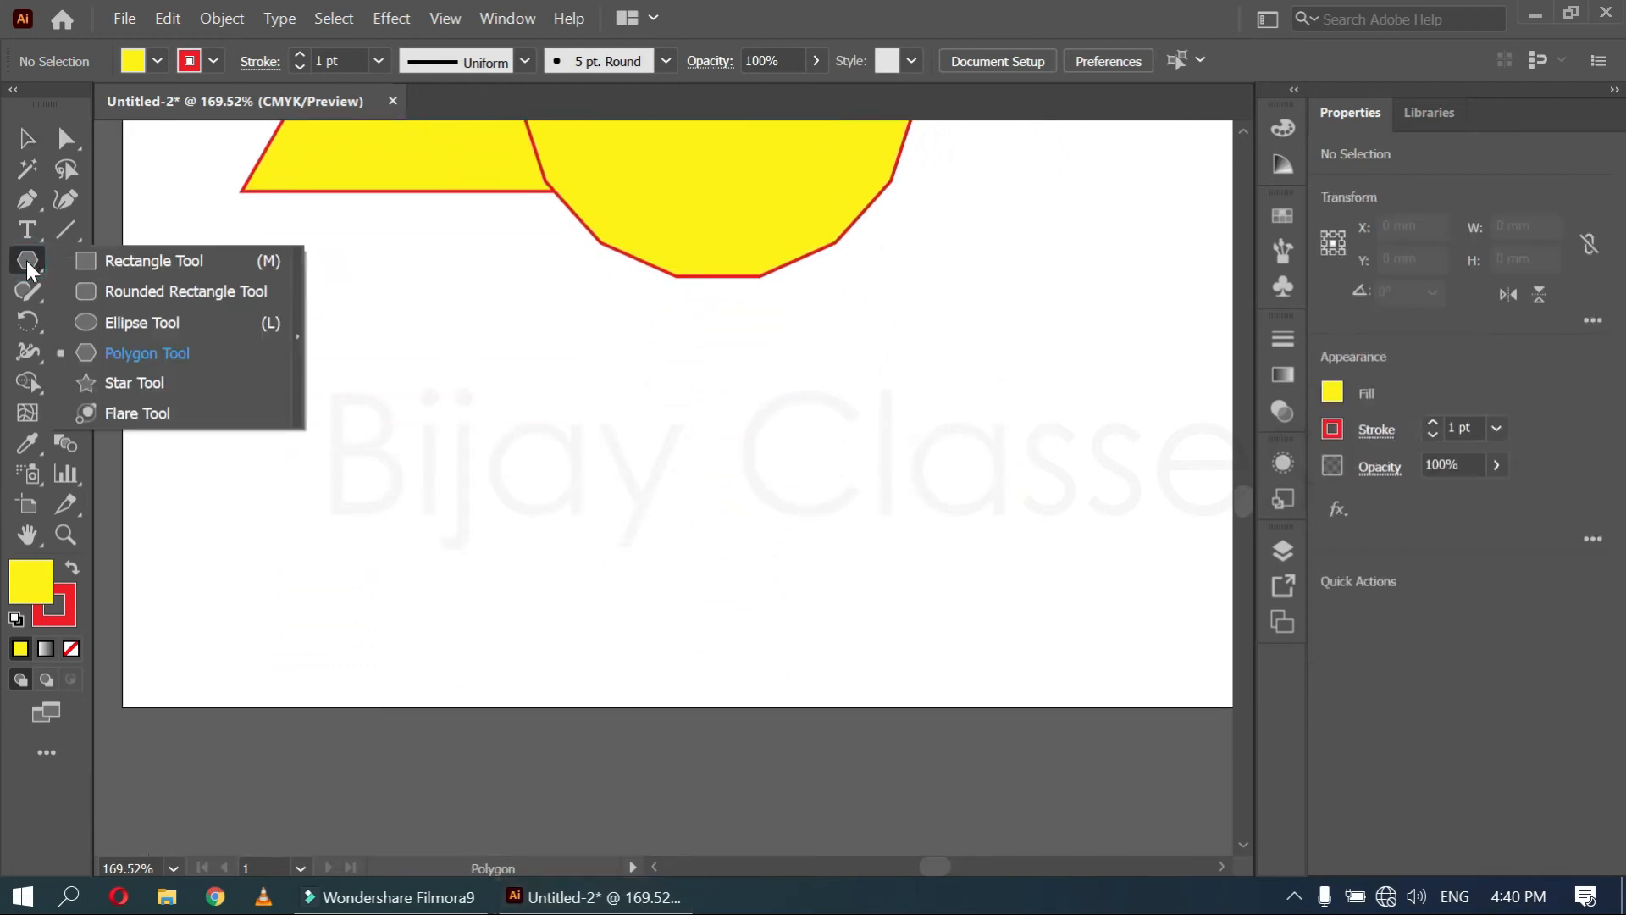
{"action": "left_click", "coordinate": [156, 384]}
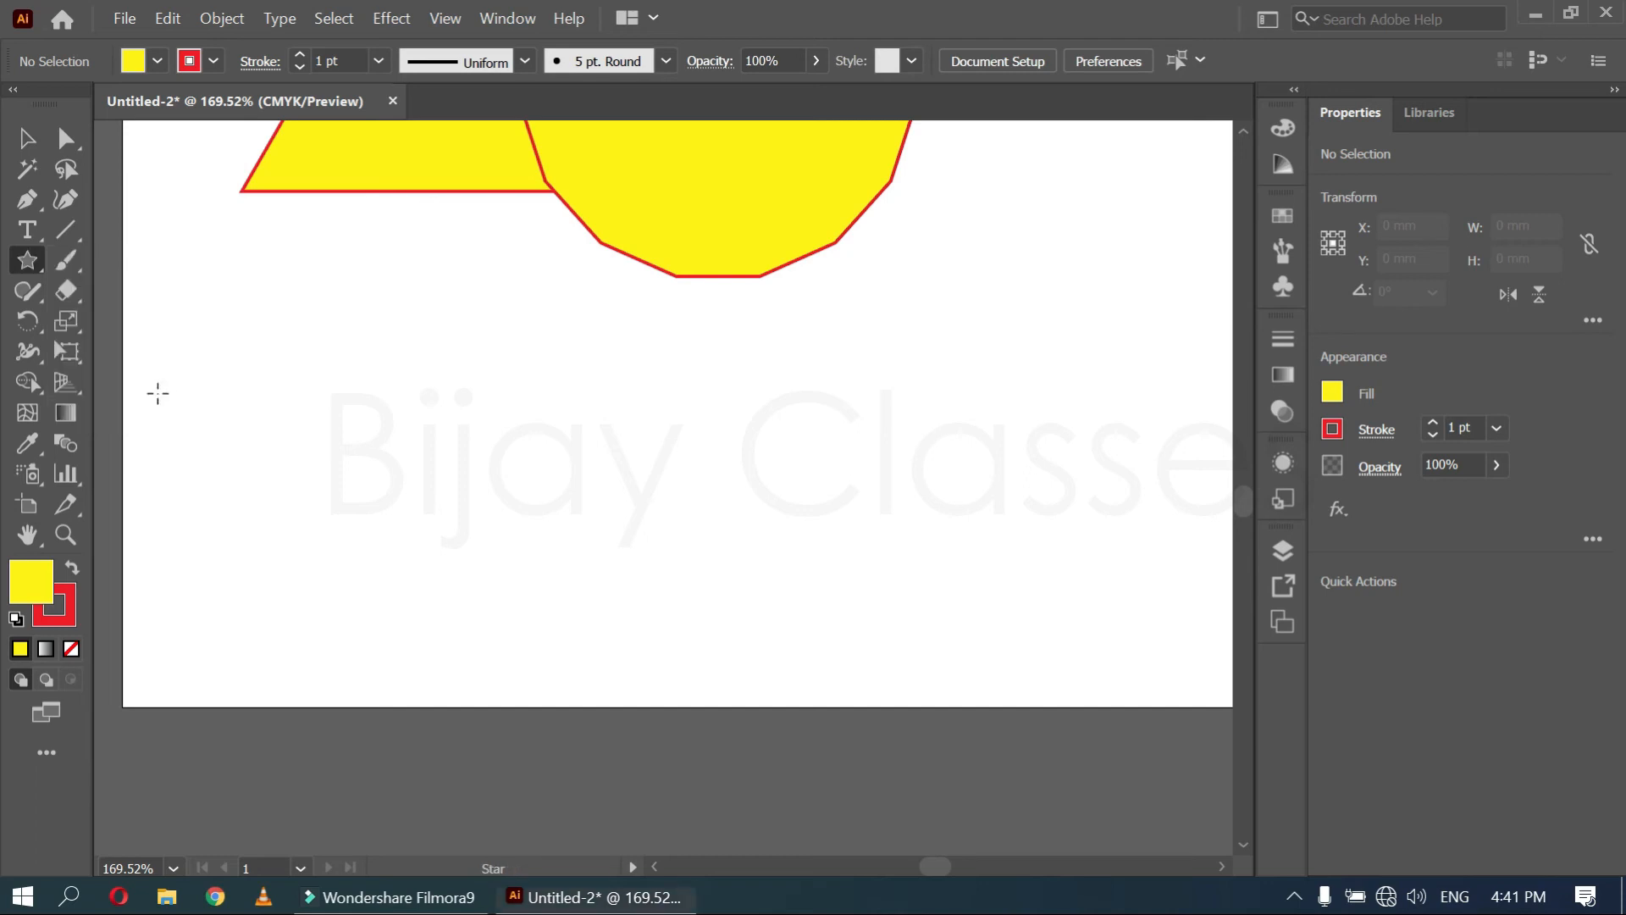
{"action": "left_click_drag", "start_coordinate": [402, 473], "coordinate": [409, 349]}
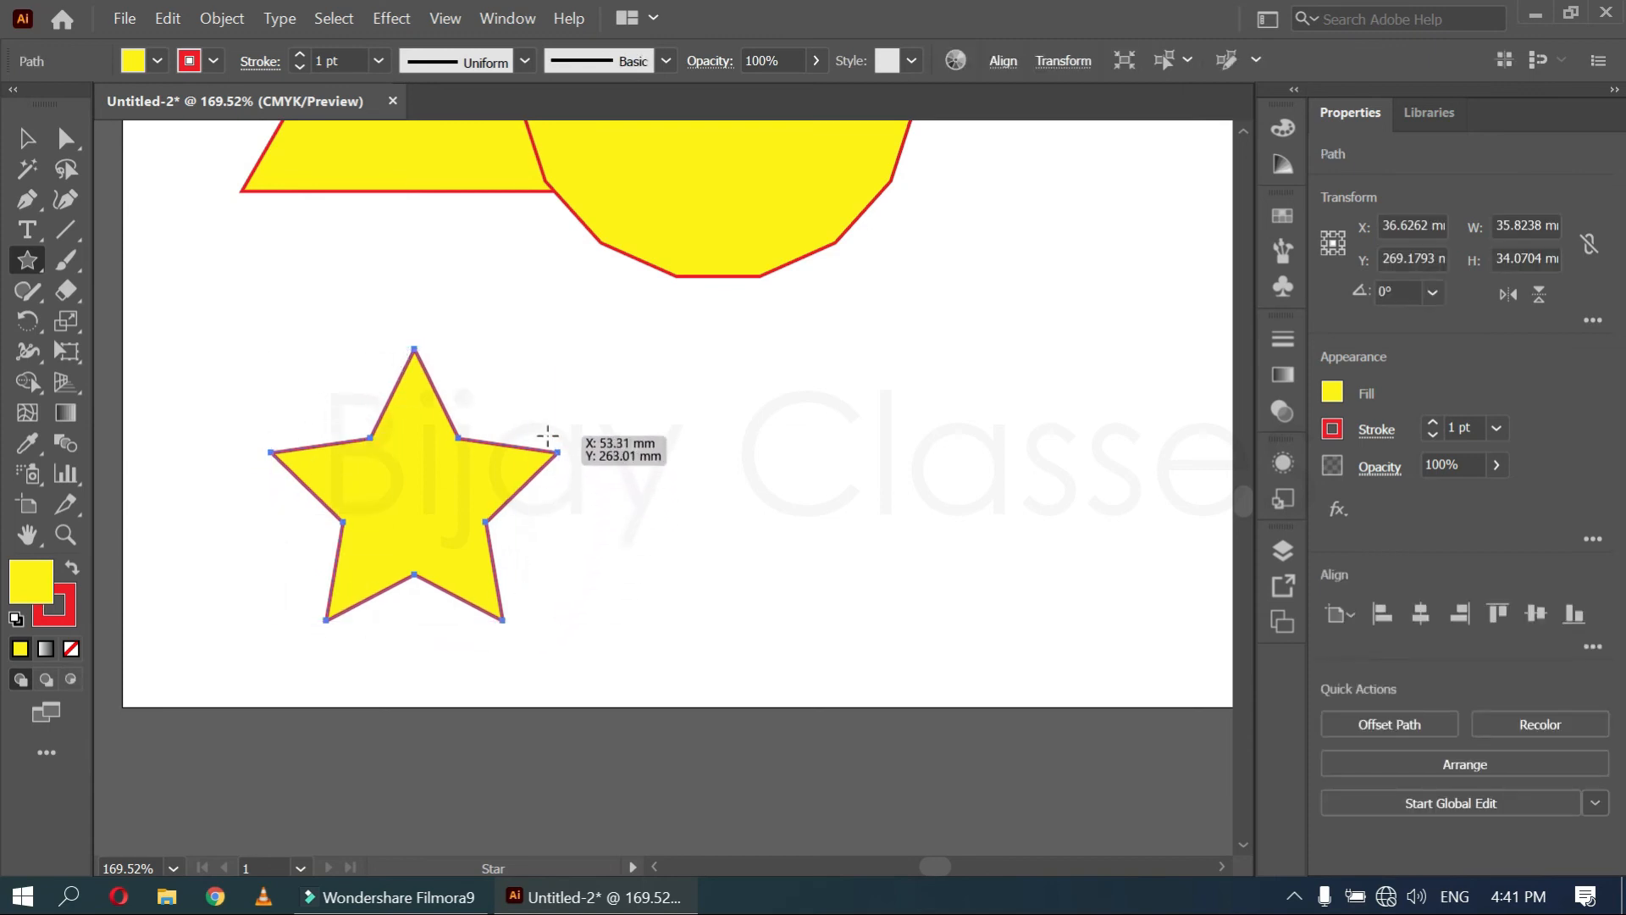
Examine the Star tool's two radius settings and point count without creating another star, and deselect the star
{"action": "key", "text": "space"}
{"action": "left_click_drag", "start_coordinate": [773, 530], "coordinate": [579, 559]}
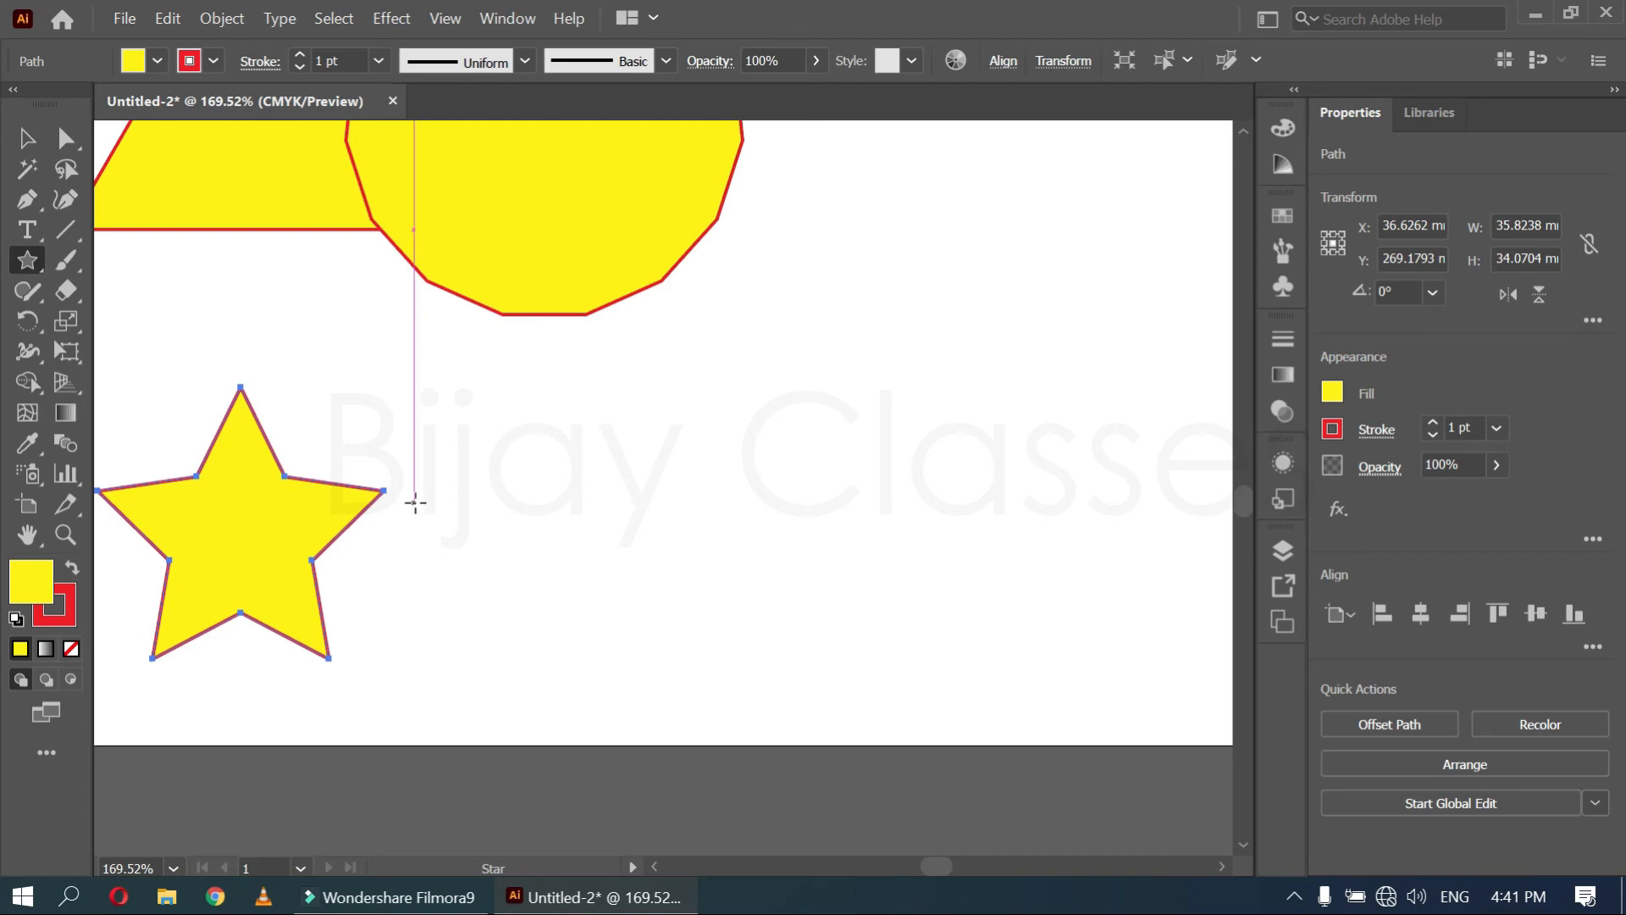
{"action": "left_click", "coordinate": [627, 421]}
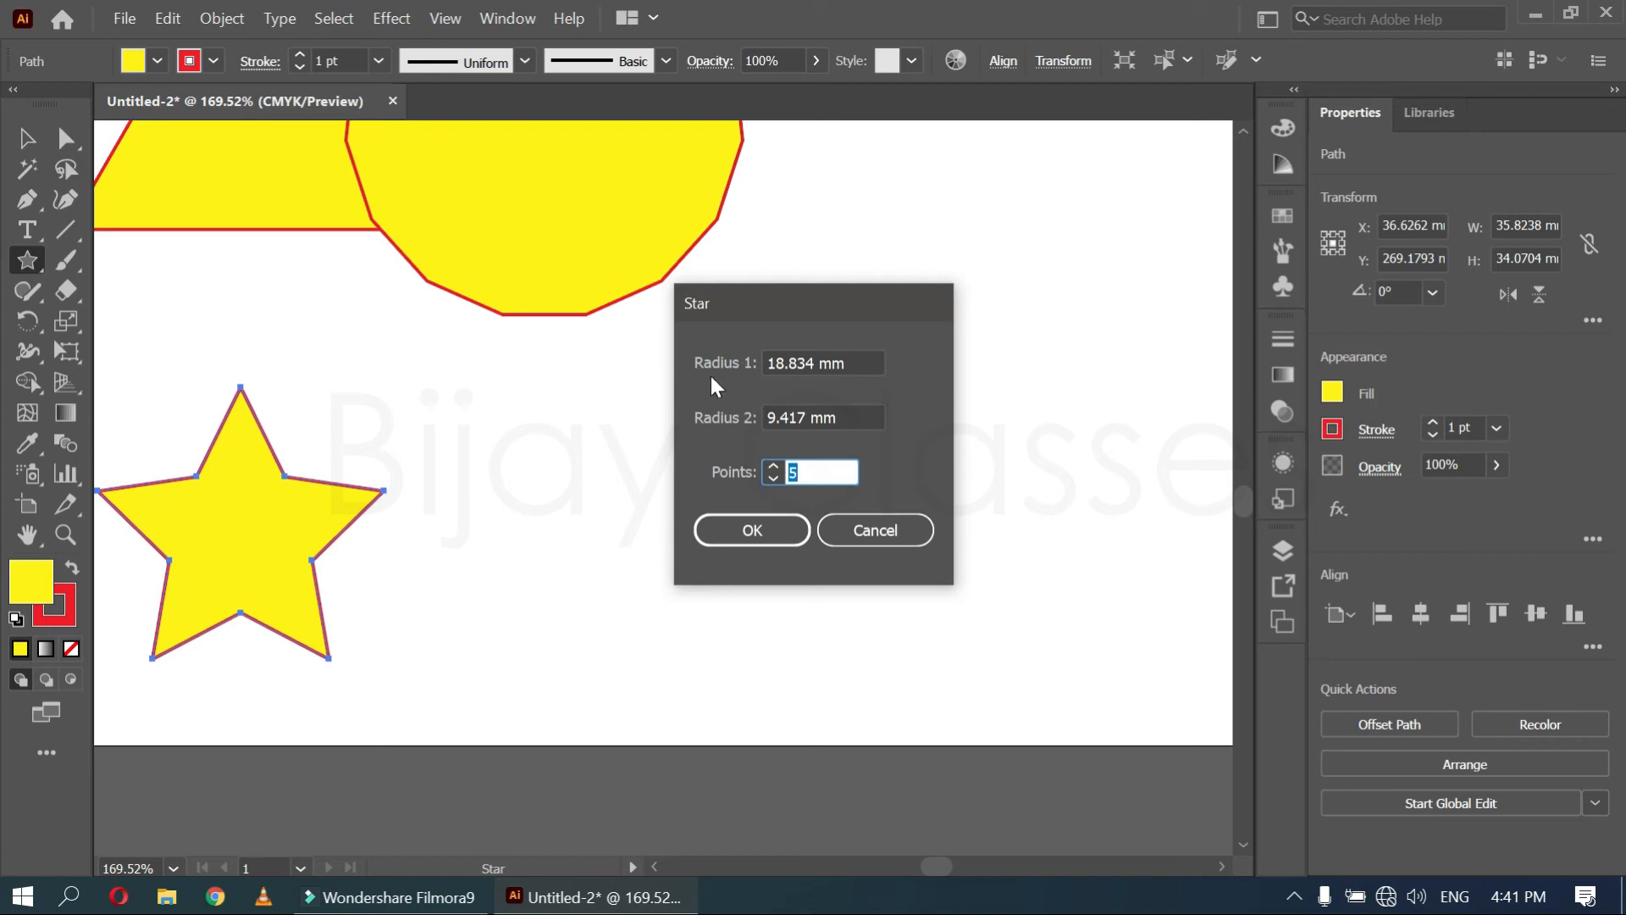
{"action": "left_click", "coordinate": [865, 537]}
{"action": "left_click", "coordinate": [527, 479]}
Draw a circle about 19.1 mm wide from the star's centre out to its inner corners
{"action": "left_click_drag", "start_coordinate": [482, 460], "coordinate": [755, 491]}
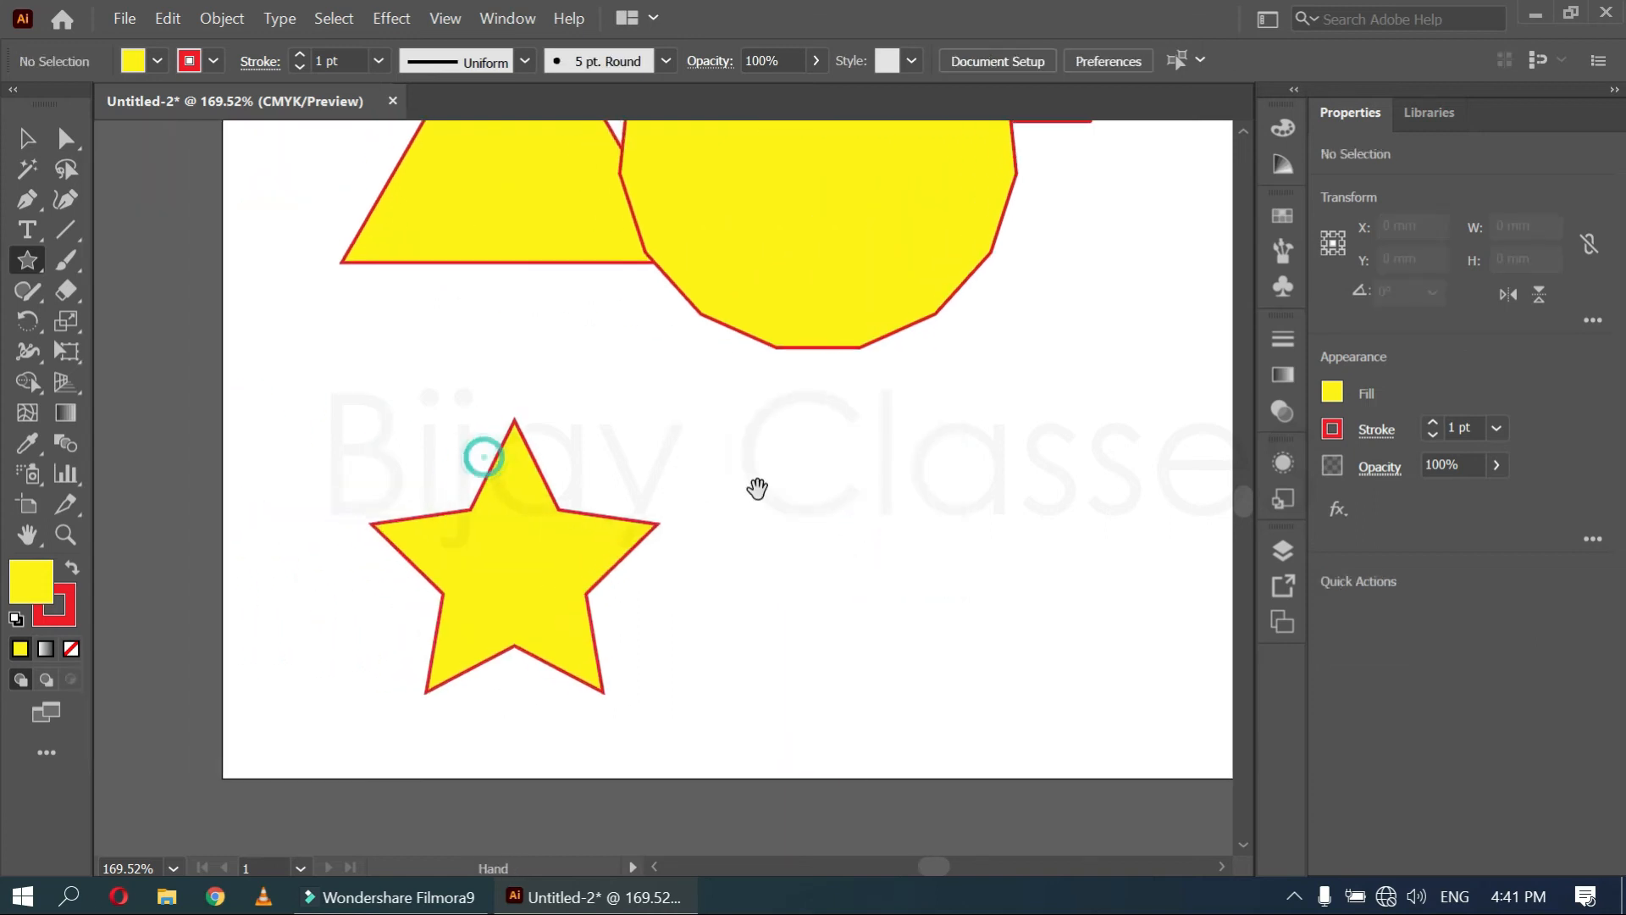
{"action": "left_click_drag", "start_coordinate": [34, 258], "coordinate": [111, 320]}
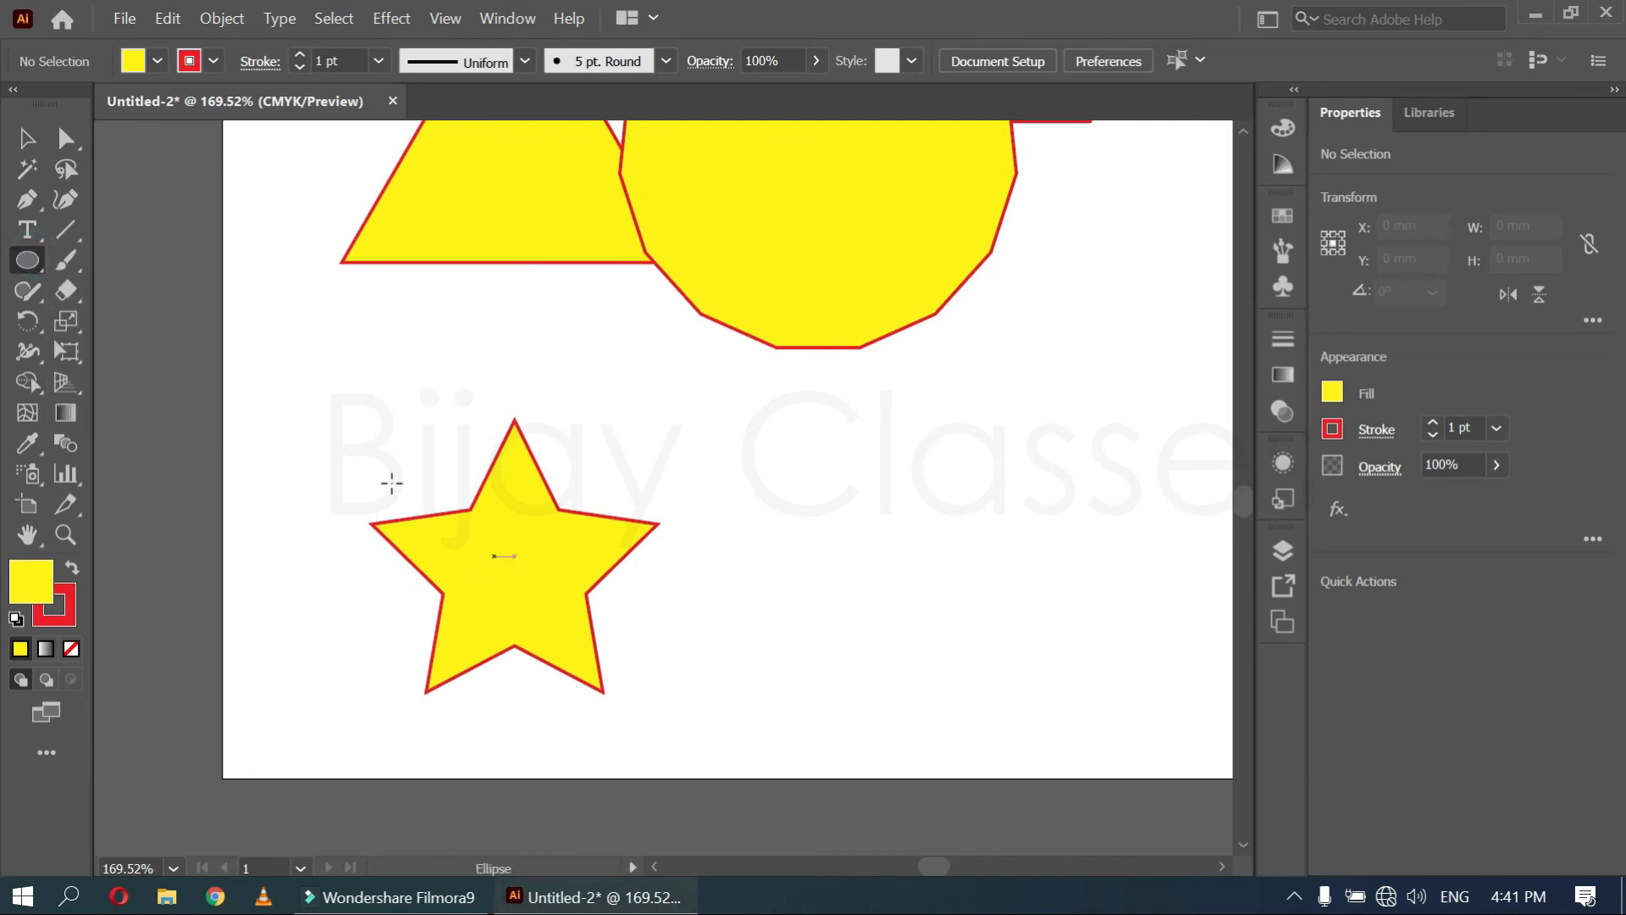
{"action": "left_click_drag", "start_coordinate": [514, 571], "coordinate": [585, 488]}
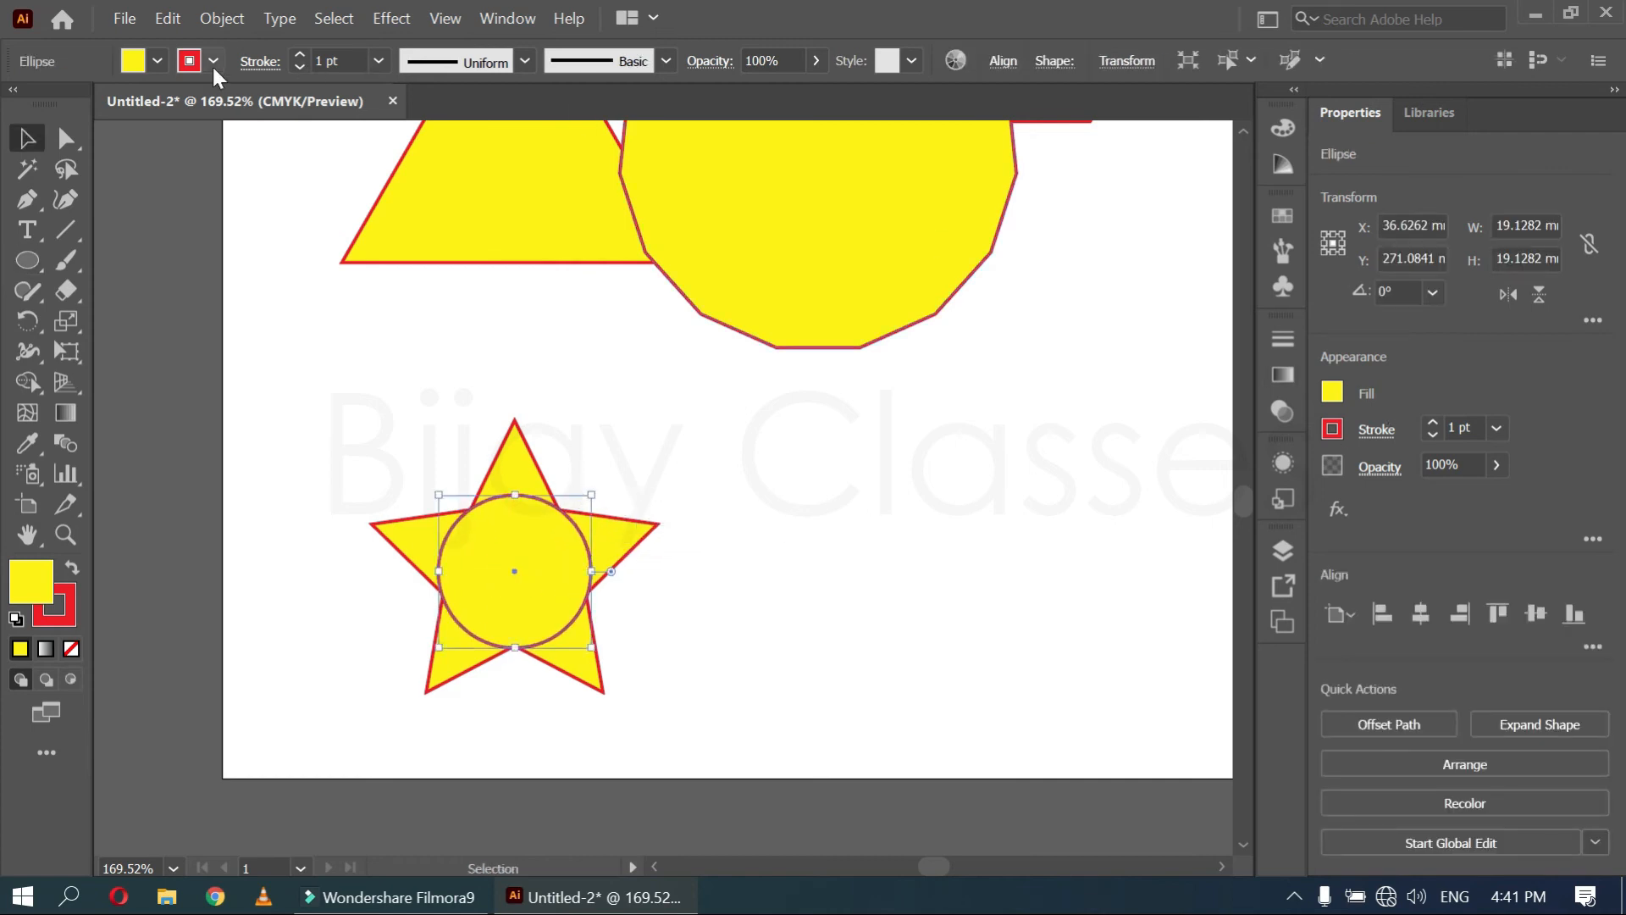
Remove the small circle's fill and set its stroke to black
{"action": "left_click", "coordinate": [156, 61]}
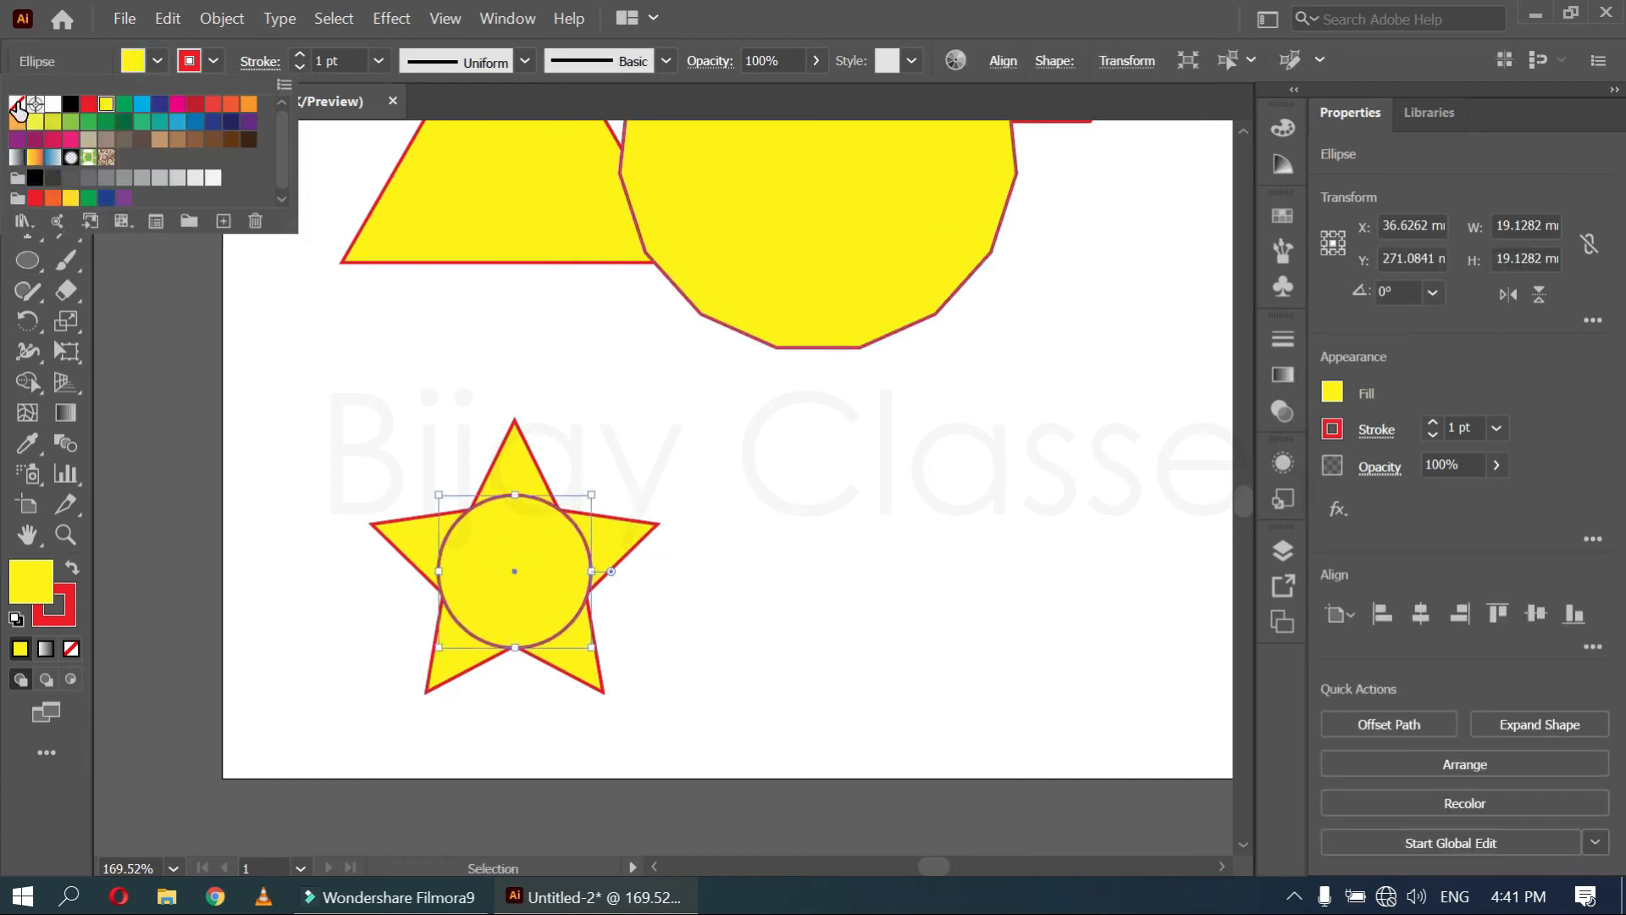
{"action": "left_click", "coordinate": [17, 105]}
{"action": "left_click", "coordinate": [215, 61]}
{"action": "left_click", "coordinate": [71, 104]}
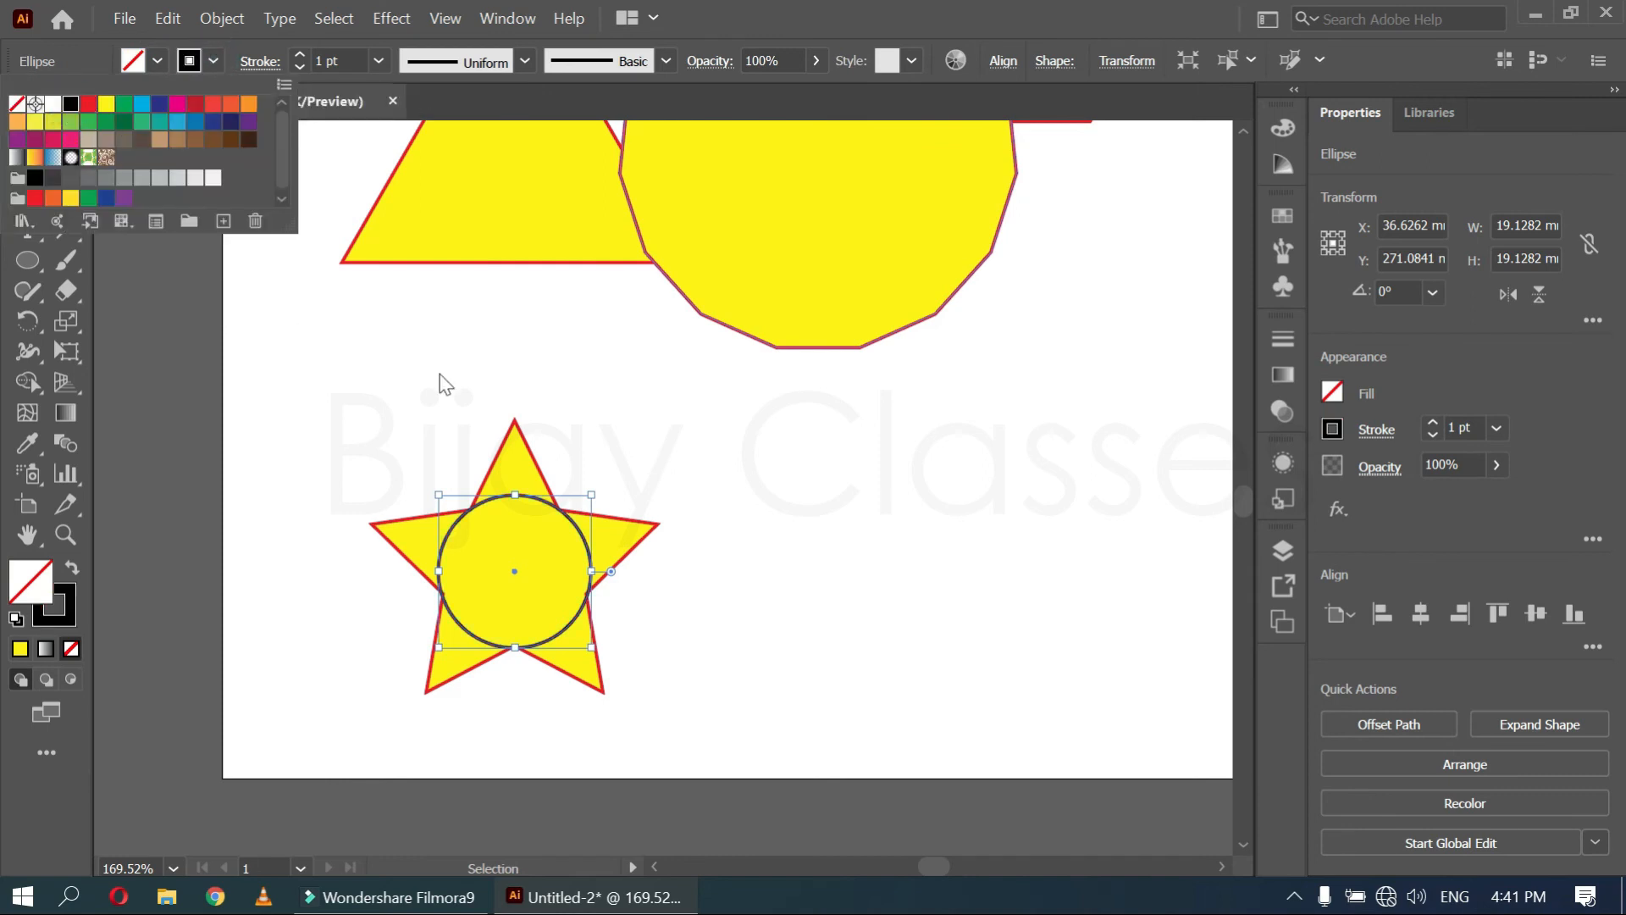
{"action": "left_click", "coordinate": [605, 421]}
Copy the black-outlined circle inside the star
{"action": "left_click", "coordinate": [592, 569]}
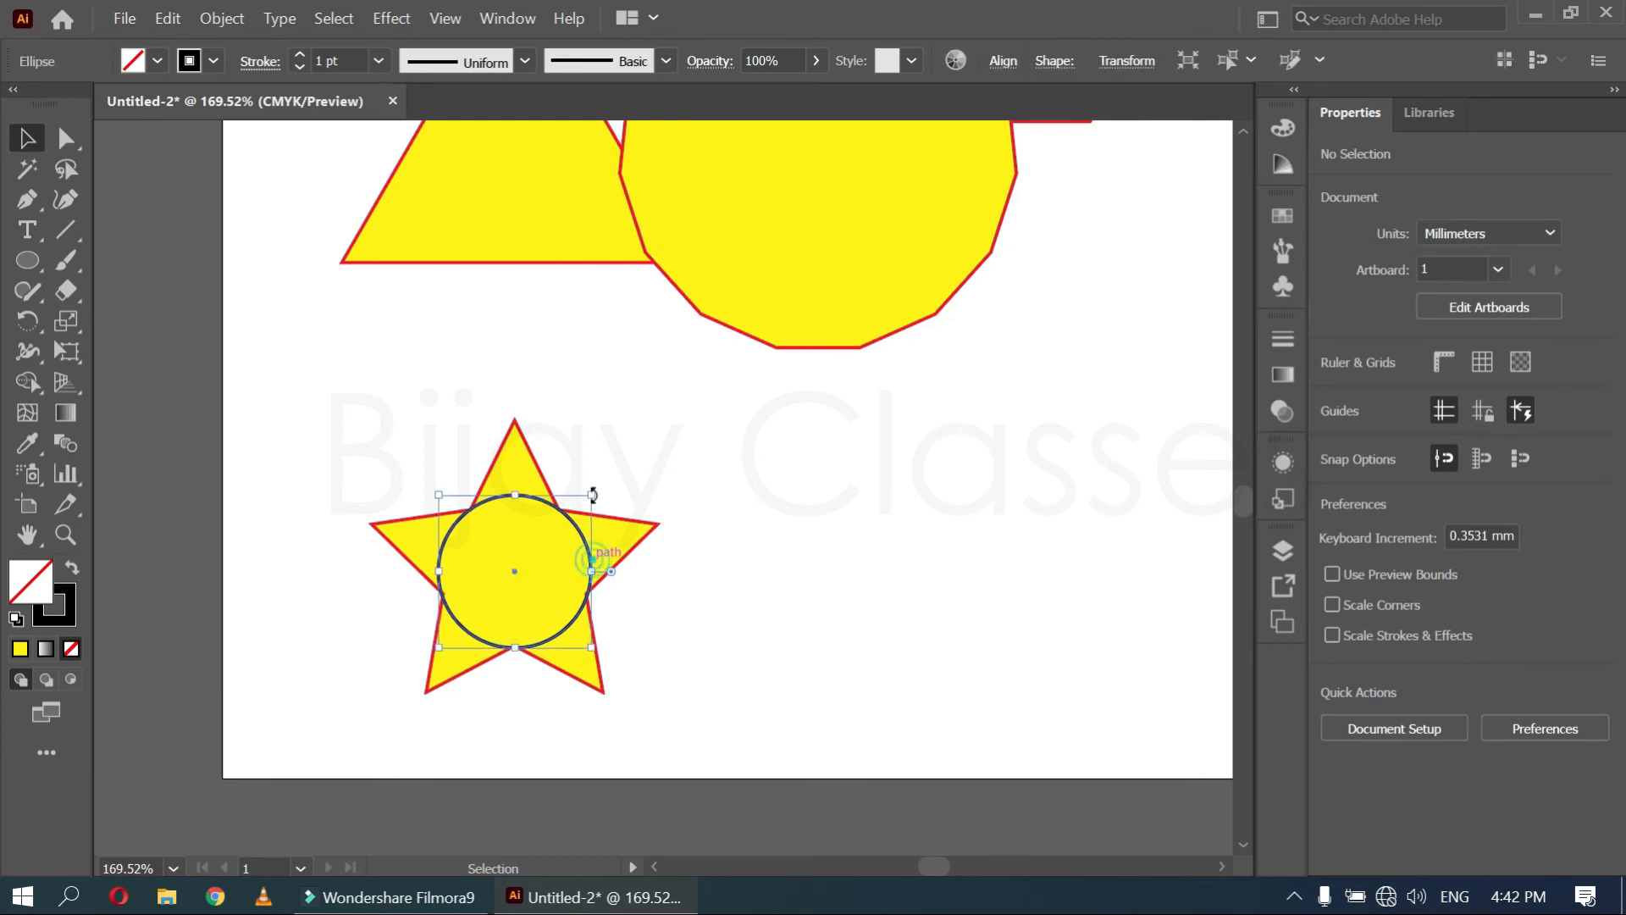
{"action": "left_click", "coordinate": [166, 20]}
{"action": "left_click", "coordinate": [201, 131]}
Paste the copied circle with the plain Paste command and delete the pasted duplicate
{"action": "left_click", "coordinate": [166, 20]}
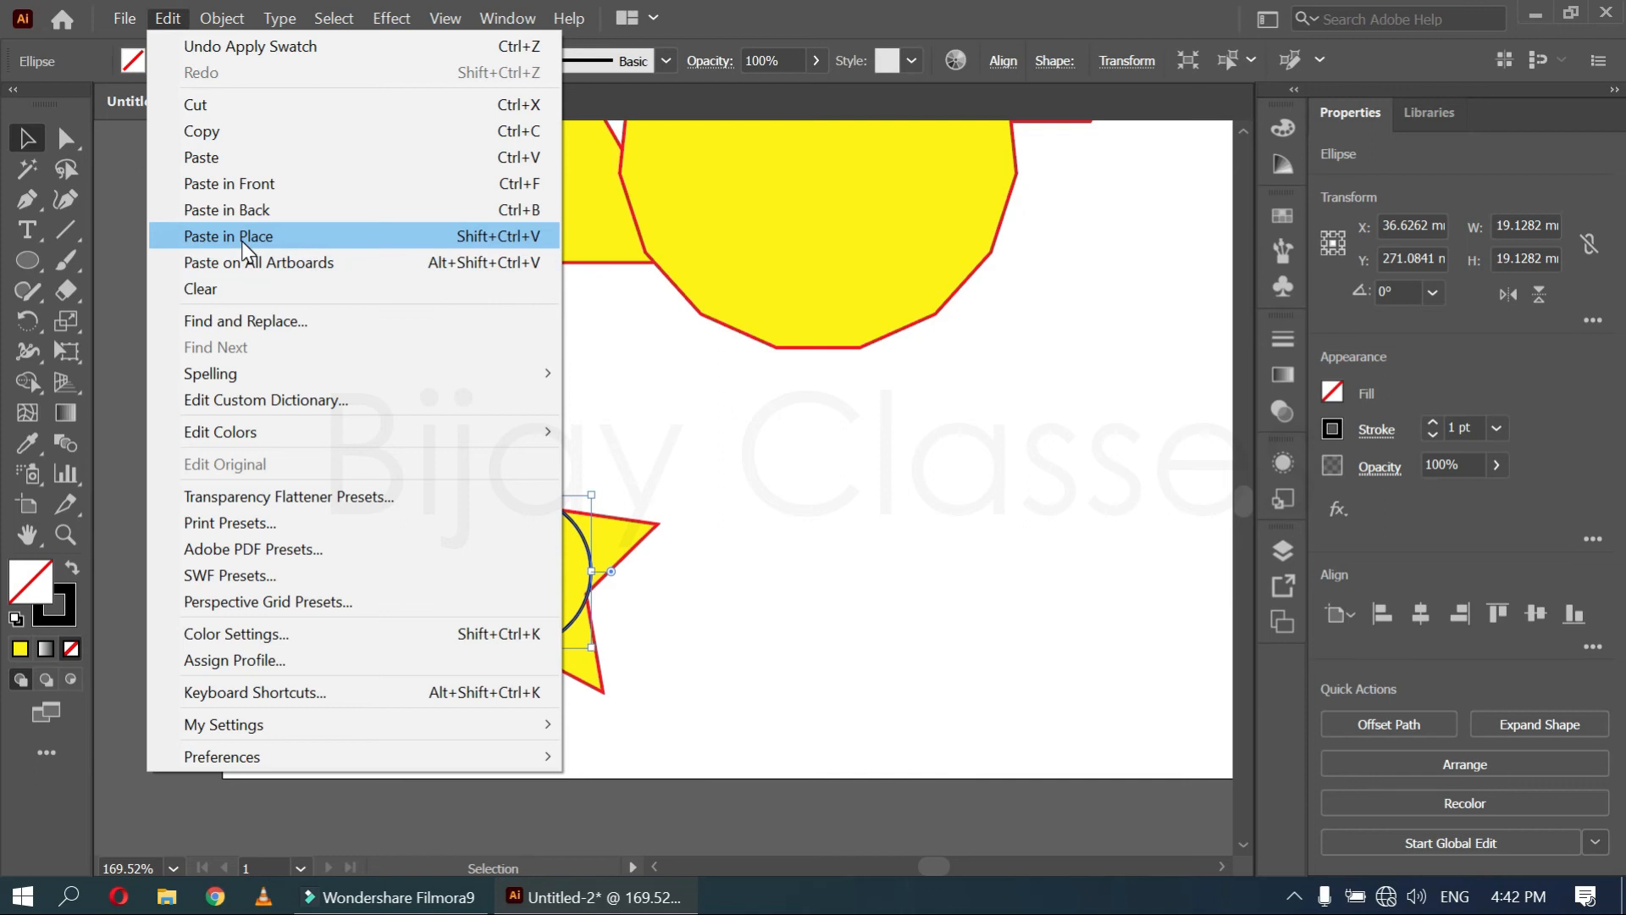
{"action": "left_click", "coordinate": [280, 159]}
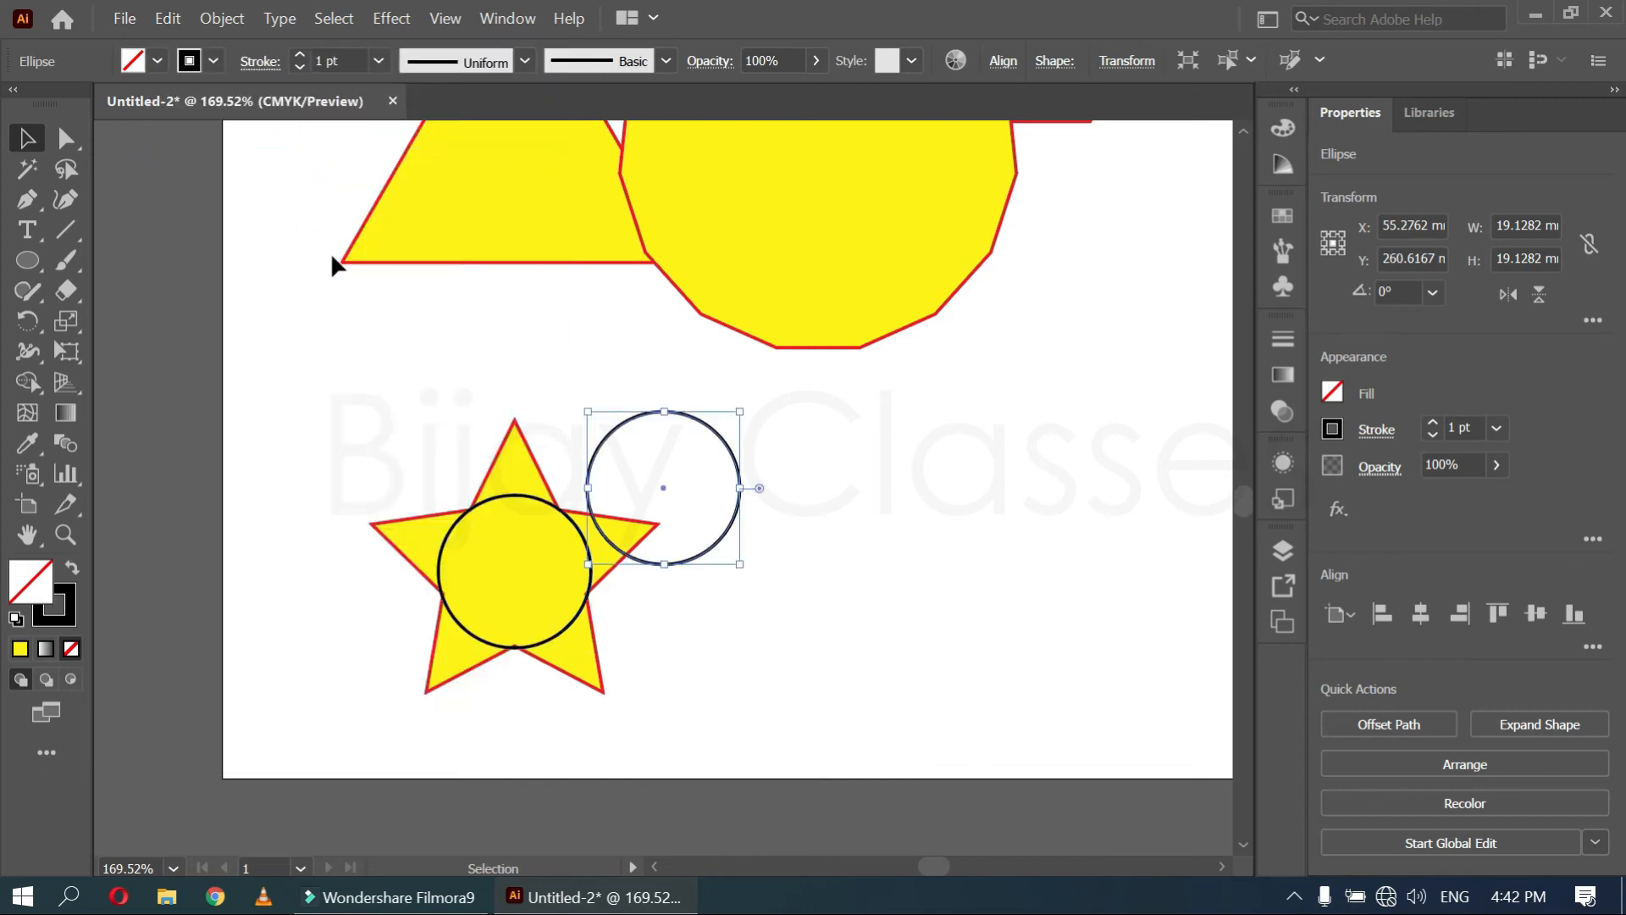
{"action": "key", "text": "Delete"}
Paste the circle in front and scale it from its centre to about 36.3 mm wide, around the star's outer points
{"action": "left_click", "coordinate": [168, 18]}
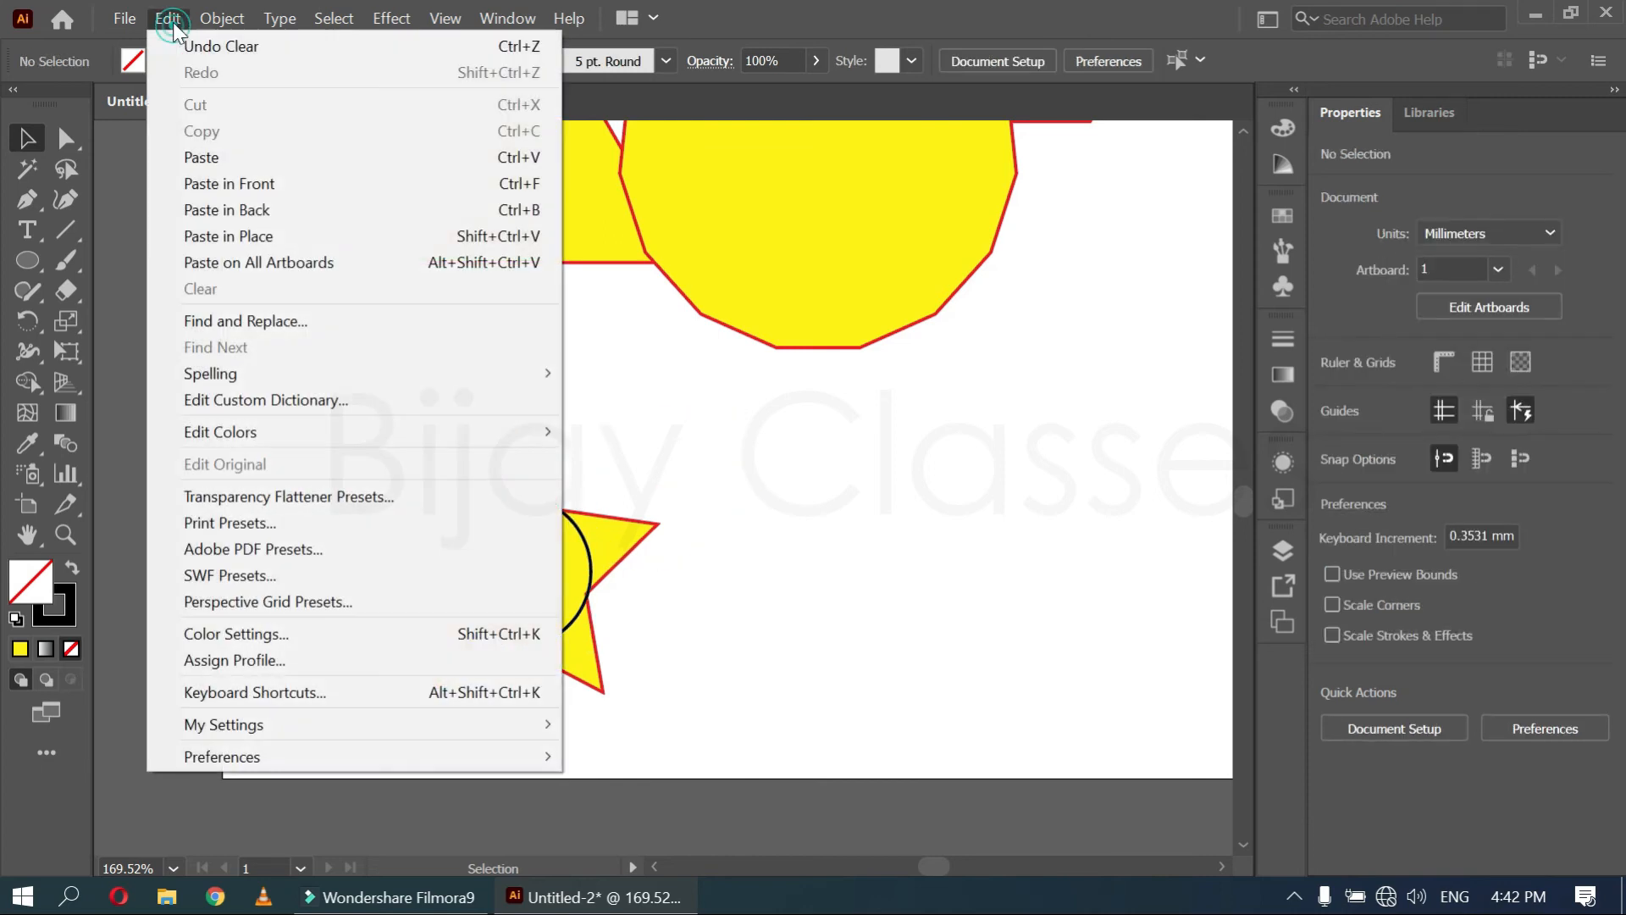
{"action": "left_click", "coordinate": [299, 184]}
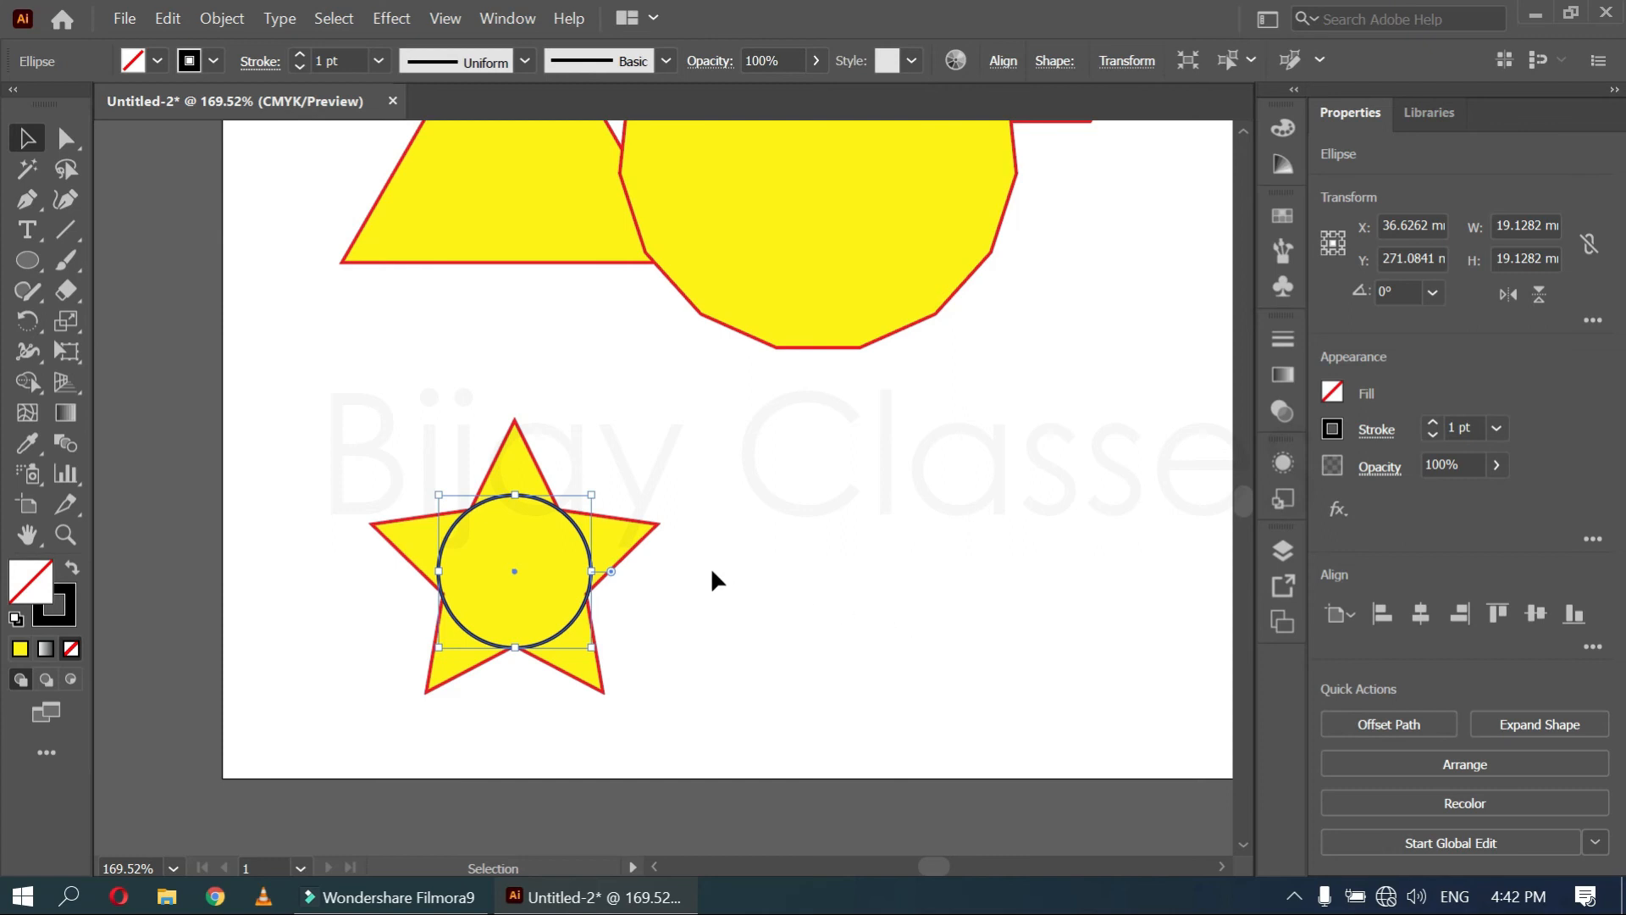
{"action": "left_click_drag", "start_coordinate": [598, 498], "coordinate": [714, 760]}
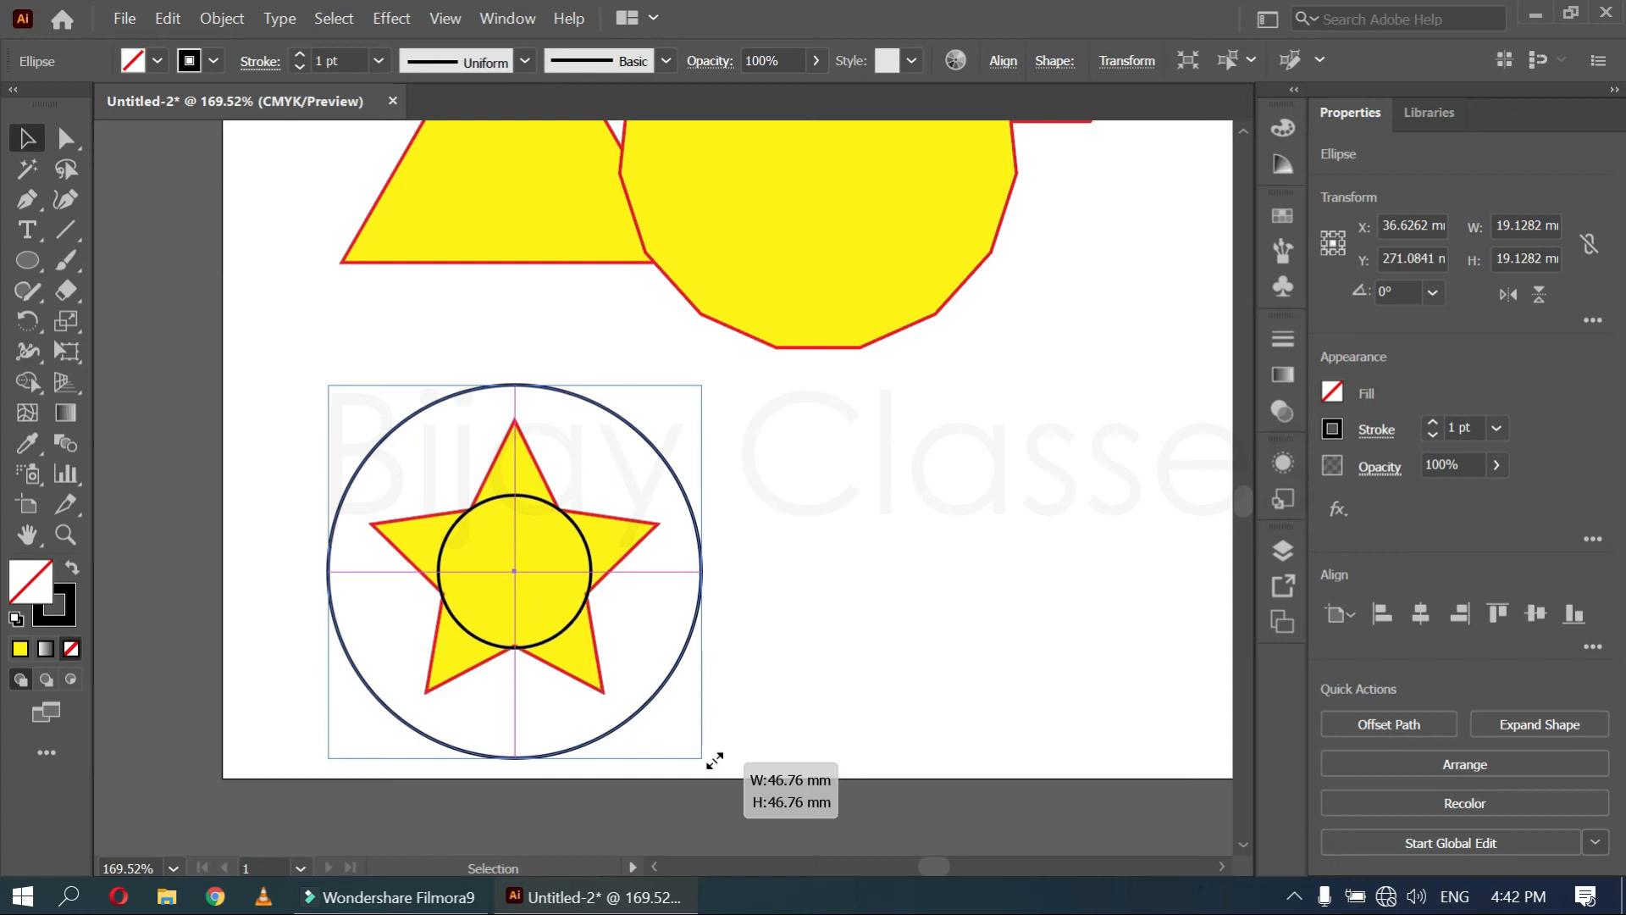
{"action": "left_click_drag", "start_coordinate": [714, 760], "coordinate": [624, 718]}
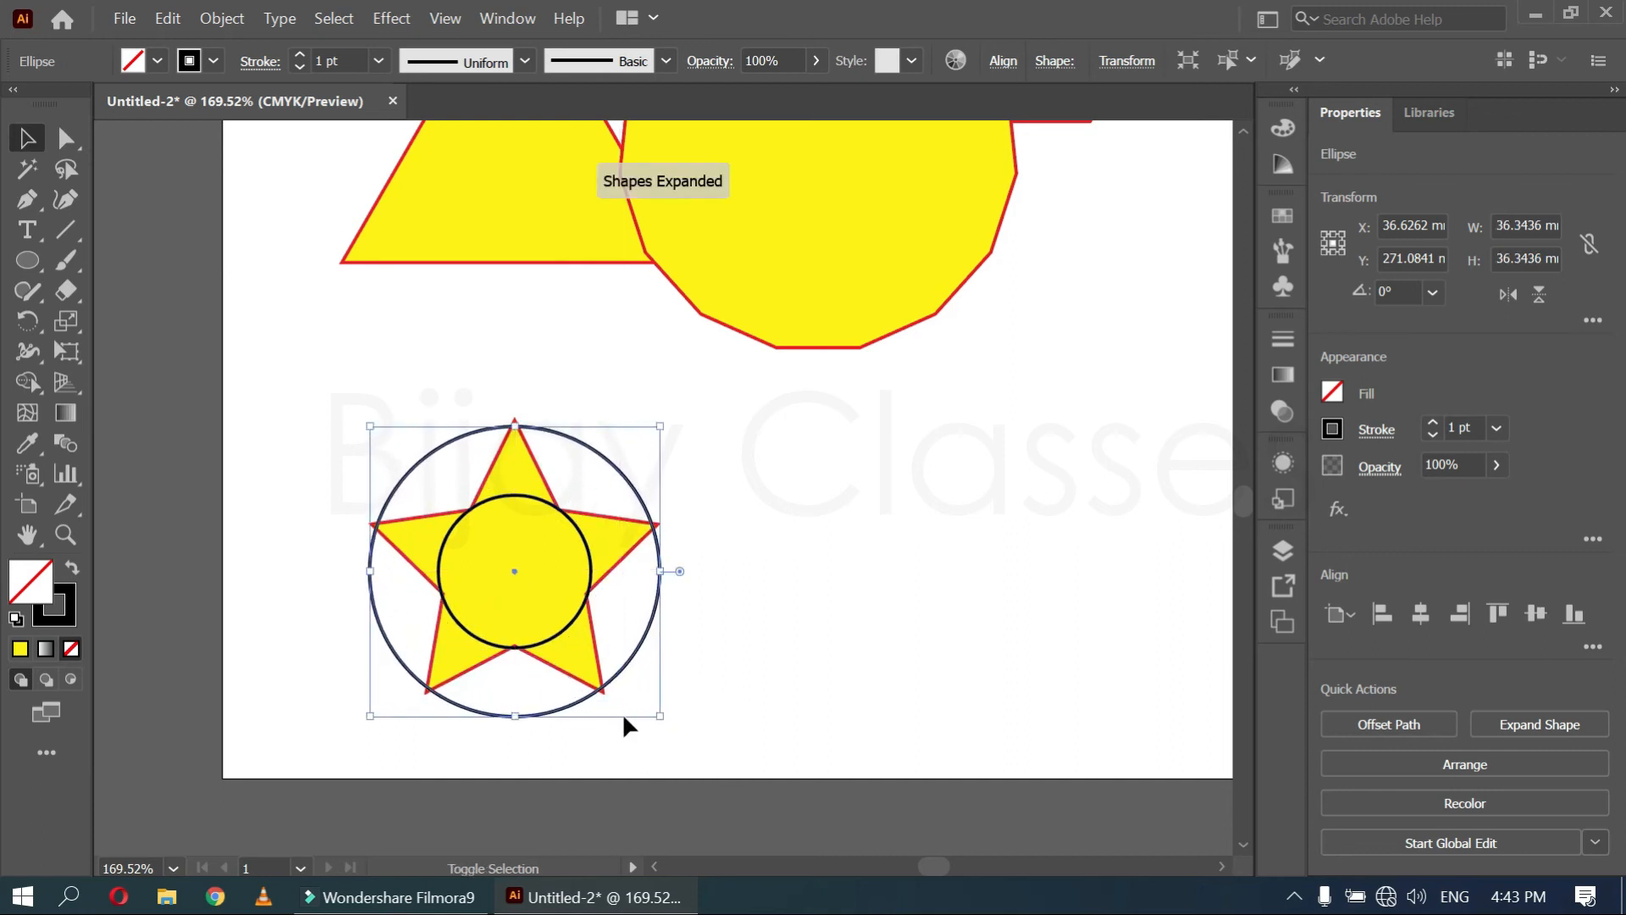
{"action": "left_click", "coordinate": [763, 522]}
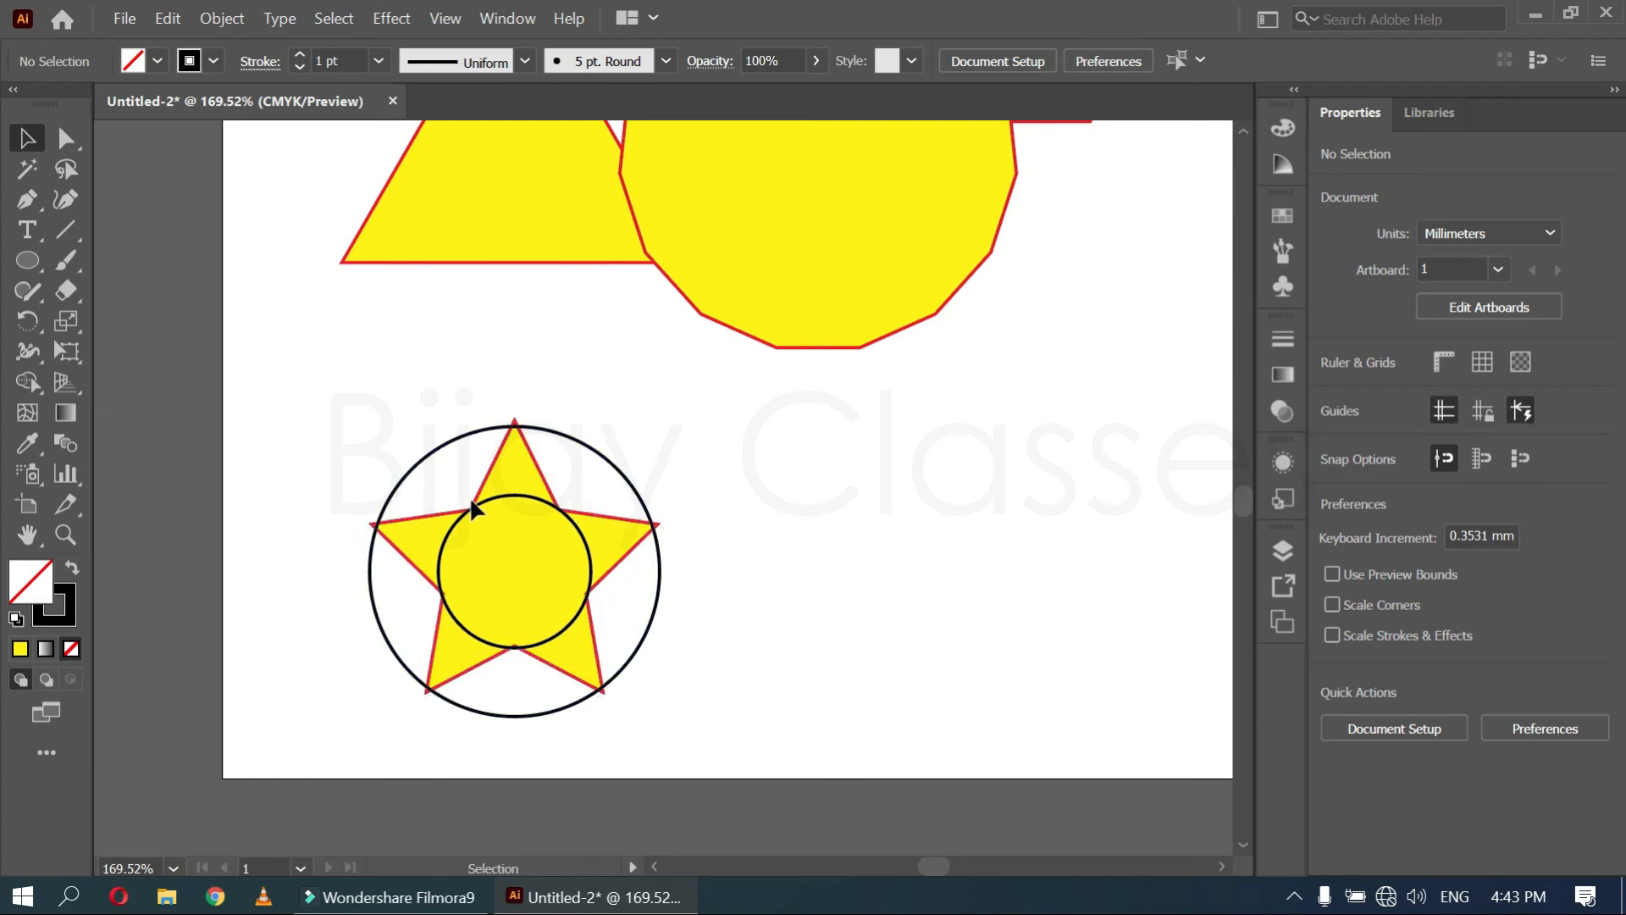
Scale the inner black circle from its centre down to about 10.6 mm wide
{"action": "left_click", "coordinate": [590, 555]}
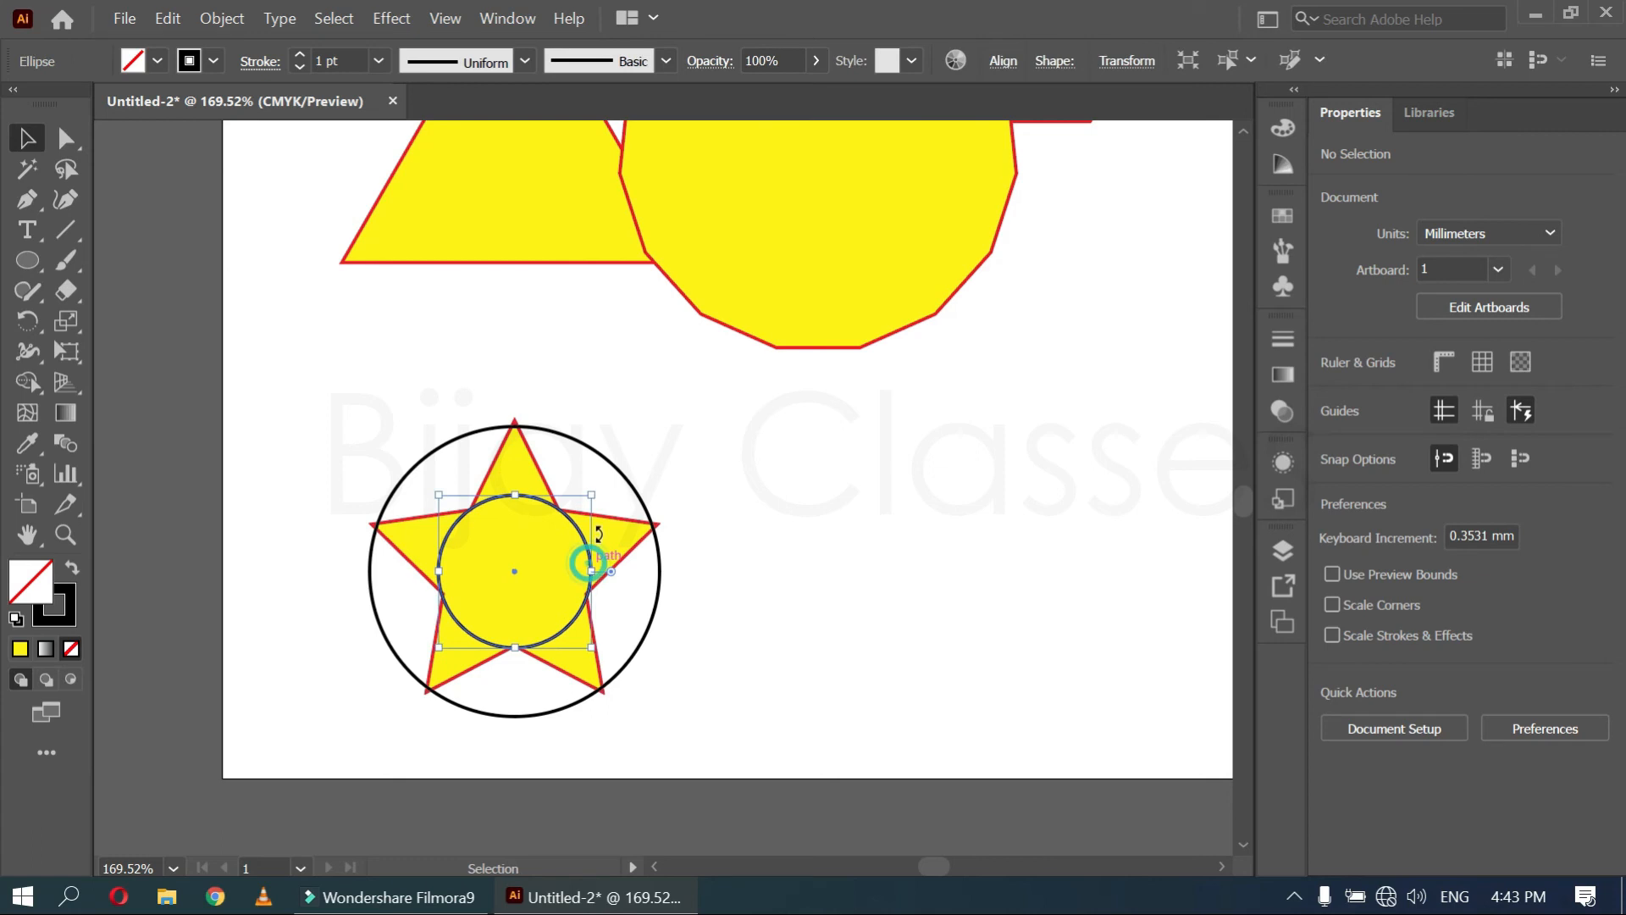
{"action": "left_click_drag", "start_coordinate": [590, 495], "coordinate": [557, 528]}
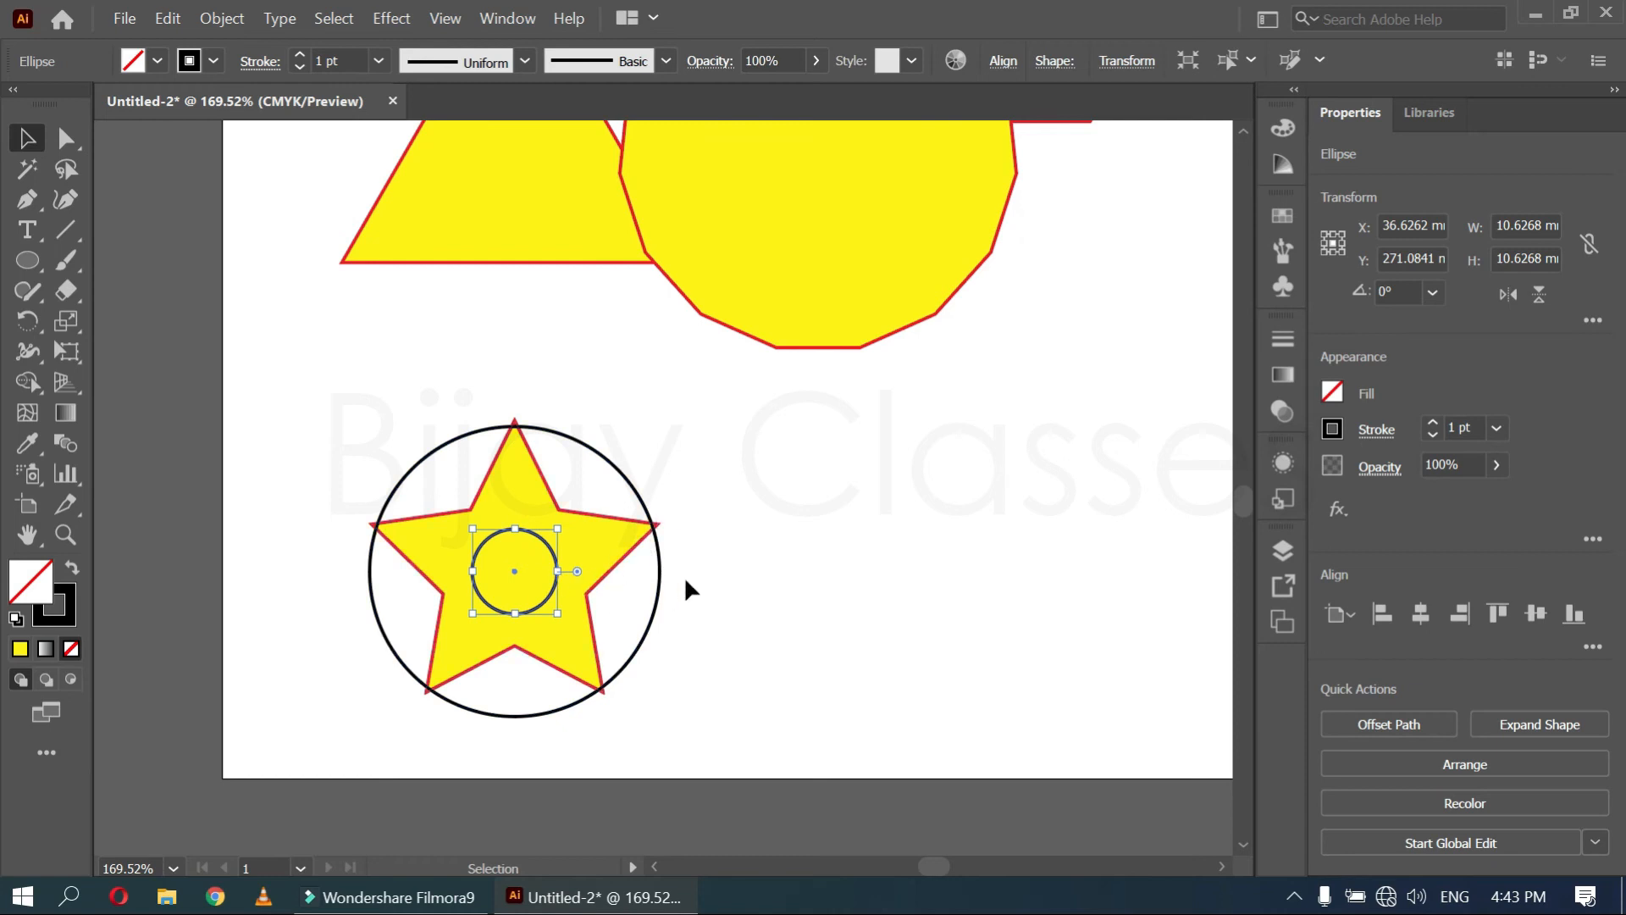
{"action": "left_click", "coordinate": [711, 523]}
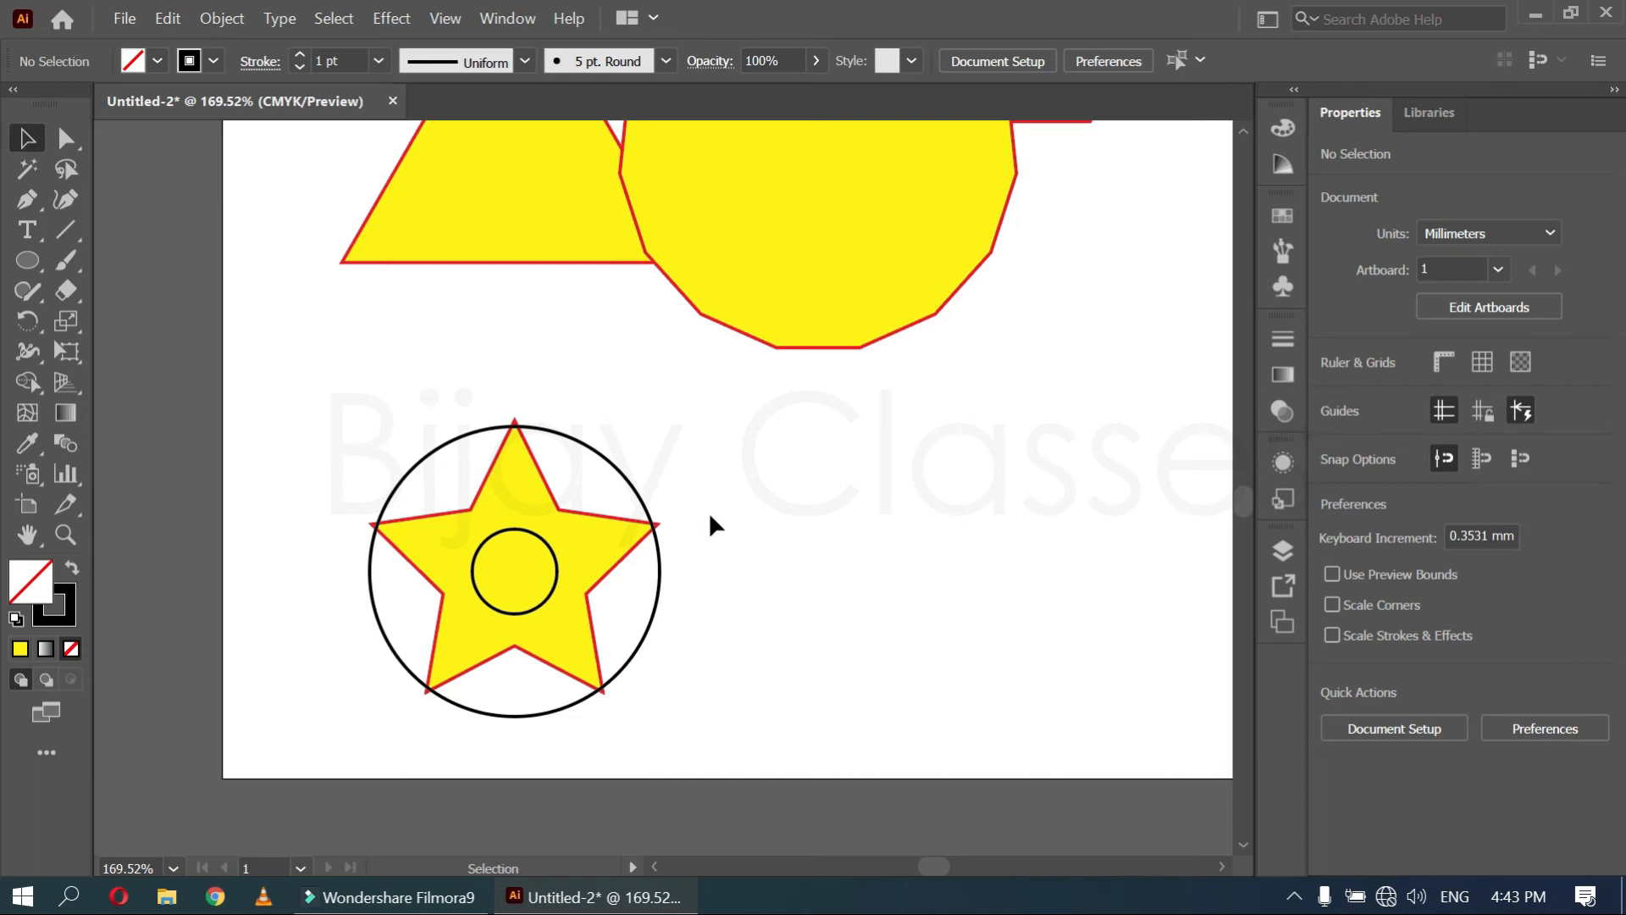
Enlarge the inner circle from its centre until its outline lies between the star's inner corners and outer points
{"action": "left_click", "coordinate": [544, 542]}
{"action": "left_click_drag", "start_coordinate": [558, 529], "coordinate": [629, 457]}
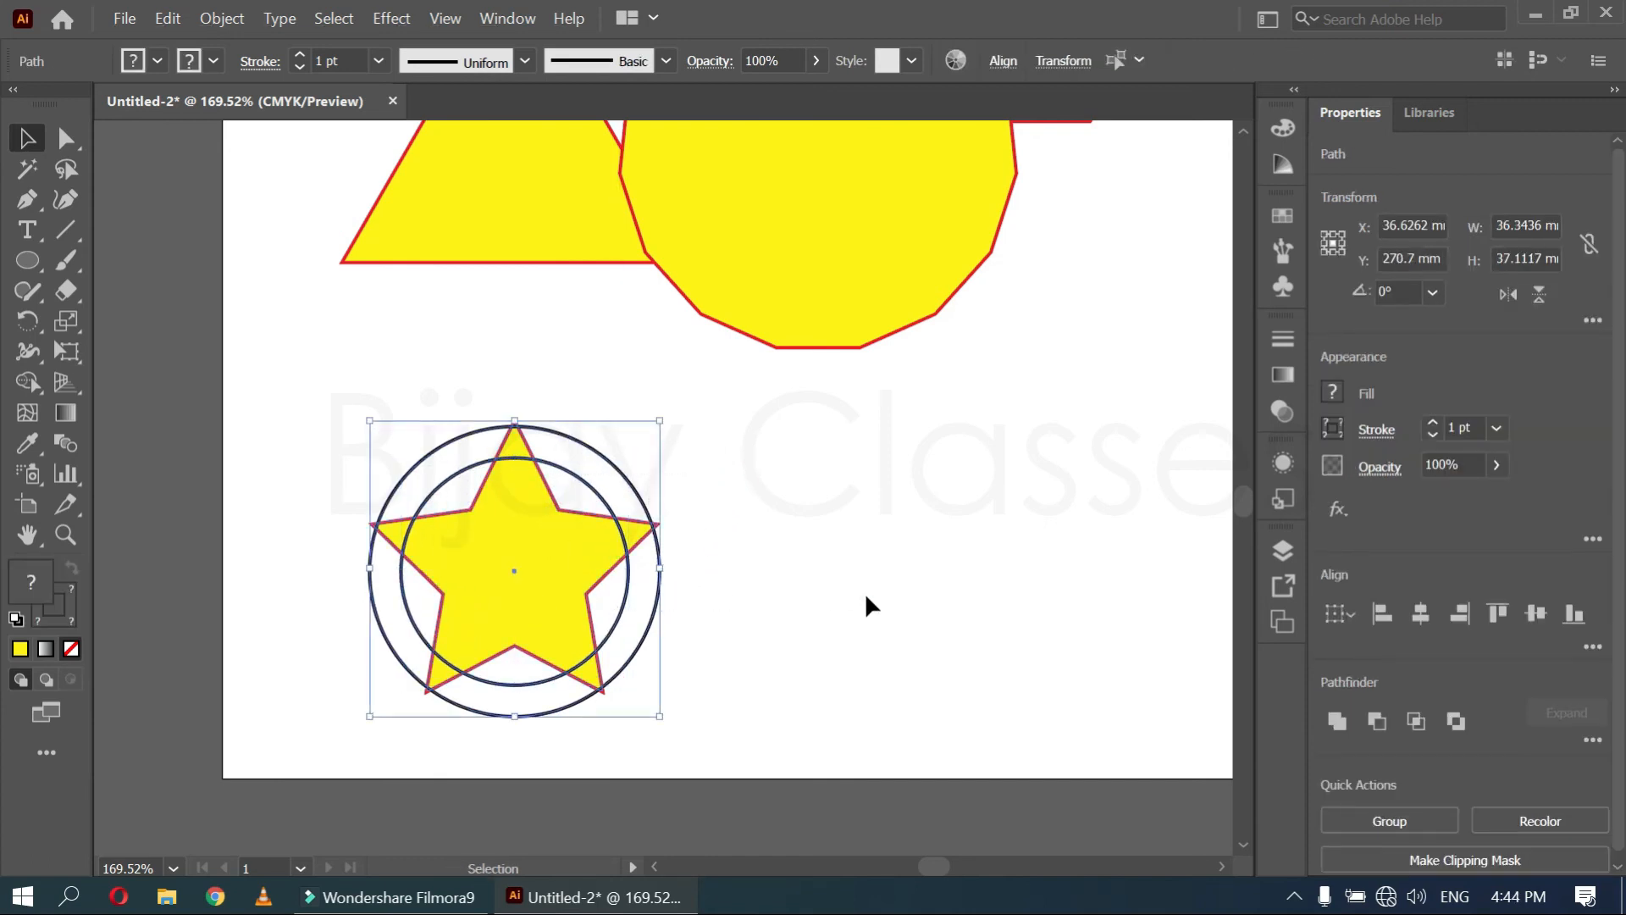
{"action": "left_click", "coordinate": [859, 543]}
Create a star with Radius 1 of 50 mm, Radius 2 of 45 mm and 30 points beside the circled star
{"action": "left_click_drag", "start_coordinate": [766, 526], "coordinate": [640, 523]}
{"action": "left_click_drag", "start_coordinate": [27, 258], "coordinate": [131, 382]}
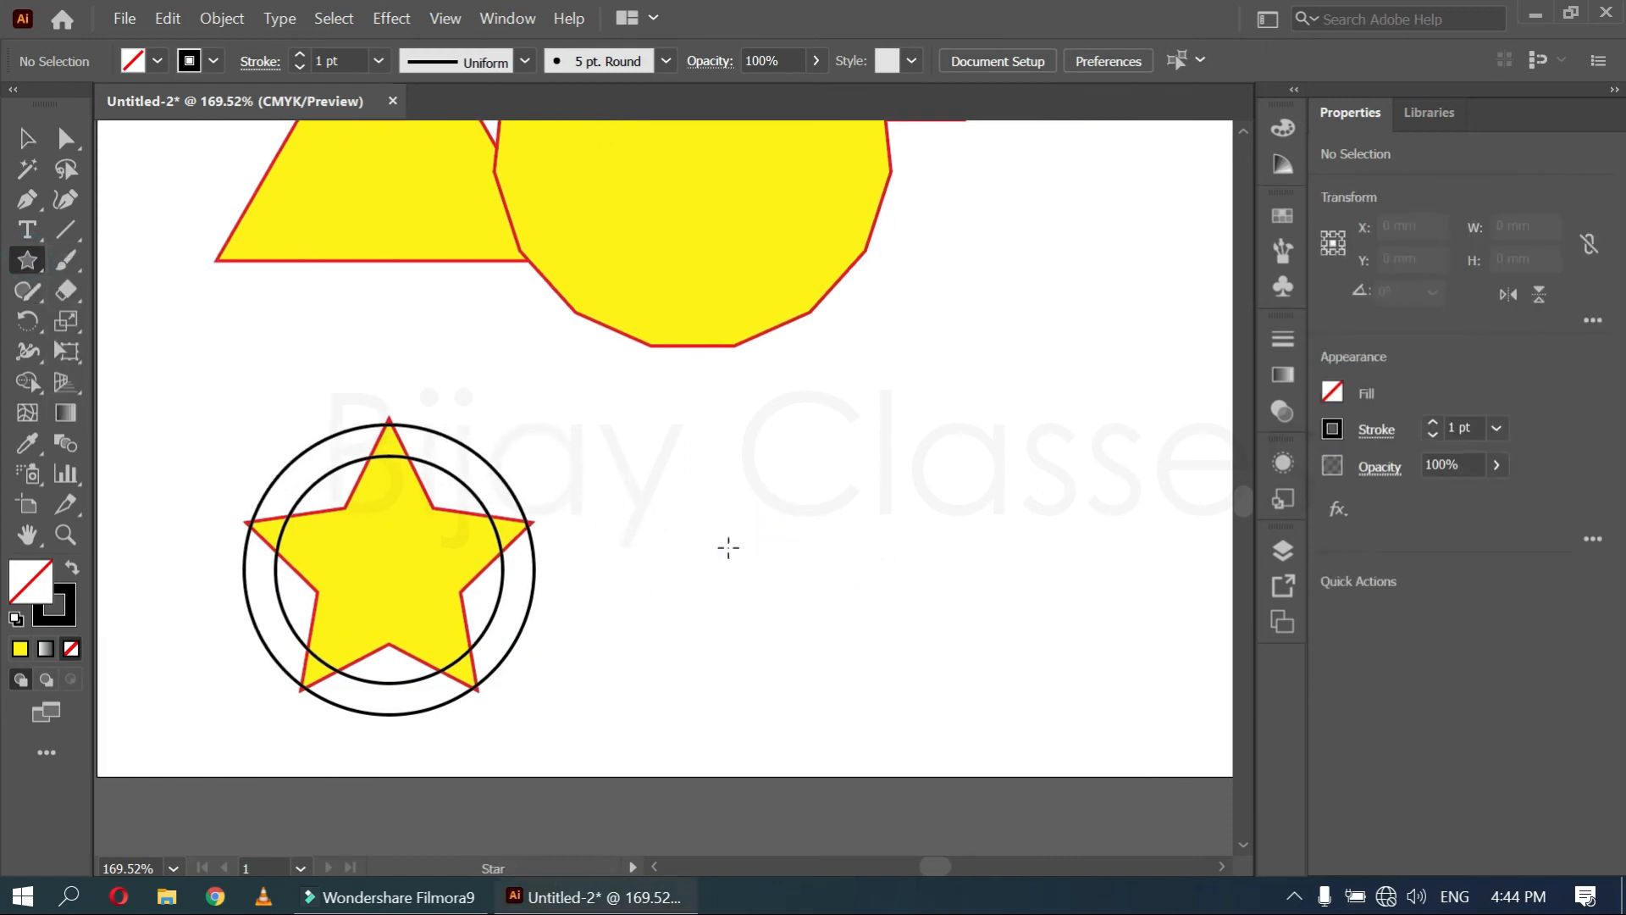
{"action": "left_click", "coordinate": [766, 592]}
{"action": "left_click_drag", "start_coordinate": [850, 360], "coordinate": [694, 381]}
{"action": "type", "text": "50"}
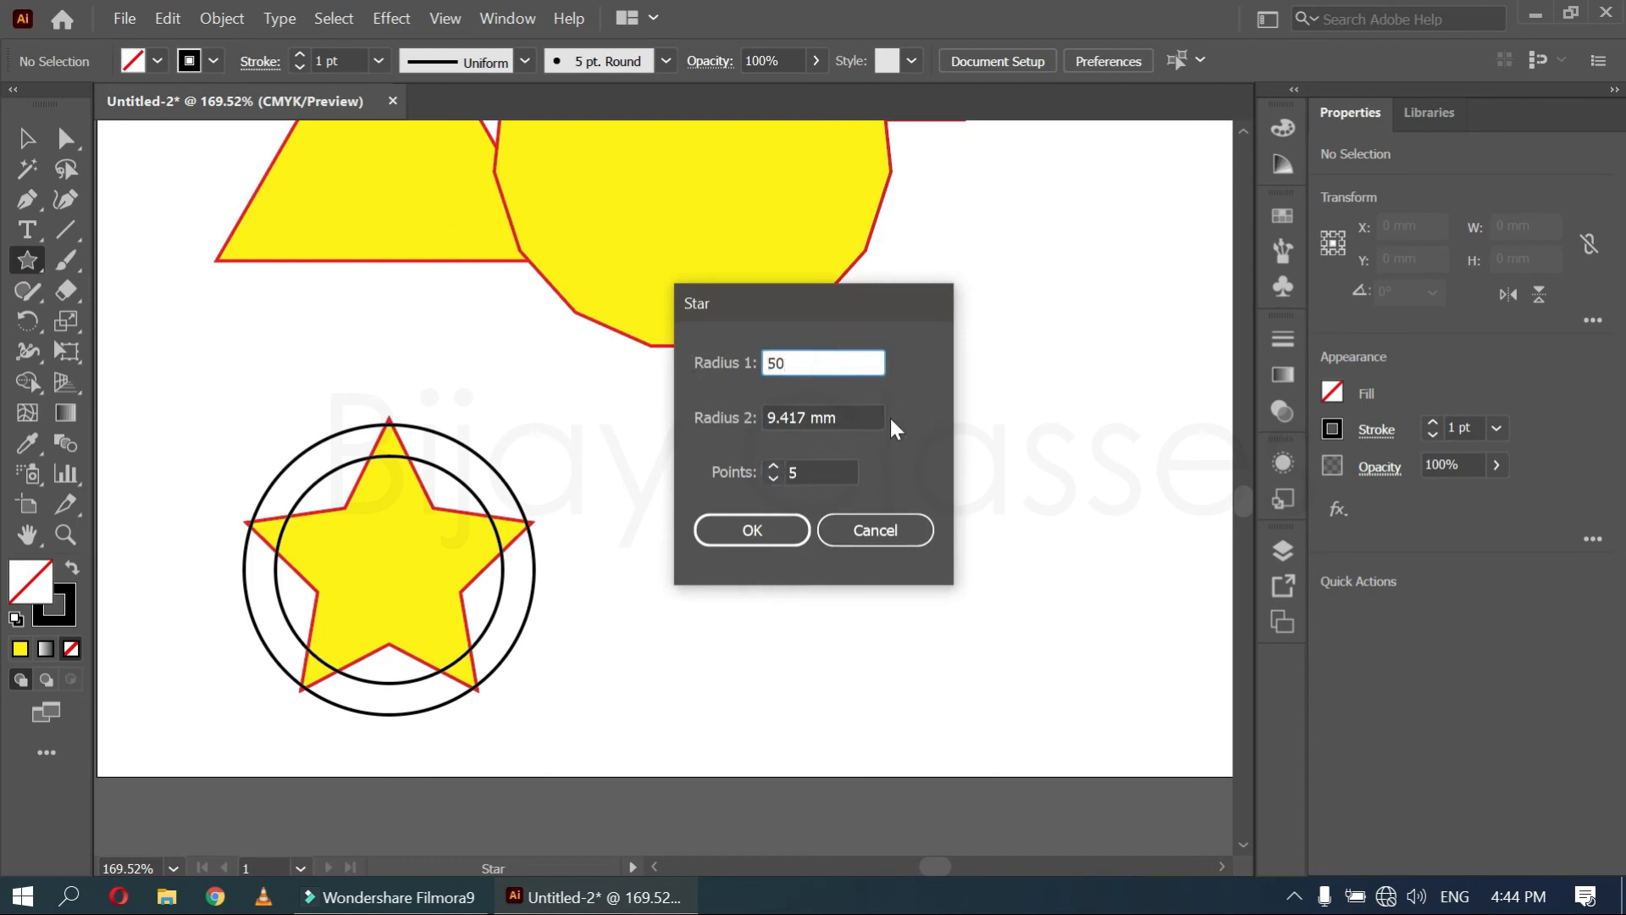
{"action": "key", "text": "Tab"}
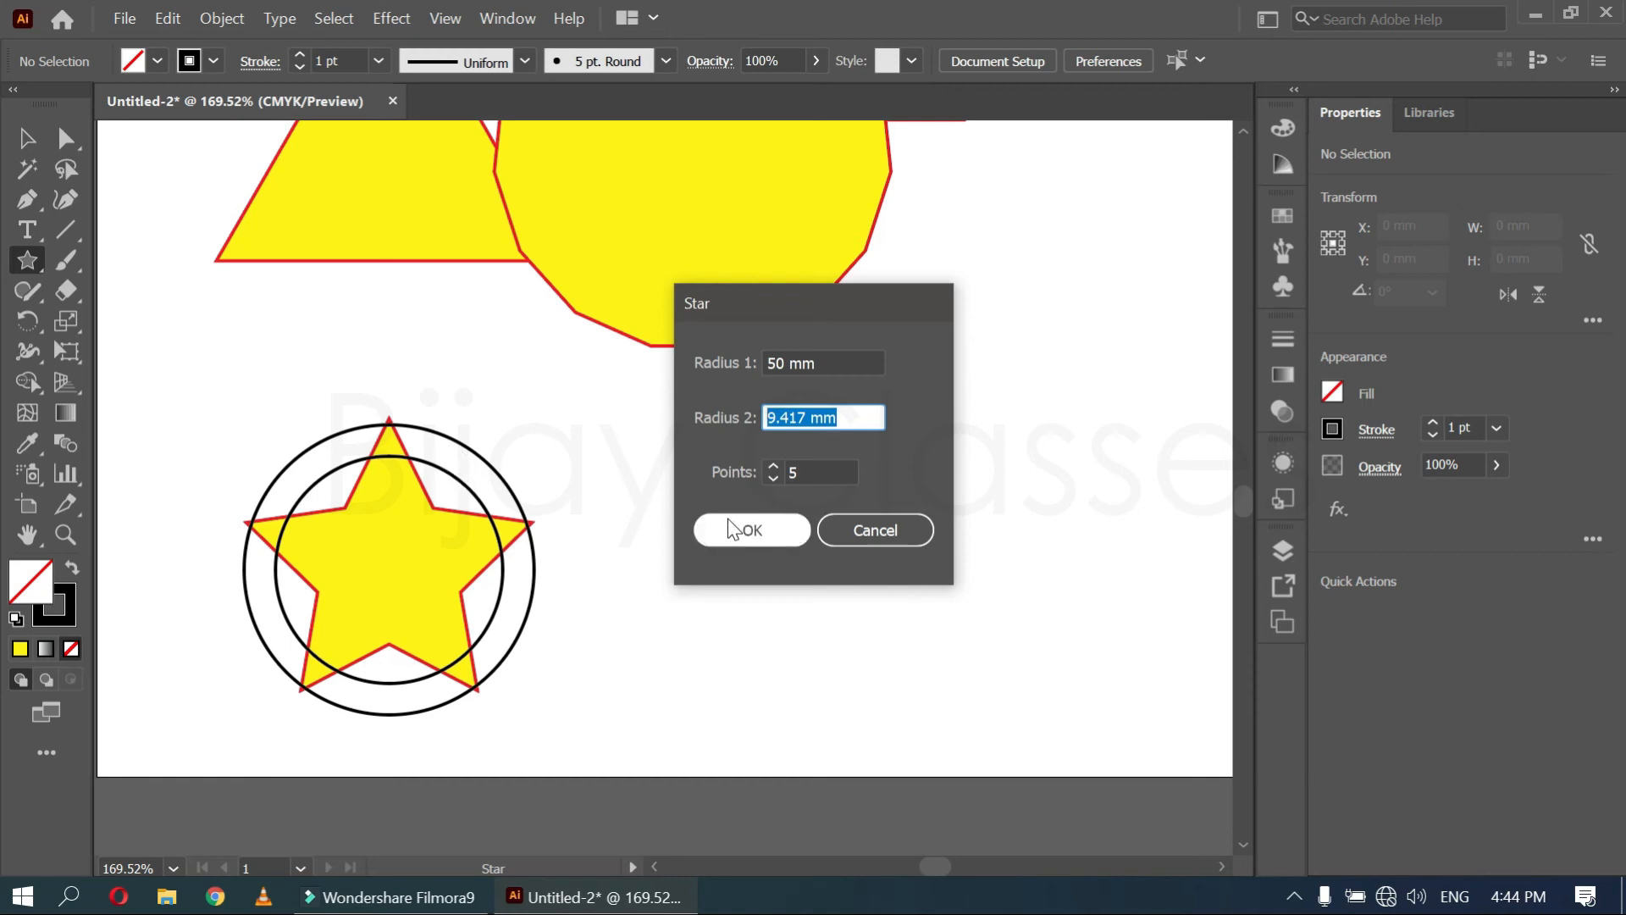
{"action": "type", "text": "45"}
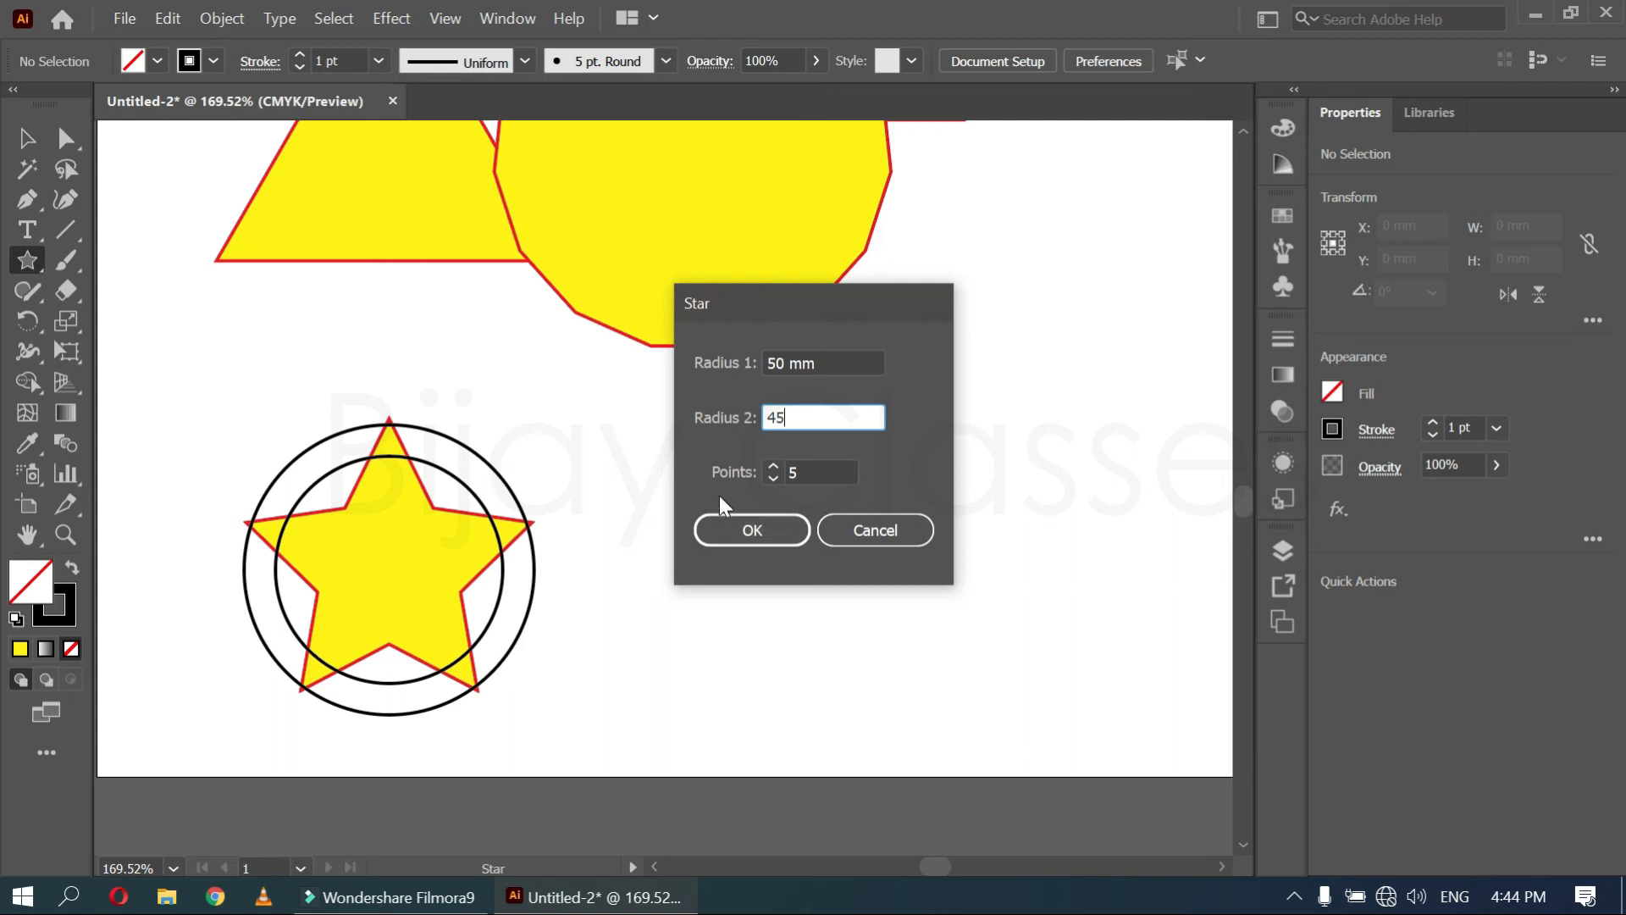
{"action": "key", "text": "Tab"}
{"action": "type", "text": "33"}
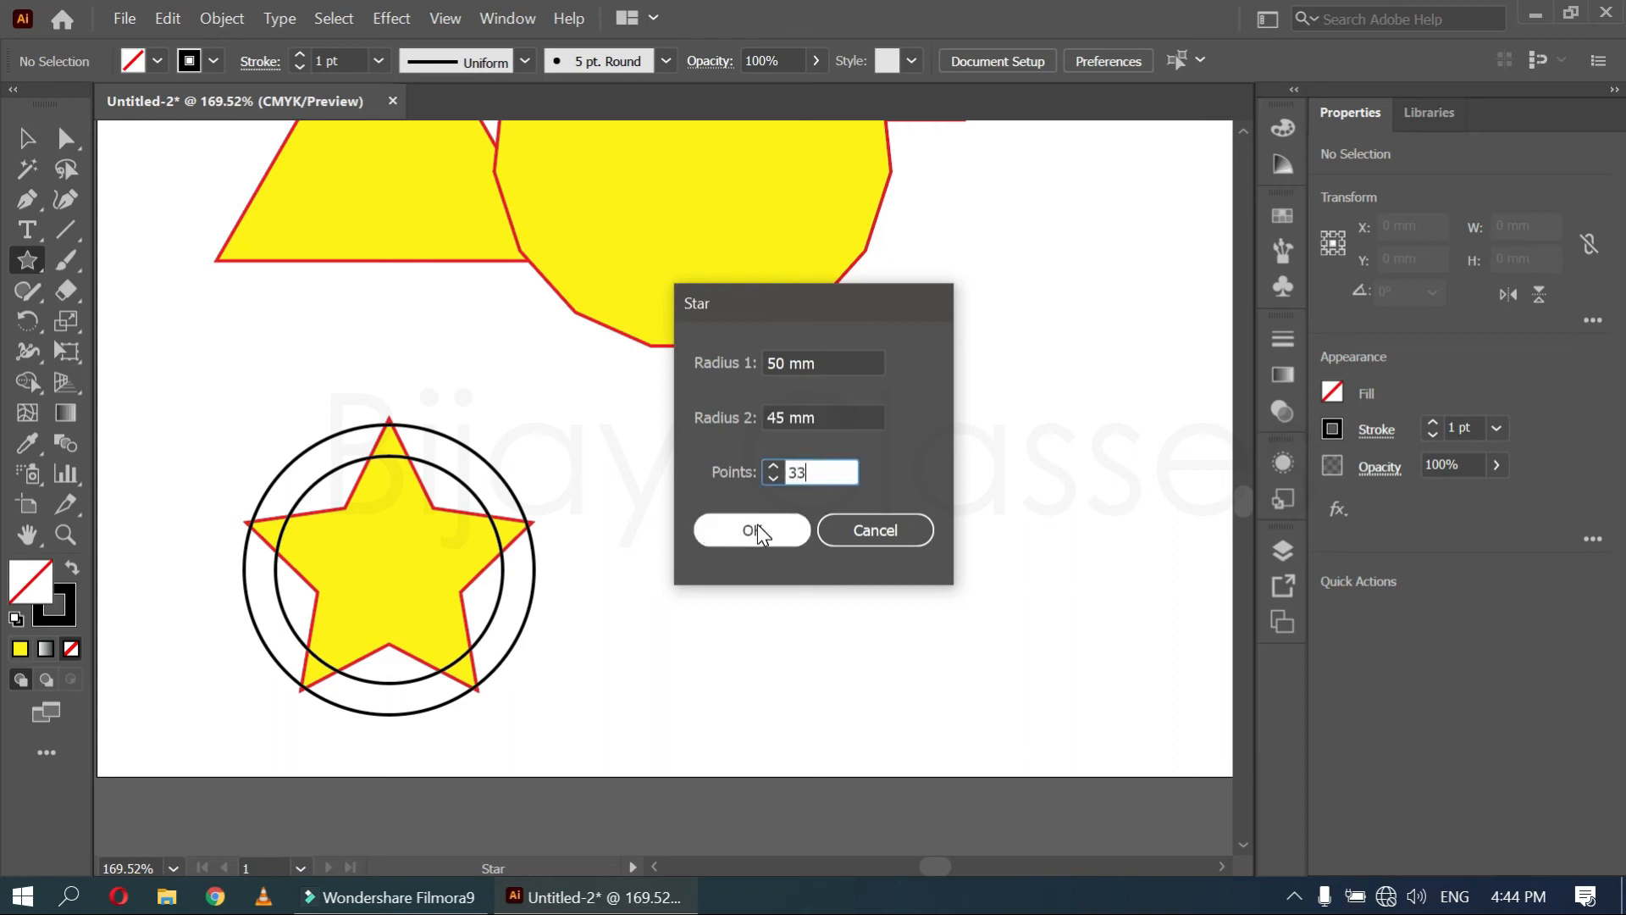
{"action": "type", "text": "0"}
{"action": "left_click", "coordinate": [746, 533]}
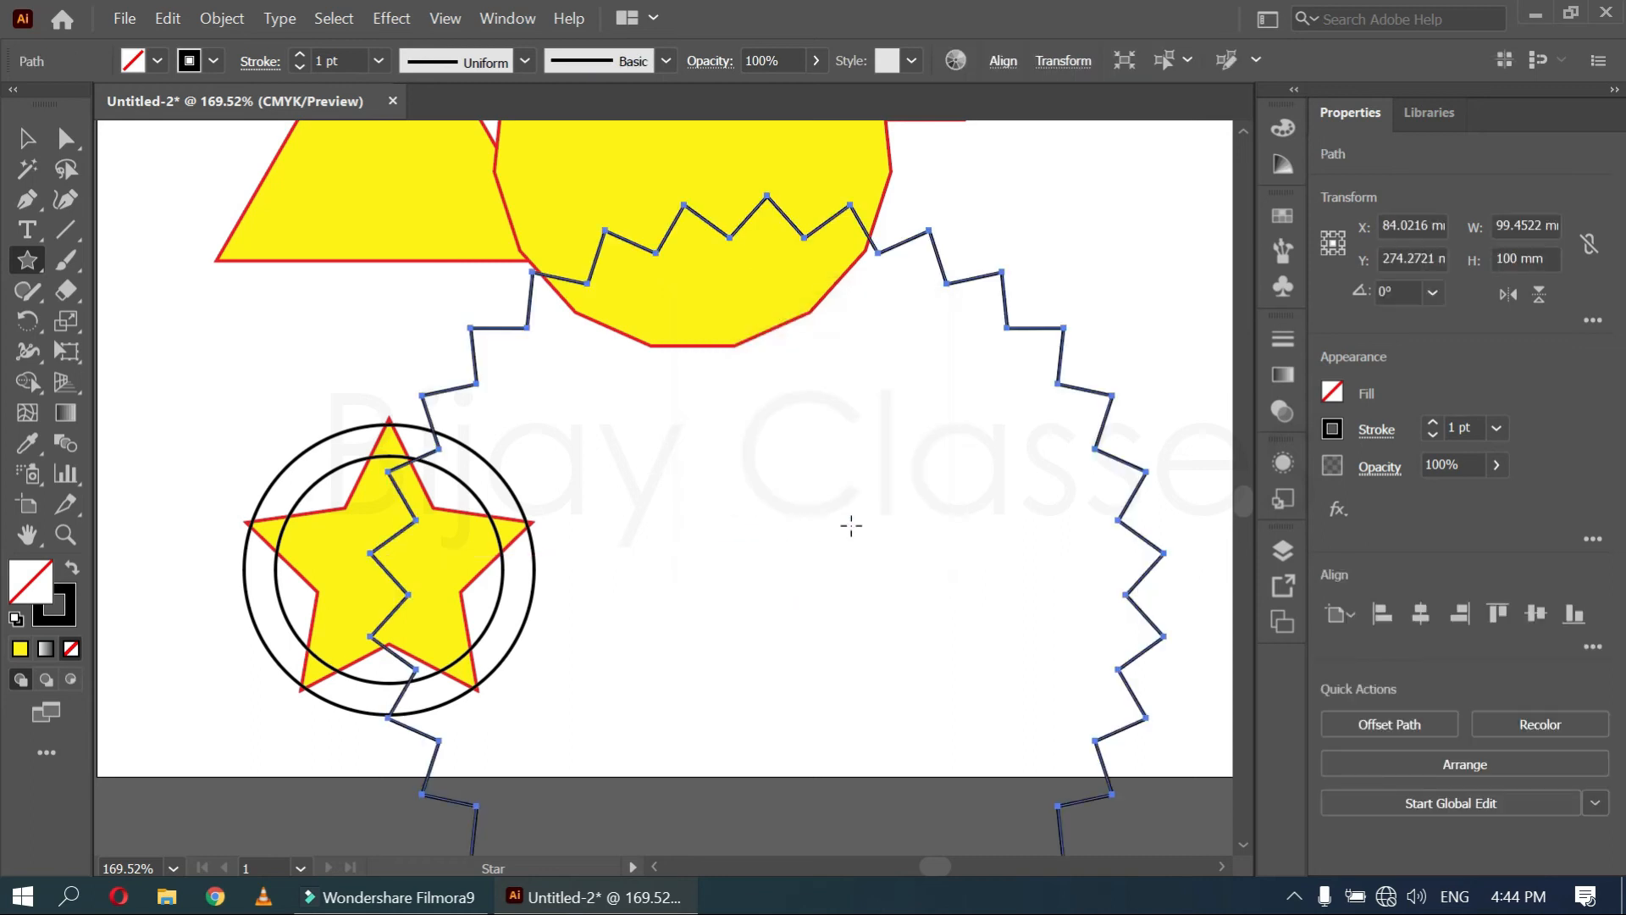
Move the 30-point star clear of the circled star, to about X 125.3 mm, Y 283 mm
{"action": "key", "text": "space"}
{"action": "left_click_drag", "start_coordinate": [937, 574], "coordinate": [460, 440]}
{"action": "key", "text": "v"}
{"action": "left_click_drag", "start_coordinate": [671, 487], "coordinate": [1002, 559]}
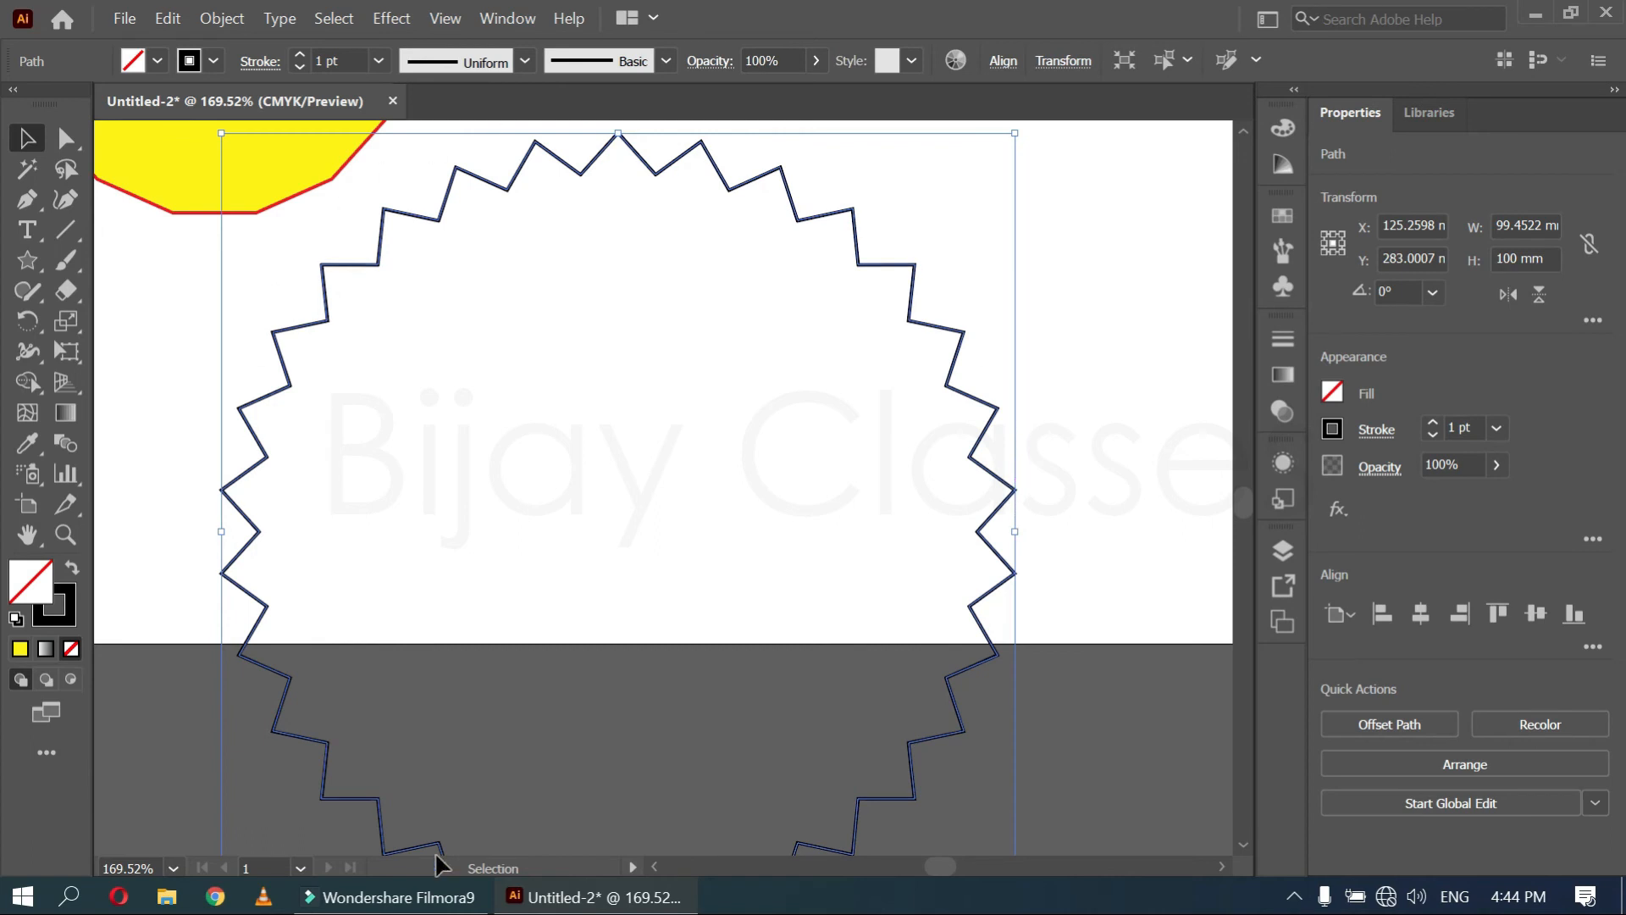
{"action": "left_click_drag", "start_coordinate": [392, 421], "coordinate": [675, 438]}
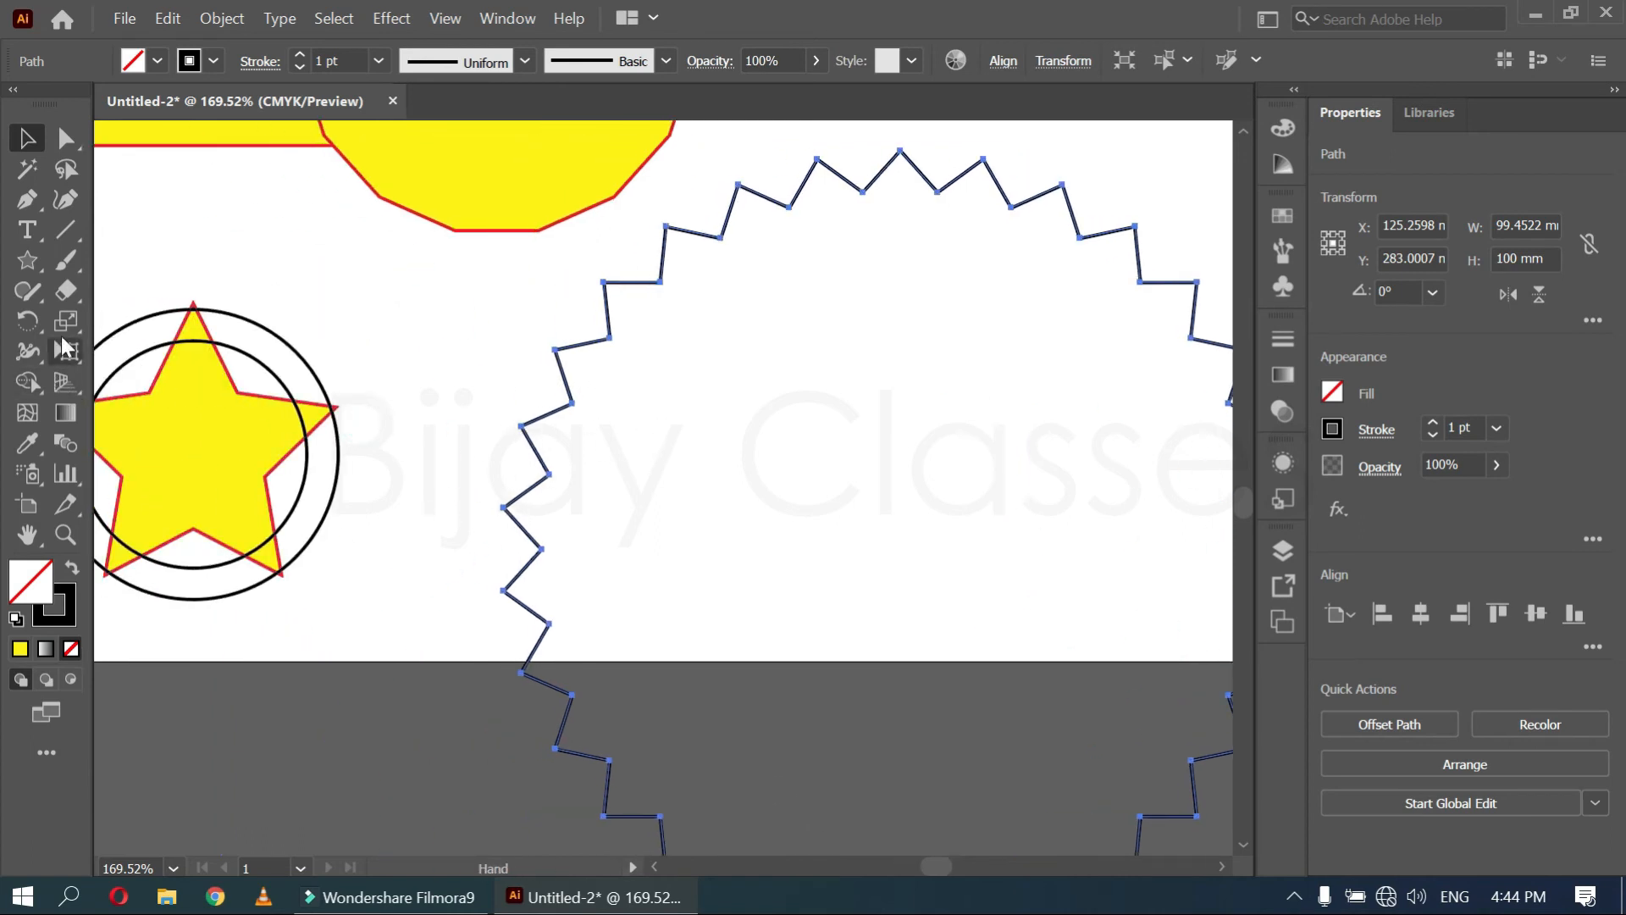
Create a star with Radius 1 of 30 mm, Radius 2 of 10 mm and 20 points
{"action": "left_click", "coordinate": [27, 260]}
{"action": "left_click", "coordinate": [546, 267]}
{"action": "left_click", "coordinate": [836, 362]}
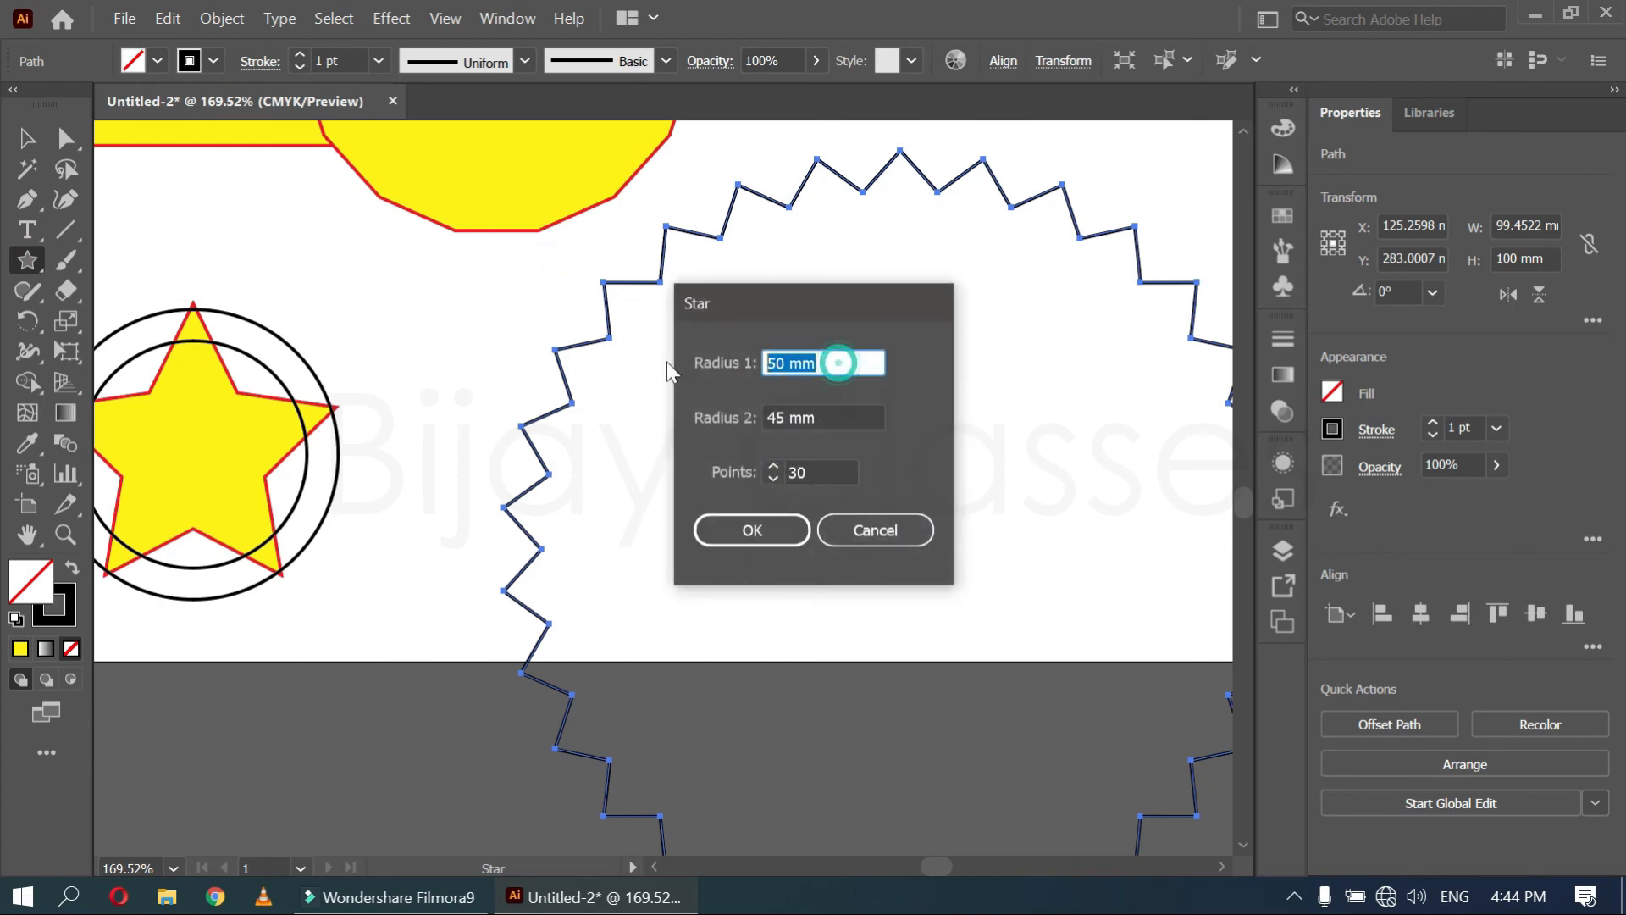
{"action": "type", "text": "30"}
{"action": "left_click", "coordinate": [847, 417]}
{"action": "type", "text": "10"}
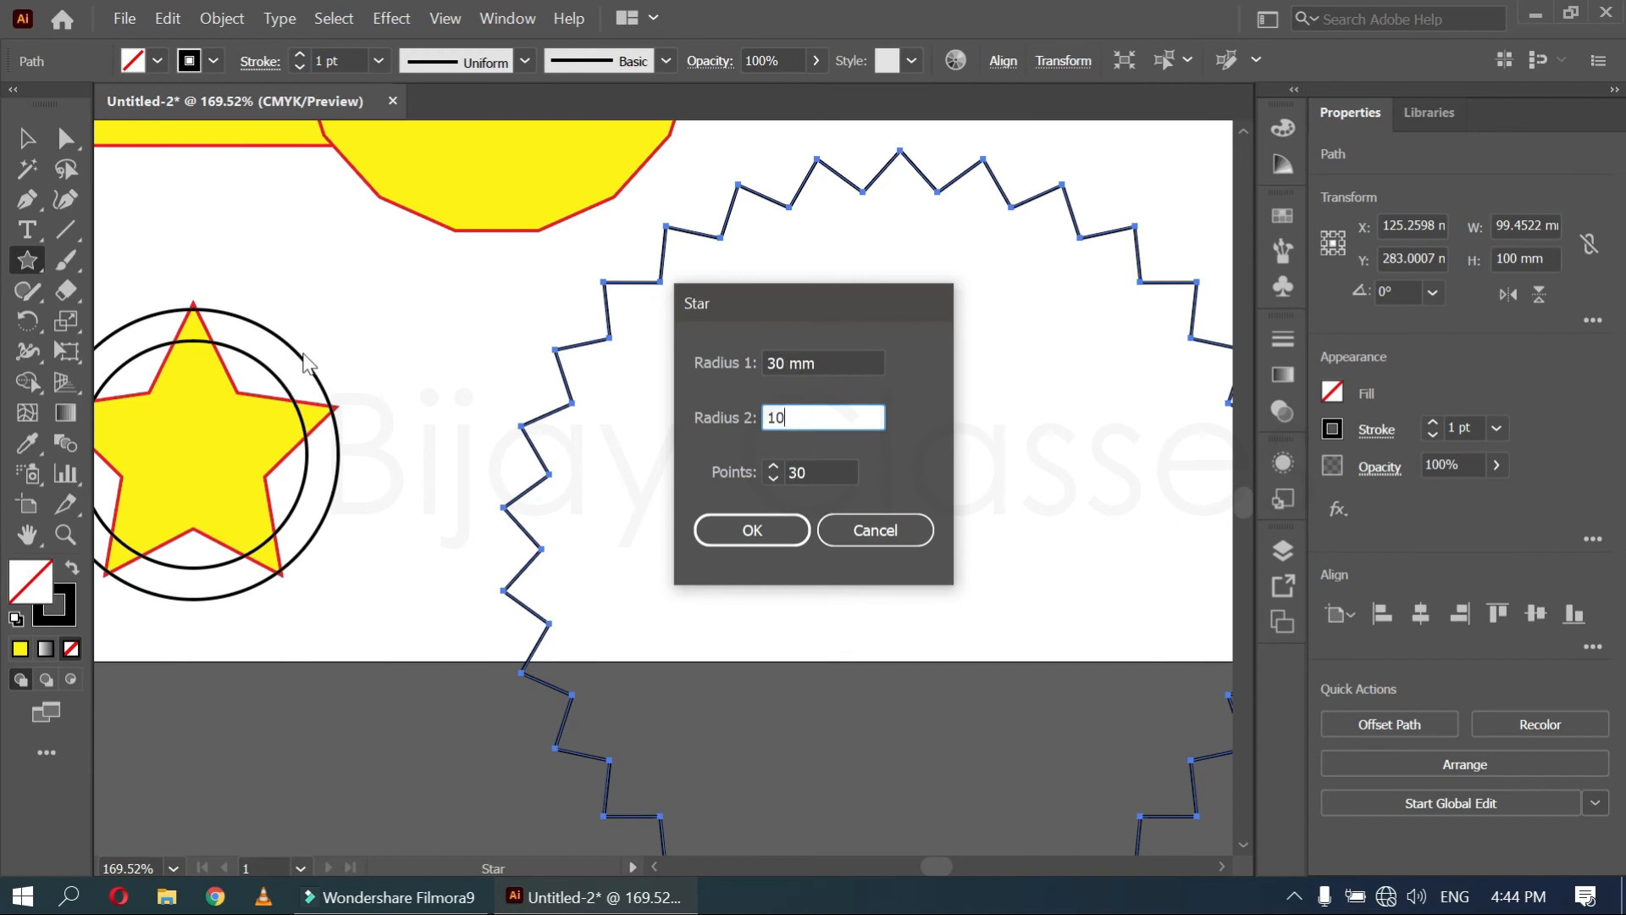
{"action": "left_click", "coordinate": [798, 467]}
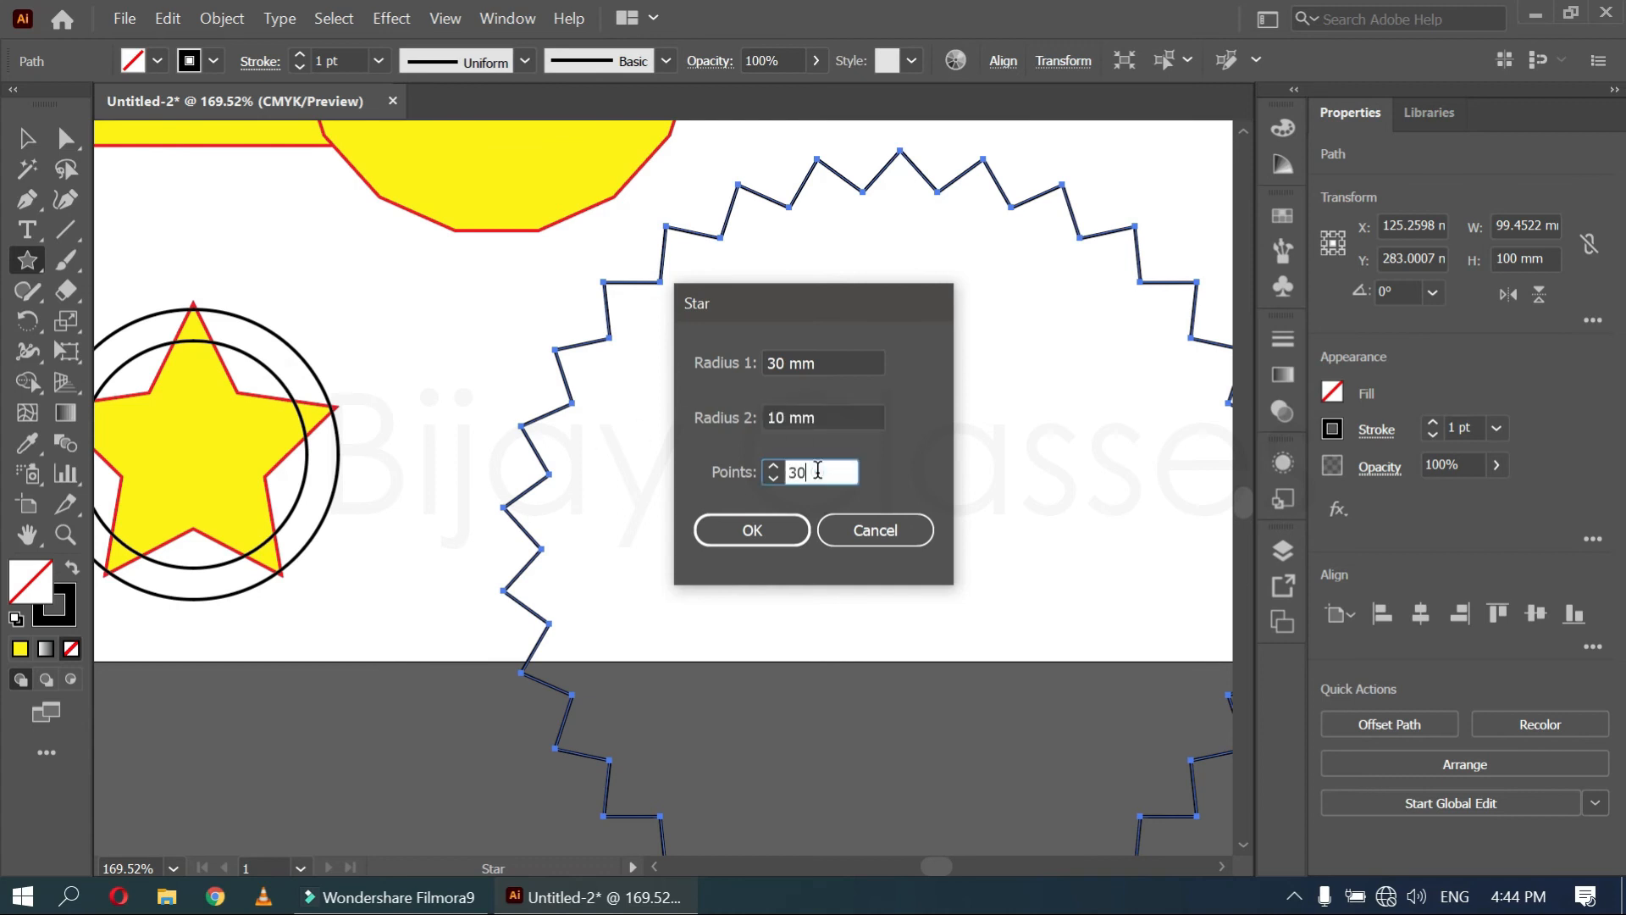
{"action": "type", "text": "20"}
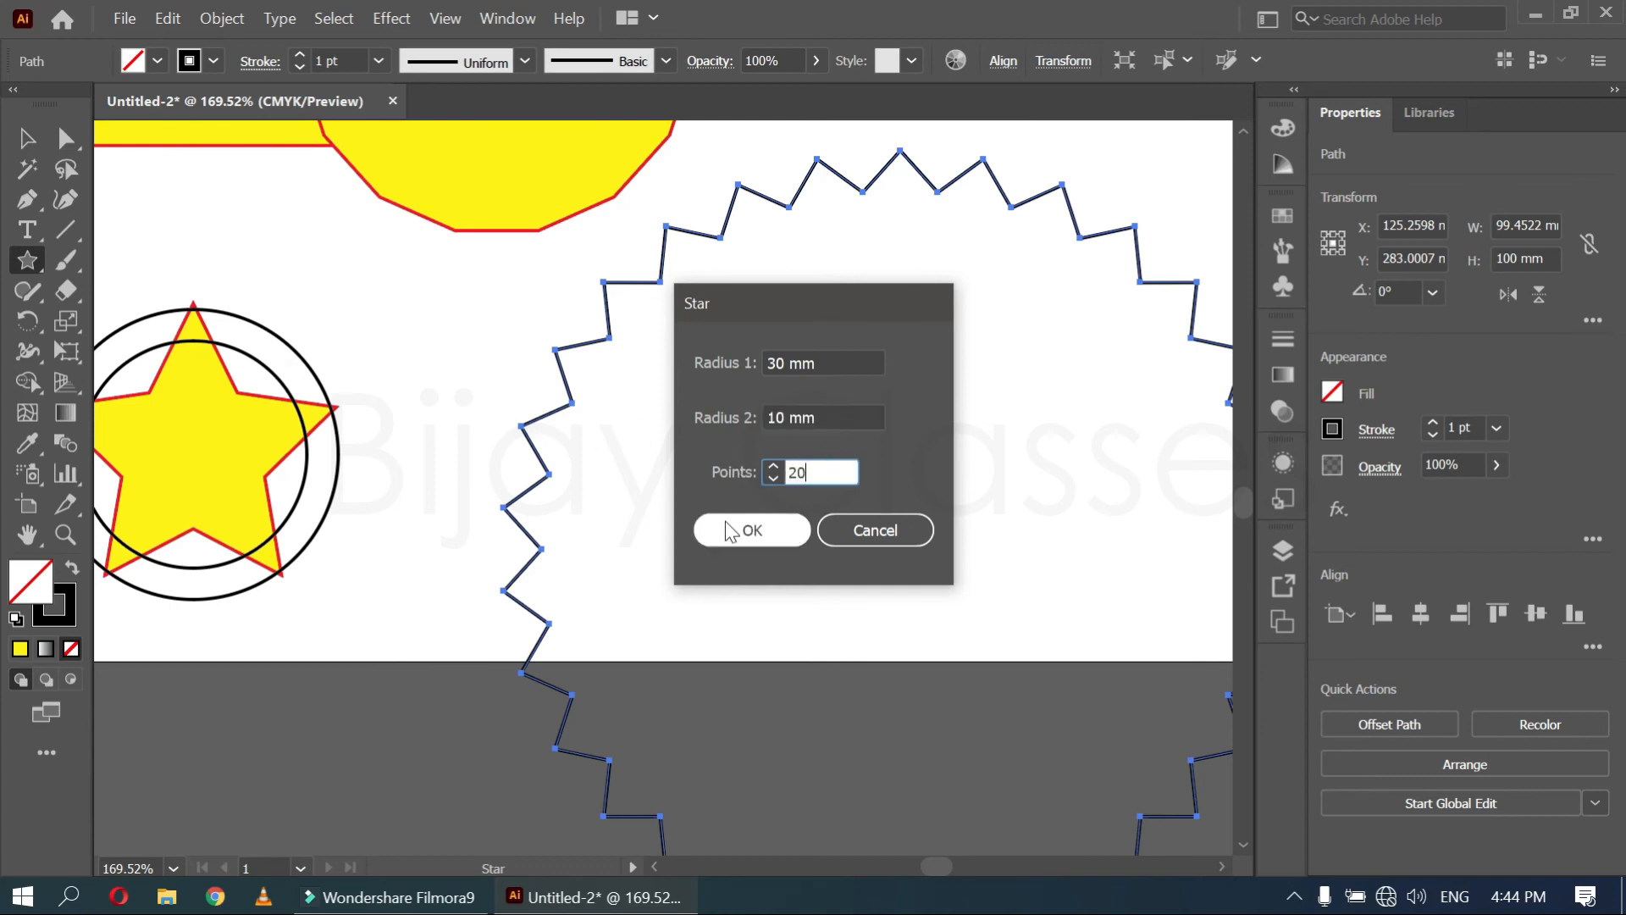
{"action": "left_click", "coordinate": [725, 521]}
Delete the five-point star, its two circles and both many-pointed stars, keeping the yellow polygons
{"action": "left_click_drag", "start_coordinate": [490, 401], "coordinate": [540, 621]}
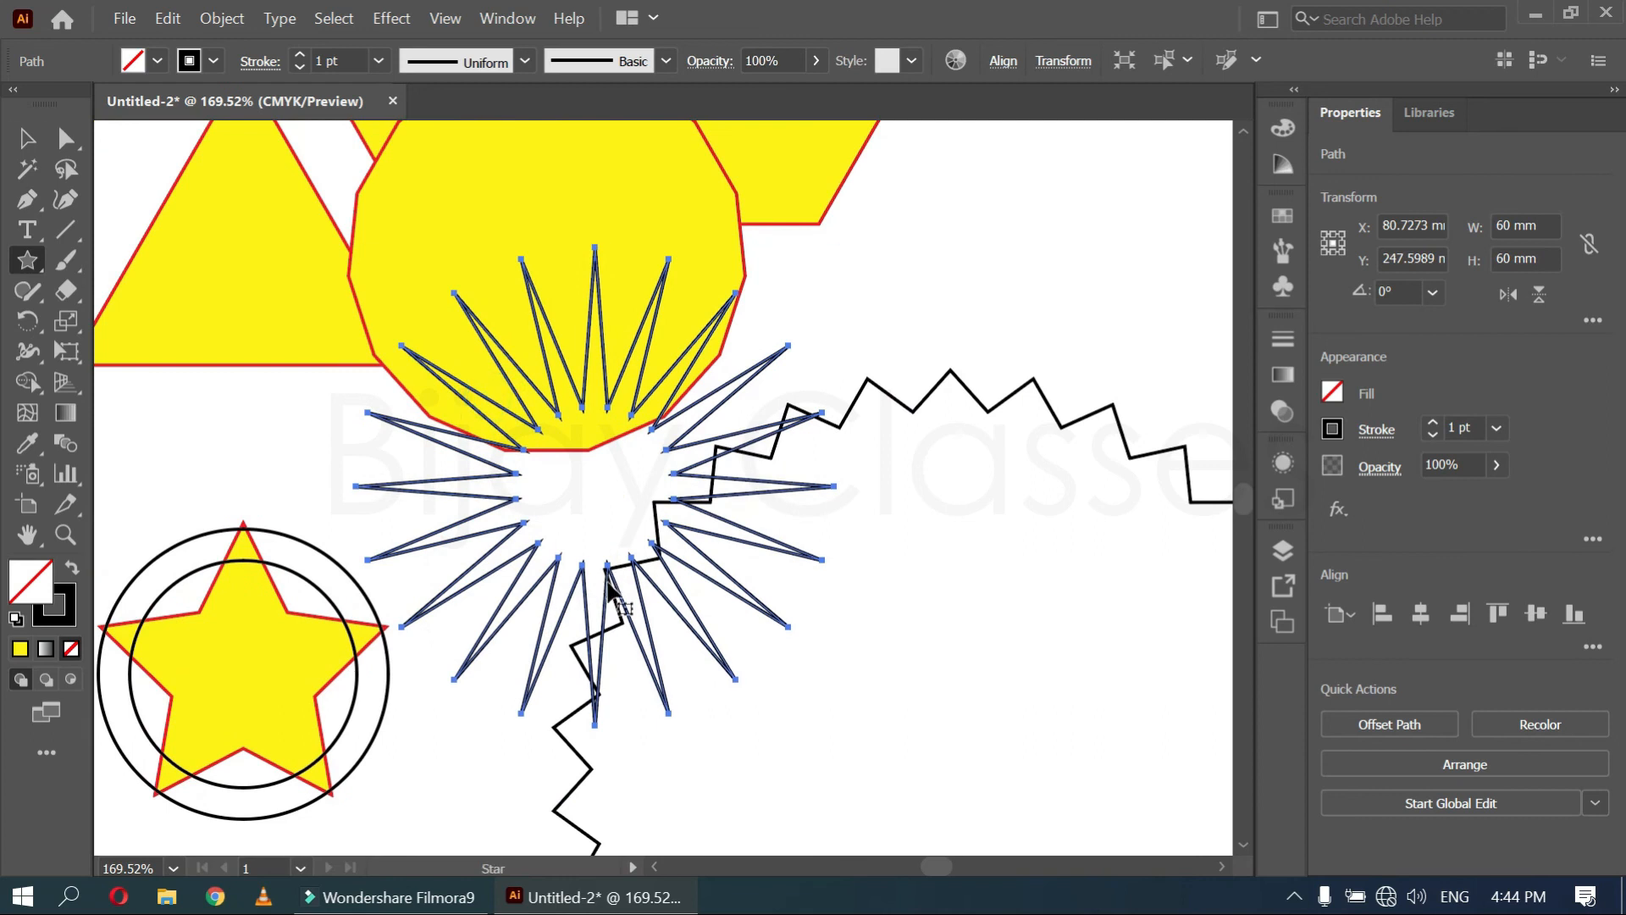
{"action": "key", "text": "v"}
{"action": "left_click_drag", "start_coordinate": [692, 787], "coordinate": [744, 643]}
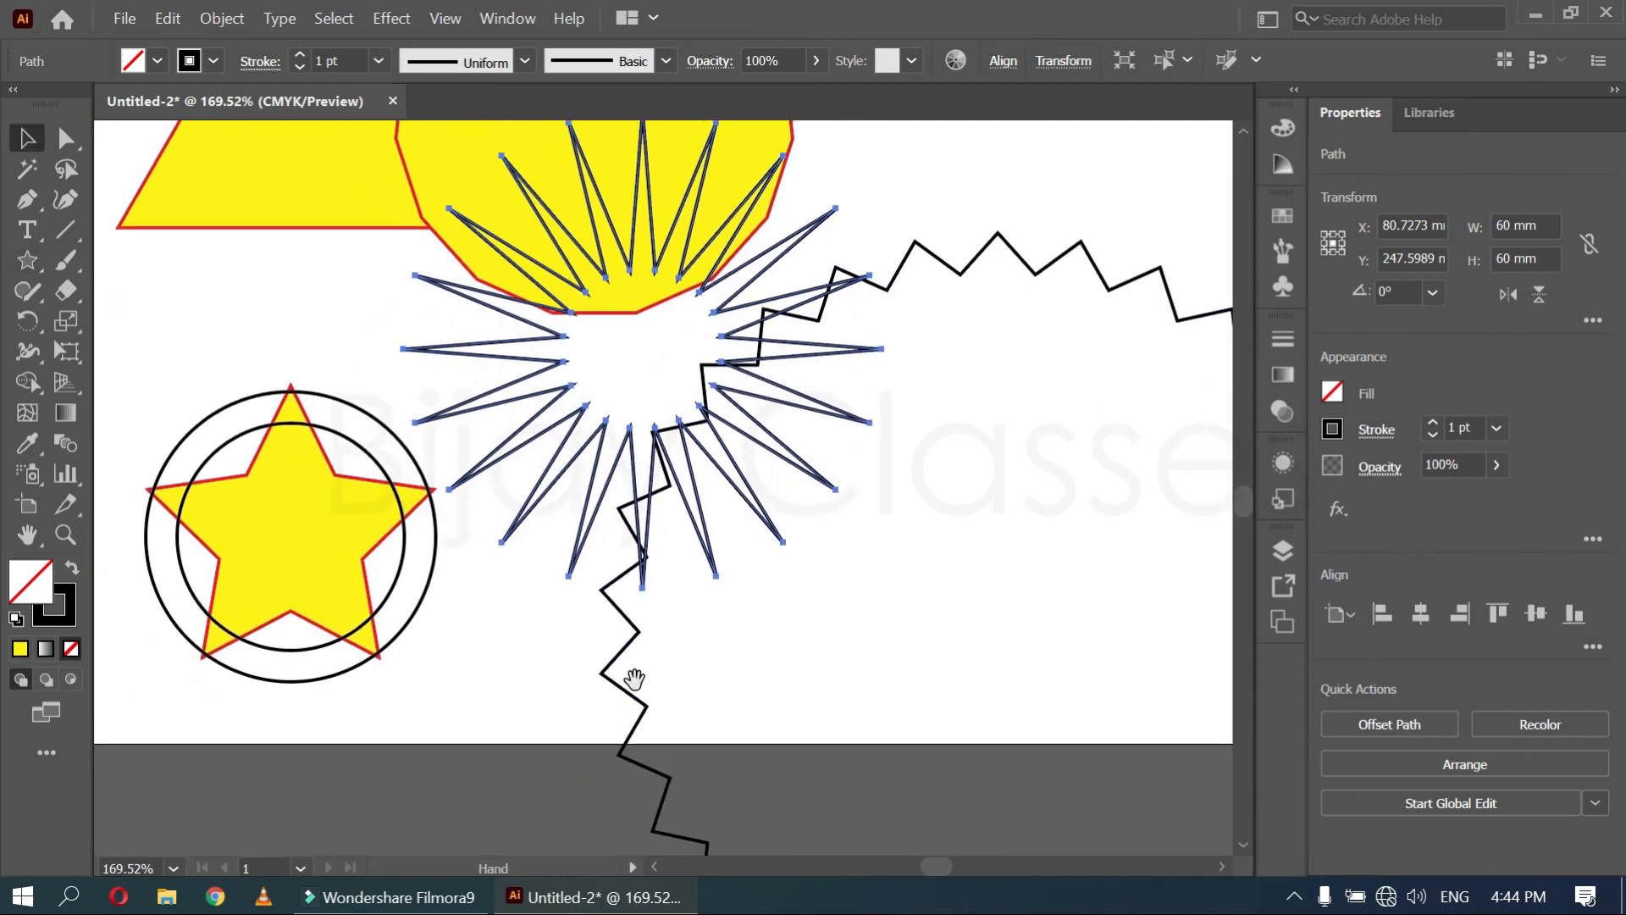
{"action": "left_click_drag", "start_coordinate": [253, 702], "coordinate": [921, 394]}
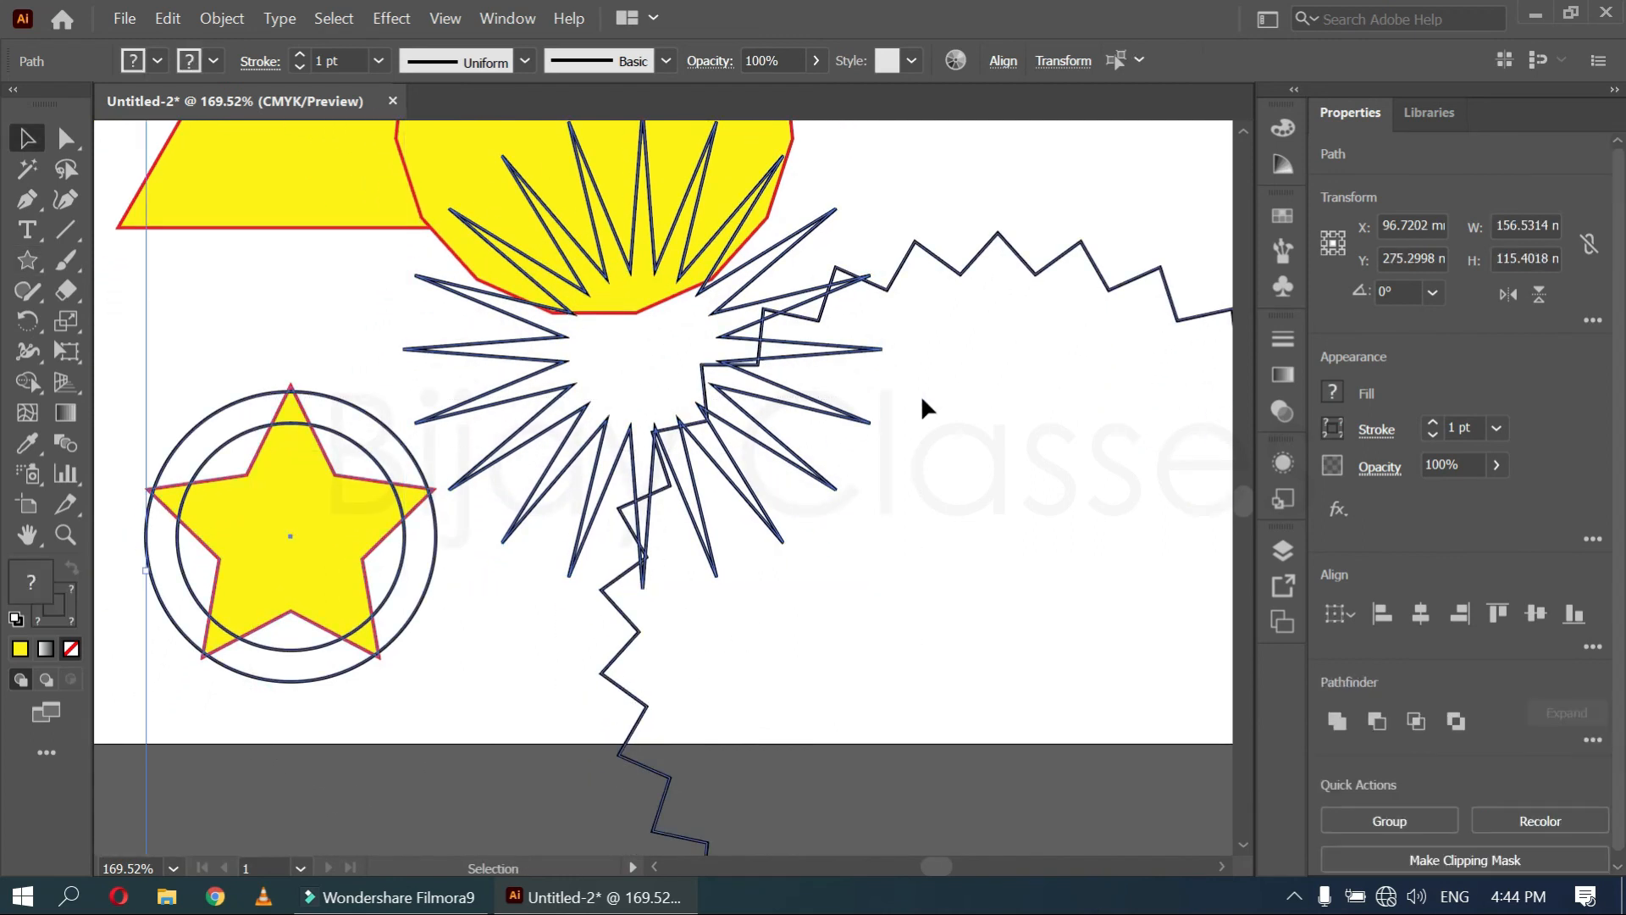
{"action": "key", "text": "Delete"}
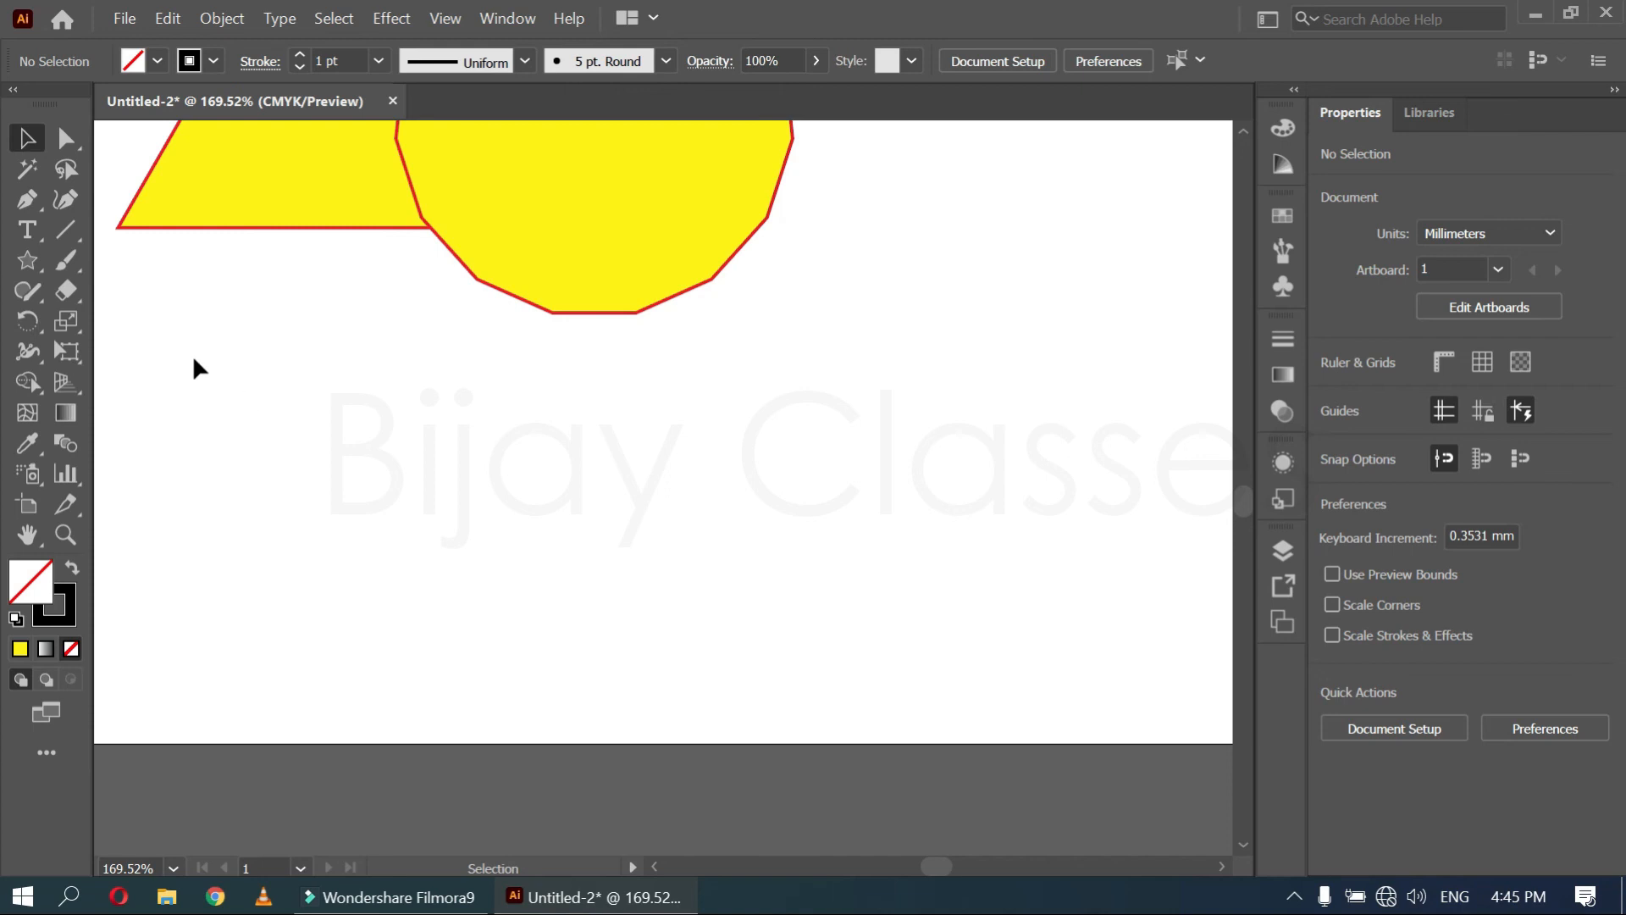
Draw a star about 60 mm wide below the yellow polygons, reducing its number of points while drawing
{"action": "left_click", "coordinate": [23, 261]}
{"action": "left_click_drag", "start_coordinate": [430, 551], "coordinate": [677, 531]}
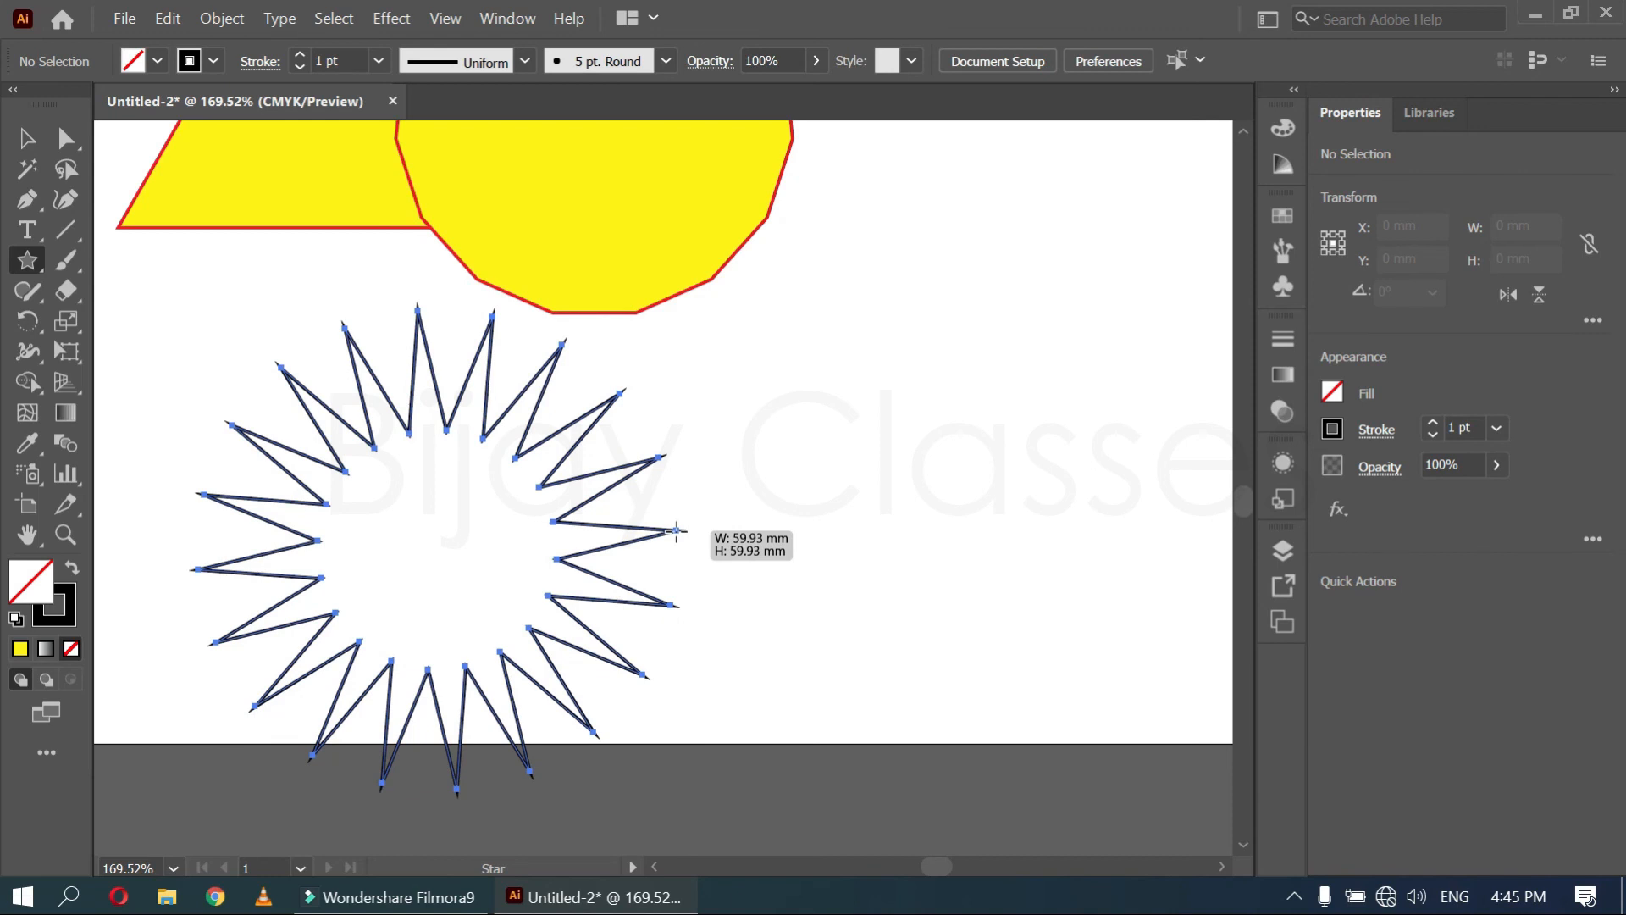
{"action": "key", "text": "Down"}
{"action": "key", "text": "Down"}
{"action": "key", "text": "Down"}
{"action": "key", "text": "Down"}
{"action": "key", "text": "Down"}
{"action": "key", "text": "Down"}
{"action": "key", "text": "Down"}
{"action": "key", "text": "Down"}
{"action": "key", "text": "Down"}
{"action": "key", "text": "Down"}
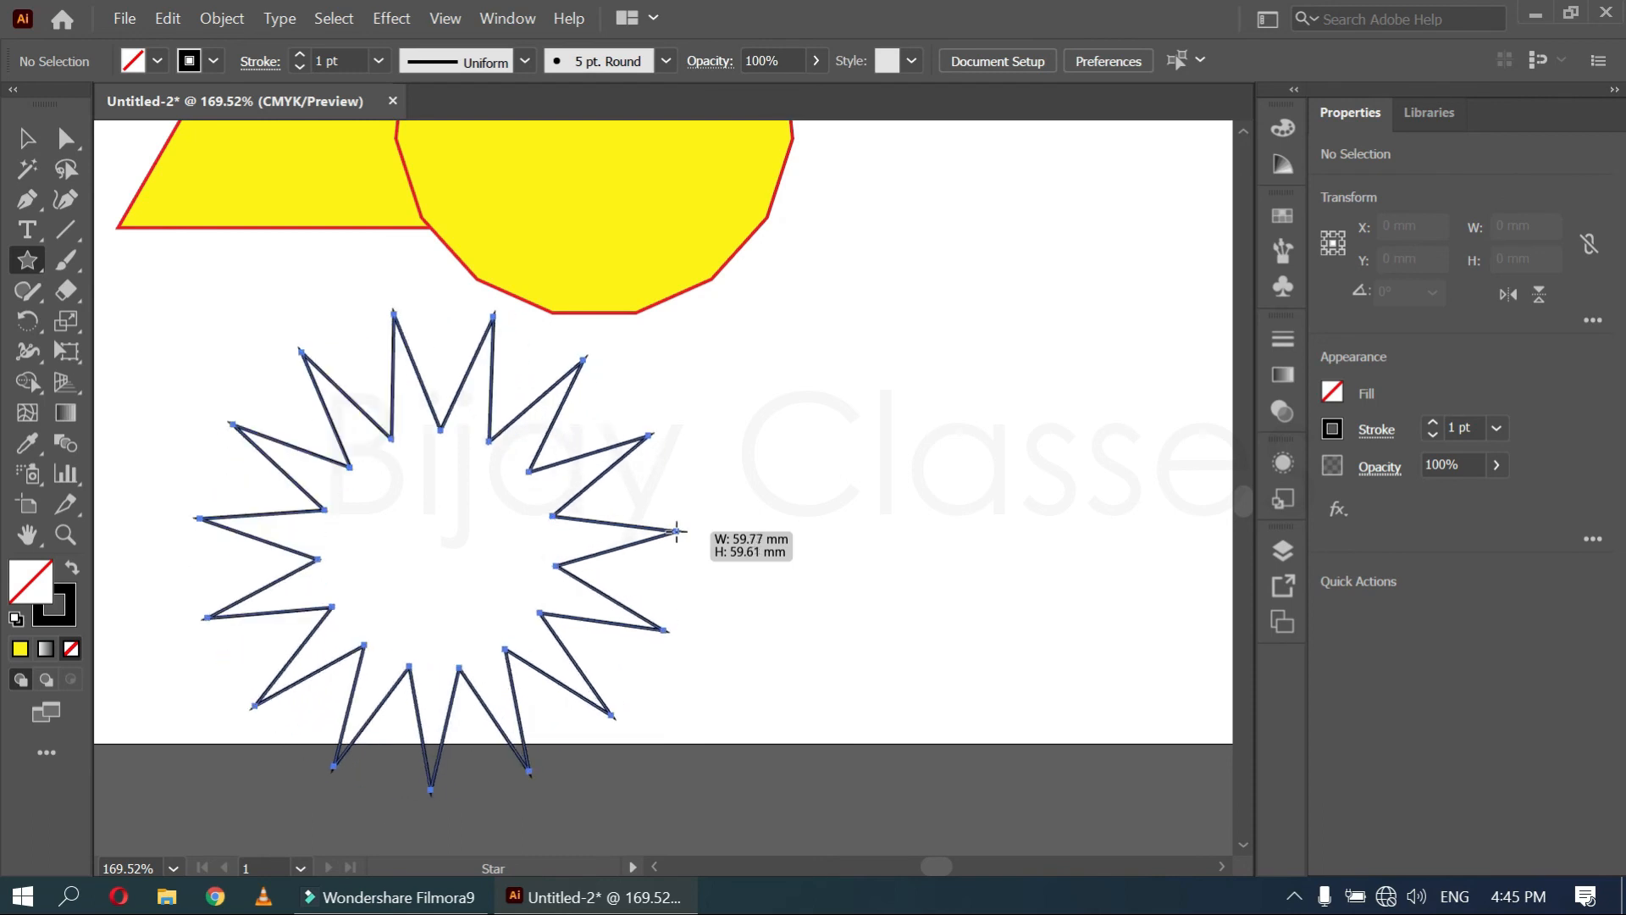
{"action": "key", "text": "Down"}
{"action": "key", "text": "Down"}
{"action": "key", "text": "Down"}
{"action": "key", "text": "Down"}
{"action": "key", "text": "Down"}
Shrink the star being drawn to about 51 mm wide and vary its point count, ending with six points
{"action": "left_click_drag", "start_coordinate": [677, 531], "coordinate": [641, 541]}
{"action": "key", "text": "Up"}
{"action": "key", "text": "Up"}
{"action": "key", "text": "Up"}
{"action": "key", "text": "Up"}
{"action": "key", "text": "Up"}
{"action": "key", "text": "Up"}
{"action": "key", "text": "Down"}
{"action": "key", "text": "Down"}
{"action": "key", "text": "Down"}
{"action": "key", "text": "Down"}
{"action": "key", "text": "Down"}
{"action": "key", "text": "Down"}
{"action": "key", "text": "Up"}
{"action": "key", "text": "Up"}
{"action": "key", "text": "Up"}
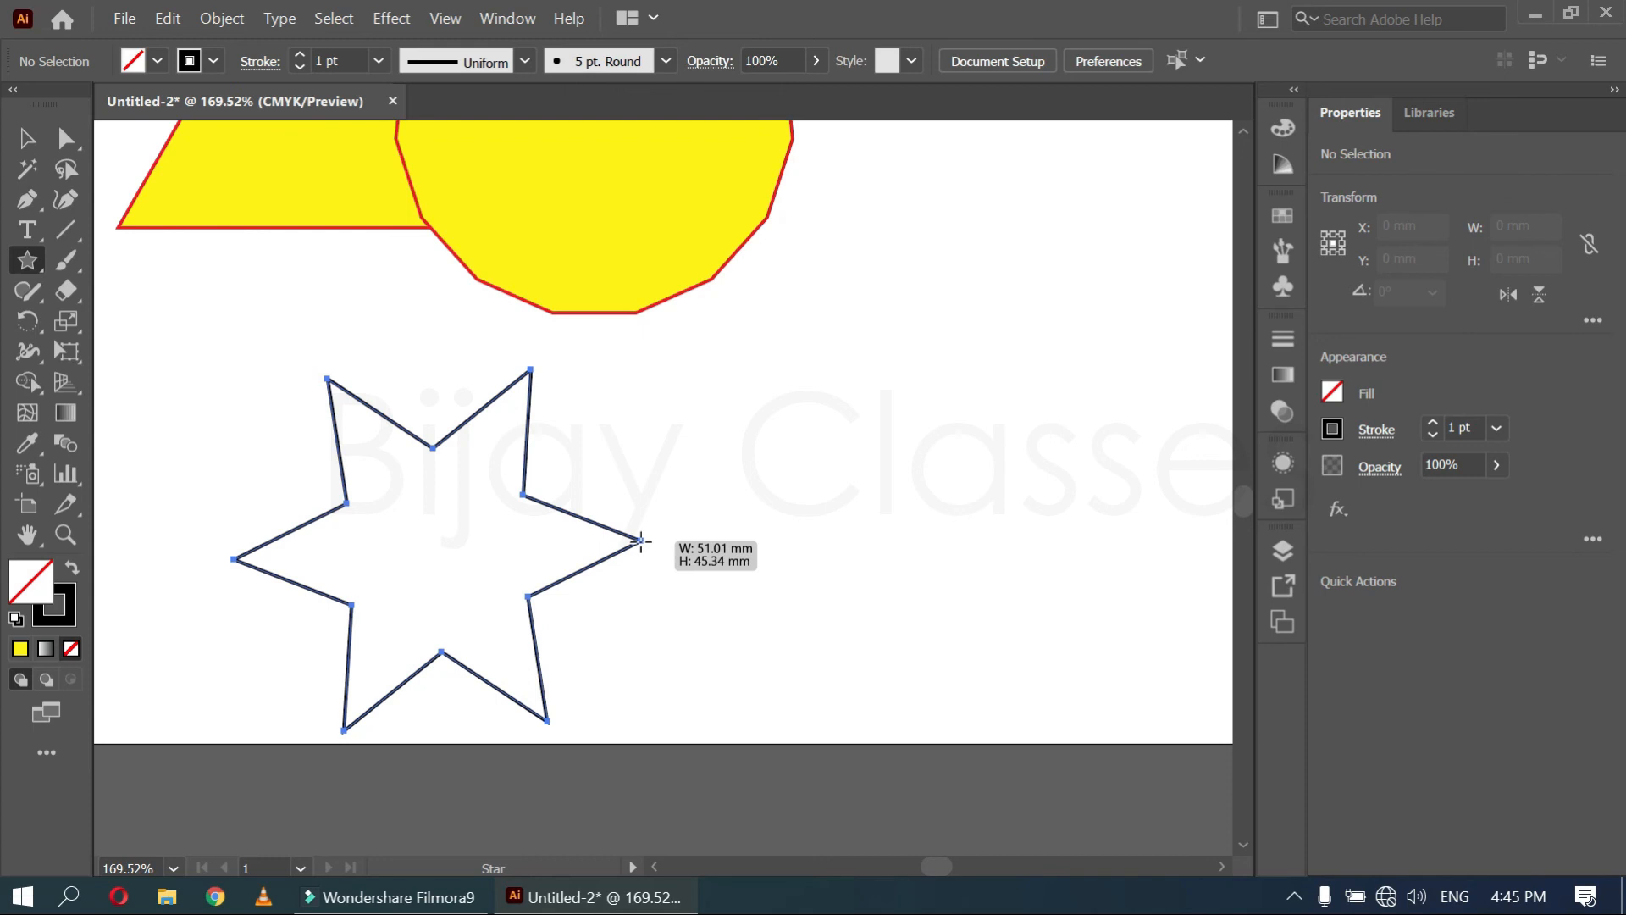
Lengthen the star's spikes, finish it as a small many-pointed burst by shrinking it and adding points, and deselect it
{"action": "left_click_drag", "start_coordinate": [642, 541], "coordinate": [676, 473]}
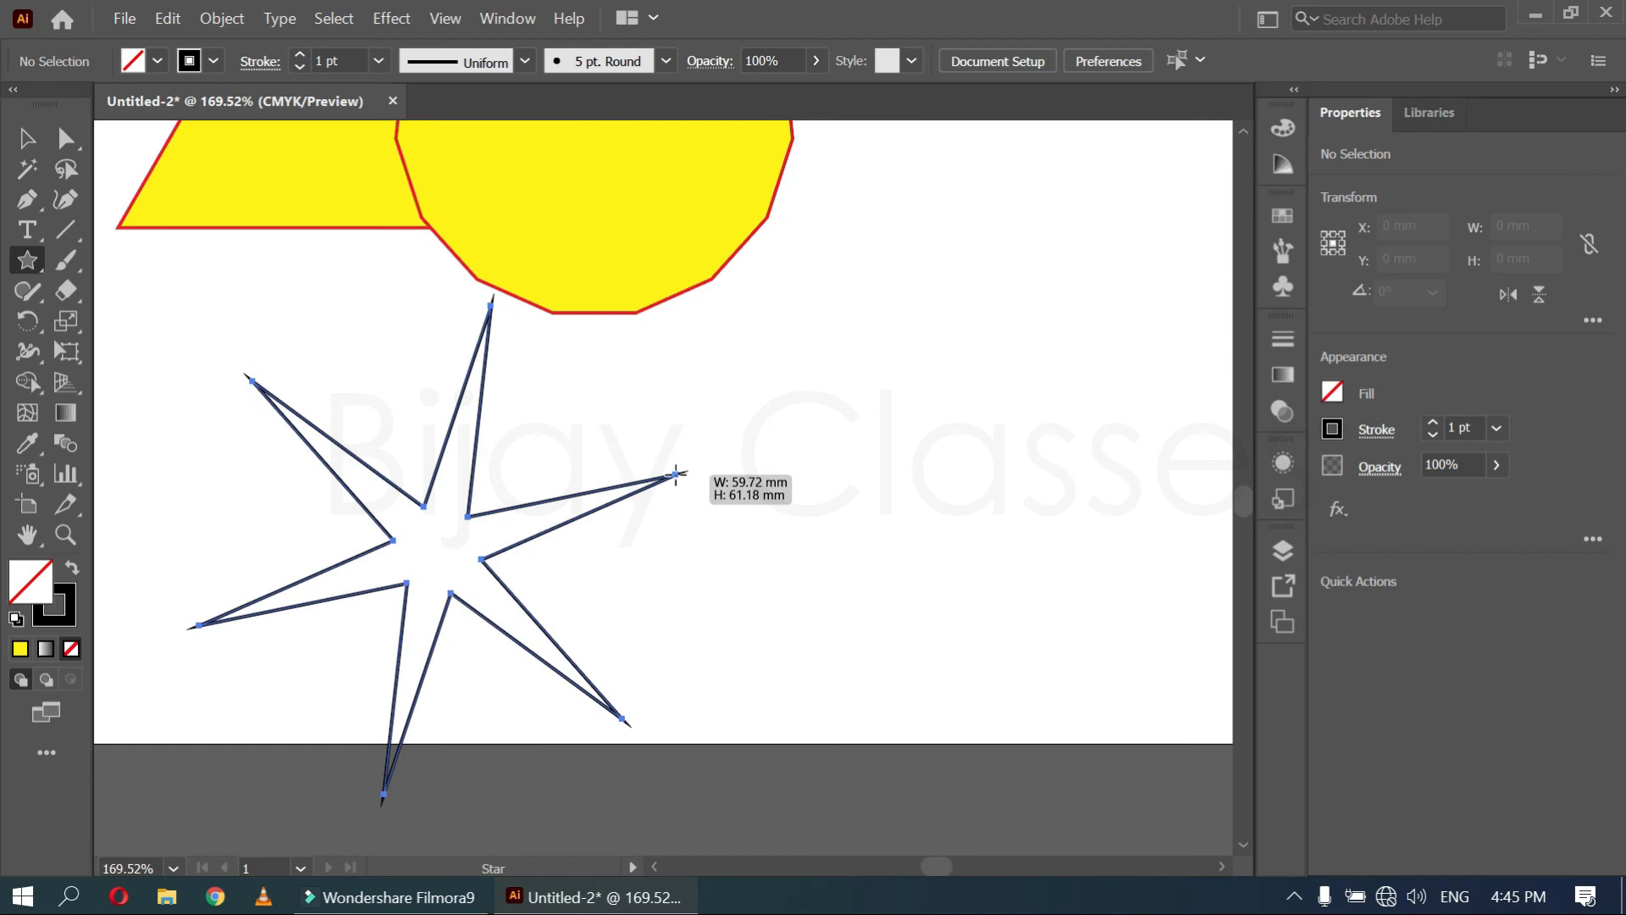
{"action": "left_click_drag", "start_coordinate": [676, 472], "coordinate": [376, 522]}
{"action": "key", "text": "Up"}
{"action": "key", "text": "Up"}
{"action": "key", "text": "Up"}
{"action": "key", "text": "Up"}
{"action": "key", "text": "Up"}
{"action": "key", "text": "Up"}
{"action": "key", "text": "Up"}
{"action": "key", "text": "Up"}
{"action": "key", "text": "Up"}
{"action": "key", "text": "v"}
{"action": "left_click", "coordinate": [661, 640]}
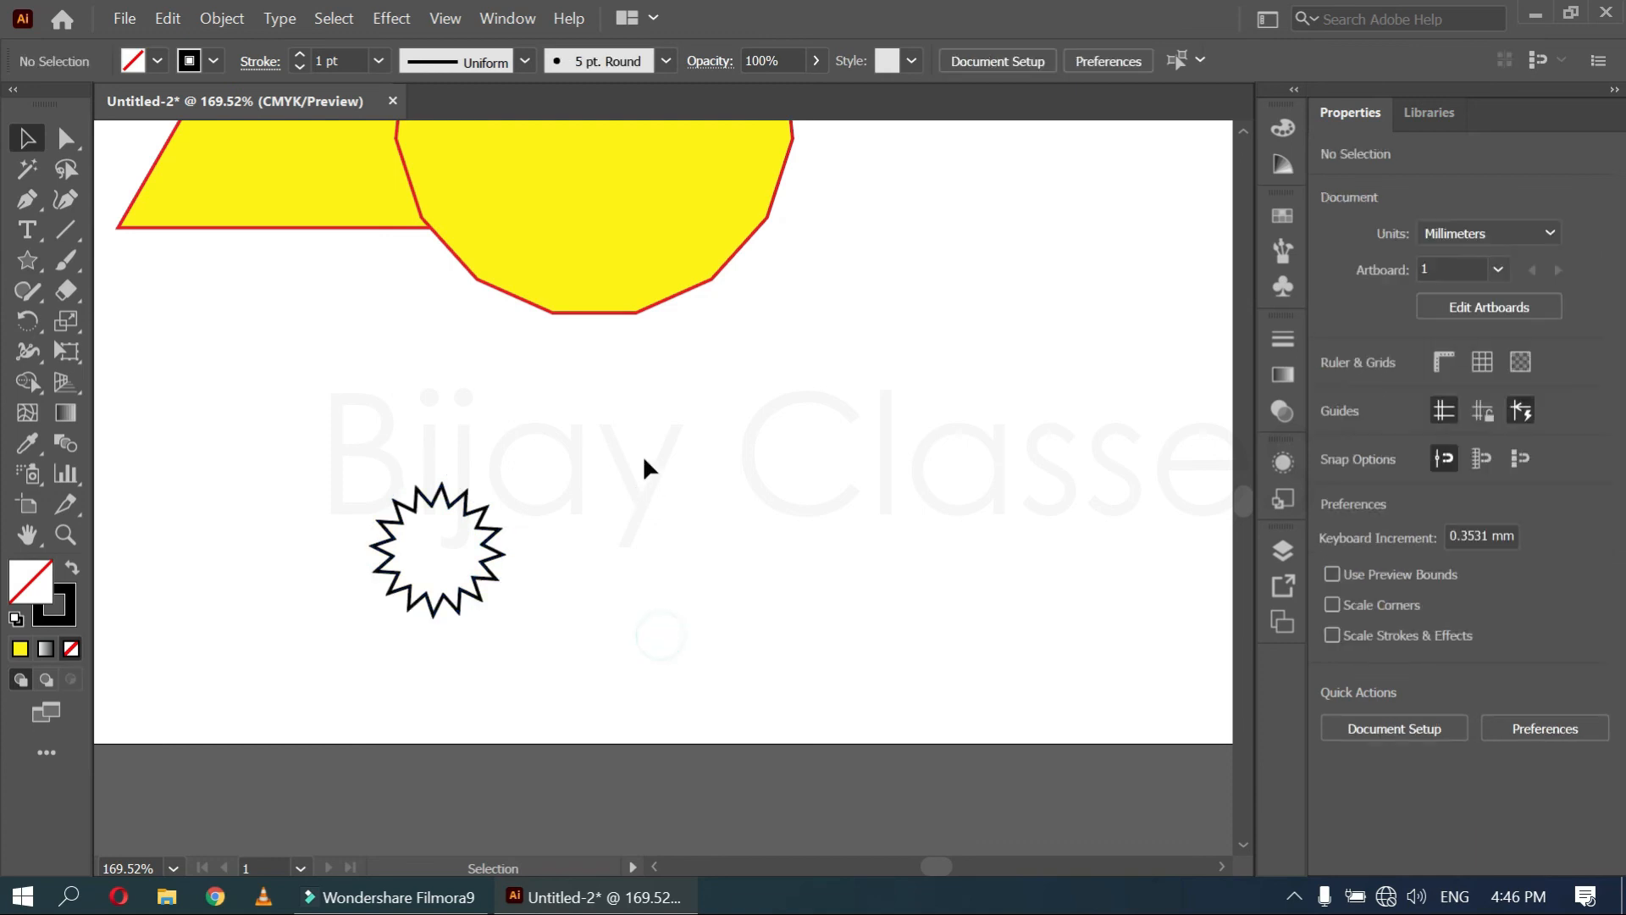
Draw a polygon about 33 mm wide beside the small star, reducing its number of sides while drawing
{"action": "left_click_drag", "start_coordinate": [617, 323], "coordinate": [581, 469]}
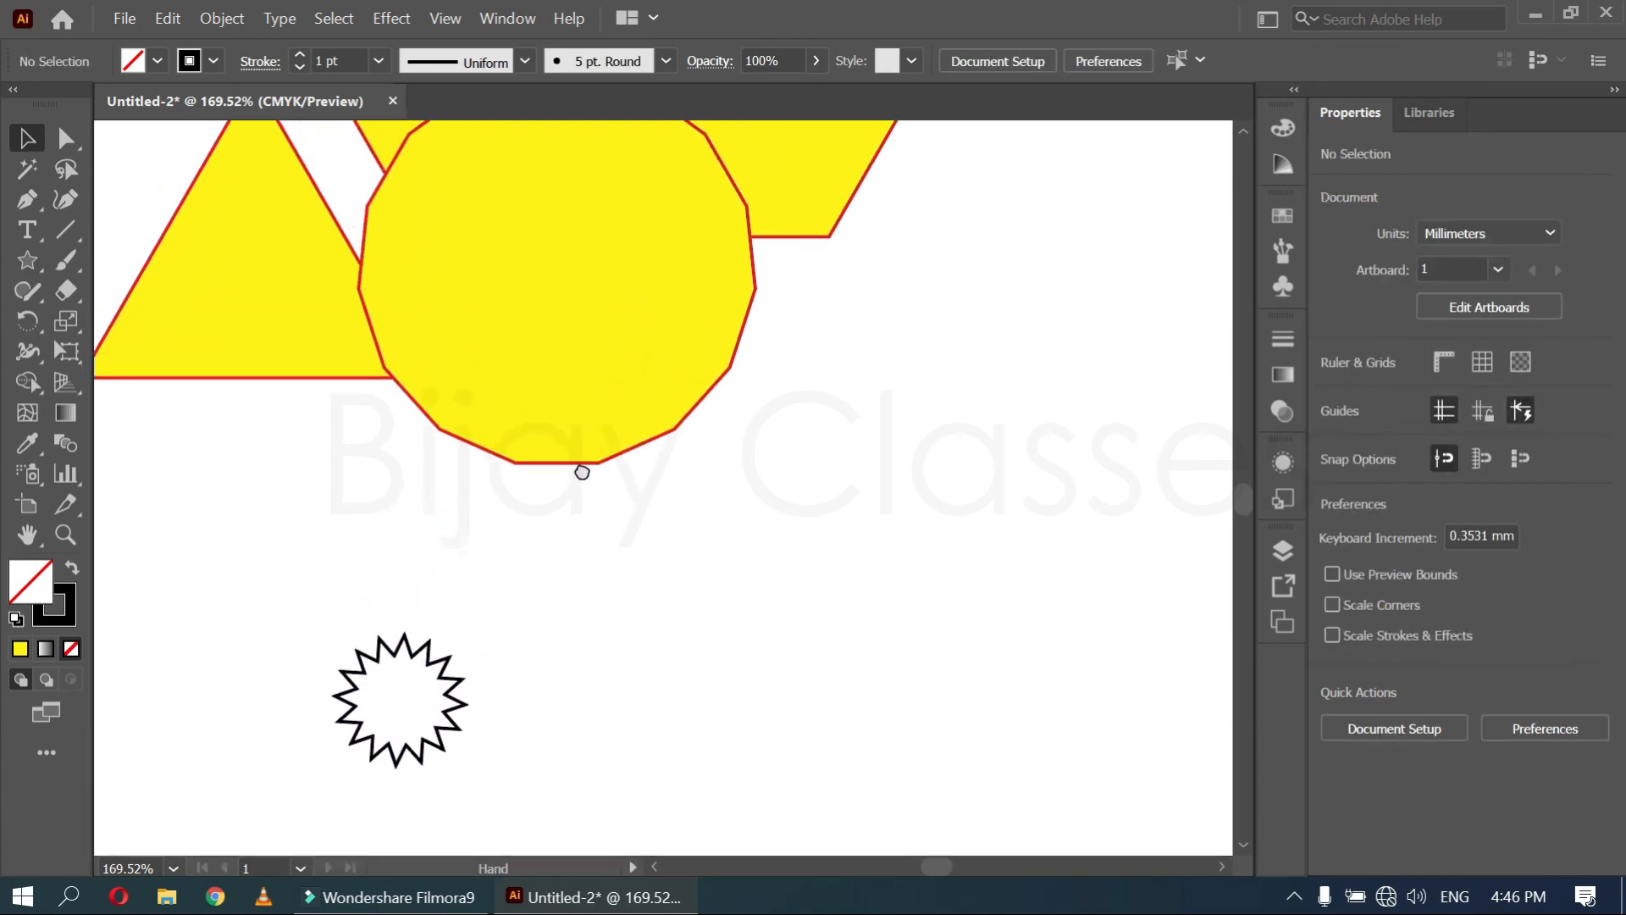
{"action": "left_click_drag", "start_coordinate": [27, 260], "coordinate": [113, 348]}
{"action": "left_click_drag", "start_coordinate": [670, 686], "coordinate": [797, 657]}
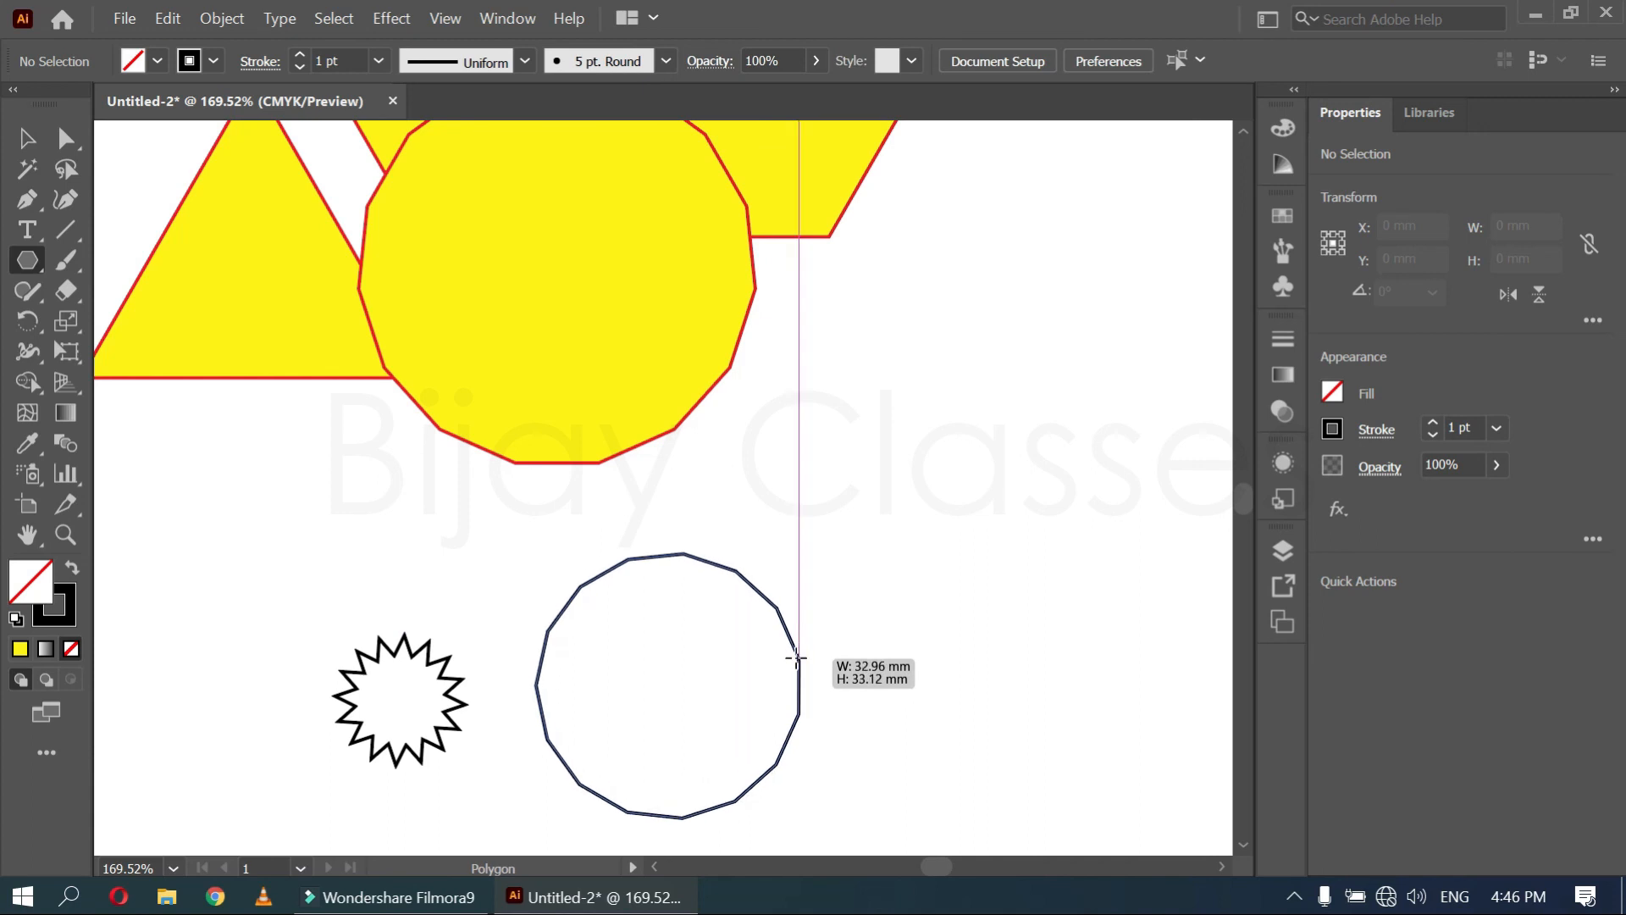
{"action": "key", "text": "Down"}
{"action": "key", "text": "Down"}
{"action": "key", "text": "Down"}
{"action": "key", "text": "Down"}
{"action": "key", "text": "Down"}
{"action": "key", "text": "Down"}
{"action": "key", "text": "Down"}
{"action": "key", "text": "Down"}
{"action": "key", "text": "Down"}
{"action": "key", "text": "Down"}
{"action": "key", "text": "Down"}
{"action": "key", "text": "Down"}
Shrink the polygon being drawn to about 16.6 mm wide, raise it to nine sides and deselect it
{"action": "left_click_drag", "start_coordinate": [796, 657], "coordinate": [734, 662]}
{"action": "key", "text": "Up"}
{"action": "key", "text": "Up"}
{"action": "key", "text": "Up"}
{"action": "key", "text": "Up"}
{"action": "key", "text": "Up"}
{"action": "key", "text": "Up"}
{"action": "key", "text": "v"}
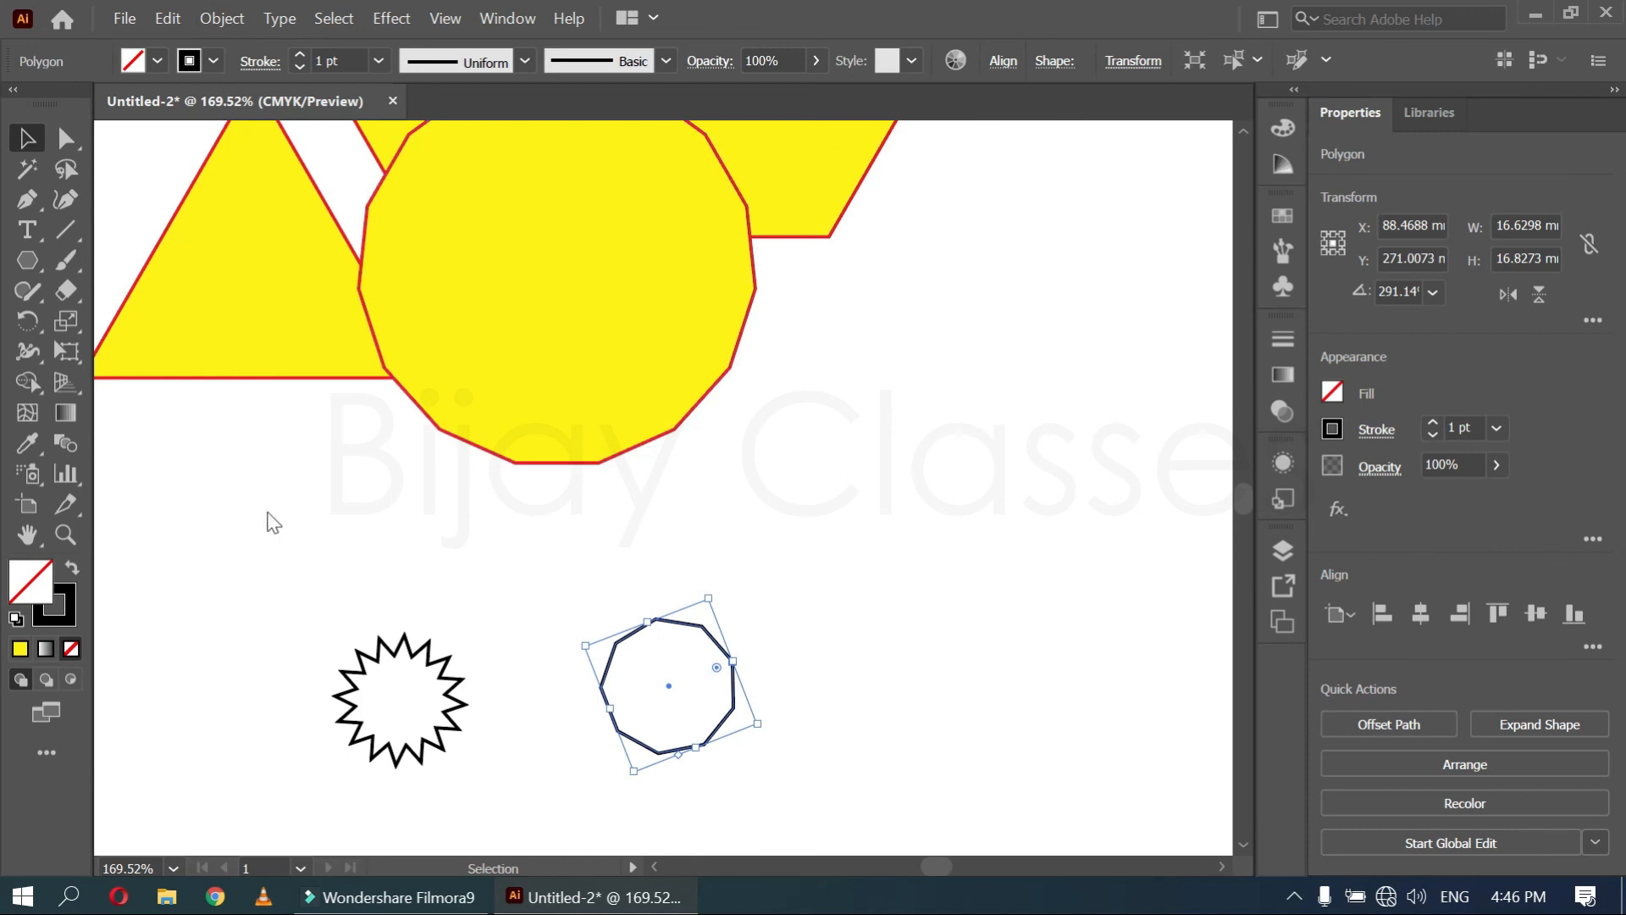
{"action": "left_click", "coordinate": [288, 532]}
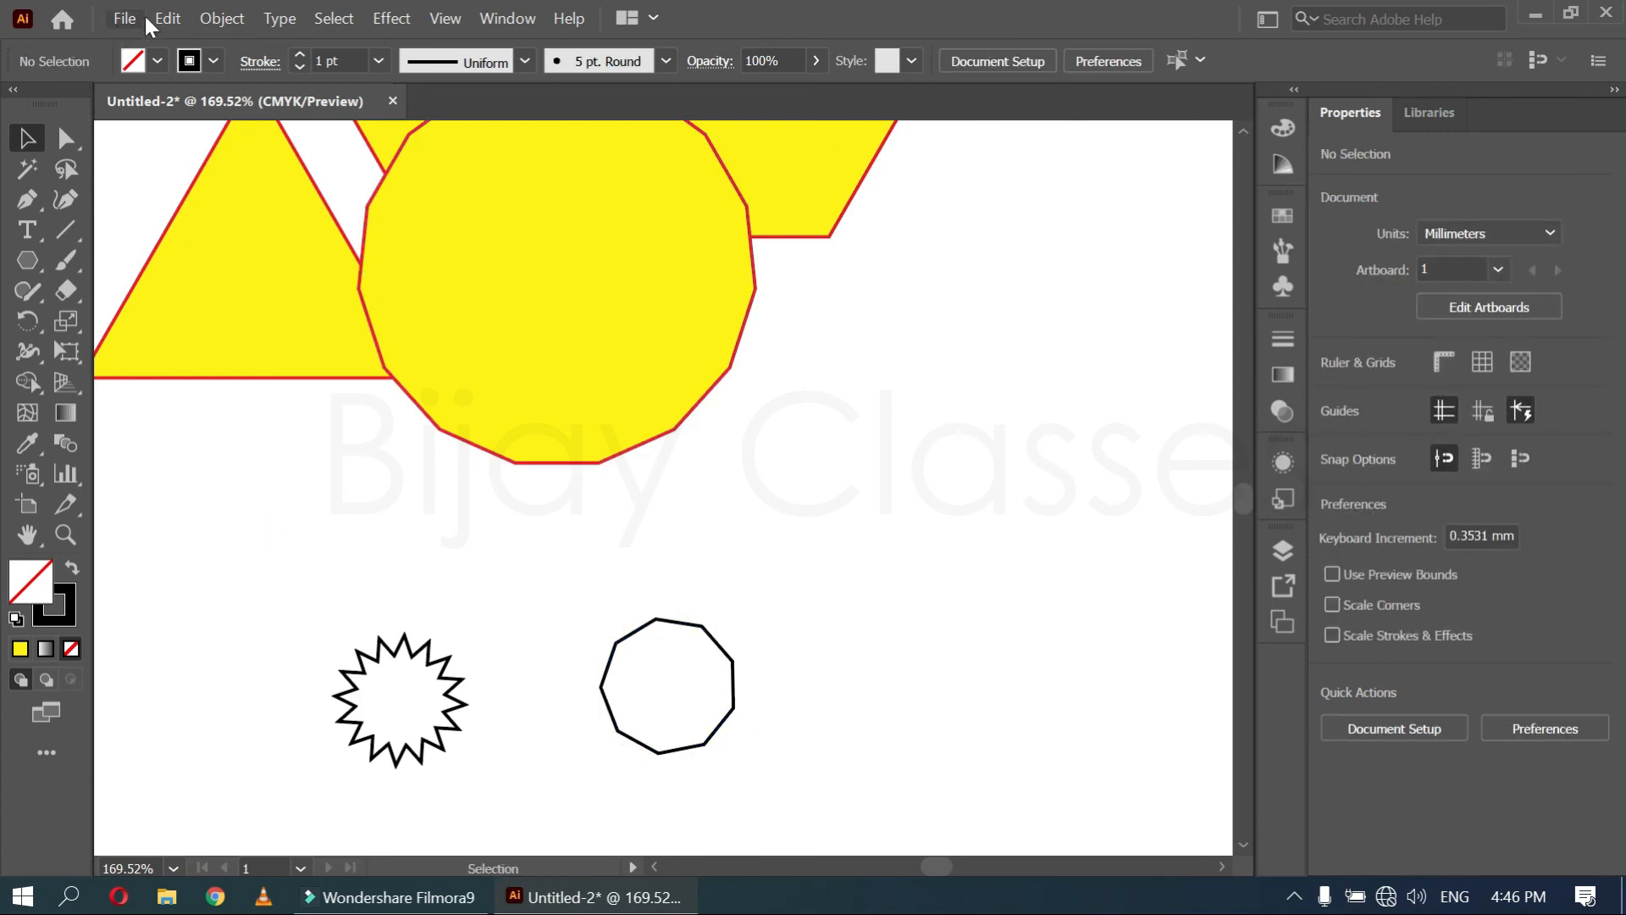
Select all objects in the document and clear them
{"action": "left_click", "coordinate": [169, 18]}
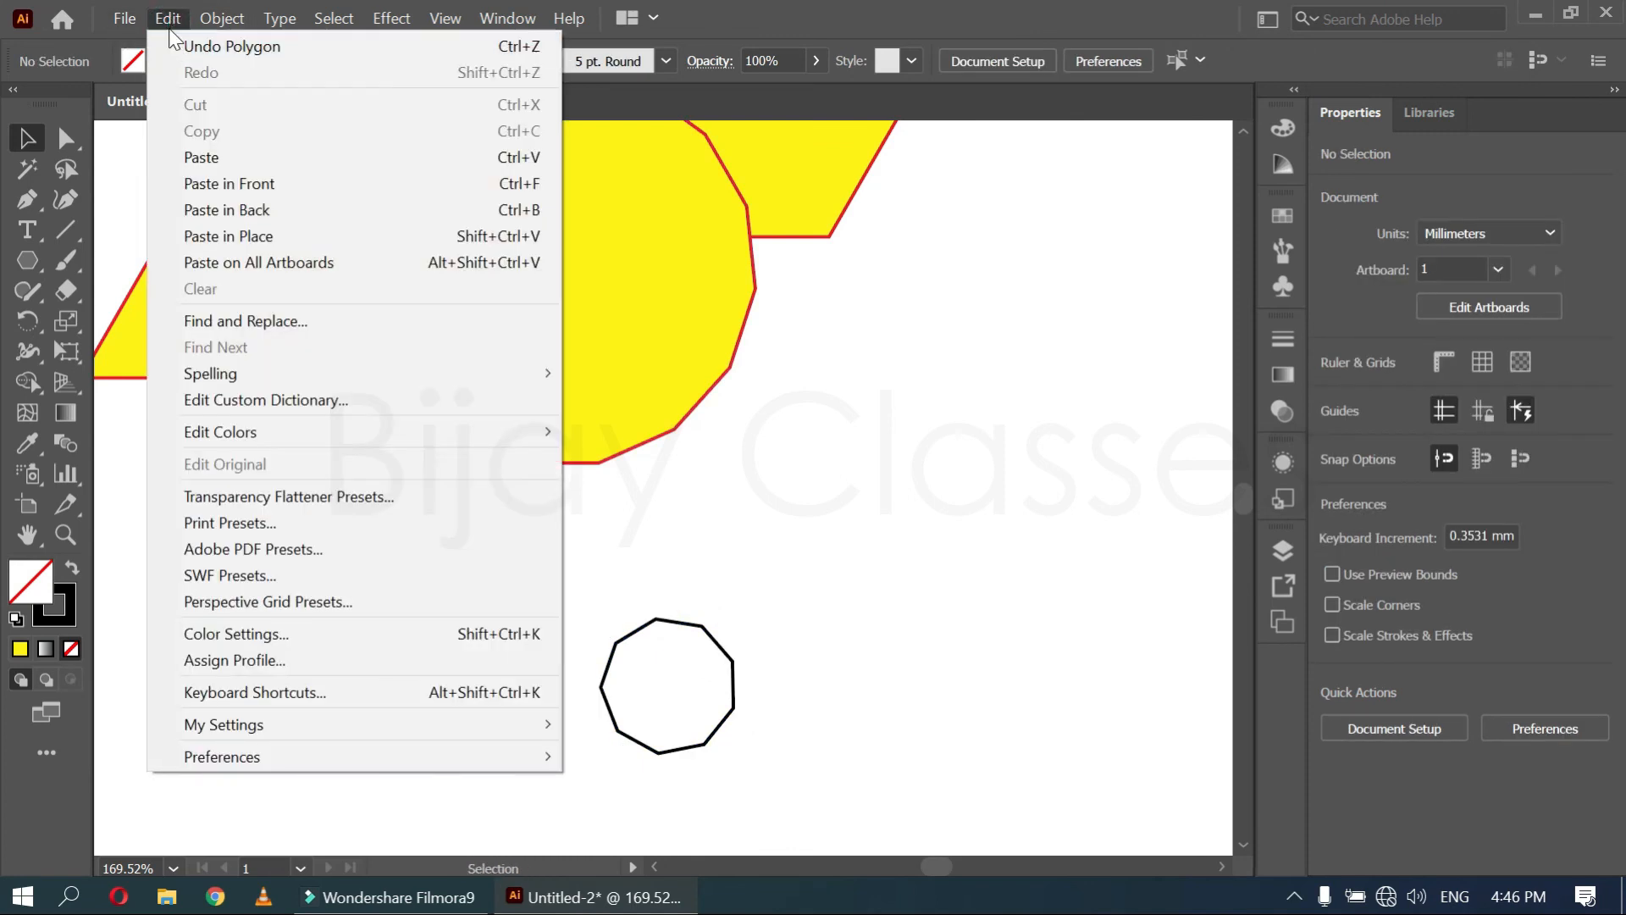
{"action": "left_click", "coordinate": [189, 22]}
{"action": "left_click", "coordinate": [224, 19]}
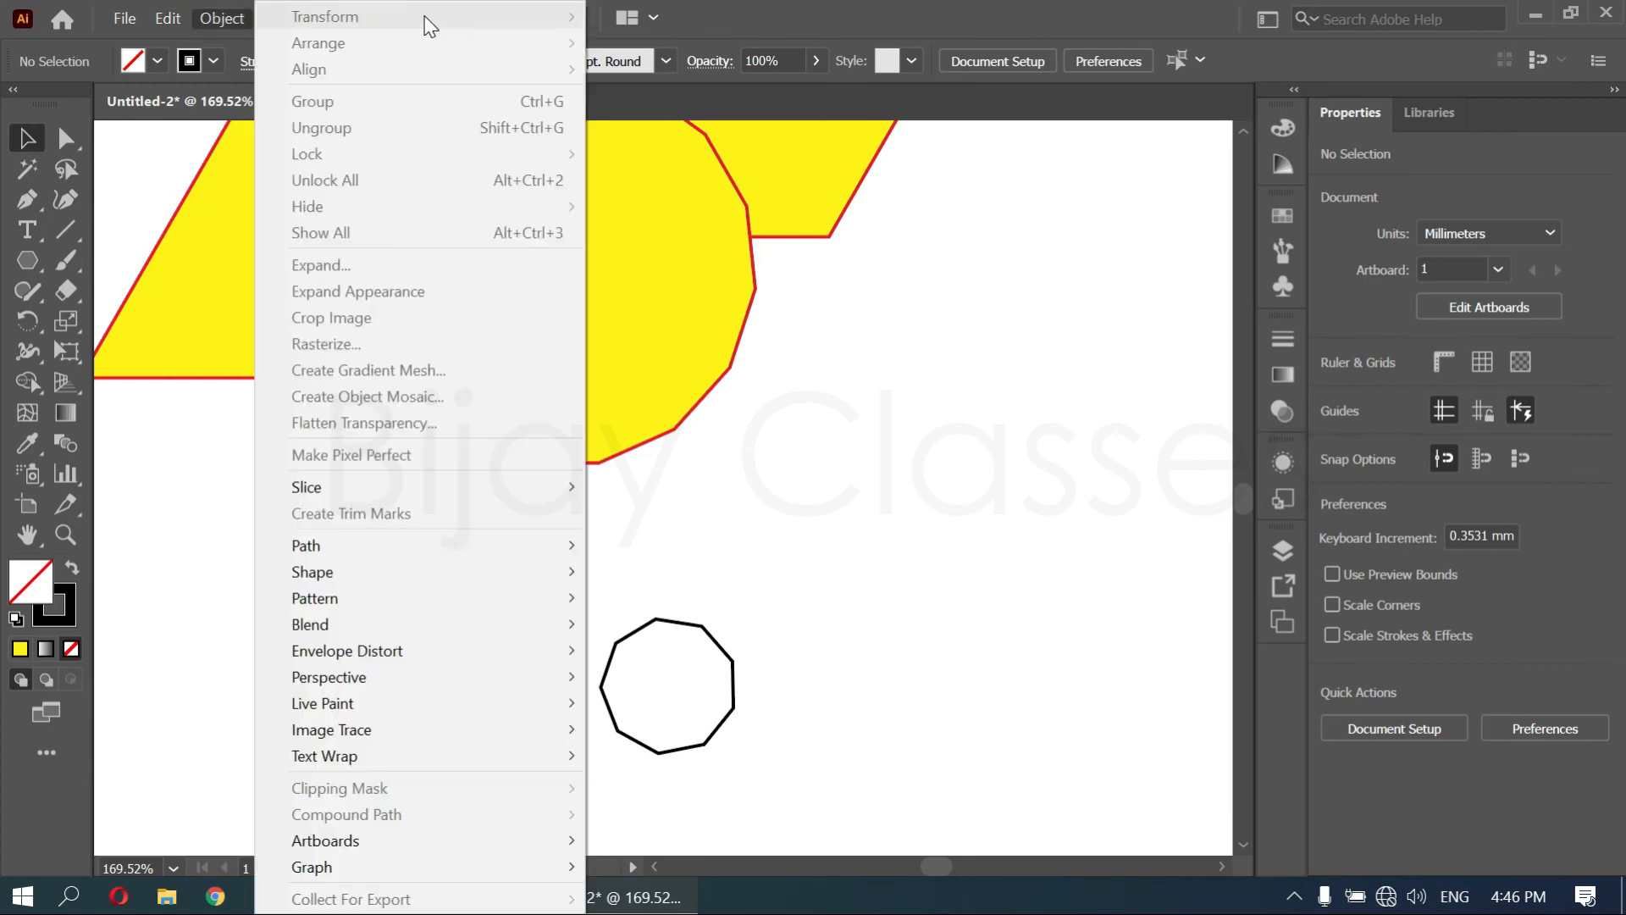
{"action": "left_click", "coordinate": [229, 20]}
{"action": "left_click", "coordinate": [334, 19]}
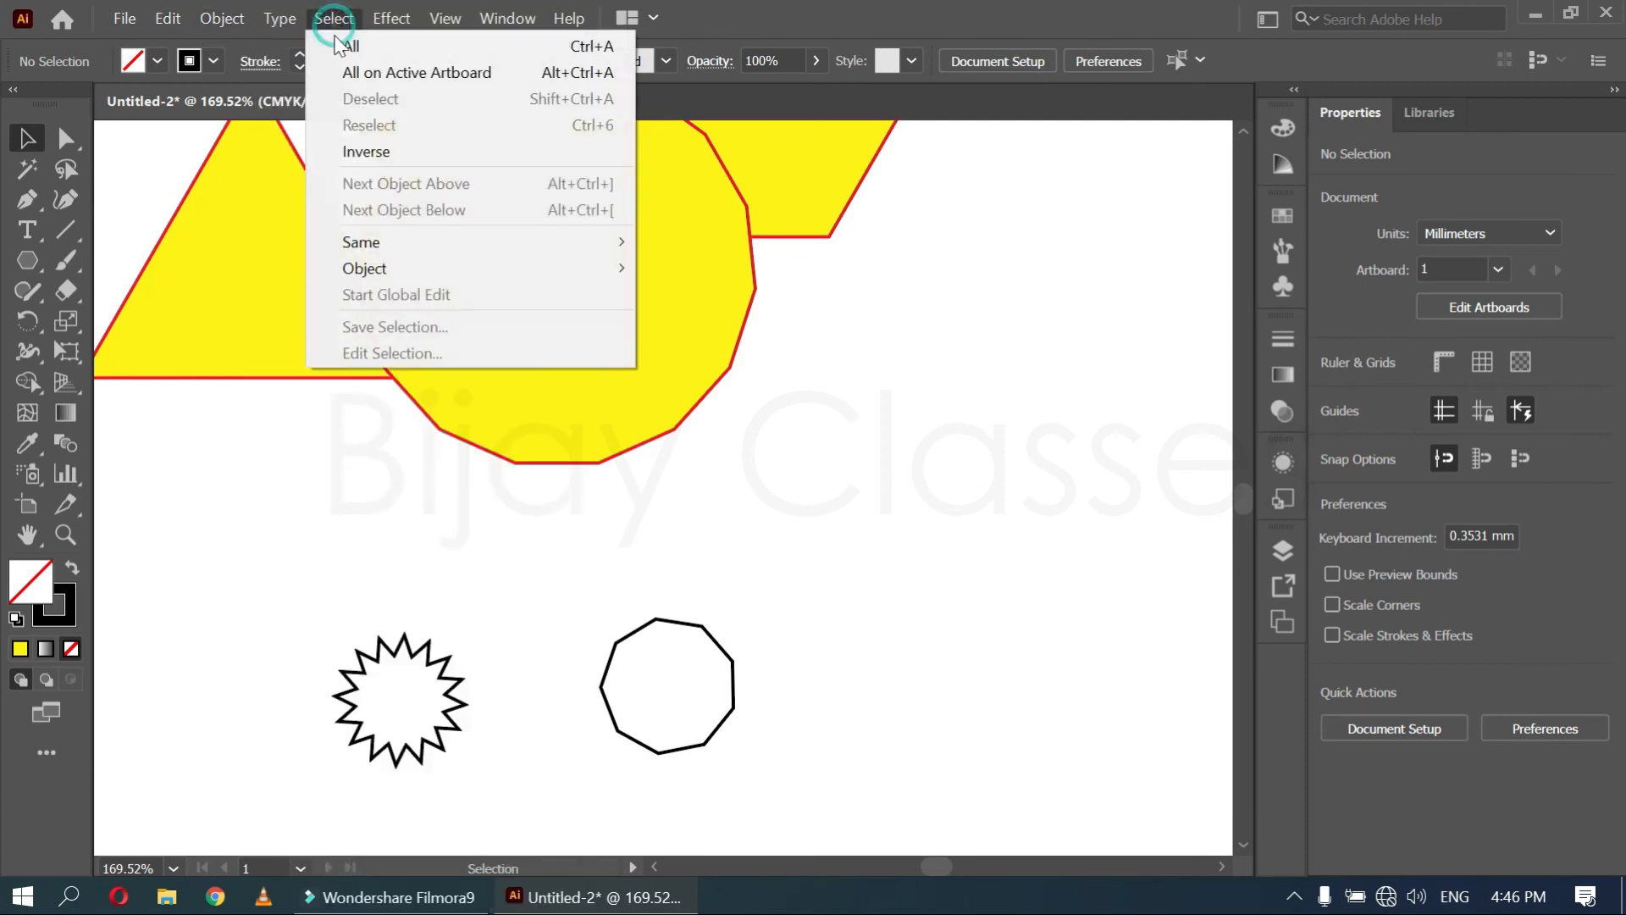
{"action": "left_click", "coordinate": [349, 40]}
{"action": "left_click", "coordinate": [185, 26]}
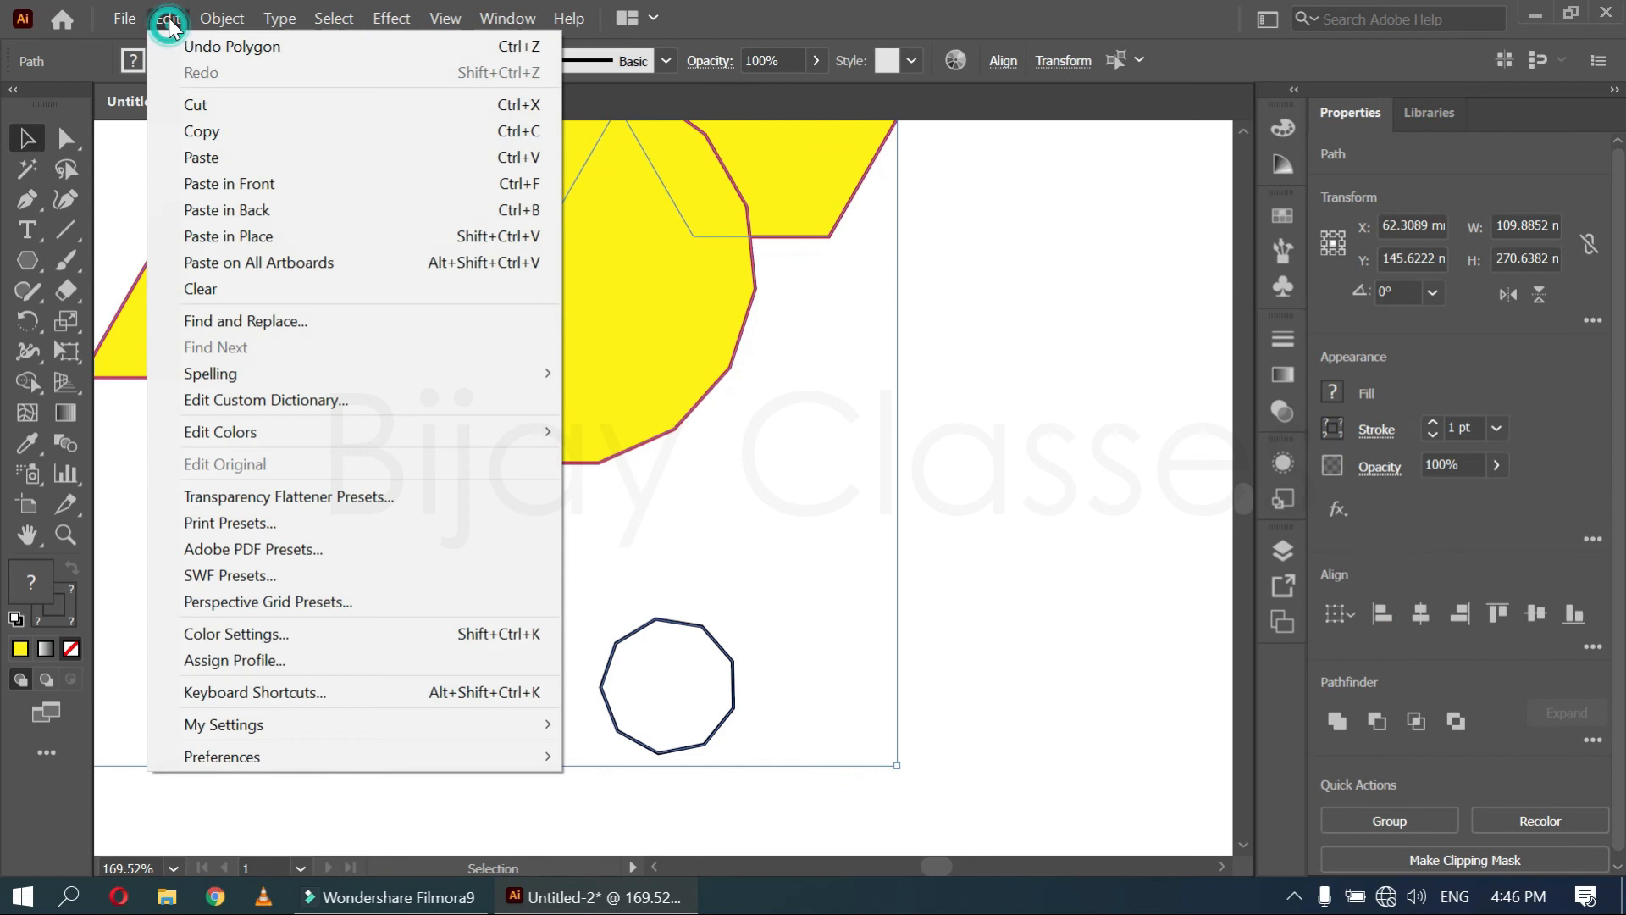
{"action": "mouse_move", "coordinate": [262, 356]}
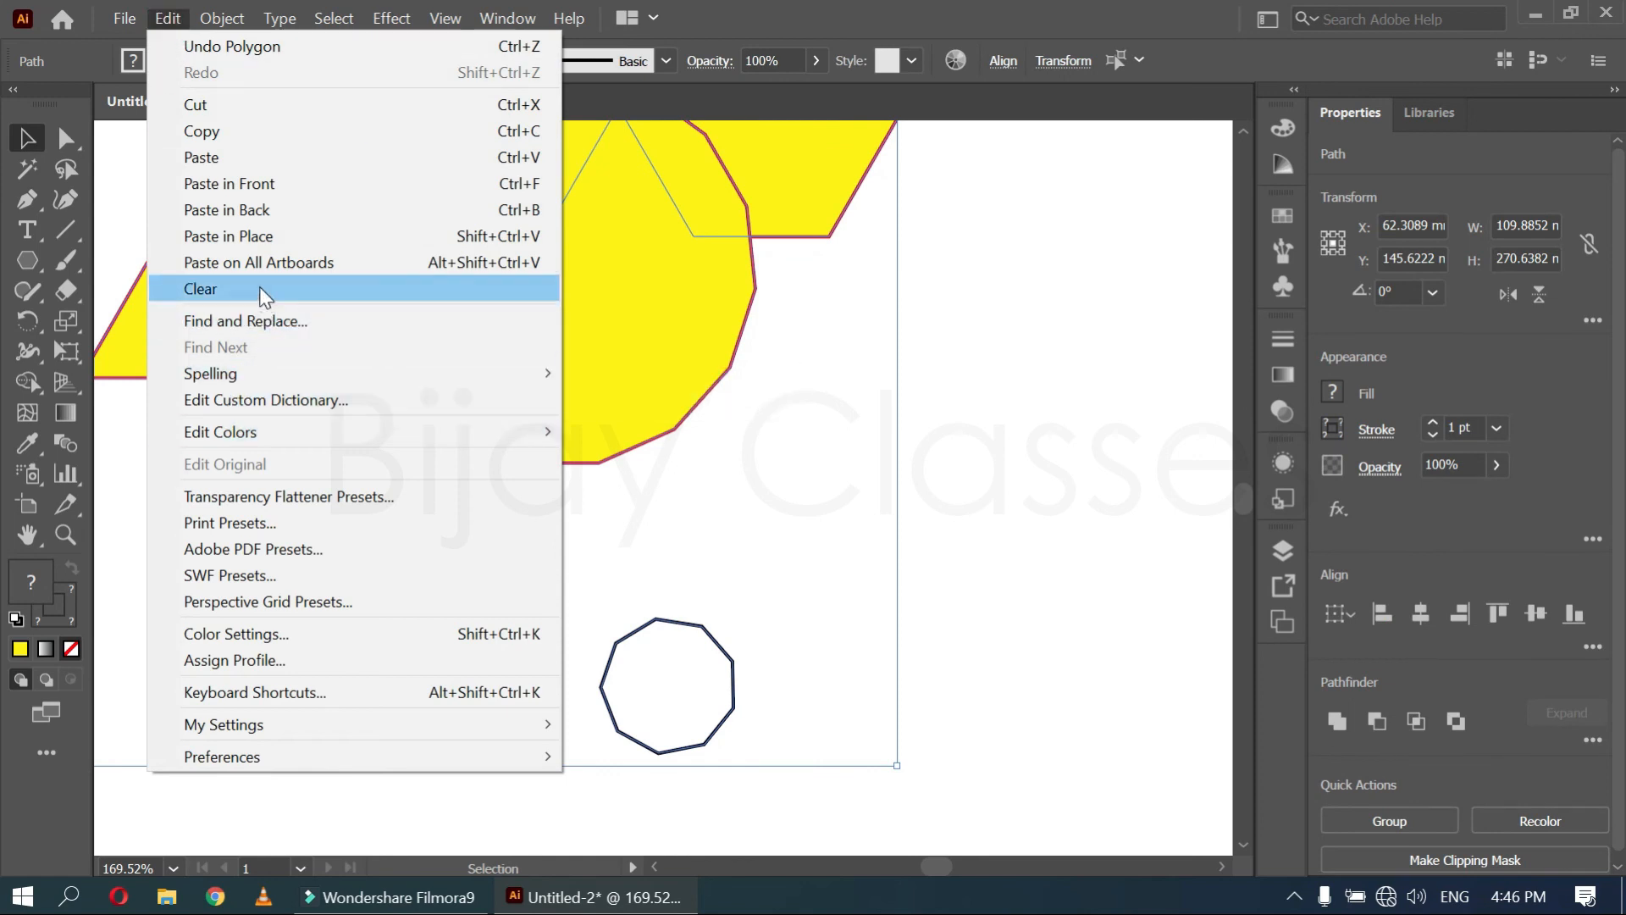
{"action": "left_click", "coordinate": [259, 288]}
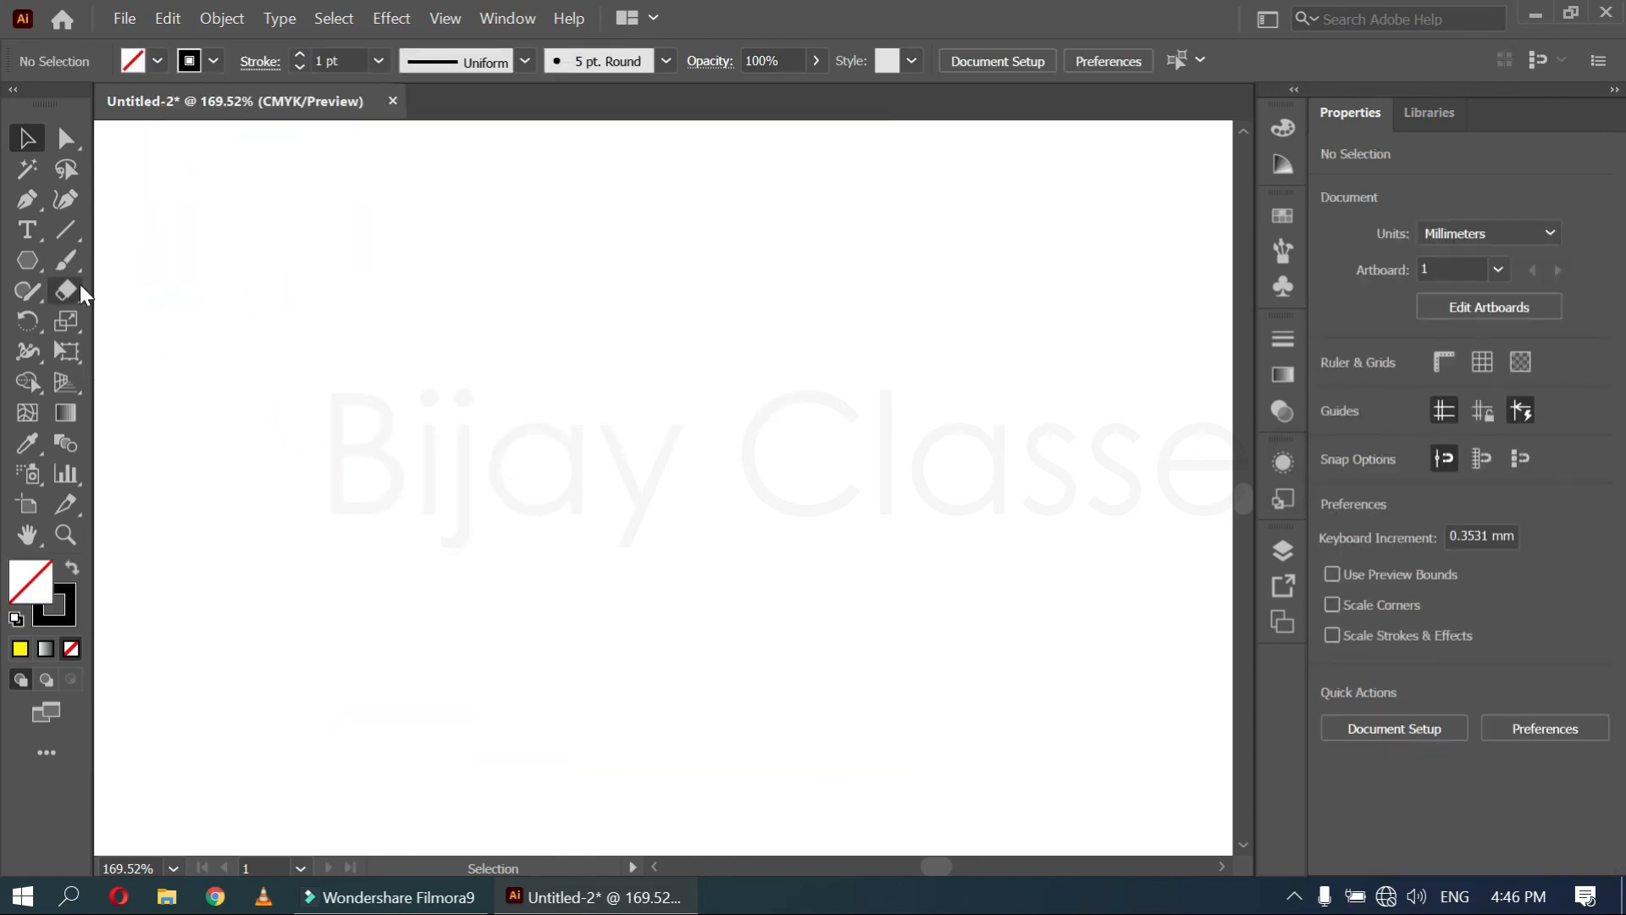
Draw a flare about 557 mm wide centred in the page's upper part, with its end ring beyond the lower-right corner
{"action": "left_click", "coordinate": [34, 261]}
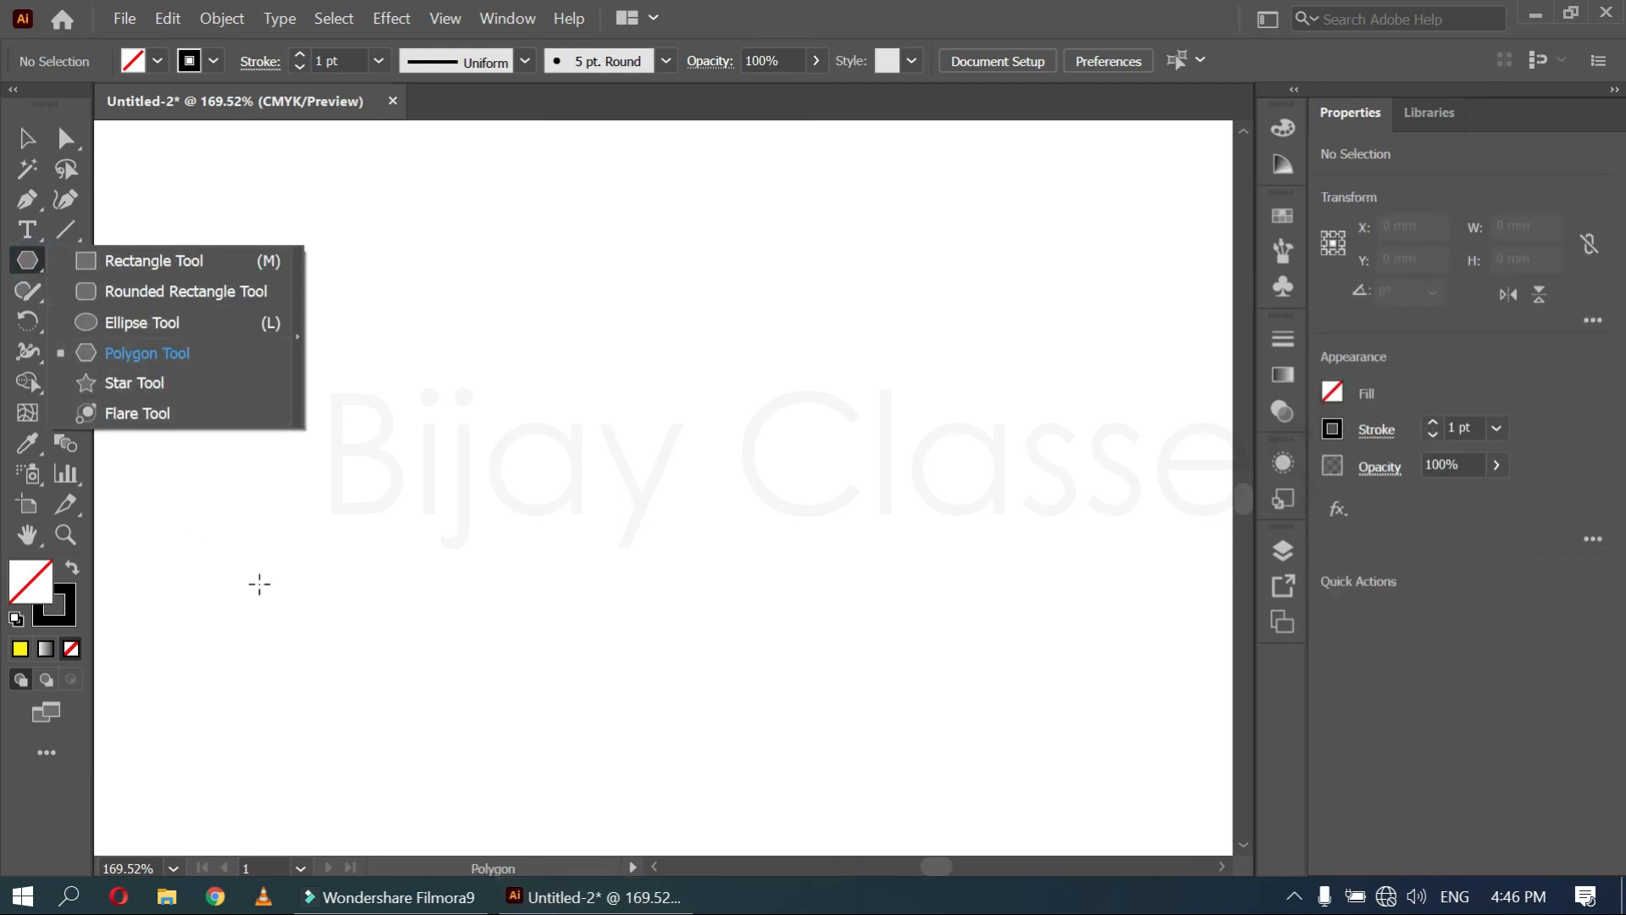
{"action": "left_click", "coordinate": [815, 29]}
{"action": "key", "text": "space"}
{"action": "left_click_drag", "start_coordinate": [367, 257], "coordinate": [725, 331]}
{"action": "left_click_drag", "start_coordinate": [705, 267], "coordinate": [487, 222]}
{"action": "left_click_drag", "start_coordinate": [489, 216], "coordinate": [477, 545]}
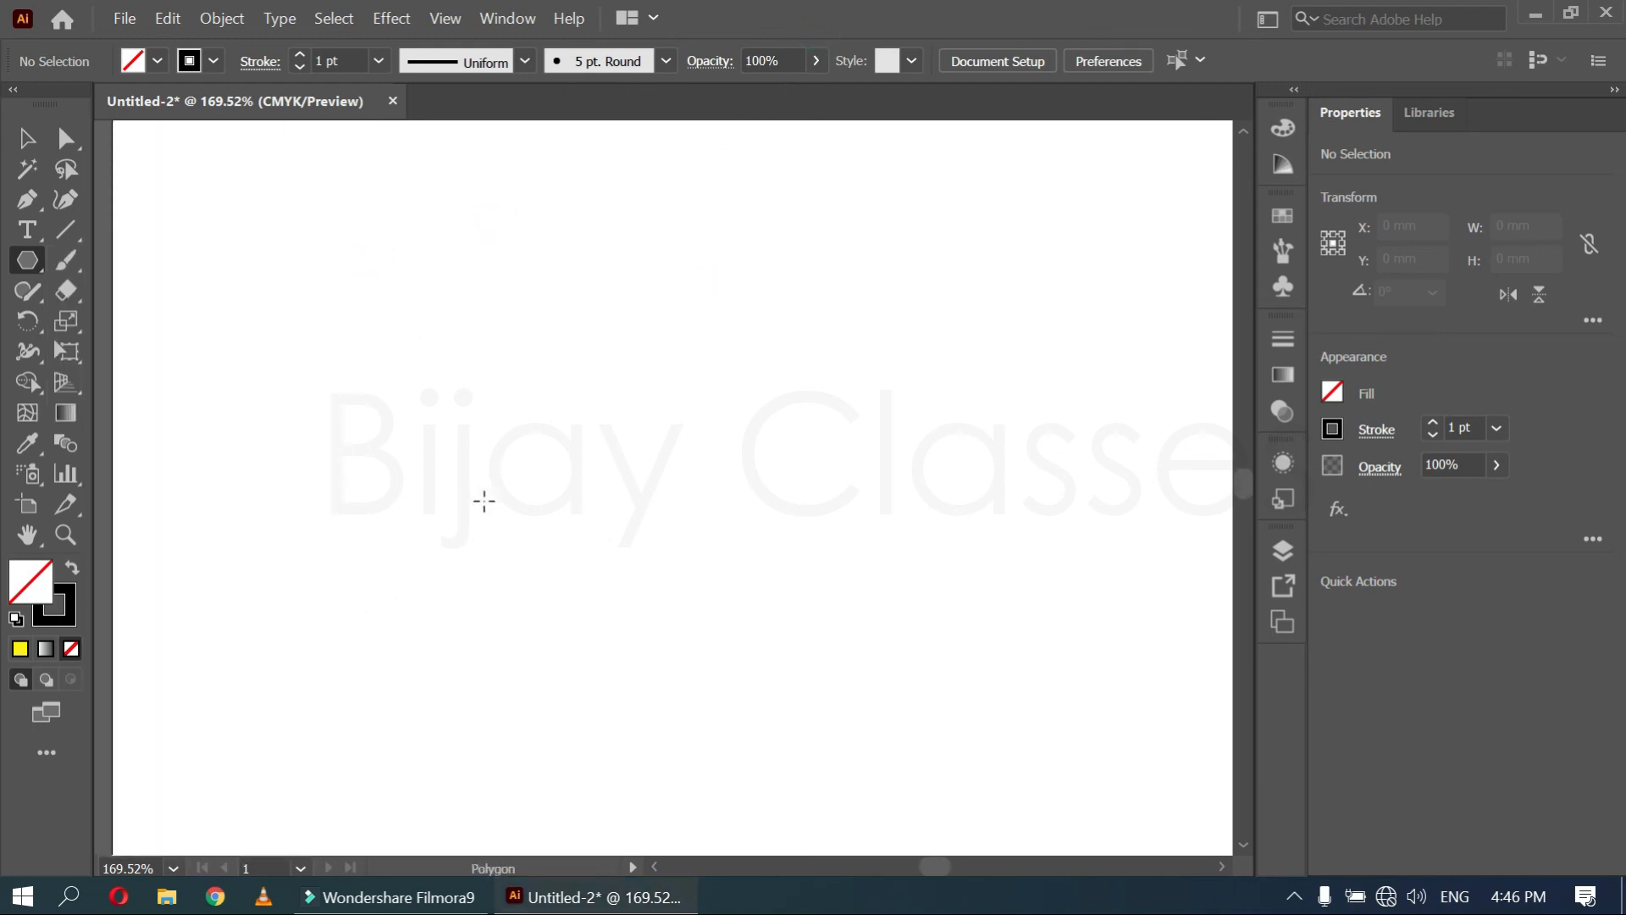
{"action": "key", "text": "ctrl+0"}
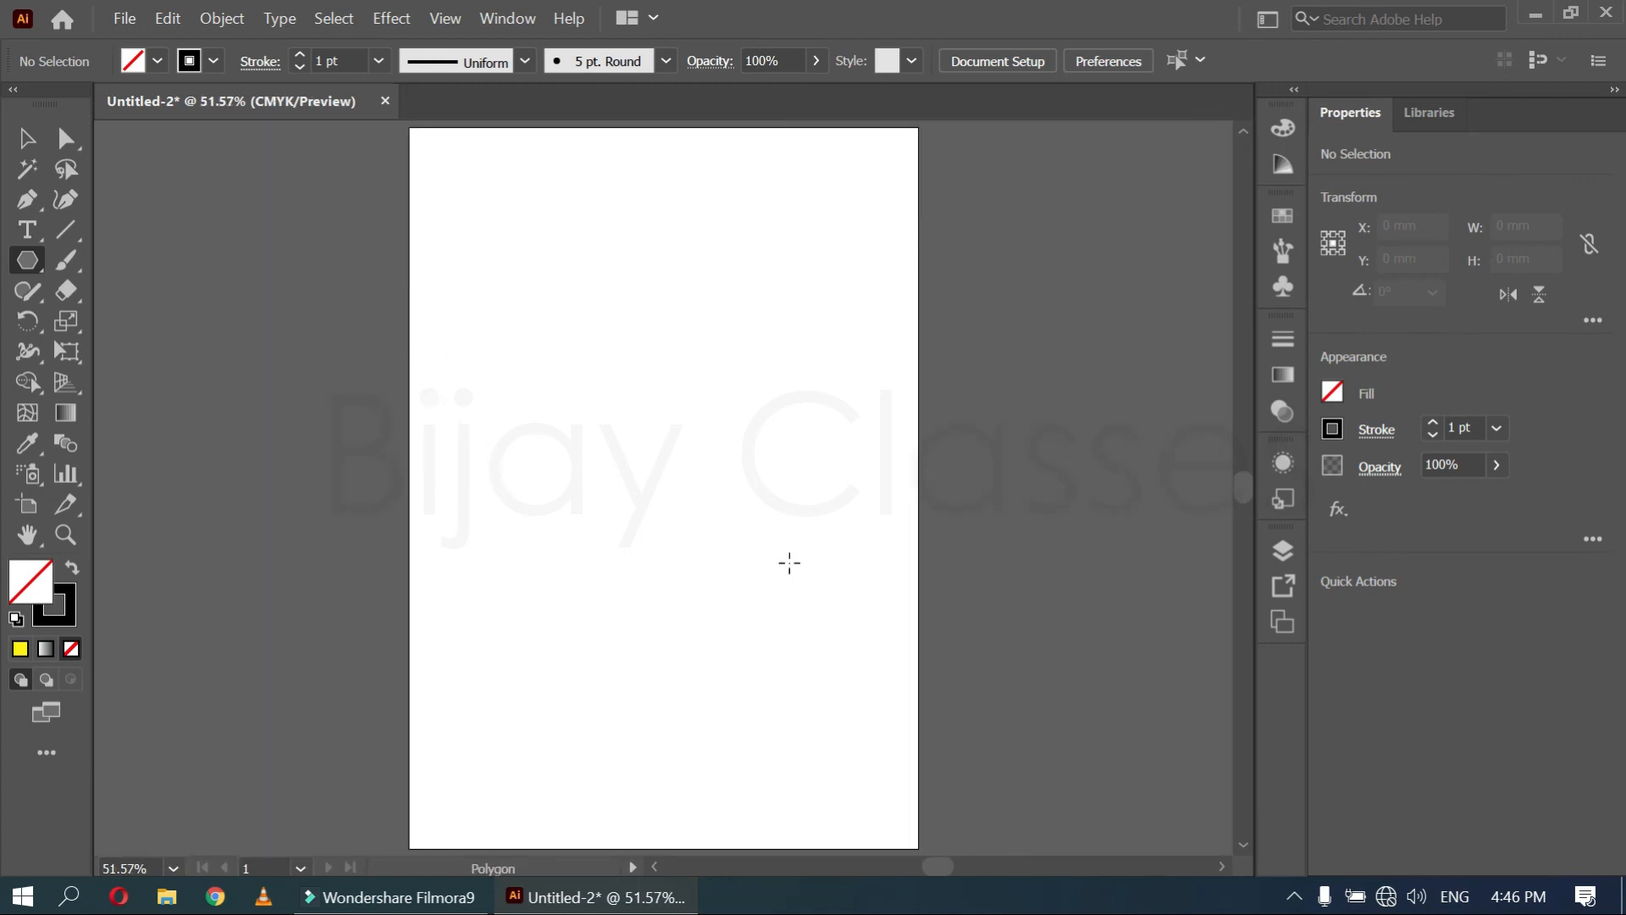
{"action": "left_click", "coordinate": [28, 260]}
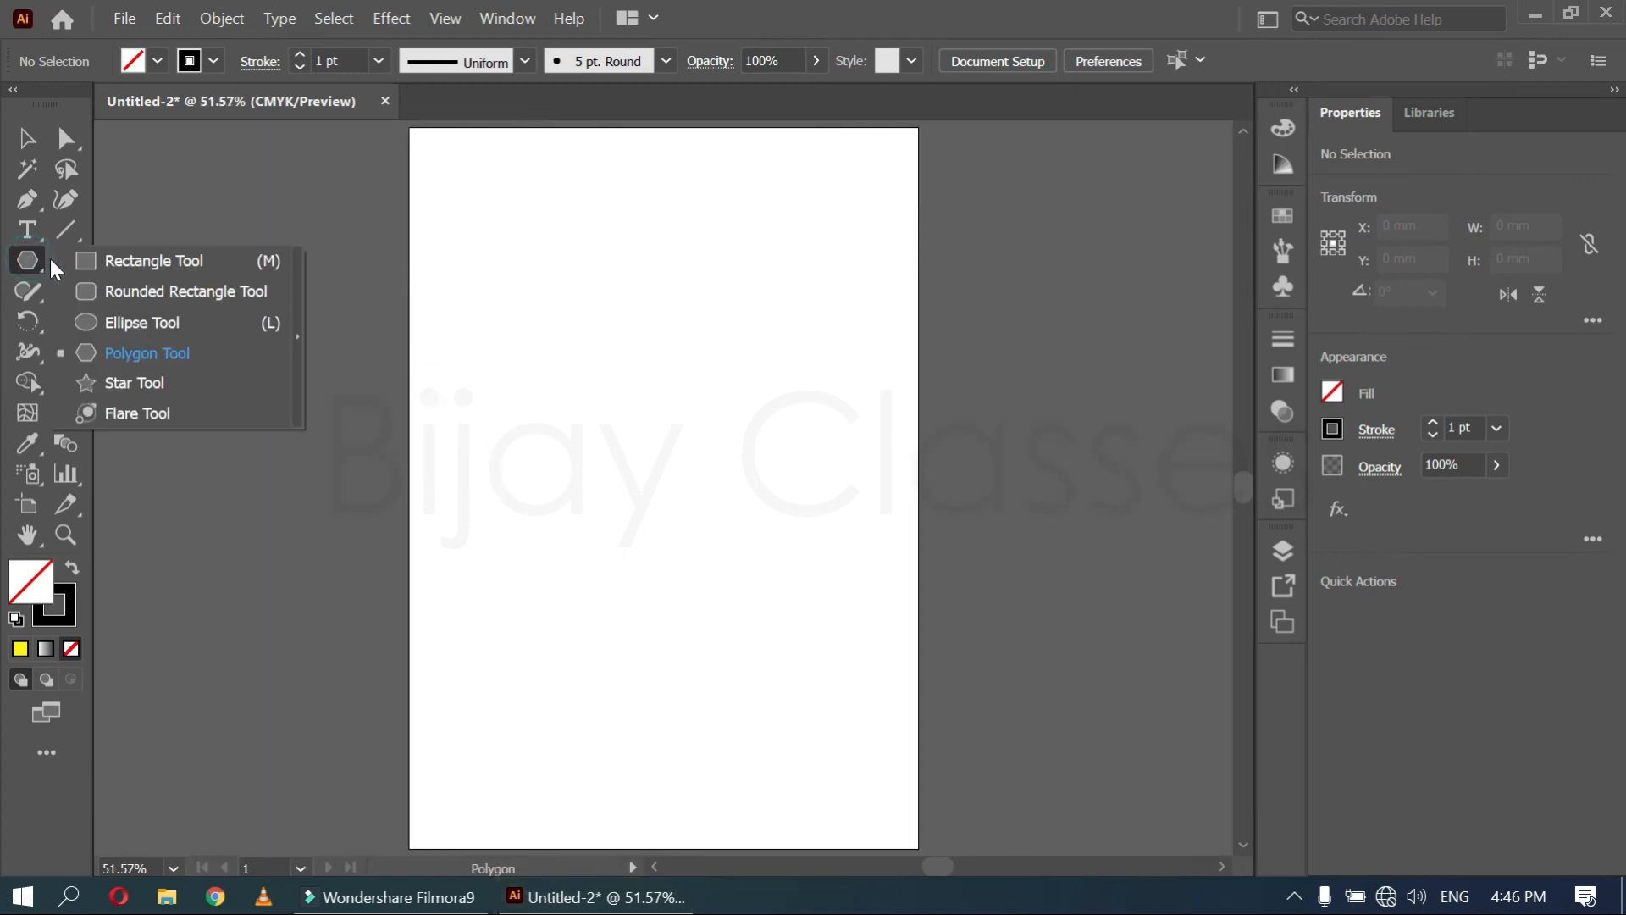
{"action": "left_click", "coordinate": [114, 413]}
{"action": "left_click_drag", "start_coordinate": [579, 254], "coordinate": [717, 221]}
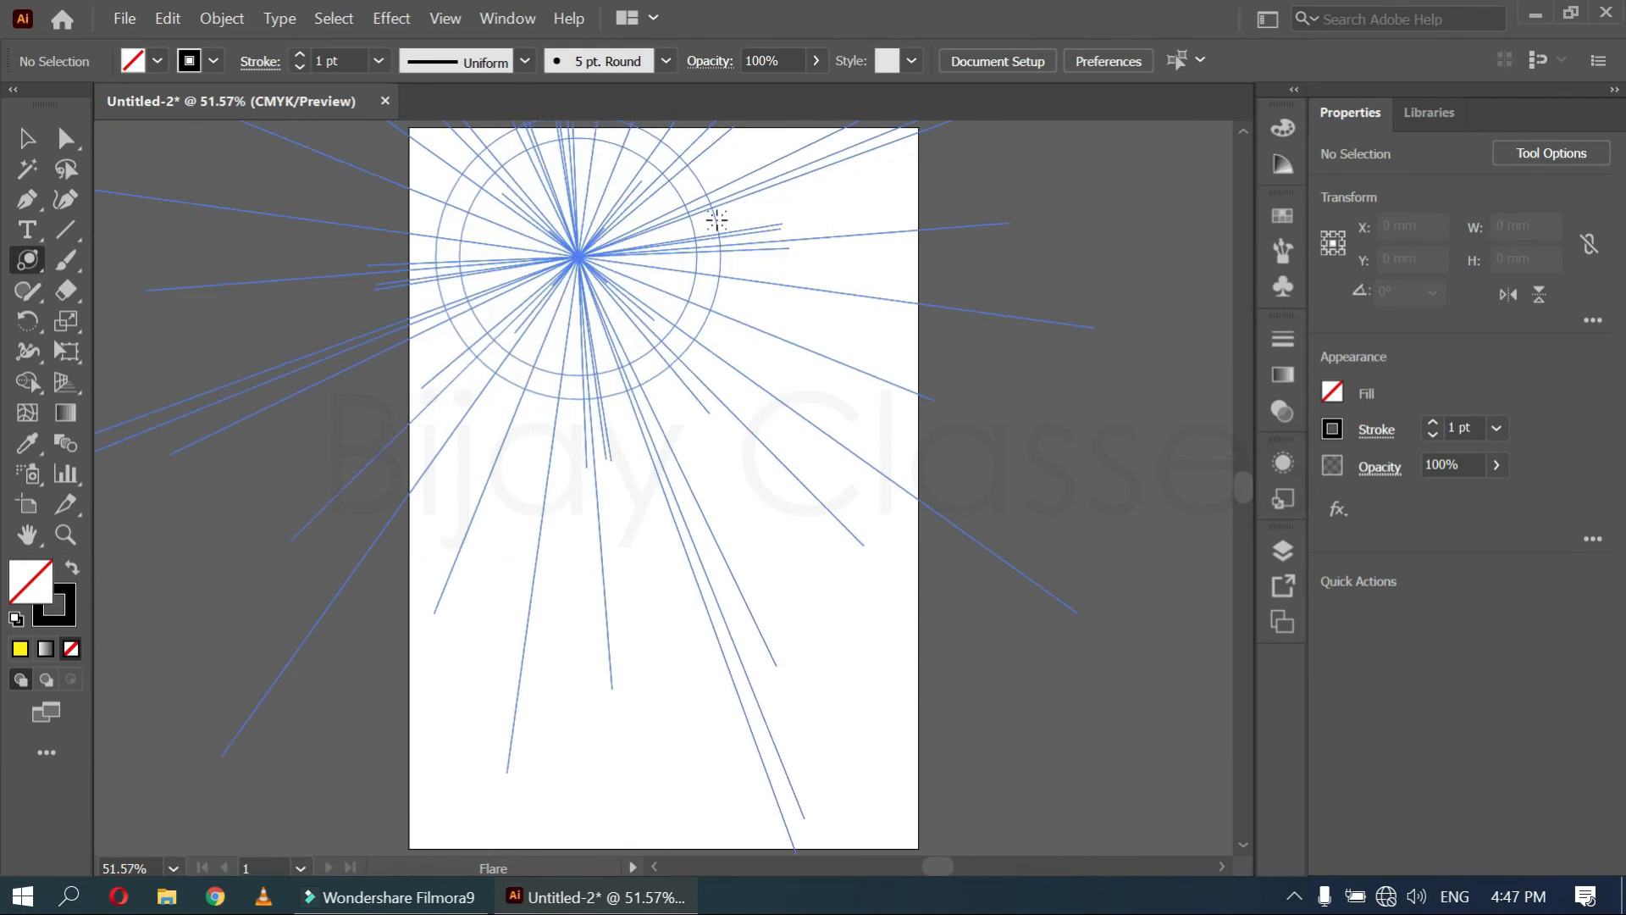
{"action": "left_click", "coordinate": [212, 716]}
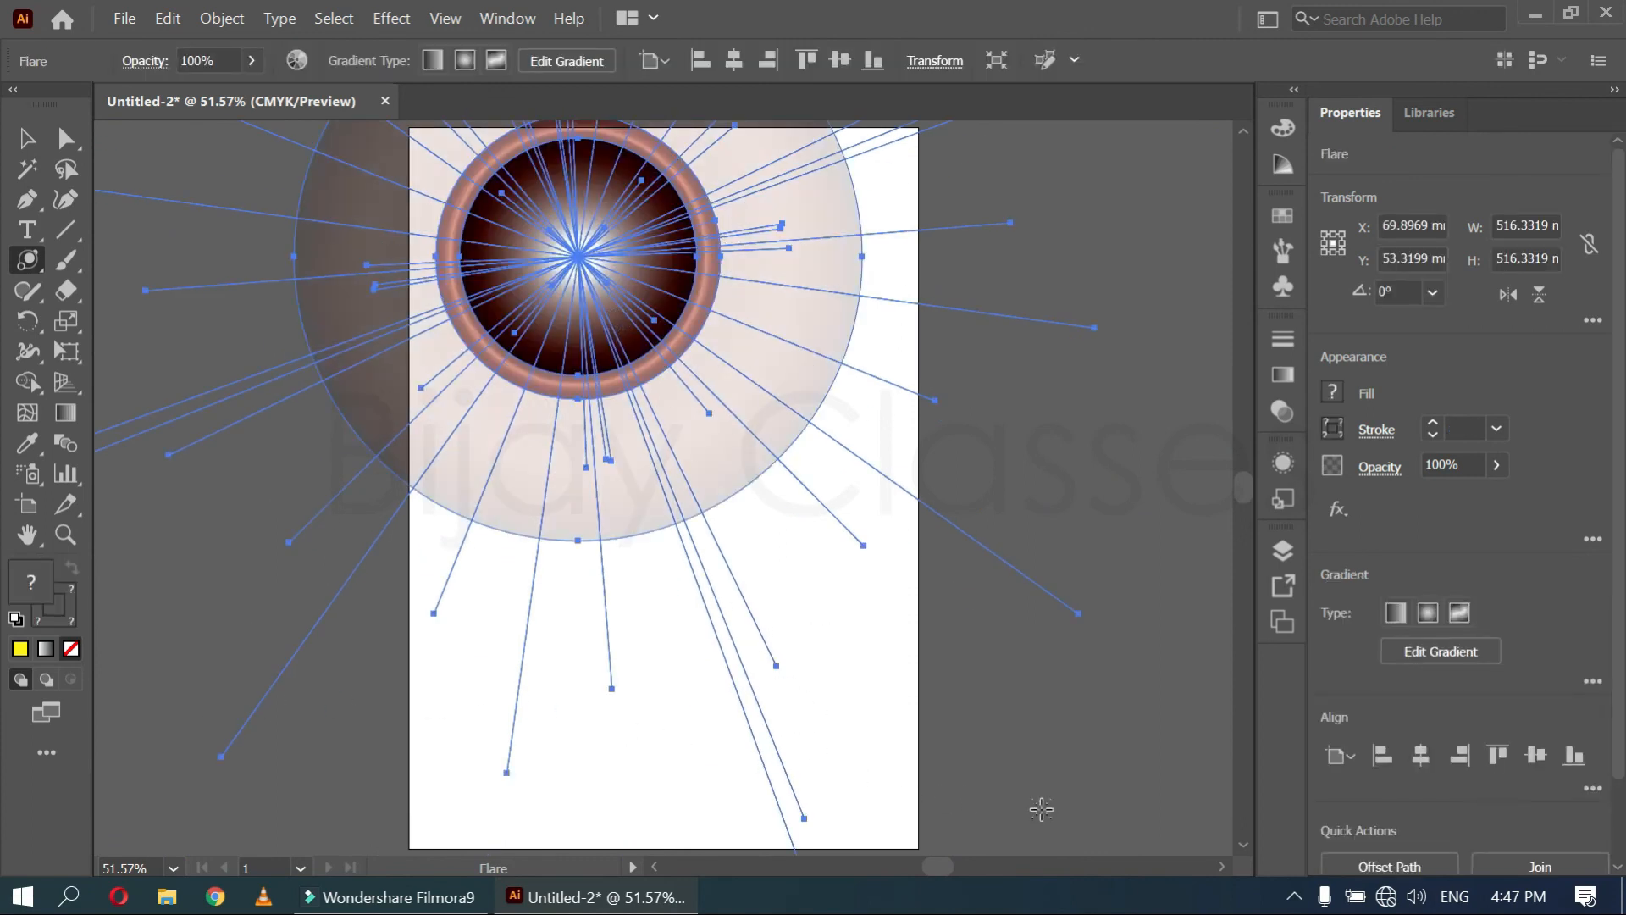
{"action": "left_click", "coordinate": [1090, 814]}
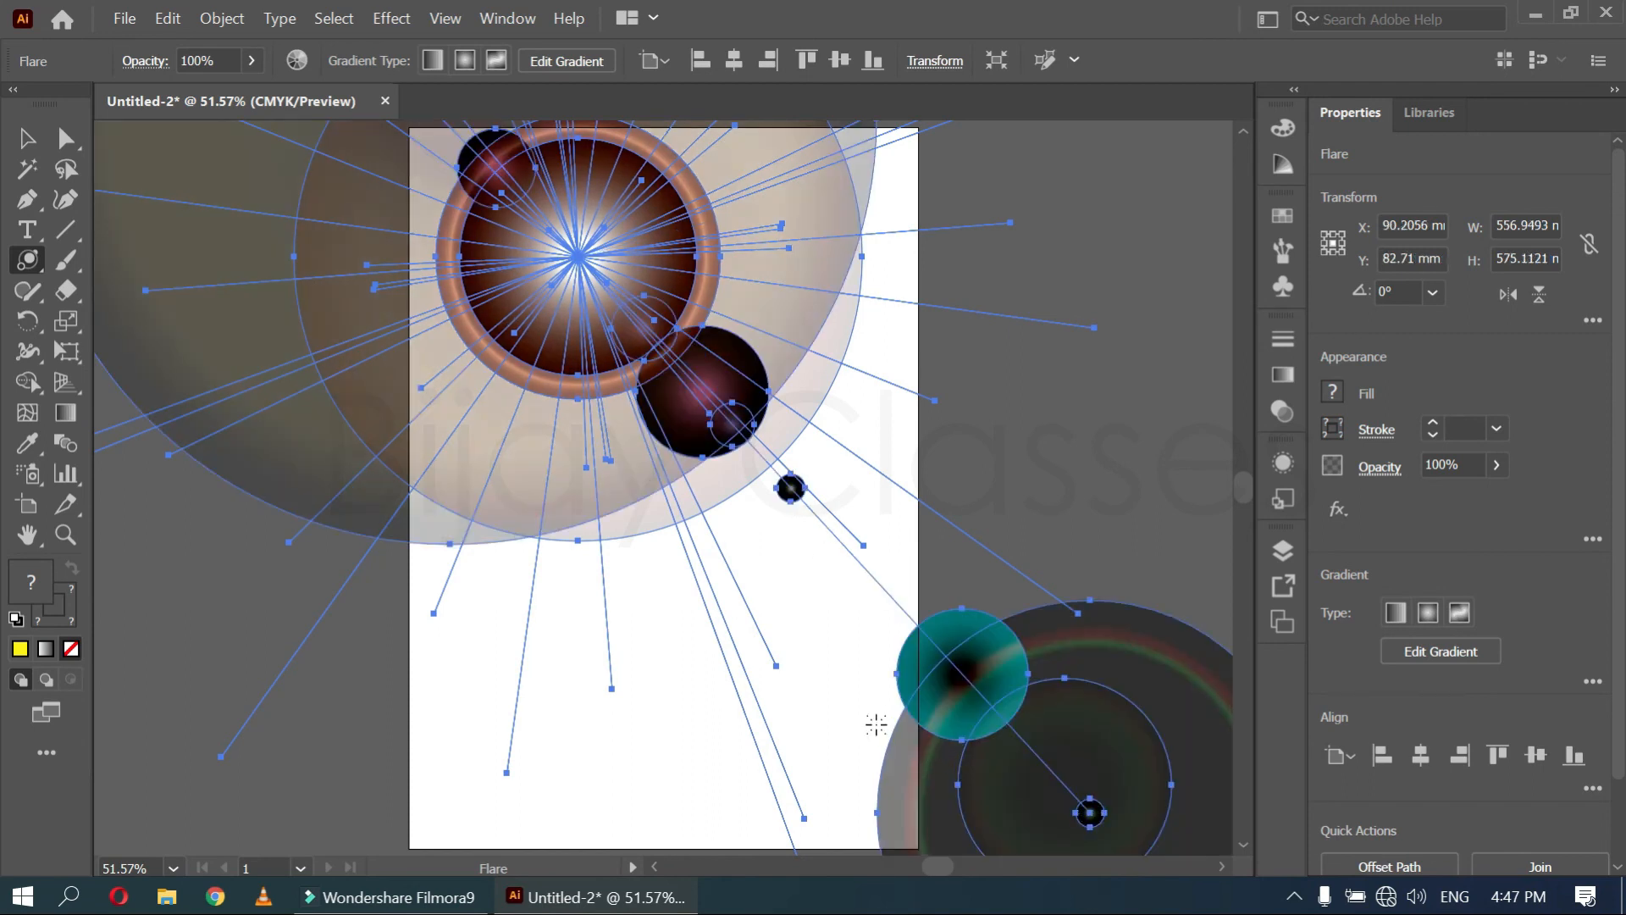
Deselect the flare, select it again and delete it
{"action": "key", "text": "v"}
{"action": "left_click", "coordinate": [856, 705]}
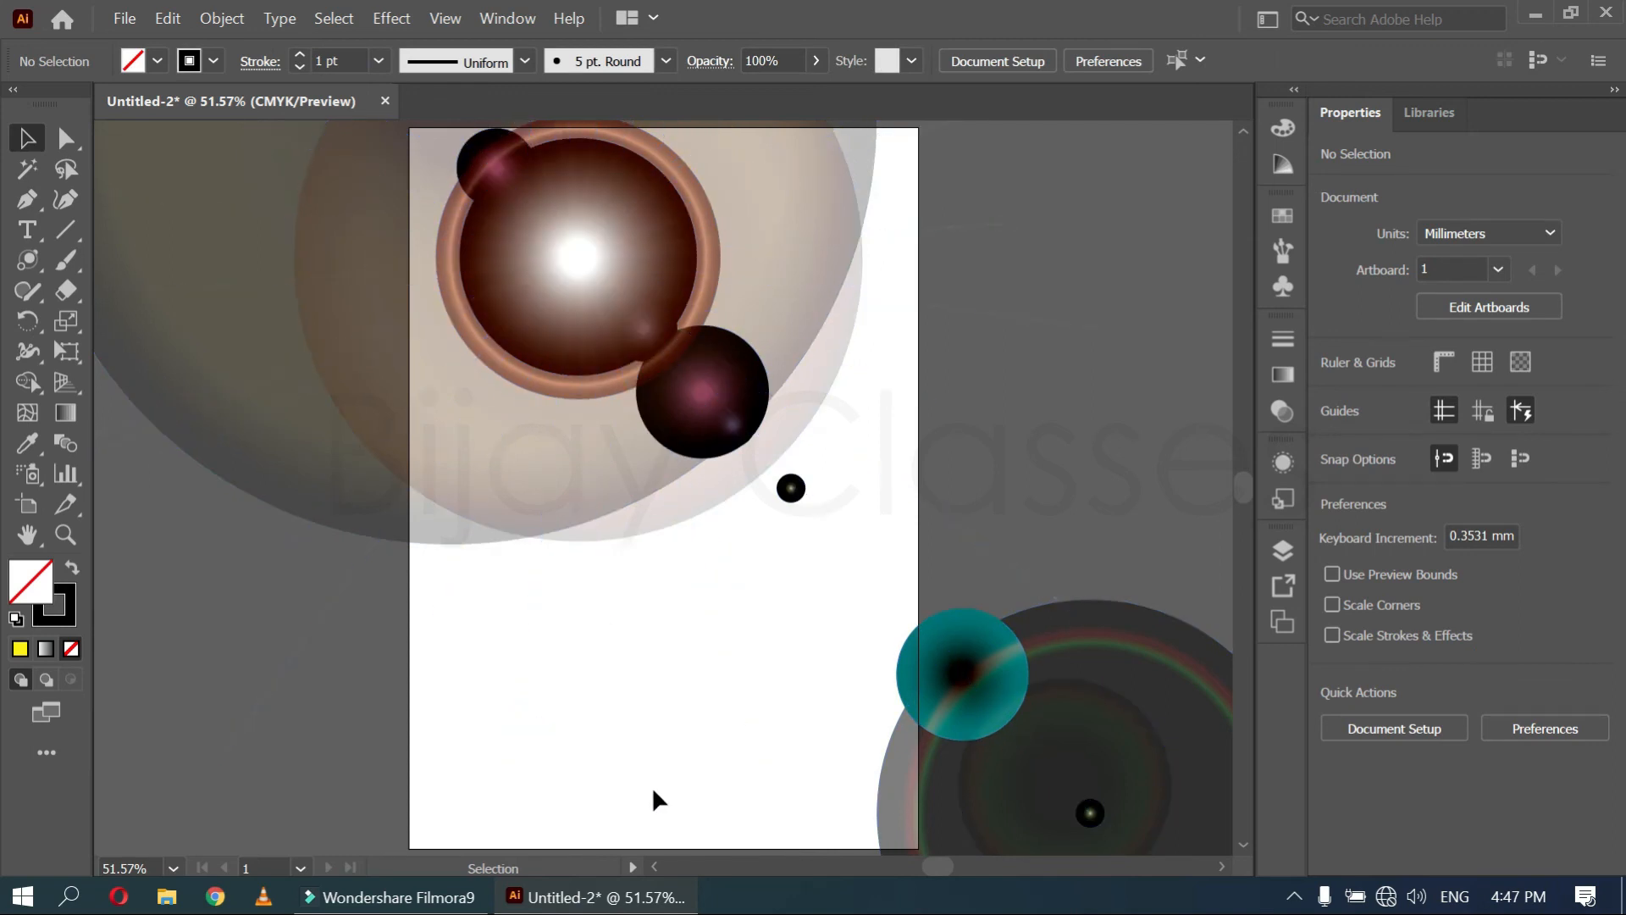
{"action": "left_click", "coordinate": [746, 428]}
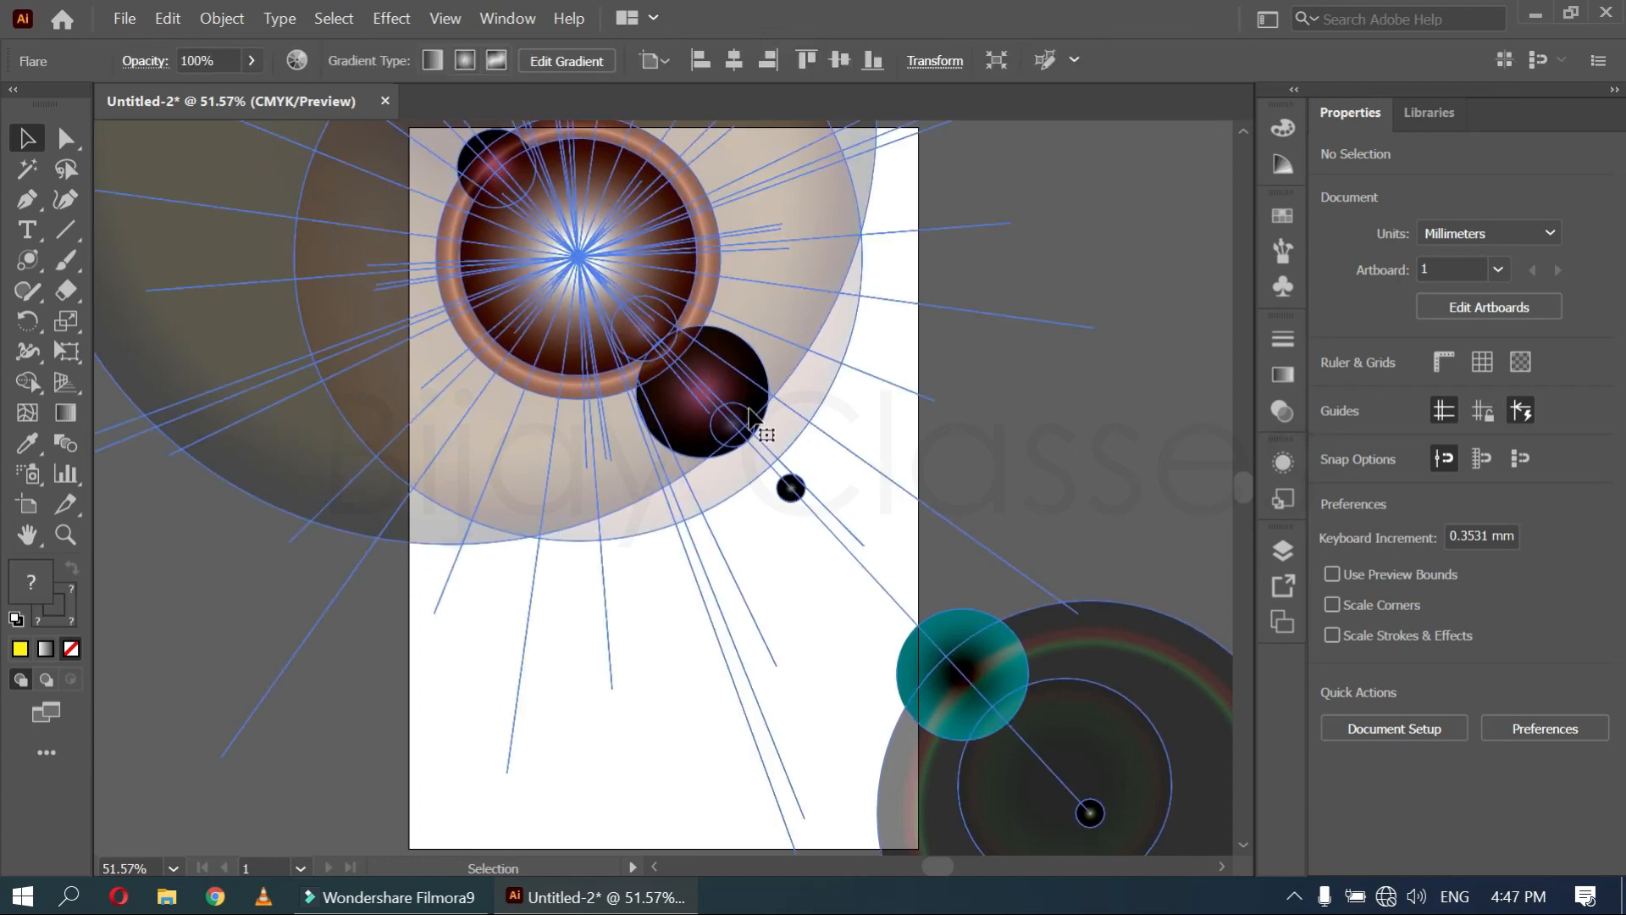
{"action": "key", "text": "Delete"}
Draw a 210 × 297 mm rectangle covering the whole artboard and fill it with black
{"action": "left_click_drag", "start_coordinate": [27, 268], "coordinate": [105, 258]}
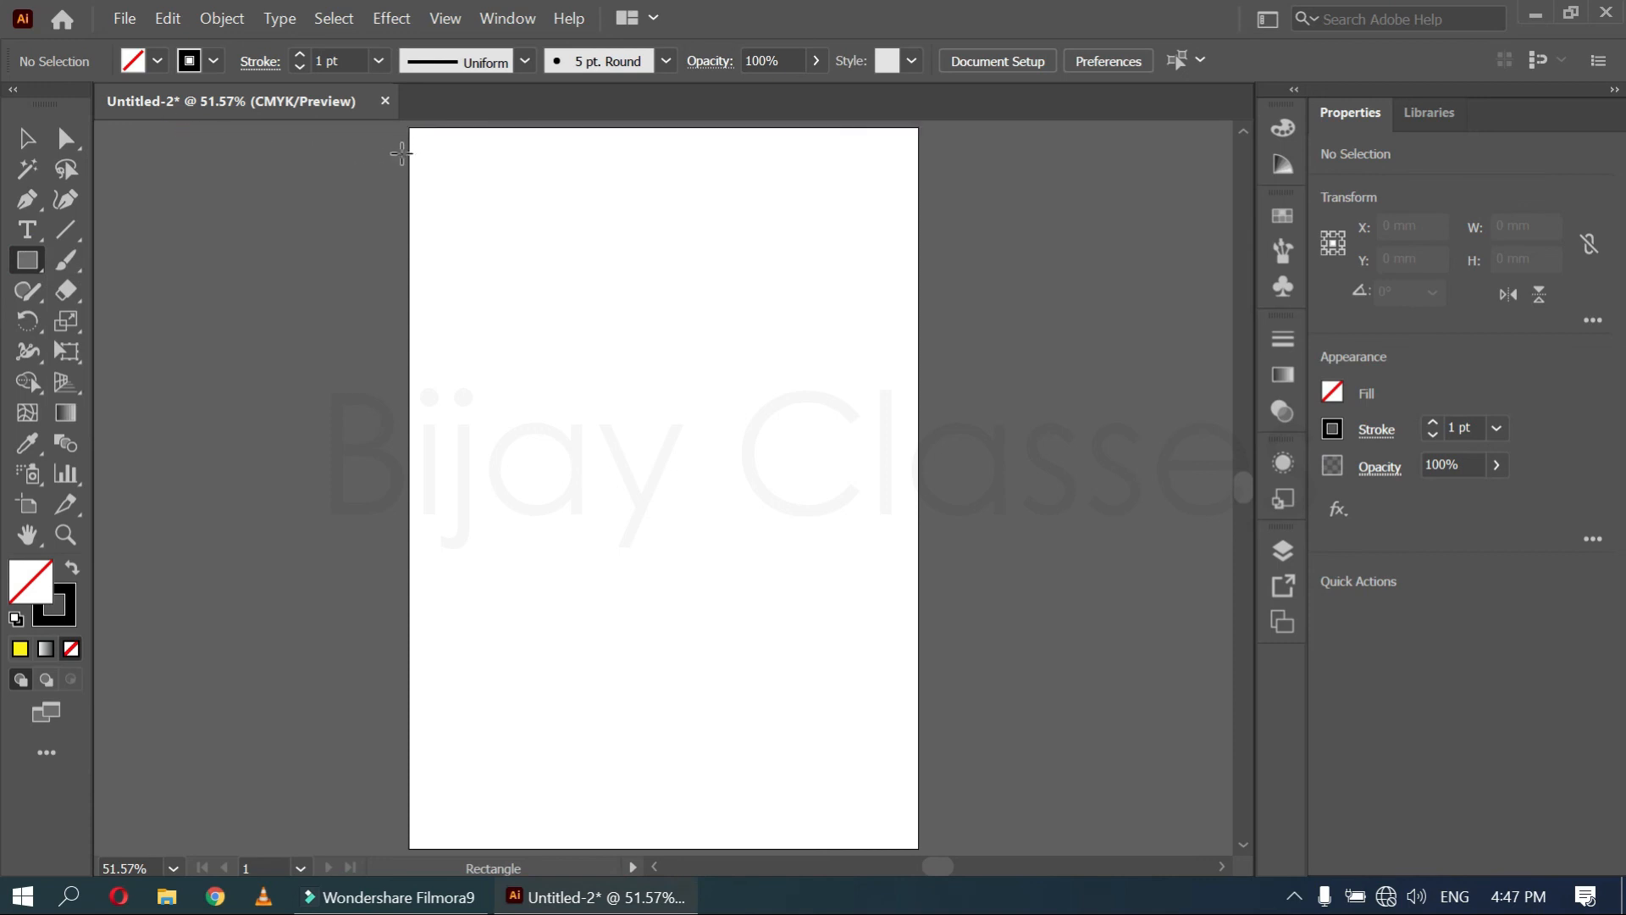
{"action": "left_click_drag", "start_coordinate": [406, 127], "coordinate": [914, 844]}
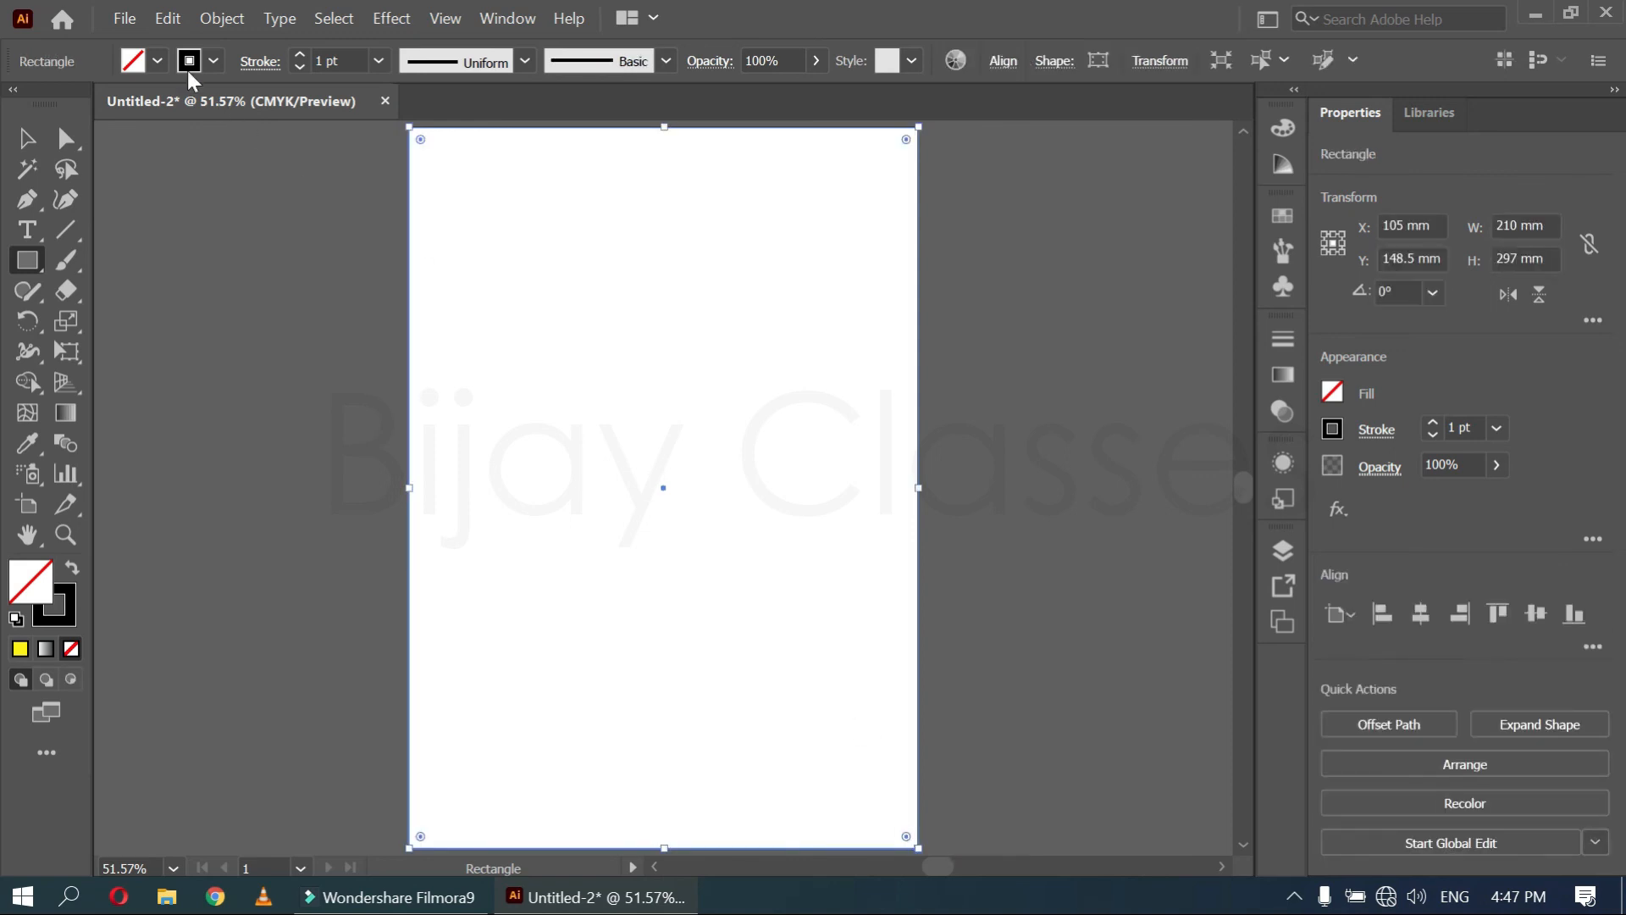
{"action": "left_click", "coordinate": [157, 61]}
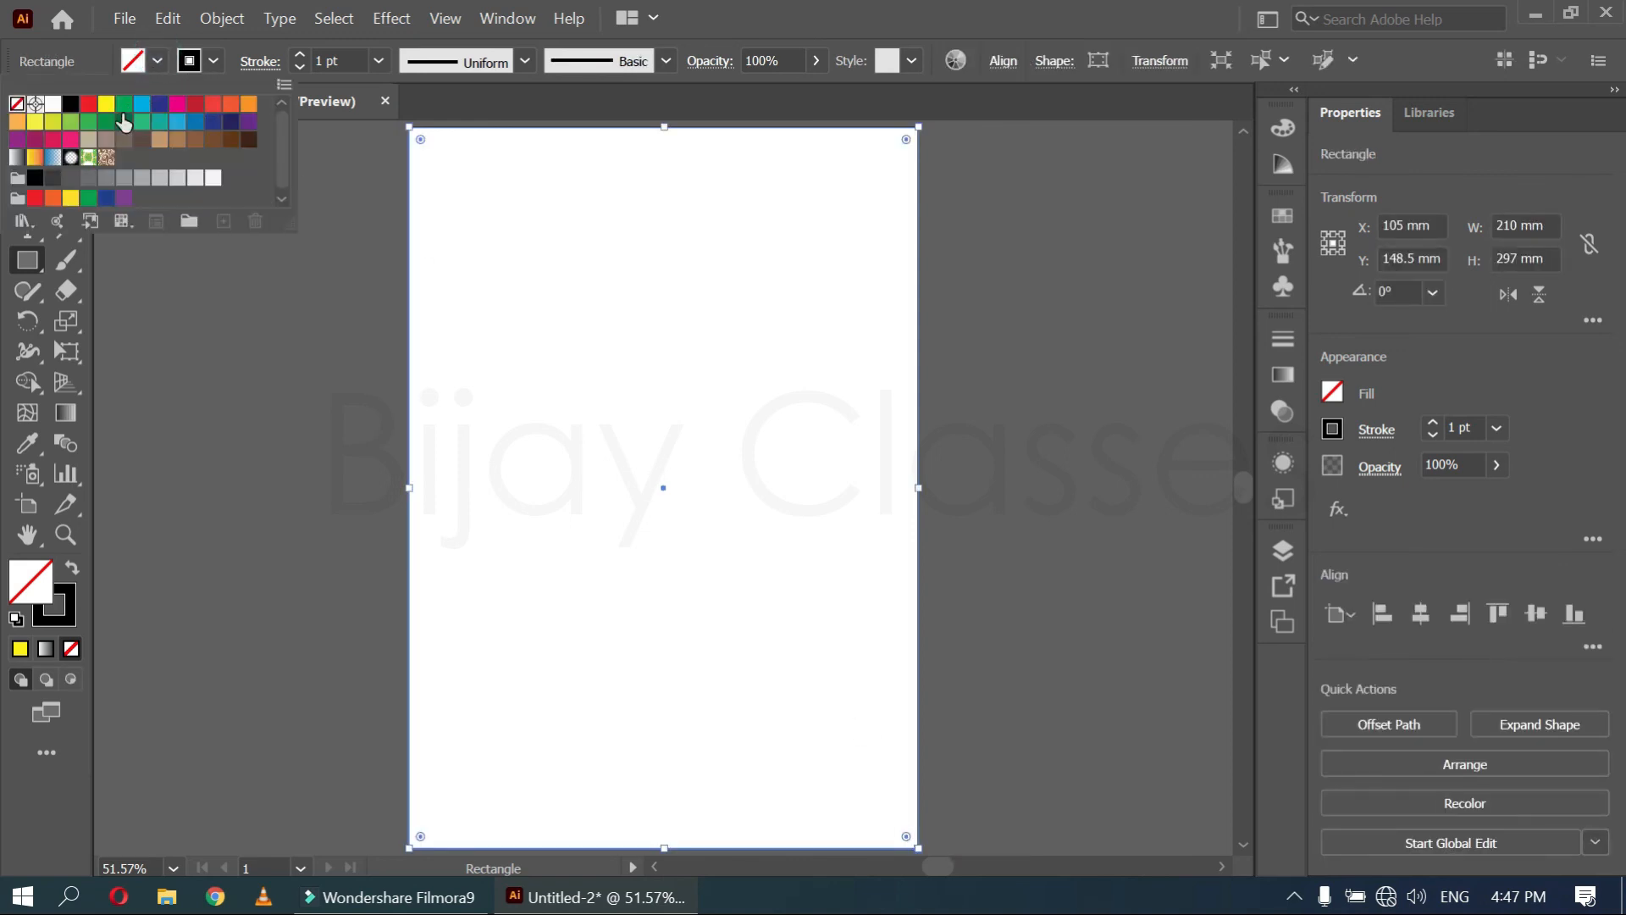
{"action": "left_click", "coordinate": [125, 120]}
{"action": "left_click", "coordinate": [158, 103]}
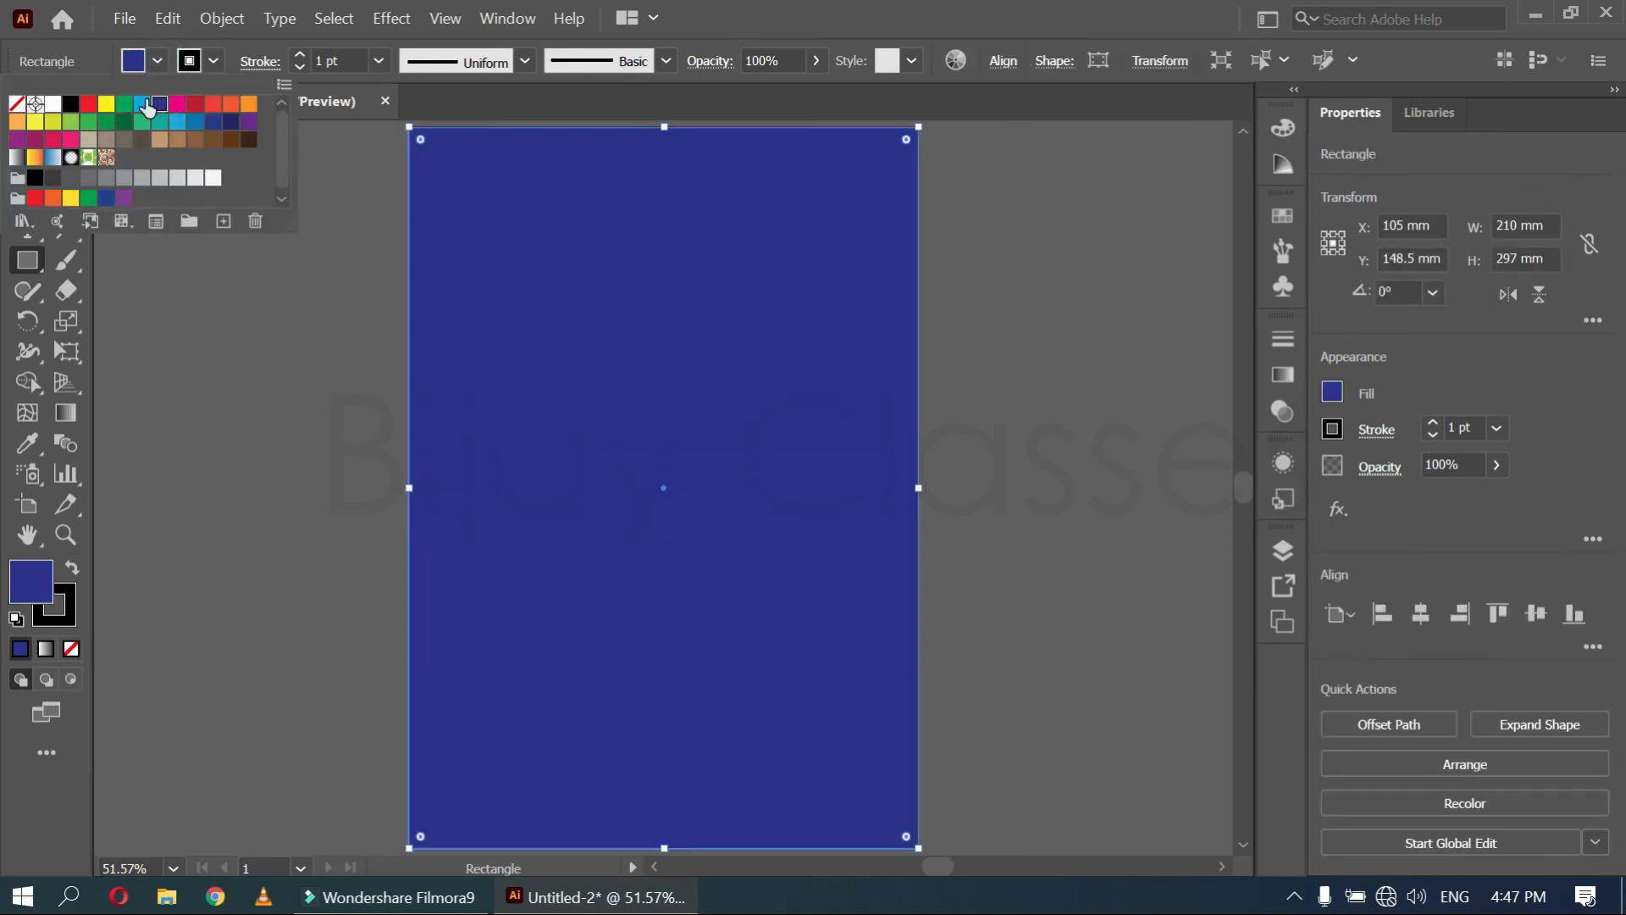
{"action": "left_click", "coordinate": [71, 104]}
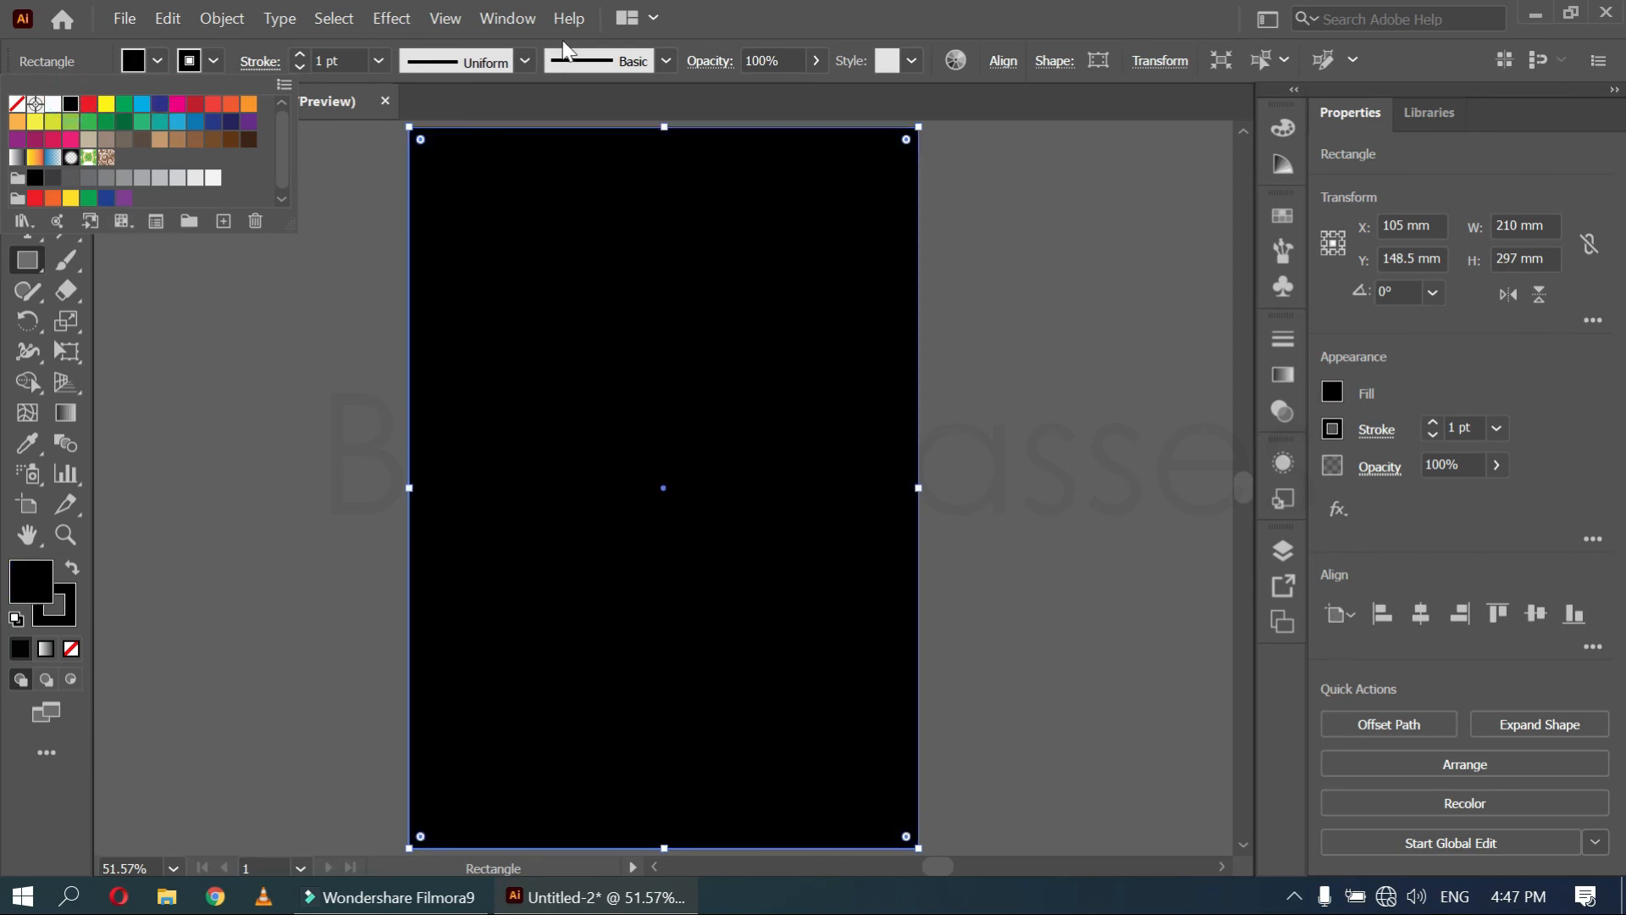
{"action": "left_click", "coordinate": [710, 15]}
Draw a smaller flare in the black page's upper-left area with its end ring at the lower-right corner, and deselect it
{"action": "left_click_drag", "start_coordinate": [27, 260], "coordinate": [144, 414]}
{"action": "left_click_drag", "start_coordinate": [545, 247], "coordinate": [585, 300]}
{"action": "left_click", "coordinate": [843, 806]}
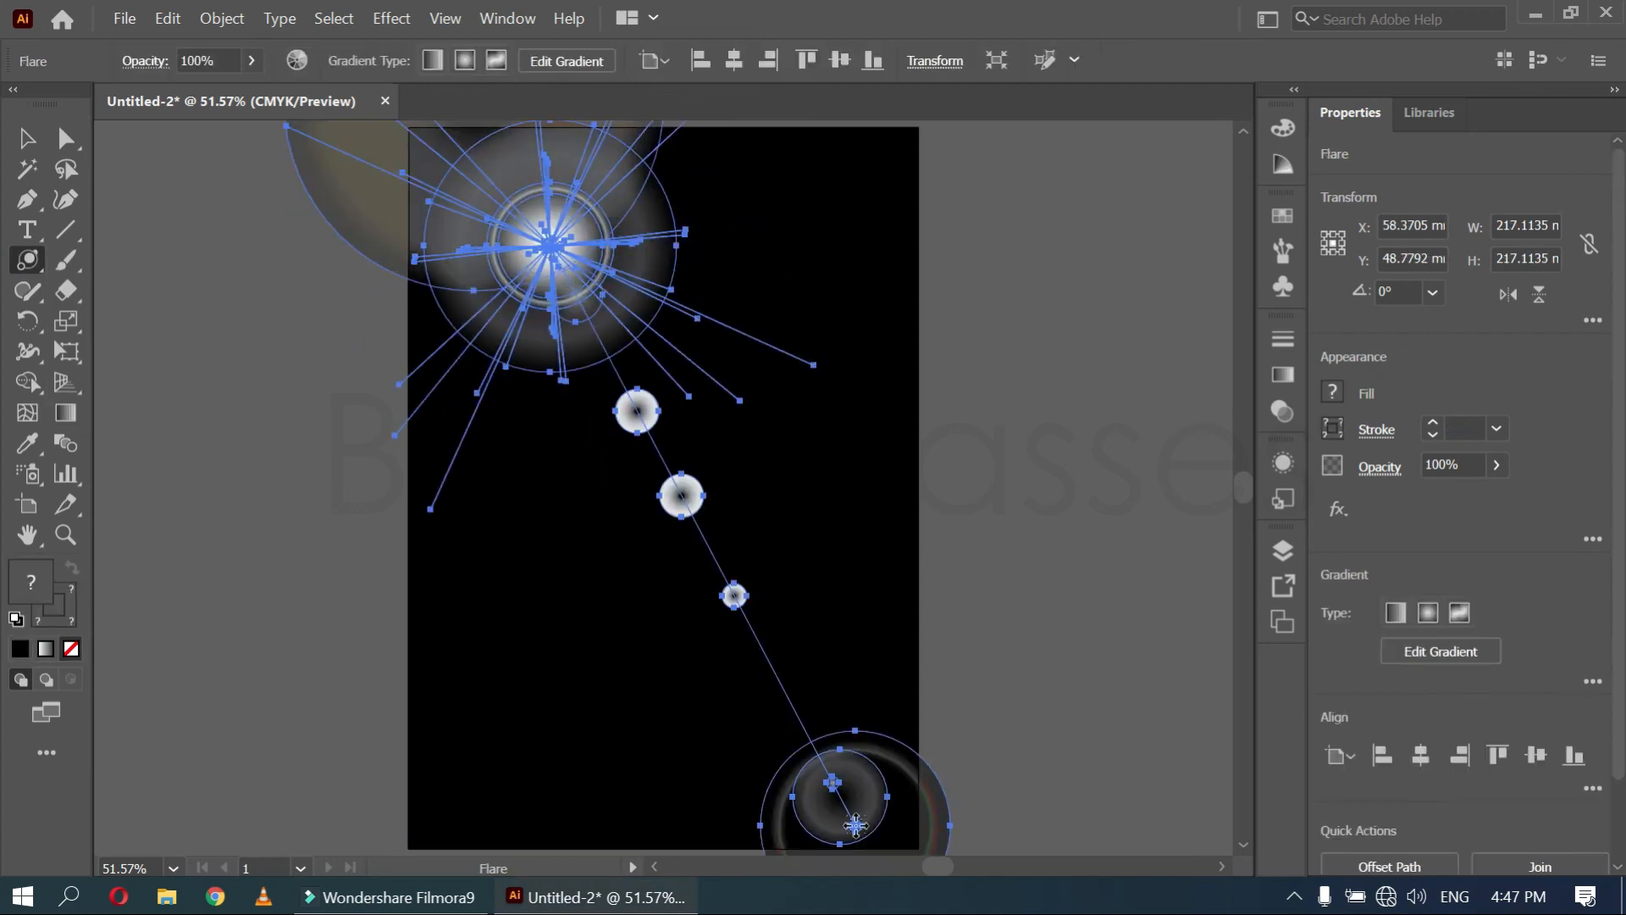
{"action": "key", "text": "v"}
{"action": "left_click", "coordinate": [244, 557]}
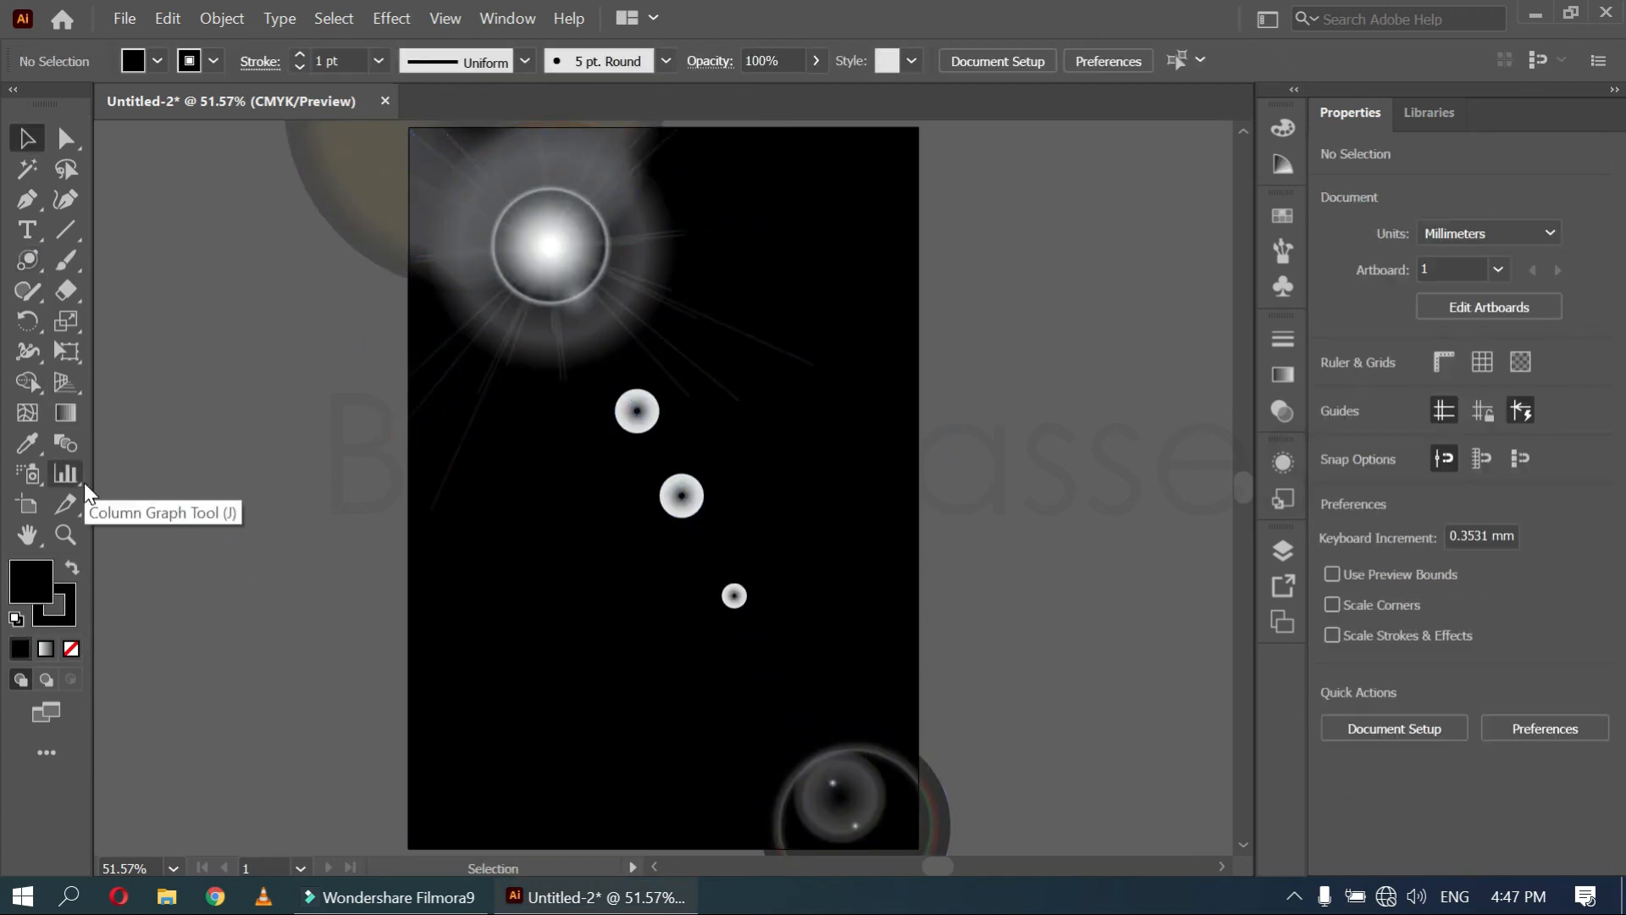
Change the background rectangle's fill to dark green
{"action": "left_click", "coordinate": [497, 715]}
{"action": "left_click", "coordinate": [156, 62]}
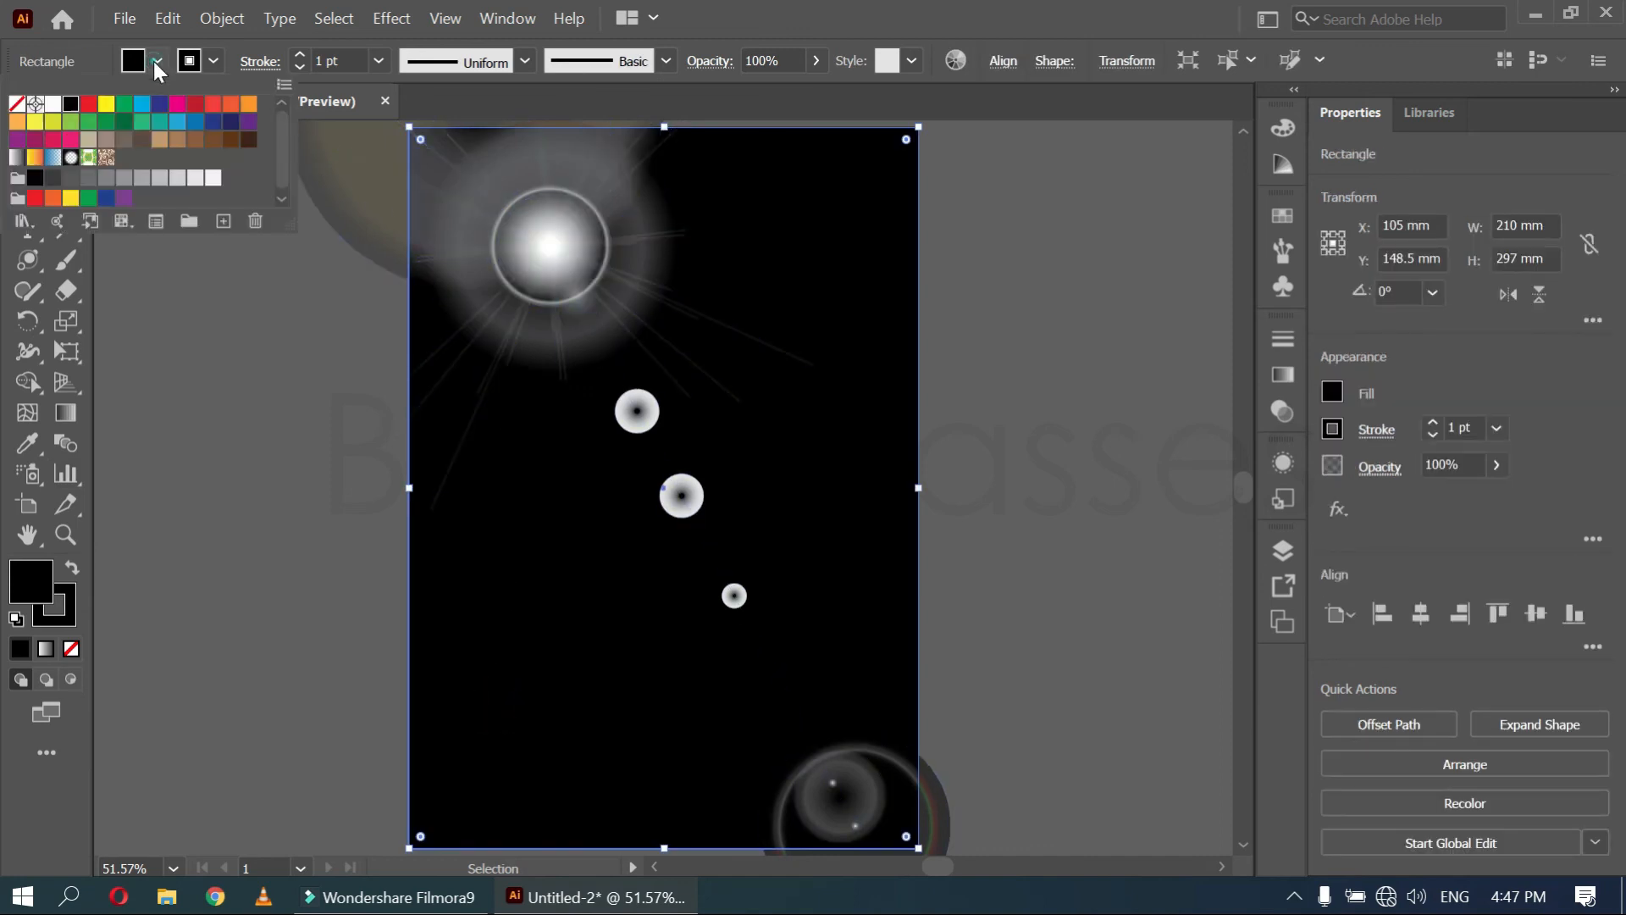
{"action": "left_click", "coordinate": [125, 121]}
{"action": "left_click", "coordinate": [281, 616]}
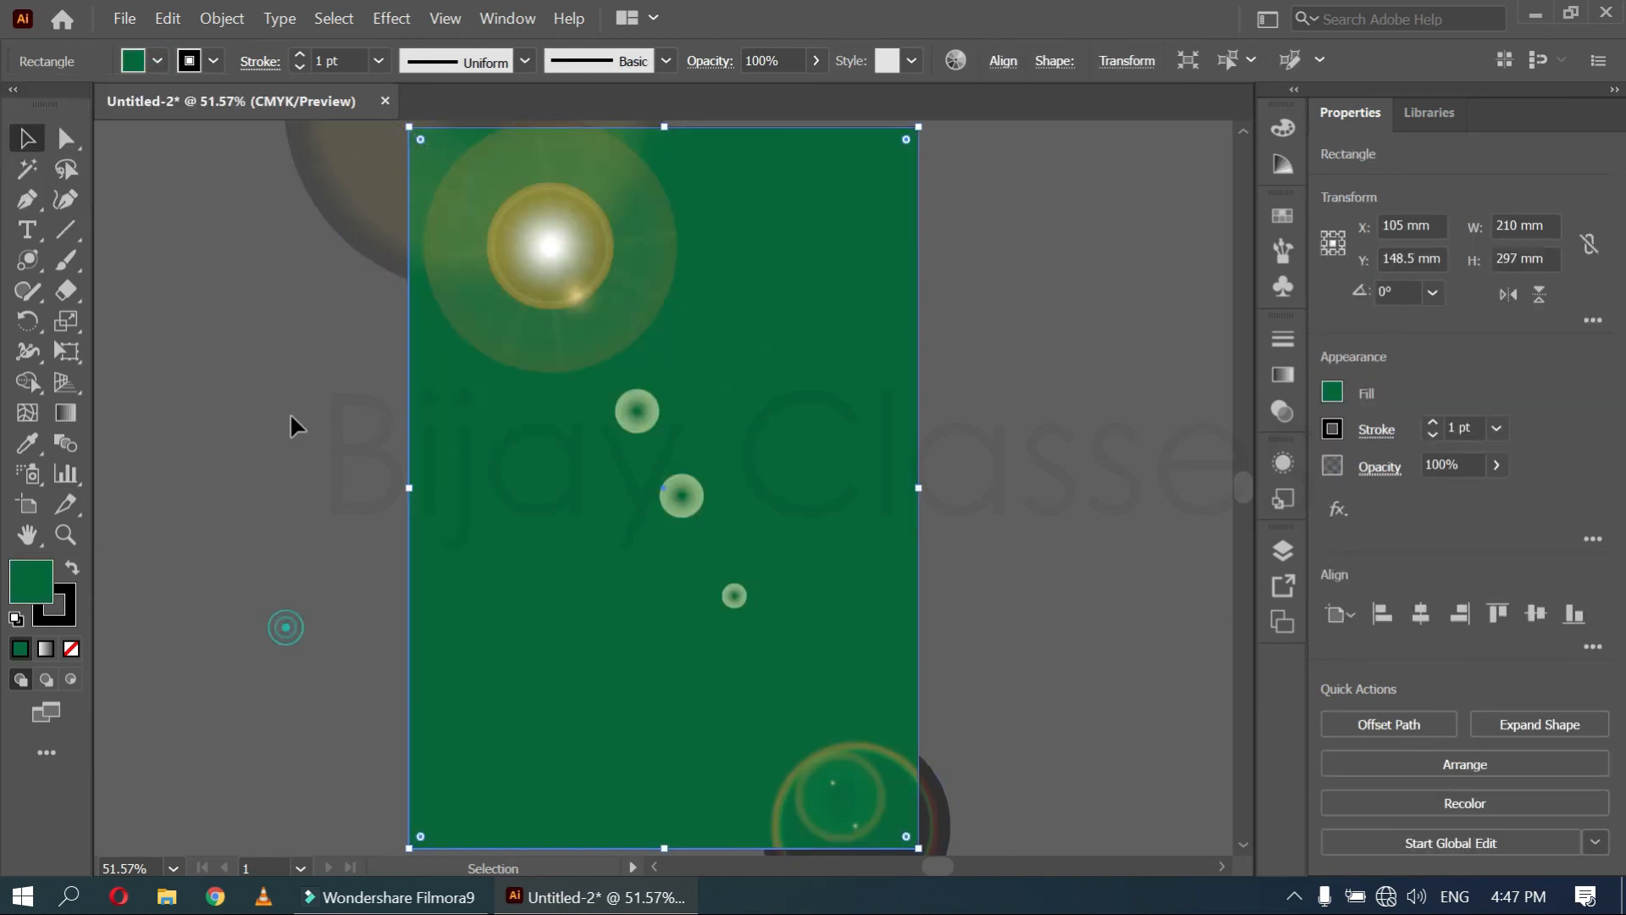
Change the background rectangle's fill to dark red
{"action": "left_click", "coordinate": [444, 611]}
{"action": "left_click", "coordinate": [156, 61]}
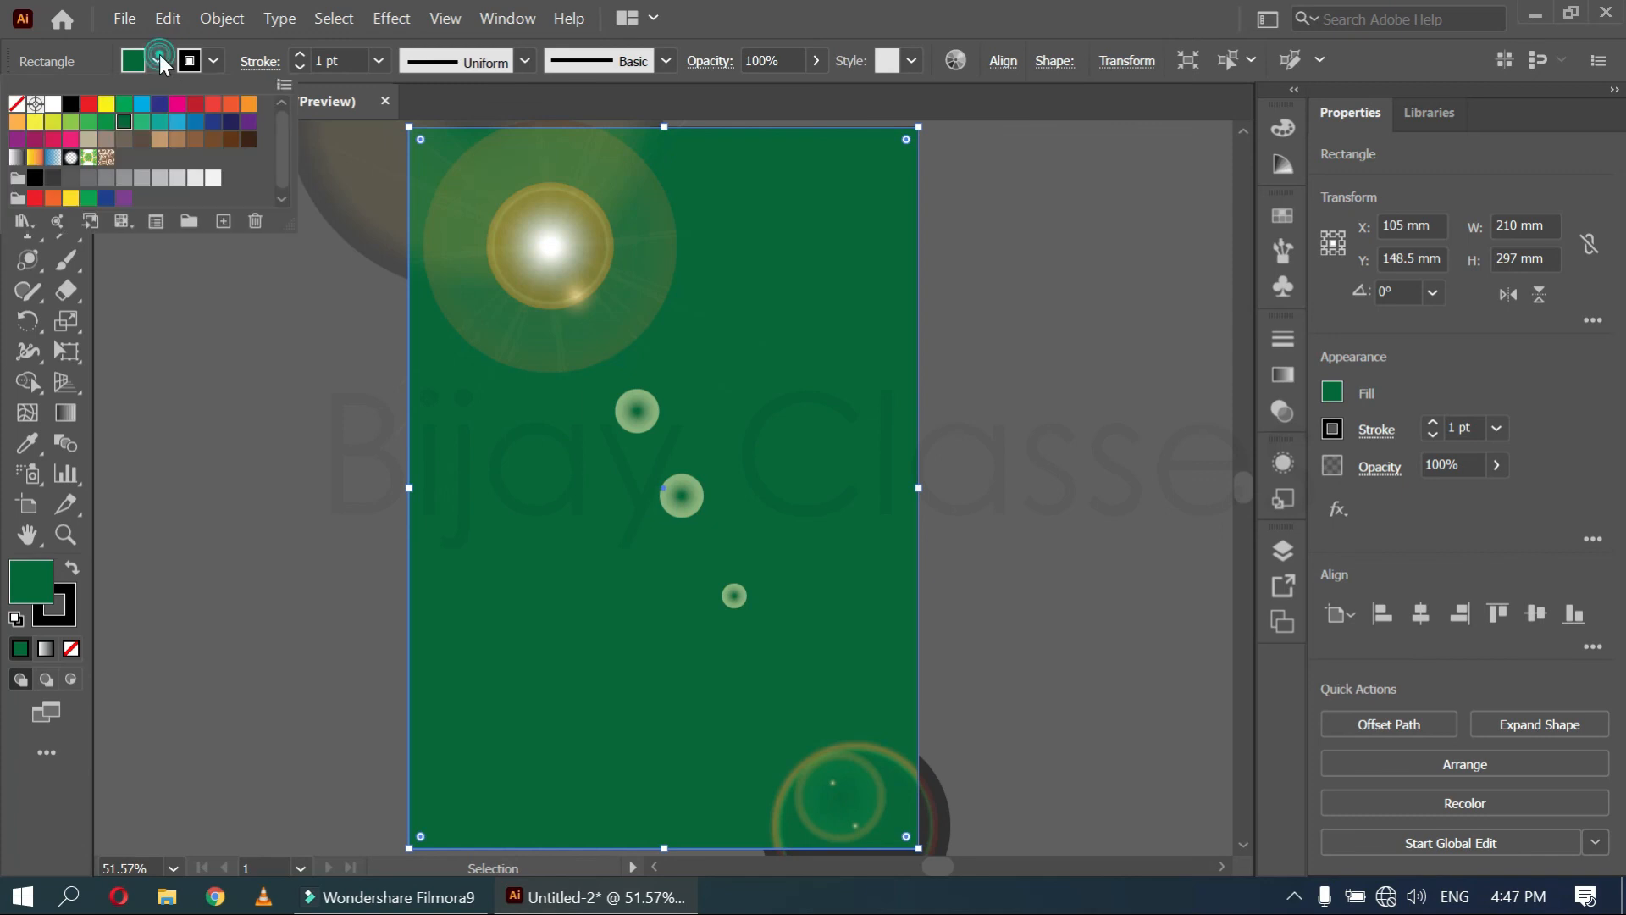
{"action": "left_click", "coordinate": [195, 103]}
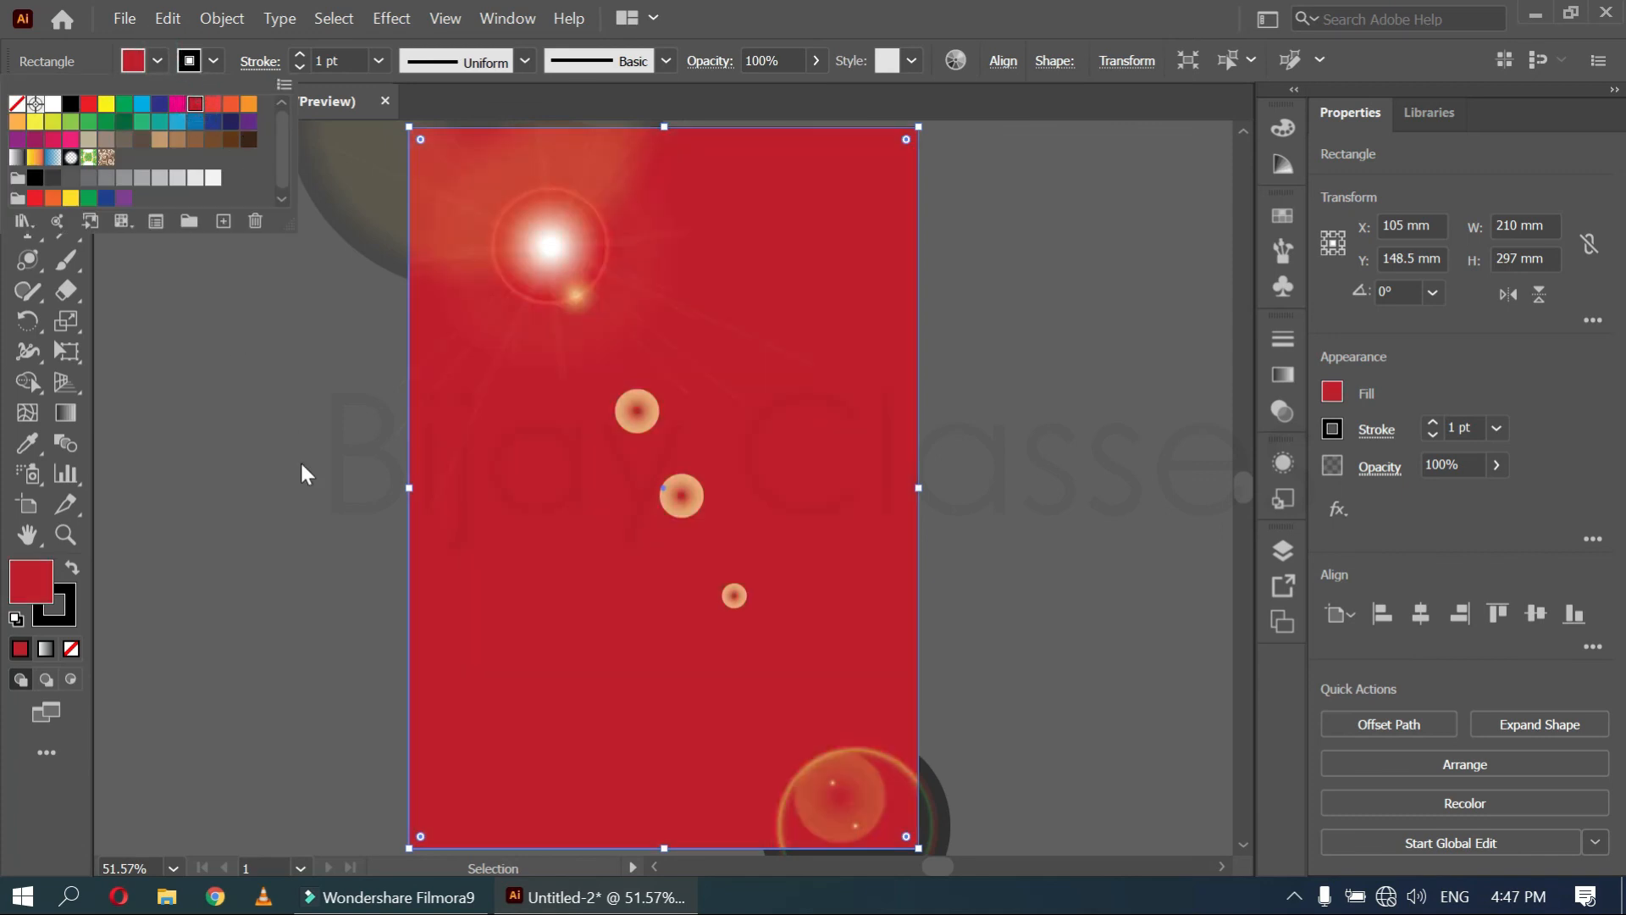
{"action": "left_click", "coordinate": [301, 465]}
Try moving the red rectangle off the page to the left, undo the move and deselect it
{"action": "left_click_drag", "start_coordinate": [869, 404], "coordinate": [299, 587]}
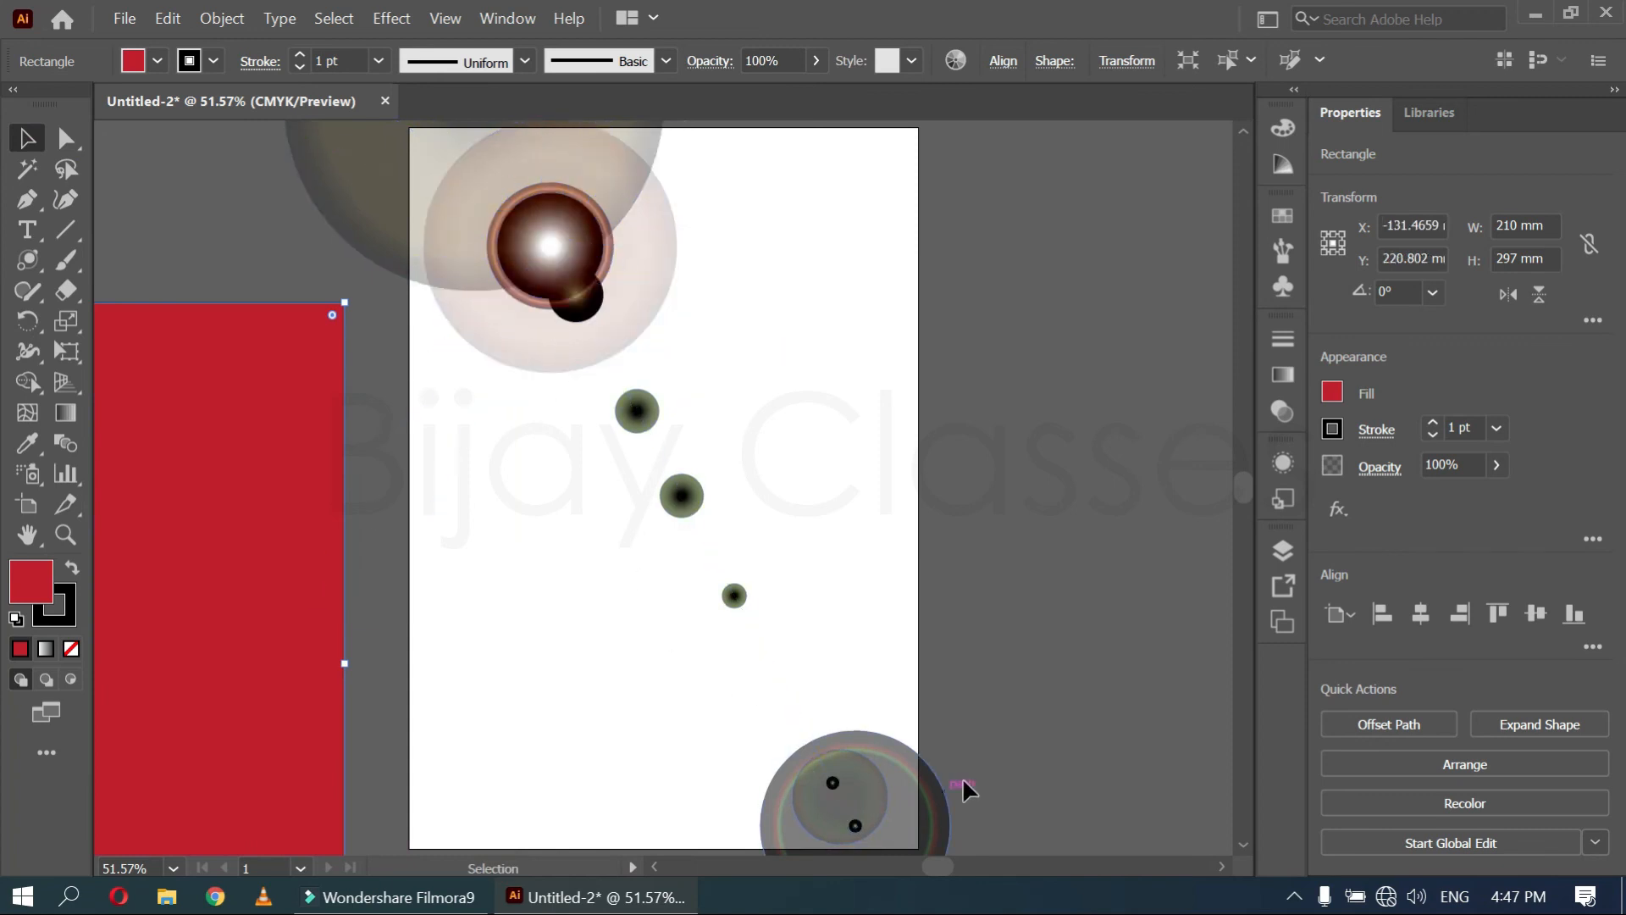
{"action": "left_click", "coordinate": [165, 18]}
{"action": "left_click", "coordinate": [195, 47]}
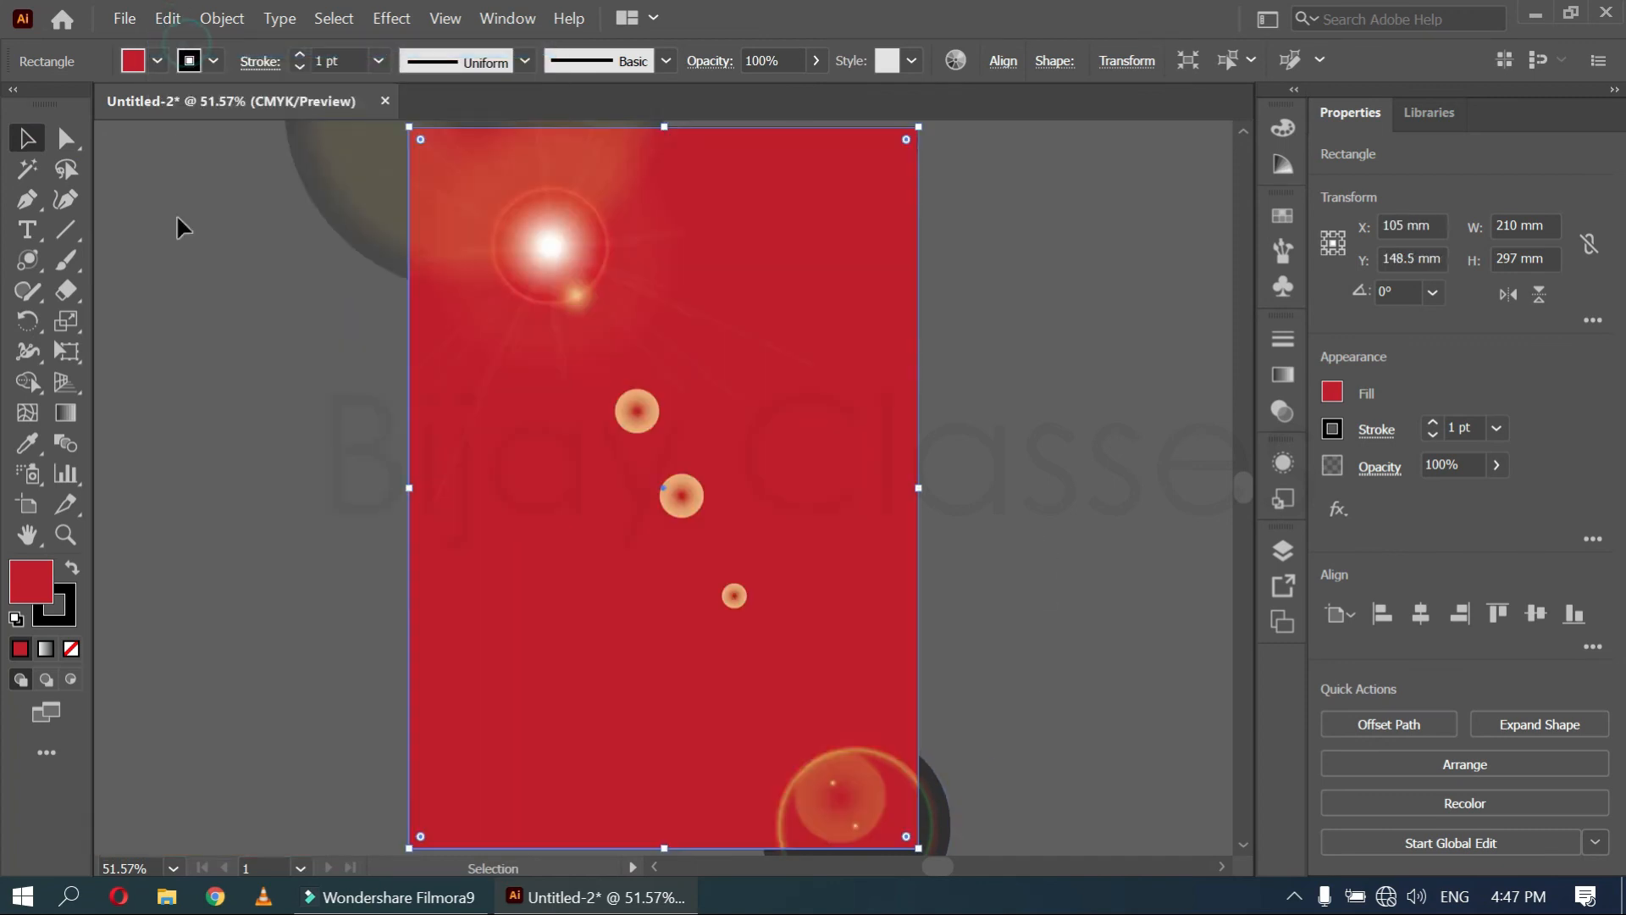
{"action": "left_click", "coordinate": [1108, 455]}
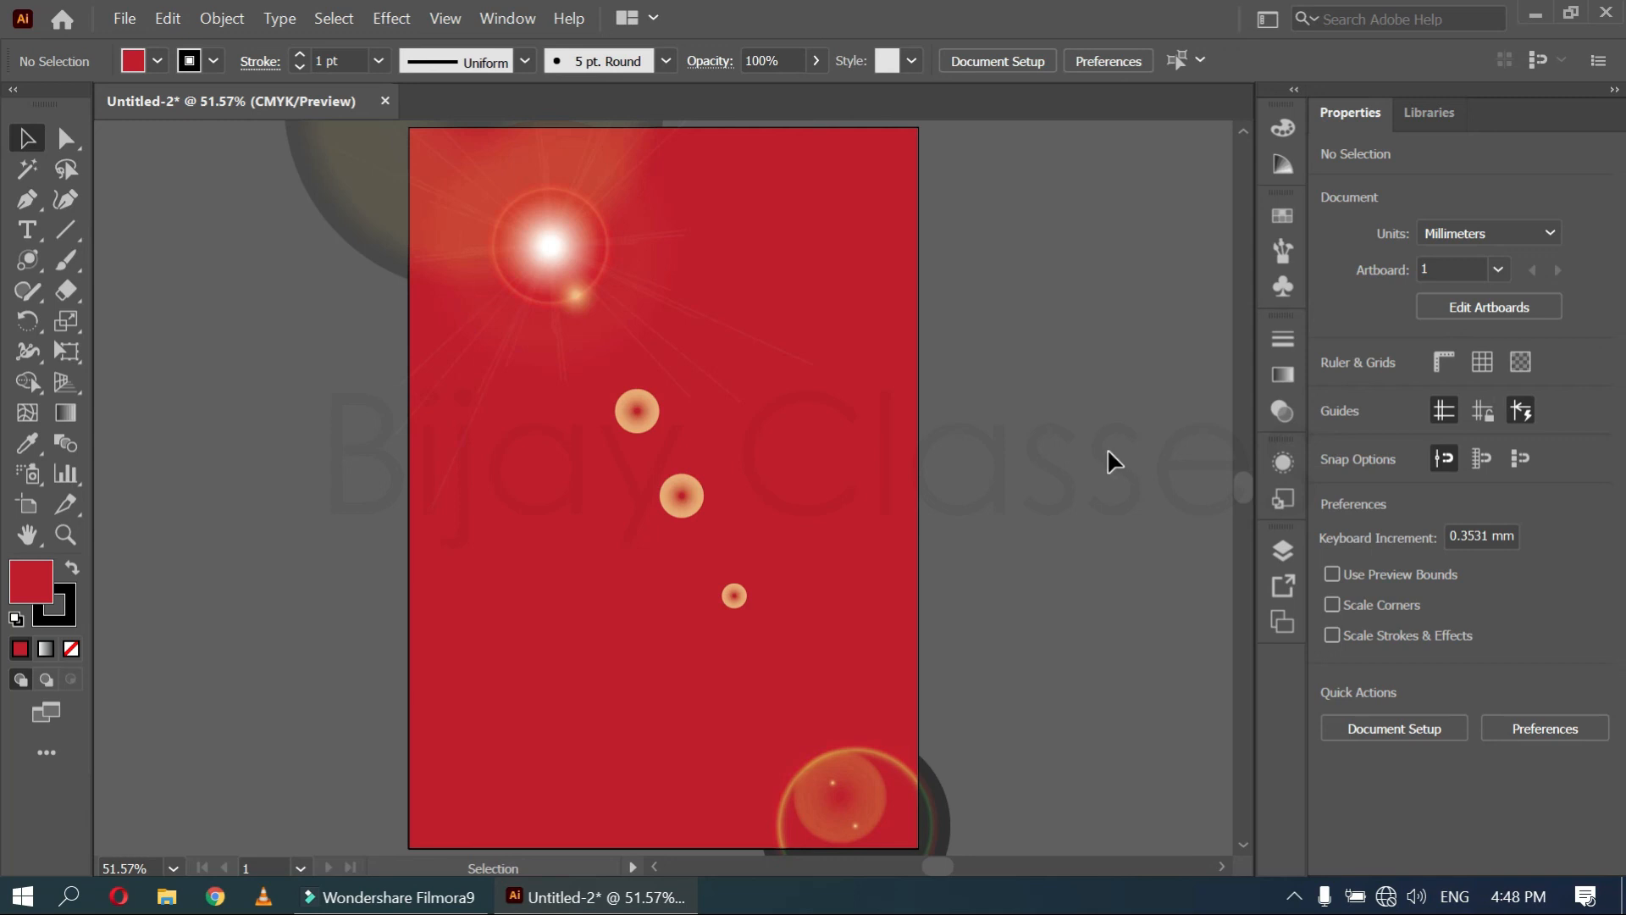
Draw eight crossing straight lines at various angles on the left part of the red page with the Line Segment tool
{"action": "left_click_drag", "start_coordinate": [24, 264], "coordinate": [154, 406]}
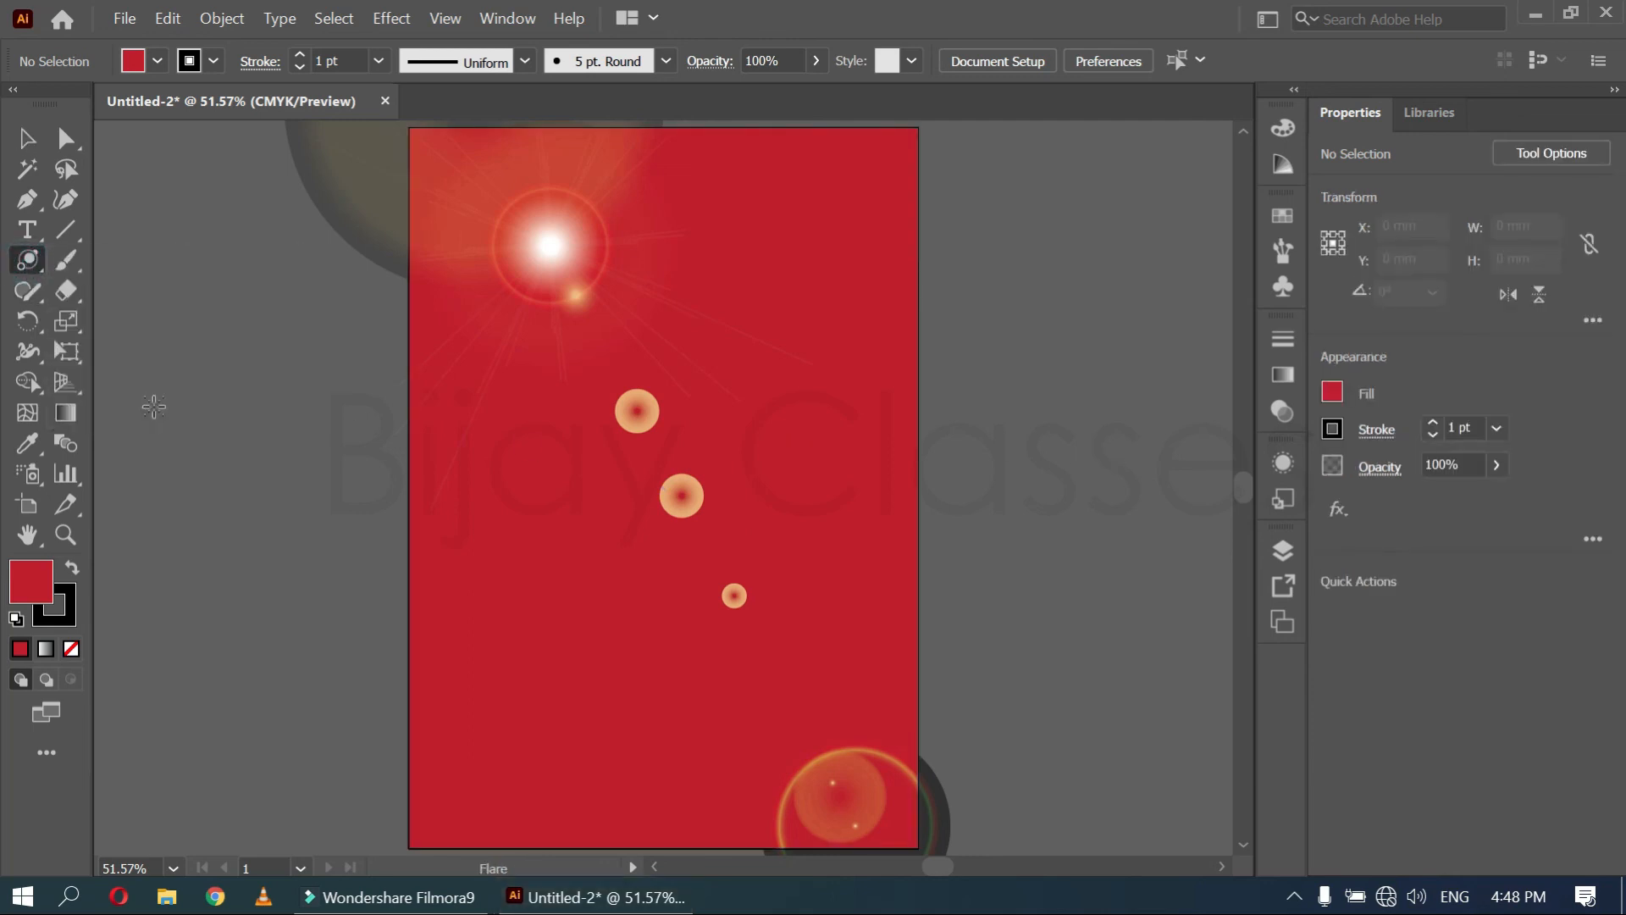
{"action": "left_click_drag", "start_coordinate": [63, 231], "coordinate": [178, 228]}
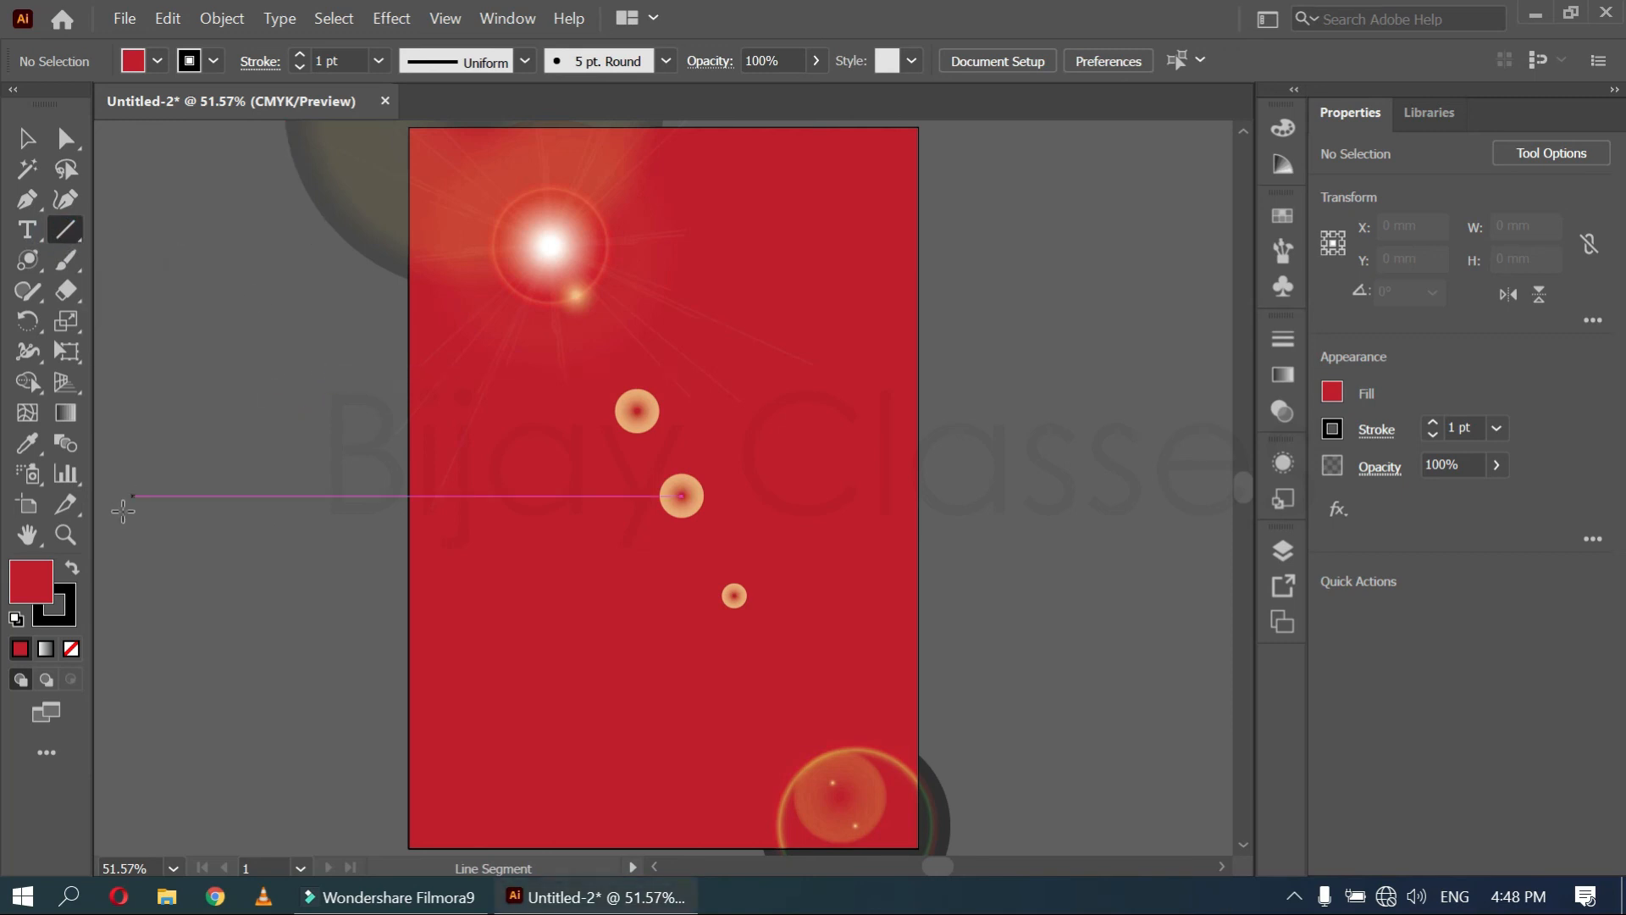
{"action": "left_click", "coordinate": [65, 534]}
{"action": "left_click", "coordinate": [254, 251]}
{"action": "left_click_drag", "start_coordinate": [683, 484], "coordinate": [181, 234]}
{"action": "left_click", "coordinate": [66, 231]}
{"action": "left_click_drag", "start_coordinate": [325, 343], "coordinate": [604, 690]}
{"action": "left_click_drag", "start_coordinate": [592, 377], "coordinate": [359, 725]}
{"action": "left_click_drag", "start_coordinate": [292, 457], "coordinate": [690, 604]}
{"action": "left_click_drag", "start_coordinate": [267, 580], "coordinate": [675, 429]}
{"action": "left_click_drag", "start_coordinate": [428, 682], "coordinate": [682, 434]}
{"action": "left_click_drag", "start_coordinate": [556, 709], "coordinate": [674, 424]}
{"action": "mouse_move", "coordinate": [646, 711]}
{"action": "left_mouse_down"}
{"action": "mouse_move", "coordinate": [682, 379]}
{"action": "mouse_move", "coordinate": [661, 321]}
{"action": "left_mouse_up"}
{"action": "left_click_drag", "start_coordinate": [751, 743], "coordinate": [511, 419]}
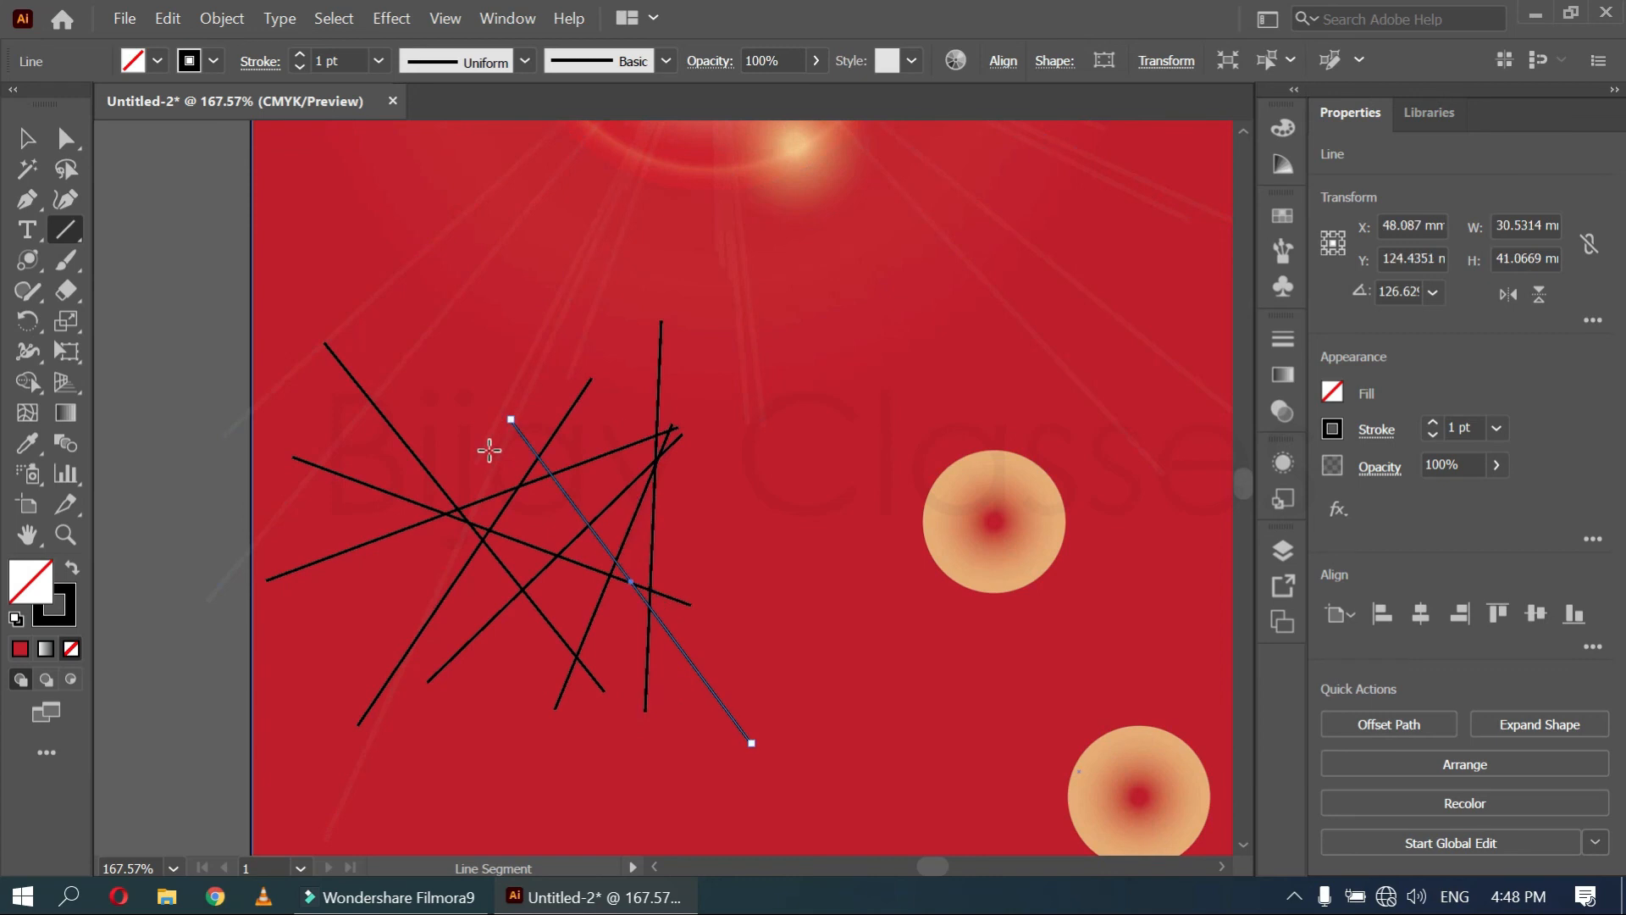
Draw three roughly horizontal lines about 66 to 69 mm long, one below another, on the empty area left of the artboard
{"action": "scroll", "coordinate": [236, 648], "scroll_direction": "left", "scroll_amount": 6}
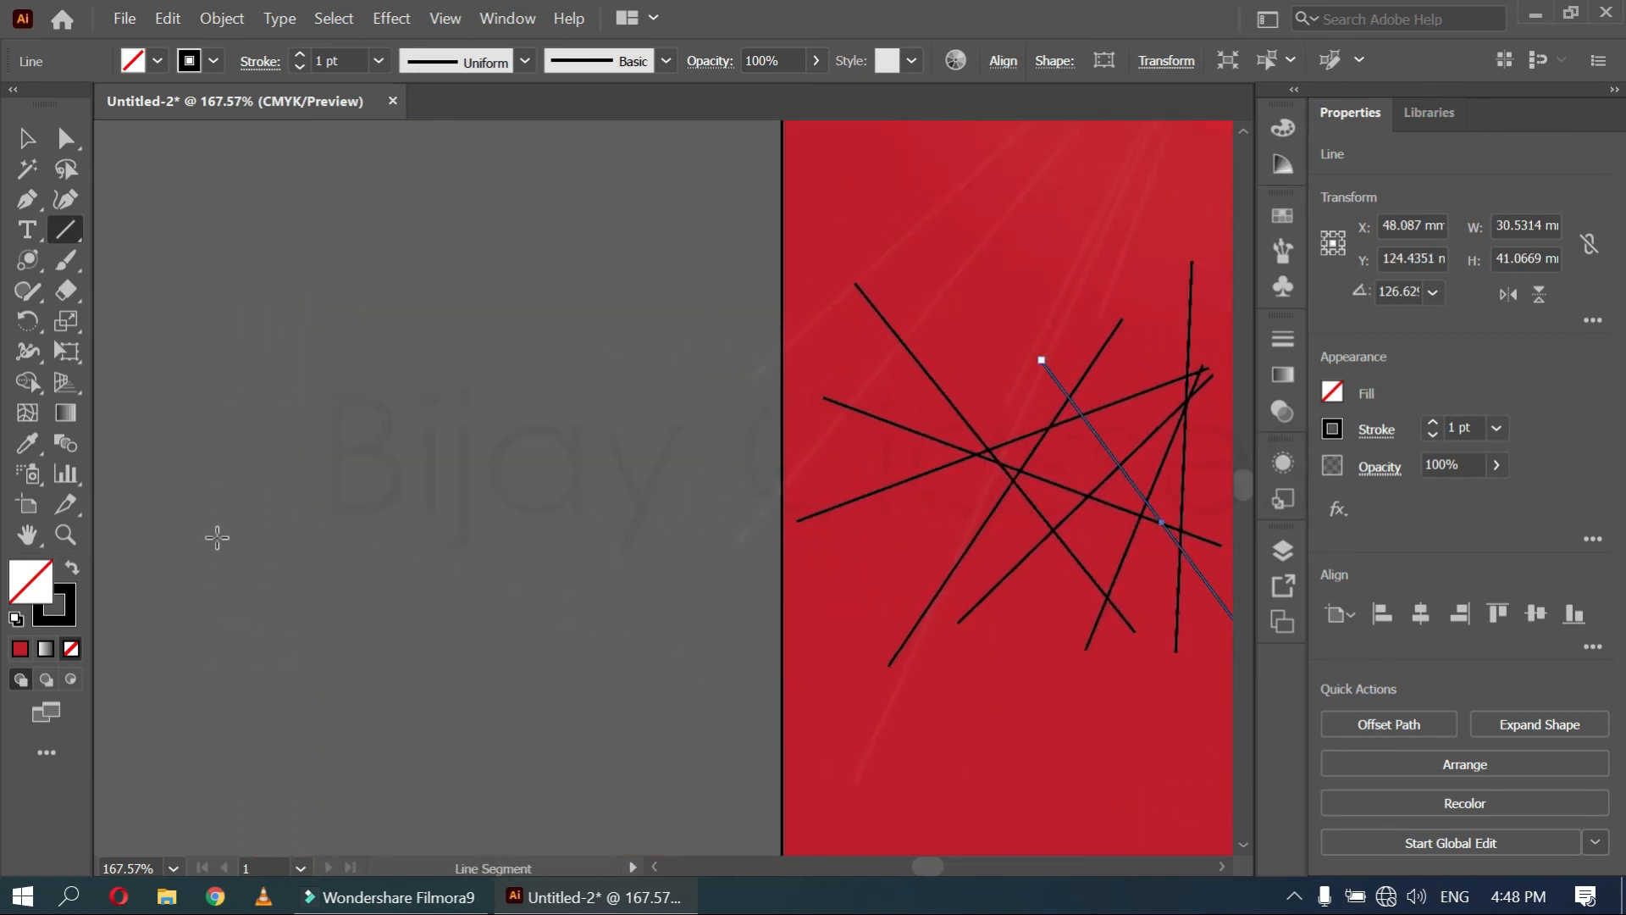
{"action": "left_click_drag", "start_coordinate": [184, 539], "coordinate": [730, 594]}
{"action": "left_click_drag", "start_coordinate": [193, 569], "coordinate": [741, 573]}
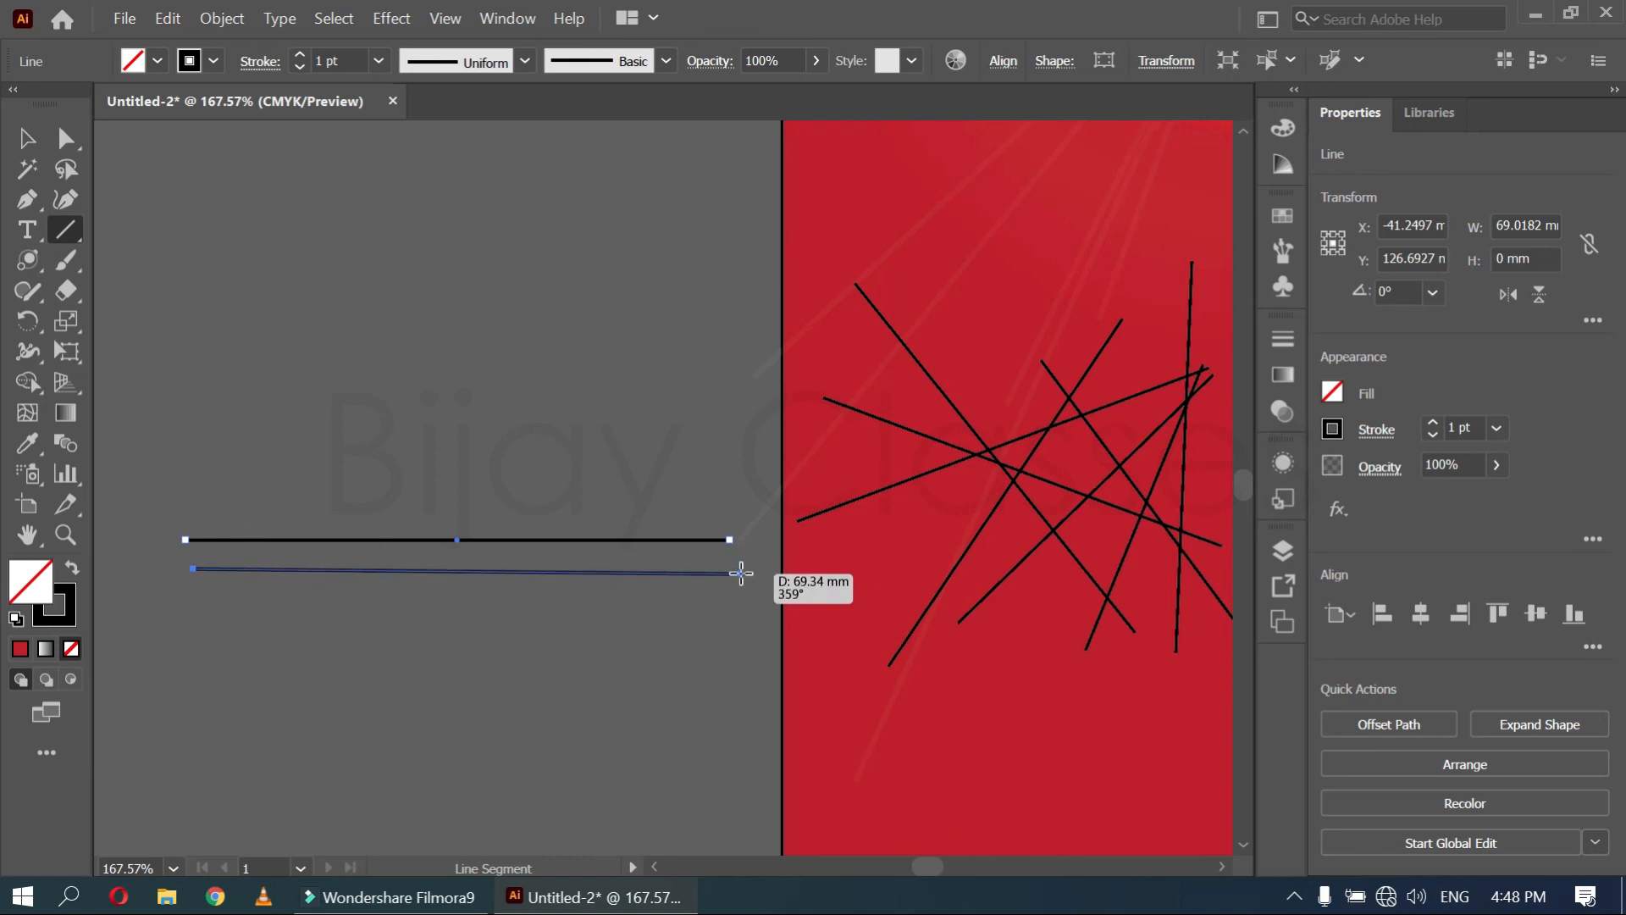
{"action": "left_click_drag", "start_coordinate": [741, 574], "coordinate": [741, 573]}
{"action": "left_click_drag", "start_coordinate": [185, 651], "coordinate": [708, 648]}
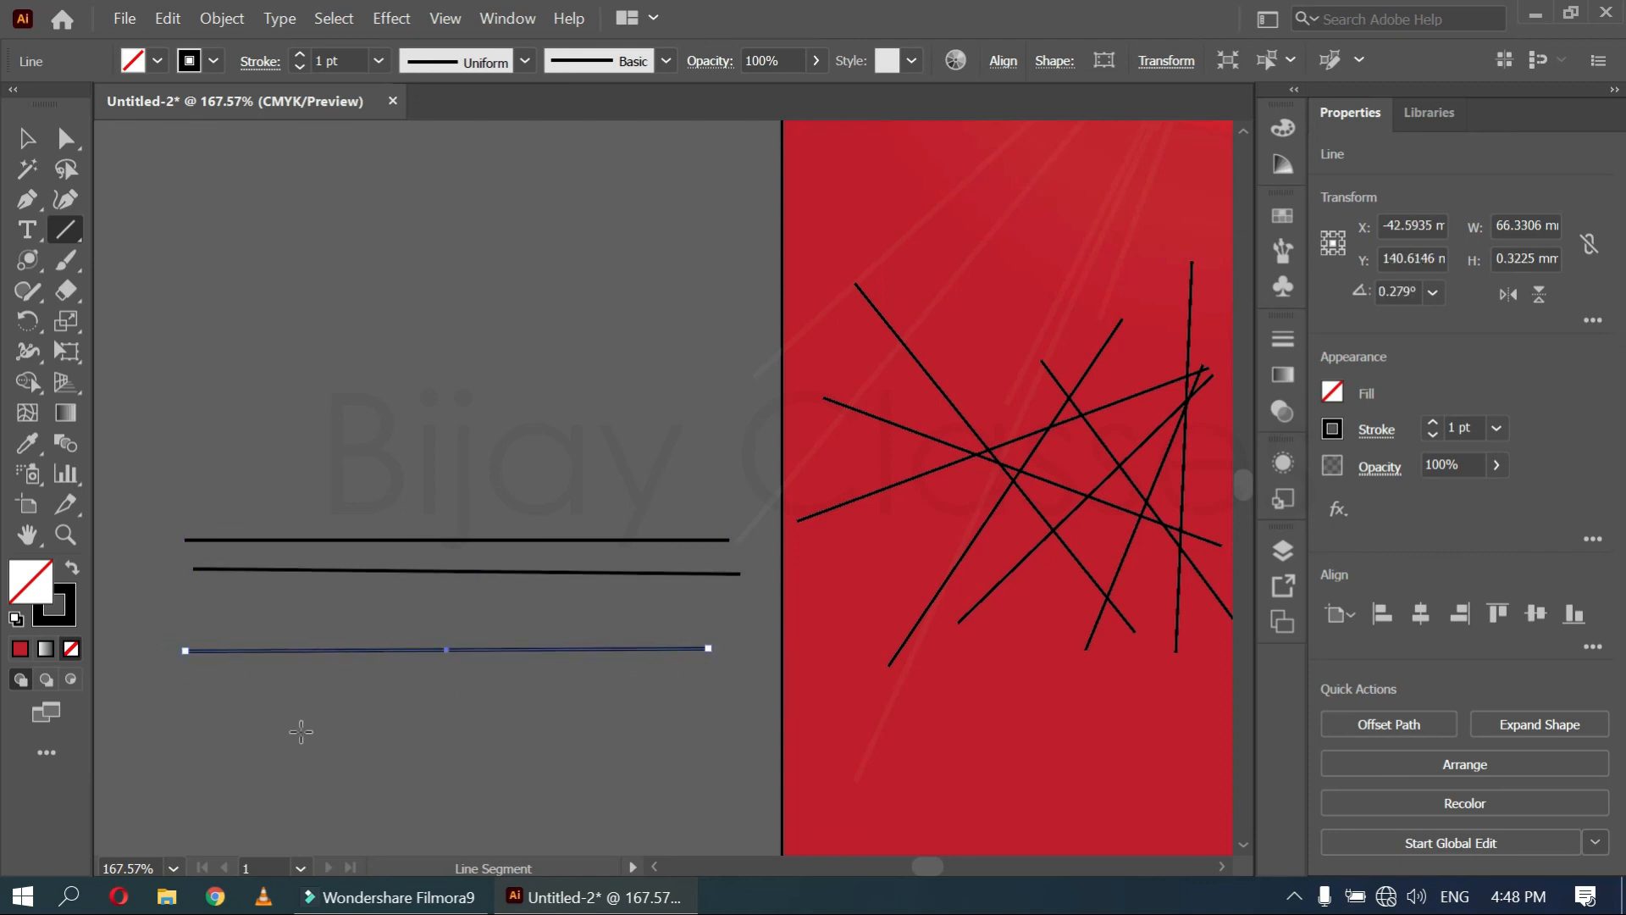
Add a straight horizontal line, a vertical line and two crossing 45-degree diagonals over the lines left of the artboard
{"action": "left_click_drag", "start_coordinate": [242, 724], "coordinate": [686, 724]}
{"action": "left_click_drag", "start_coordinate": [503, 772], "coordinate": [504, 332]}
{"action": "left_click_drag", "start_coordinate": [601, 416], "coordinate": [264, 750]}
{"action": "left_click_drag", "start_coordinate": [292, 408], "coordinate": [619, 788]}
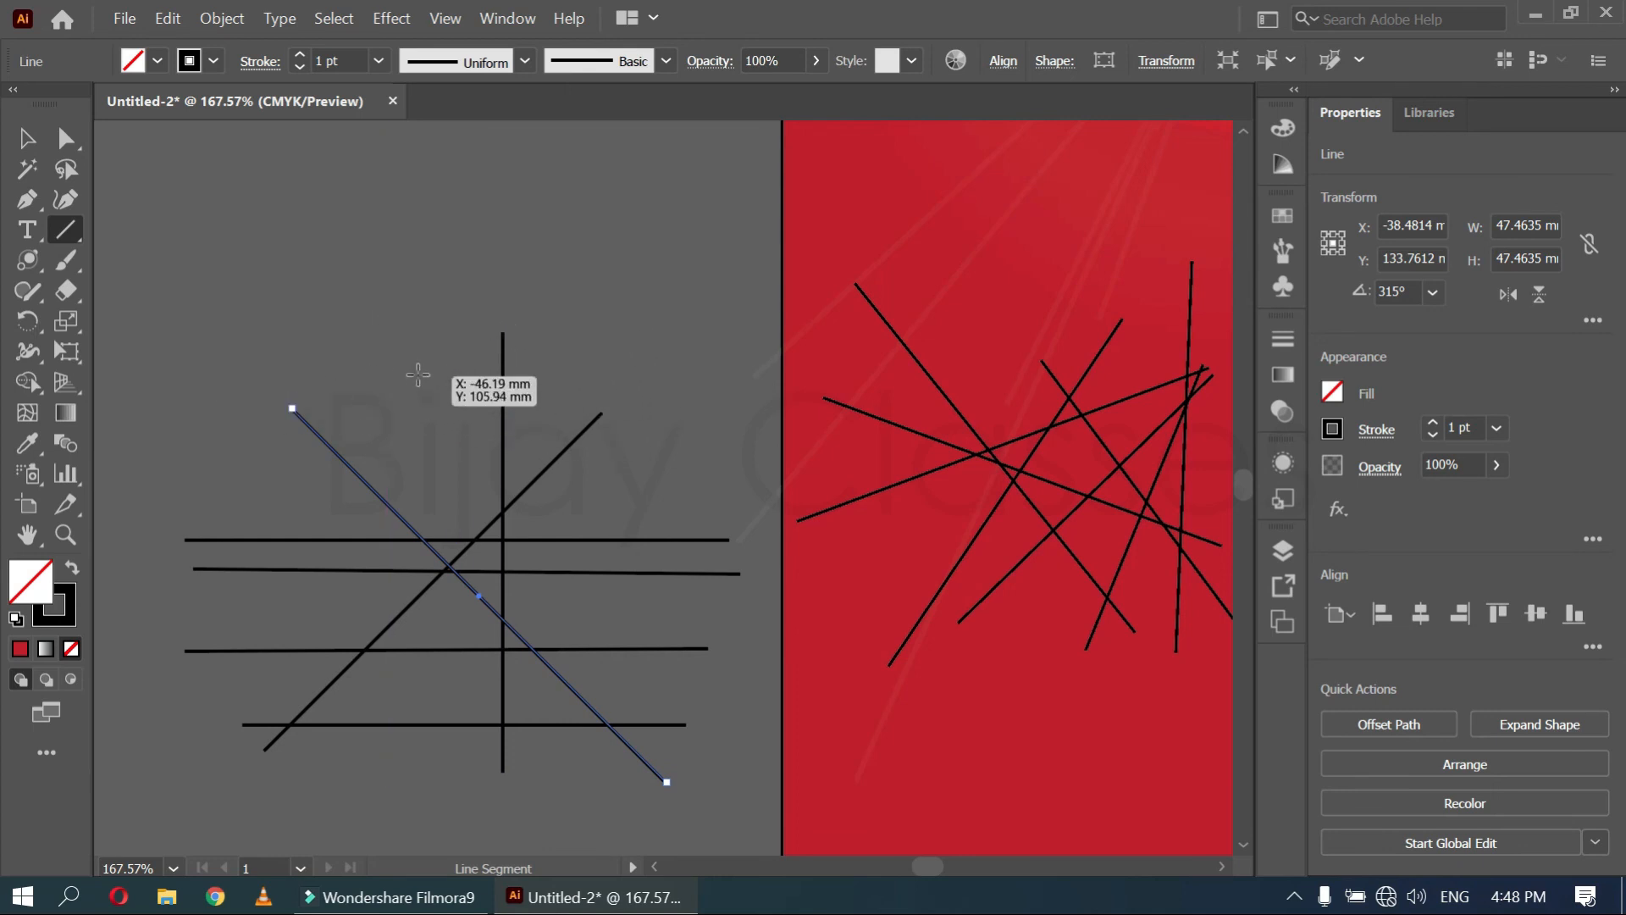
Add three parallel diagonals at 315°, another vertical line and a horizontal line about 61 mm long to the line group
{"action": "left_click_drag", "start_coordinate": [407, 362], "coordinate": [793, 748]}
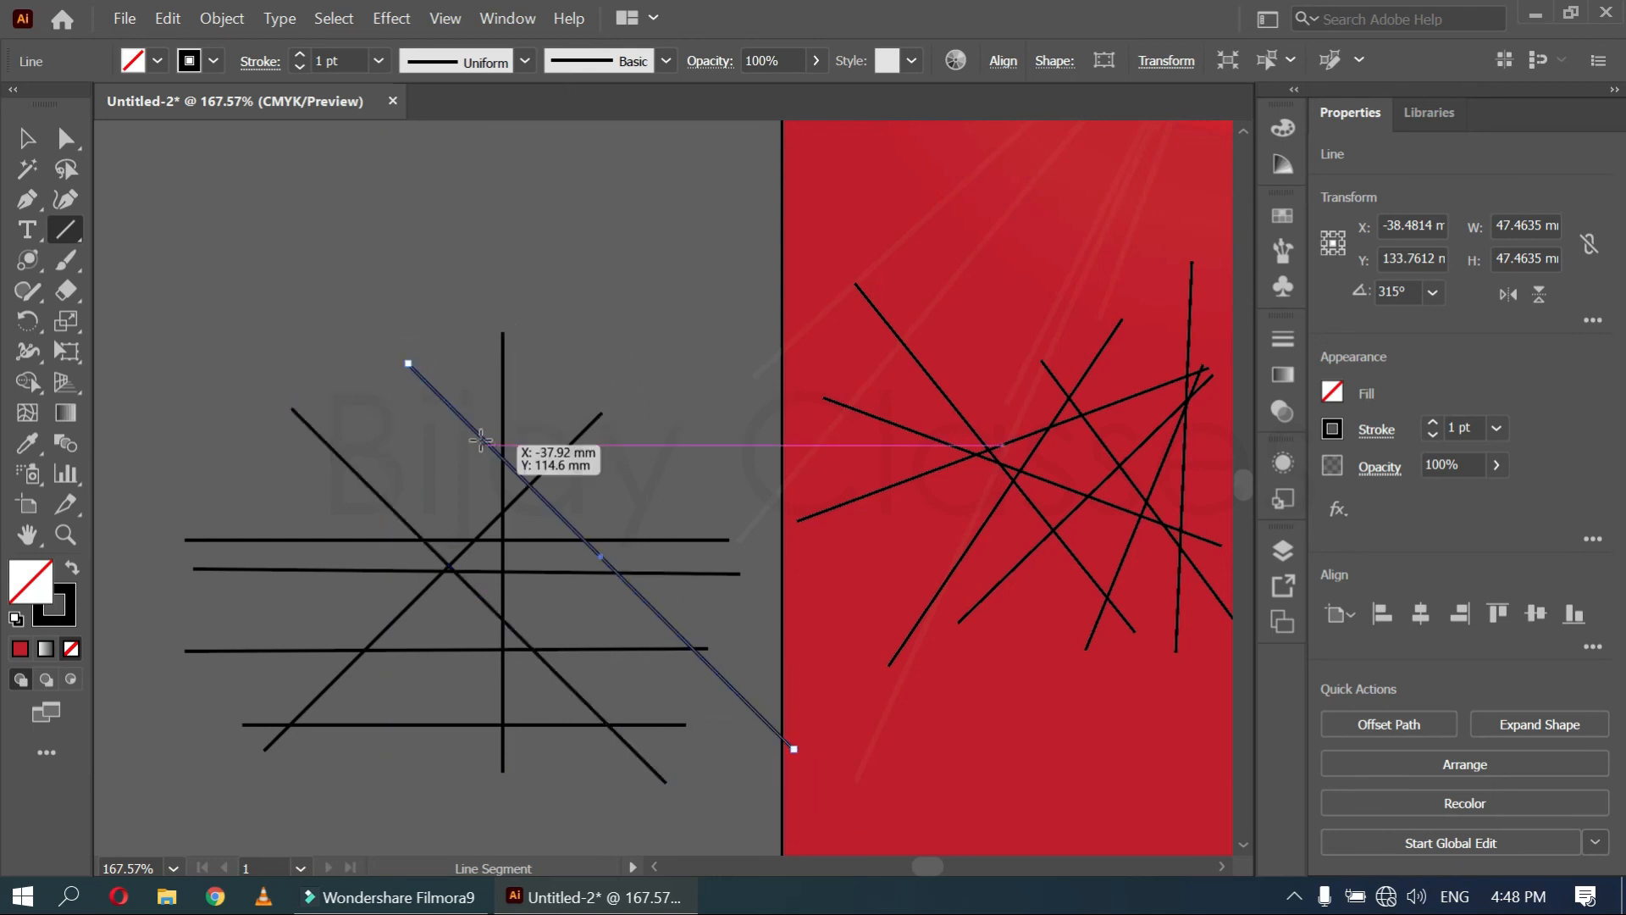
{"action": "mouse_move", "coordinate": [352, 362]}
{"action": "left_mouse_down"}
{"action": "mouse_move", "coordinate": [669, 711]}
{"action": "mouse_move", "coordinate": [686, 696]}
{"action": "left_mouse_up"}
{"action": "mouse_move", "coordinate": [352, 416]}
{"action": "left_mouse_down"}
{"action": "mouse_move", "coordinate": [639, 730]}
{"action": "mouse_move", "coordinate": [661, 725]}
{"action": "left_mouse_up"}
{"action": "left_click_drag", "start_coordinate": [448, 291], "coordinate": [448, 780]}
{"action": "left_click_drag", "start_coordinate": [220, 509], "coordinate": [699, 507]}
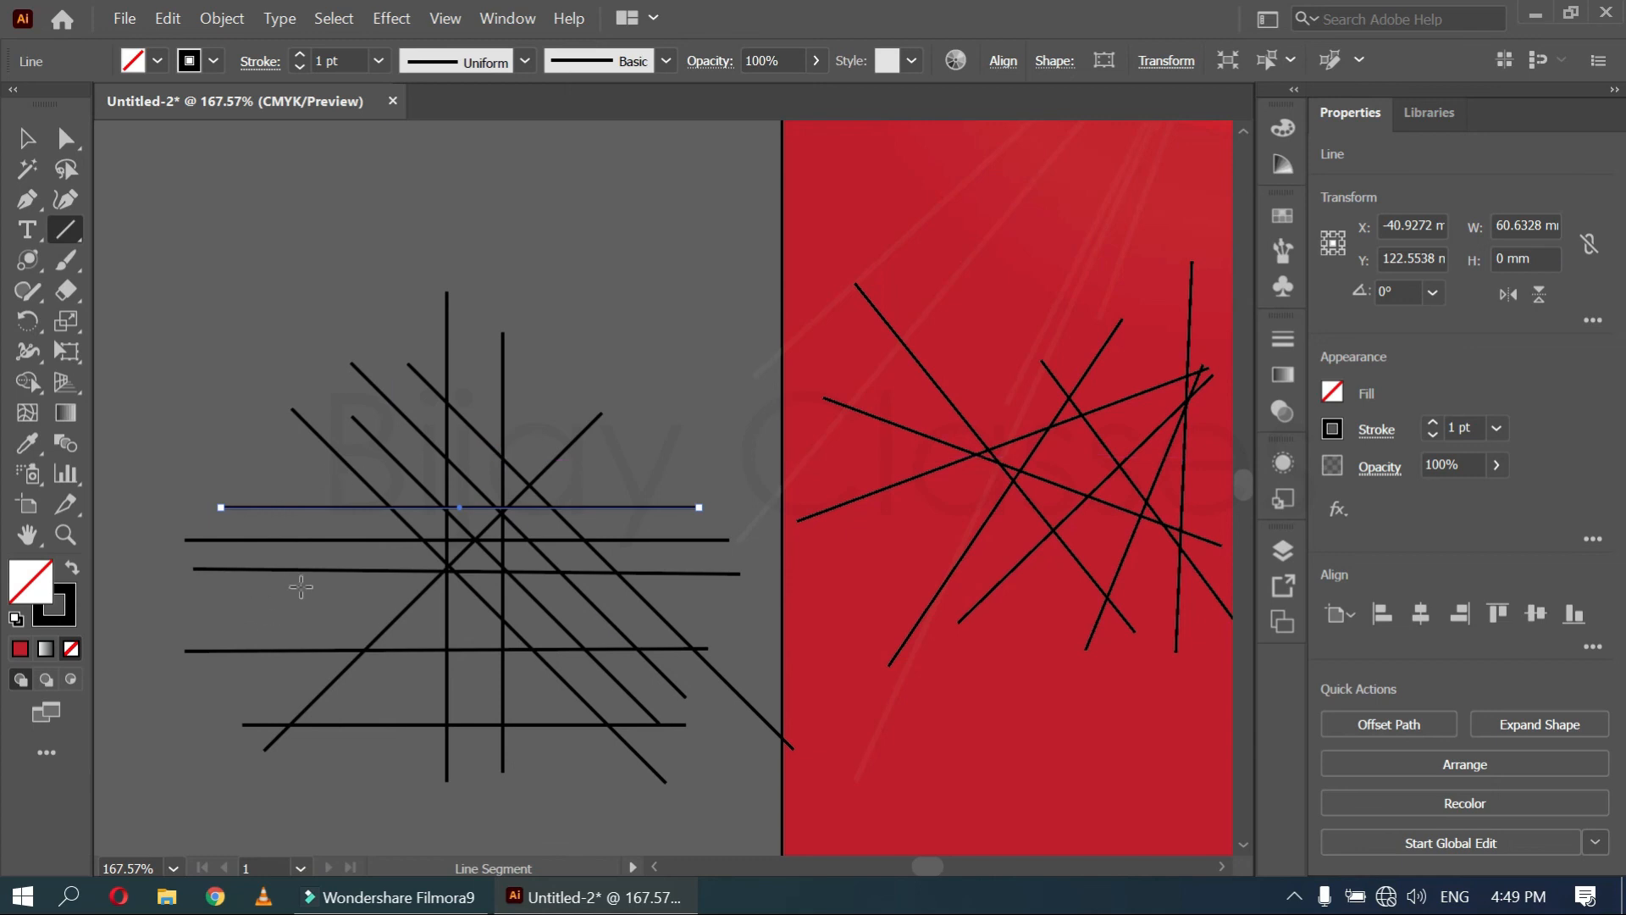
Draw a nearly vertical line about 65 mm long at the group's left side and give it a 6 pt dark blue stroke
{"action": "left_click_drag", "start_coordinate": [282, 763], "coordinate": [249, 252]}
{"action": "key", "text": "v"}
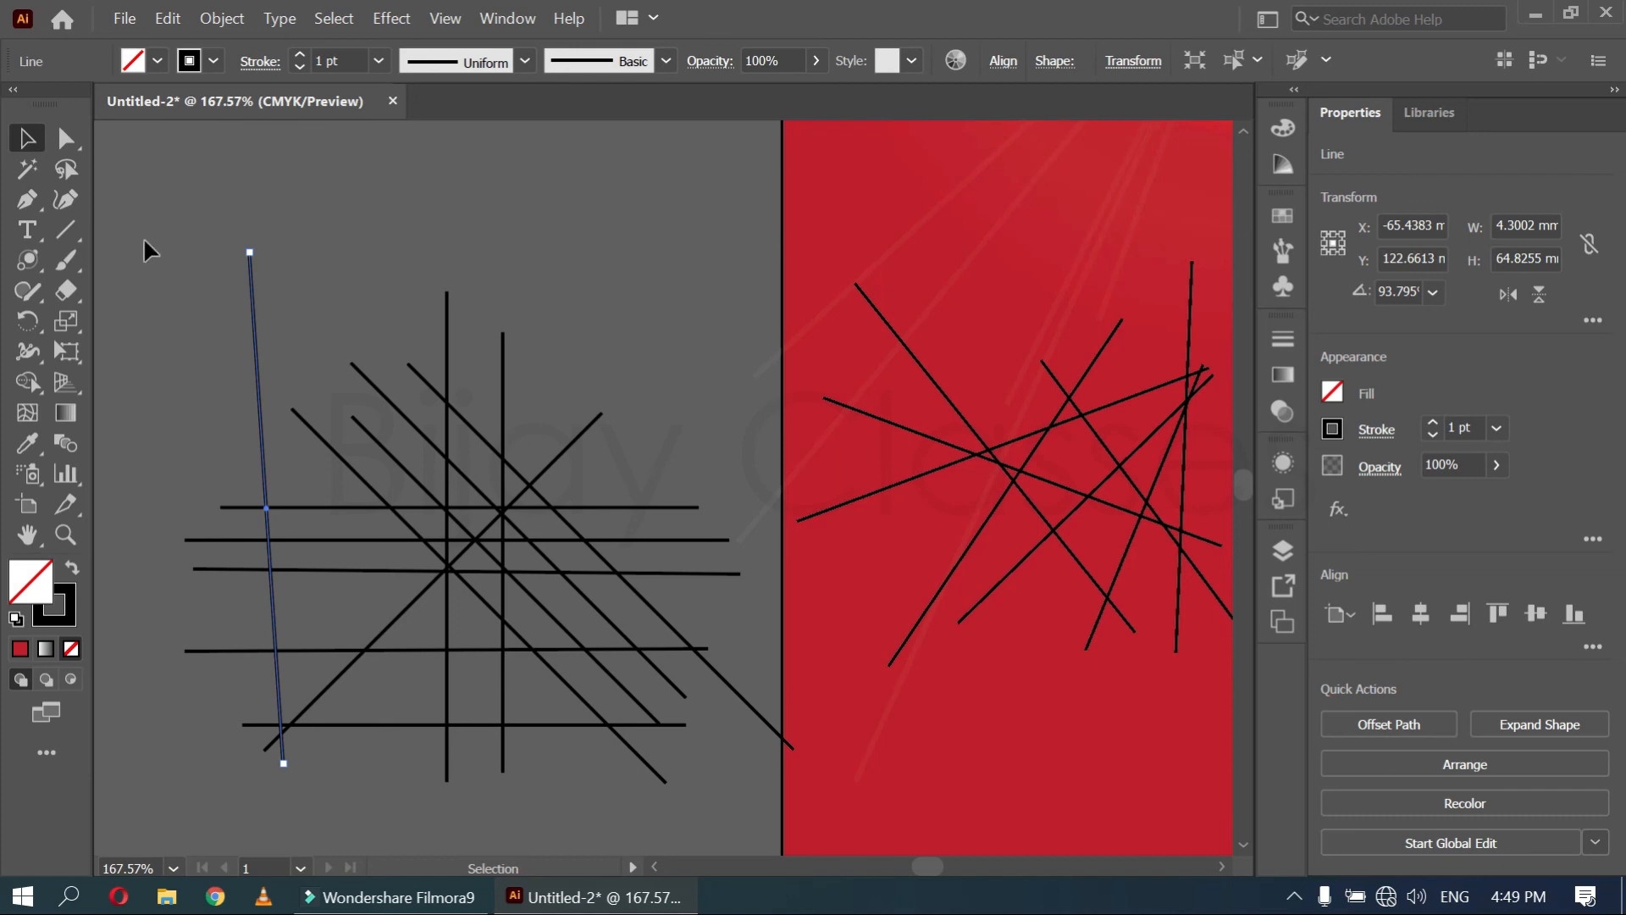
{"action": "left_click", "coordinate": [301, 54]}
{"action": "left_click", "coordinate": [301, 54]}
{"action": "left_click", "coordinate": [301, 53]}
{"action": "left_click", "coordinate": [300, 53]}
{"action": "left_click", "coordinate": [300, 54]}
{"action": "left_click", "coordinate": [216, 63]}
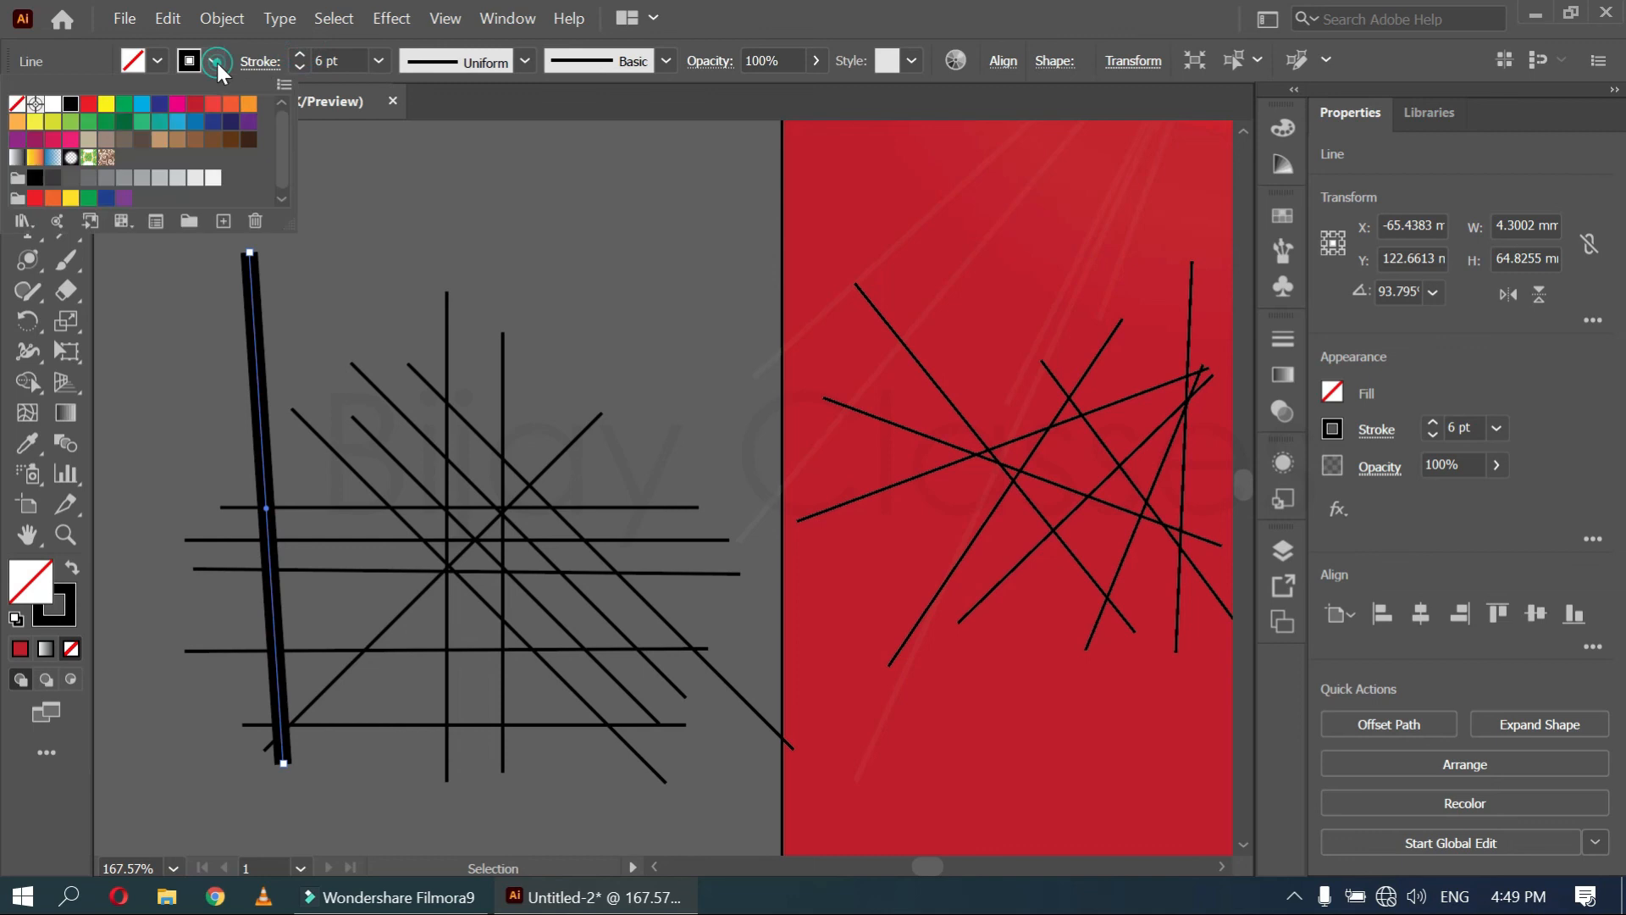
{"action": "left_click", "coordinate": [160, 103]}
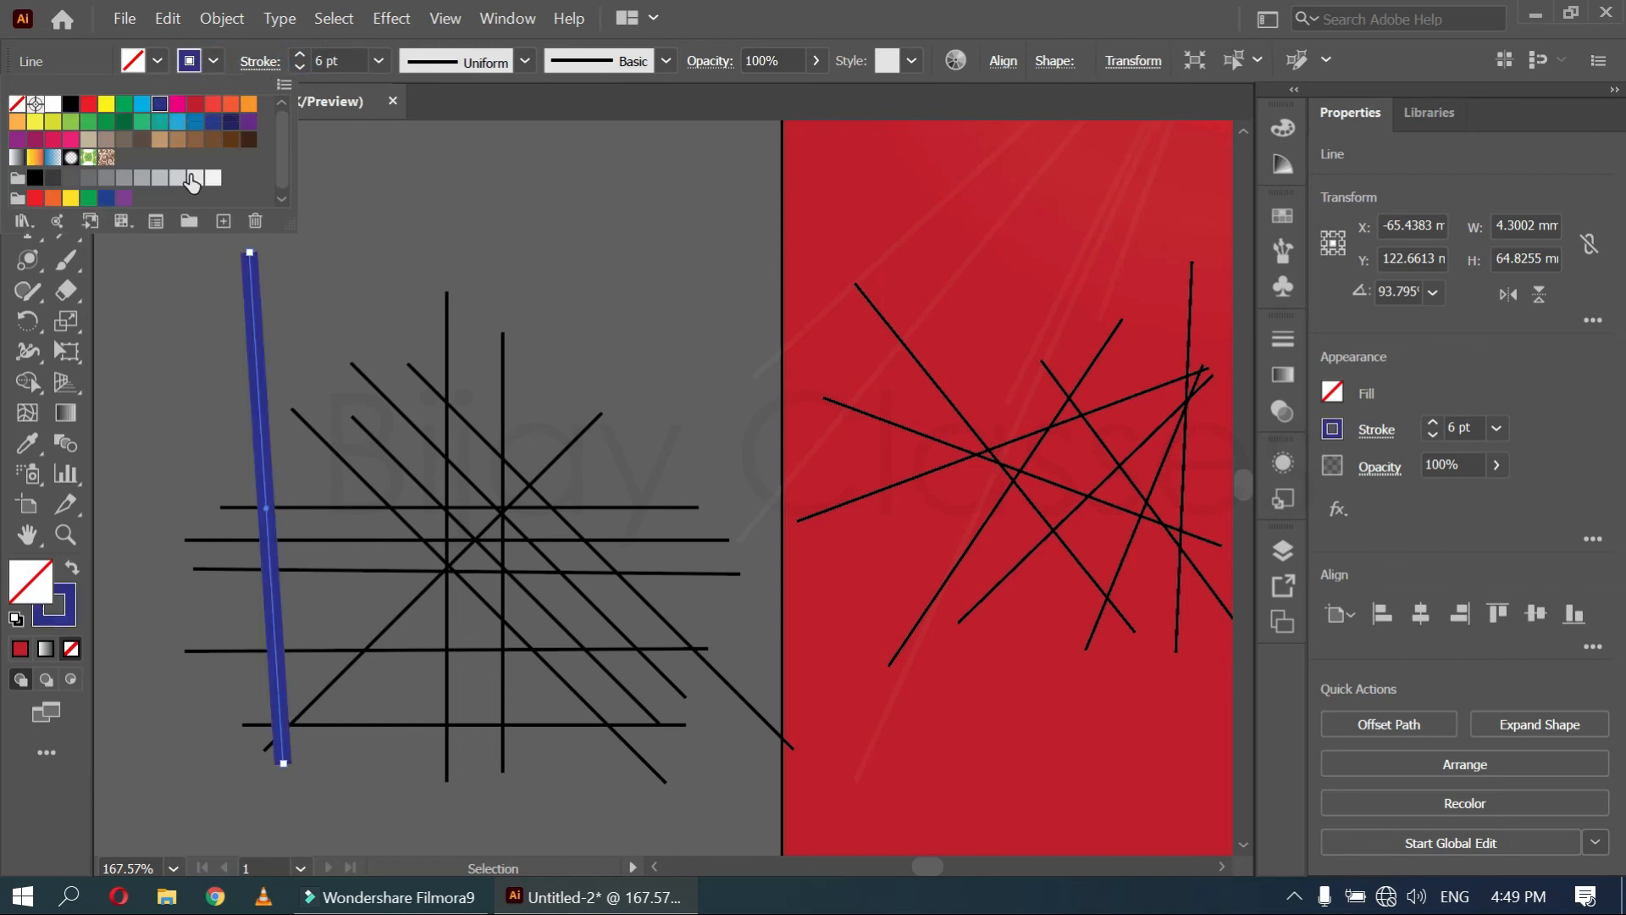
Show the full set of stroke options for the selected dark blue line
{"action": "left_click", "coordinate": [310, 255]}
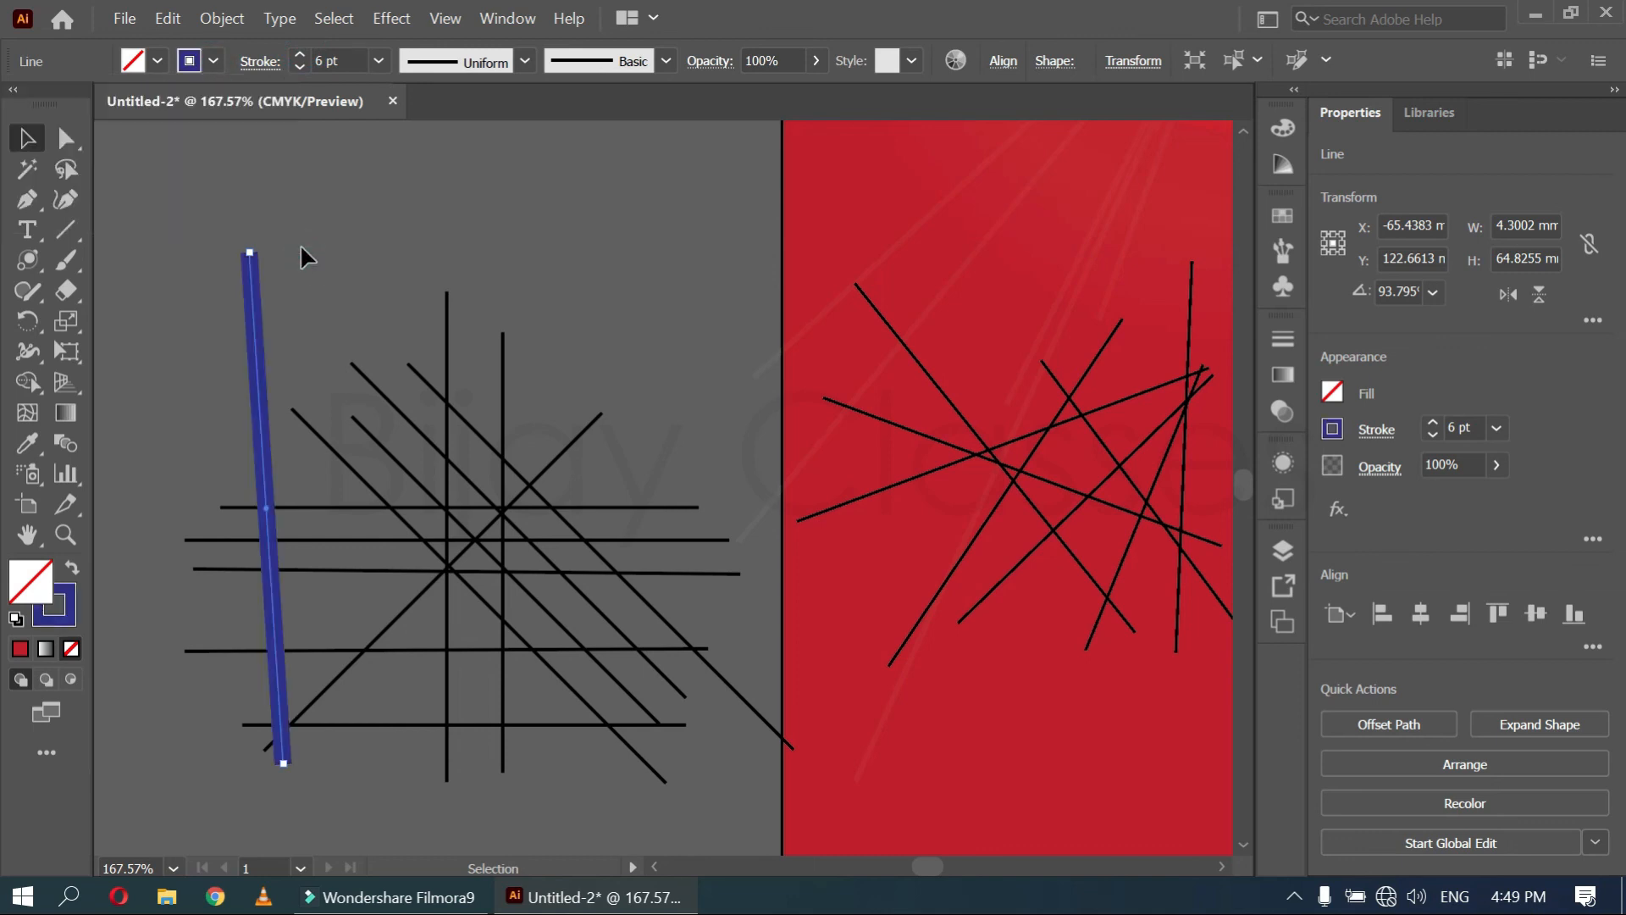
{"action": "left_click", "coordinate": [507, 19]}
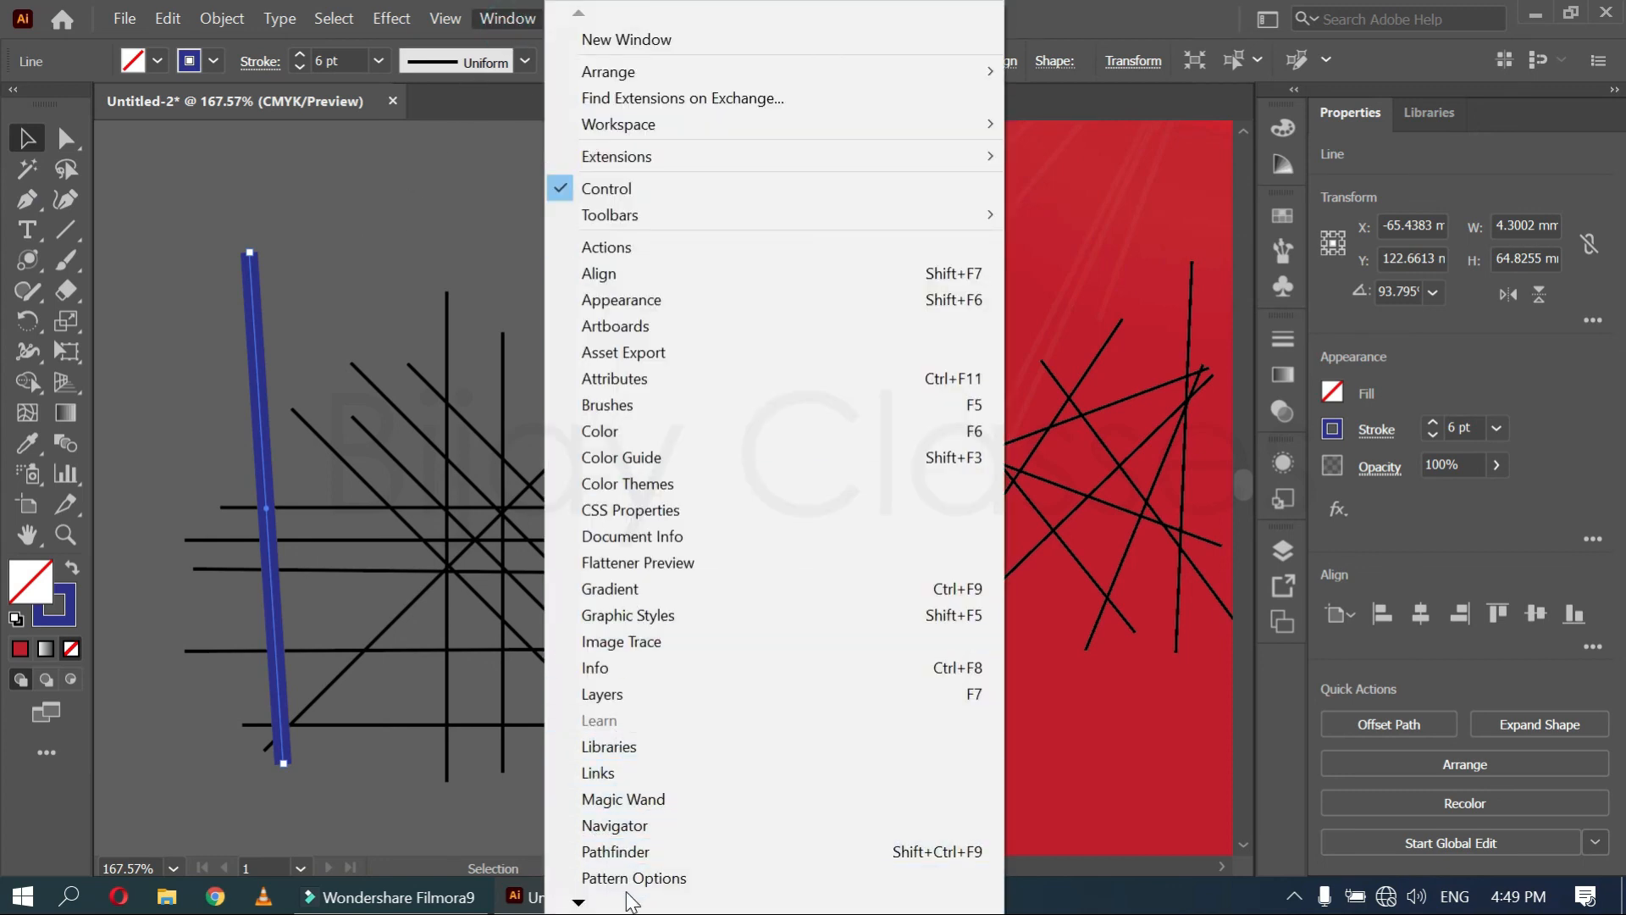
{"action": "mouse_move", "coordinate": [629, 905]}
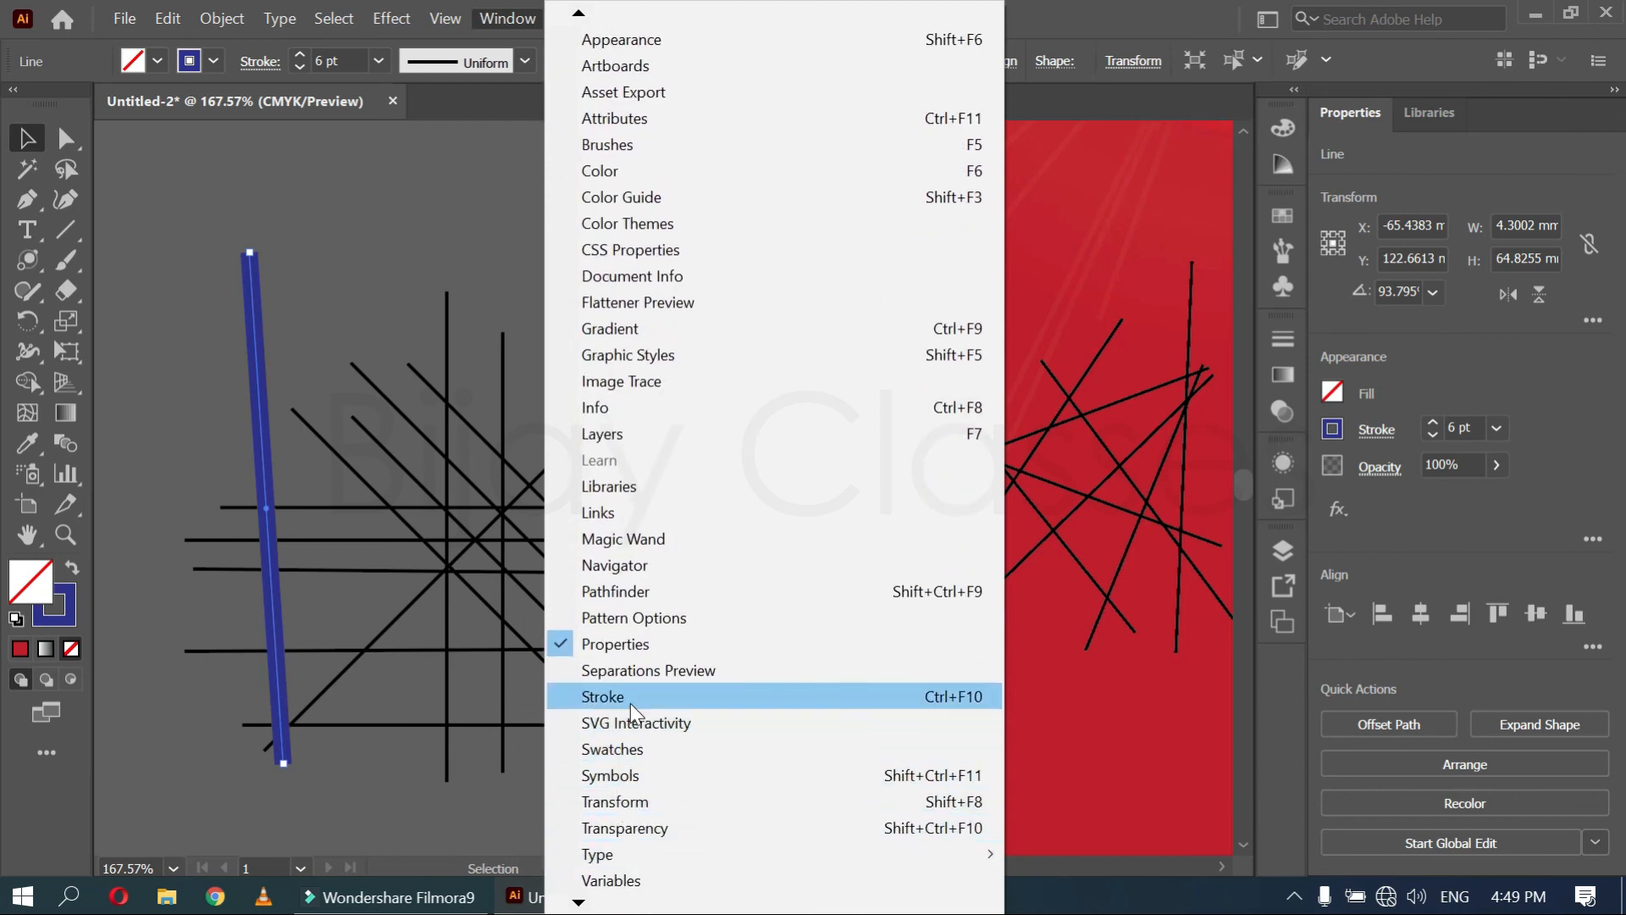
{"action": "left_click", "coordinate": [631, 703]}
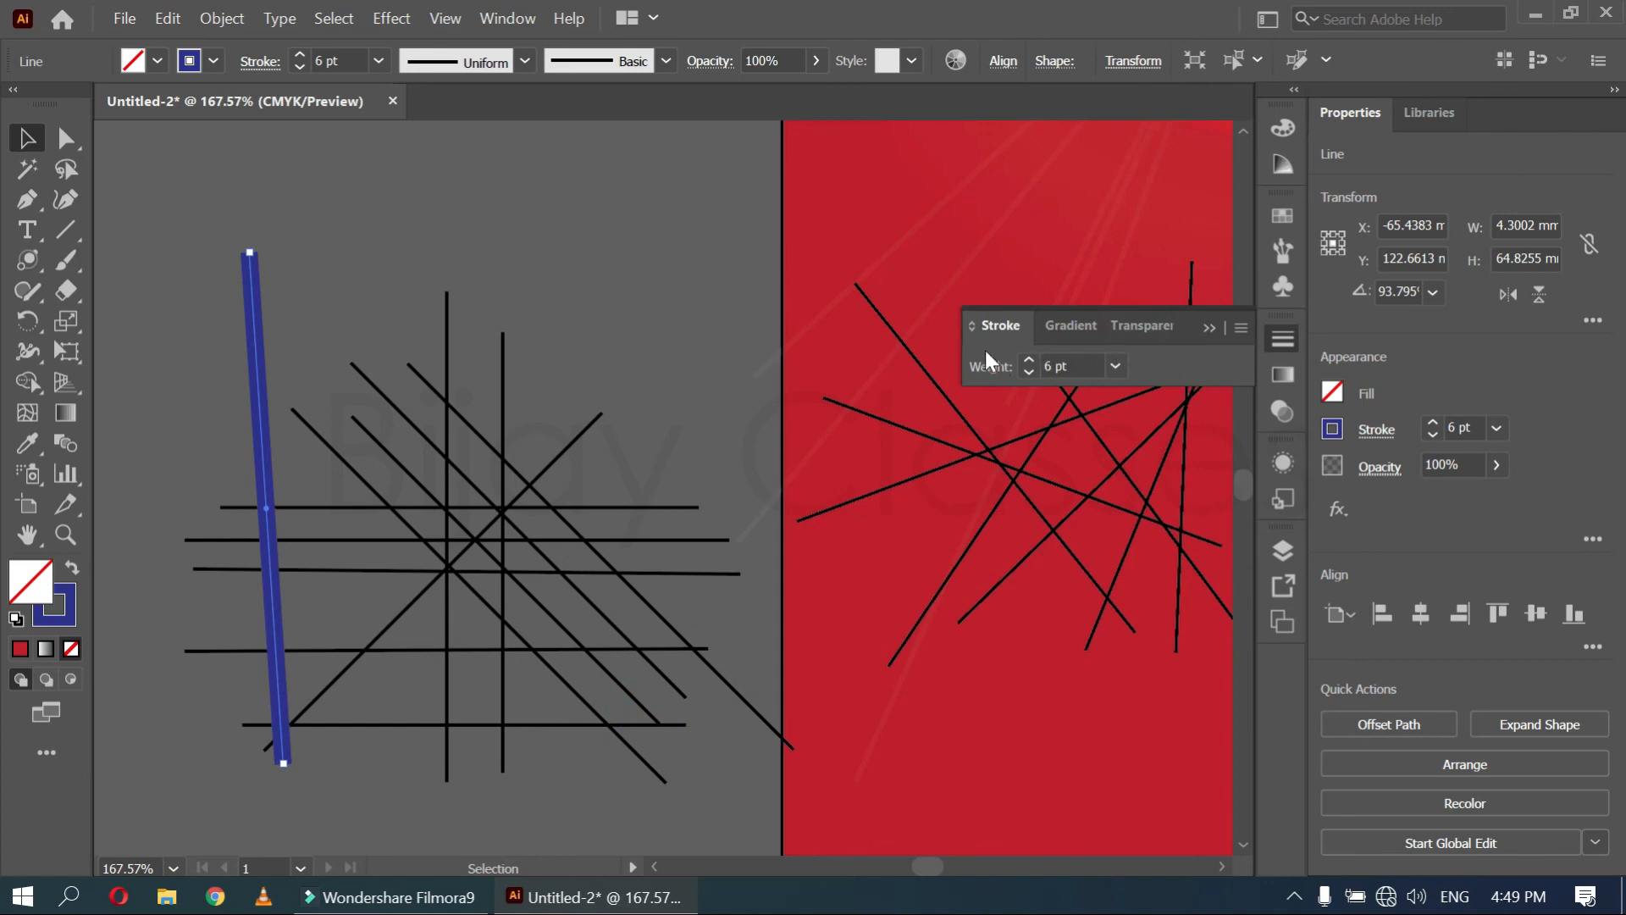
{"action": "left_click", "coordinate": [972, 327]}
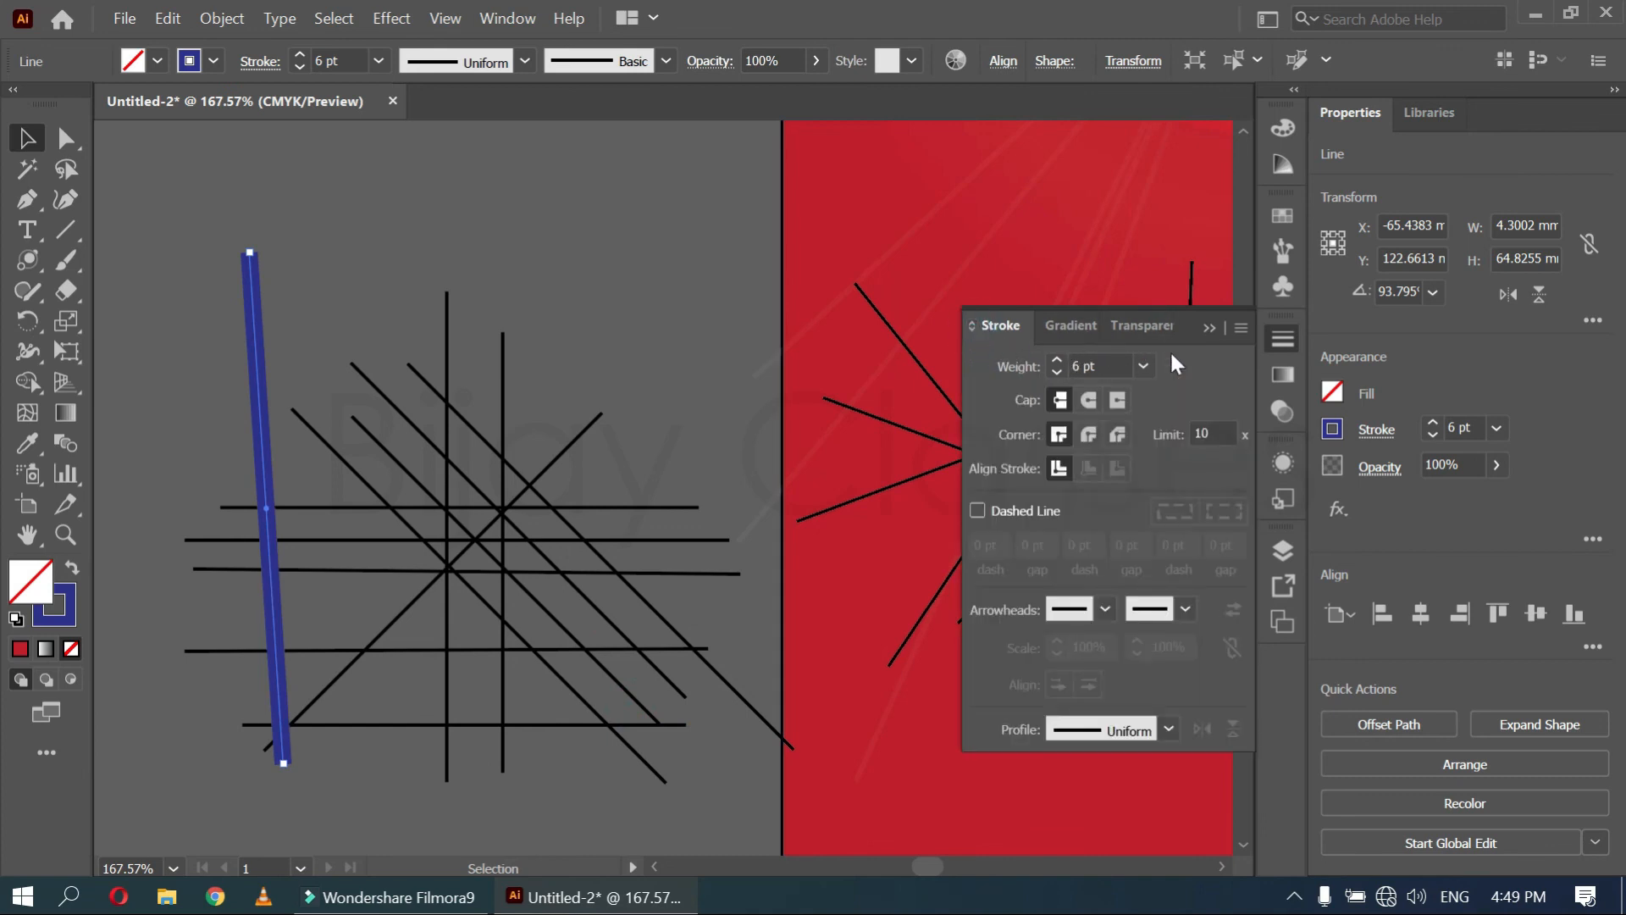
{"action": "left_click", "coordinate": [1208, 328]}
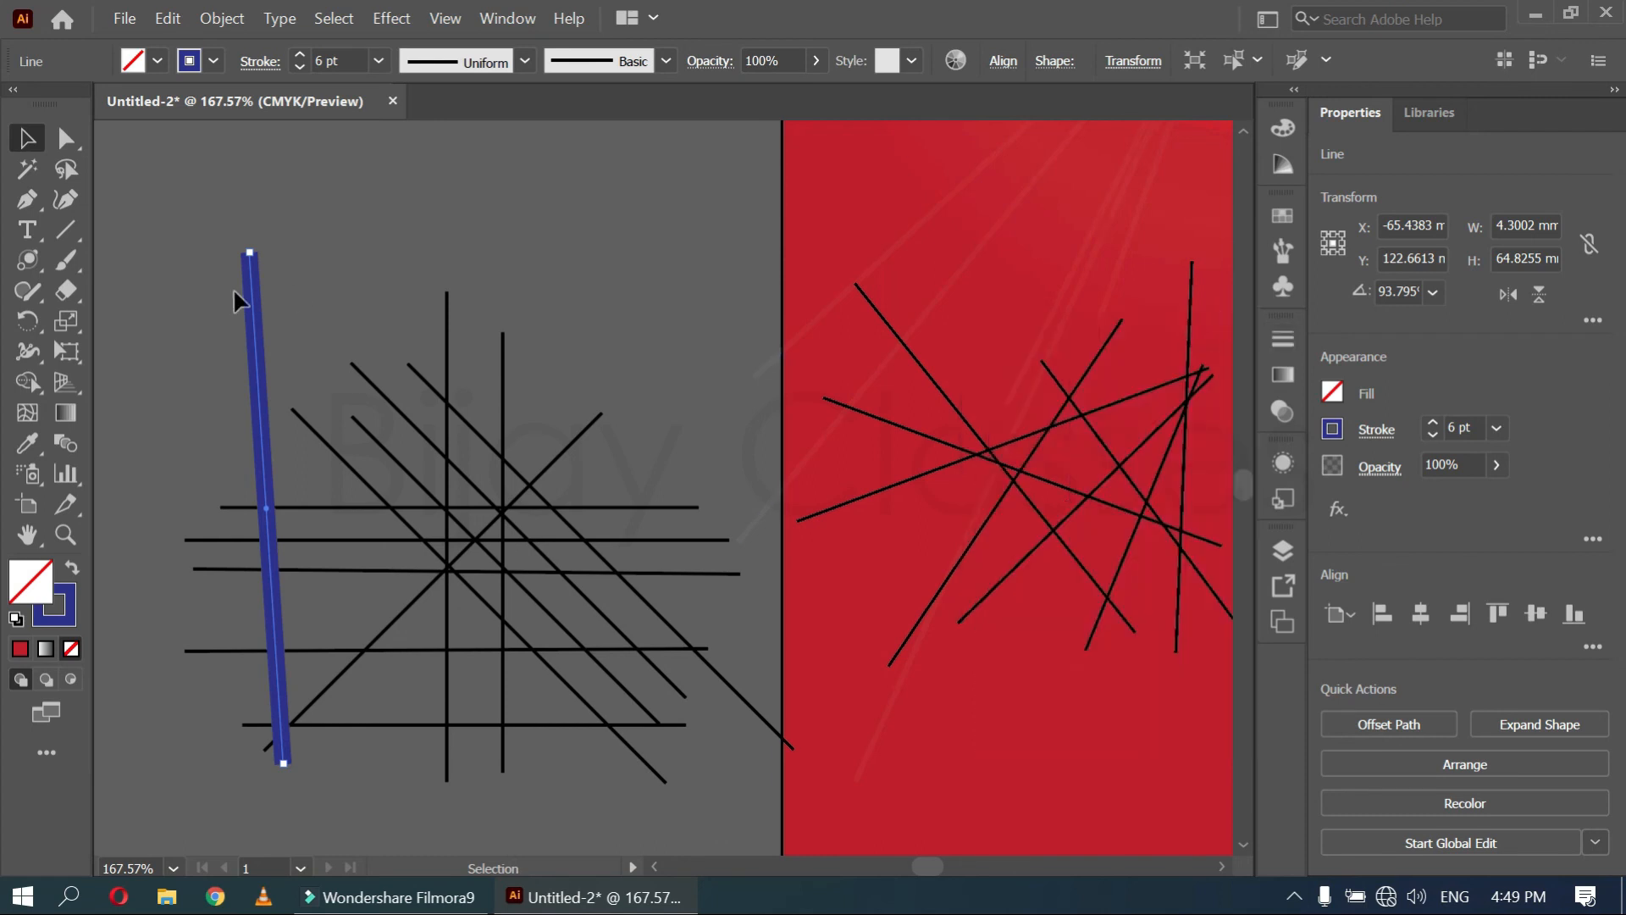
Draw an arc about 62 × 55 mm over the line group and a similar arc in the empty area beside it
{"action": "left_click", "coordinate": [66, 231]}
{"action": "left_click", "coordinate": [157, 259]}
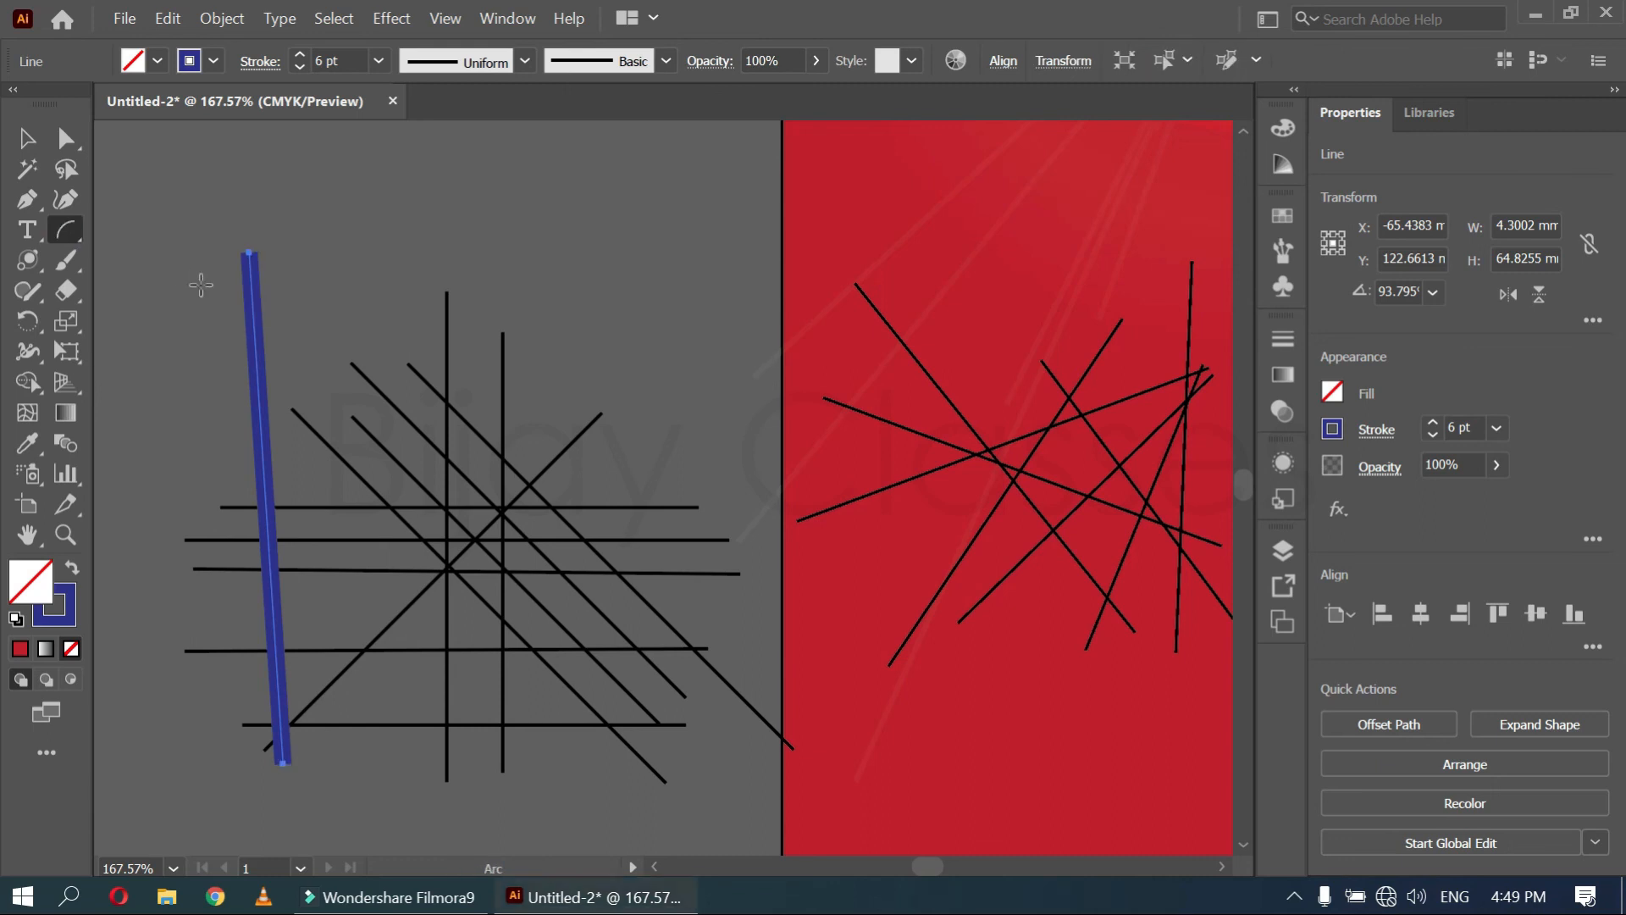
{"action": "mouse_move", "coordinate": [186, 209]}
{"action": "left_mouse_down"}
{"action": "mouse_move", "coordinate": [501, 515]}
{"action": "mouse_move", "coordinate": [570, 653]}
{"action": "mouse_move", "coordinate": [675, 637]}
{"action": "left_mouse_up"}
{"action": "left_click_drag", "start_coordinate": [287, 457], "coordinate": [948, 557]}
{"action": "left_click_drag", "start_coordinate": [592, 505], "coordinate": [621, 494]}
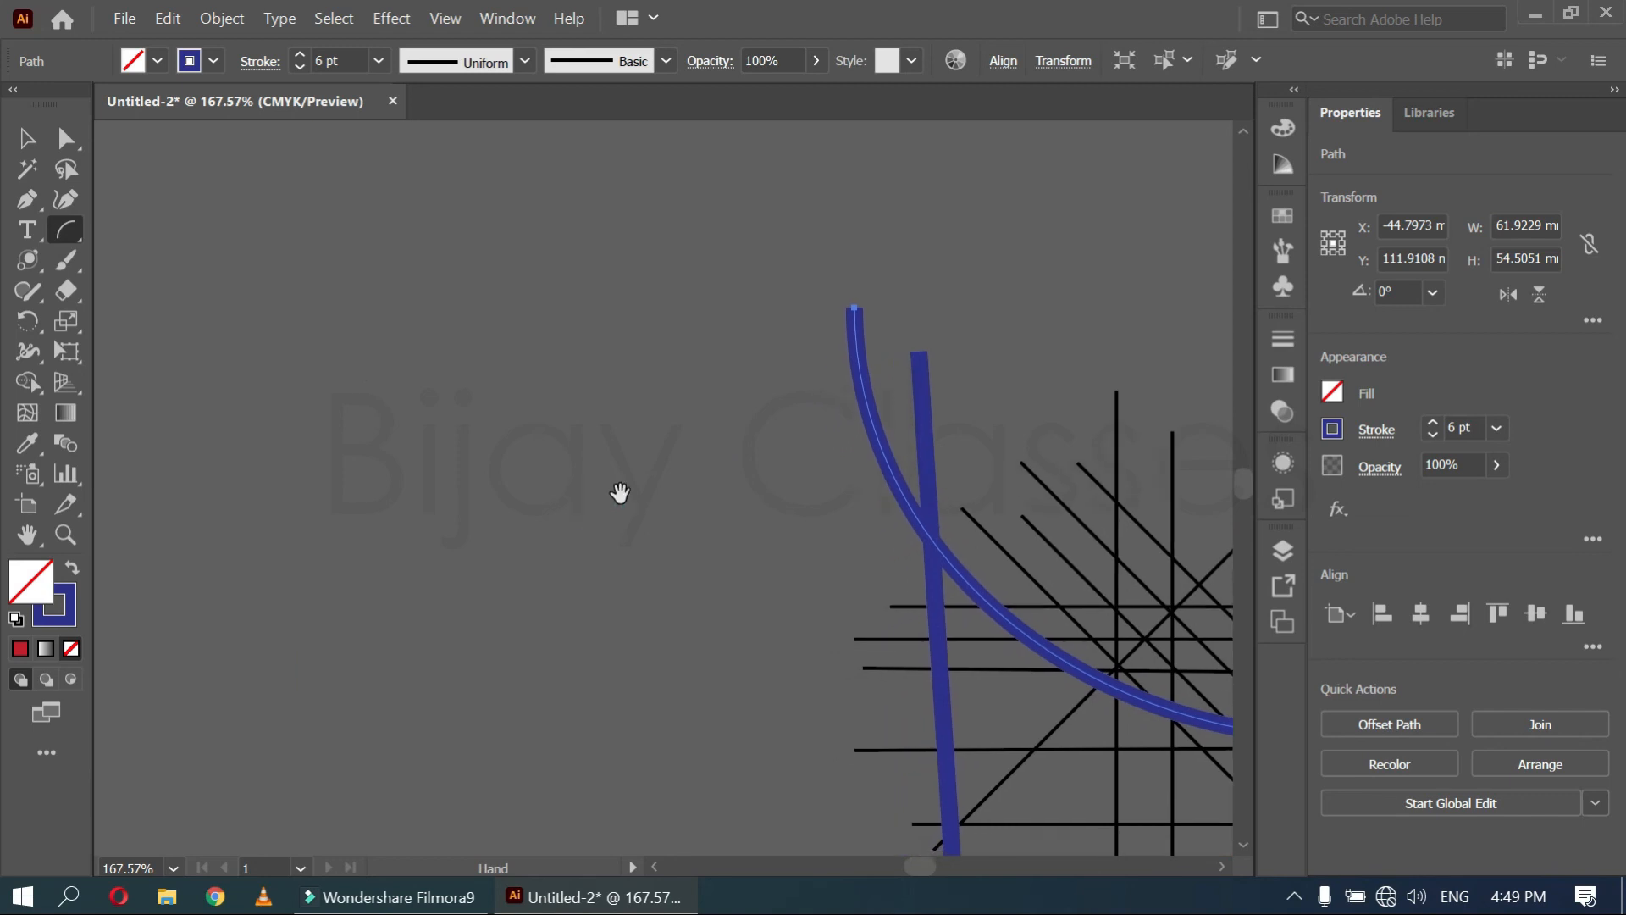
{"action": "left_click_drag", "start_coordinate": [262, 305], "coordinate": [705, 708]}
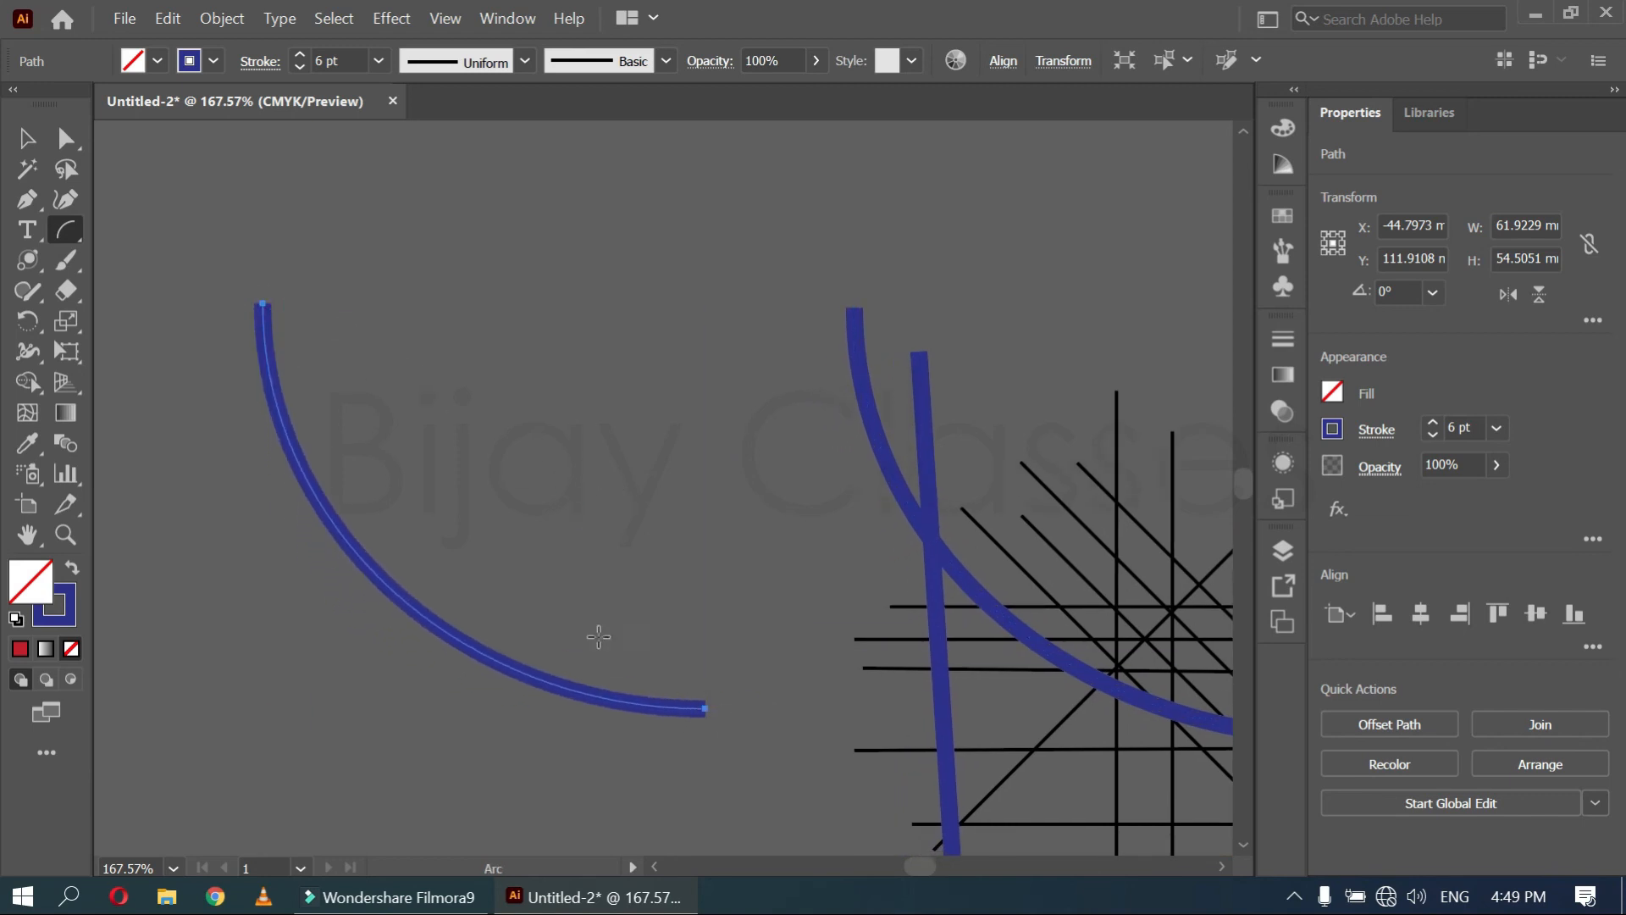
Draw further 6 pt dark blue arcs in different directions, crossing one another in the empty area
{"action": "left_click_drag", "start_coordinate": [550, 277], "coordinate": [179, 665]}
{"action": "left_click_drag", "start_coordinate": [338, 316], "coordinate": [700, 479]}
{"action": "left_click_drag", "start_coordinate": [309, 276], "coordinate": [761, 671]}
{"action": "left_click_drag", "start_coordinate": [641, 271], "coordinate": [294, 617]}
{"action": "left_click_drag", "start_coordinate": [268, 769], "coordinate": [814, 336]}
{"action": "left_click_drag", "start_coordinate": [1039, 797], "coordinate": [565, 251]}
Draw a separate arc about 57 × 56 mm on empty canvas away from the crossing arcs and deselect it
{"action": "left_click_drag", "start_coordinate": [329, 349], "coordinate": [770, 482]}
{"action": "left_click_drag", "start_coordinate": [406, 407], "coordinate": [580, 444]}
{"action": "left_click_drag", "start_coordinate": [263, 224], "coordinate": [711, 668]}
{"action": "key", "text": "v"}
{"action": "left_click", "coordinate": [480, 347]}
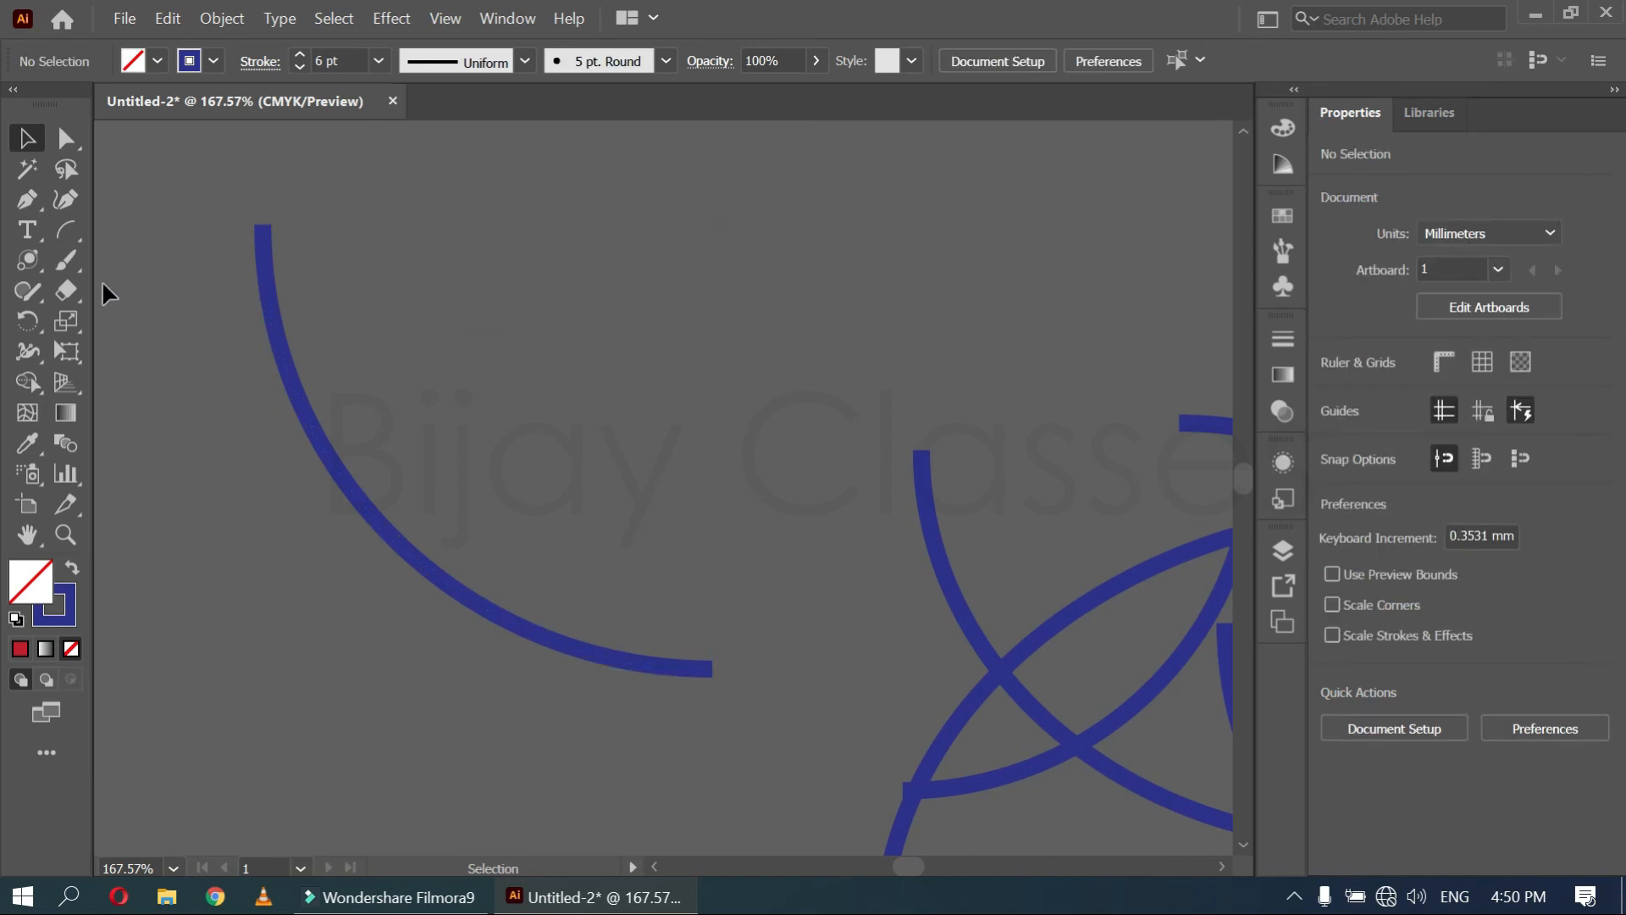
Draw a vertical line about 75 mm long through the separate arc's upper end with a black 0.5 pt stroke
{"action": "left_click_drag", "start_coordinate": [68, 234], "coordinate": [135, 229]}
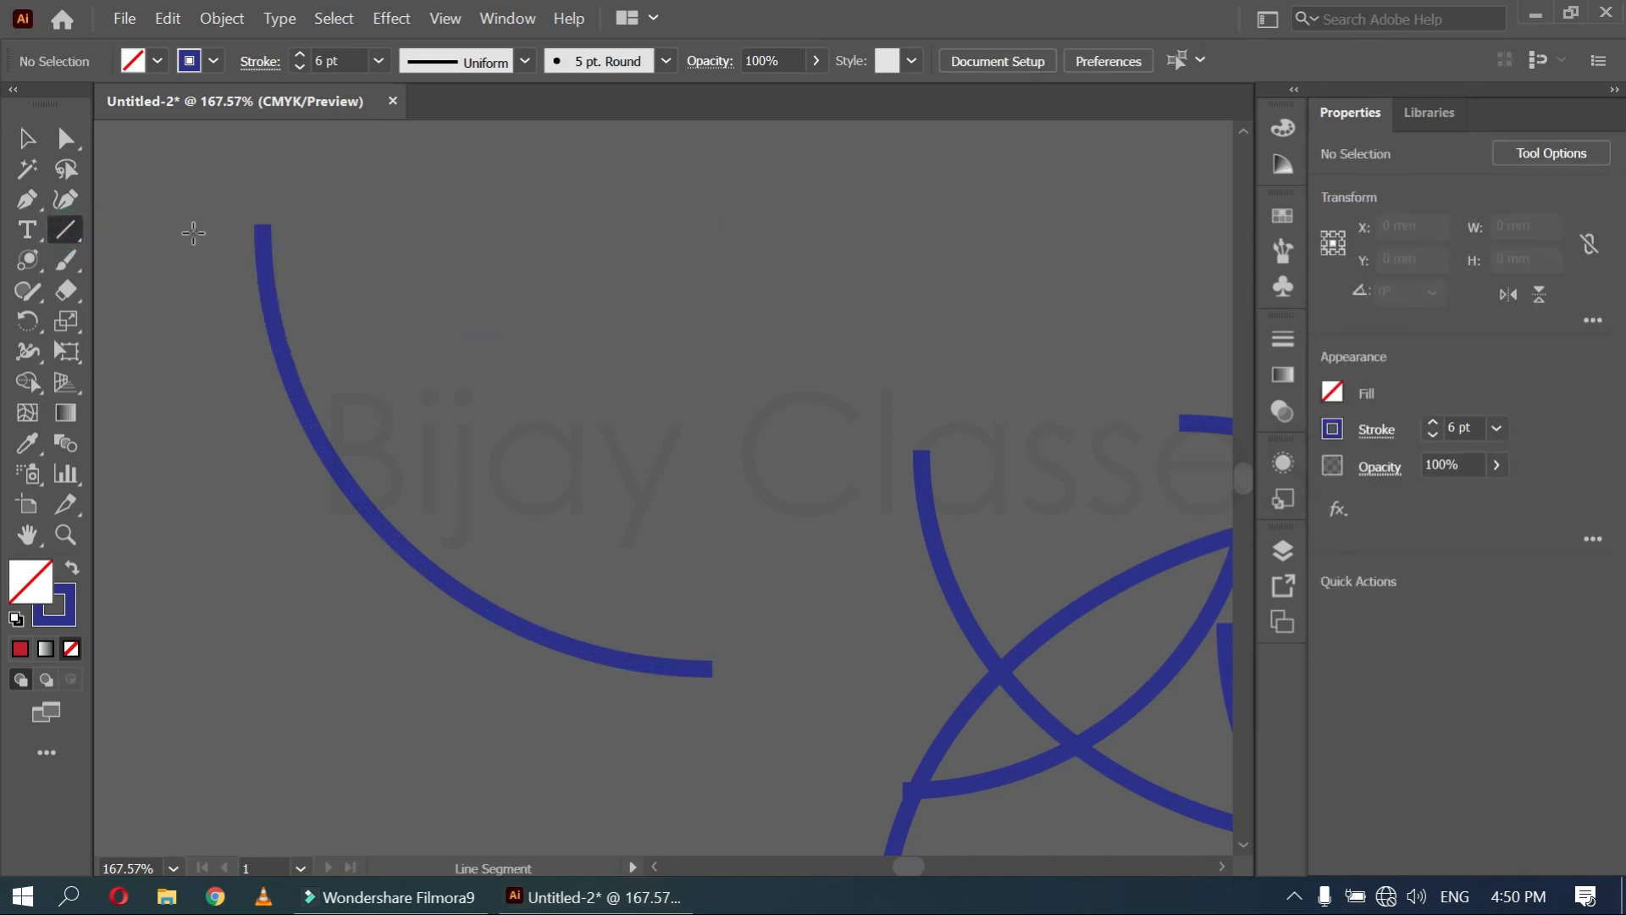
{"action": "left_click_drag", "start_coordinate": [262, 167], "coordinate": [282, 757]}
{"action": "left_click", "coordinate": [213, 61]}
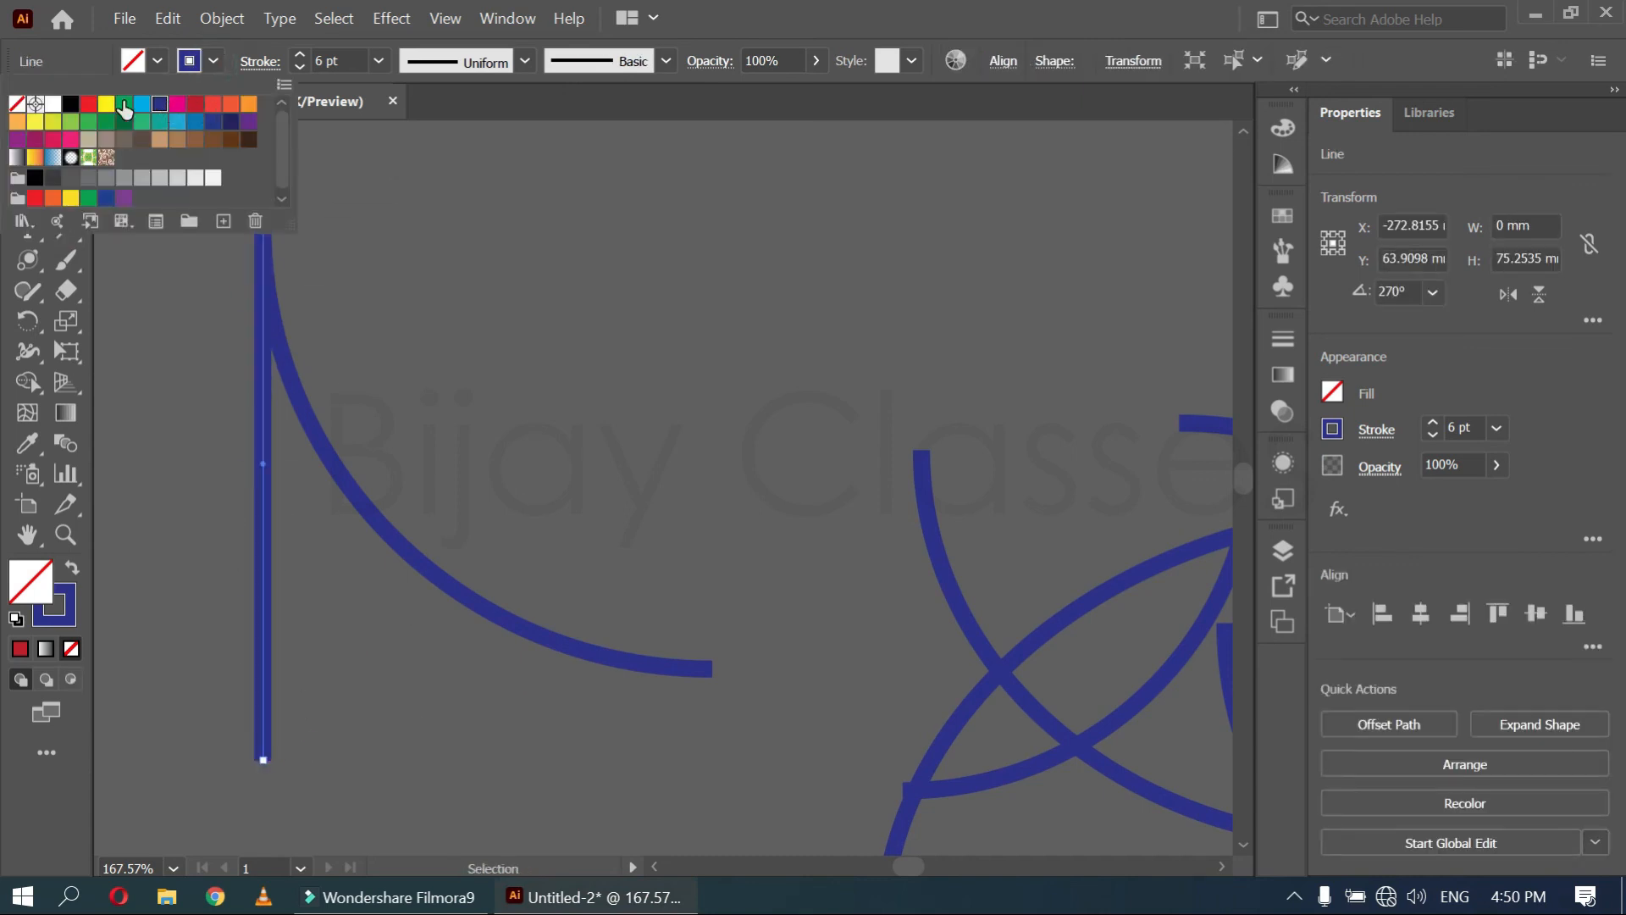
{"action": "left_click", "coordinate": [71, 104]}
{"action": "left_click", "coordinate": [378, 59]}
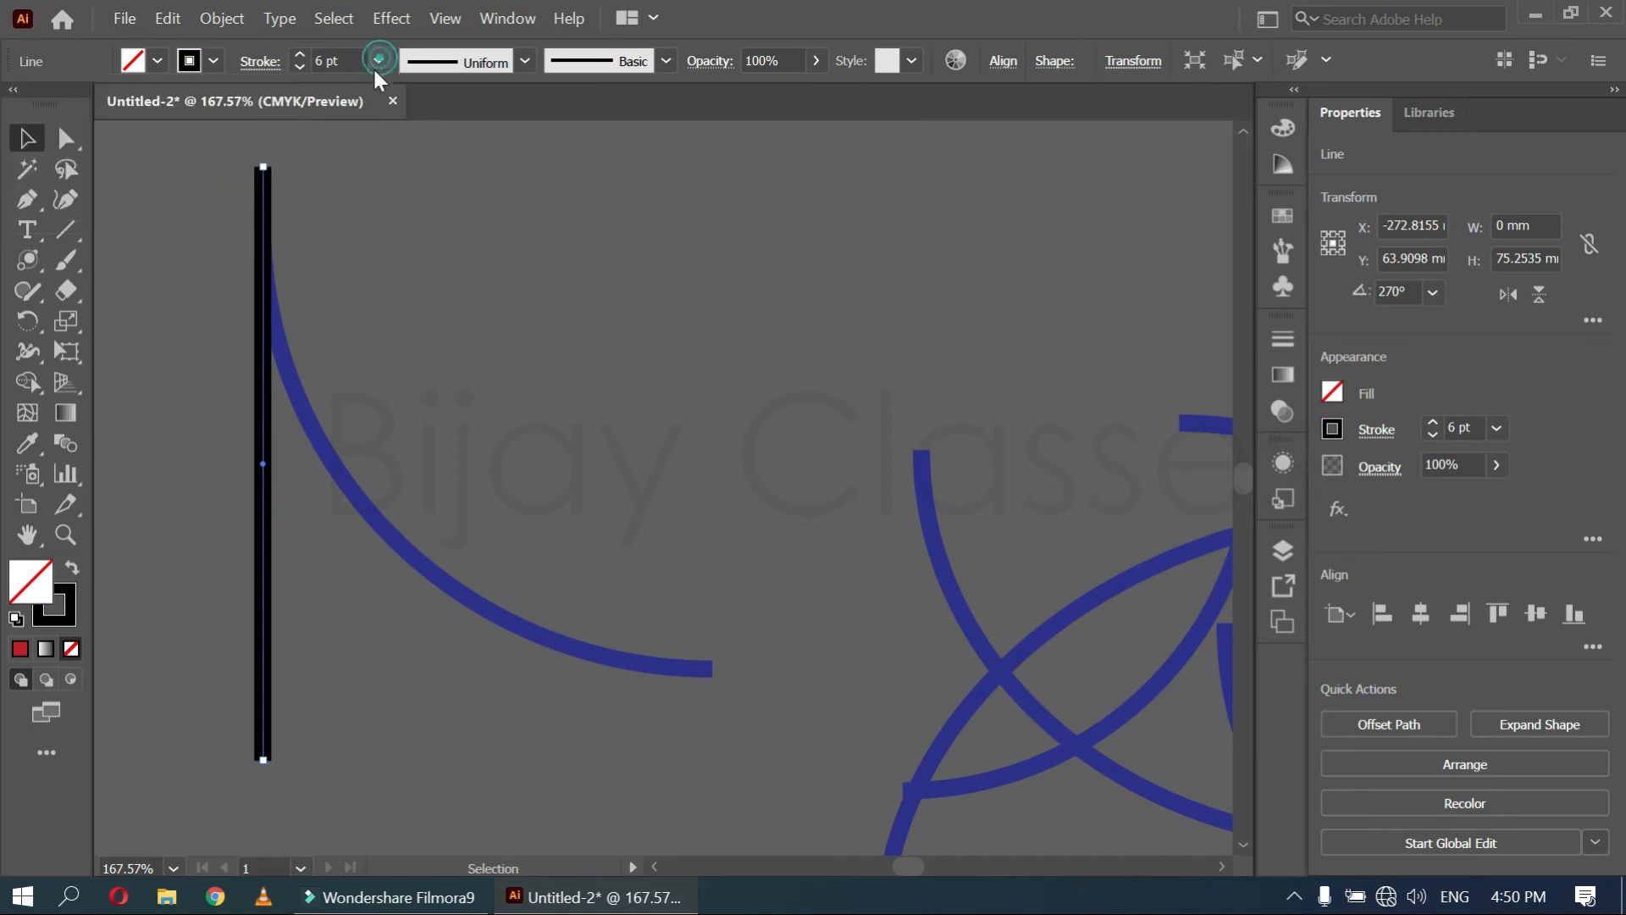
{"action": "left_click", "coordinate": [410, 123]}
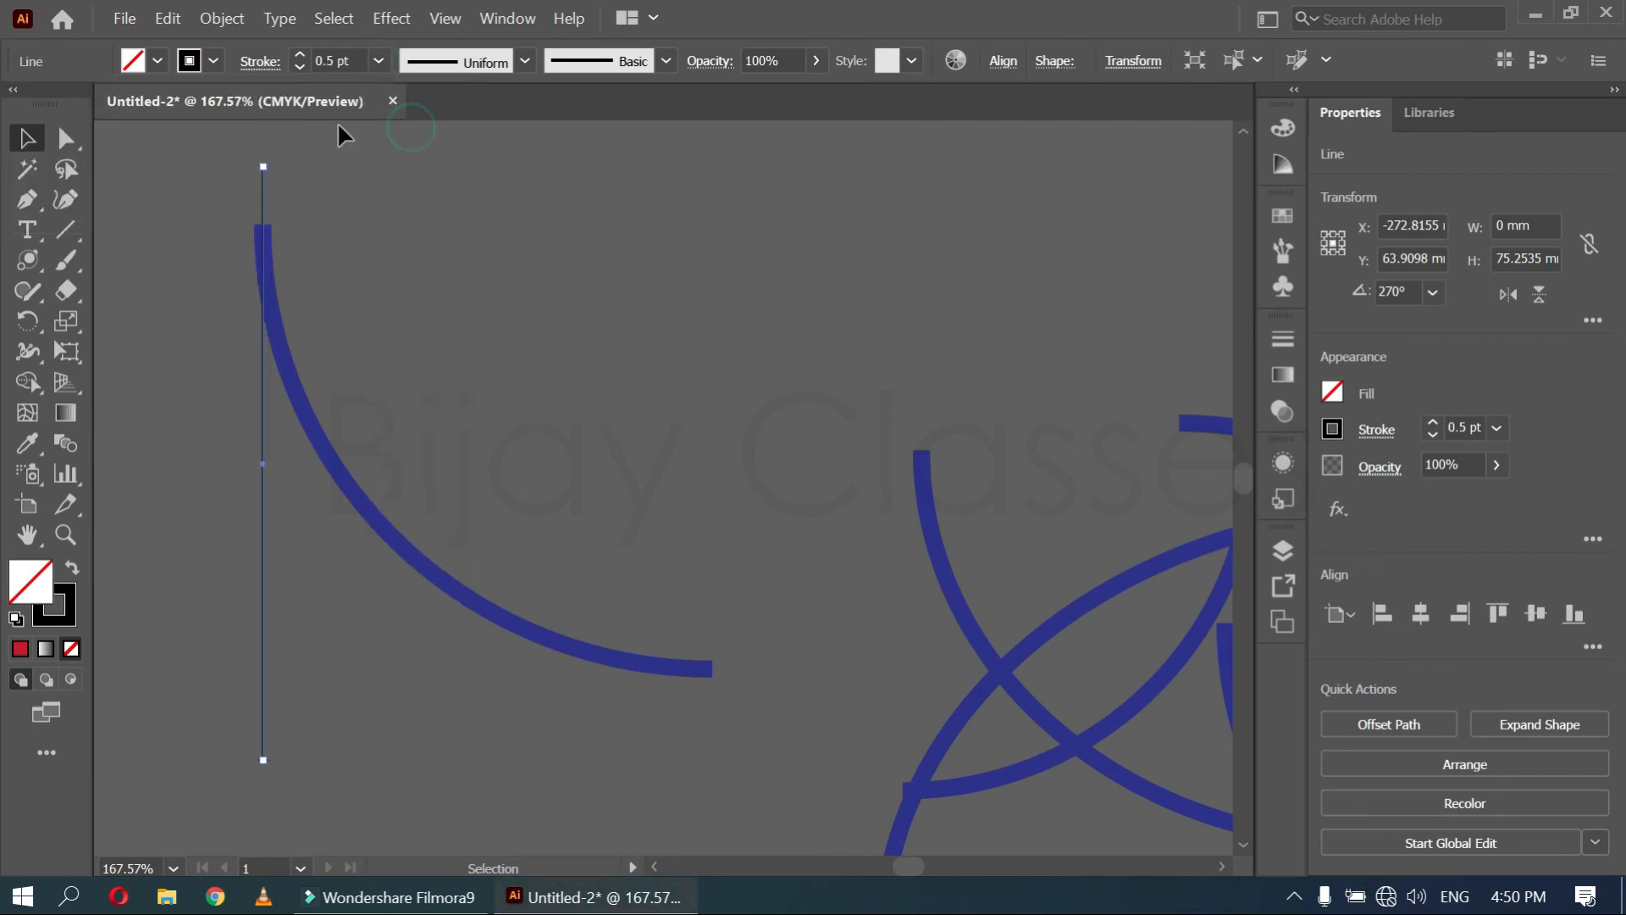
Draw a horizontal black 0.5 pt line along the separate arc's lower end, crossing the vertical line, and check the arc against both lines
{"action": "left_click", "coordinate": [61, 230]}
{"action": "left_click_drag", "start_coordinate": [742, 673], "coordinate": [152, 639]}
{"action": "key", "text": "v"}
{"action": "left_click", "coordinate": [599, 418]}
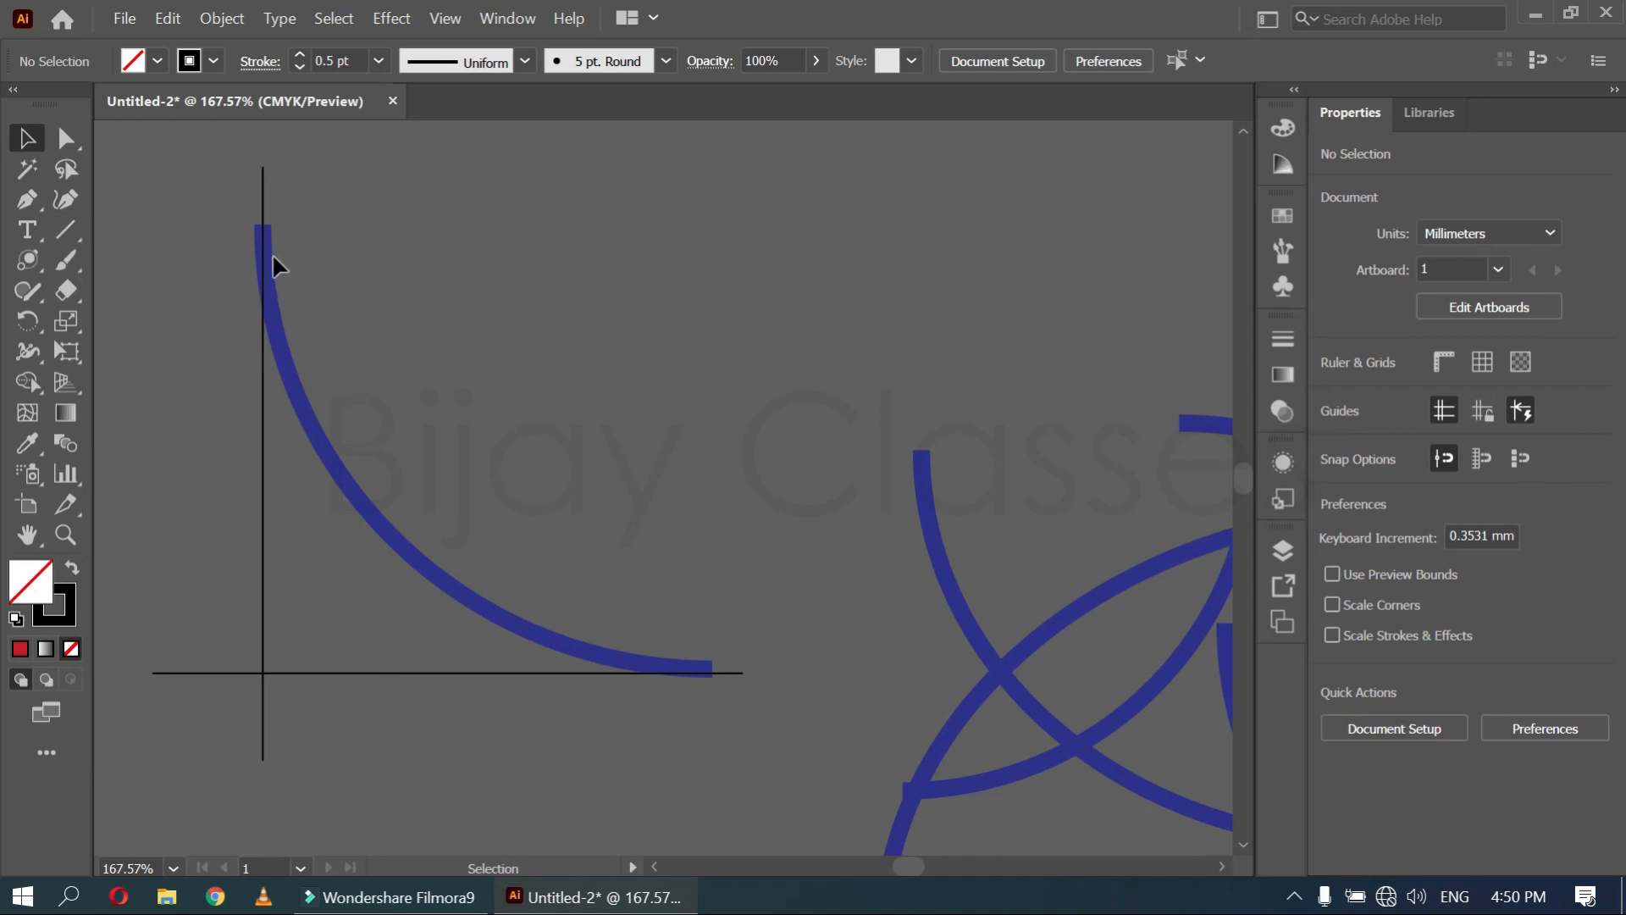
{"action": "left_click", "coordinate": [421, 532]}
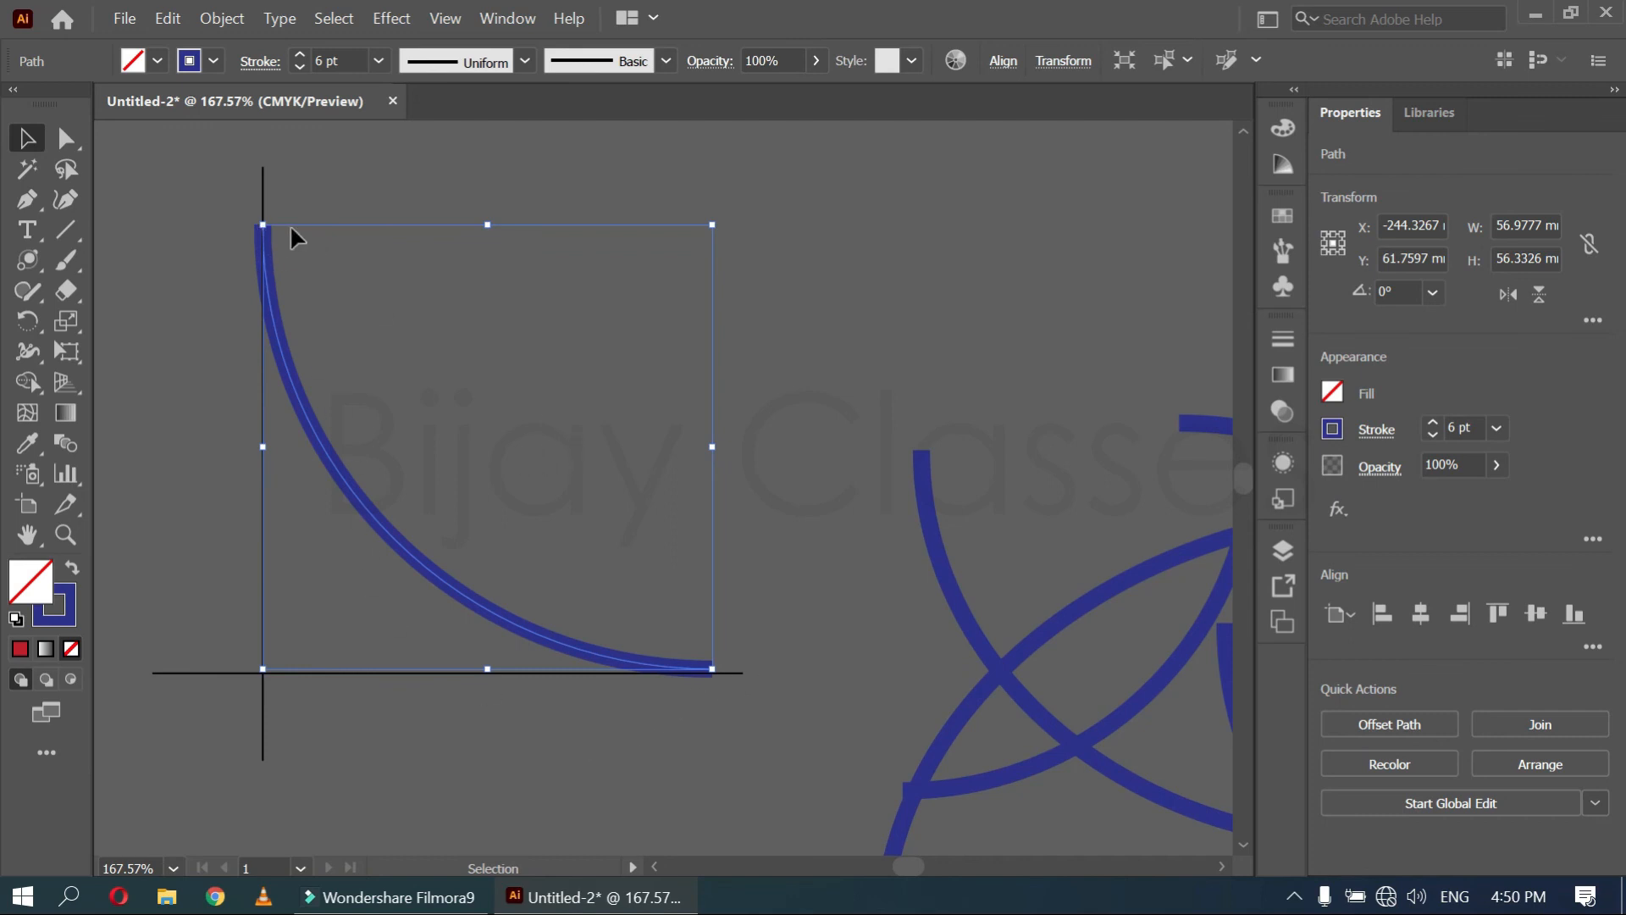
{"action": "left_click", "coordinate": [154, 357]}
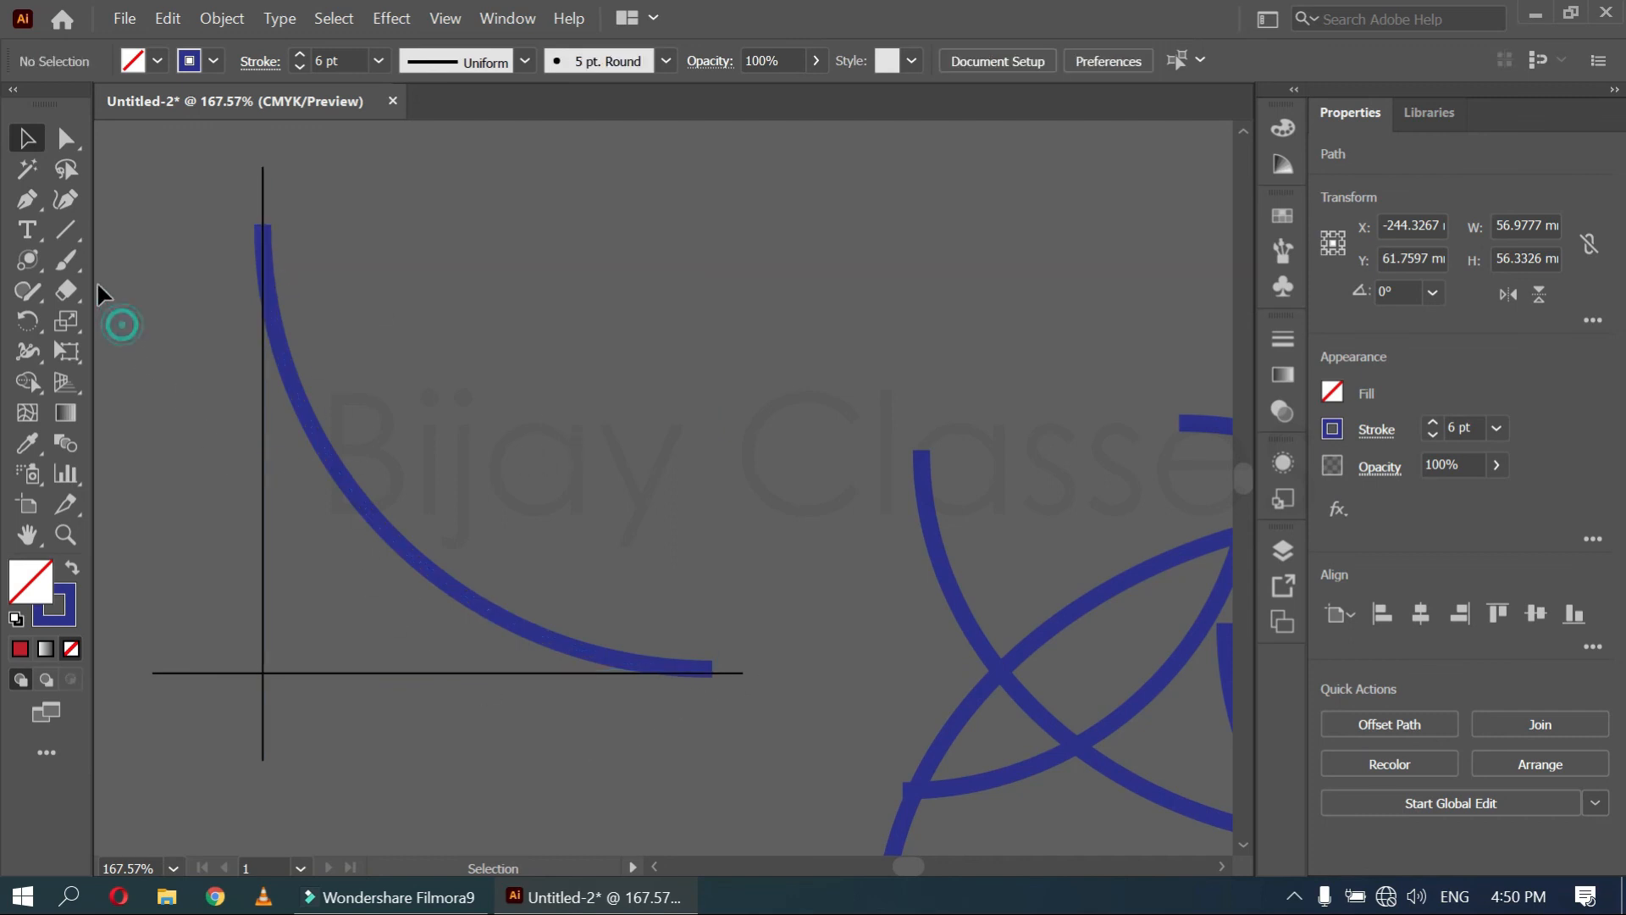
Create an open arc 10 mm long on both axes inside the large arc, using exact values
{"action": "left_click", "coordinate": [64, 230]}
{"action": "left_click_drag", "start_coordinate": [61, 227], "coordinate": [120, 258]}
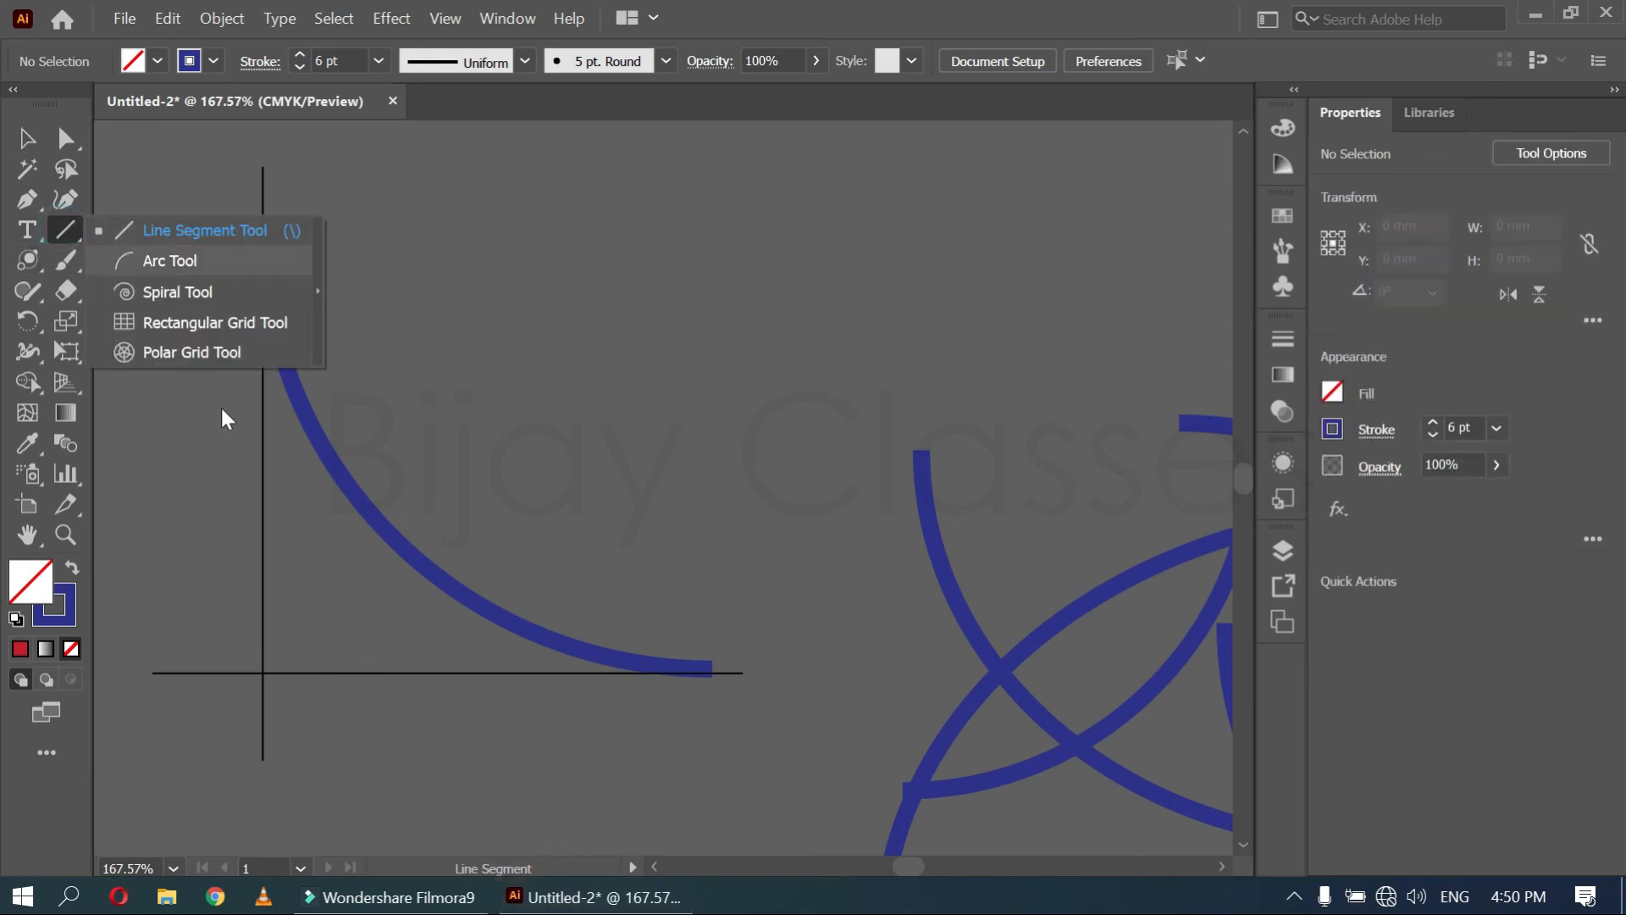
{"action": "mouse_move", "coordinate": [363, 229]}
{"action": "left_mouse_down"}
{"action": "mouse_move", "coordinate": [689, 666]}
{"action": "mouse_move", "coordinate": [866, 695]}
{"action": "left_mouse_up"}
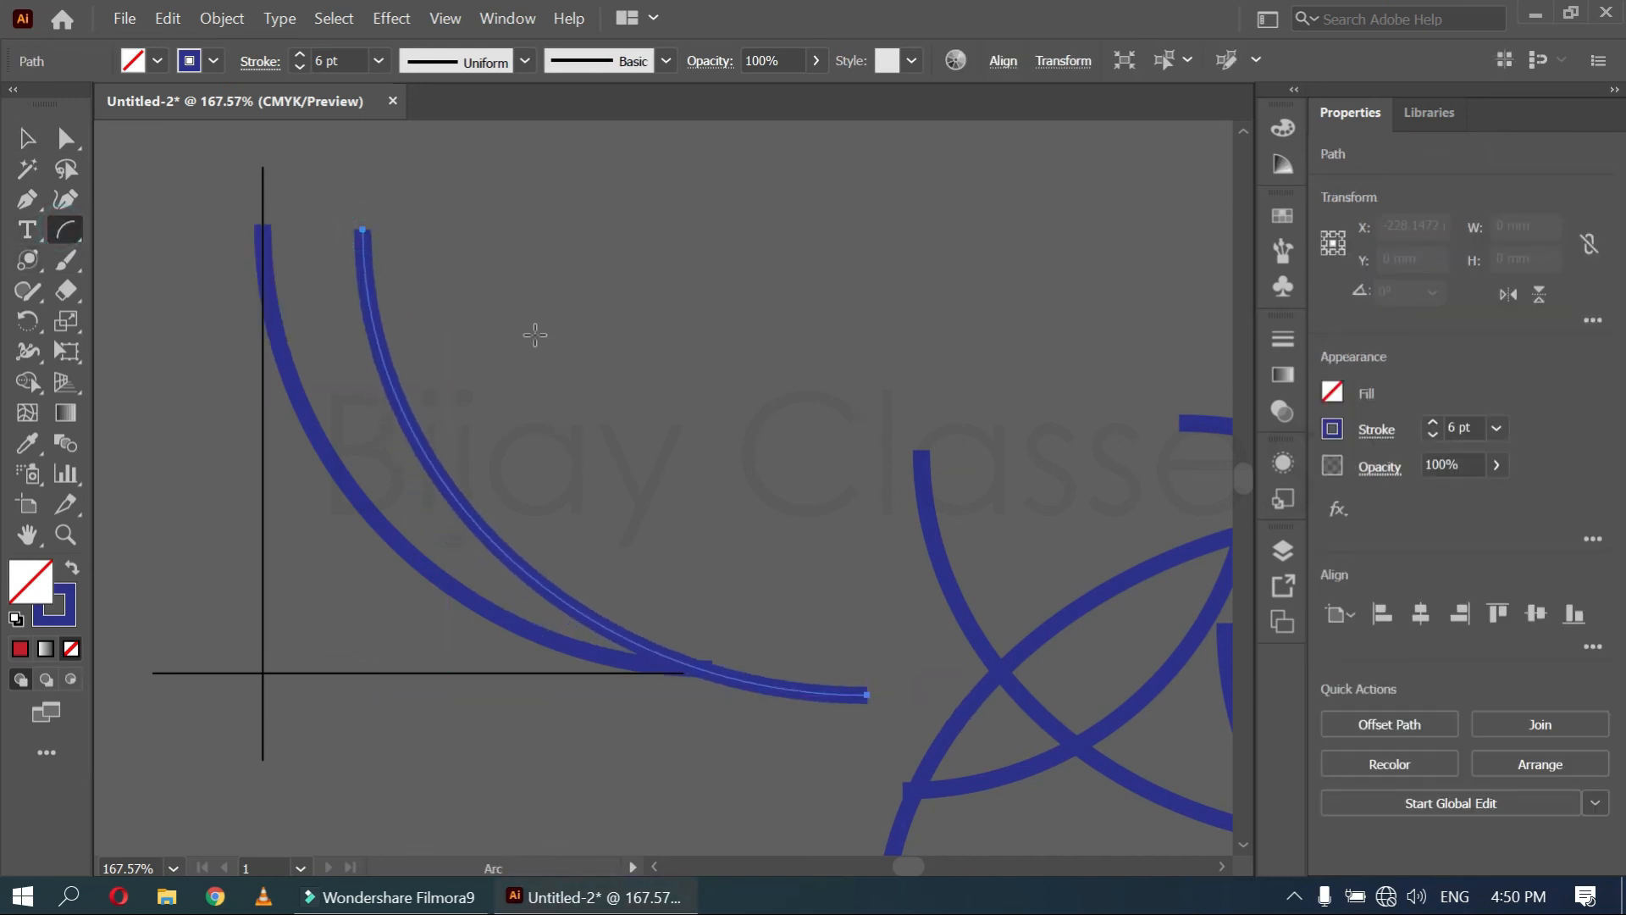
{"action": "key", "text": "ctrl+z"}
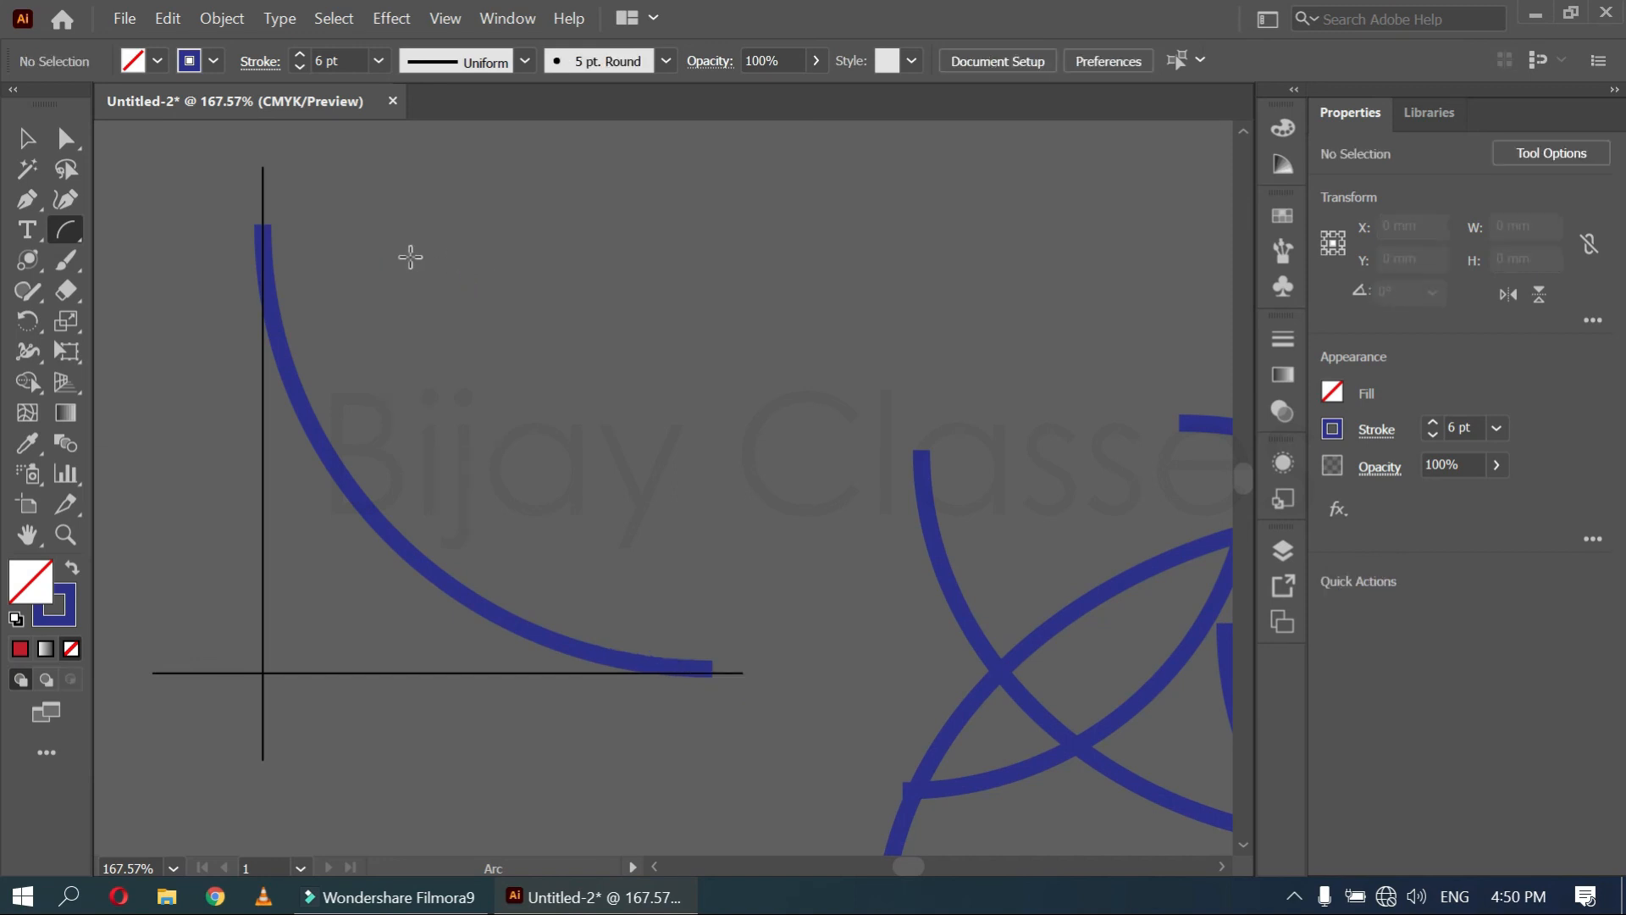
{"action": "left_click", "coordinate": [410, 256]}
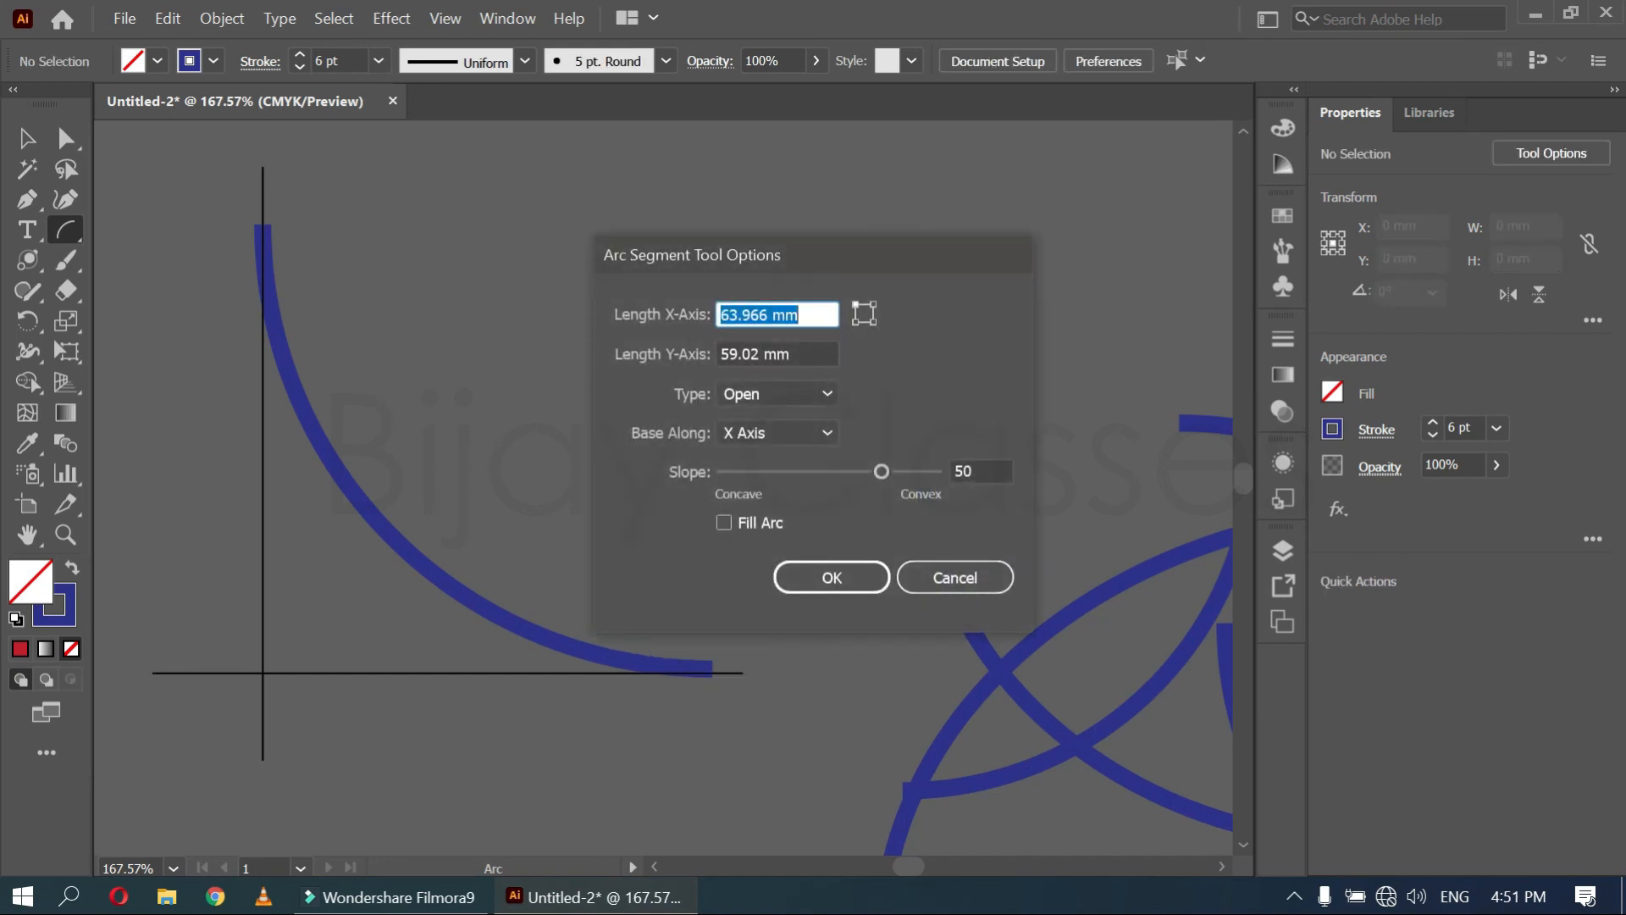
{"action": "type", "text": "10"}
{"action": "key", "text": "Tab"}
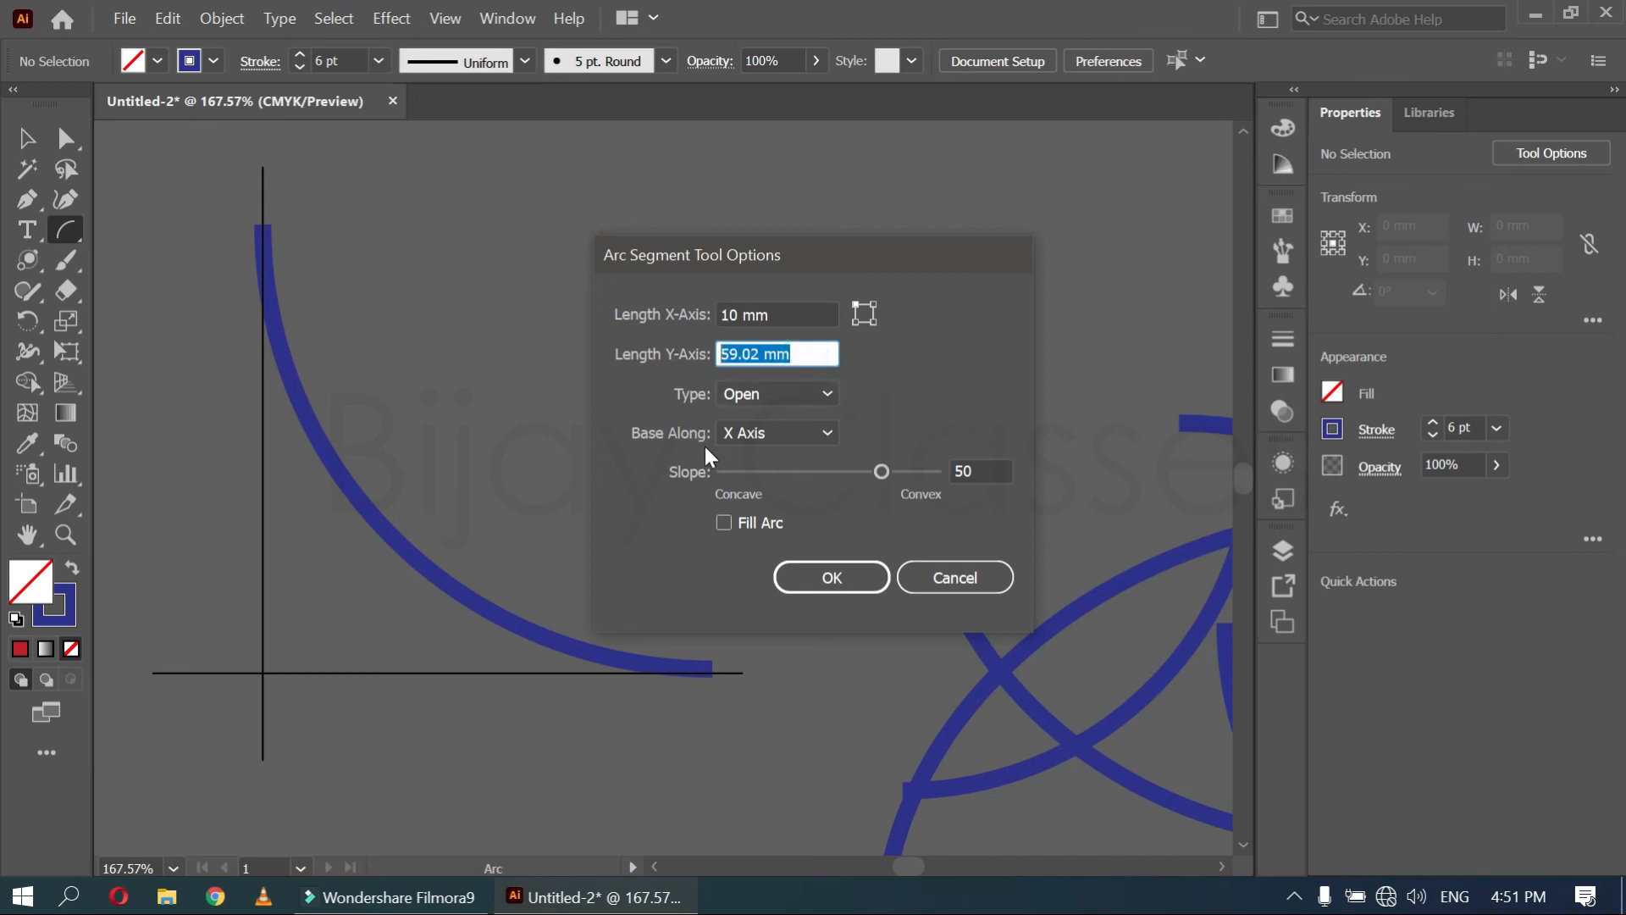
{"action": "type", "text": "10"}
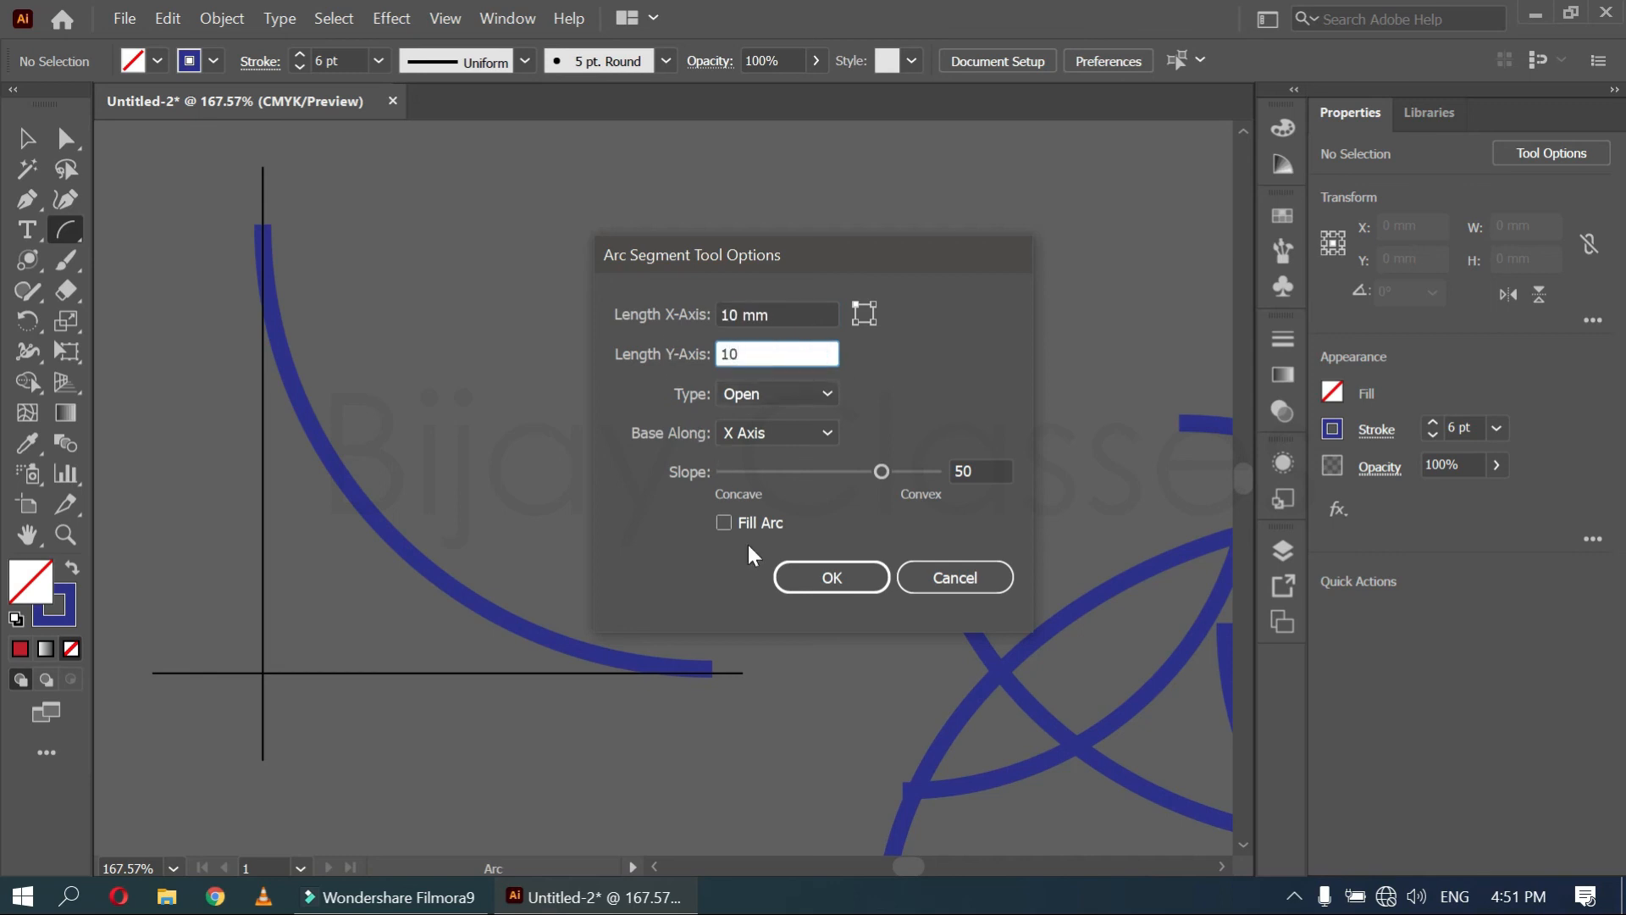
{"action": "left_click", "coordinate": [845, 588]}
Create an arc 10 mm along X and 20 mm along Y and fit it into the corner of the crossing black lines
{"action": "left_click", "coordinate": [517, 277]}
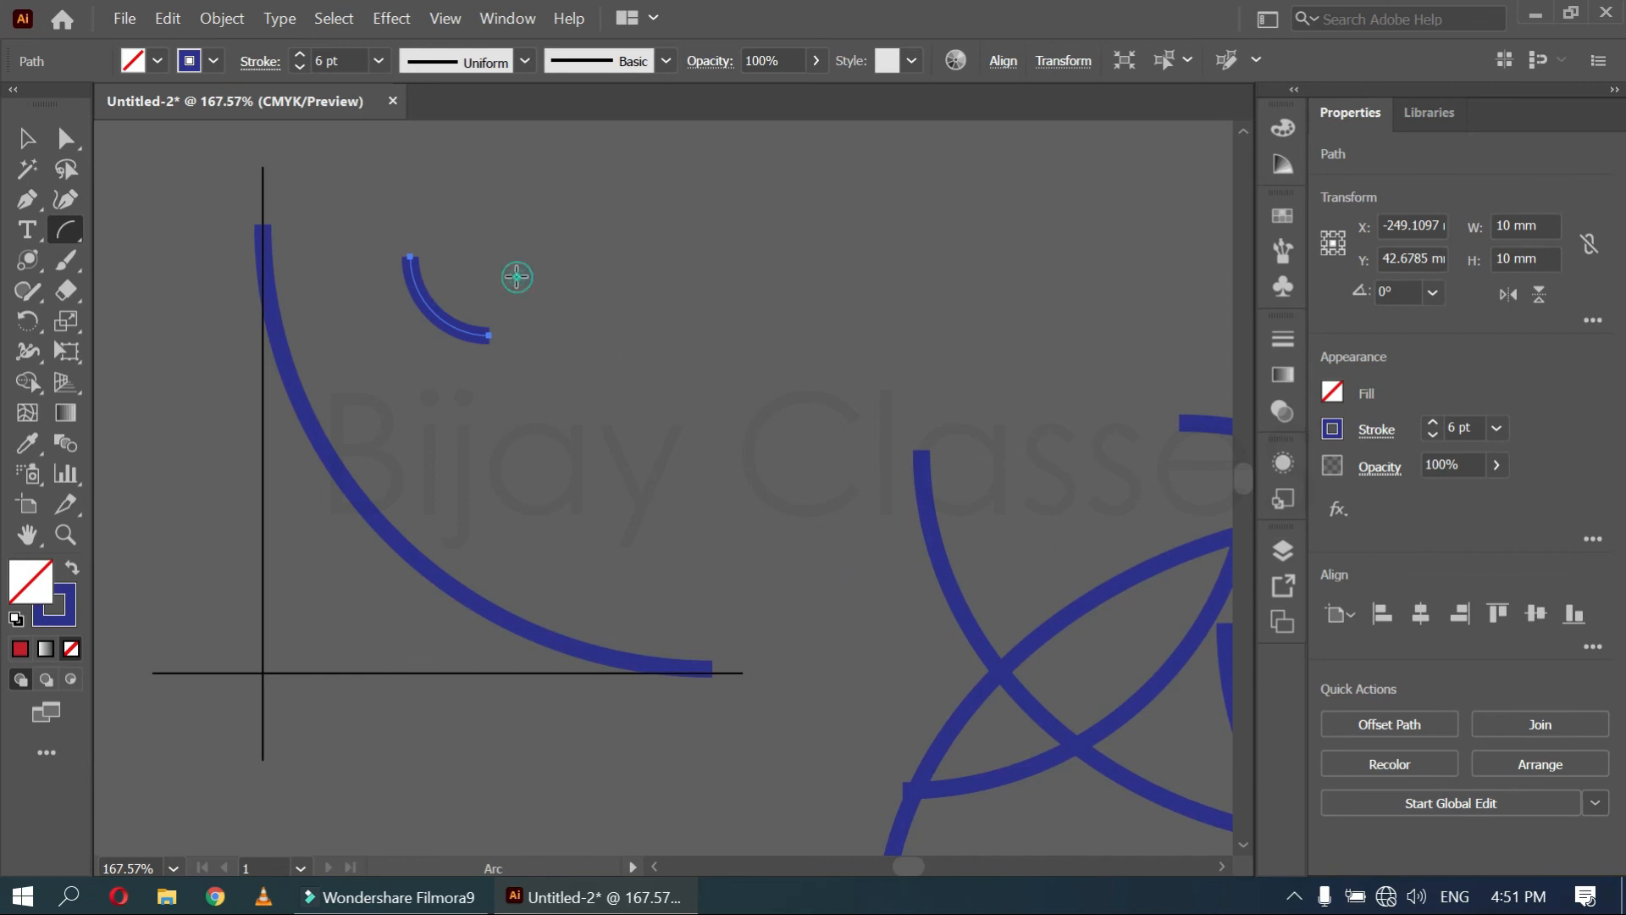
{"action": "key", "text": "Tab"}
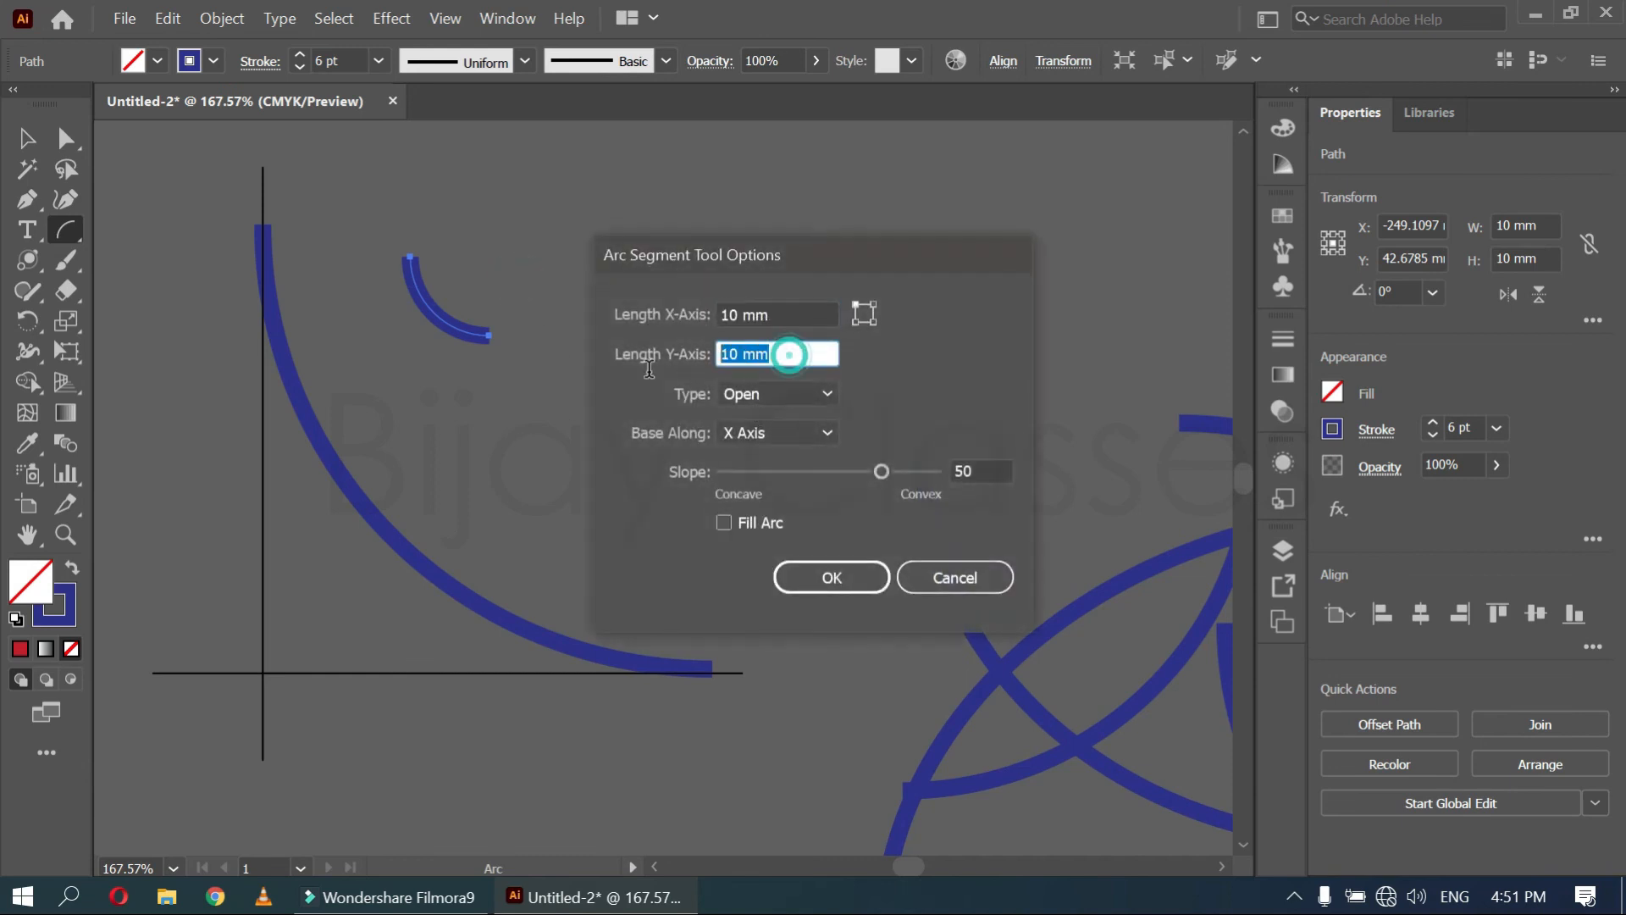
{"action": "type", "text": "20"}
{"action": "key", "text": "Return"}
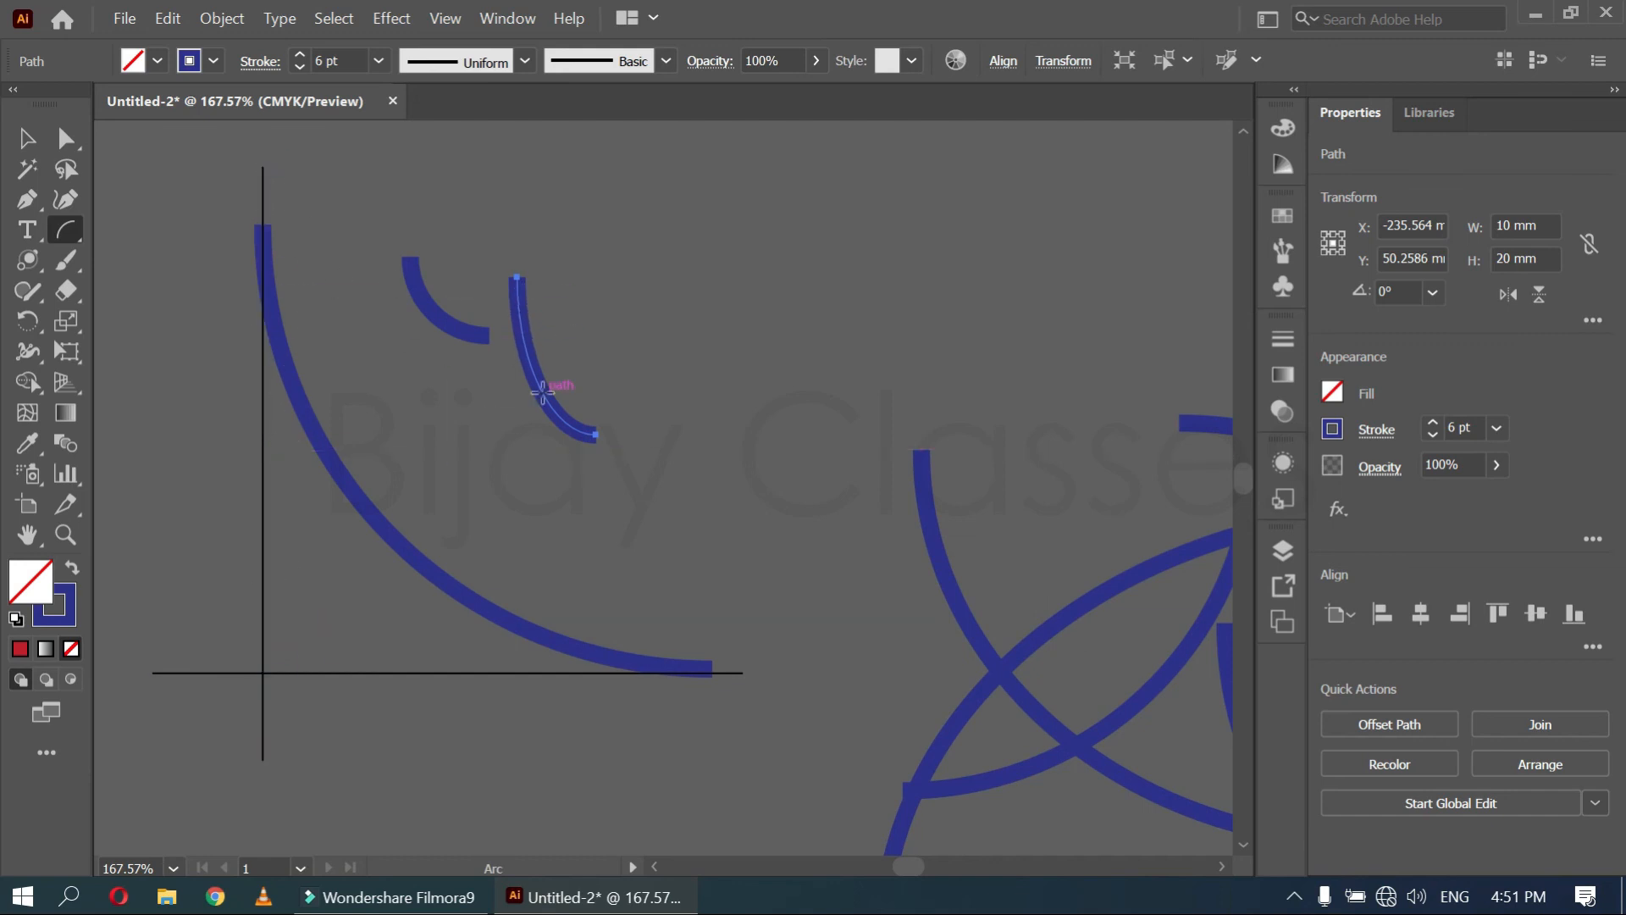
{"action": "key", "text": "v"}
{"action": "left_click_drag", "start_coordinate": [546, 398], "coordinate": [291, 632]}
{"action": "left_click", "coordinate": [272, 682]}
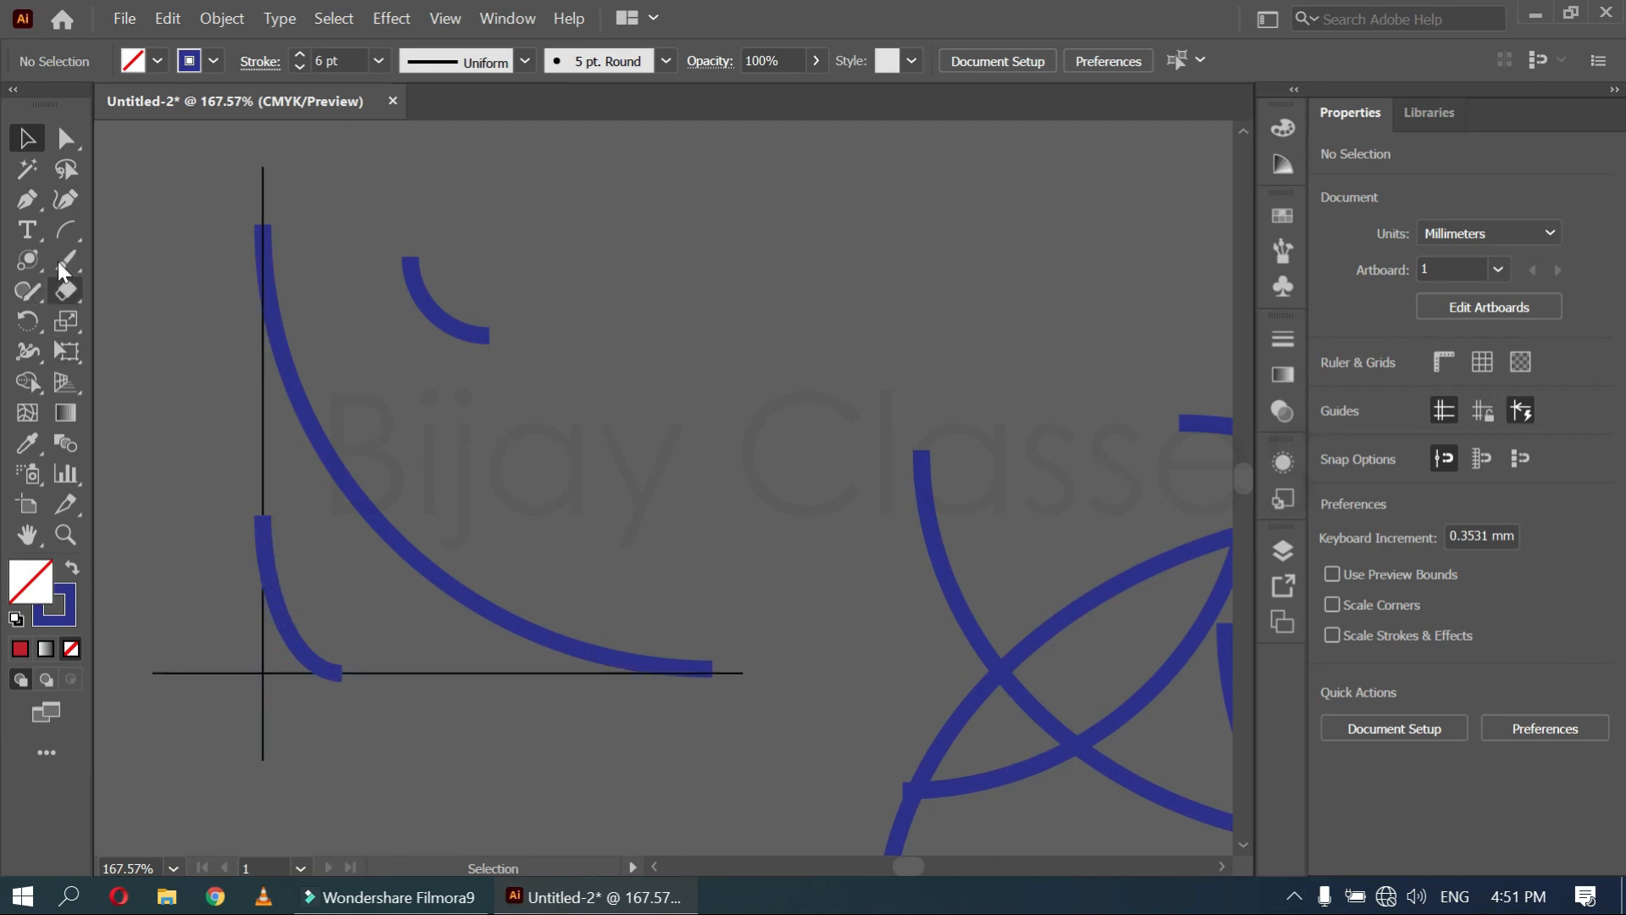
Create an arc 10 mm along X and 50 mm along Y and align its ends with the crossing black lines
{"action": "left_click", "coordinate": [65, 227]}
{"action": "left_click", "coordinate": [605, 429]}
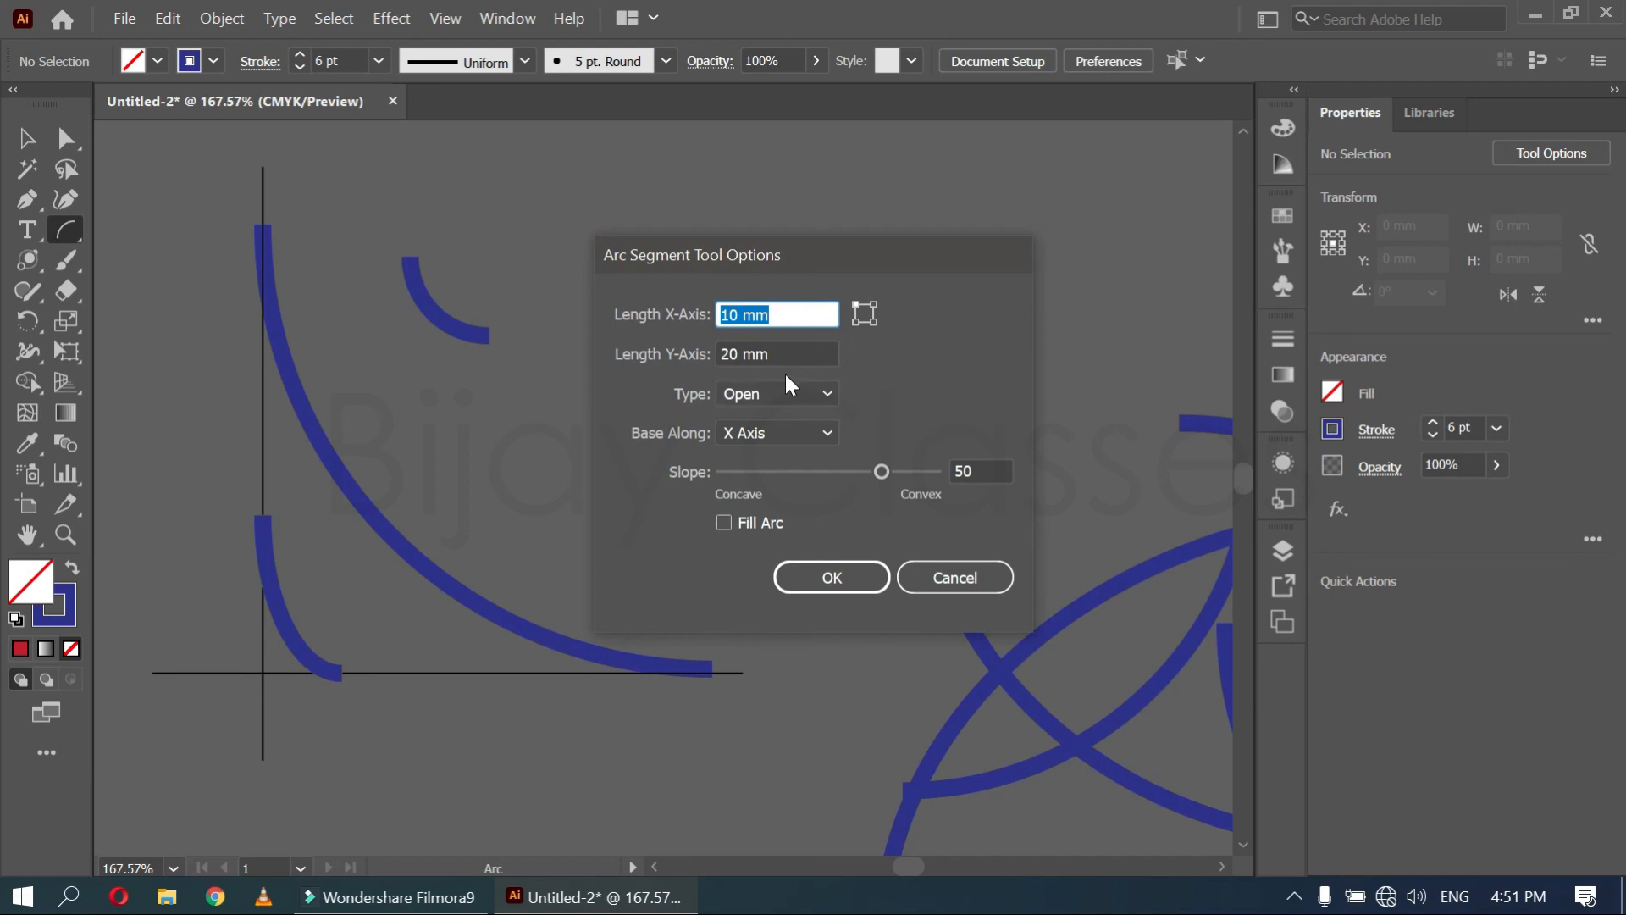
{"action": "key", "text": "Tab"}
{"action": "type", "text": "50"}
{"action": "key", "text": "Return"}
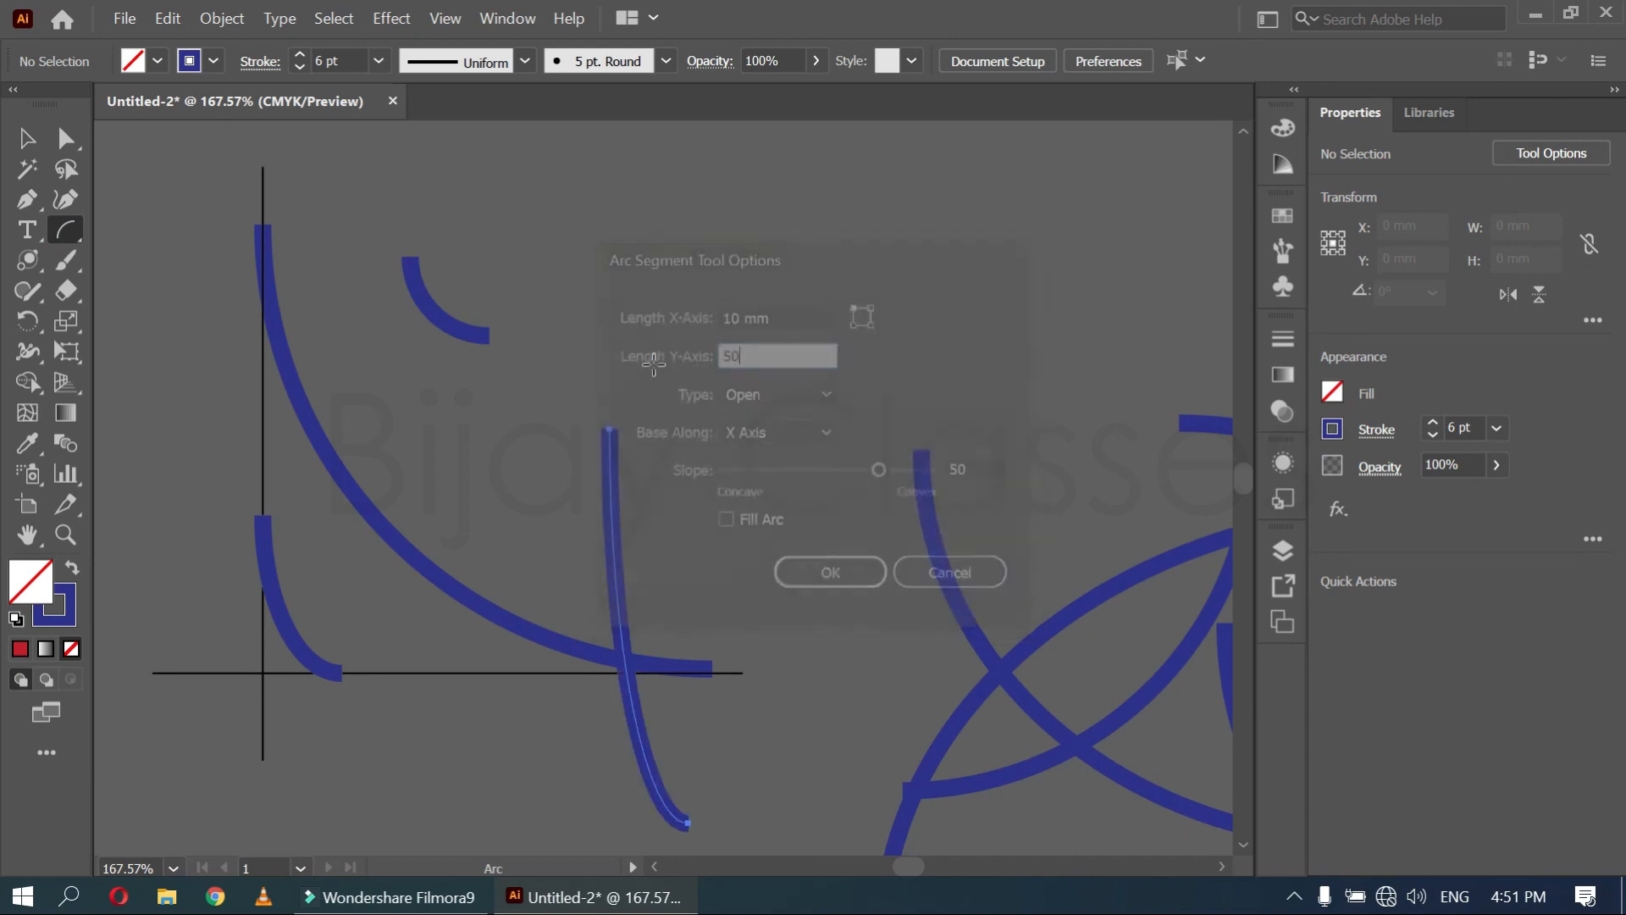
{"action": "key", "text": "v"}
{"action": "left_click_drag", "start_coordinate": [615, 568], "coordinate": [266, 417]}
{"action": "left_click", "coordinate": [463, 766]}
{"action": "left_click_drag", "start_coordinate": [331, 678], "coordinate": [342, 679]}
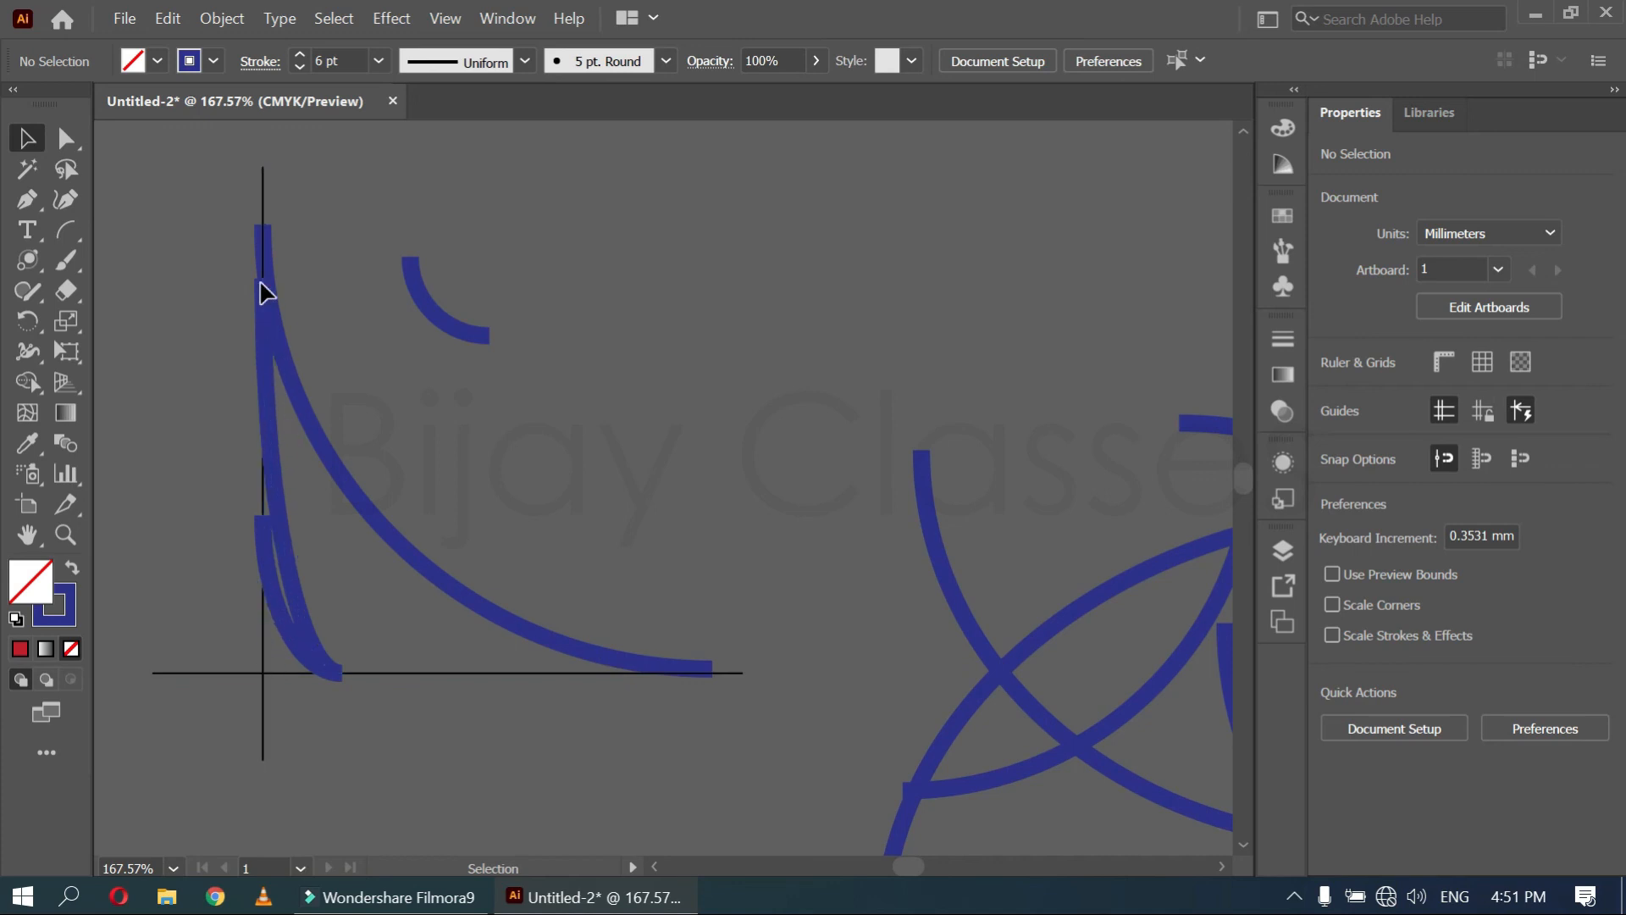
Delete the large arc, the three small arcs and the two crossing black lines
{"action": "left_click_drag", "start_coordinate": [584, 489], "coordinate": [821, 877]}
{"action": "key", "text": "Delete"}
Show the group of line, arc, spiral and grid drawing tools
{"action": "left_click", "coordinate": [68, 232]}
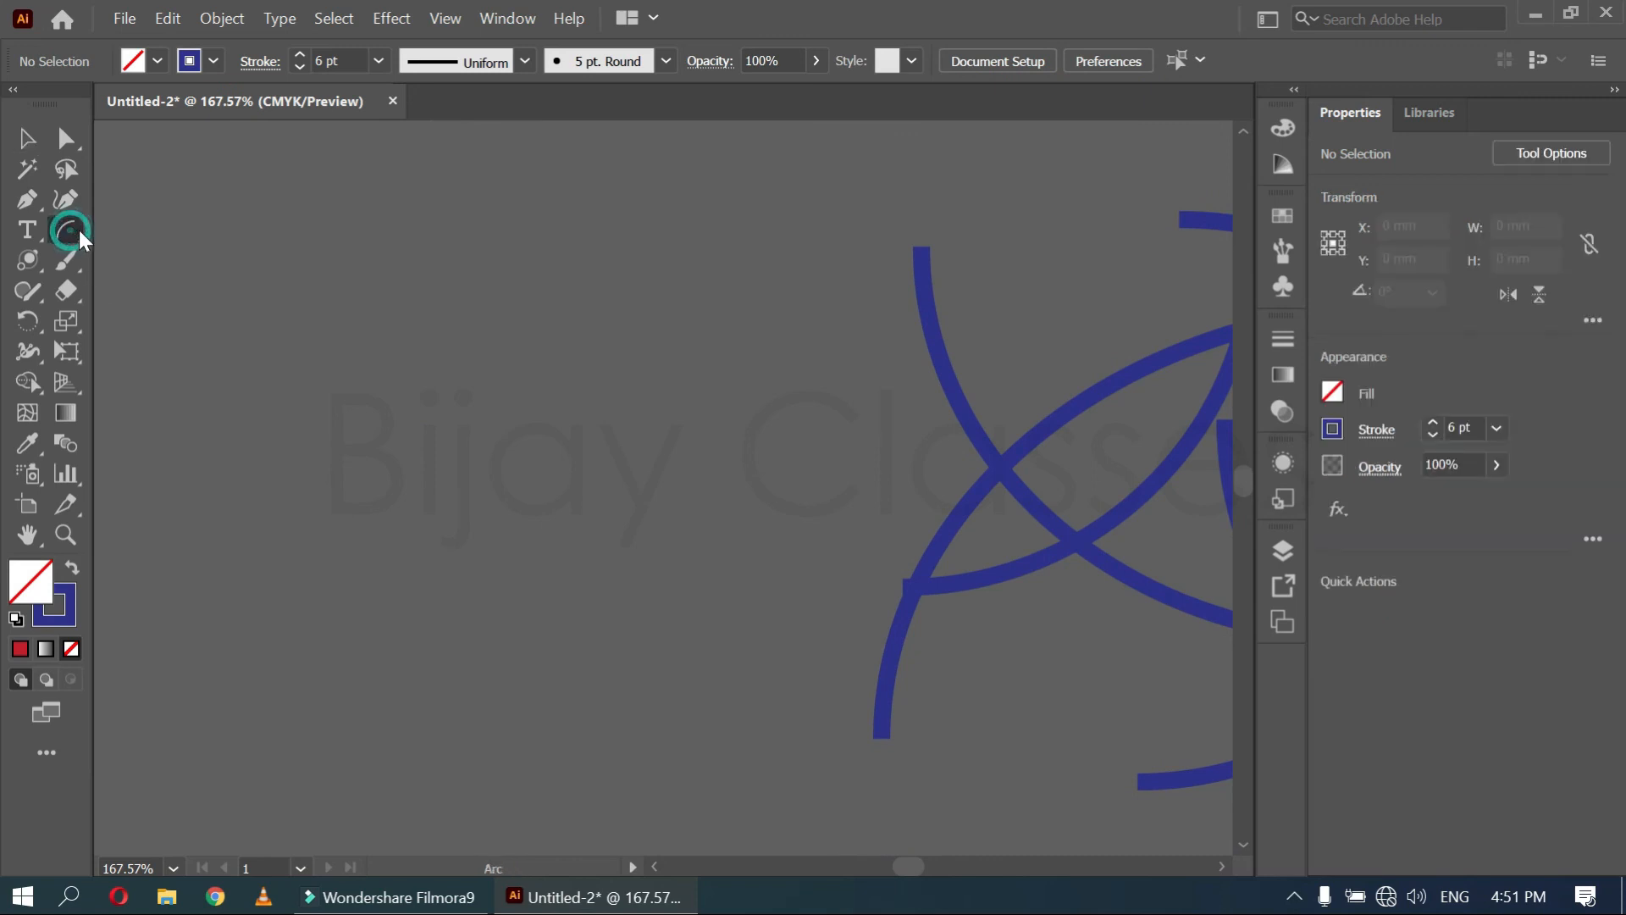
{"action": "left_click_drag", "start_coordinate": [66, 230], "coordinate": [155, 260]}
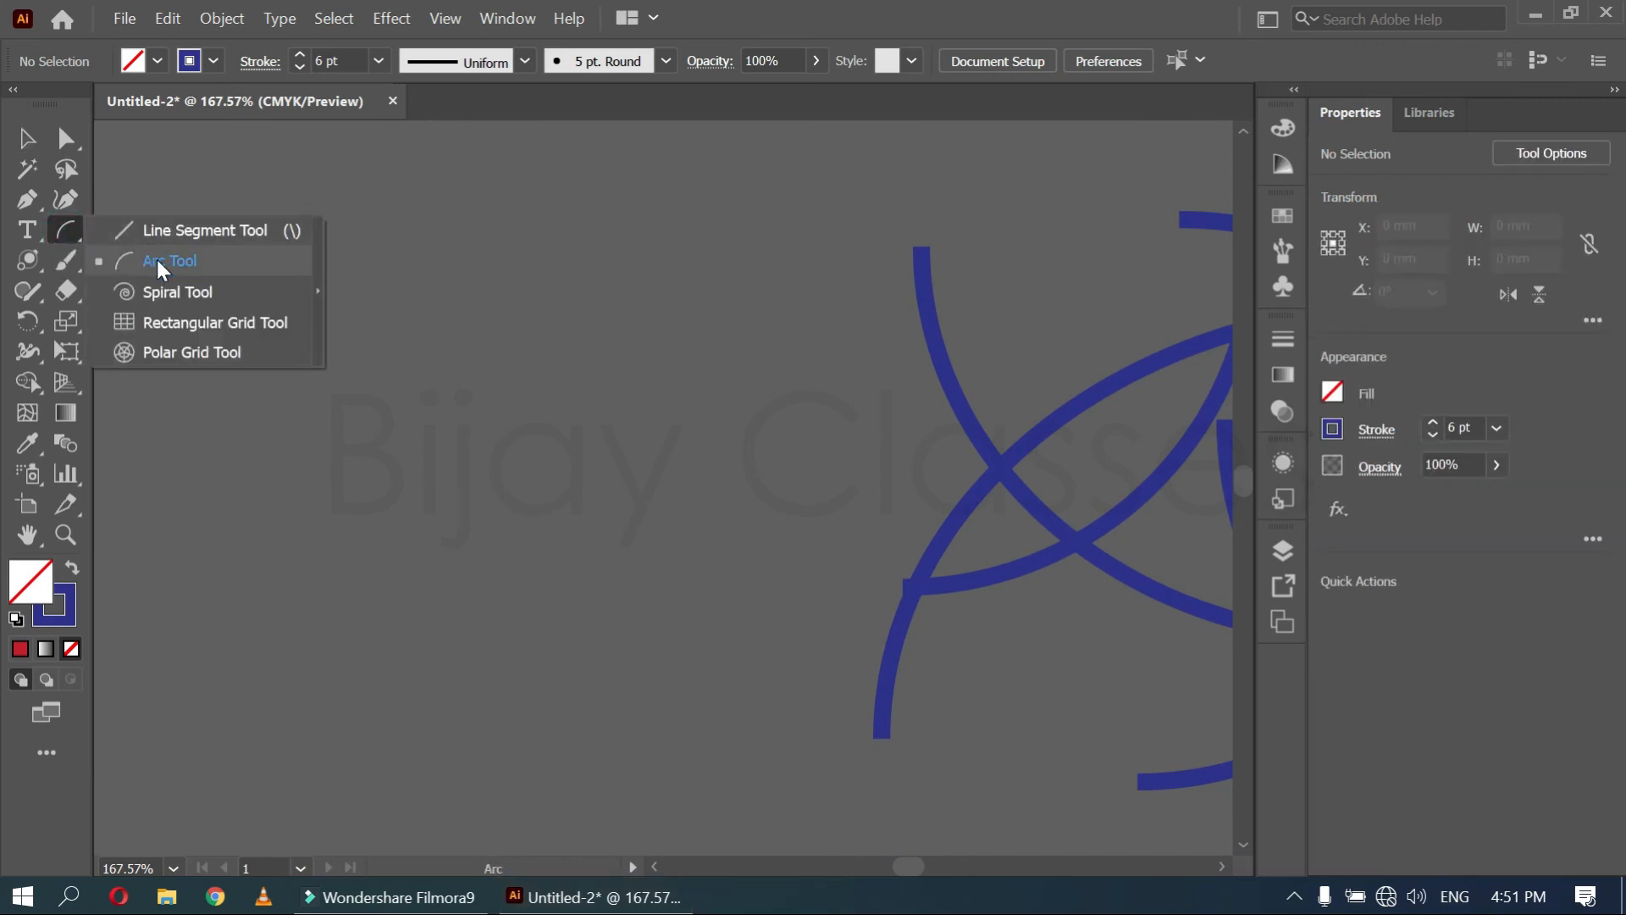